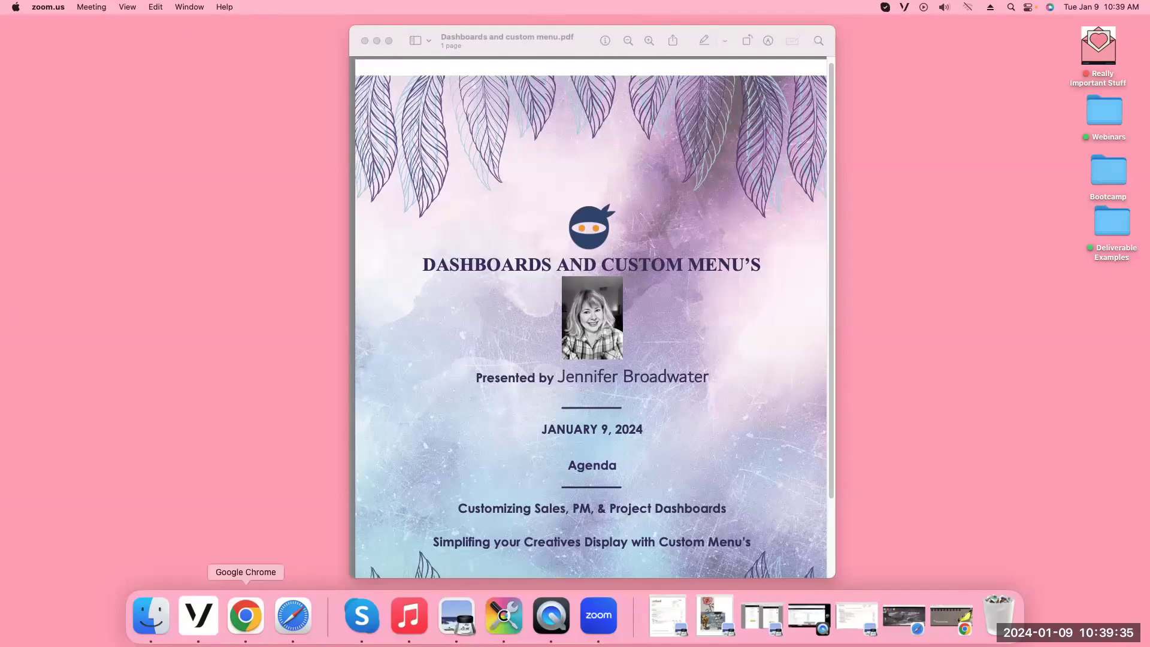
Restore the minimized Chrome window from the Dock, leaving the Preview agenda slide
click(245, 615)
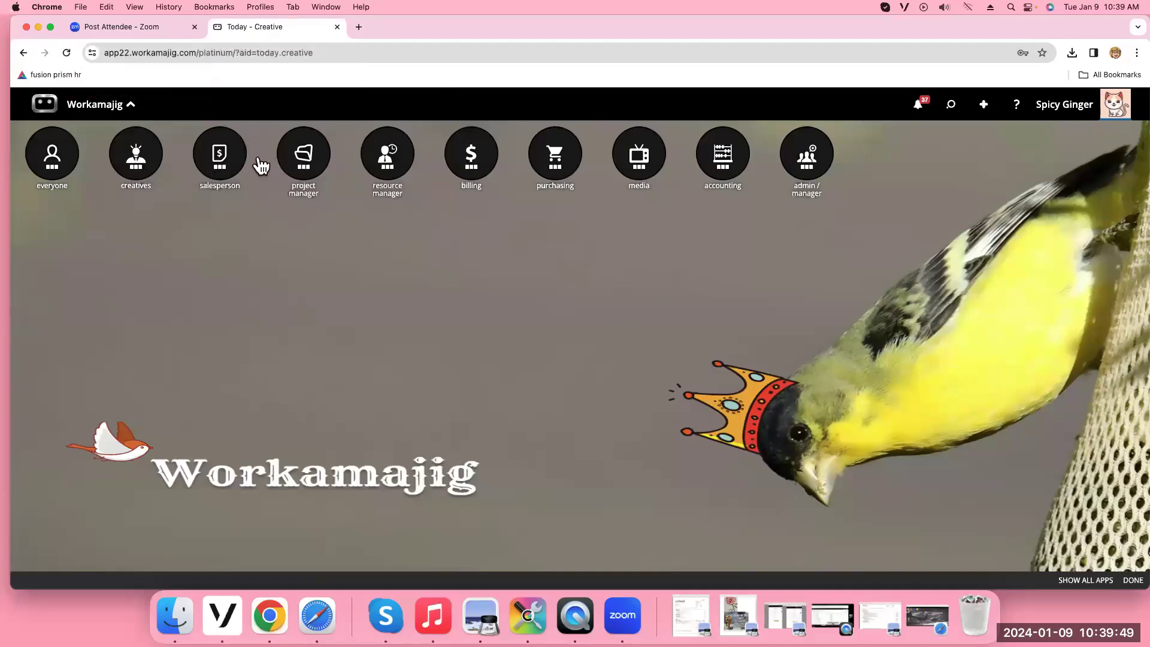
Open the Sales Dashboard from the salesperson group's apps
click(222, 167)
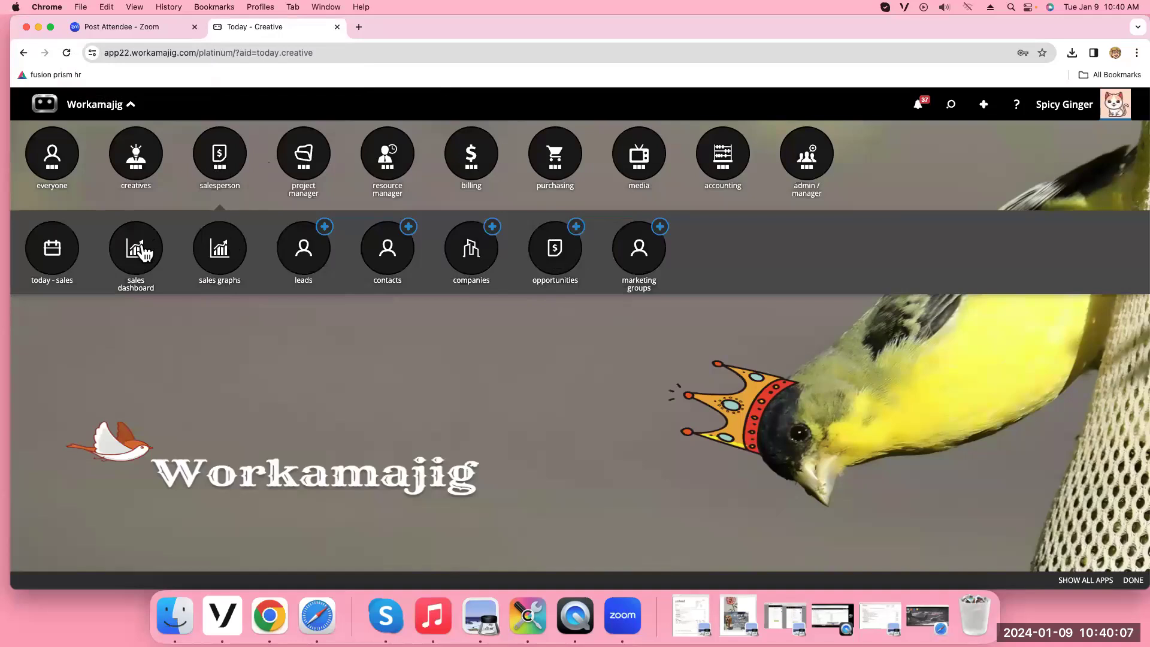
click(143, 251)
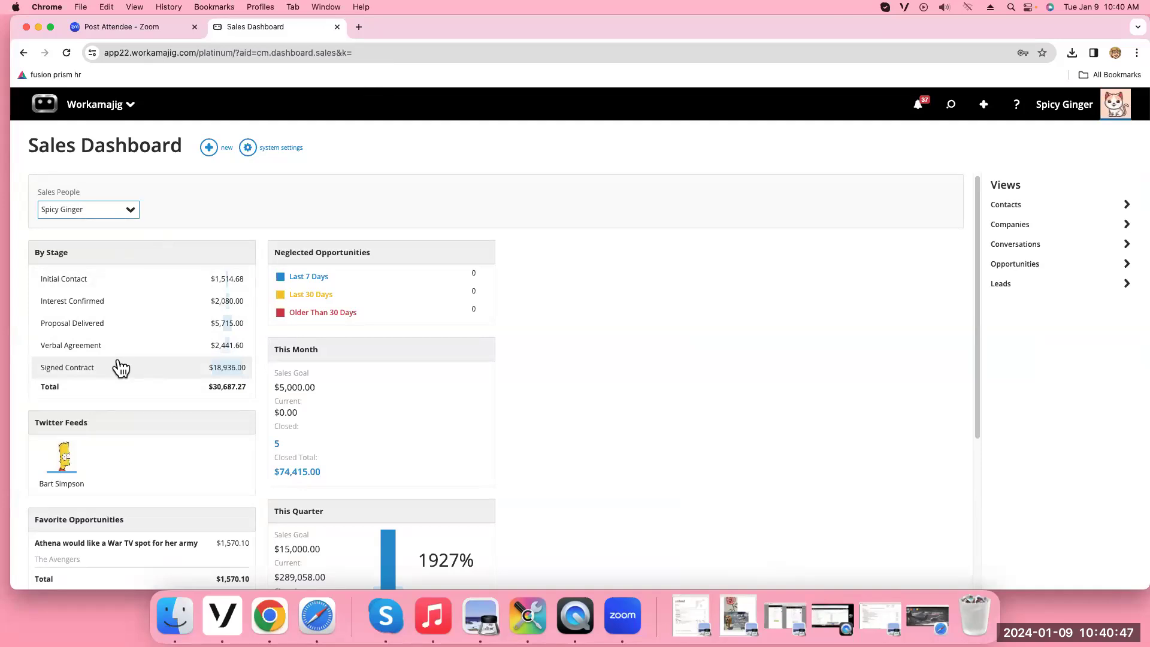
Filter Sales People to All Sales People, return to one salesperson, then open Dashboard Settings
click(132, 213)
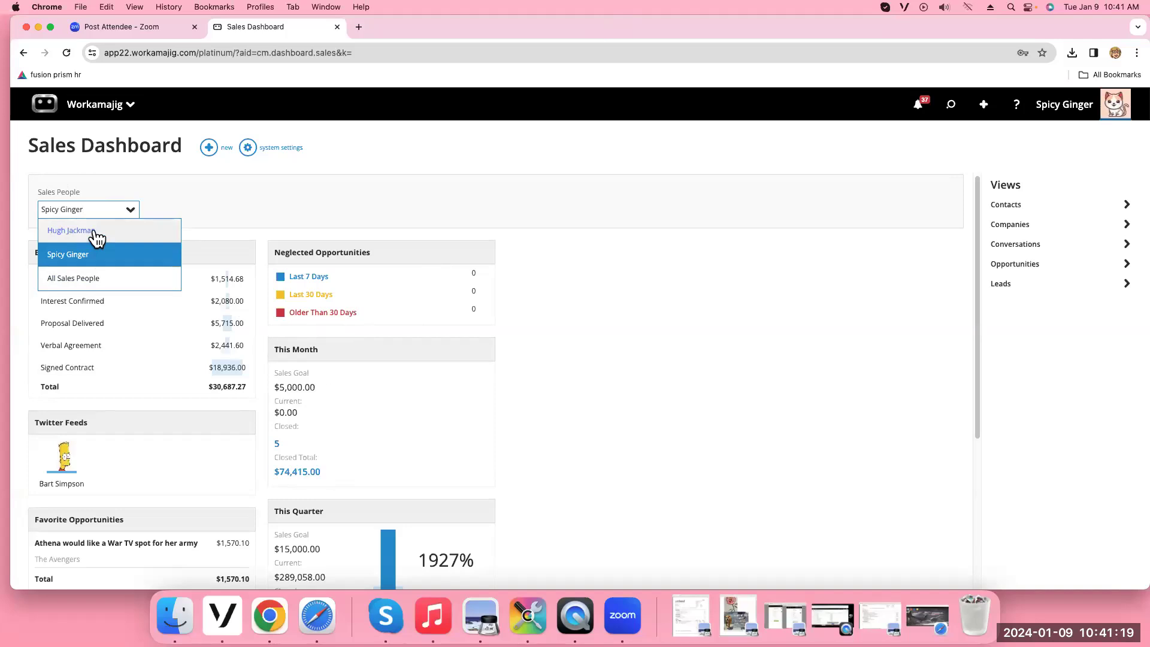
click(89, 281)
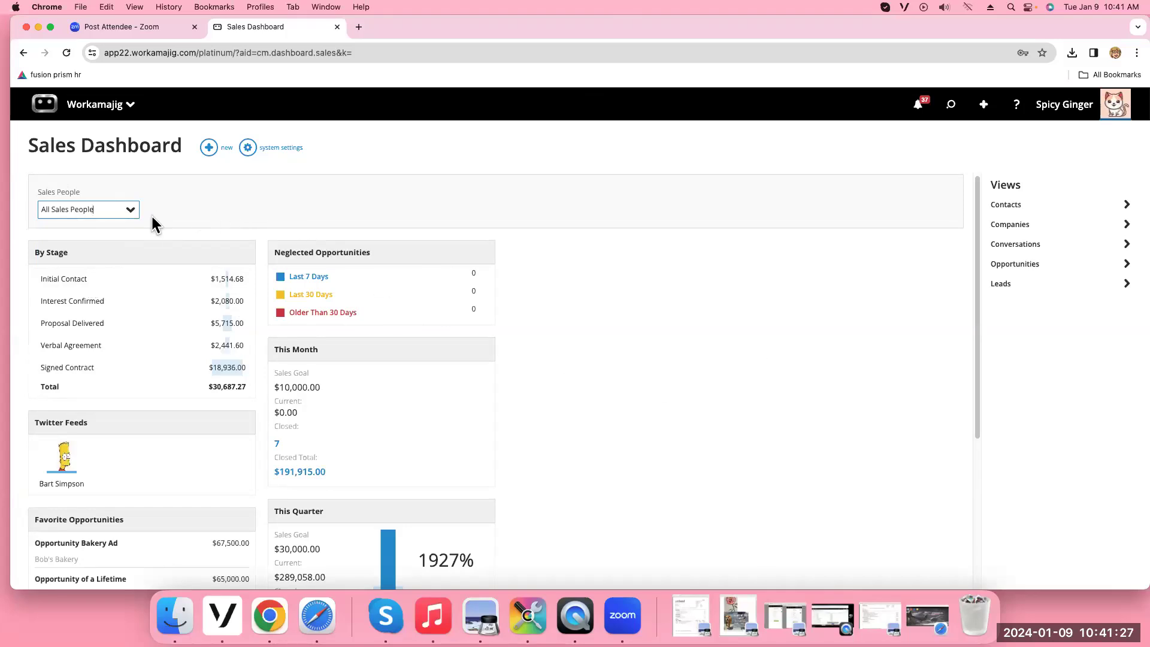
click(132, 214)
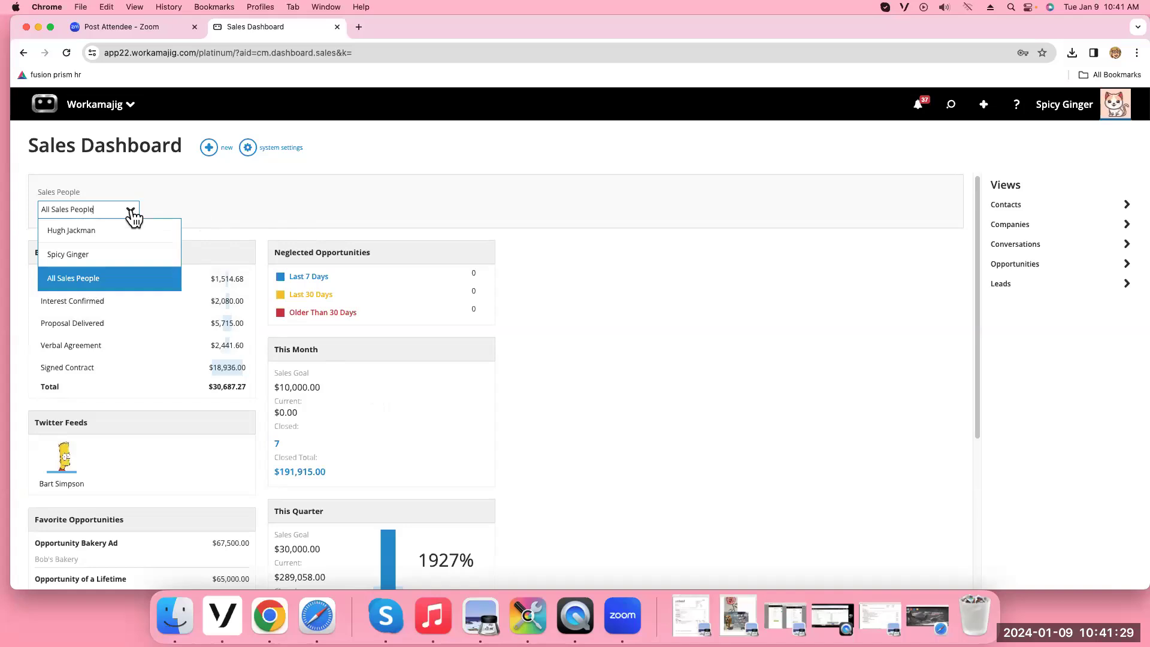
click(125, 256)
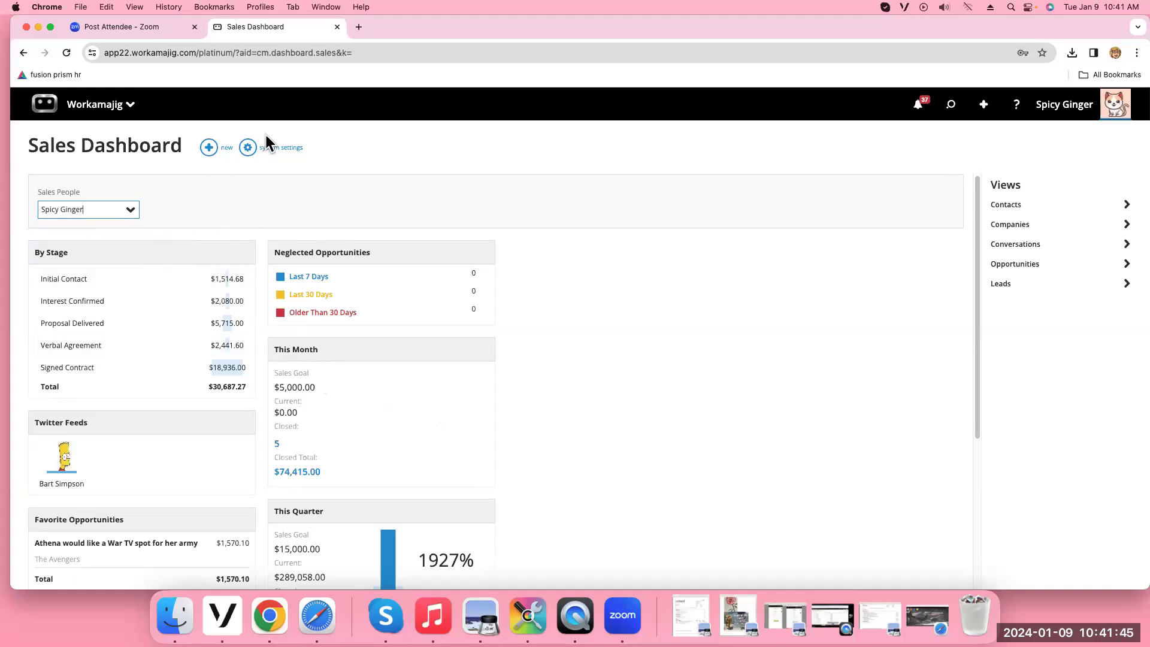
click(247, 149)
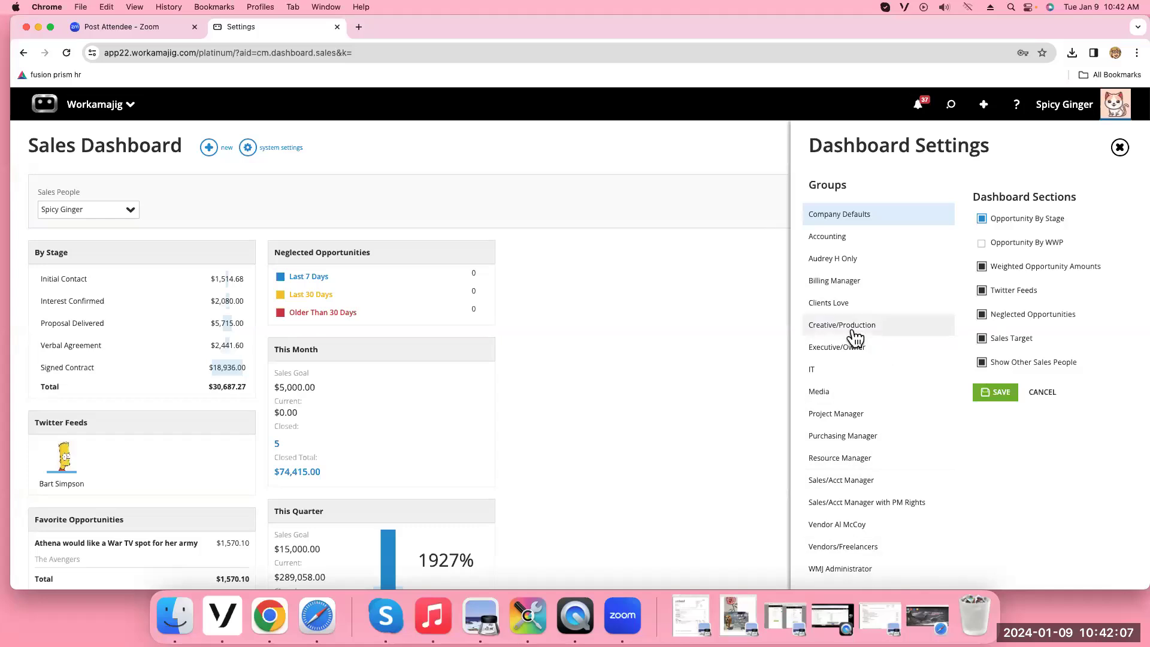
Tick Override Company Settings for the Sales/Acct Manager group, then close without saving
click(850, 481)
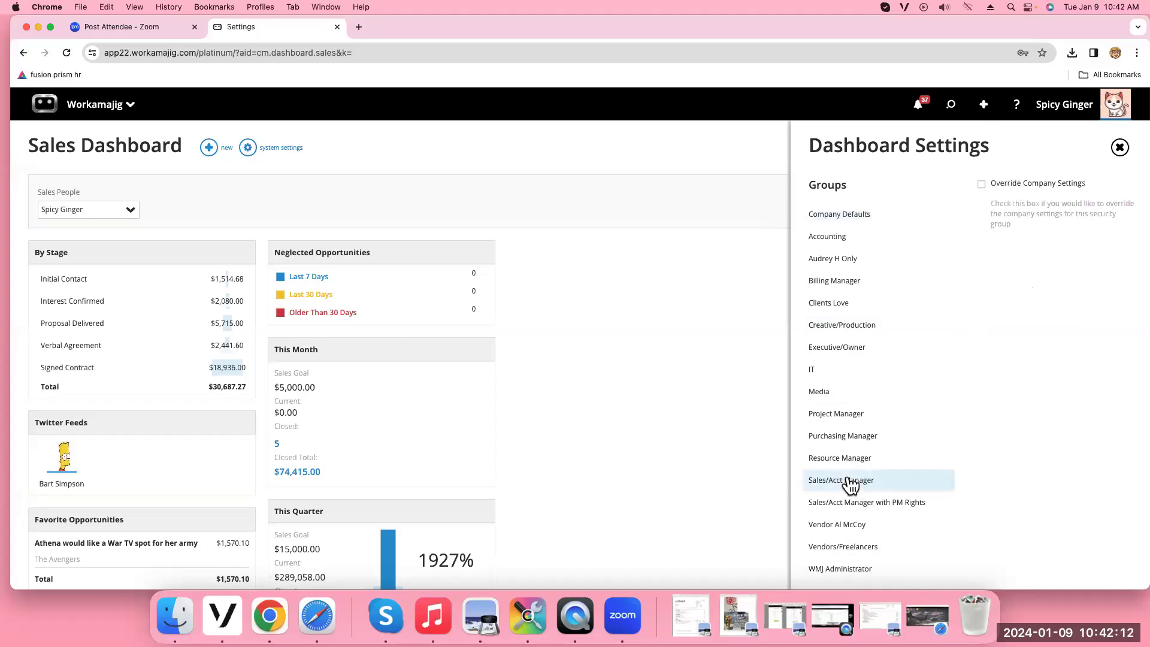
click(983, 184)
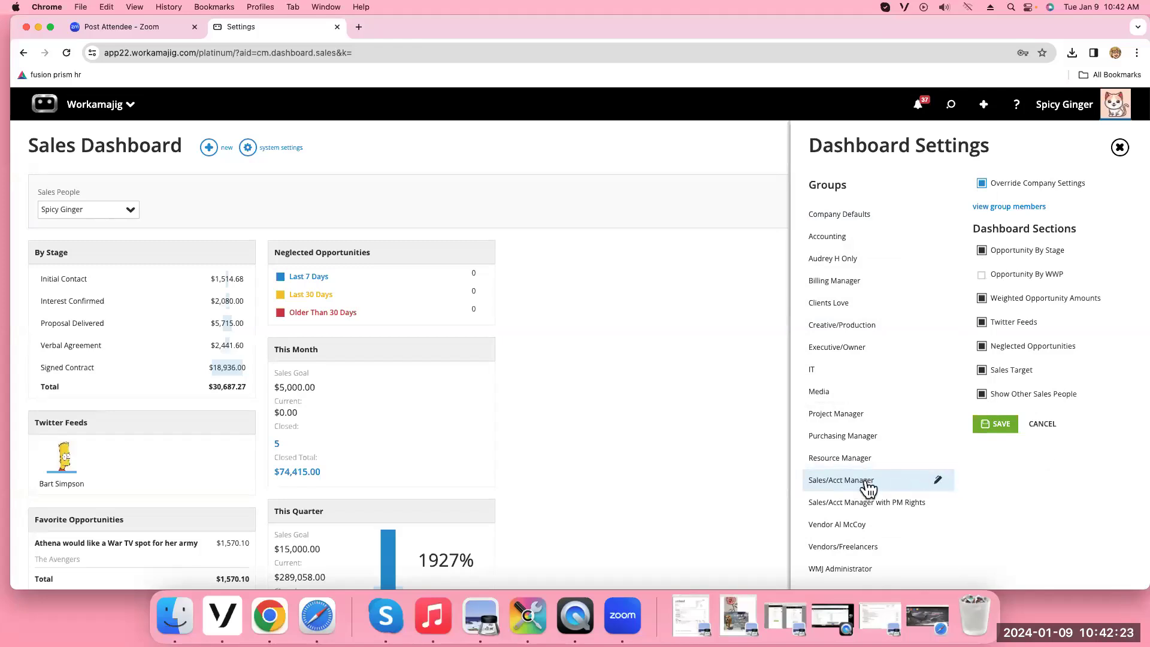
click(1119, 148)
click(1064, 96)
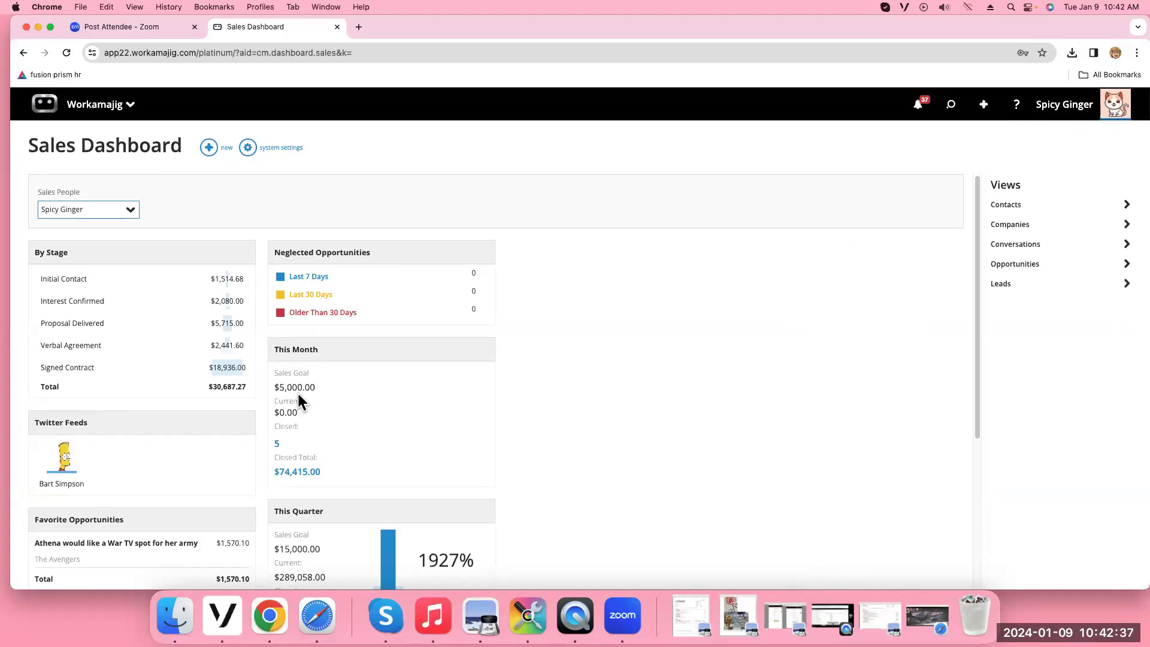
click(107, 113)
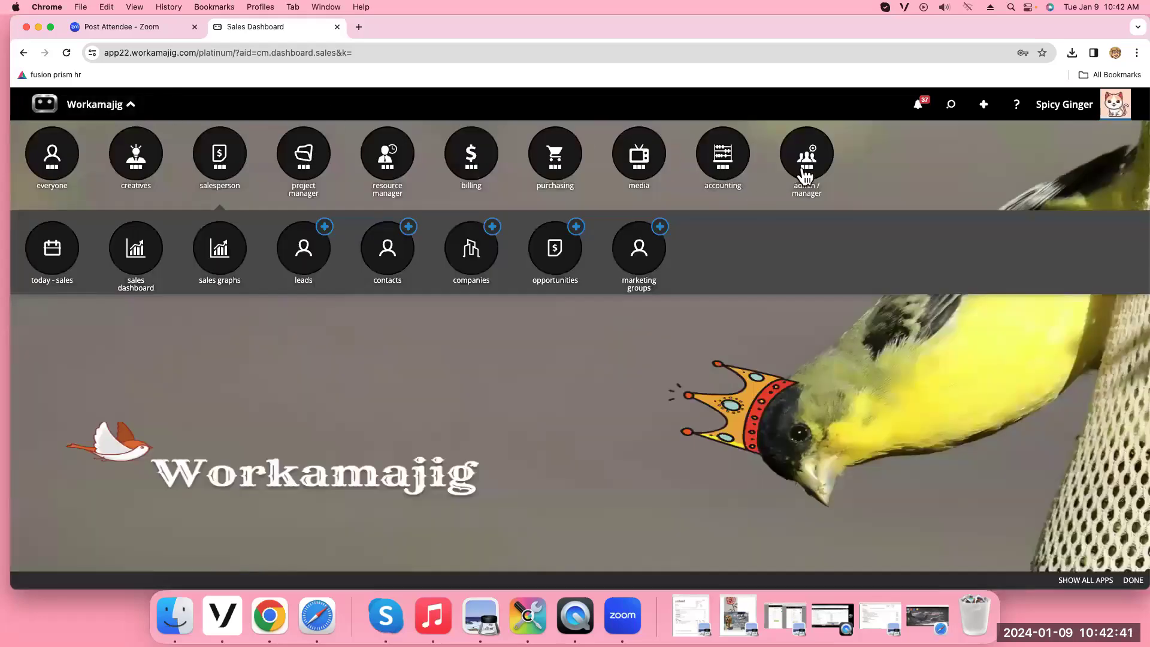
Open an employee's record from admin/manager employees and go to its Sales Goals
click(806, 175)
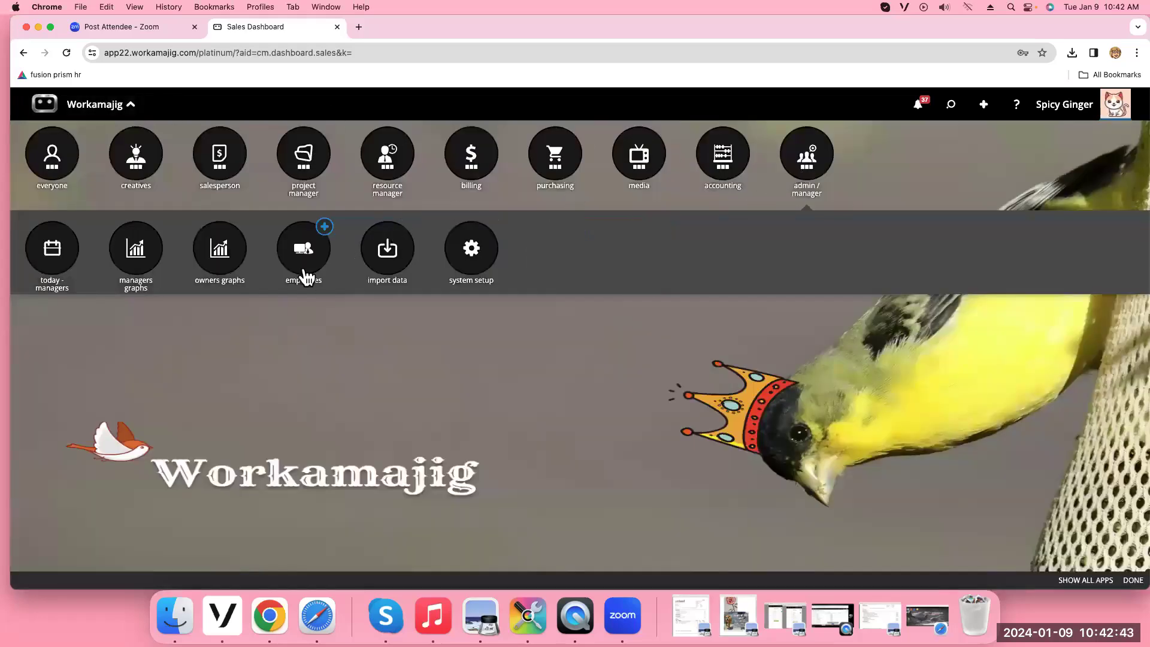
click(305, 277)
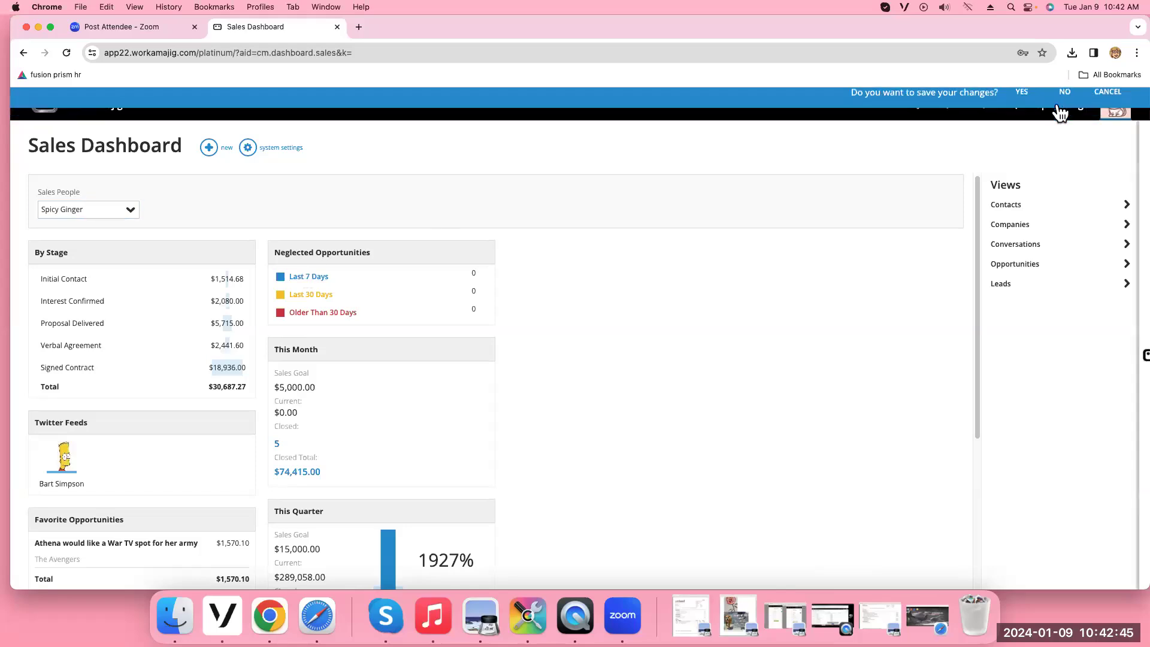
click(1058, 105)
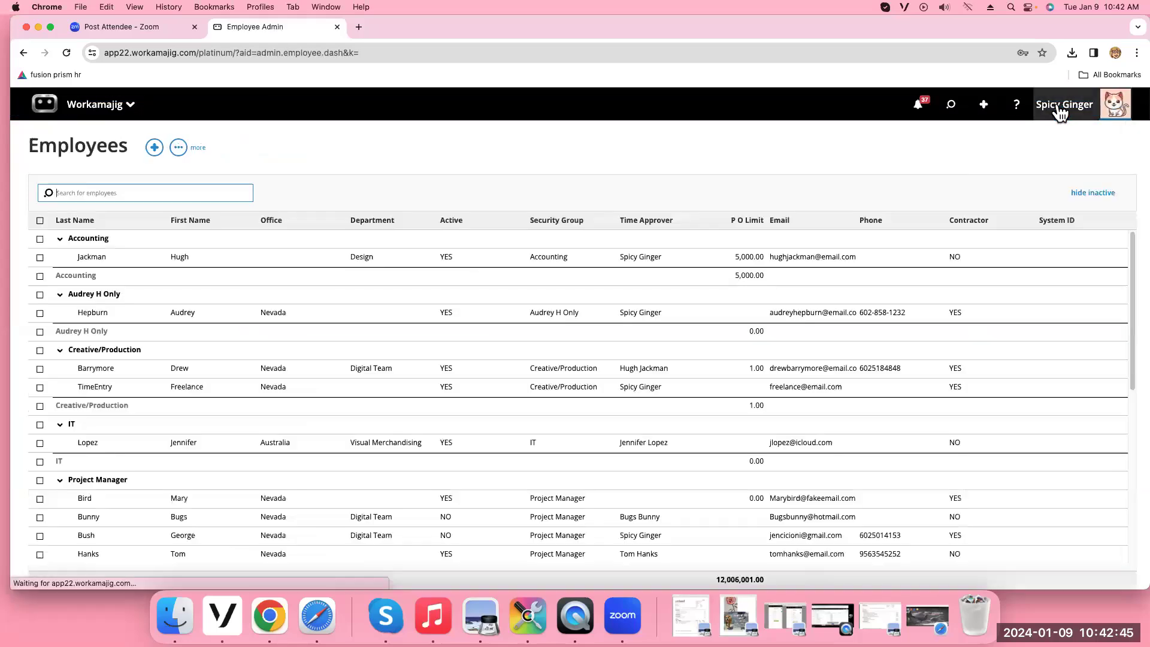
click(380, 321)
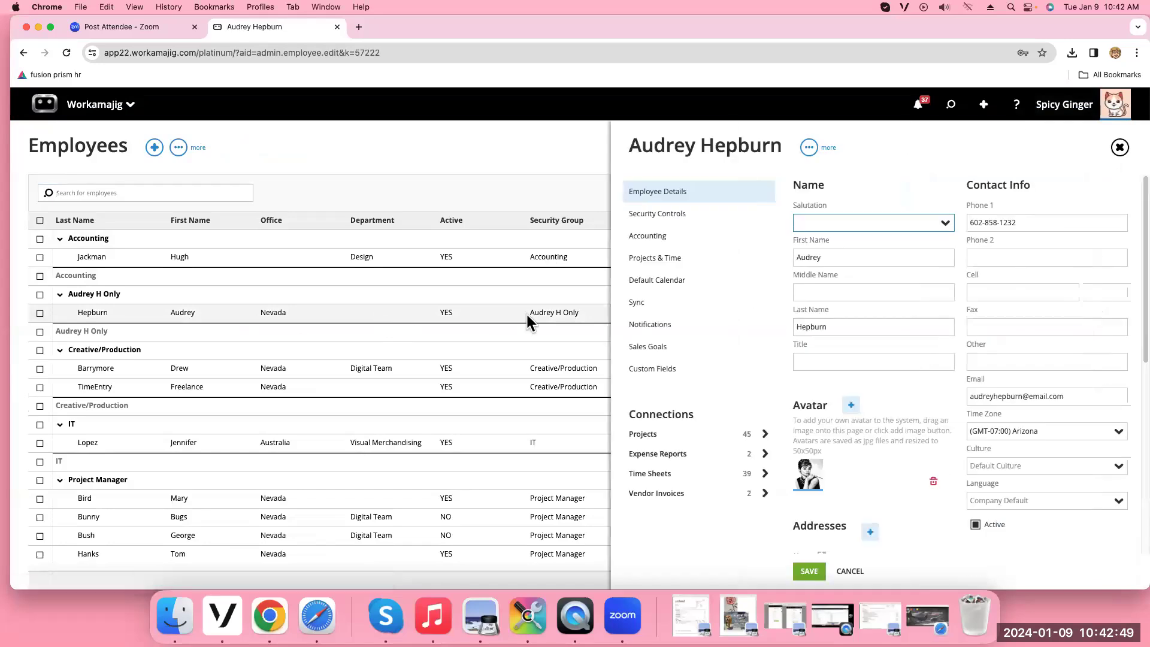
click(669, 349)
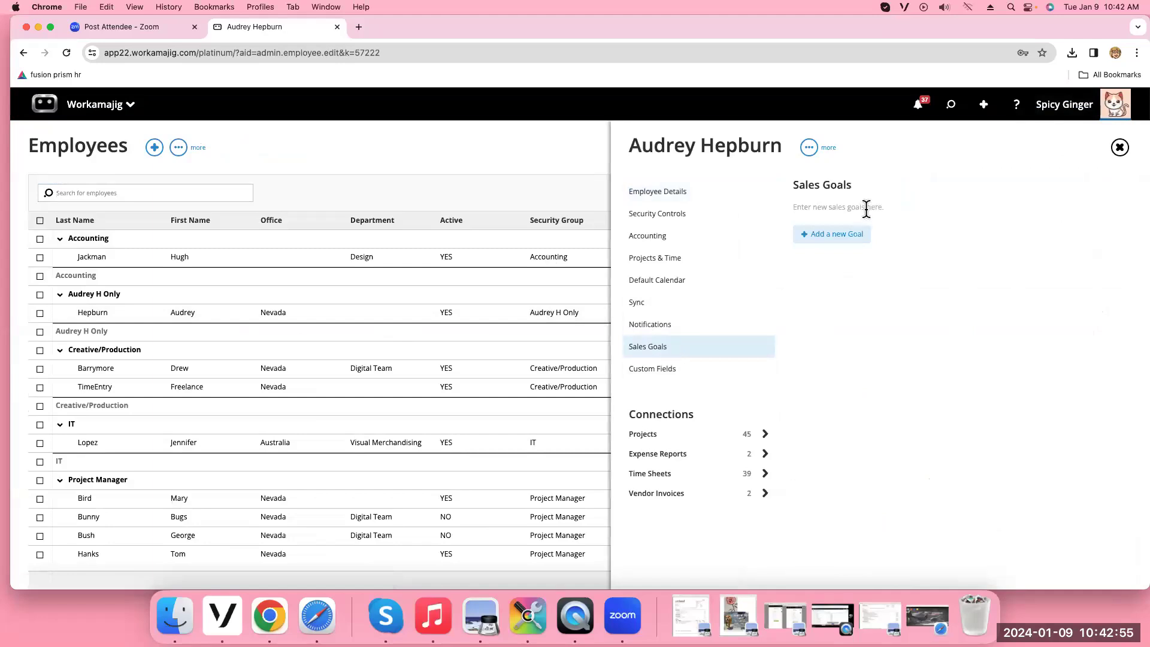
Add a 2024 sales goal: January 1,000, February 5,000, March 3,000
click(831, 242)
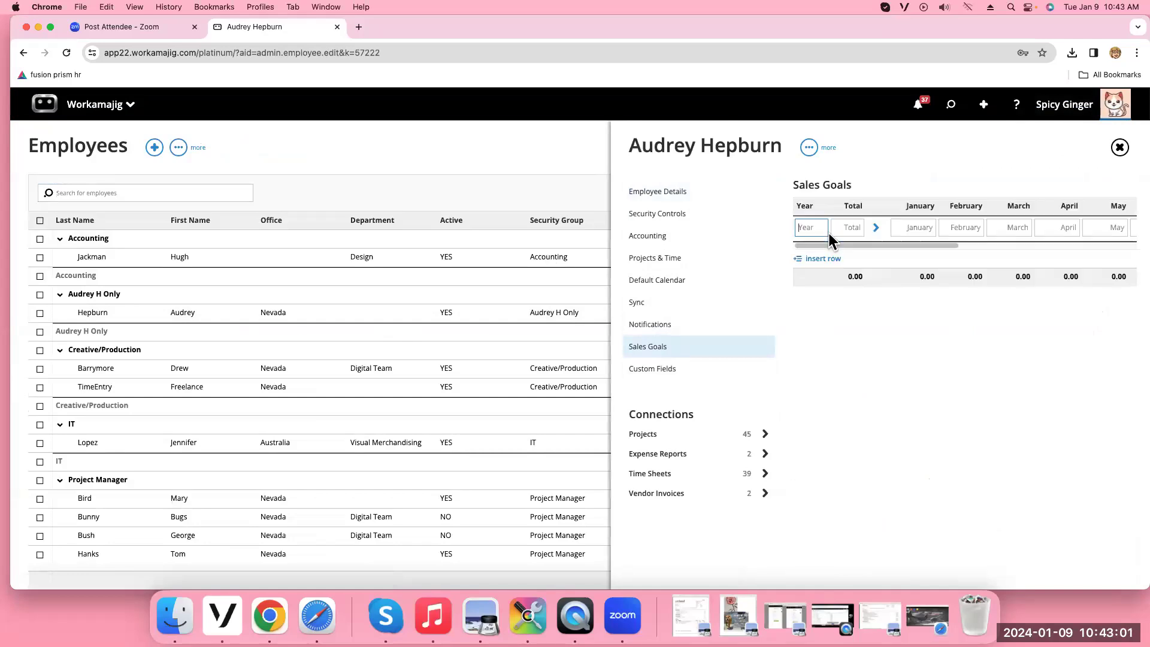
text(2024)
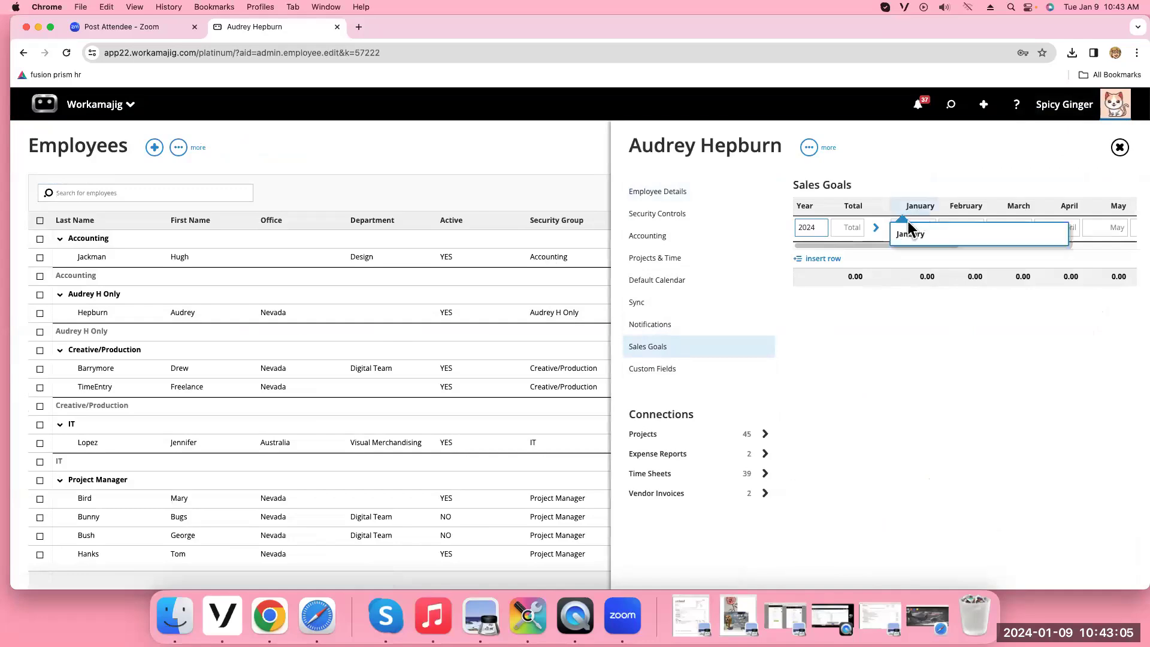
click(908, 229)
text(1)
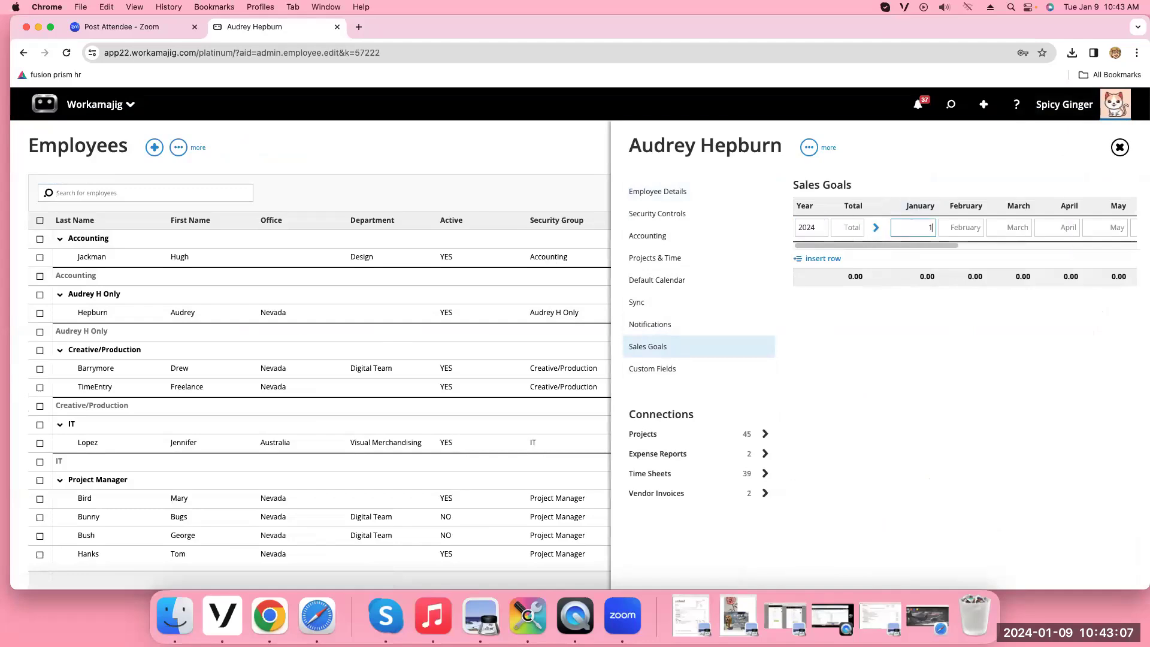
text(000)
click(969, 230)
text(5000)
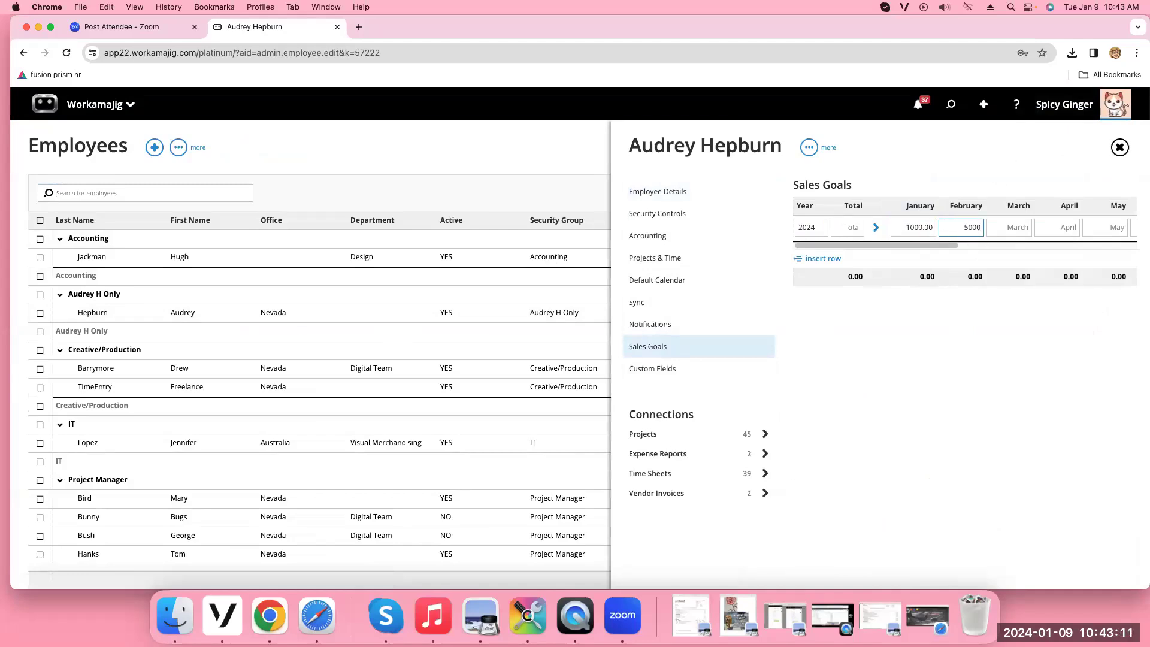
click(1018, 228)
text(3000)
click(949, 393)
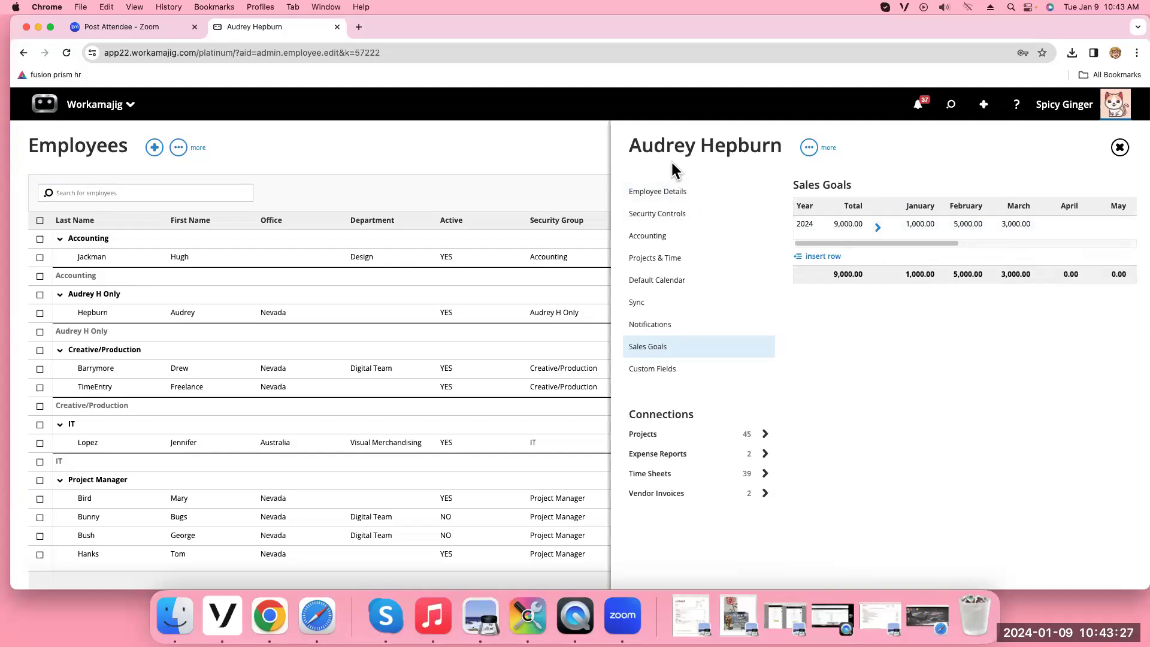
click(85, 114)
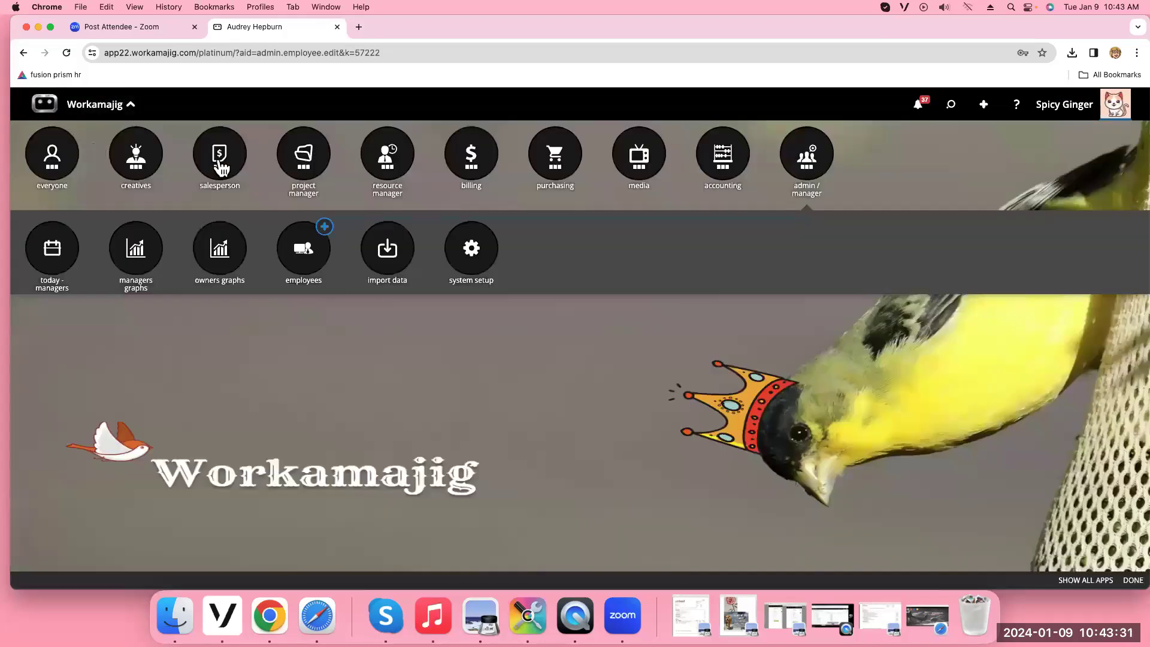
Open the Opportunities board, view the Coffee At Midnight opportunity's edit form, then close both
click(217, 165)
click(546, 255)
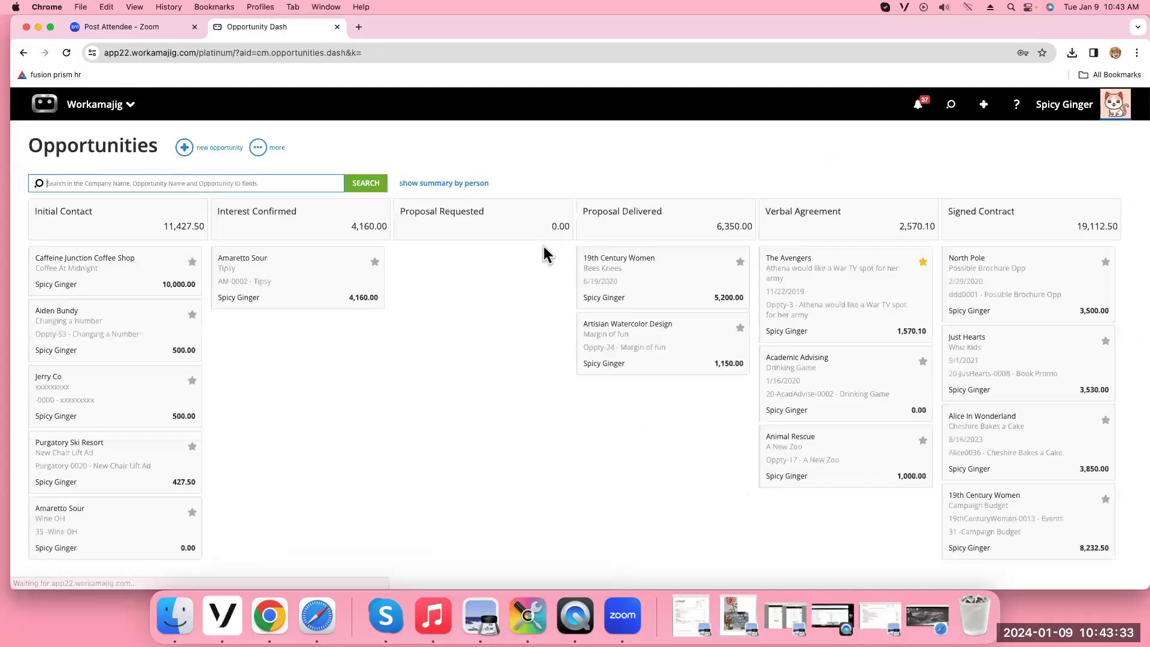
click(157, 274)
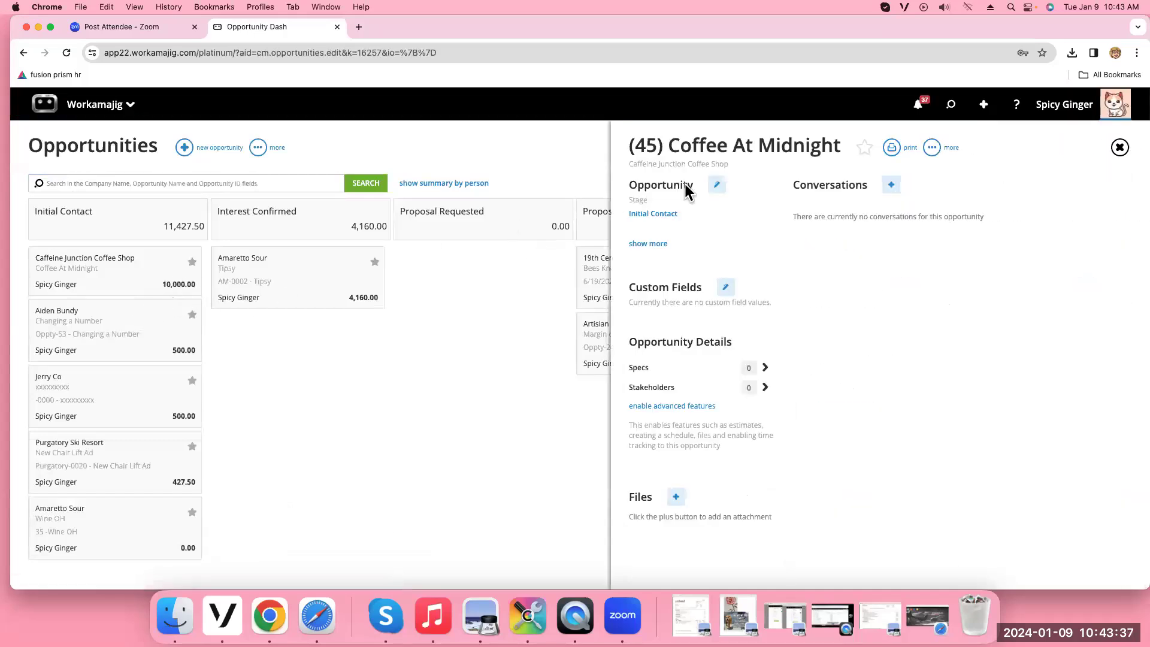
click(717, 192)
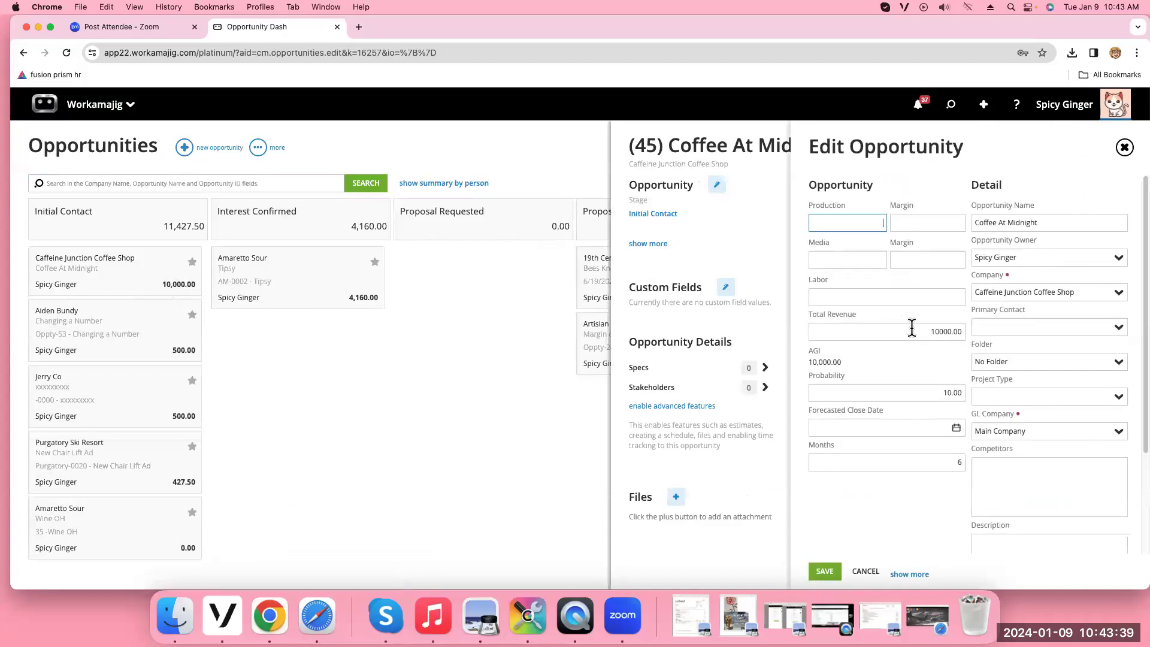
click(1125, 147)
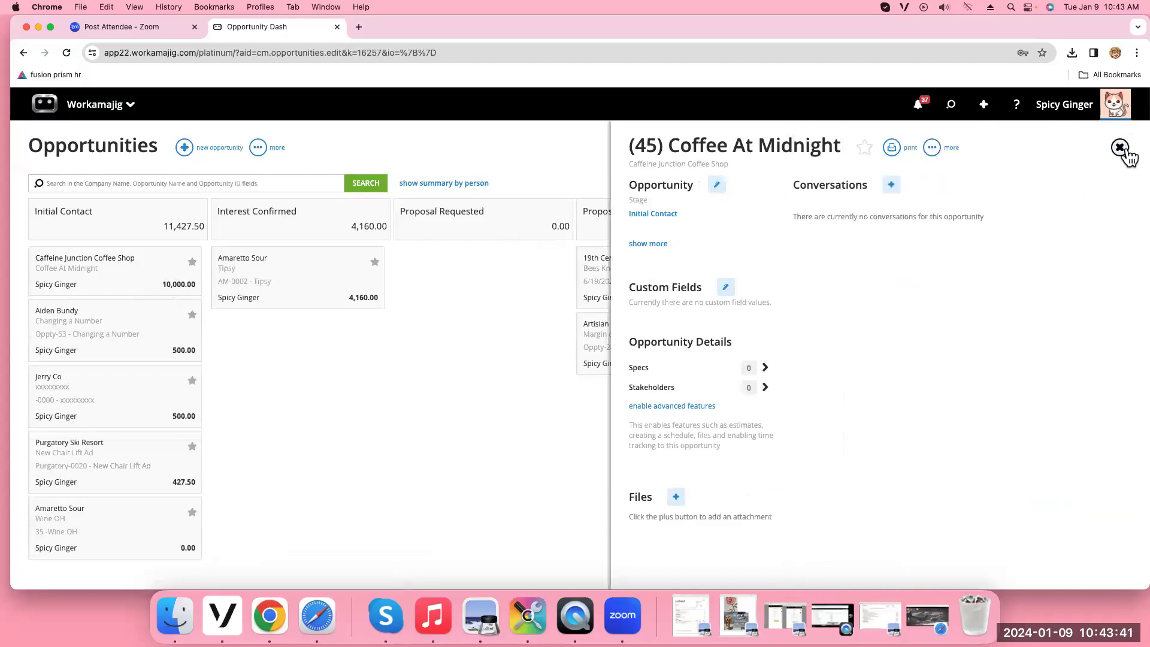
click(1119, 150)
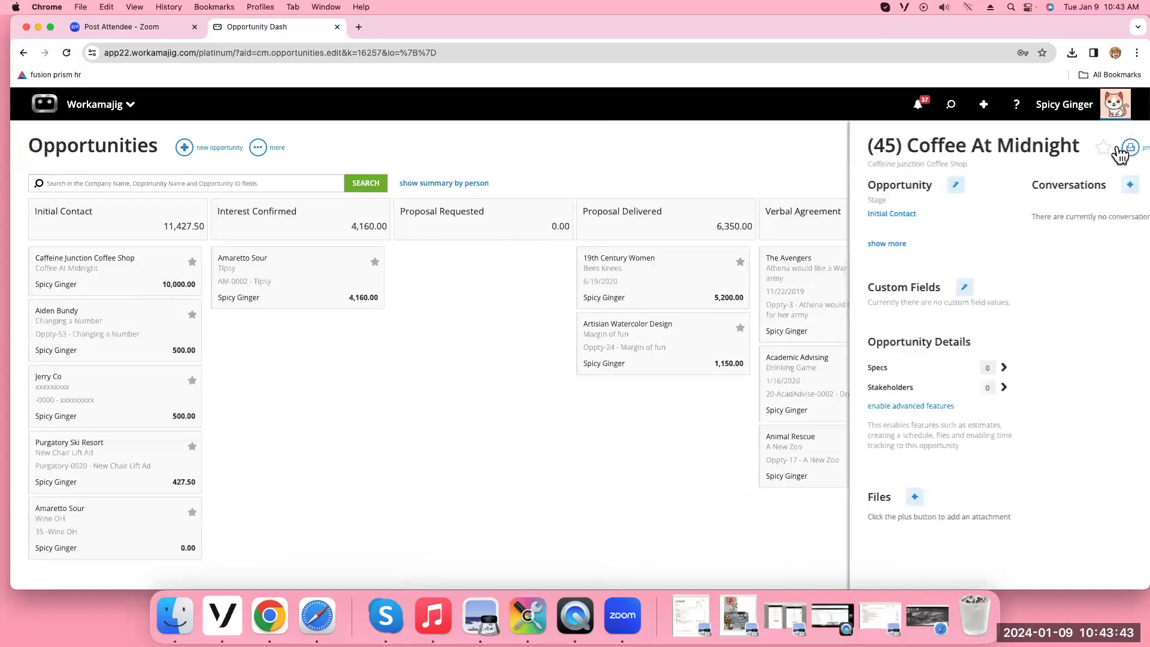
click(104, 111)
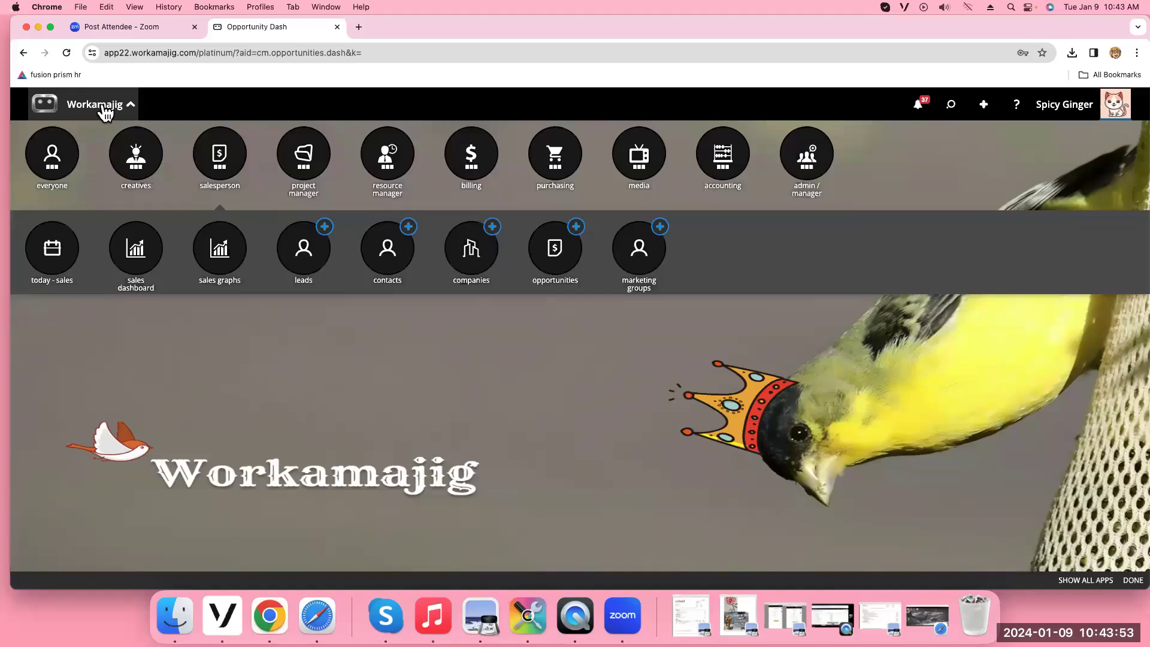
Revisit the Sales Dashboard, then open the sales Graphs page with opportunity and lead charts
click(122, 267)
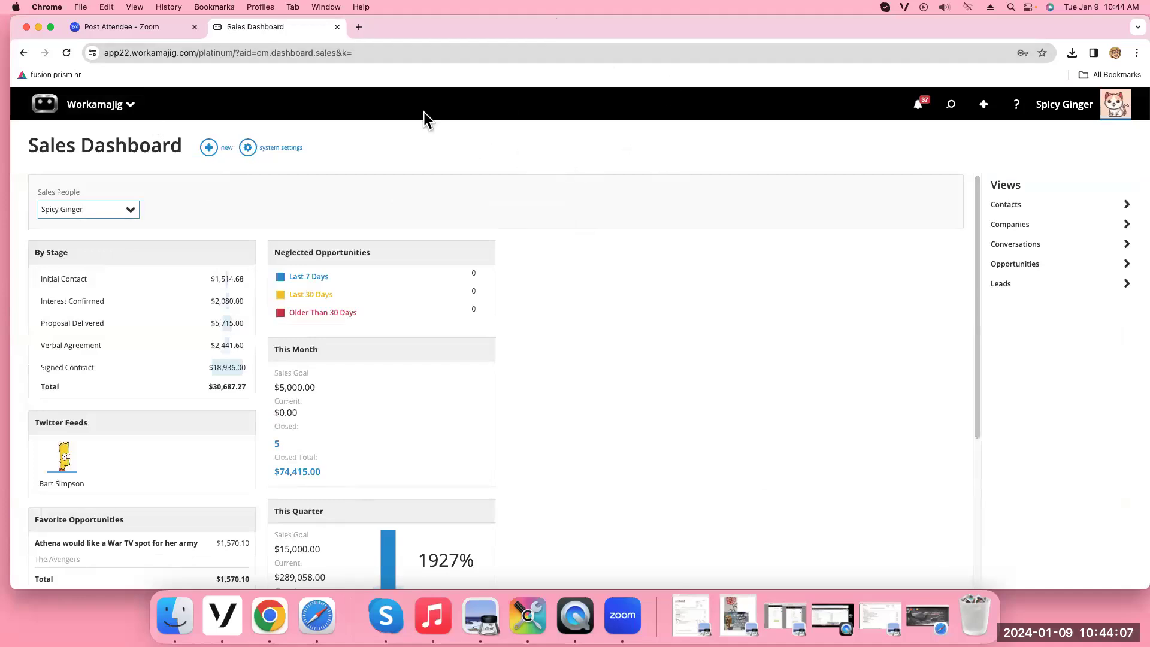
click(84, 106)
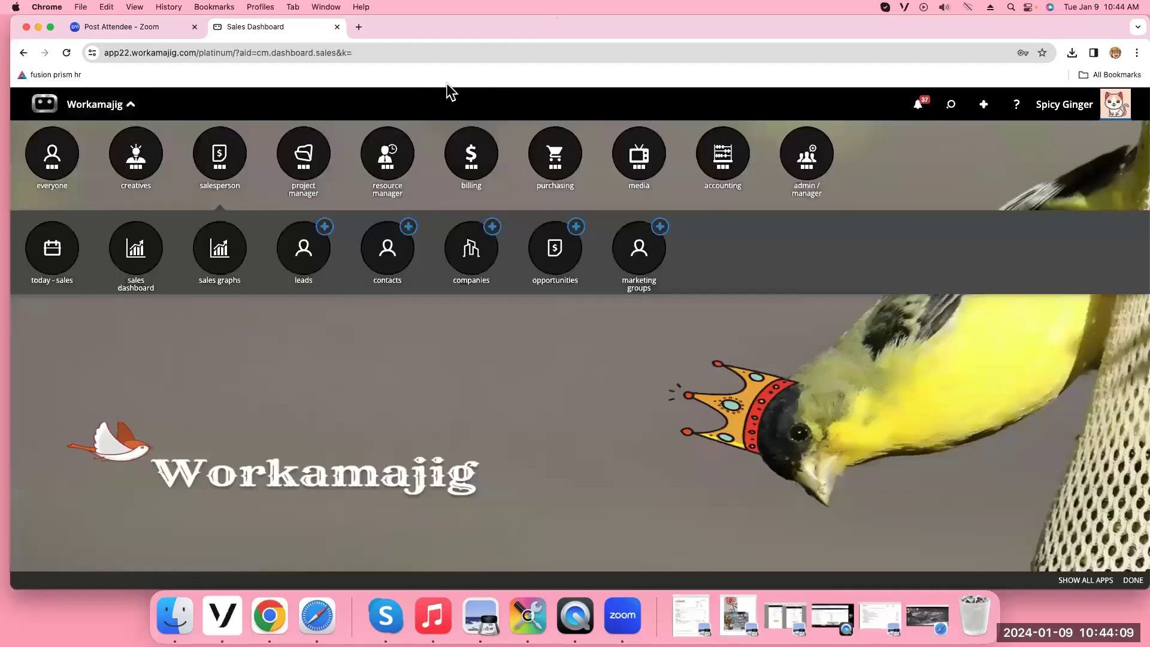
click(227, 169)
click(226, 169)
key(XF86AudioRaiseVolume)
click(226, 268)
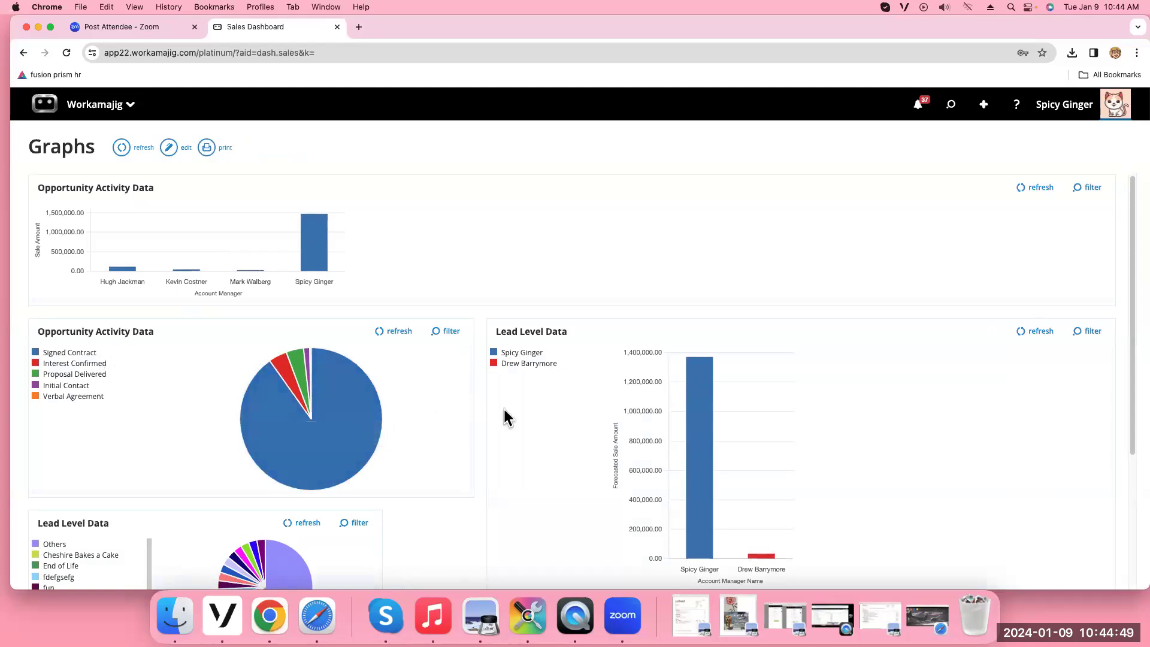
Open the Workamajig app launcher listing the salesperson apps, from today - sales through marketing groups
click(70, 114)
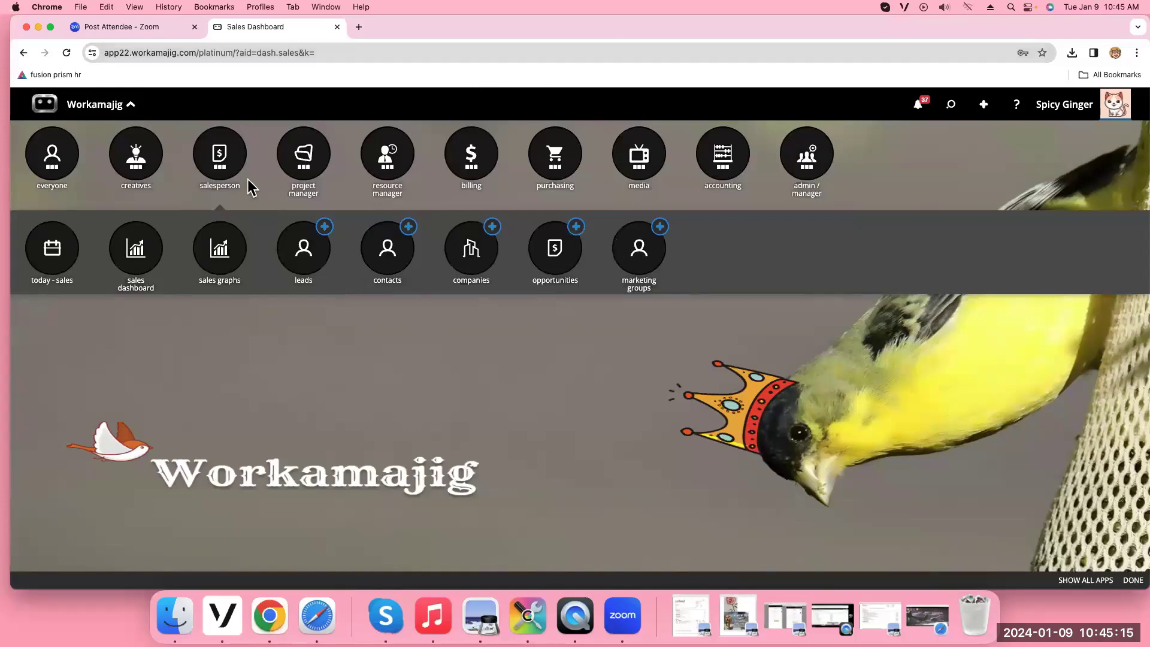
Open the Sales Dashboard and scroll through its stage totals and quarterly and yearly goals
click(154, 251)
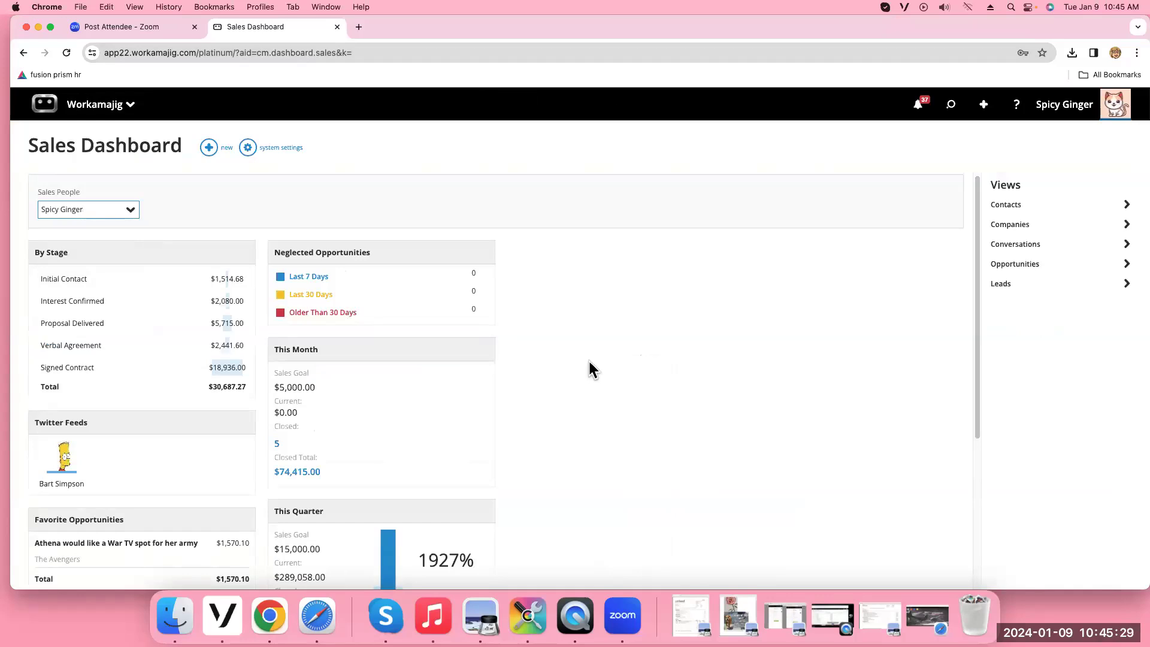
scroll(203, 459, down, 5)
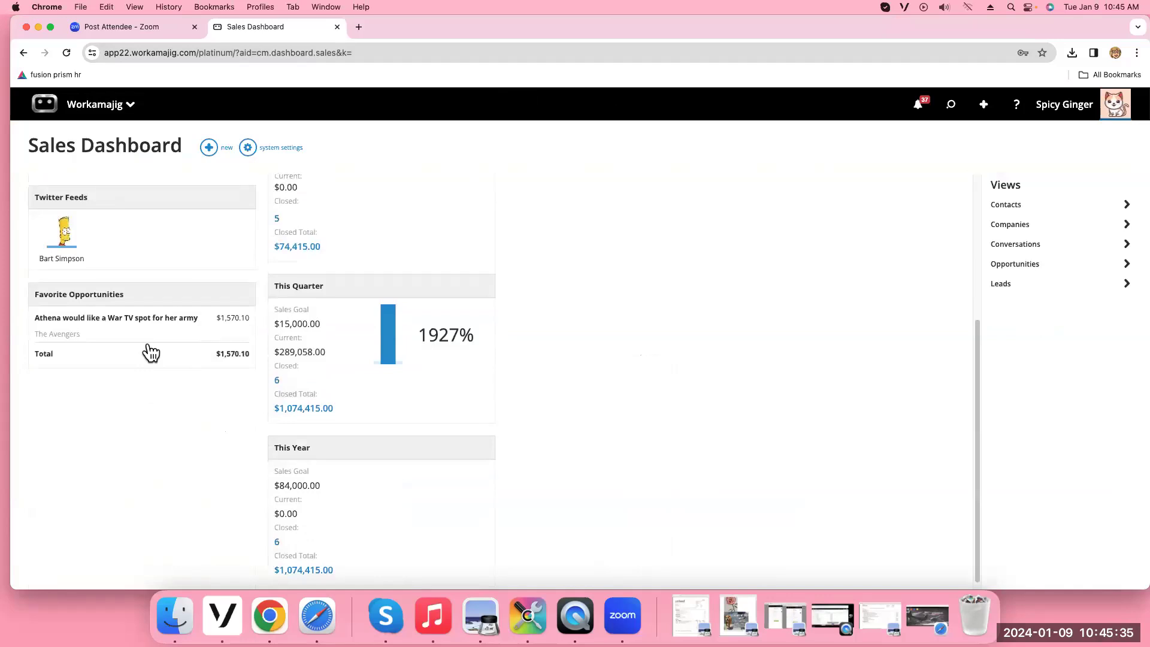
scroll(150, 353, up, 1)
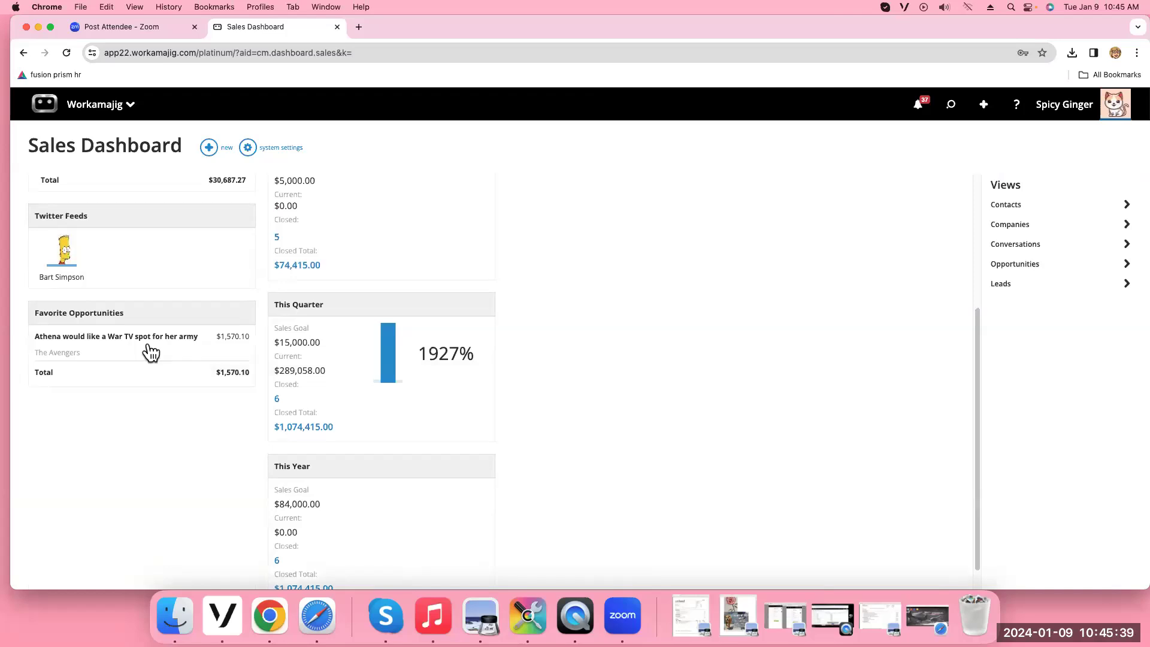
scroll(151, 352, up, 5)
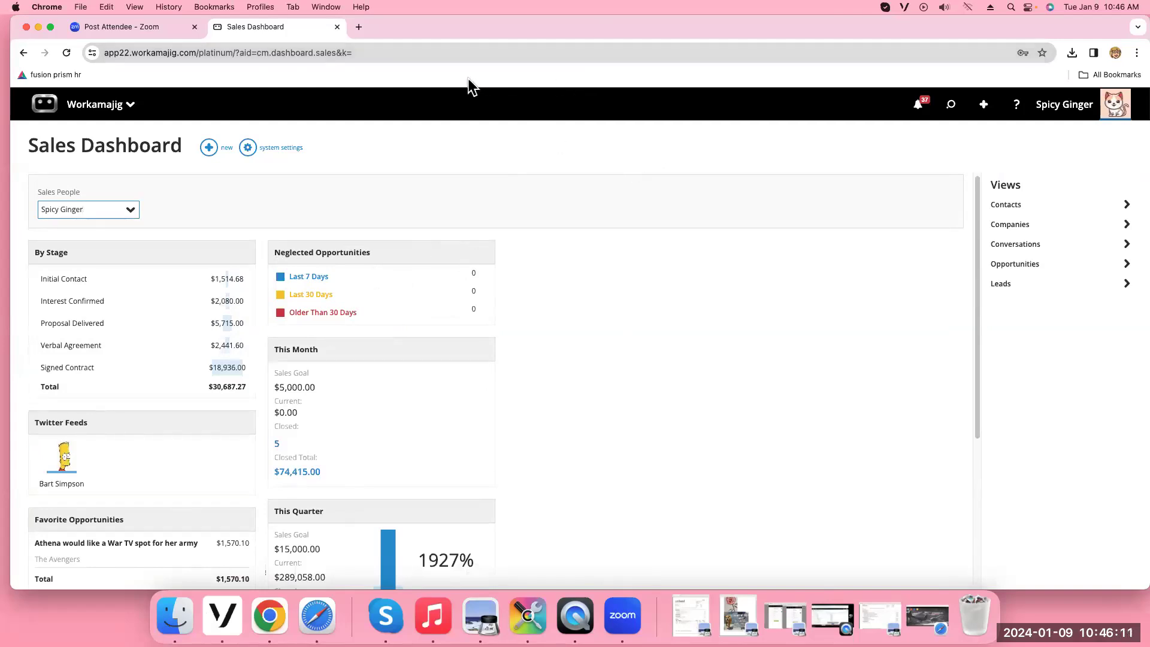
Open System Setup from the admin/manager apps in the app launcher
click(95, 102)
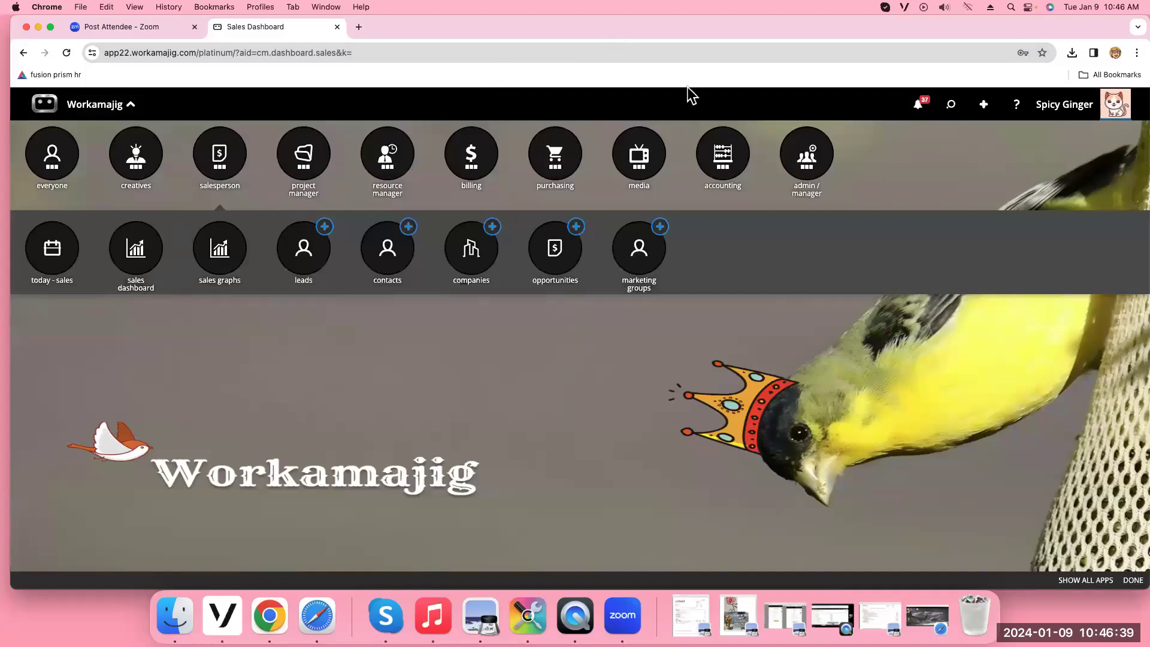
click(816, 159)
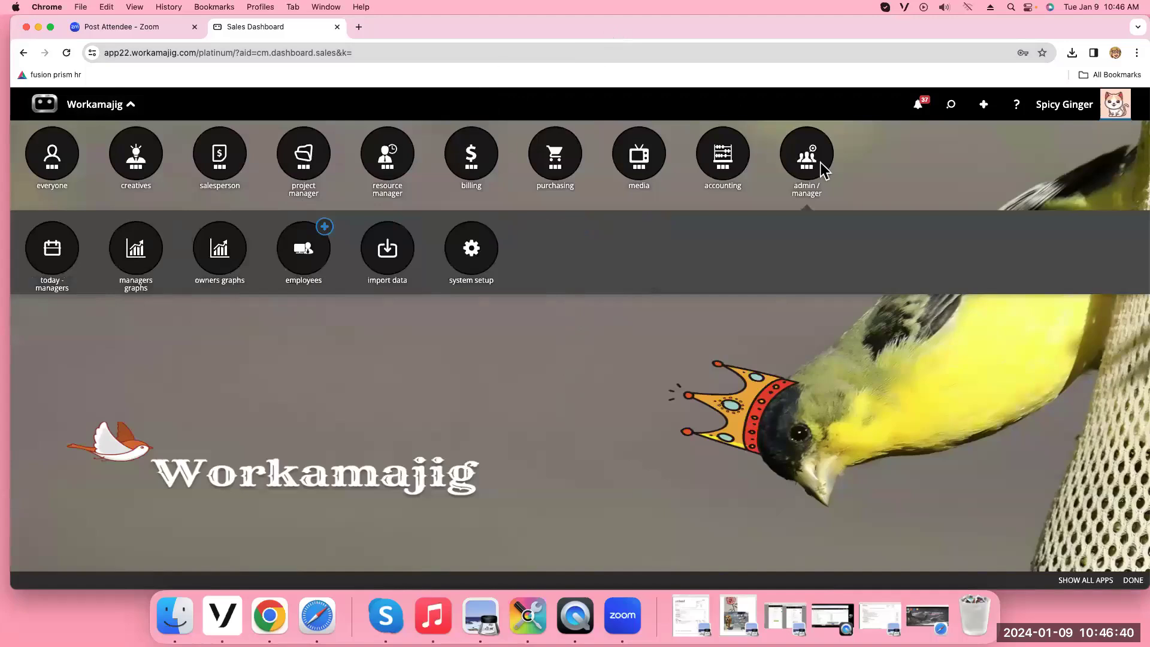
click(472, 262)
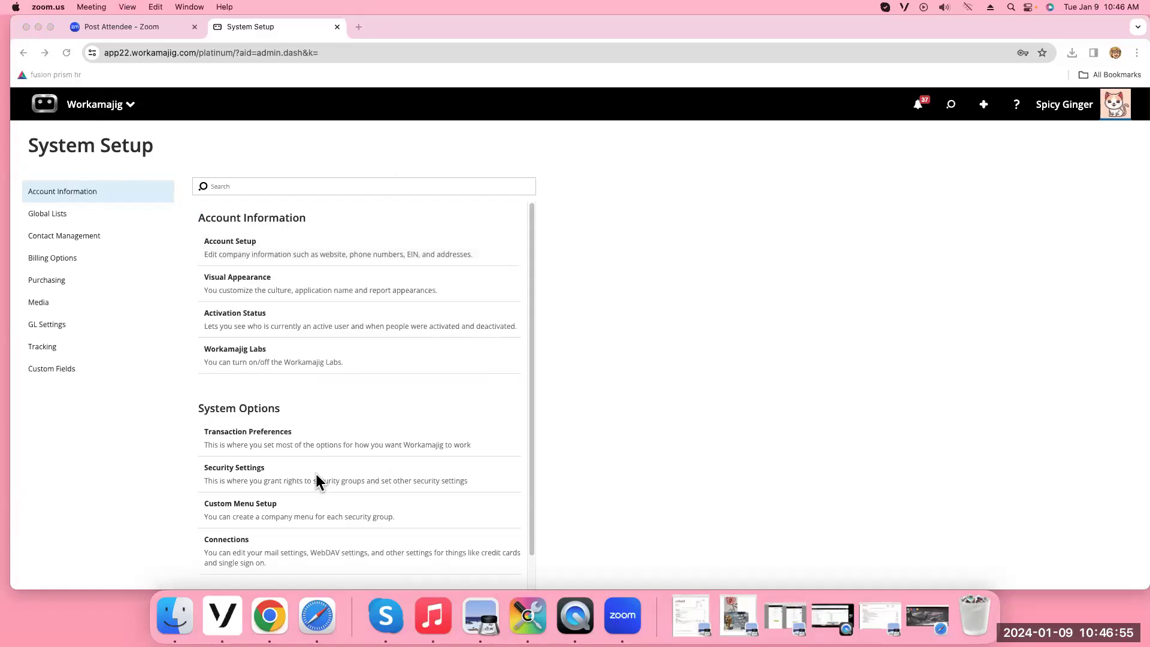
Show the Sales/Acct Manager group's user rights, datasets and file system rights in Security Settings
click(278, 475)
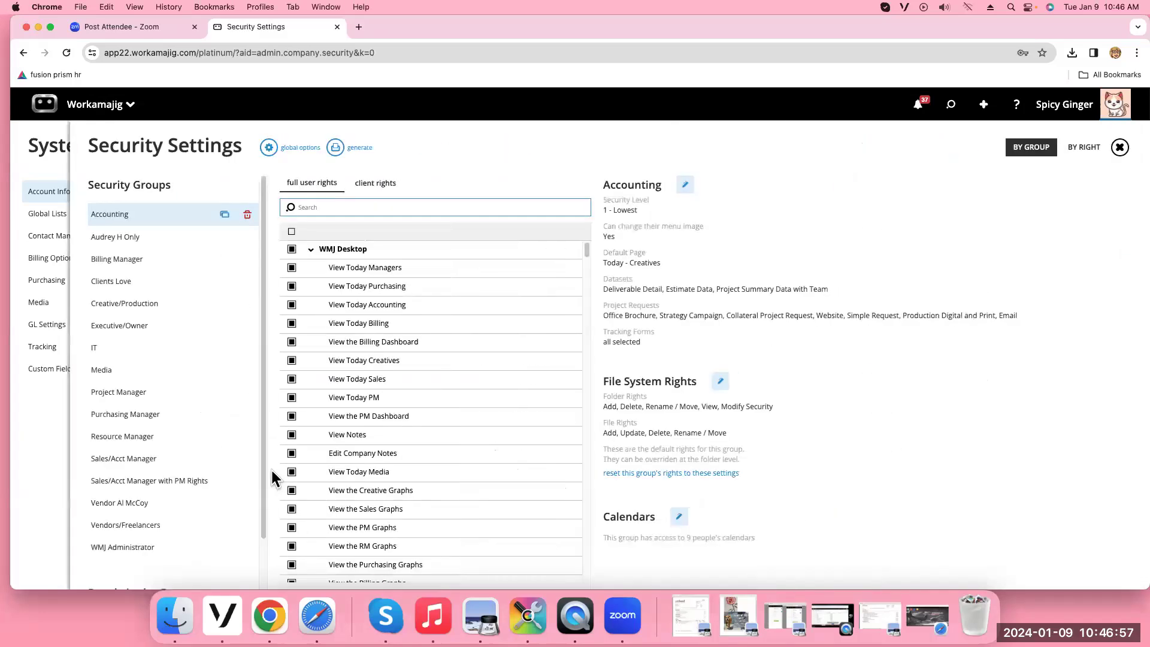
click(159, 466)
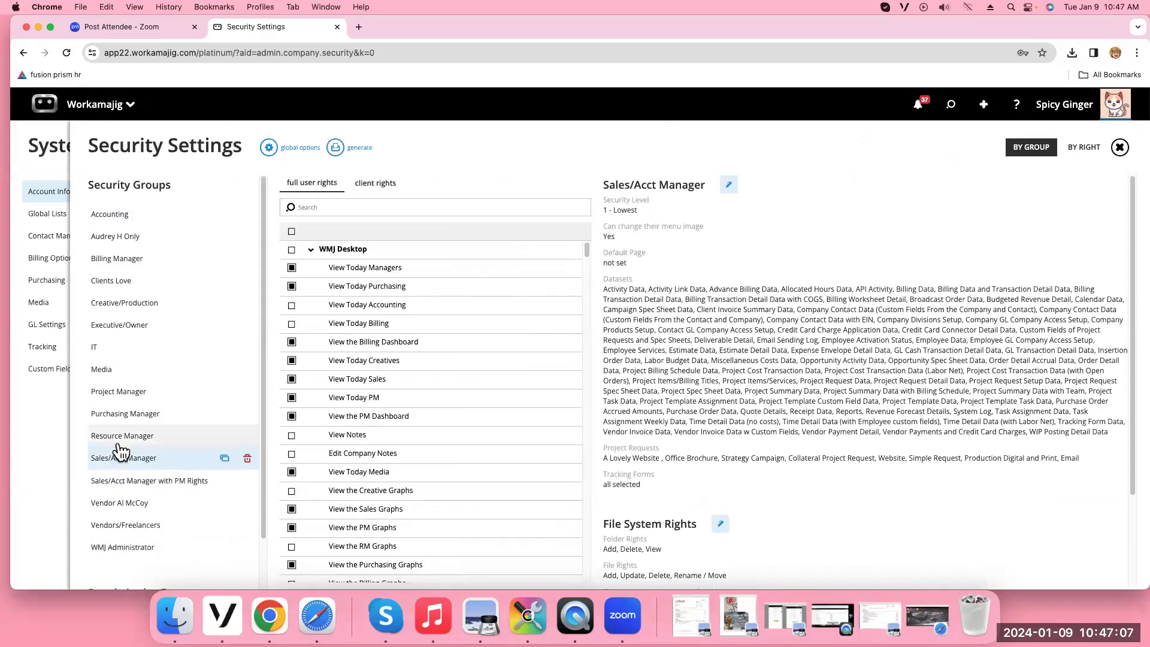
Select the Project Manager group and search its rights for 'sales'
click(131, 400)
click(306, 206)
text(sales)
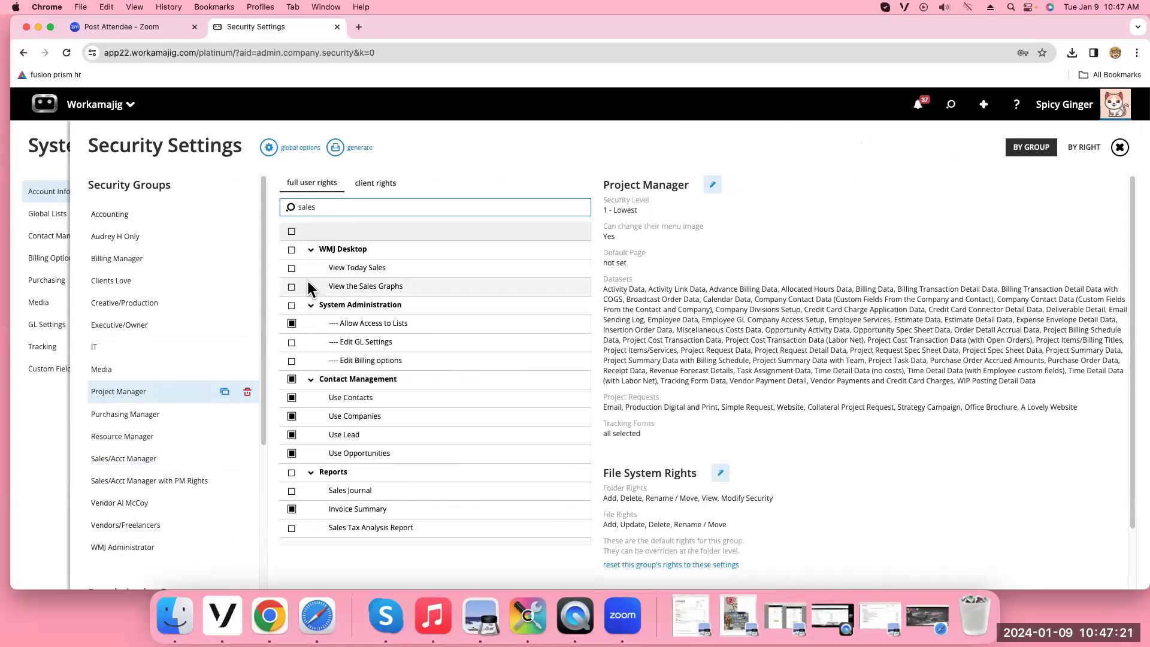
key(BackSpace)
key(BackSpace)
key(BackSpace)
key(BackSpace)
key(BackSpace)
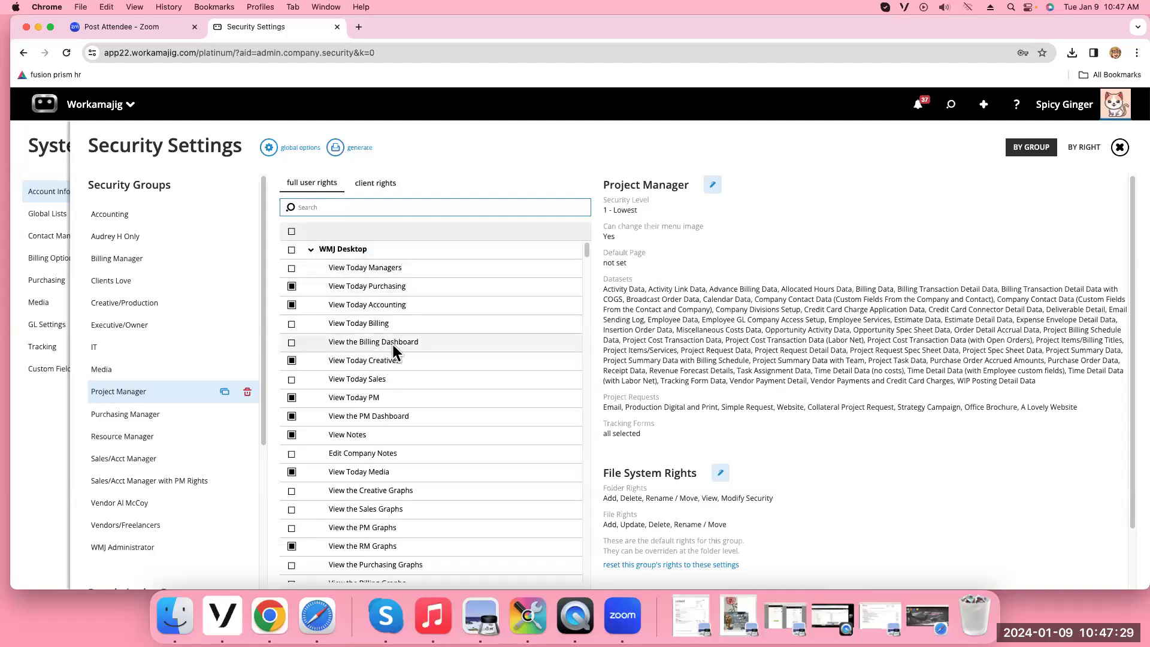
Search the Project Manager rights for 'dash', clear the search, and bring up the app launcher
text(dash)
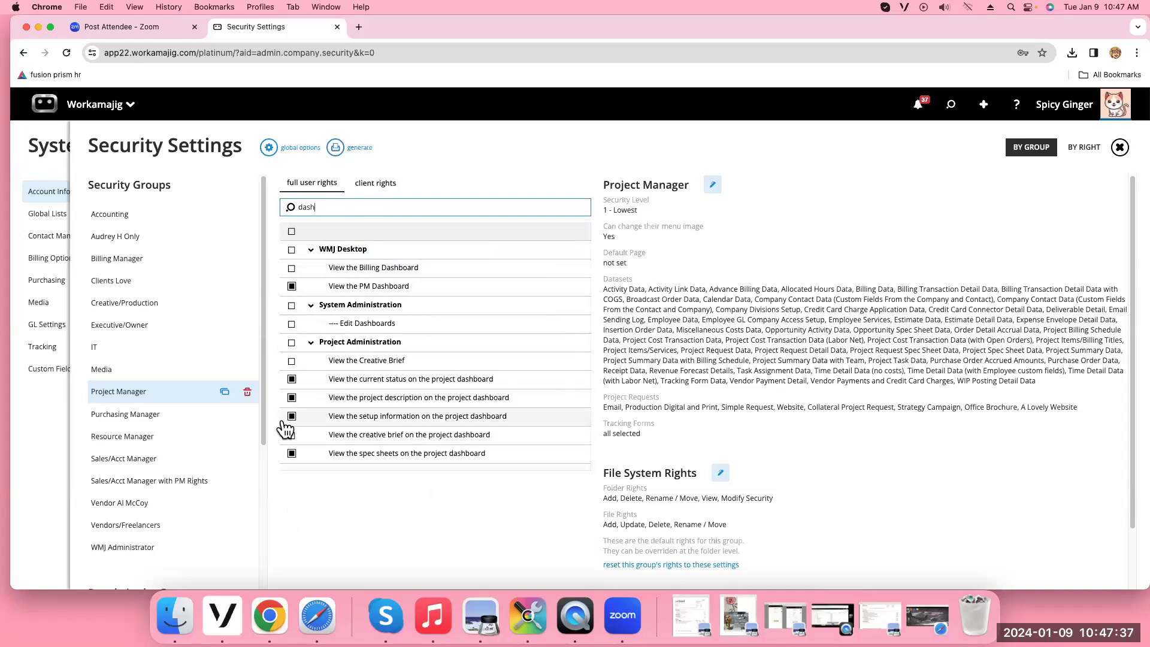
key(BackSpace)
key(BackSpace)
key(BackSpace)
key(BackSpace)
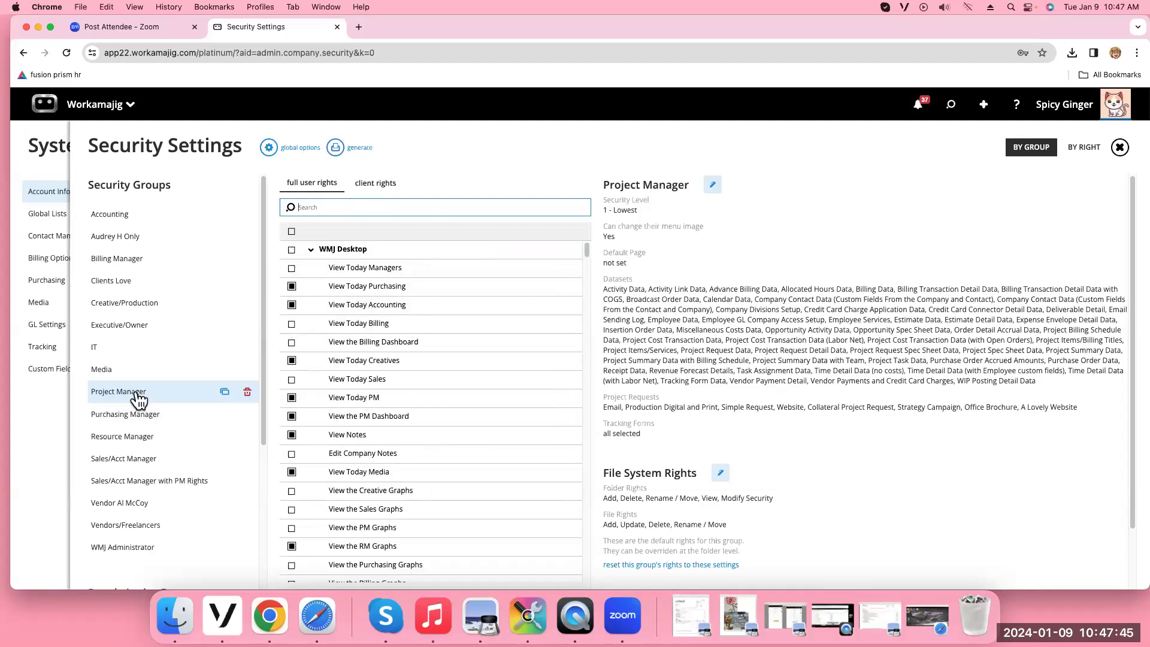
click(102, 115)
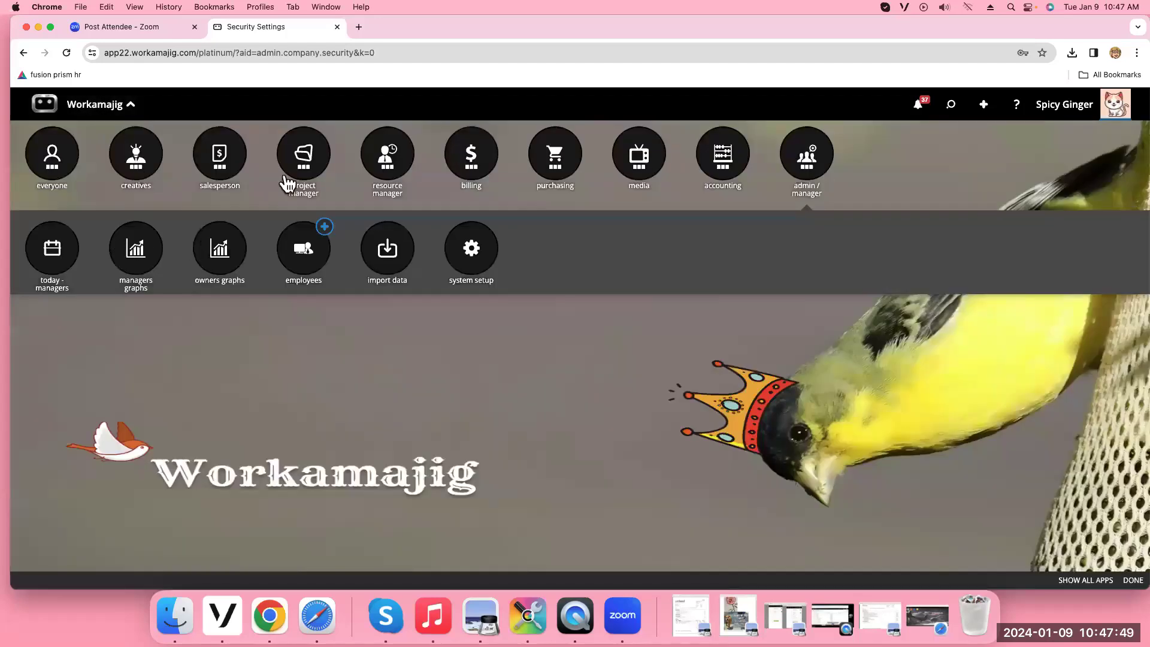
Open the pm dashboard from the project manager apps in the app launcher
click(220, 160)
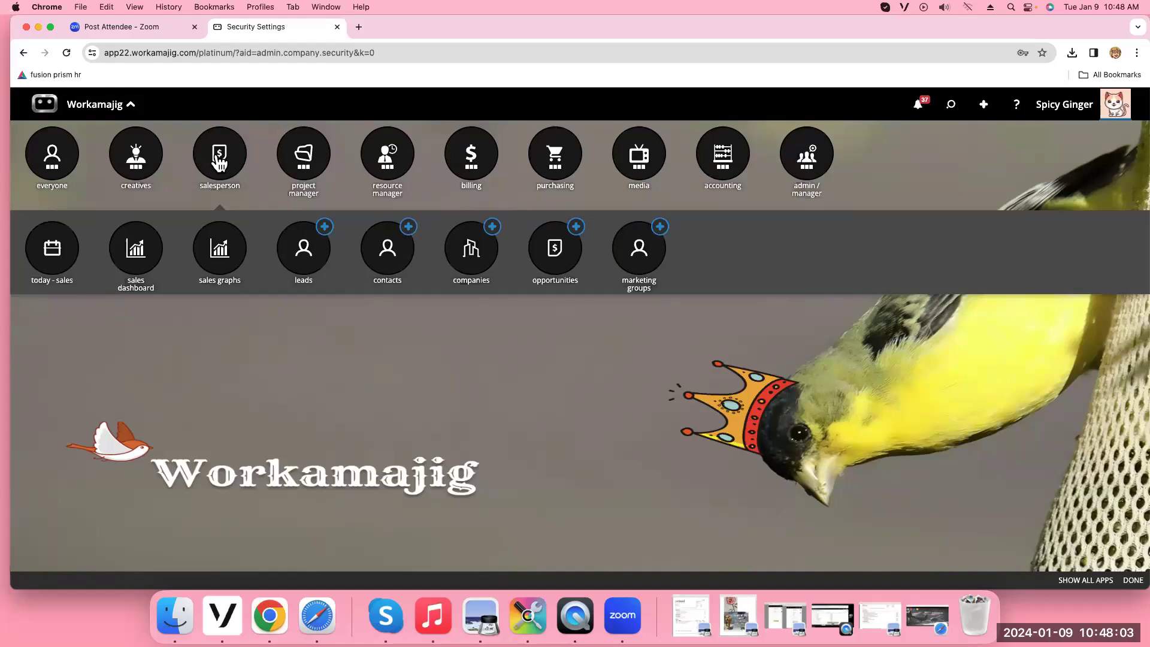
click(308, 173)
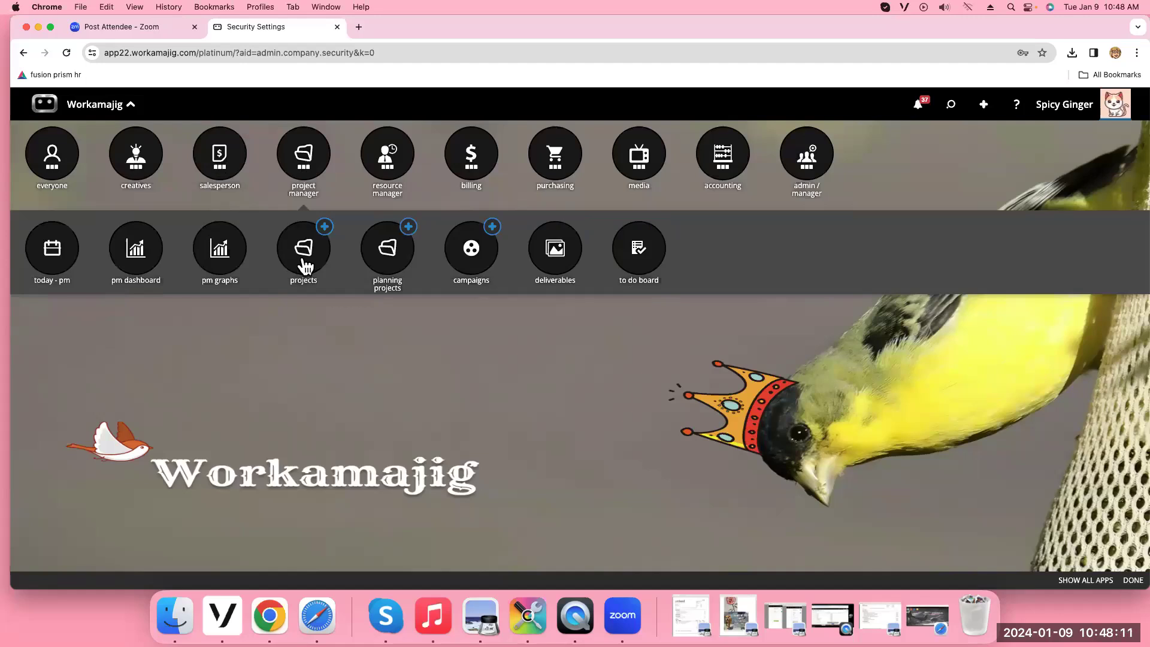
click(136, 263)
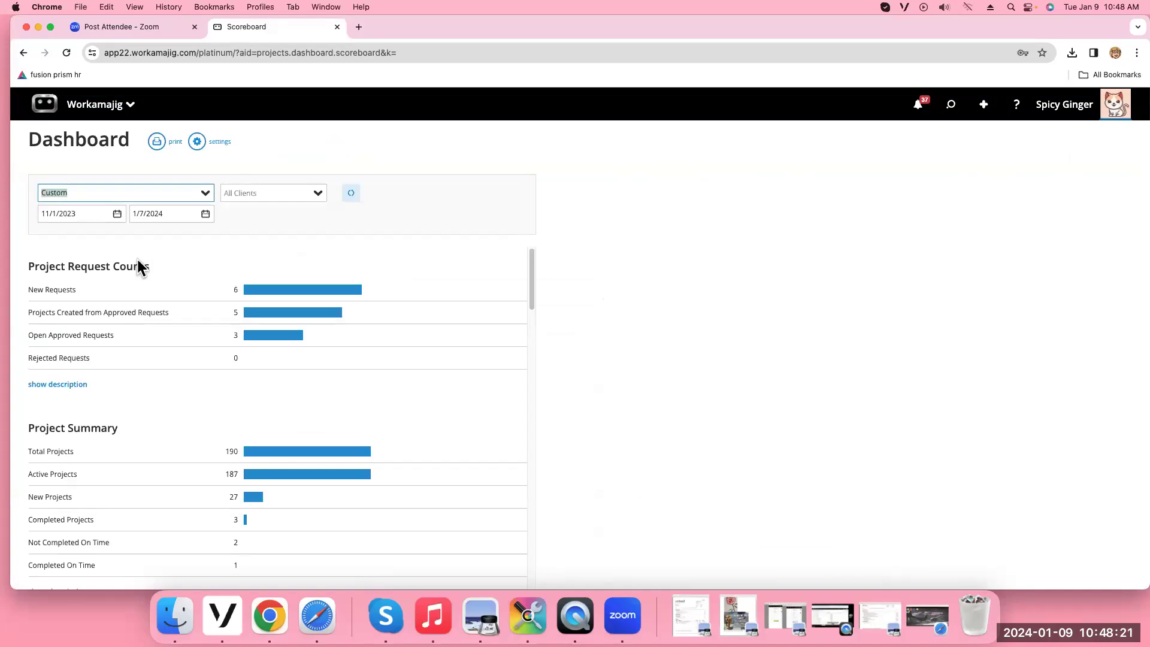
Review the dashboard's Scoreboard Settings Company Defaults sections, closing and reopening the panel
click(197, 142)
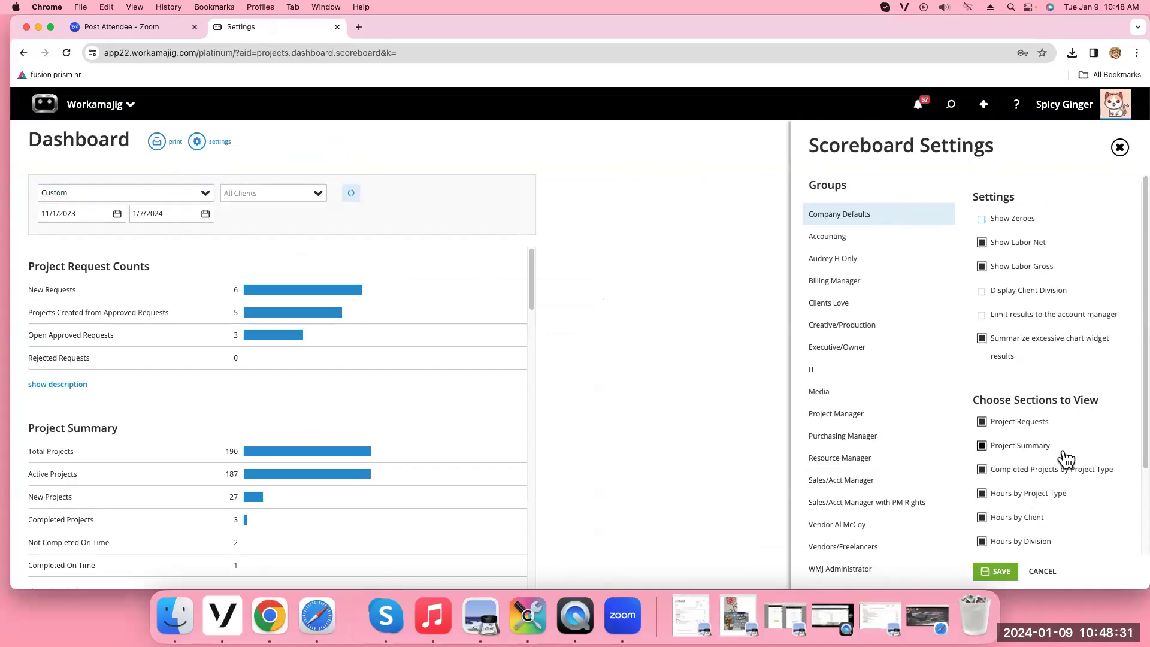
scroll(1065, 459, down, 3)
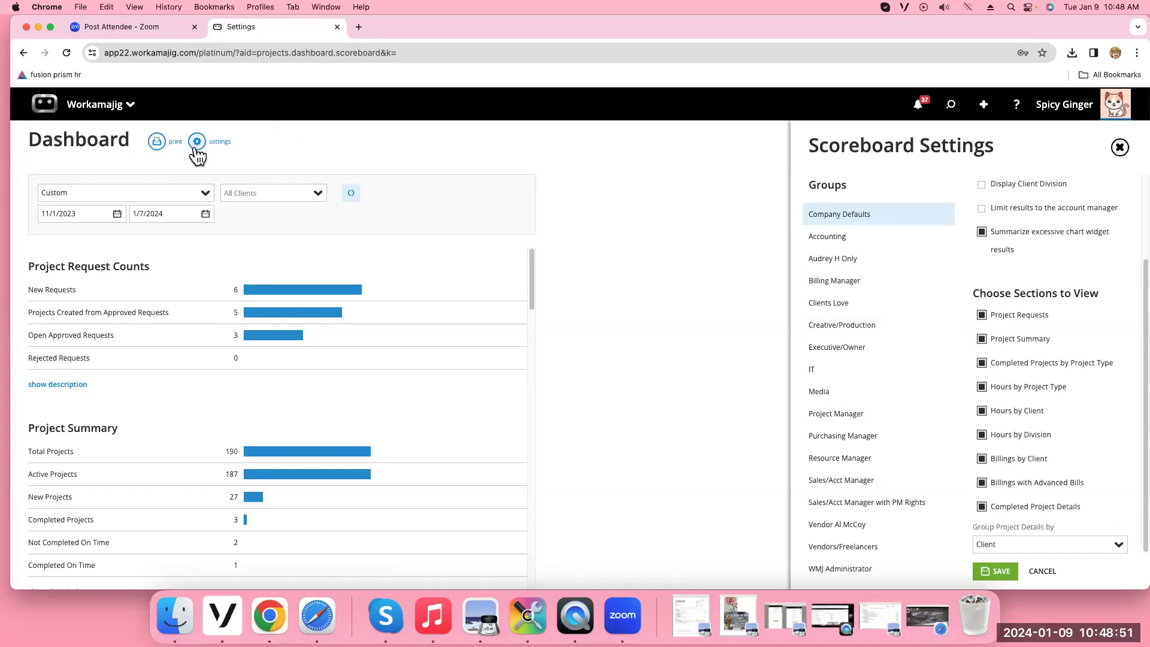
click(1119, 147)
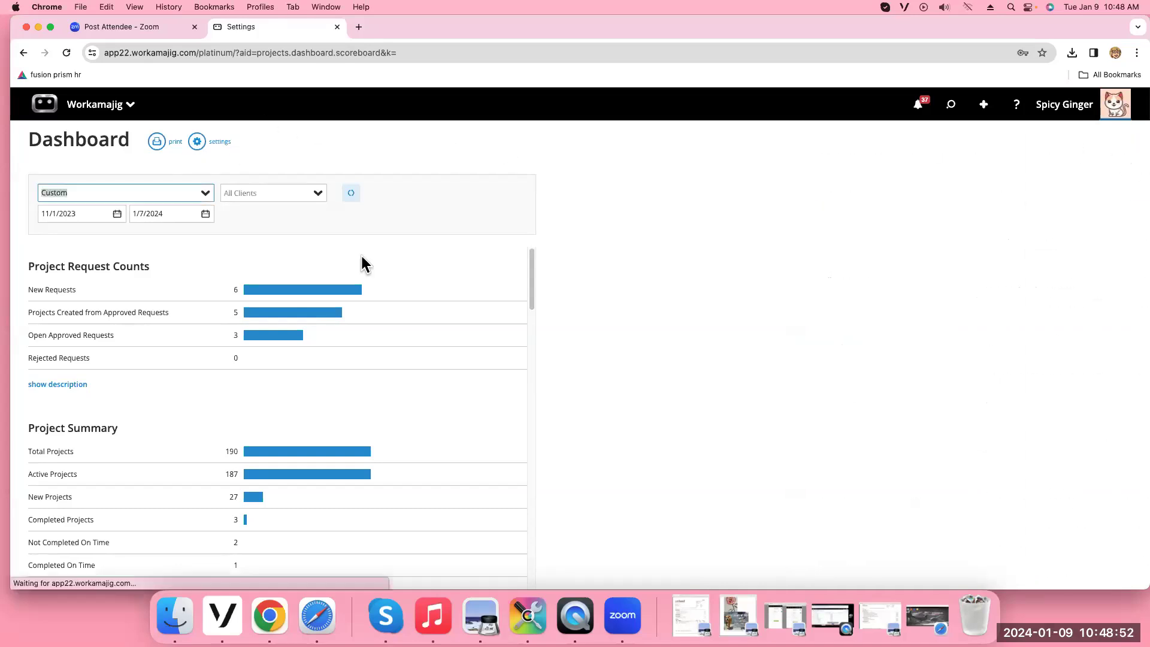
click(197, 143)
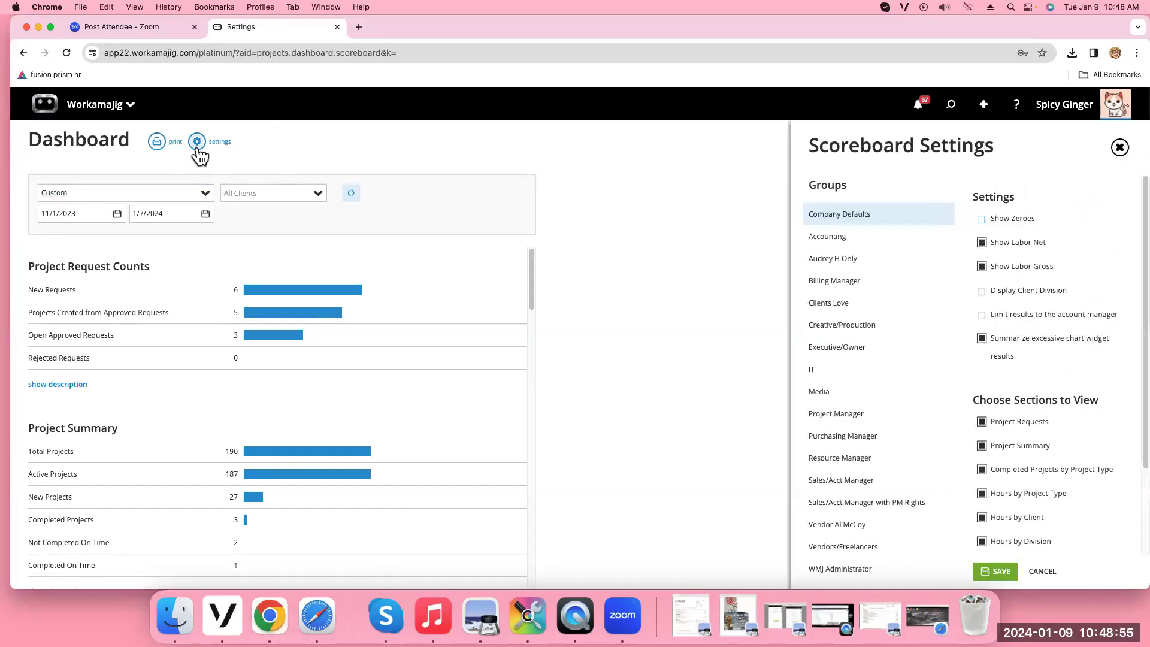
Compare group settings, then tick Override Company Settings for the Project Manager group
click(862, 424)
click(843, 331)
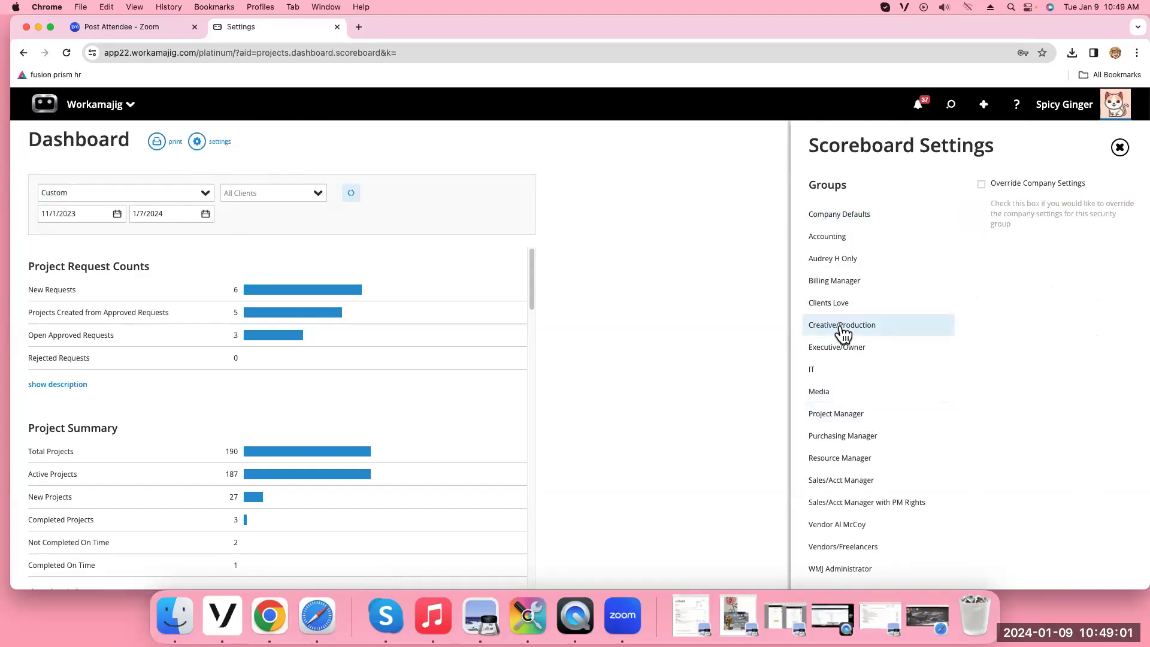
click(845, 418)
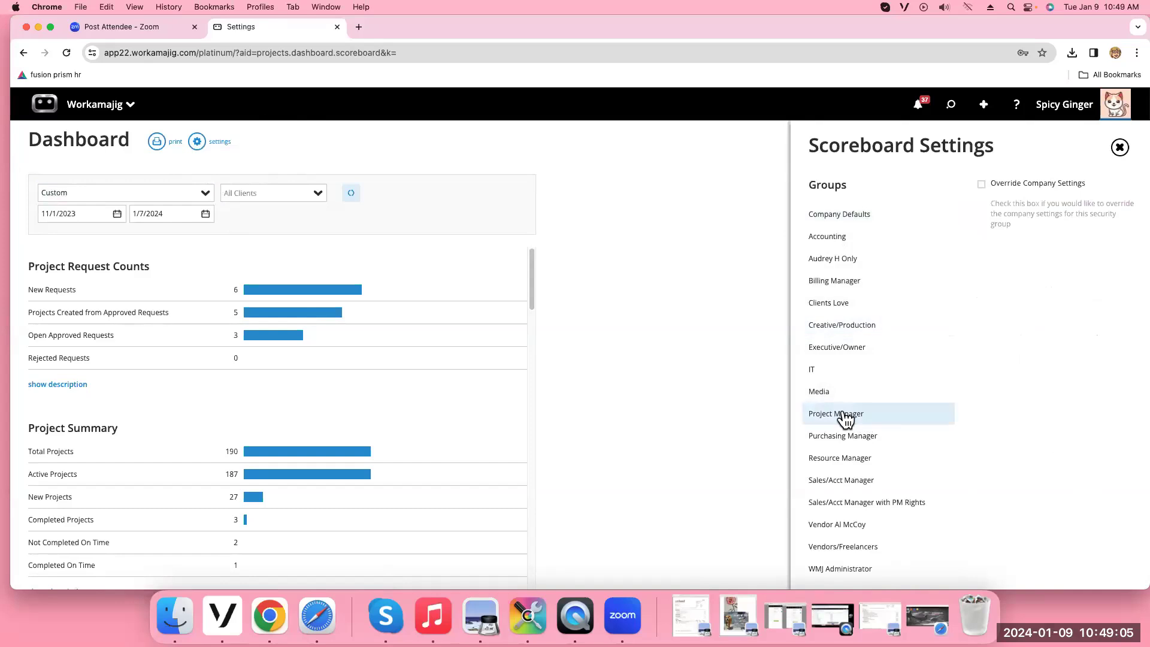
click(981, 185)
Review the Project Manager dashboard settings, then close them, answering NO to saving
scroll(1081, 473, down, 2)
scroll(1088, 401, down, 2)
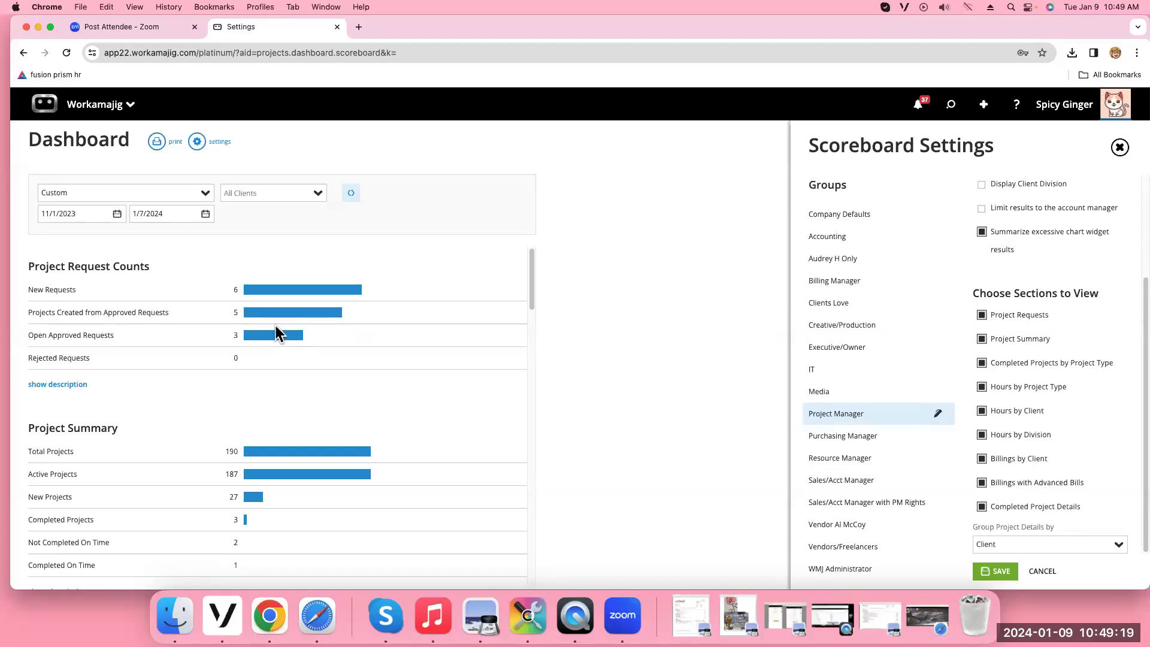
scroll(308, 359, down, 20)
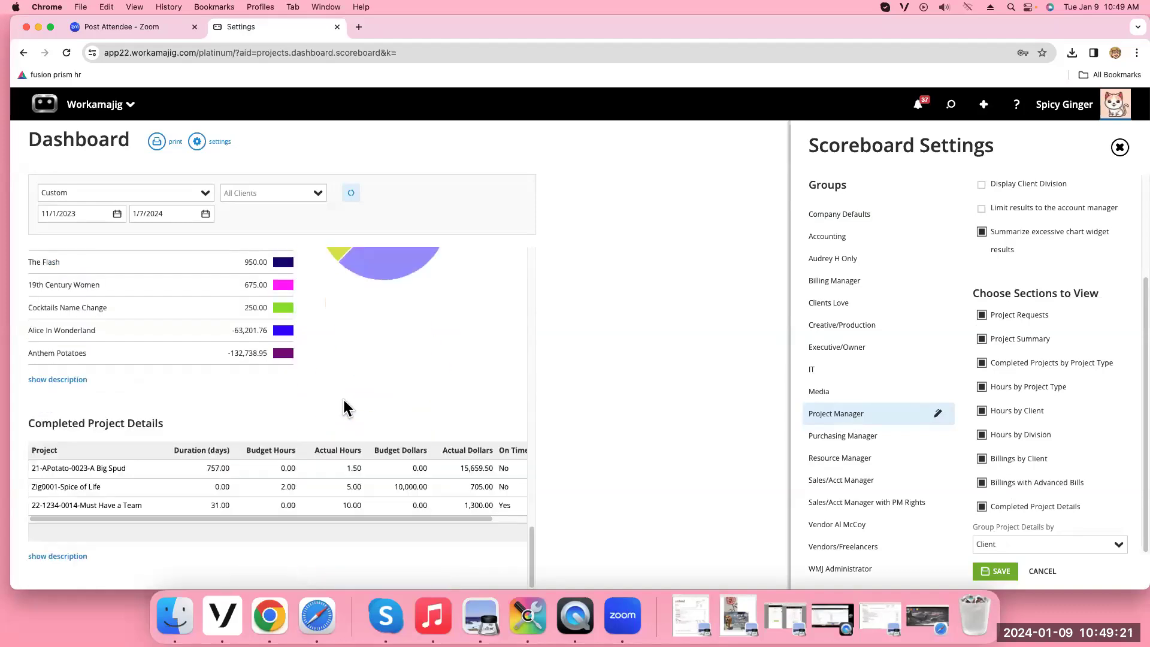
scroll(344, 401, up, 5)
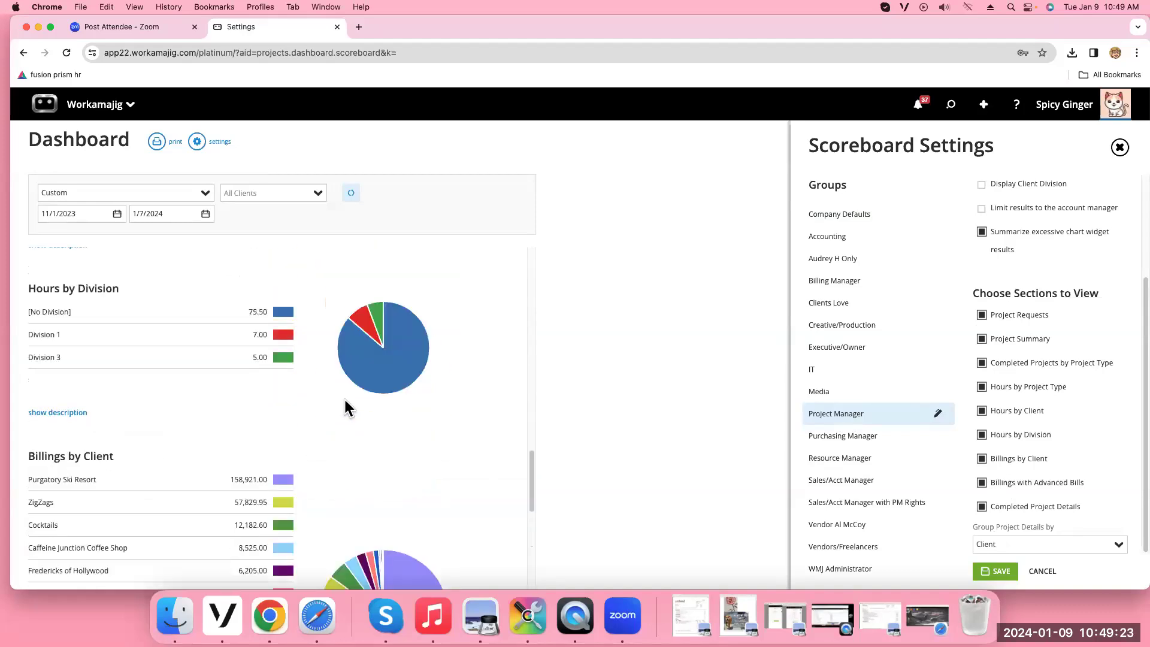
scroll(345, 400, up, 6)
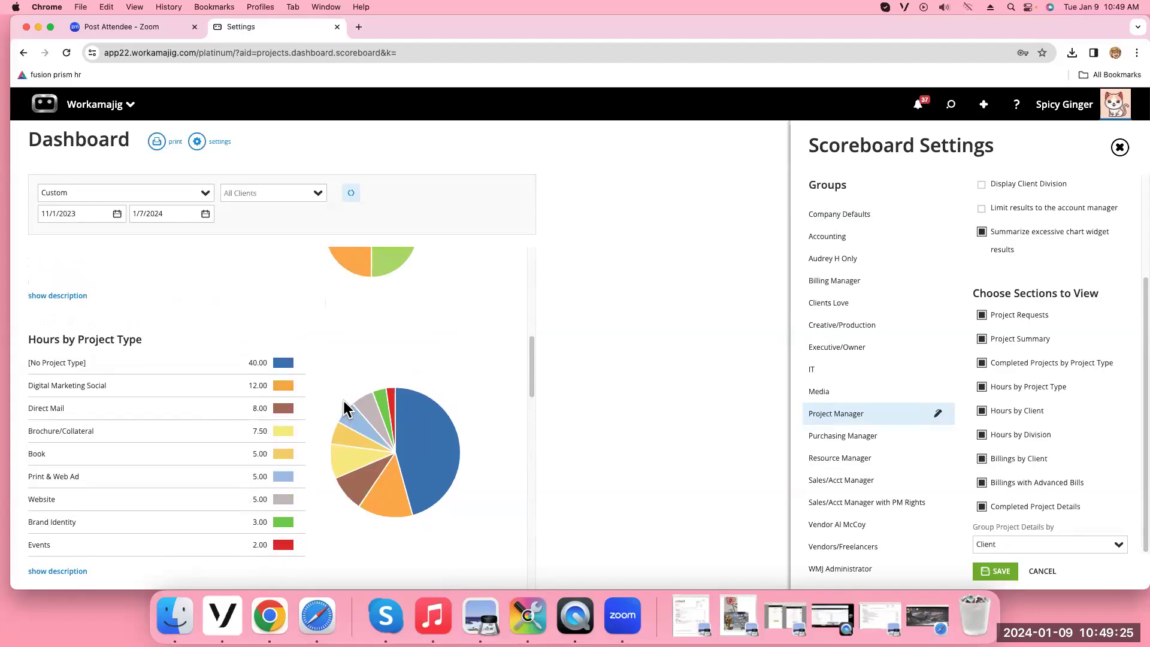
scroll(344, 400, up, 4)
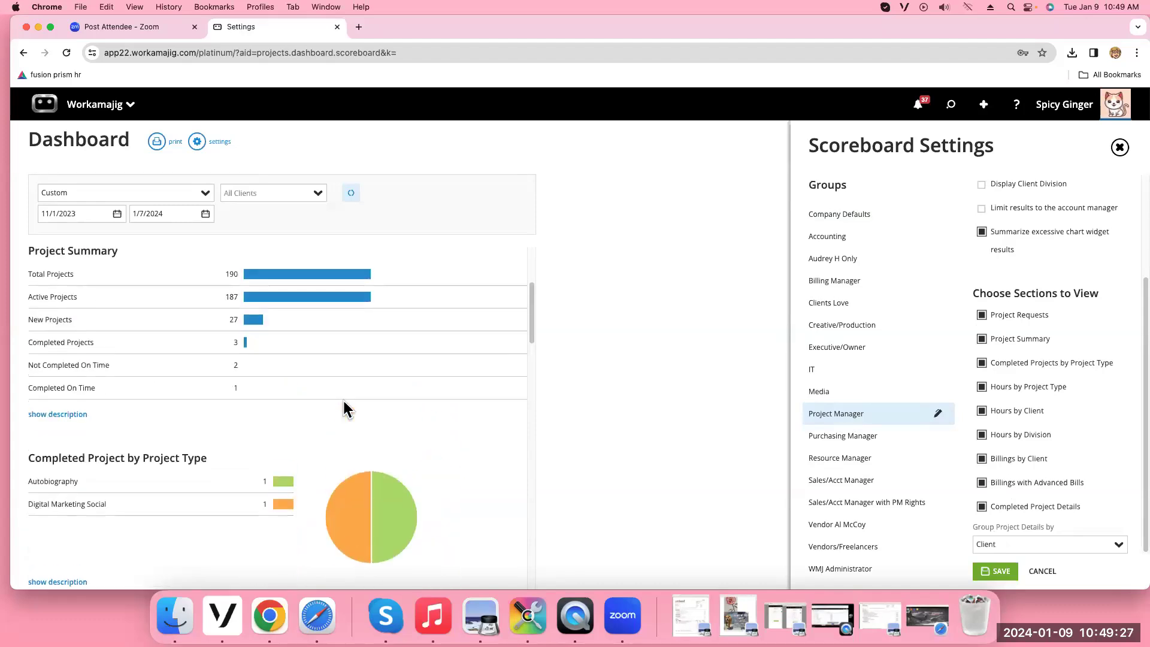
click(1120, 148)
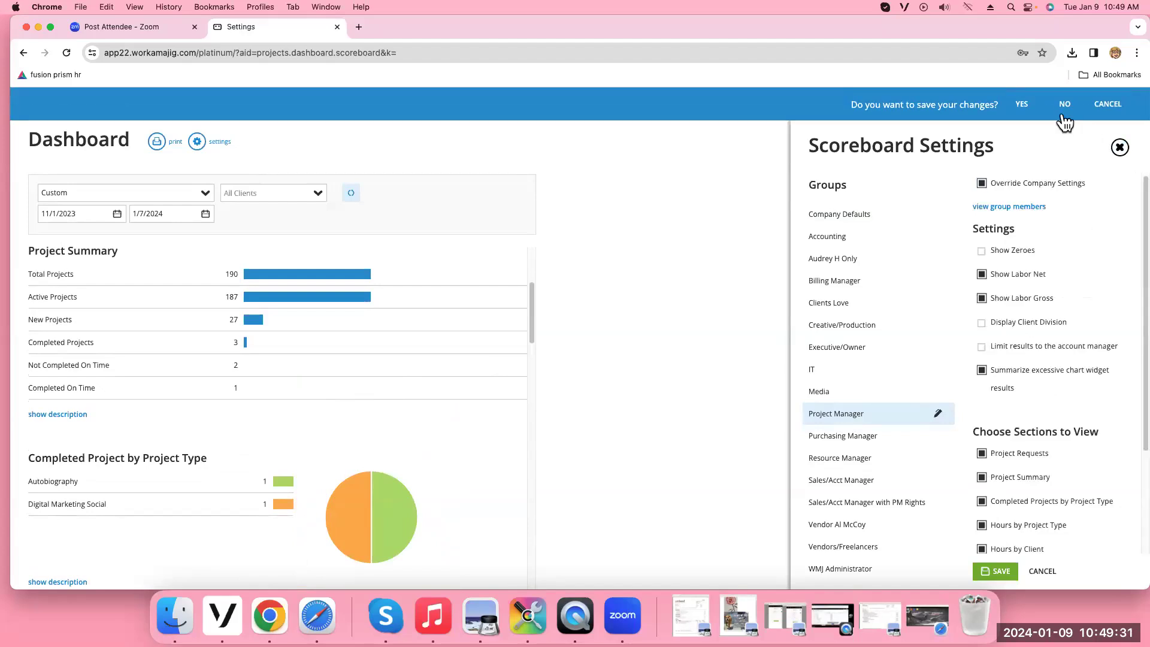
click(1065, 98)
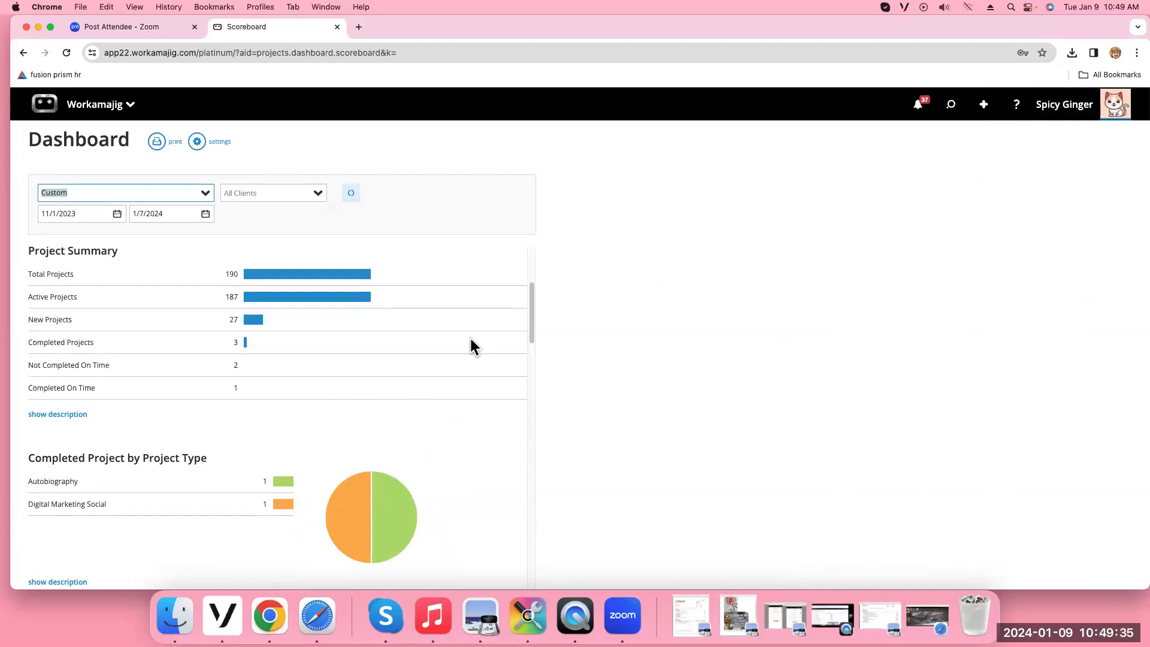
Show the Project Summary description and highlight the line on how new projects are counted
scroll(416, 412, up, 1)
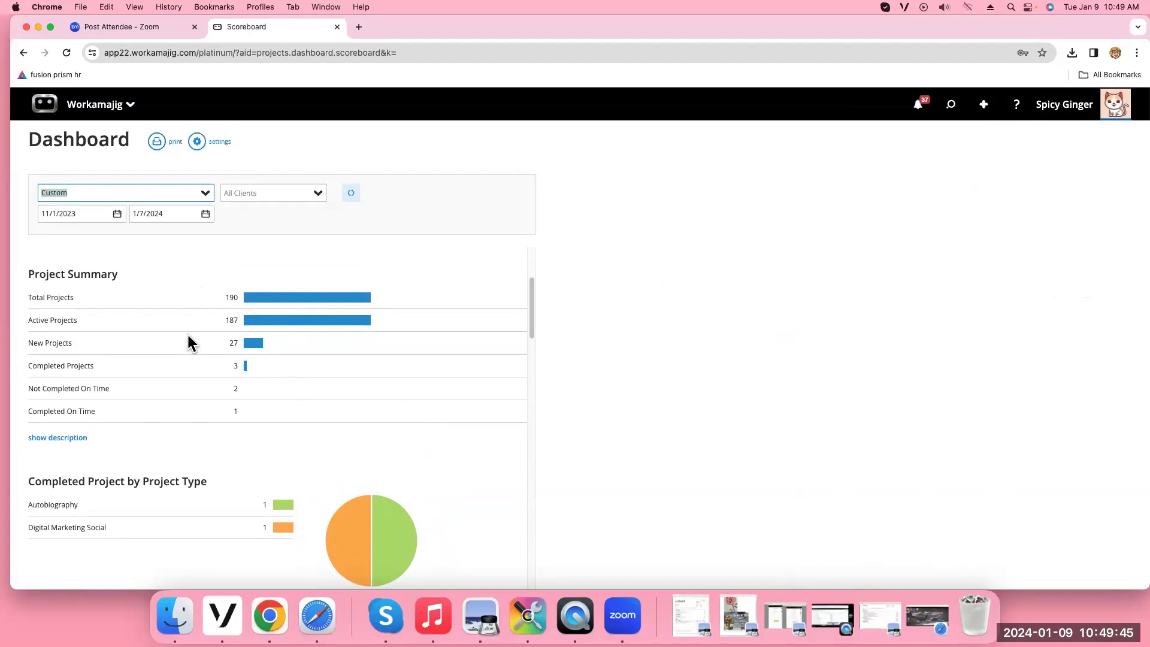
click(54, 439)
click(54, 439)
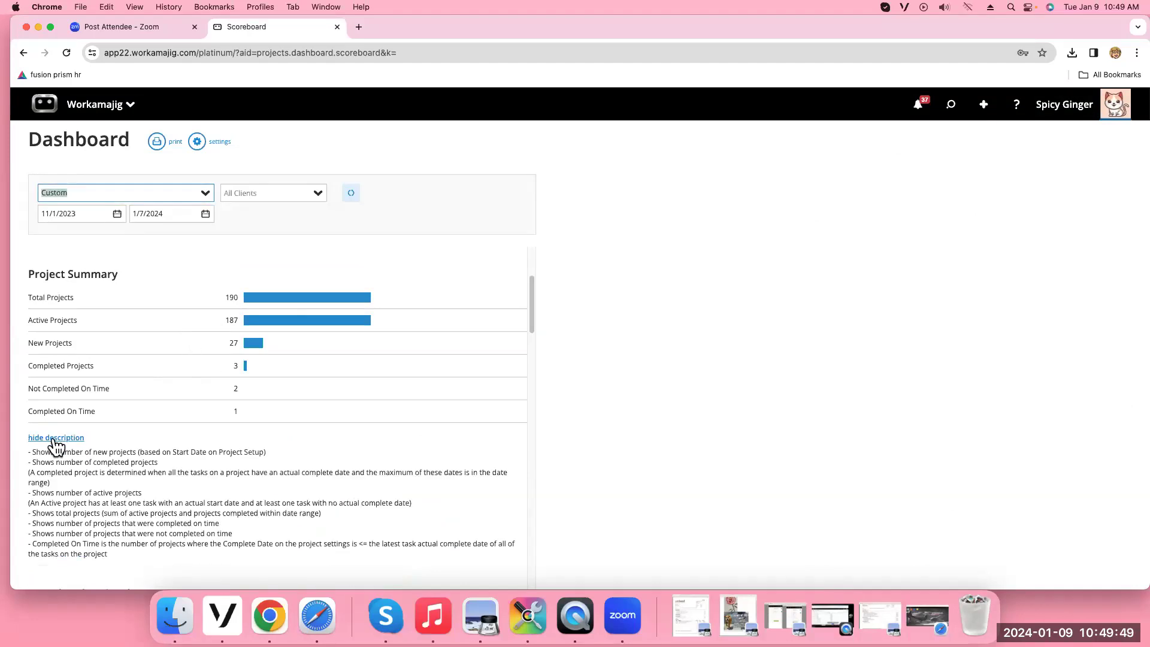
drag(33, 452, 263, 453)
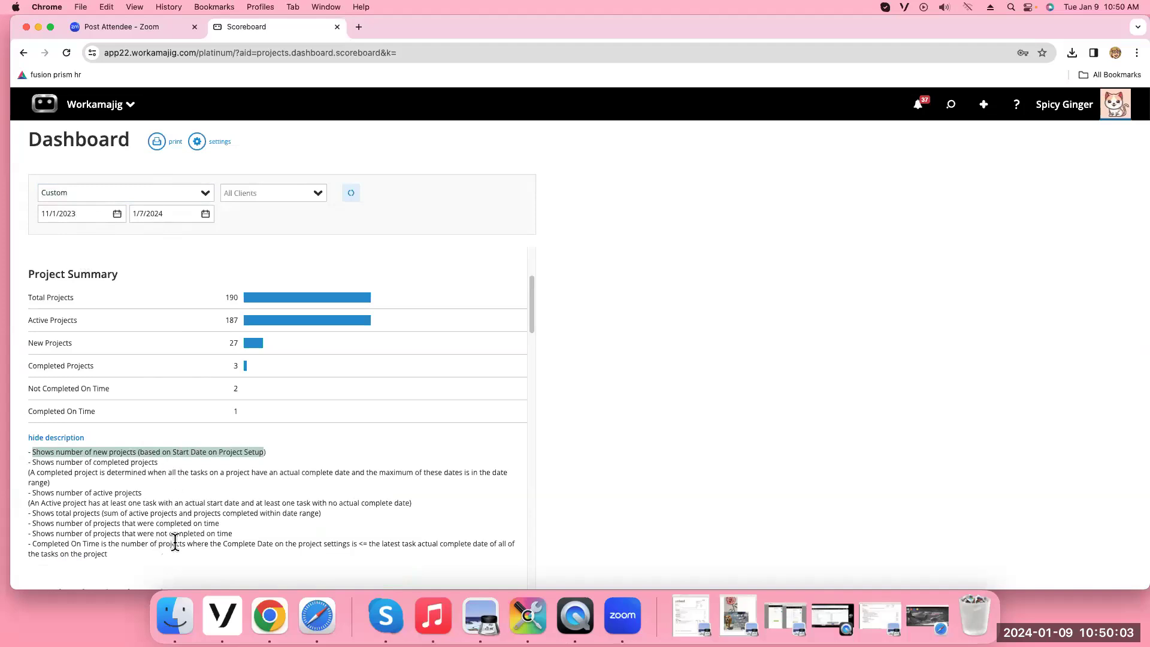
scroll(175, 542, down, 2)
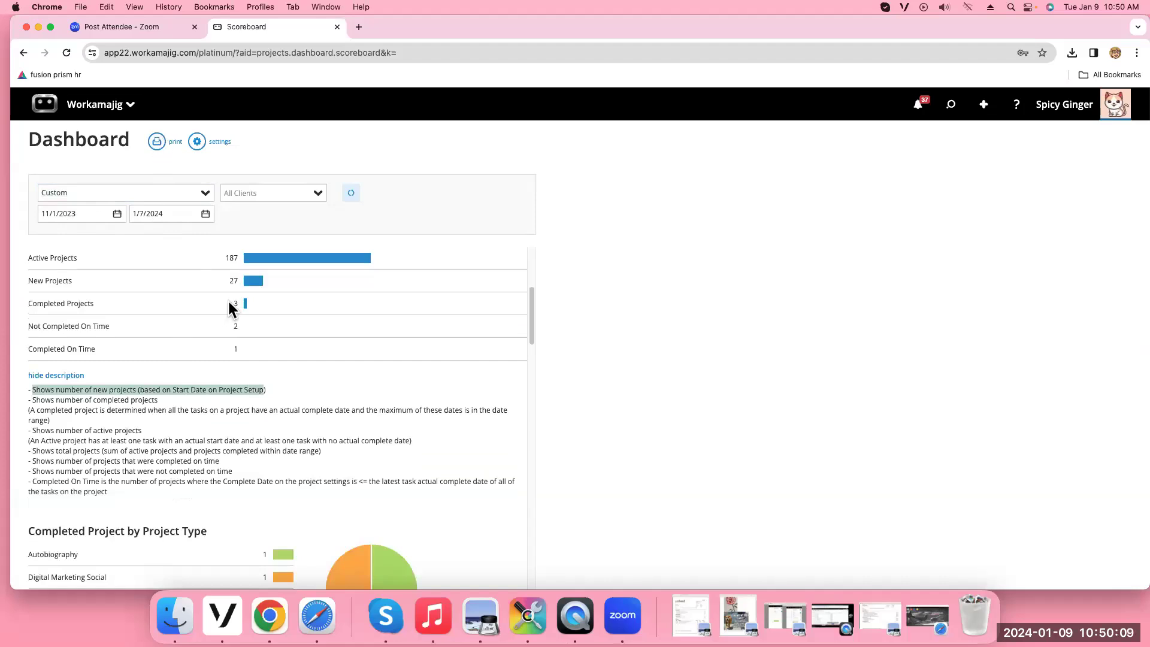
scroll(229, 303, down, 5)
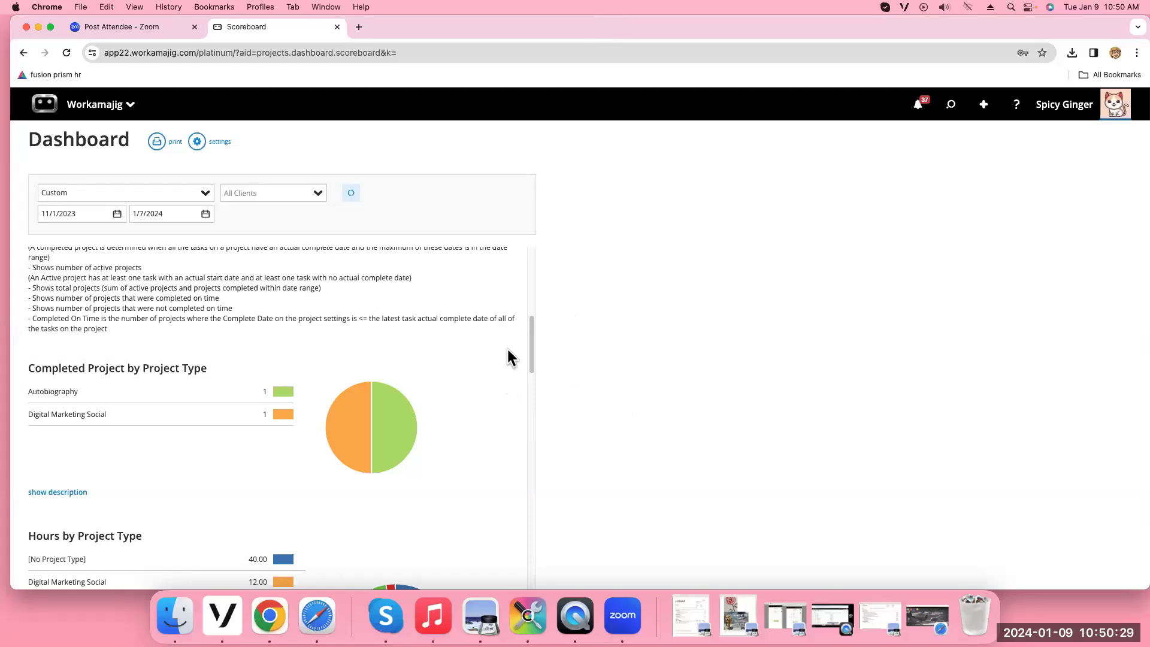
mouse_move(354, 425)
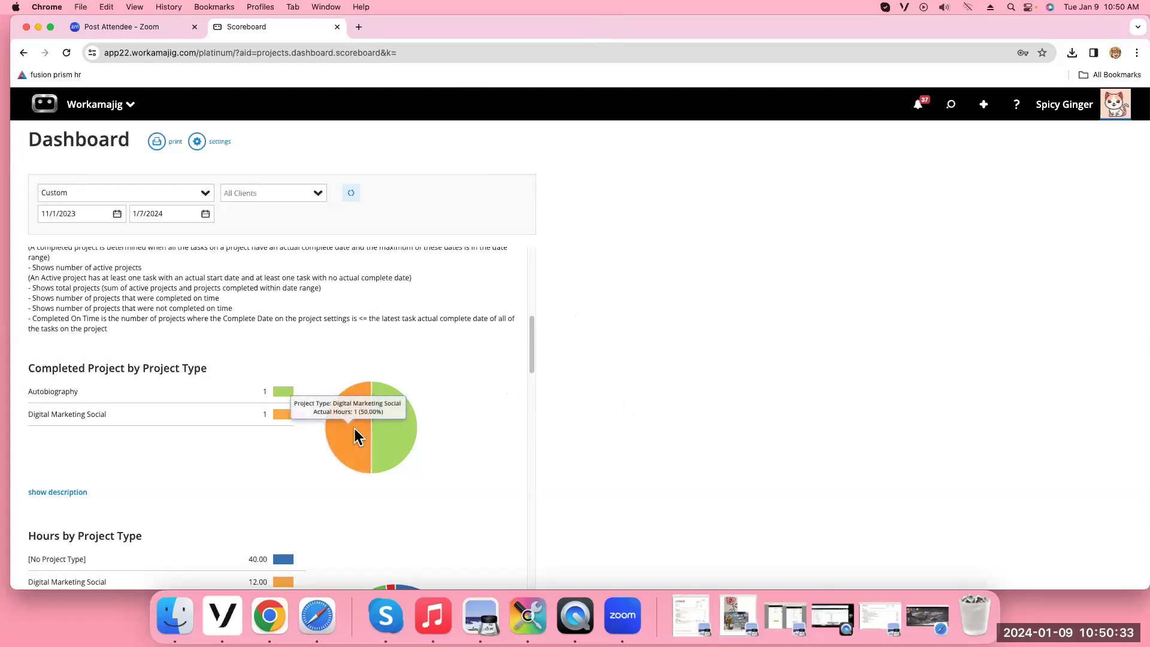
mouse_move(390, 429)
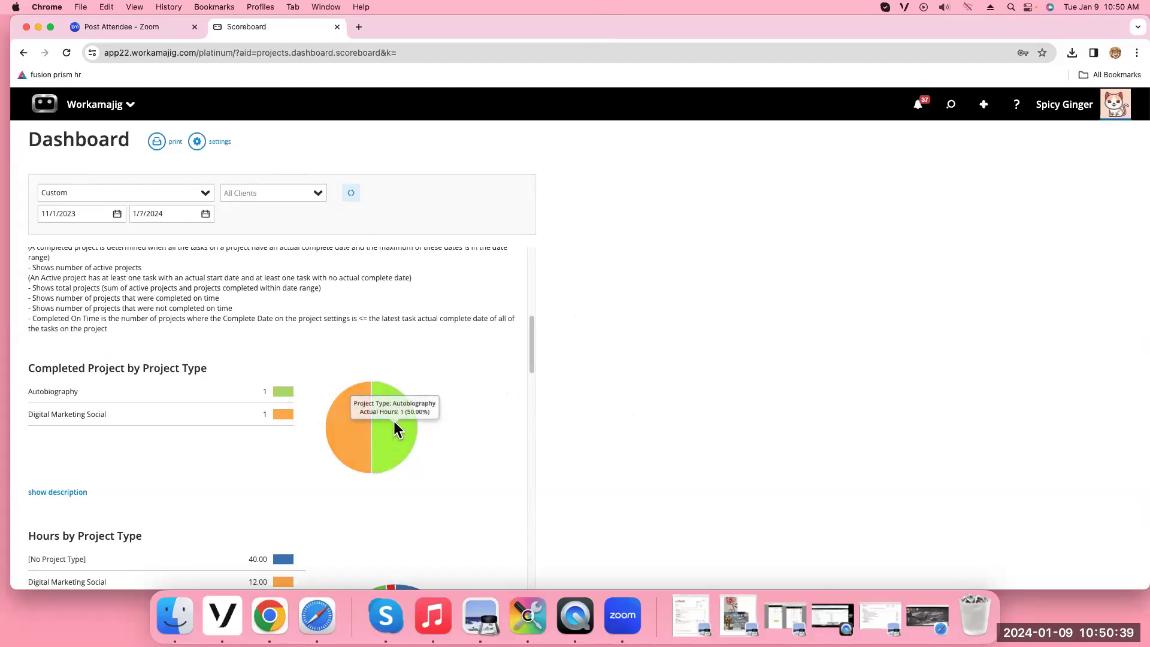
scroll(397, 426, down, 3)
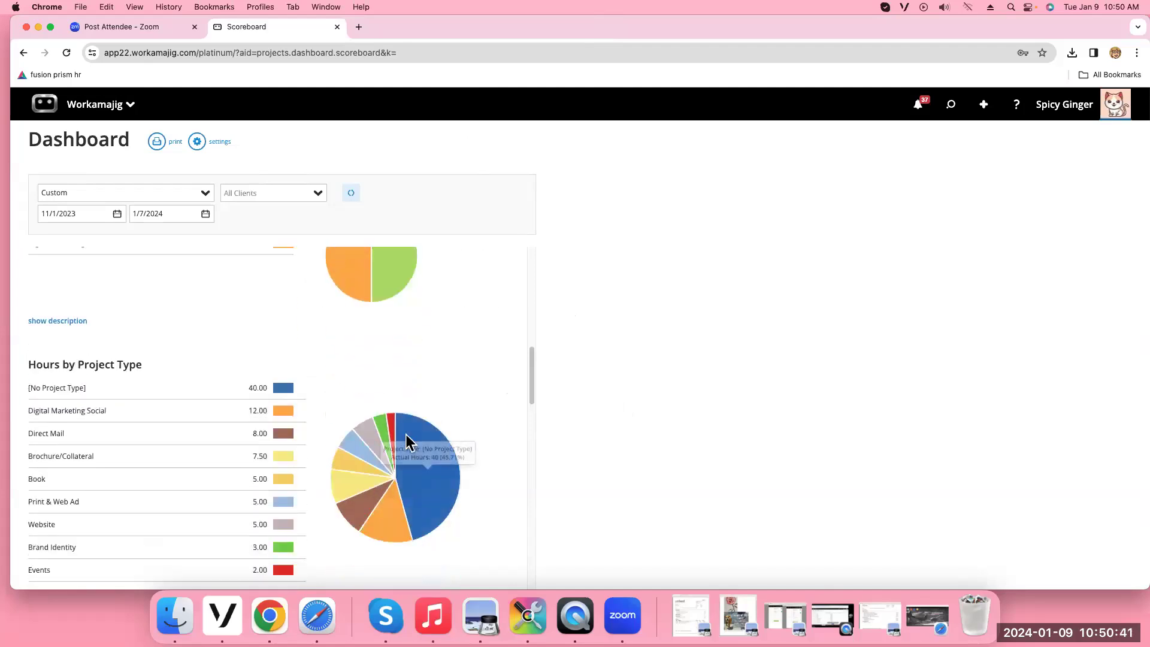
mouse_move(368, 473)
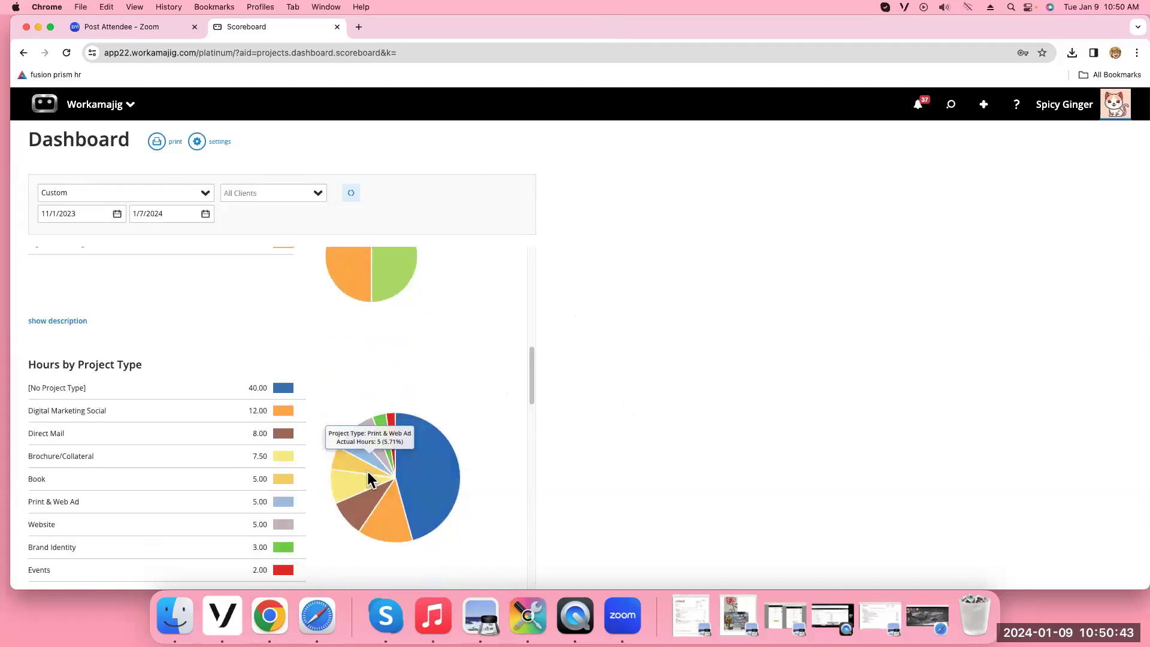
mouse_move(394, 453)
scroll(394, 454, down, 1)
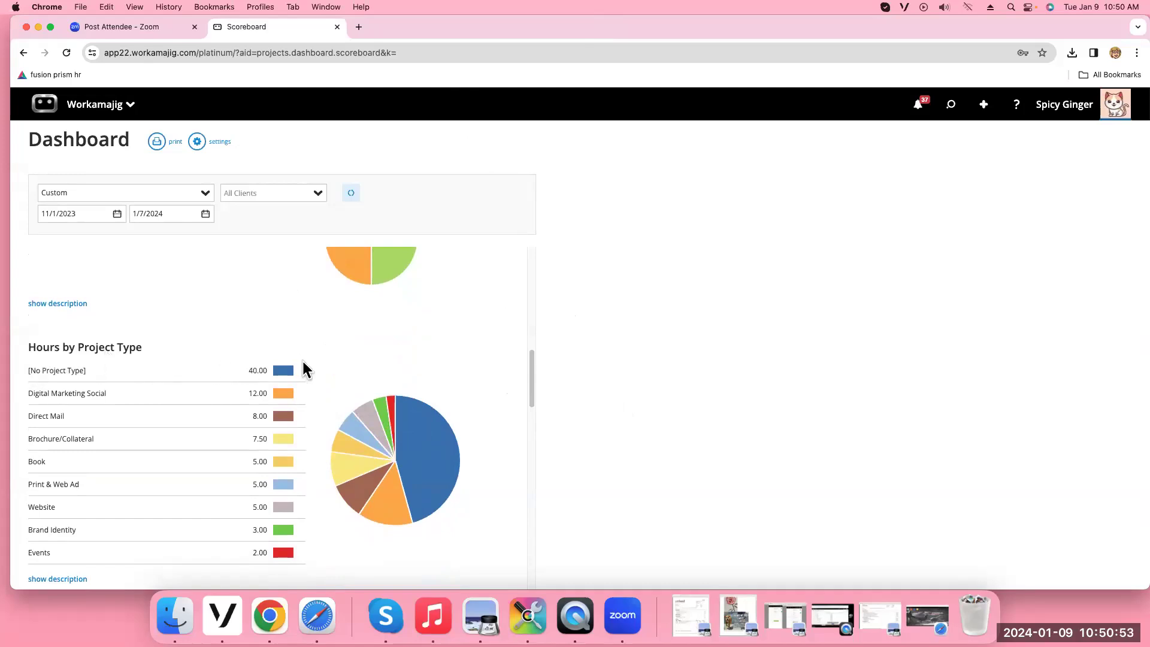
mouse_move(430, 455)
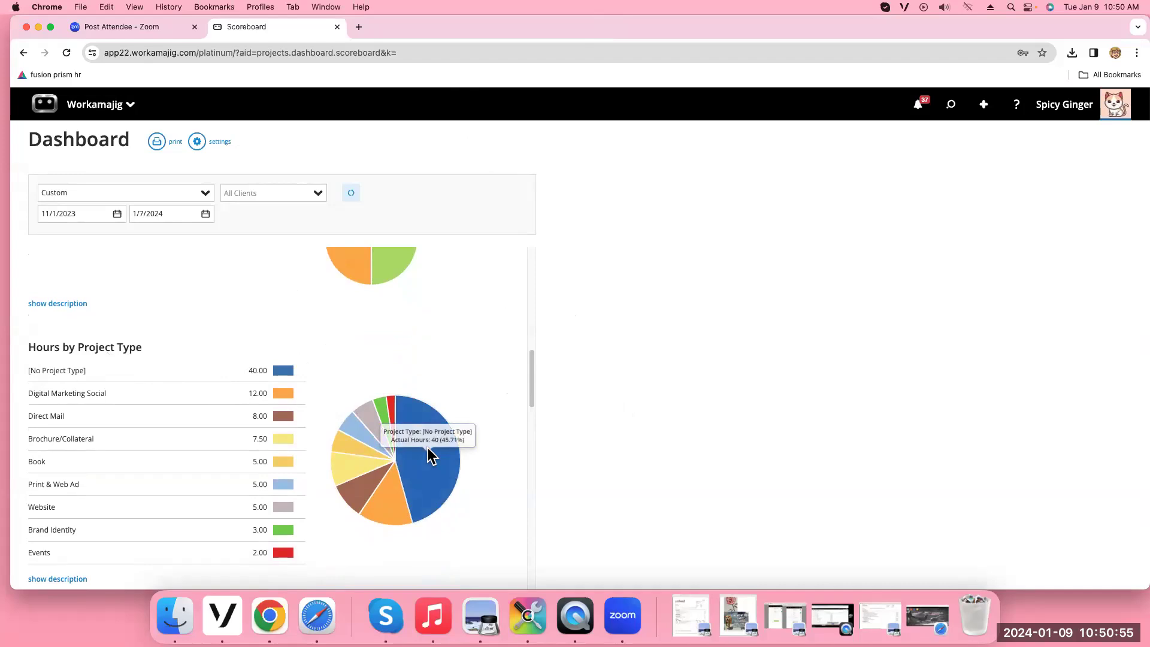
mouse_move(361, 497)
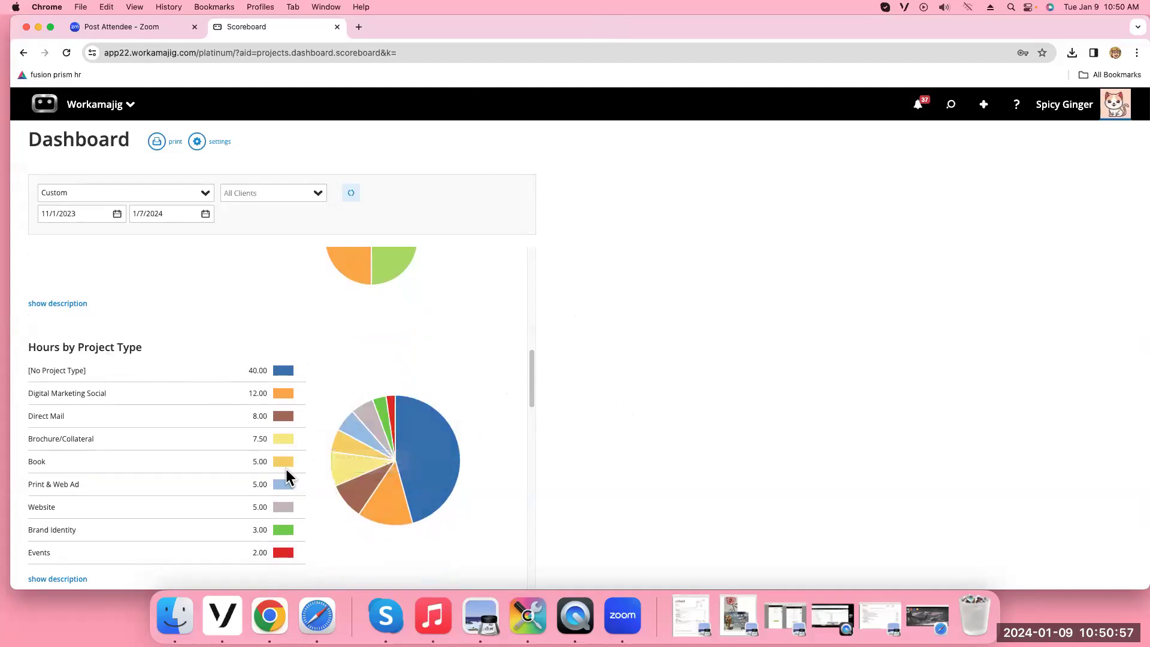
scroll(120, 487, down, 2)
scroll(120, 487, down, 8)
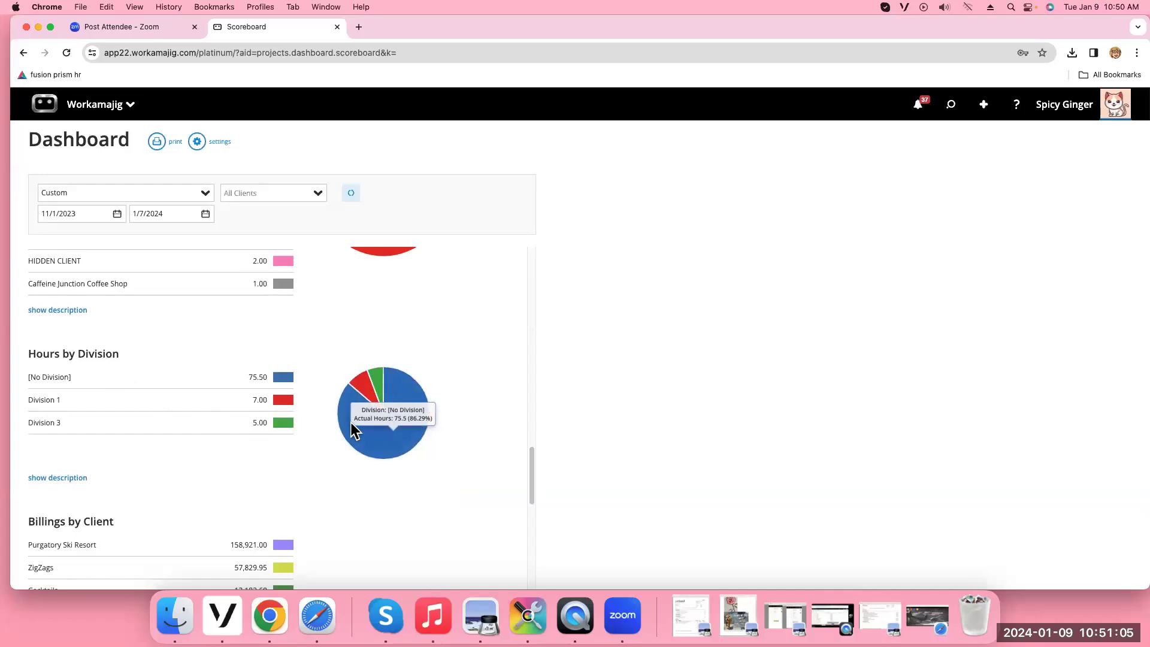
scroll(334, 462, down, 3)
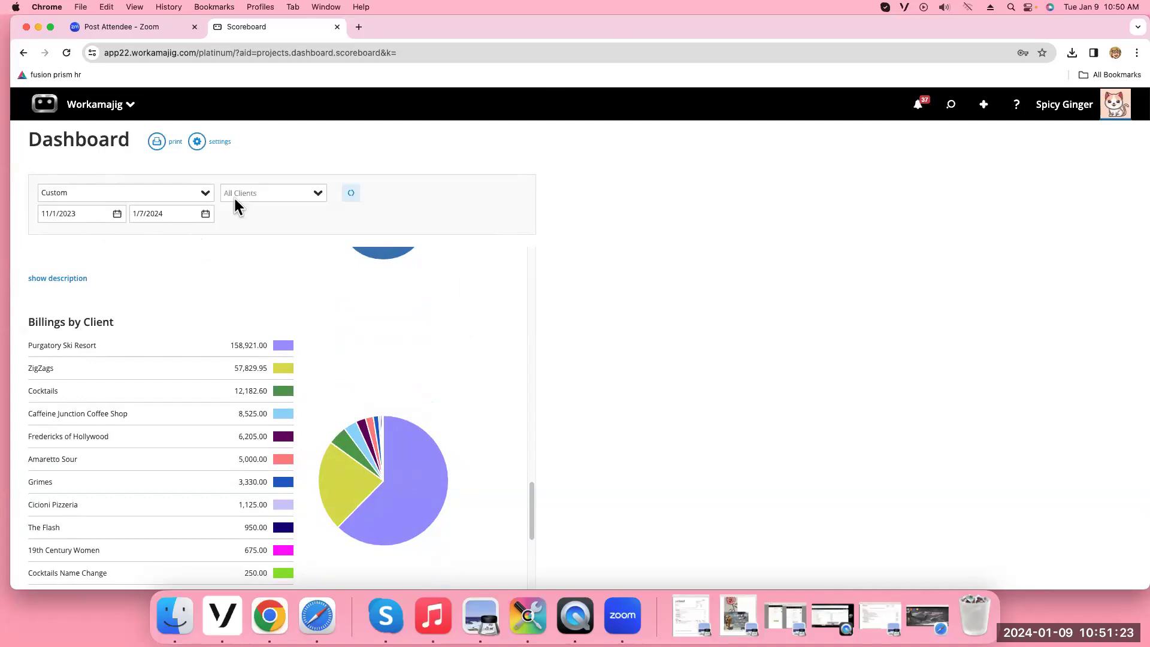
scroll(287, 380, up, 15)
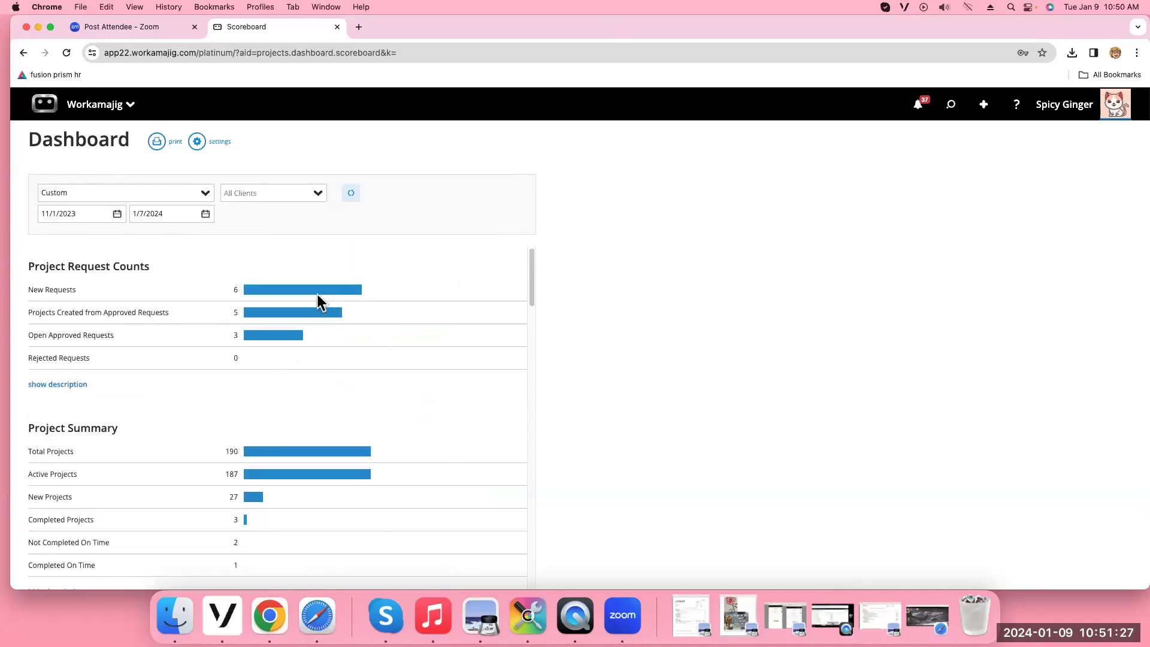
scroll(317, 302, down, 15)
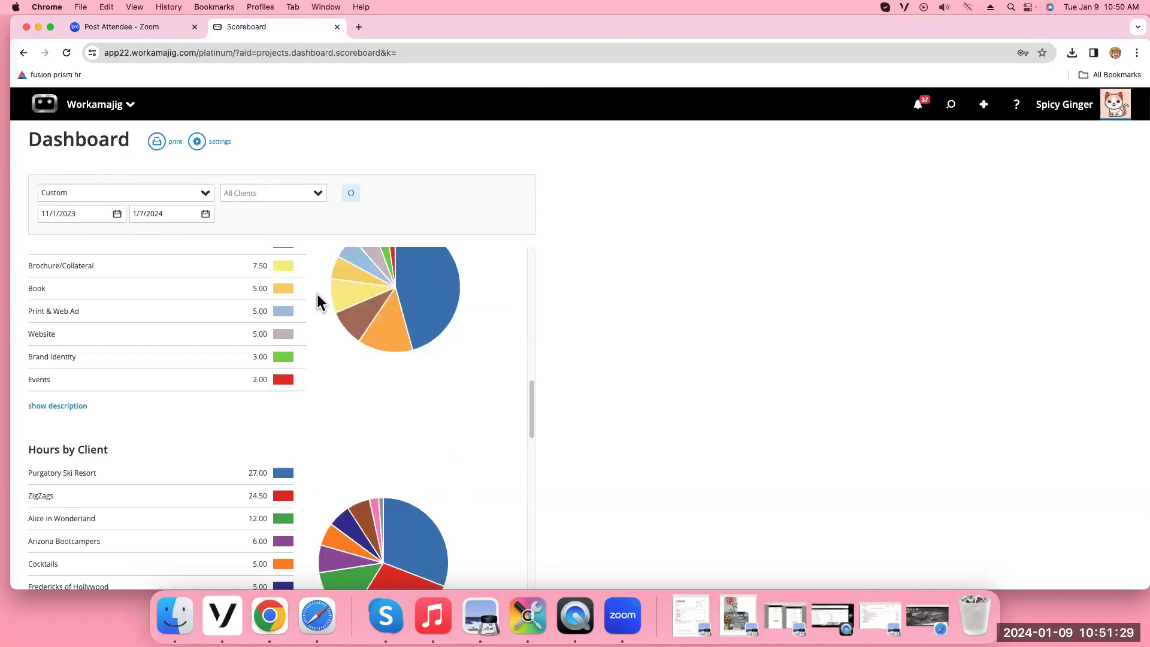
scroll(317, 302, down, 5)
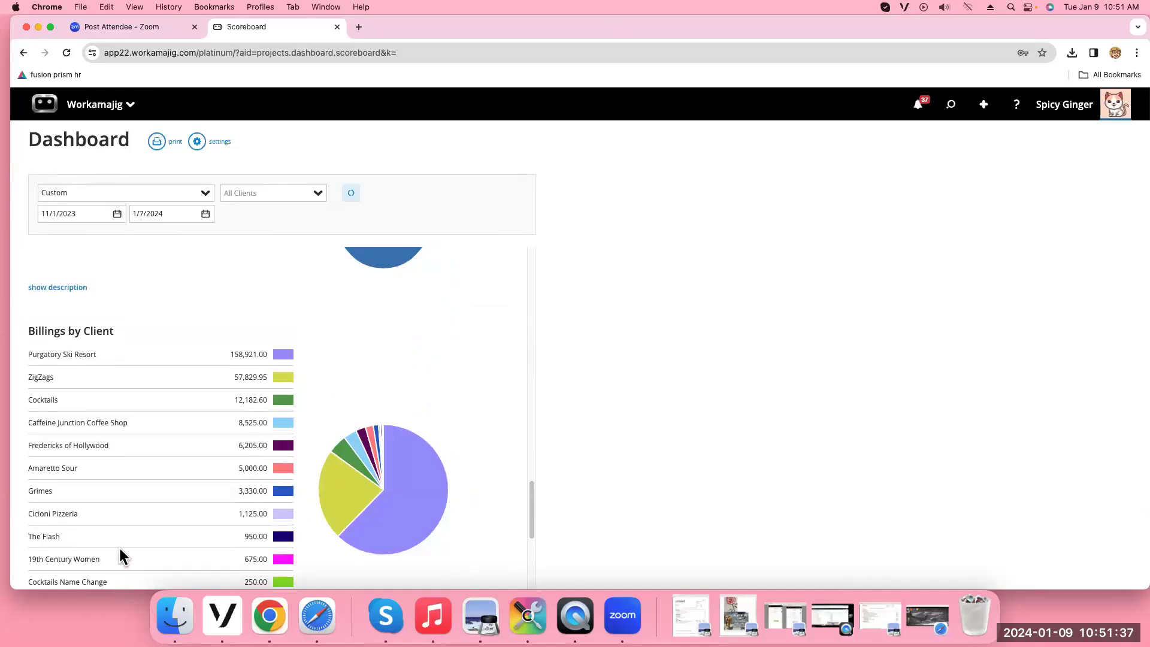
scroll(230, 389, down, 3)
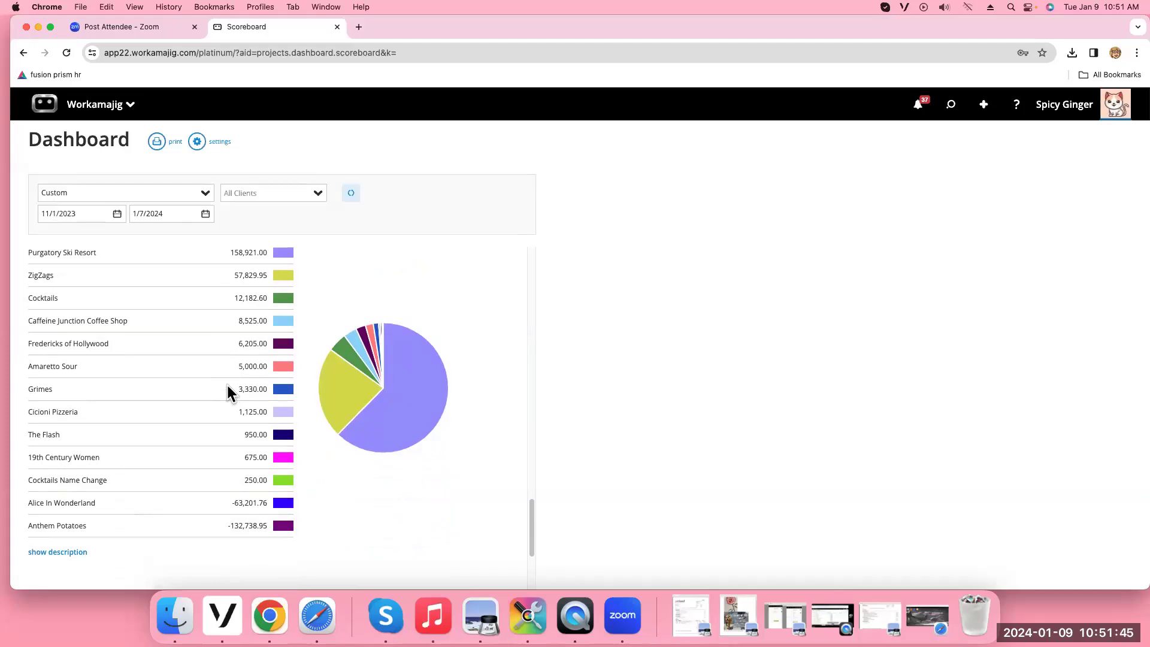
mouse_move(385, 388)
drag(531, 538, 409, 185)
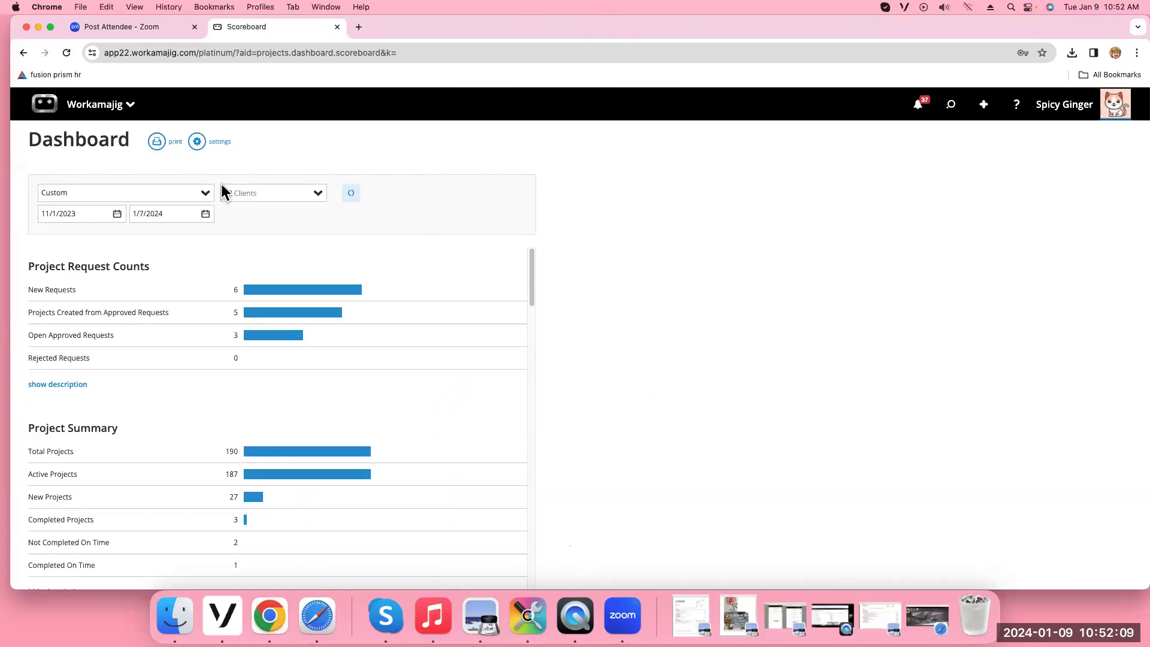
Return to the pm dashboard, then go to the Projects list under project manager
click(98, 103)
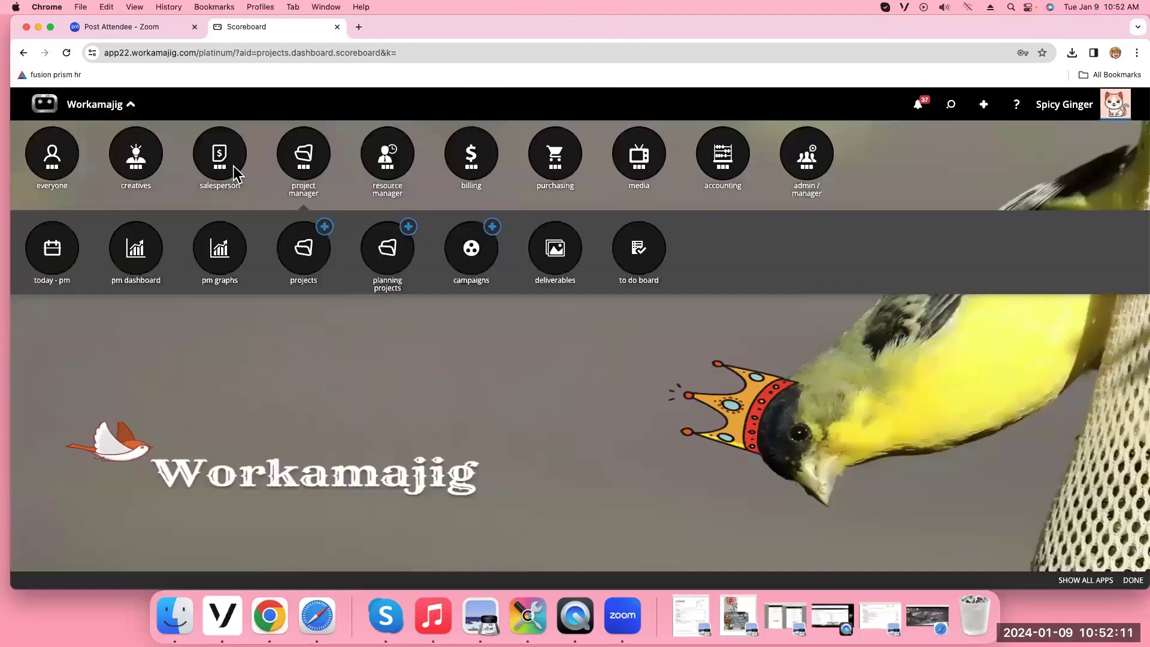
click(315, 172)
click(316, 171)
click(150, 267)
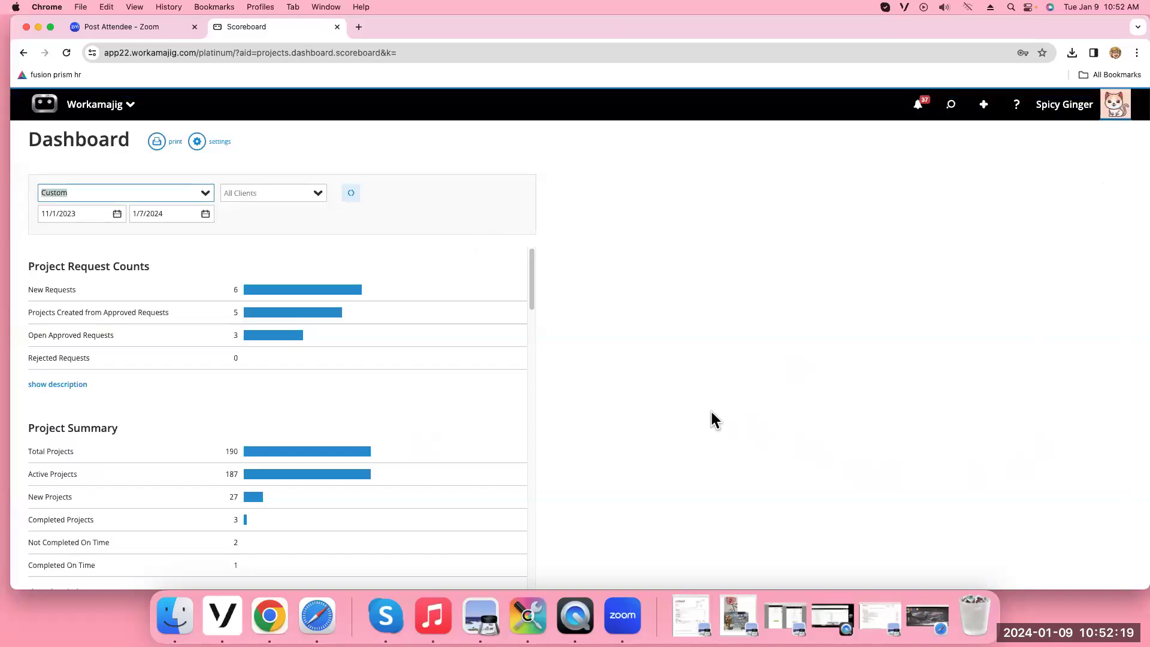
drag(531, 290, 508, 251)
scroll(508, 258, up, 2)
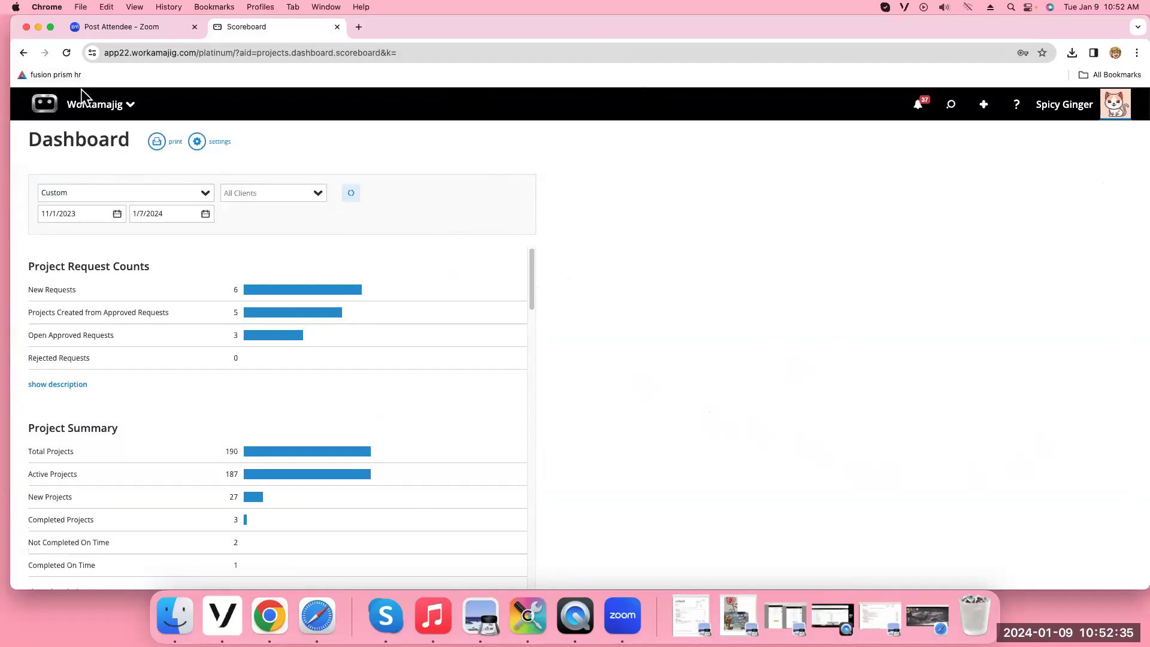
click(85, 106)
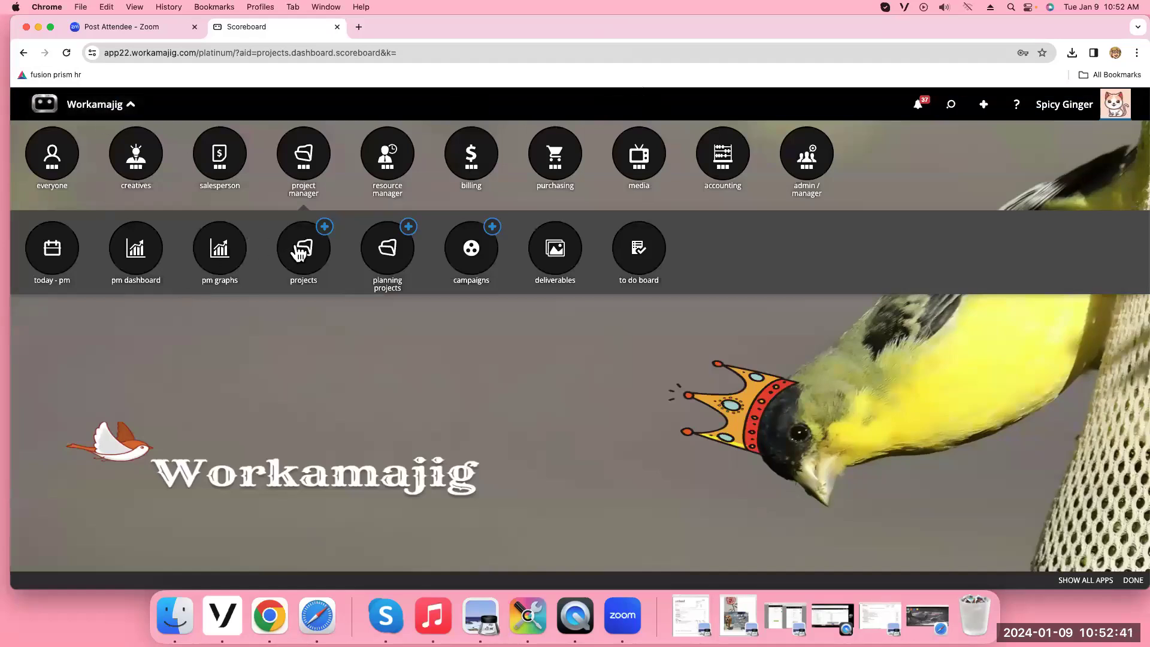
click(299, 251)
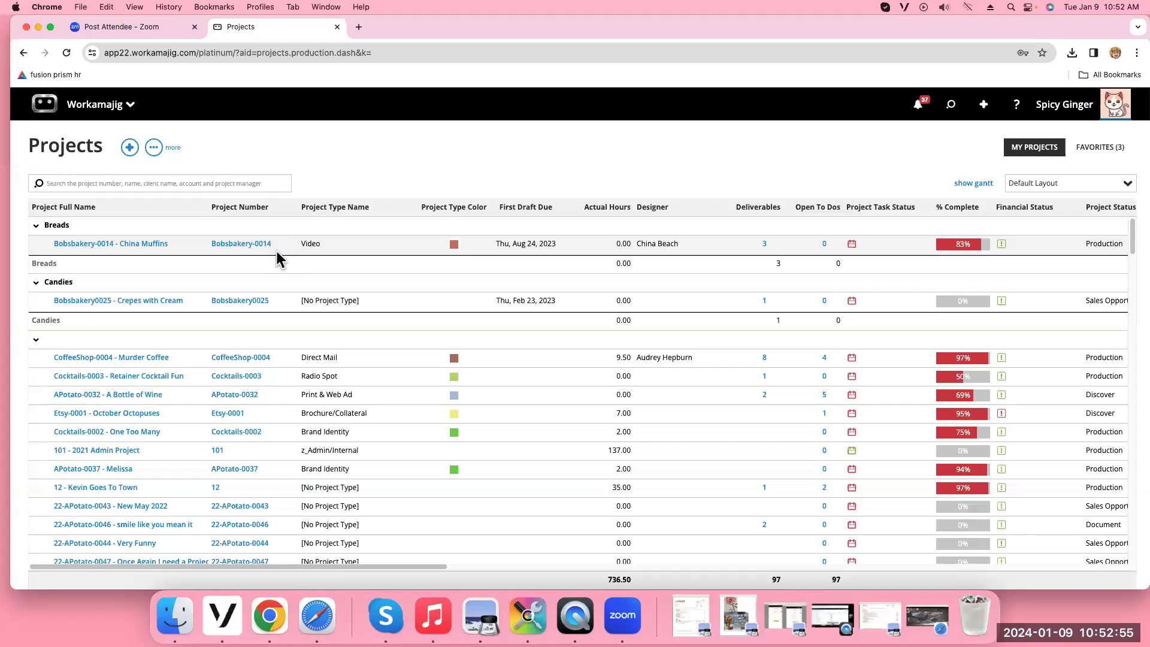
Scroll the projects table, then open My Projects System Settings from the 'more' menu
drag(357, 565, 1132, 539)
scroll(575, 390, left, 10)
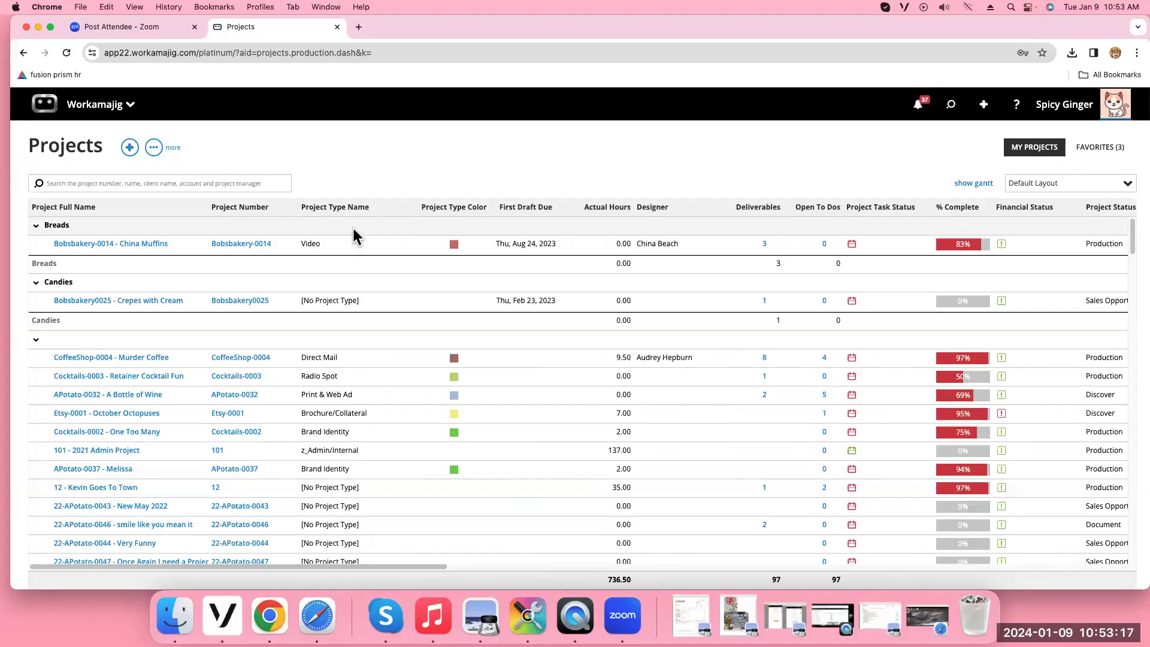
click(154, 148)
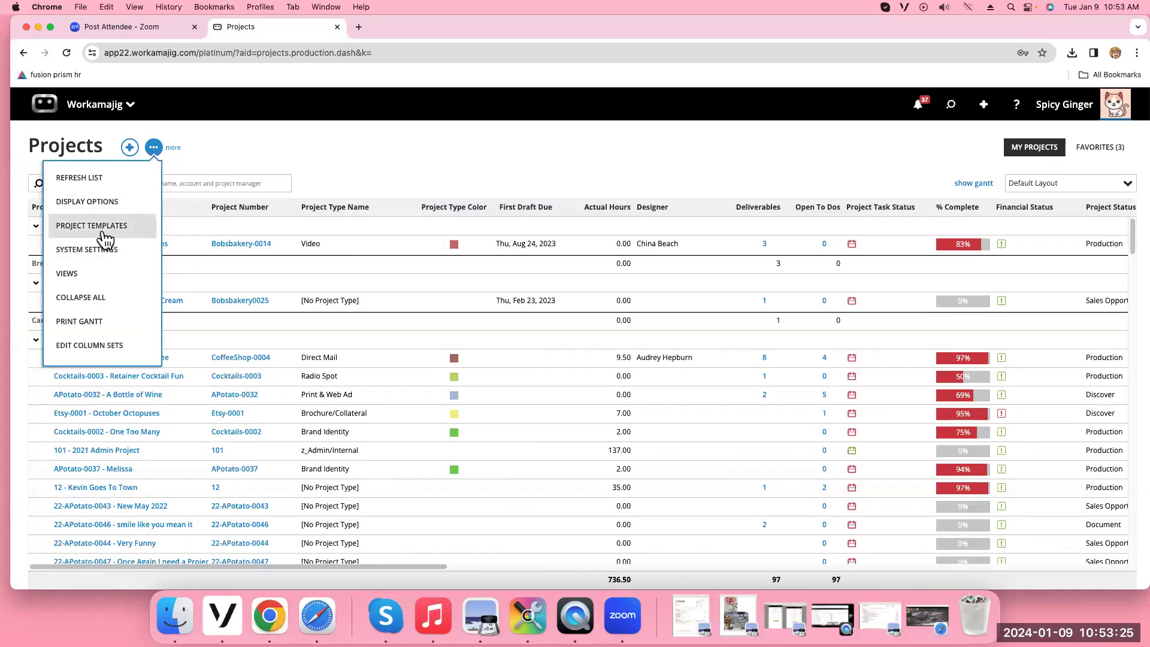
click(98, 250)
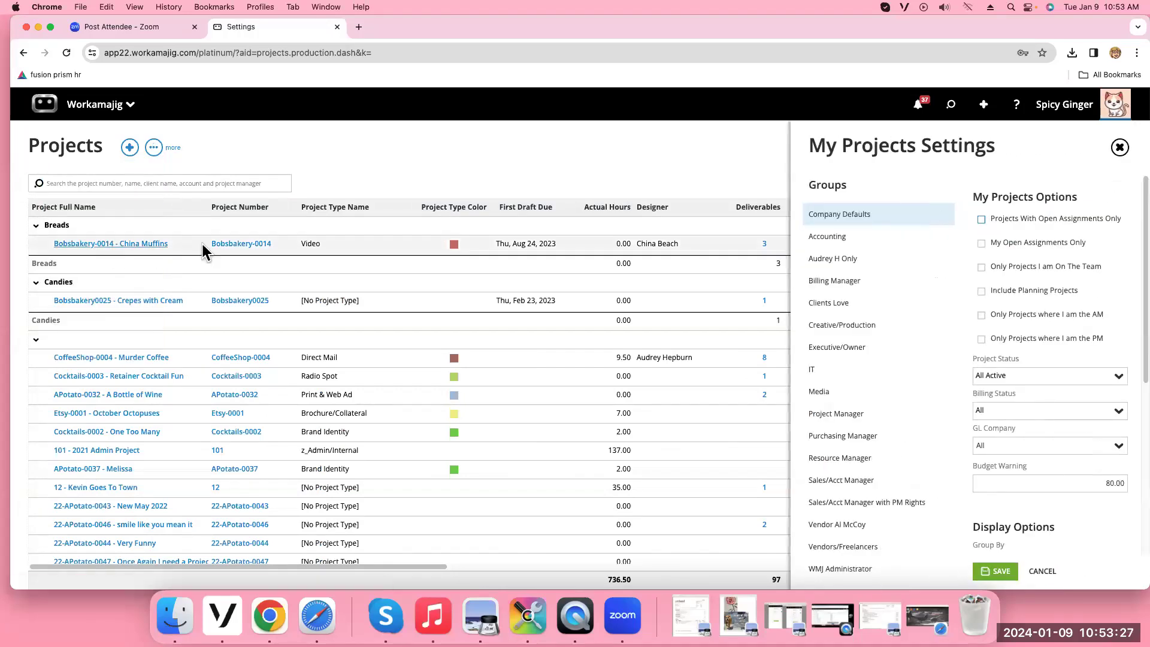
Tick Override Company Settings for the Creative/Production group and scroll to Display Options
scroll(1112, 329, down, 5)
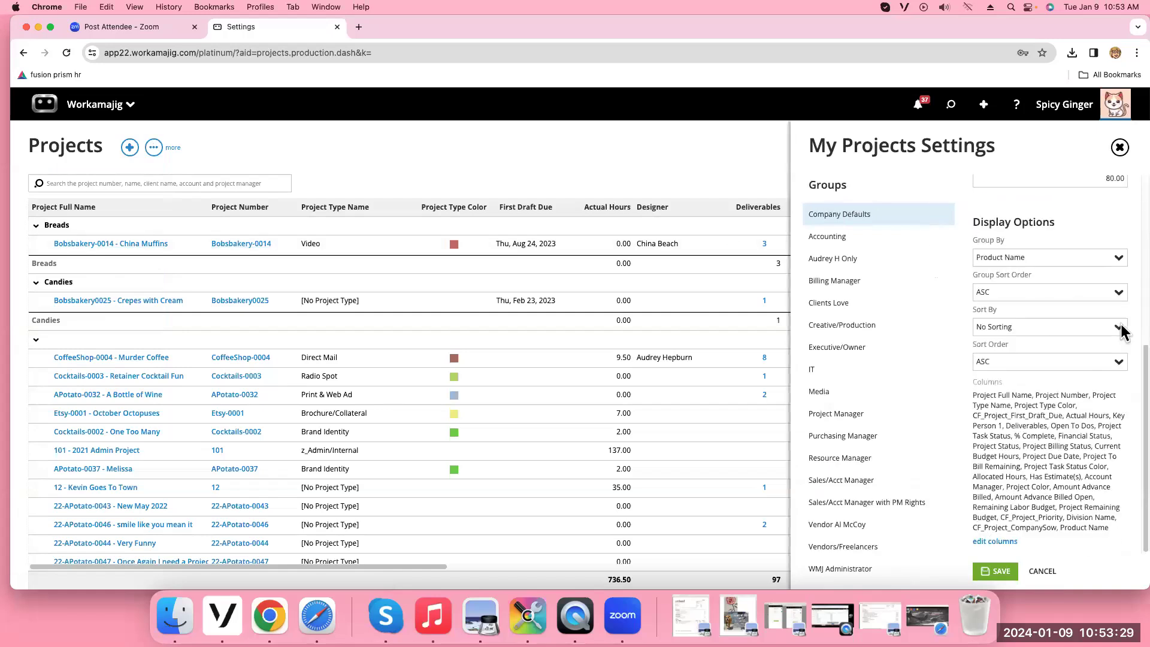
click(856, 329)
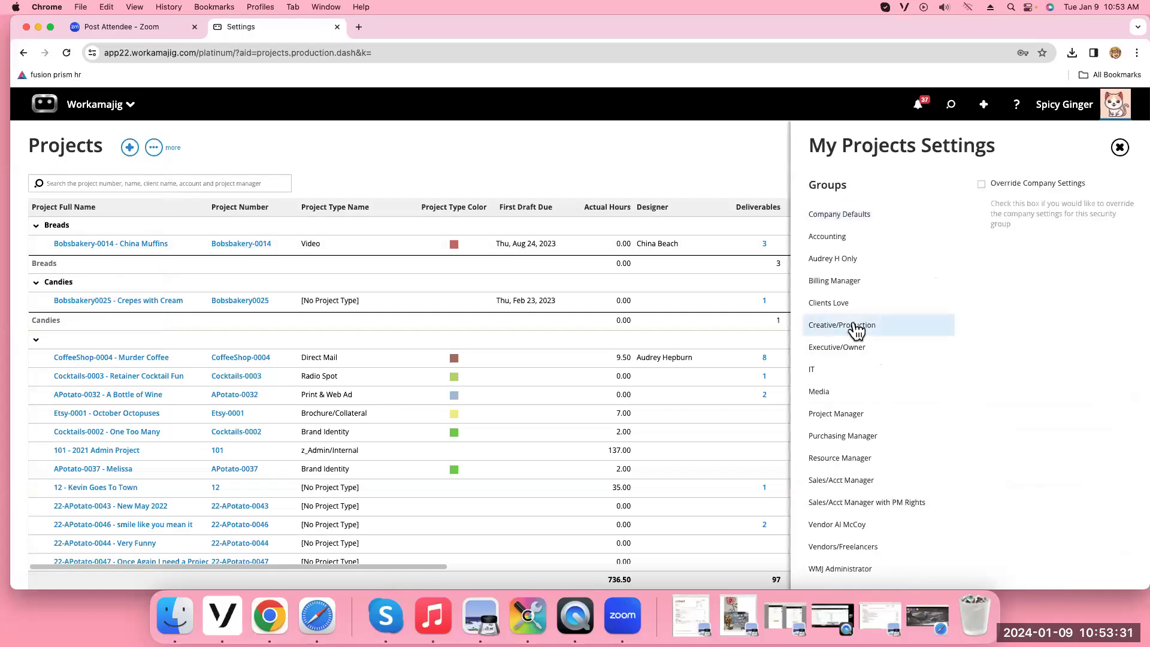
click(981, 184)
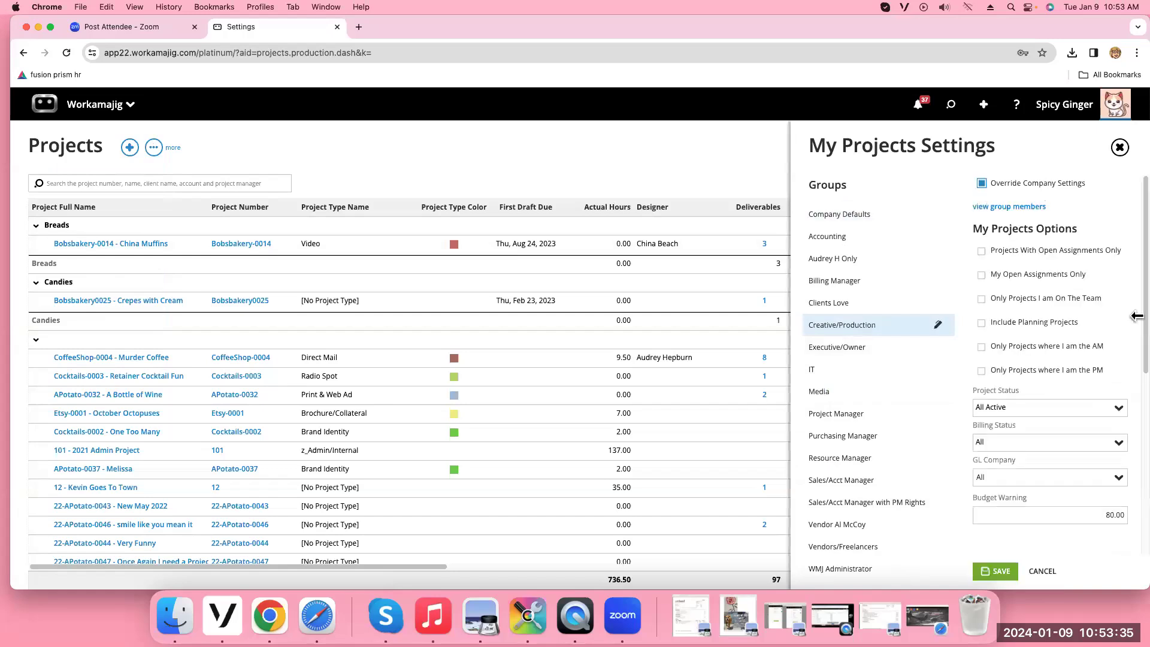
drag(1139, 316, 1137, 526)
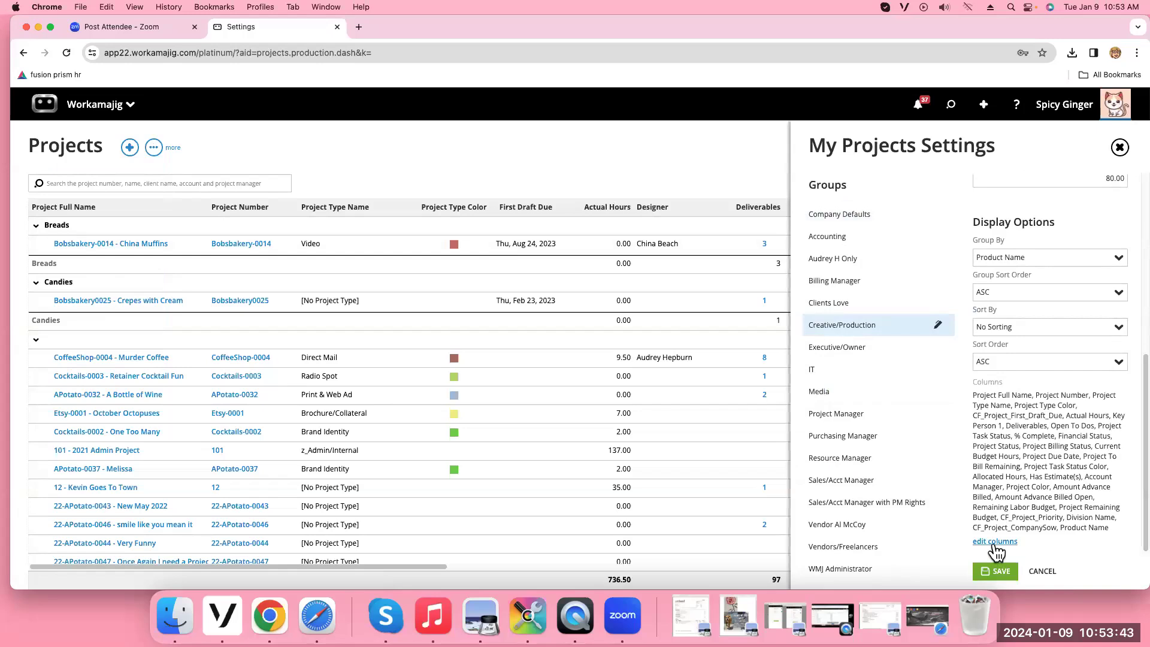
click(994, 543)
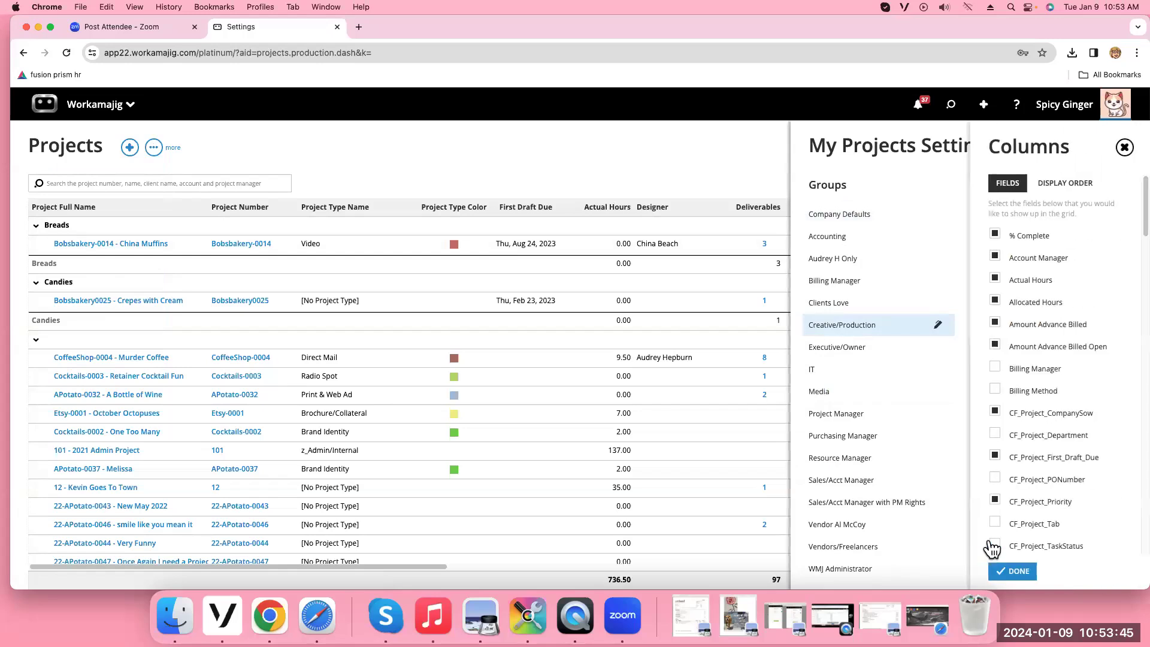
scroll(1042, 300, down, 5)
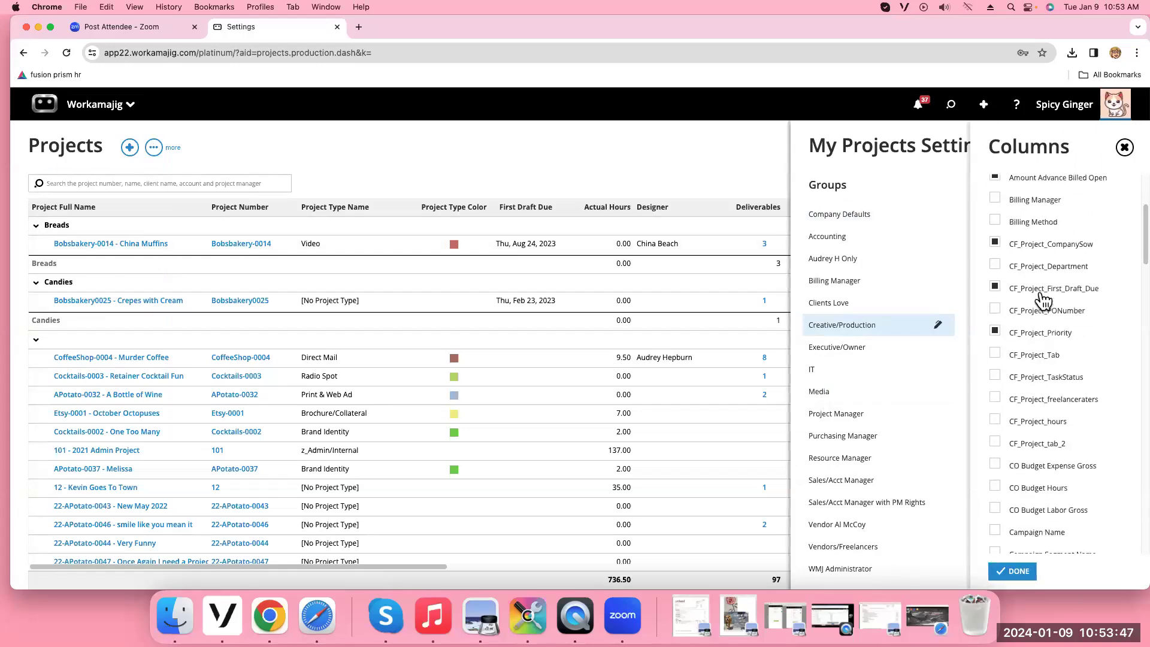
scroll(1043, 301, down, 6)
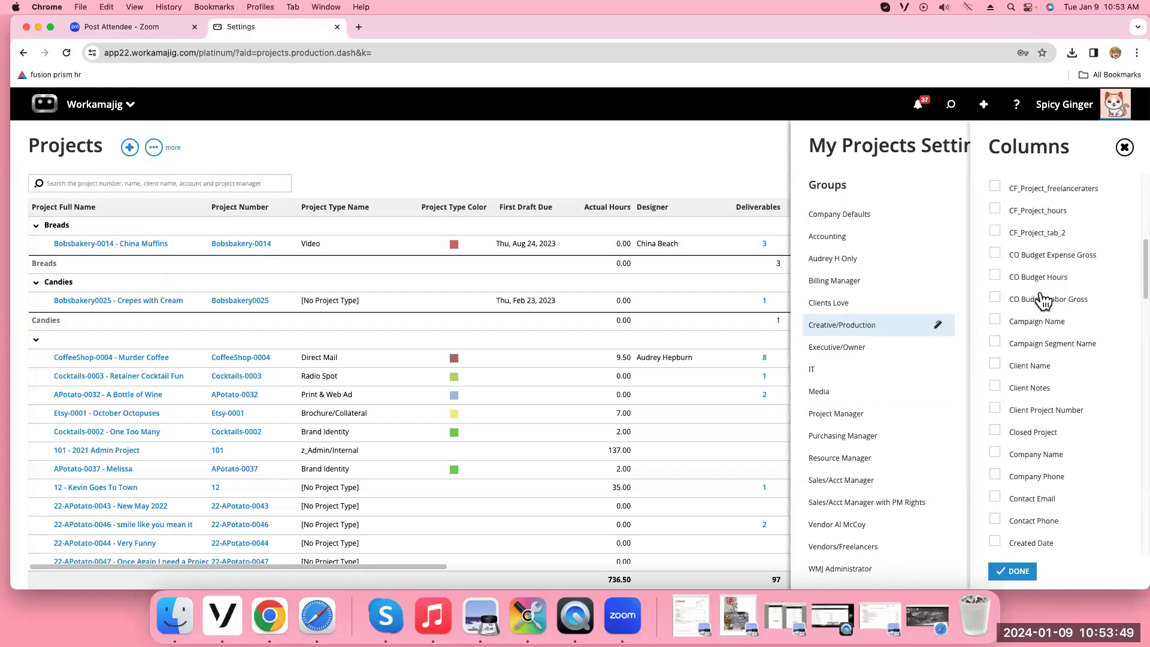
scroll(1043, 300, up, 8)
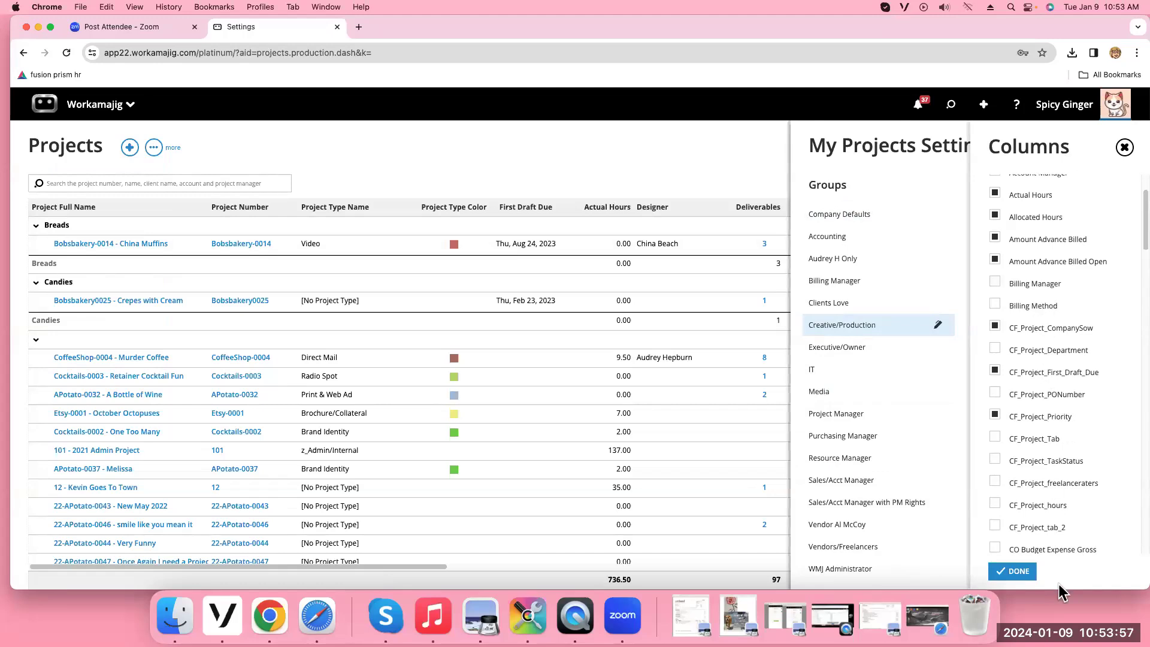
scroll(1083, 548, down, 6)
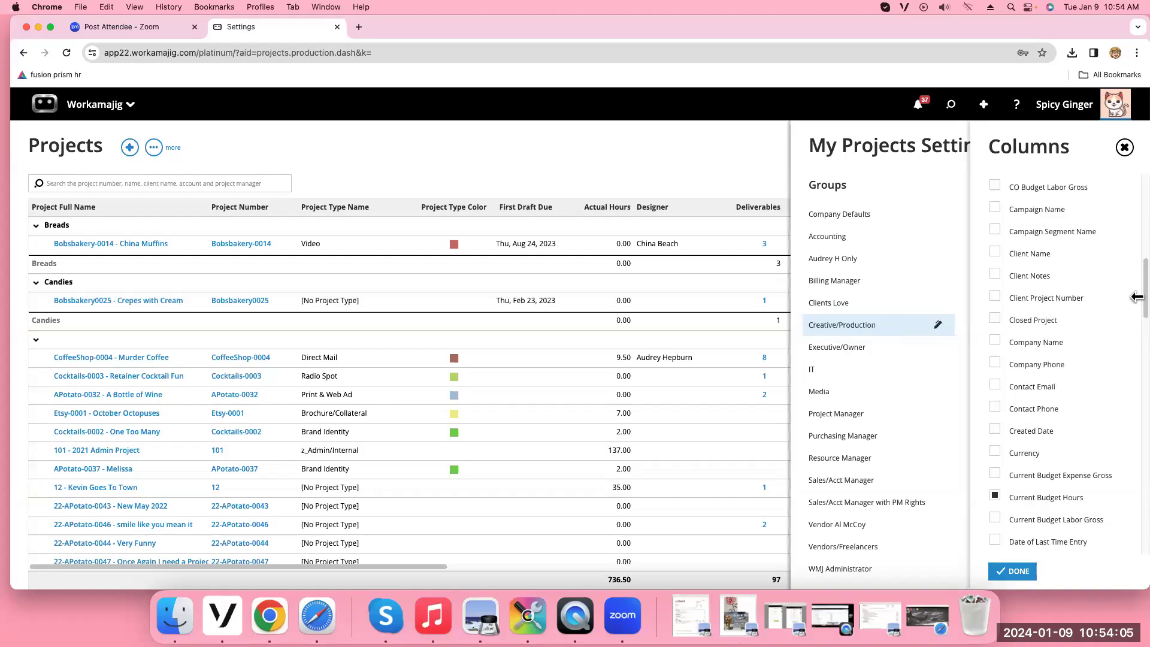
drag(1136, 304, 1119, 173)
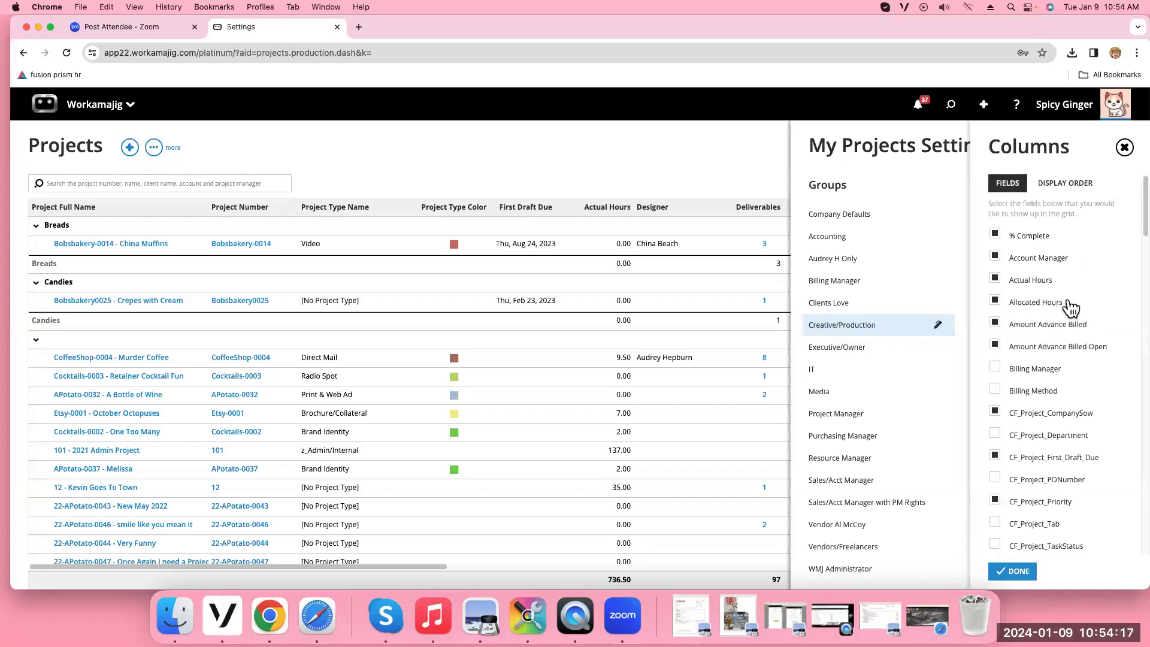
scroll(1071, 308, down, 5)
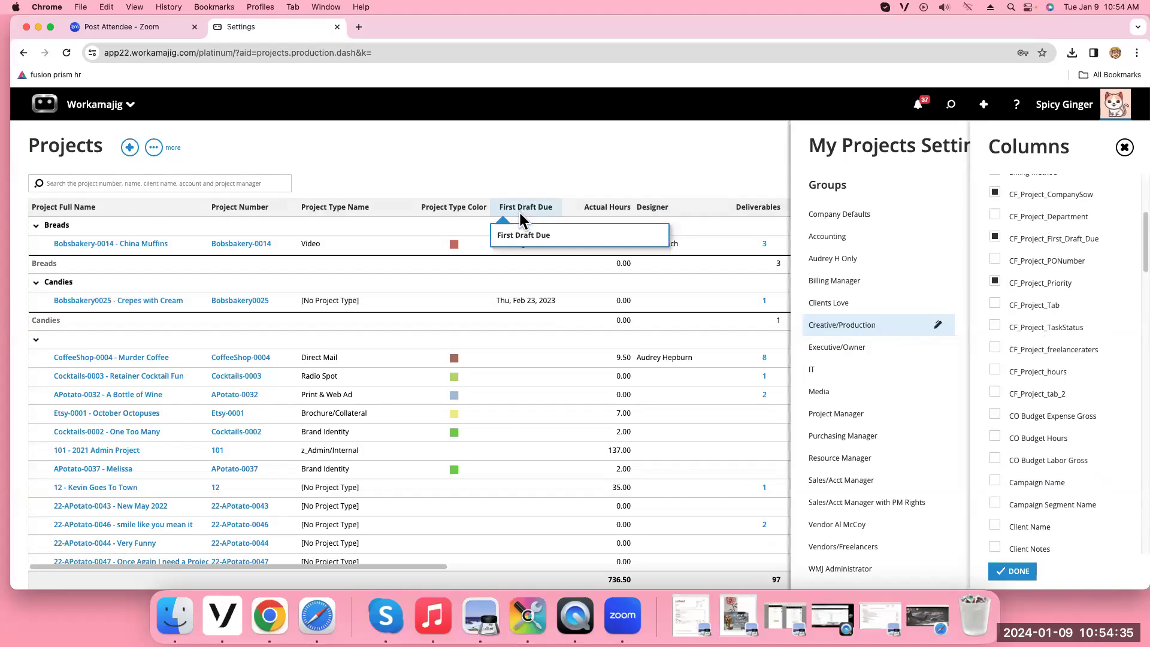
Pick Aug 24 as Bobsbakery-0014's first draft date, then answer NO to saving
click(519, 246)
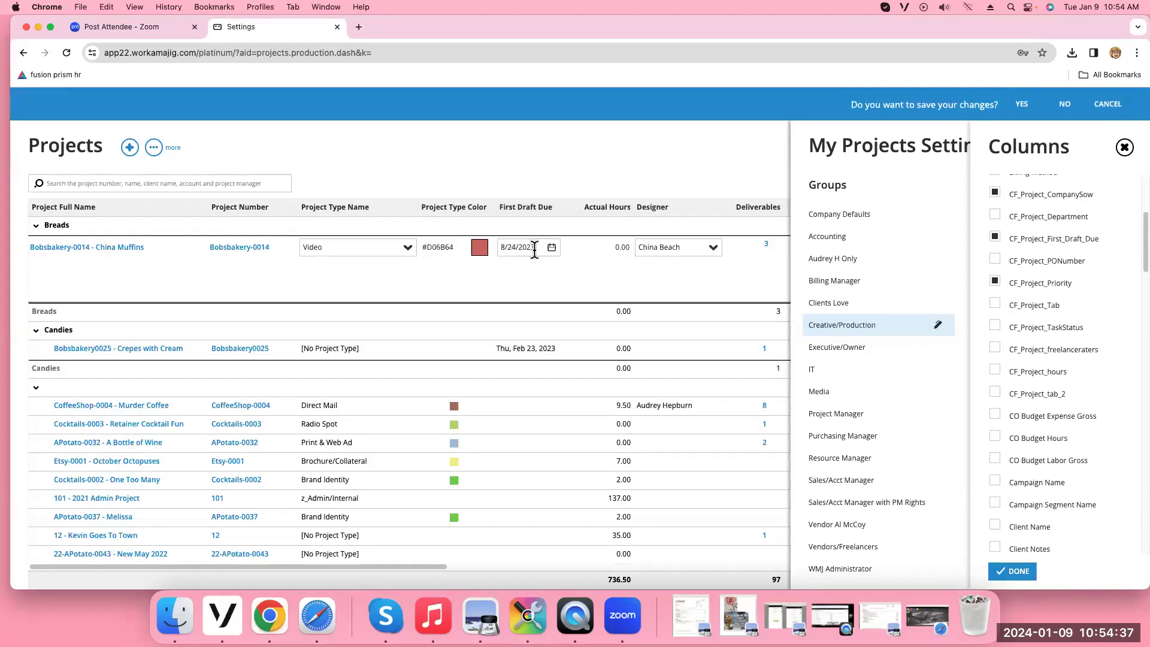
click(557, 255)
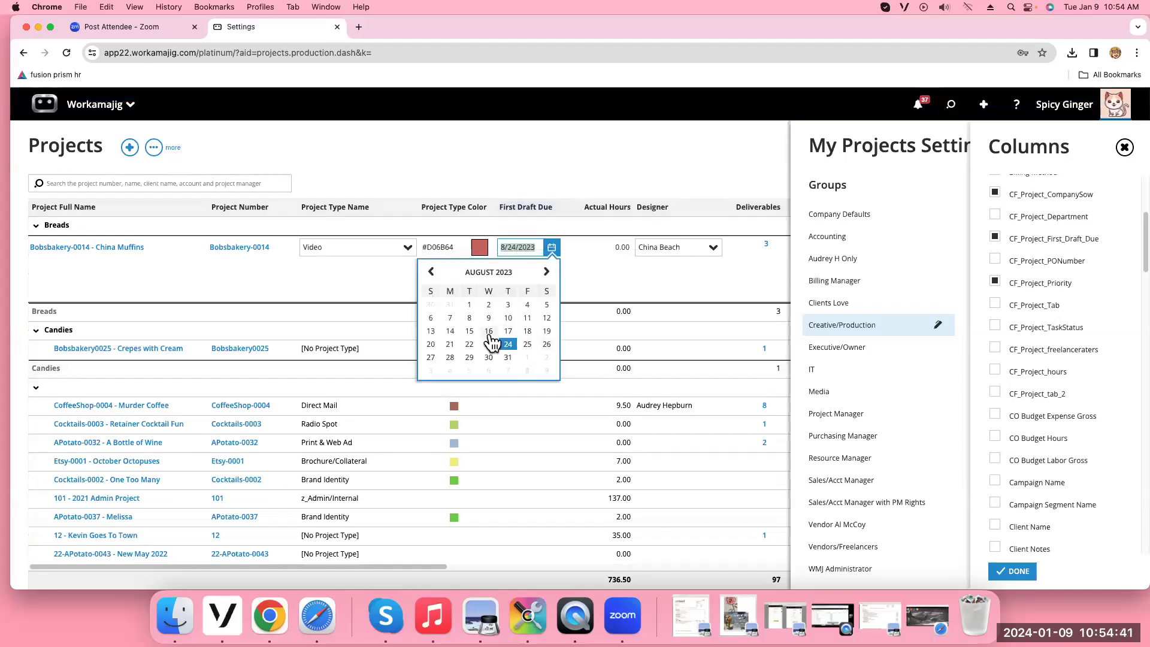
click(574, 143)
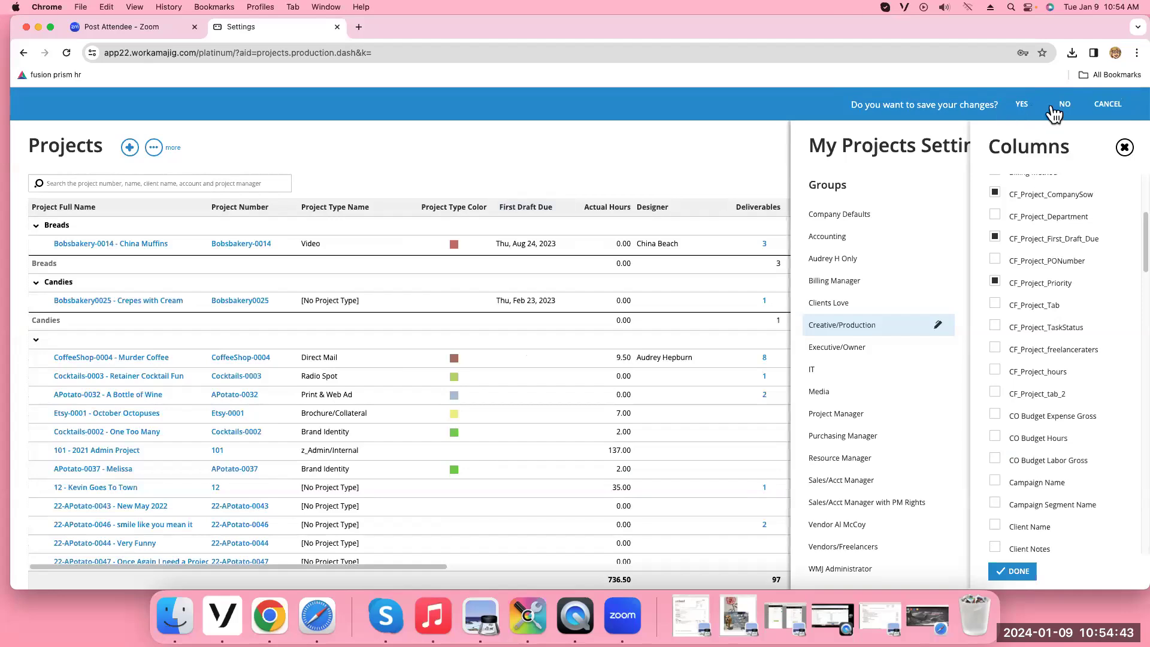
click(1053, 108)
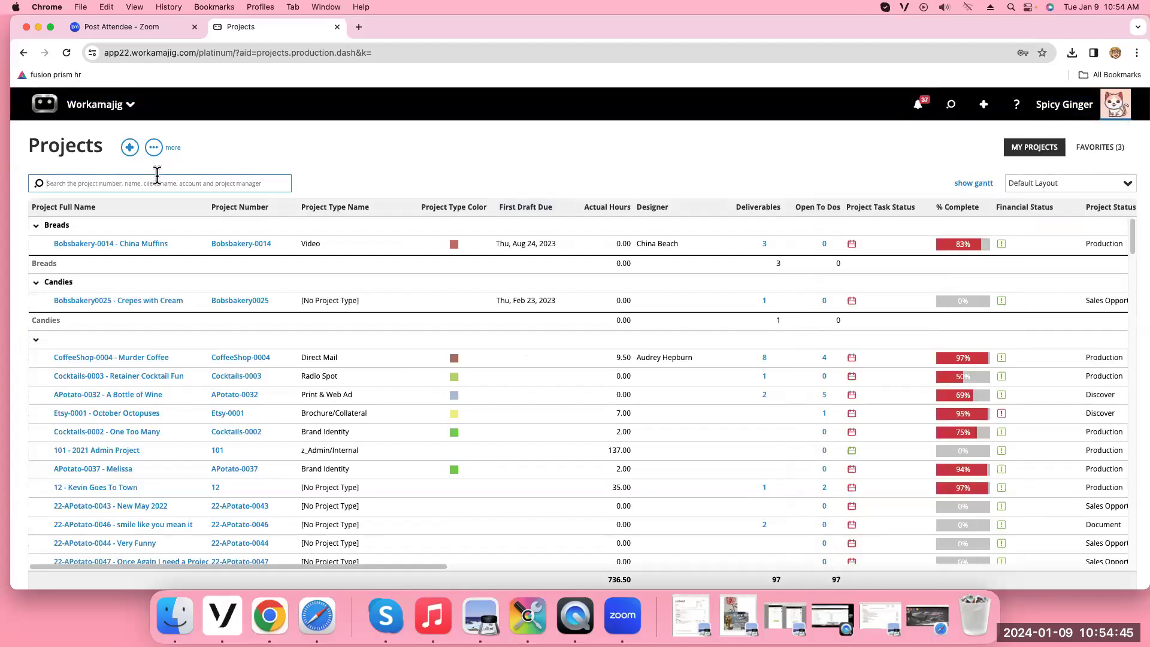
Open the My Projects dashboard settings from the Projects list's more menu
click(154, 147)
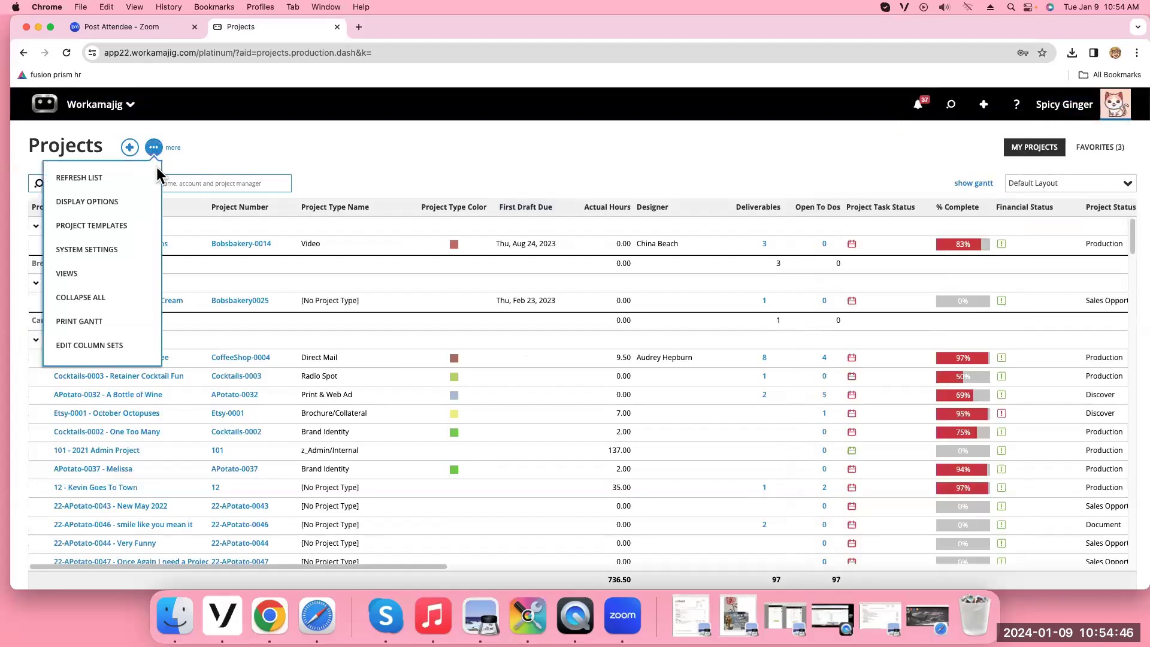
click(130, 256)
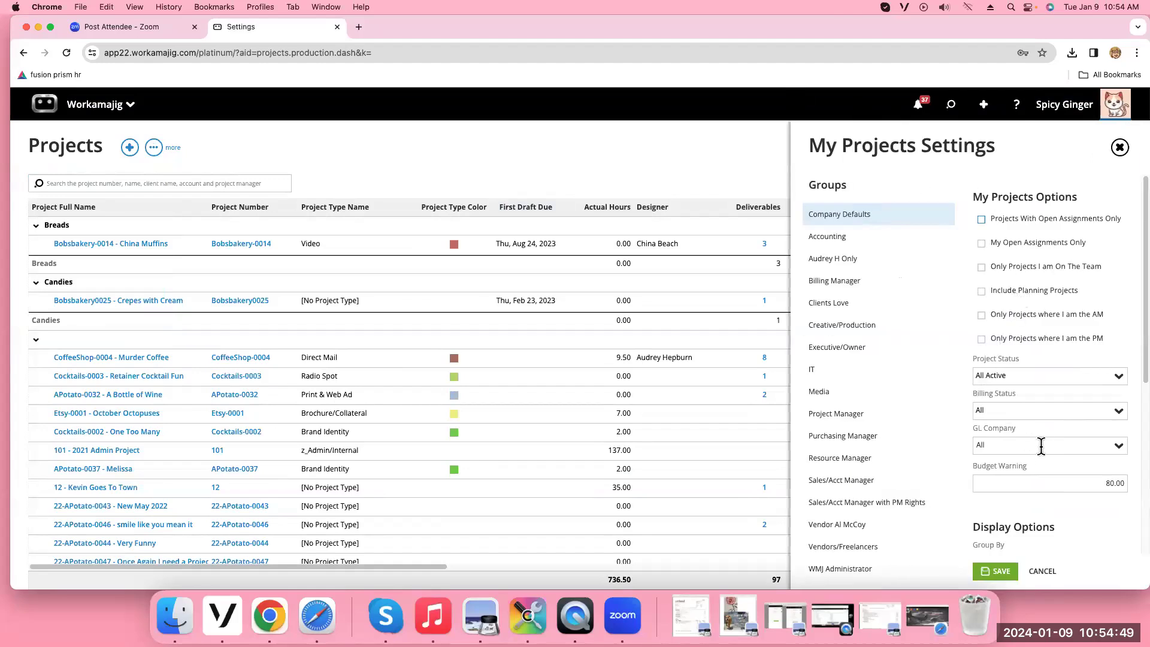
scroll(1041, 446, down, 5)
Review the Company Defaults grid columns, including Project Status, Project Number and Project Type Name
click(1005, 546)
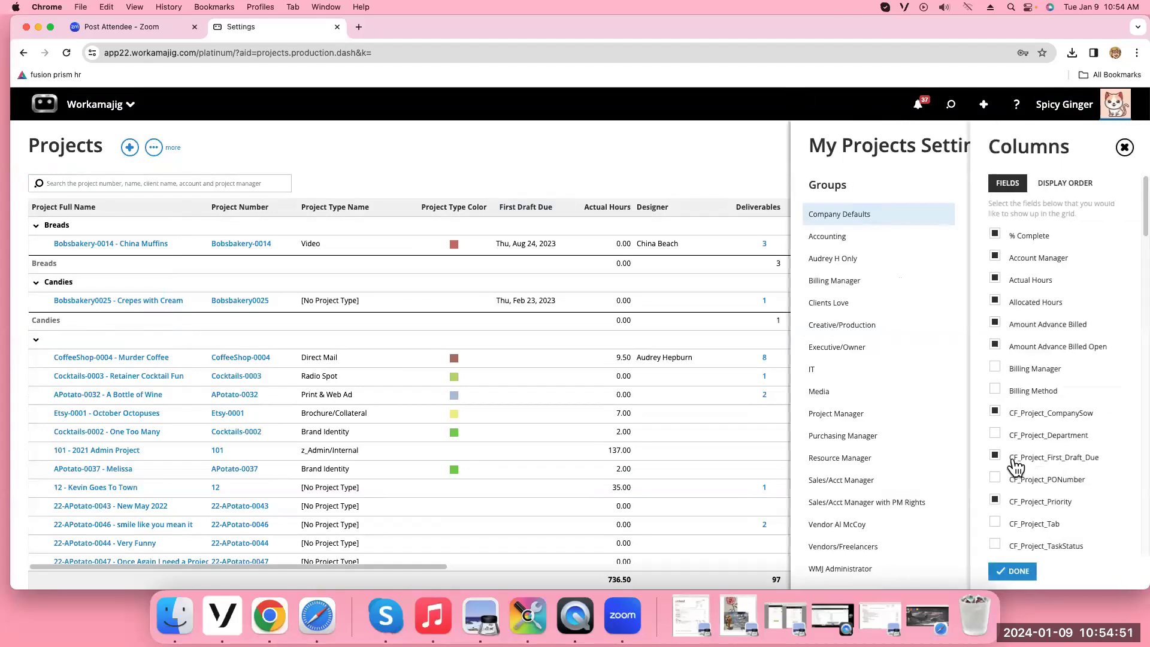
scroll(1039, 371, down, 5)
scroll(1039, 371, down, 4)
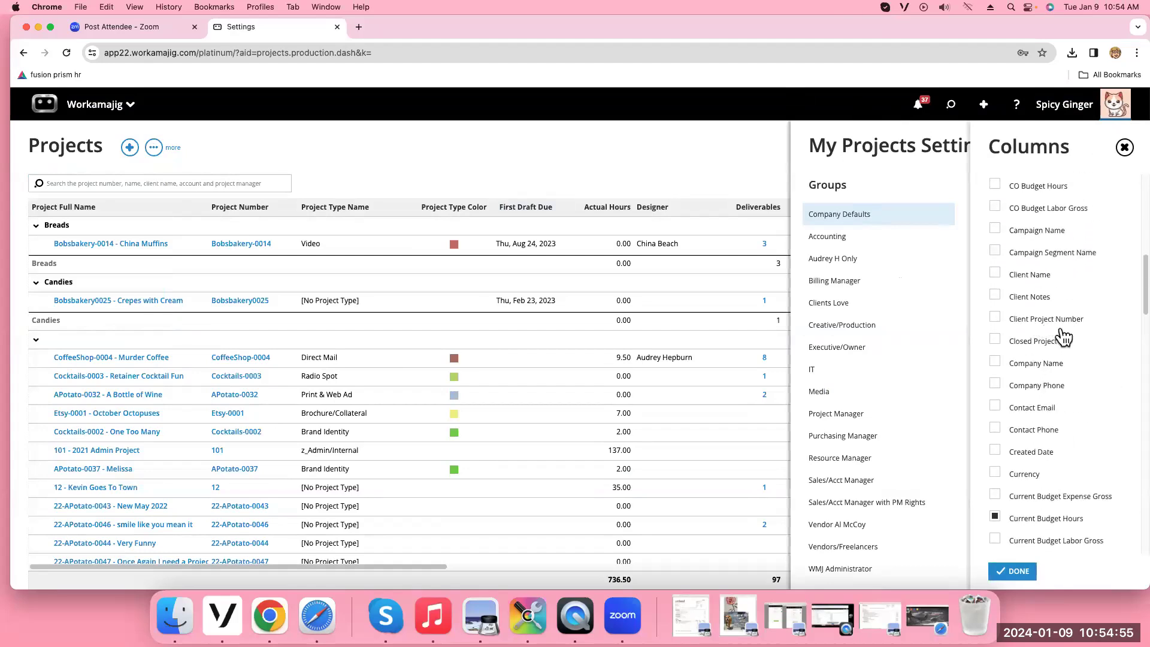
scroll(1064, 337, down, 5)
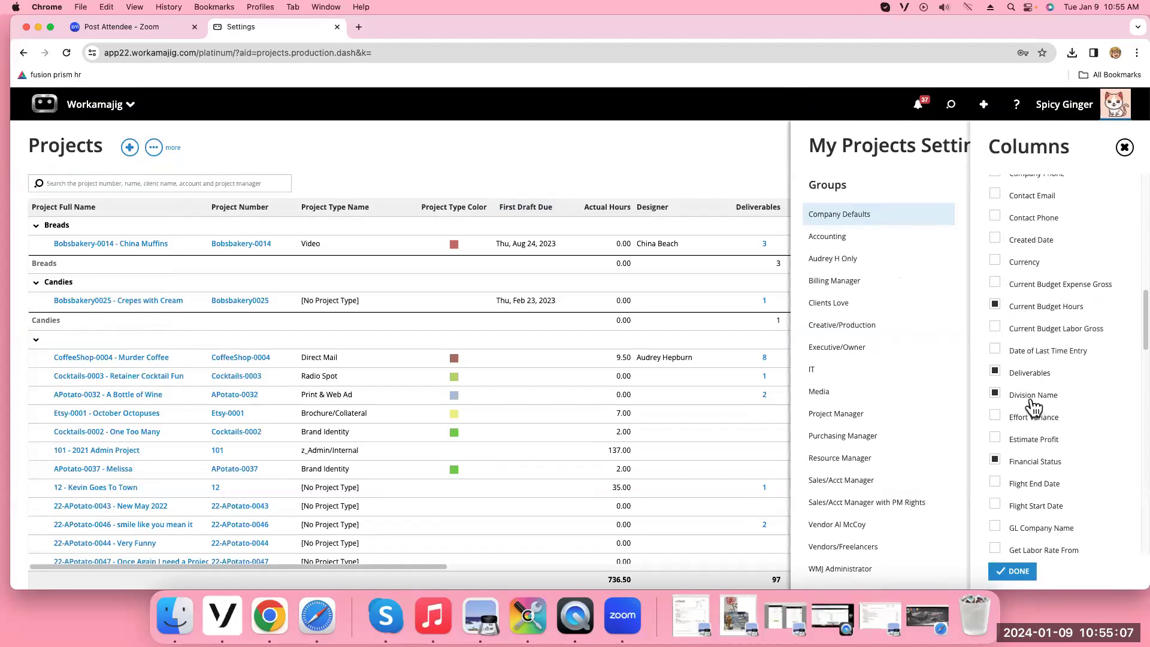
scroll(1033, 408, down, 3)
scroll(1033, 407, down, 2)
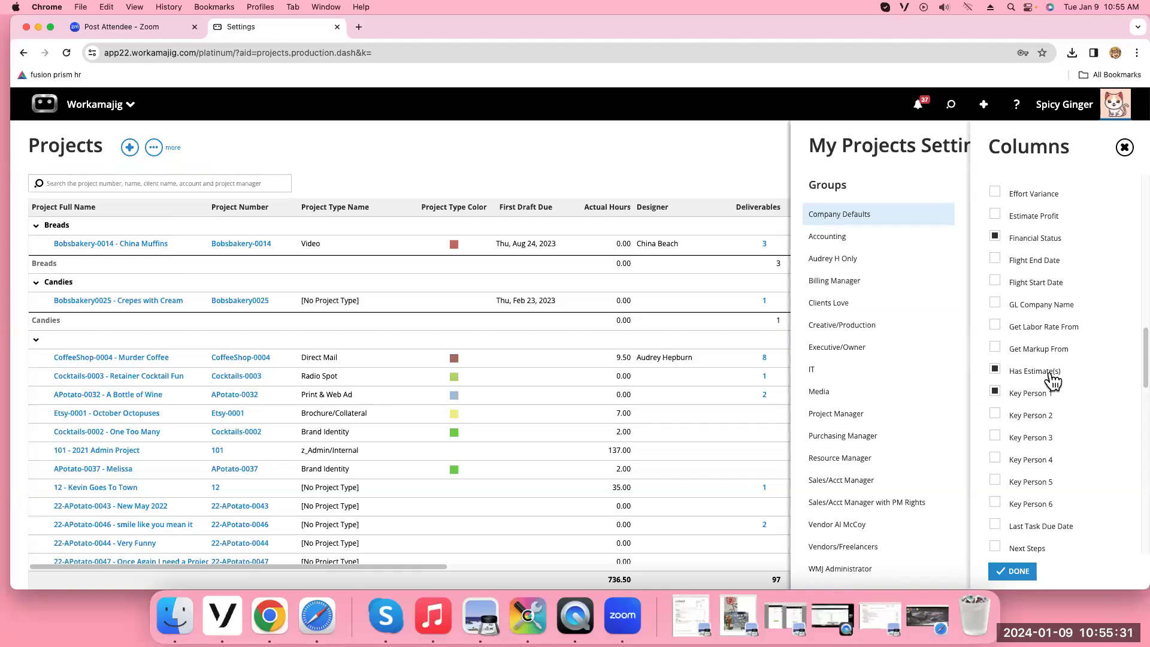
scroll(1052, 379, down, 2)
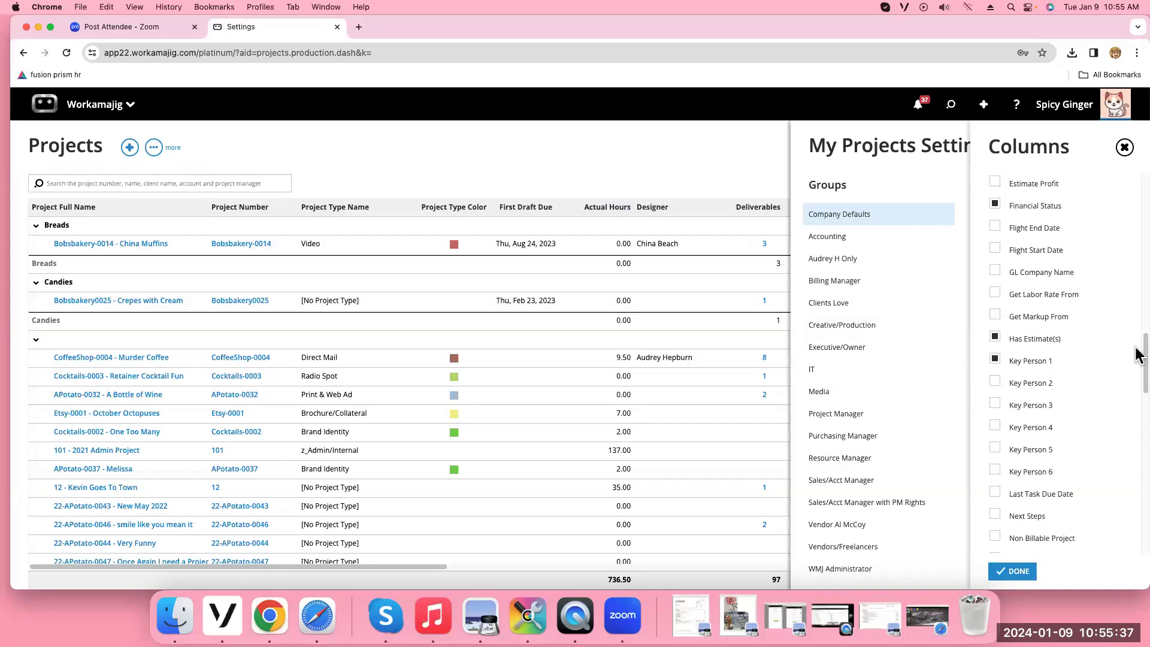
drag(1136, 346, 1136, 376)
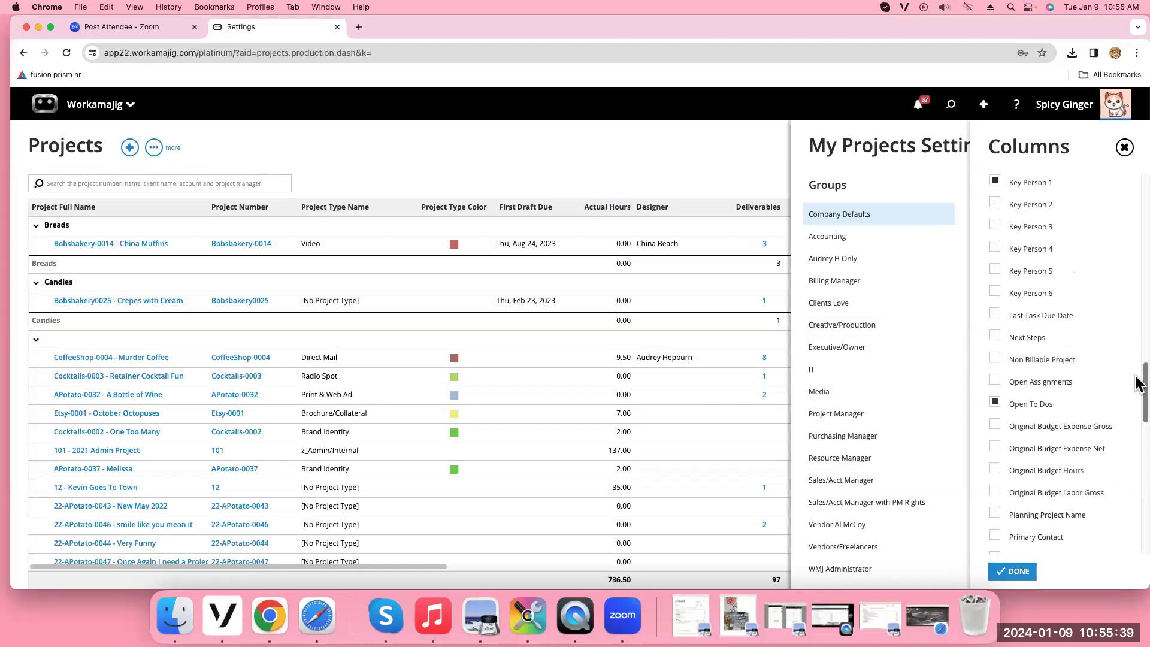
scroll(1078, 360, down, 5)
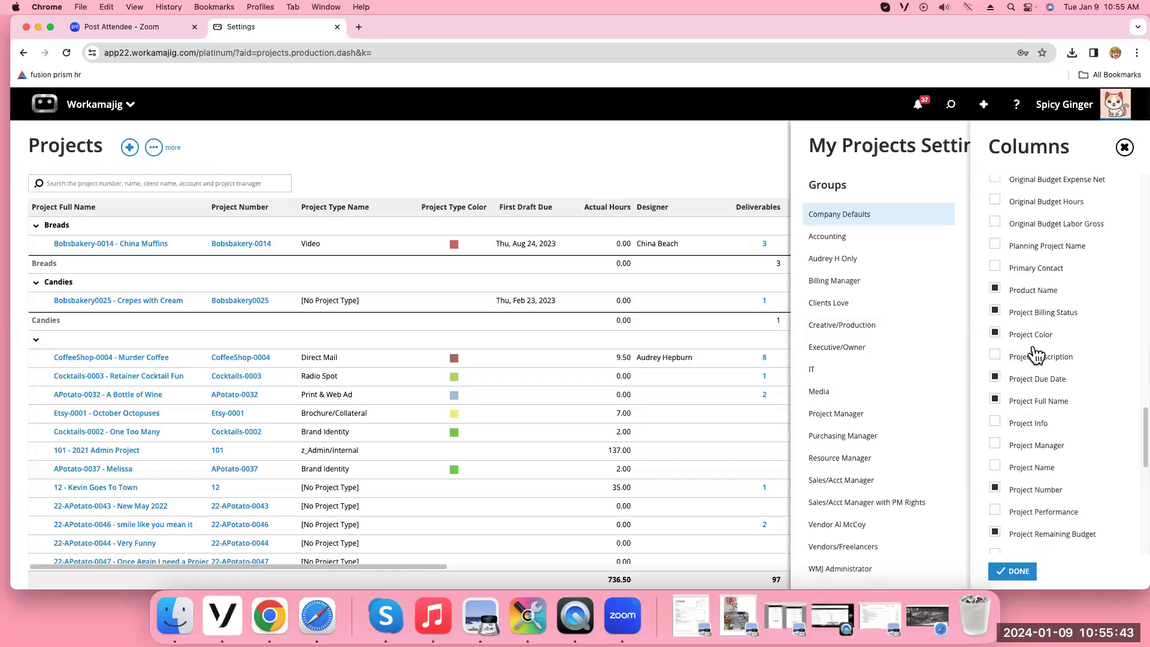
scroll(1034, 419, down, 5)
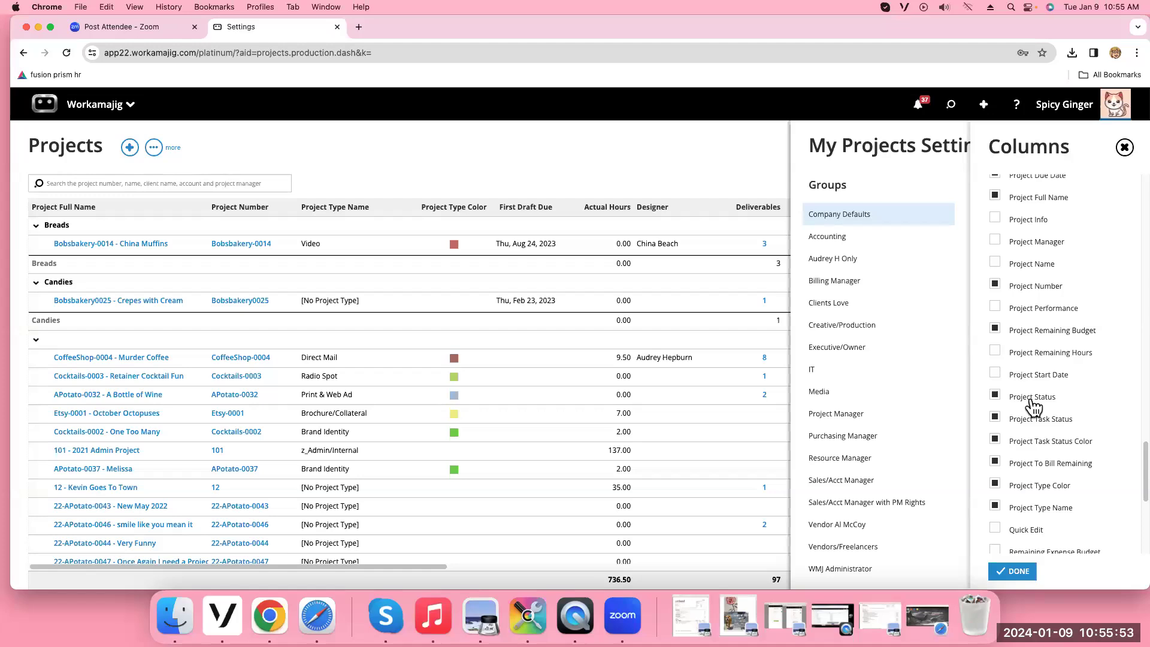
click(1124, 148)
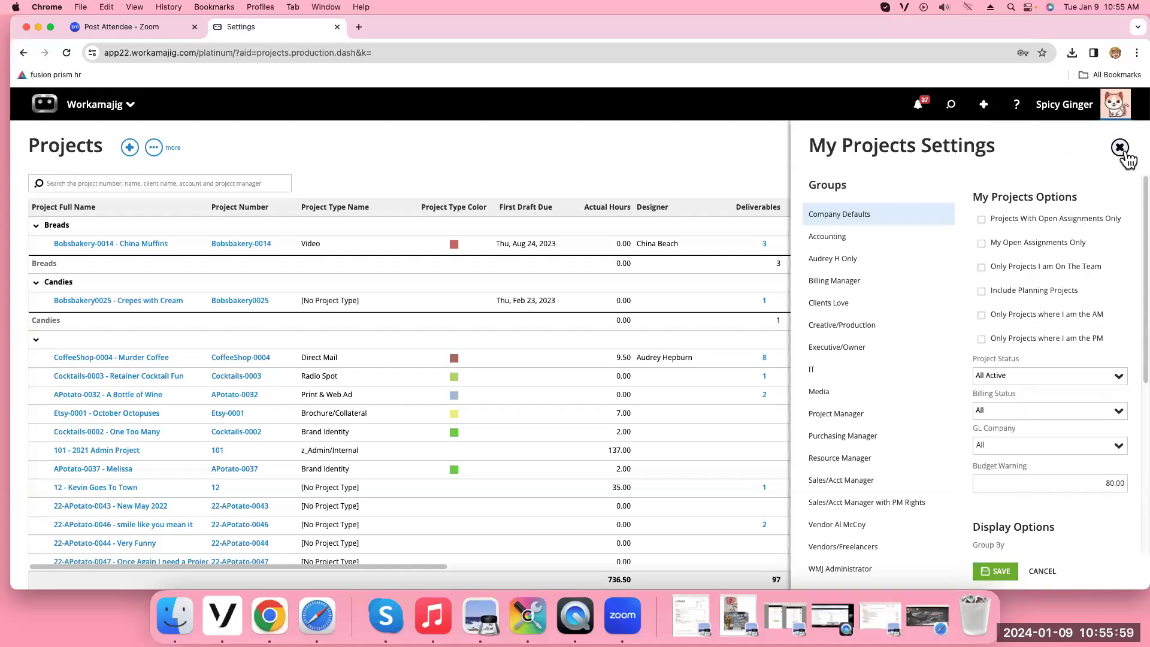
Close My Projects Settings and browse the saved project views
click(1118, 149)
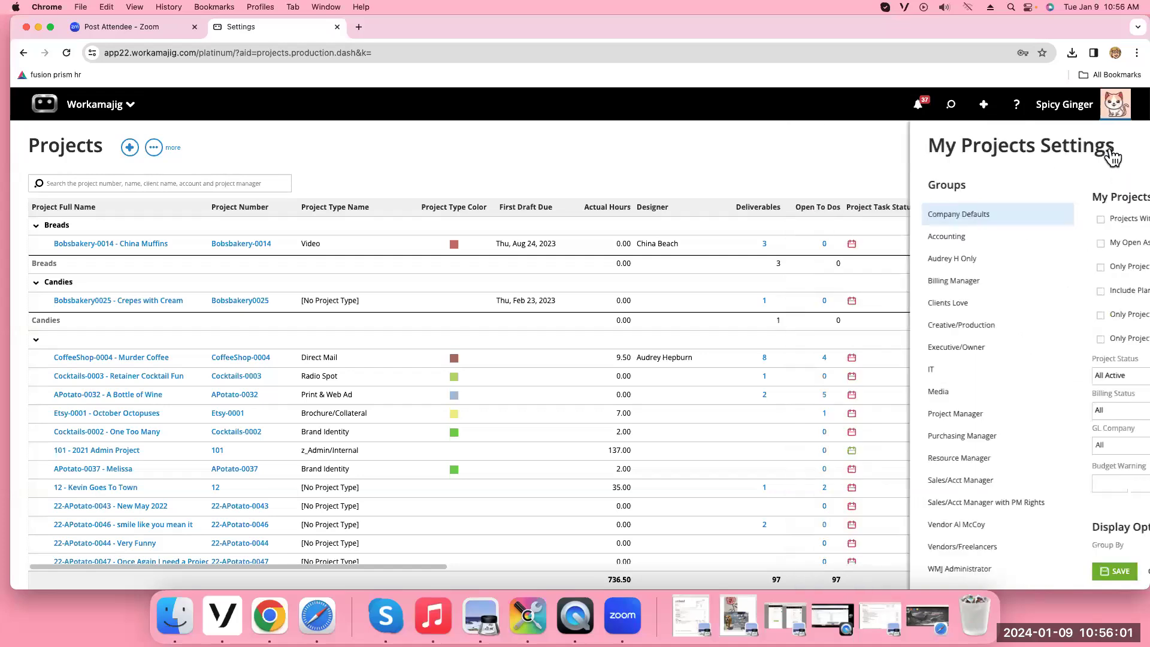
click(154, 148)
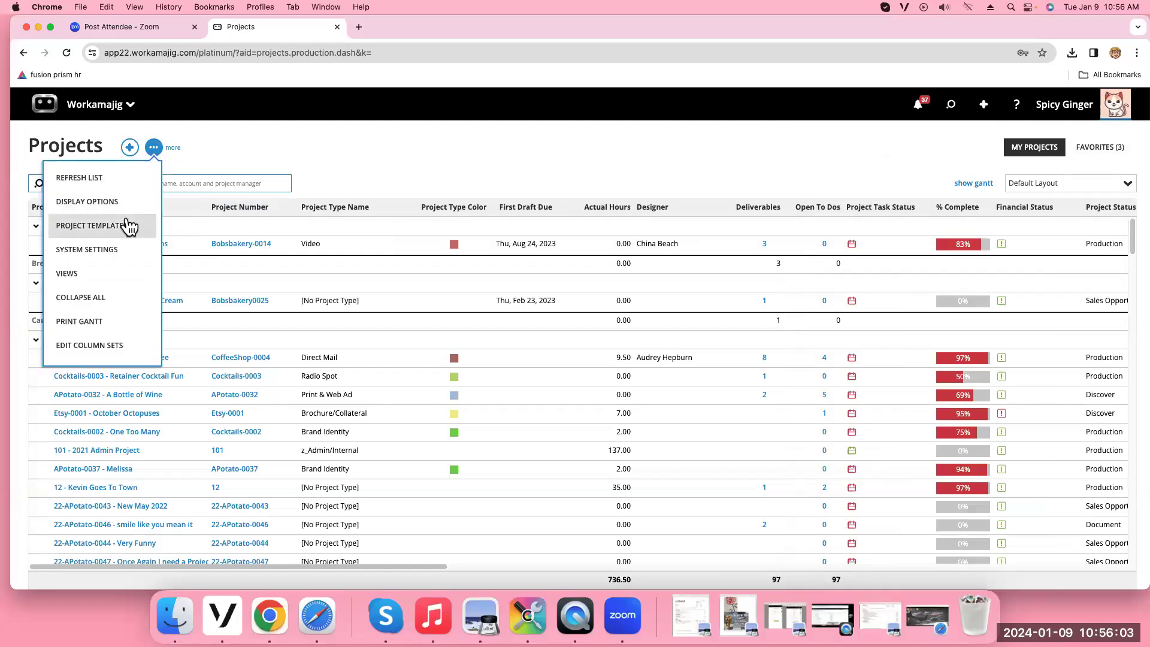
click(85, 277)
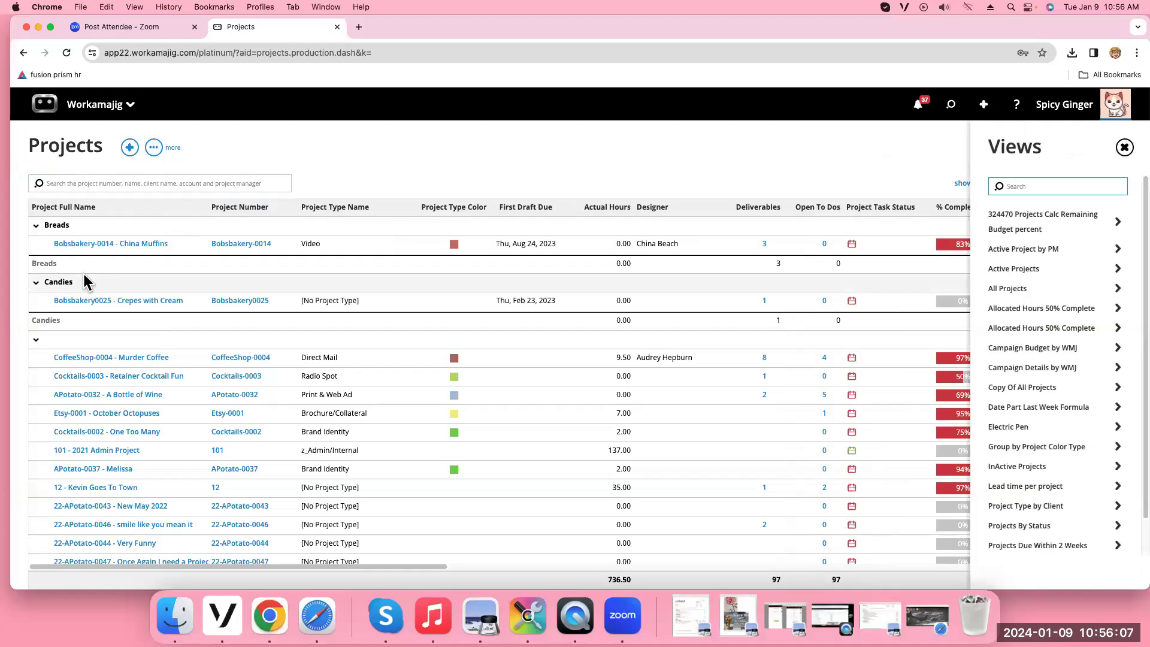
click(154, 147)
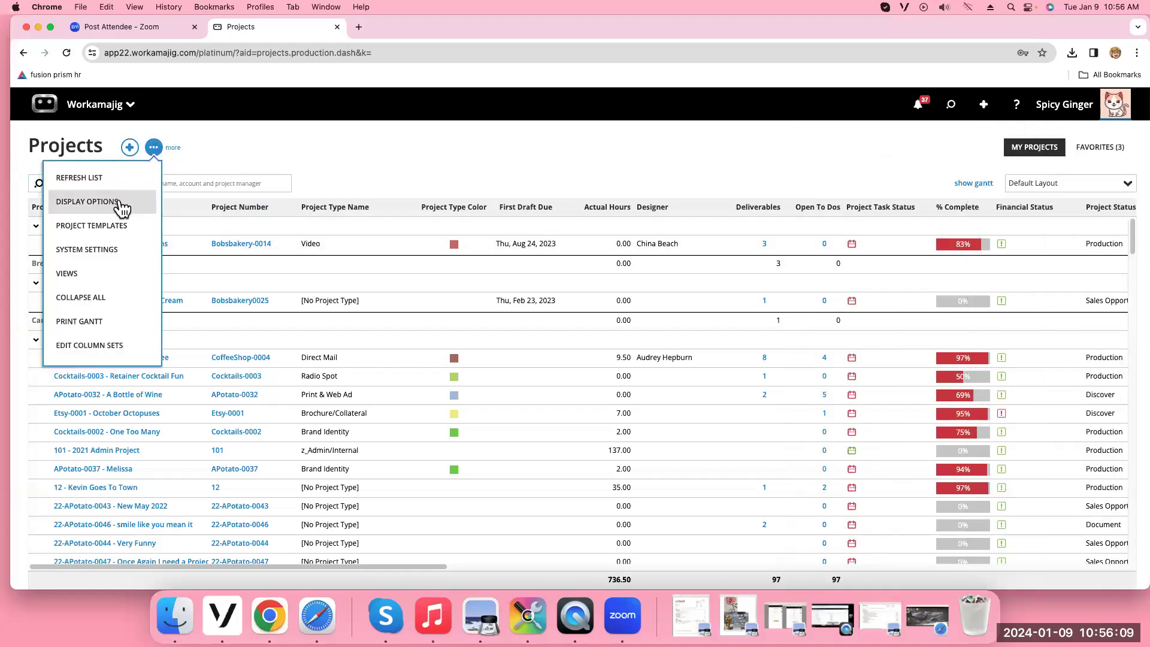
Set the Projects list's Group By to Project Status in Display Options and save
click(87, 201)
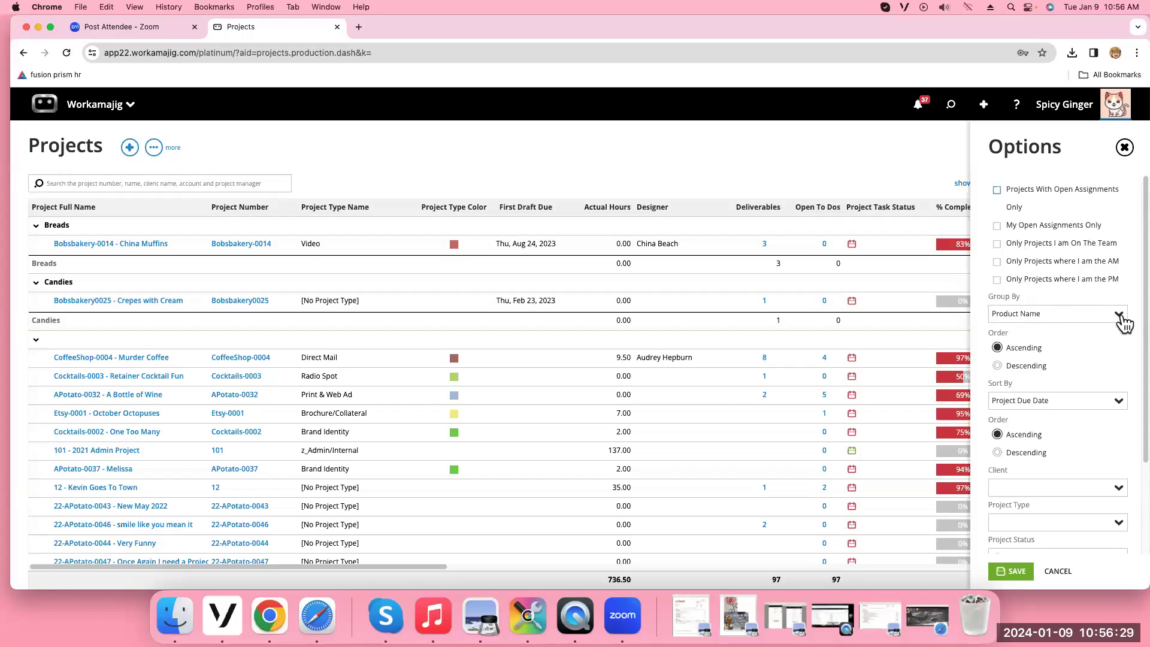
click(1119, 316)
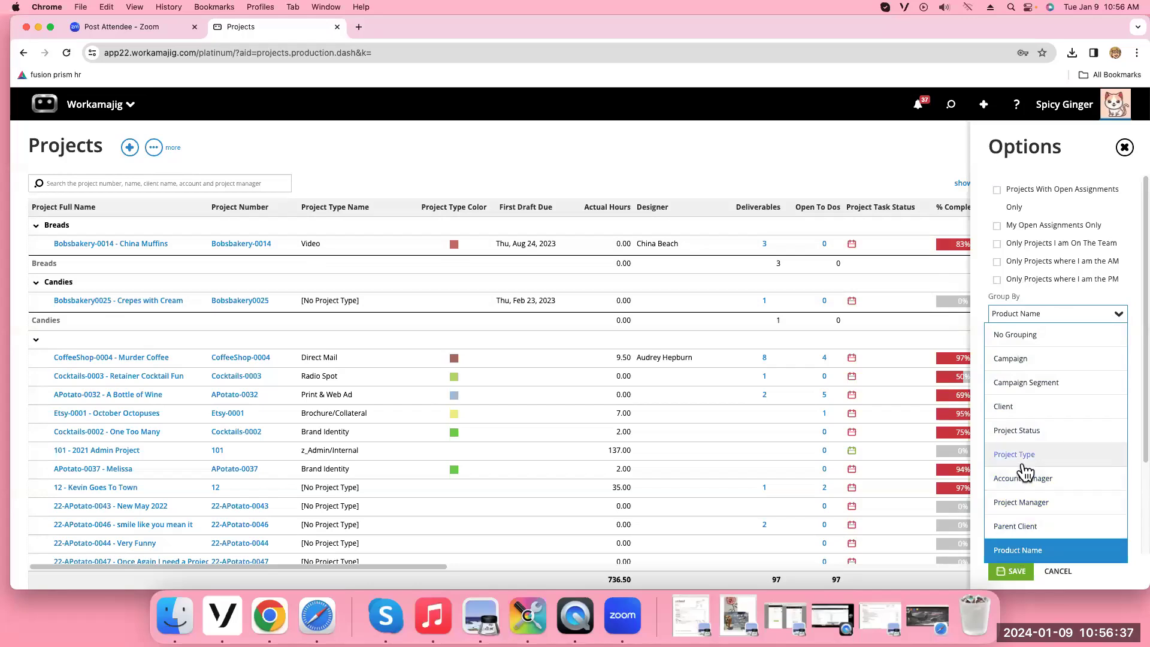
click(1018, 432)
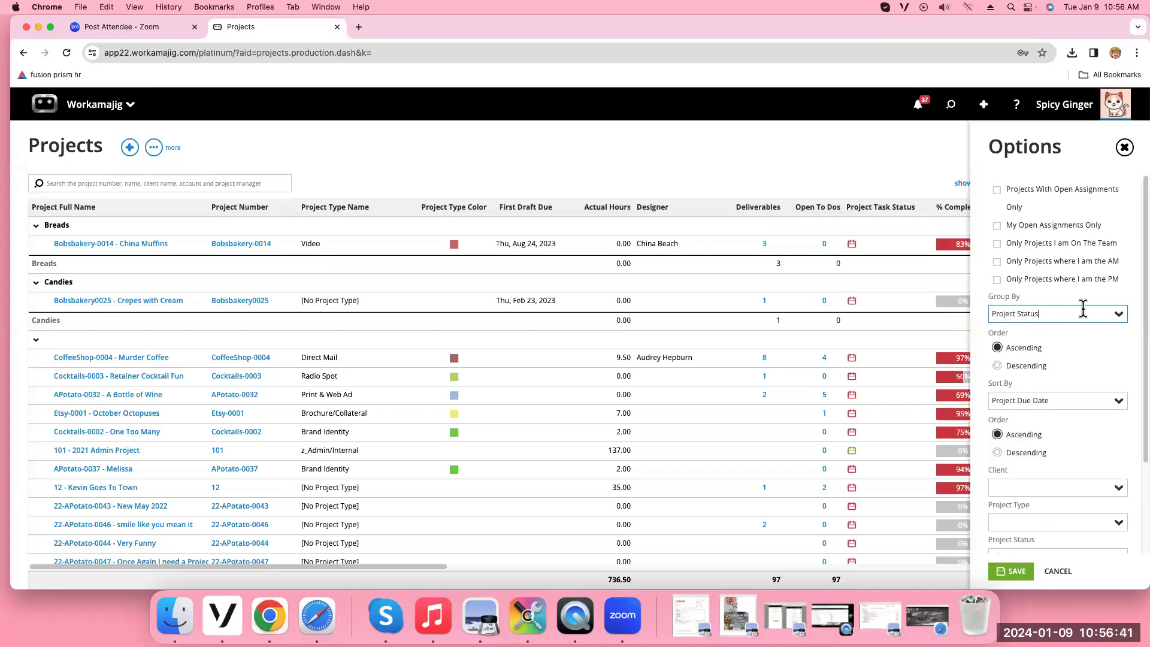
click(1017, 572)
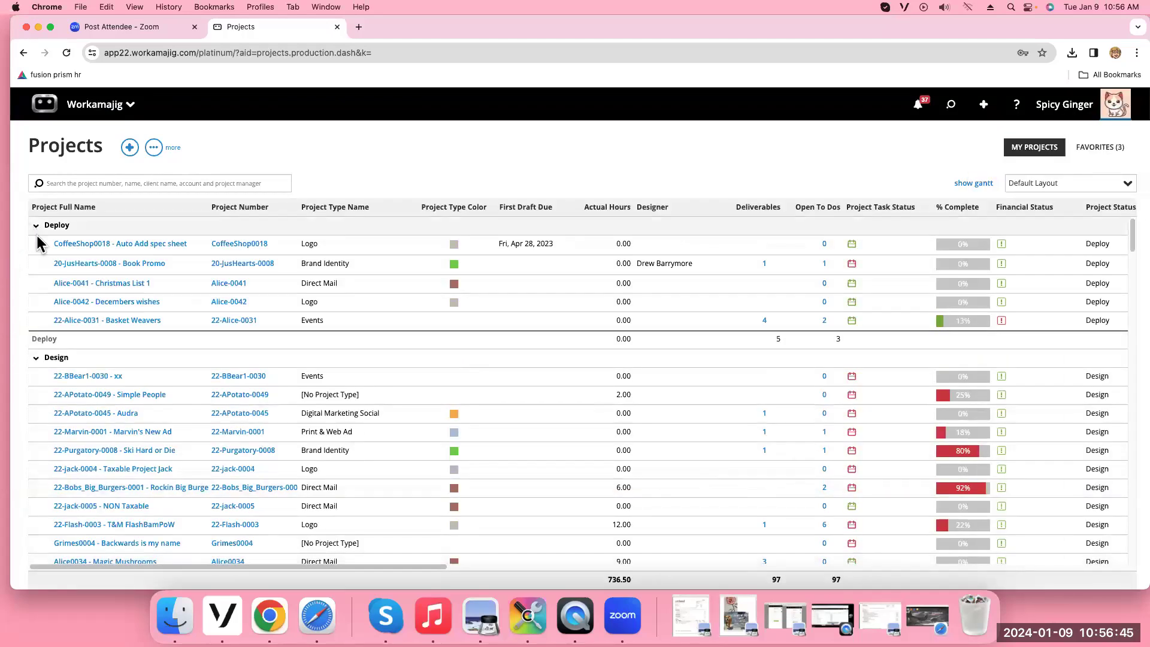
Collapse the Deploy, Design, Develop, Discover and Document groups and bring up the list's more menu
click(36, 228)
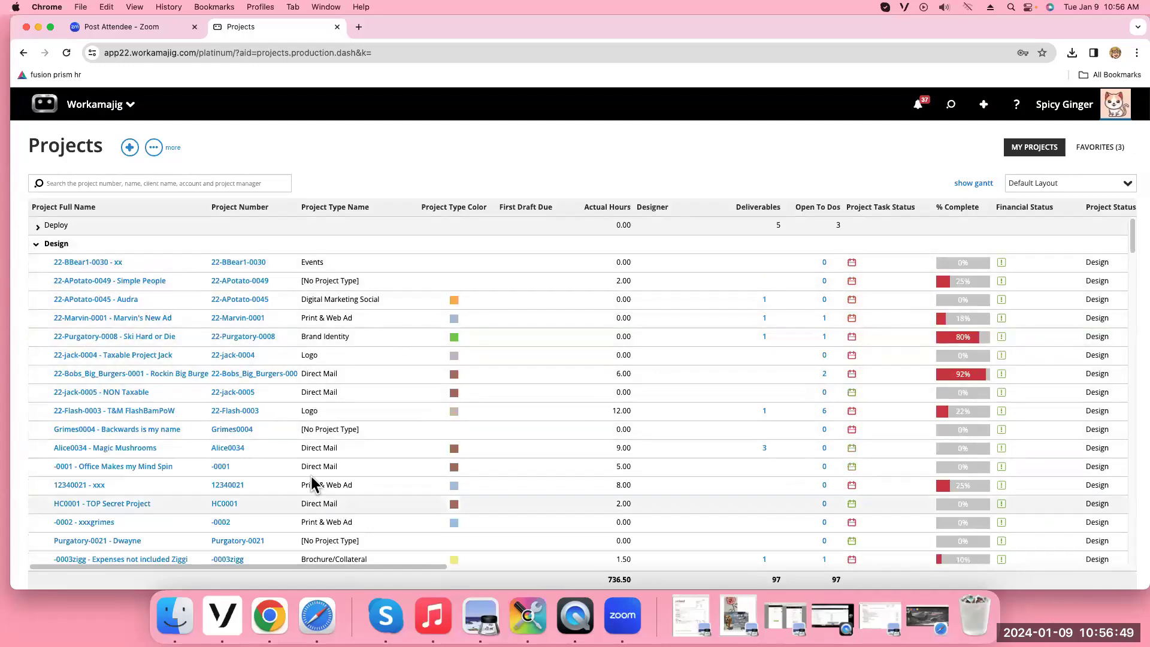
click(36, 246)
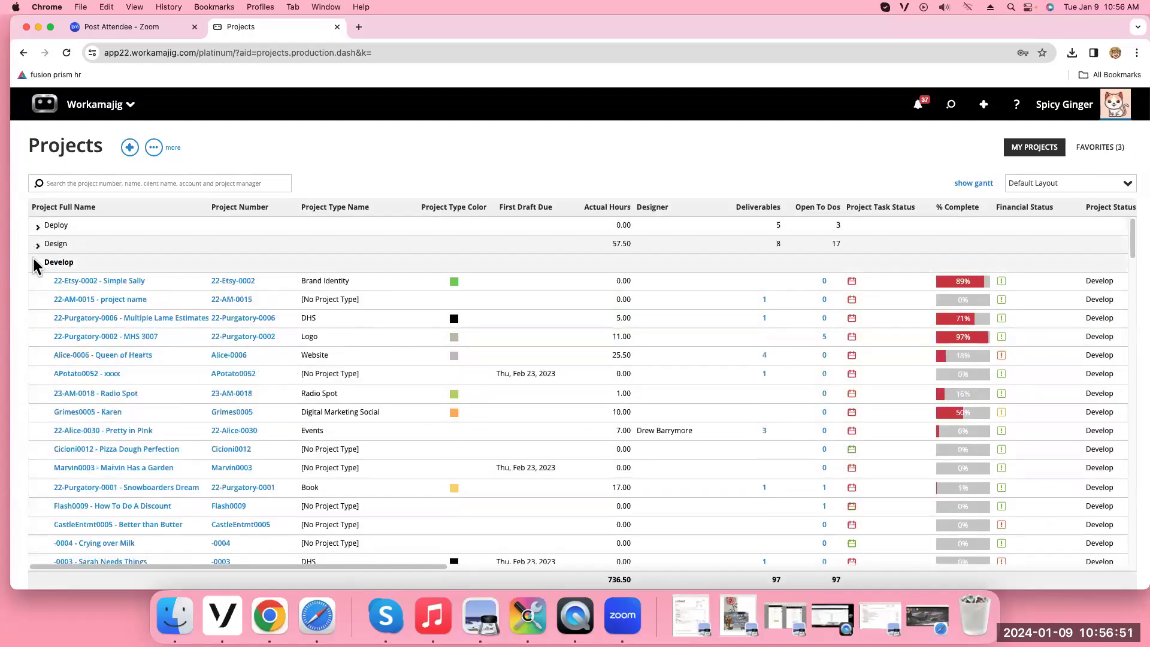
click(35, 262)
click(36, 281)
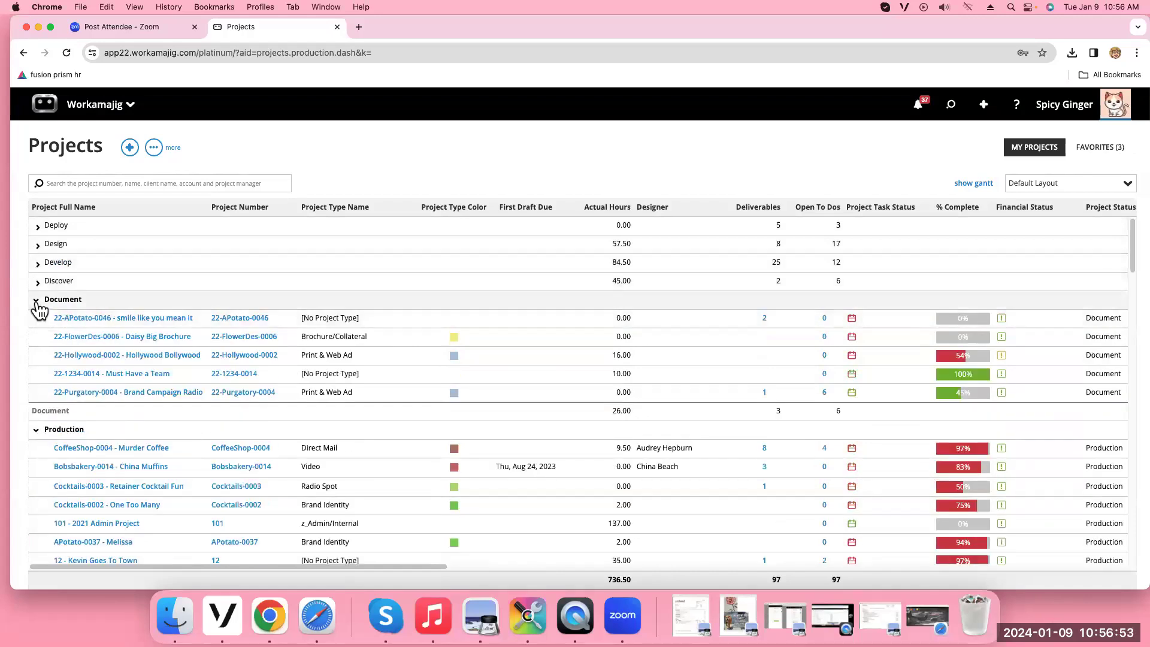
click(35, 300)
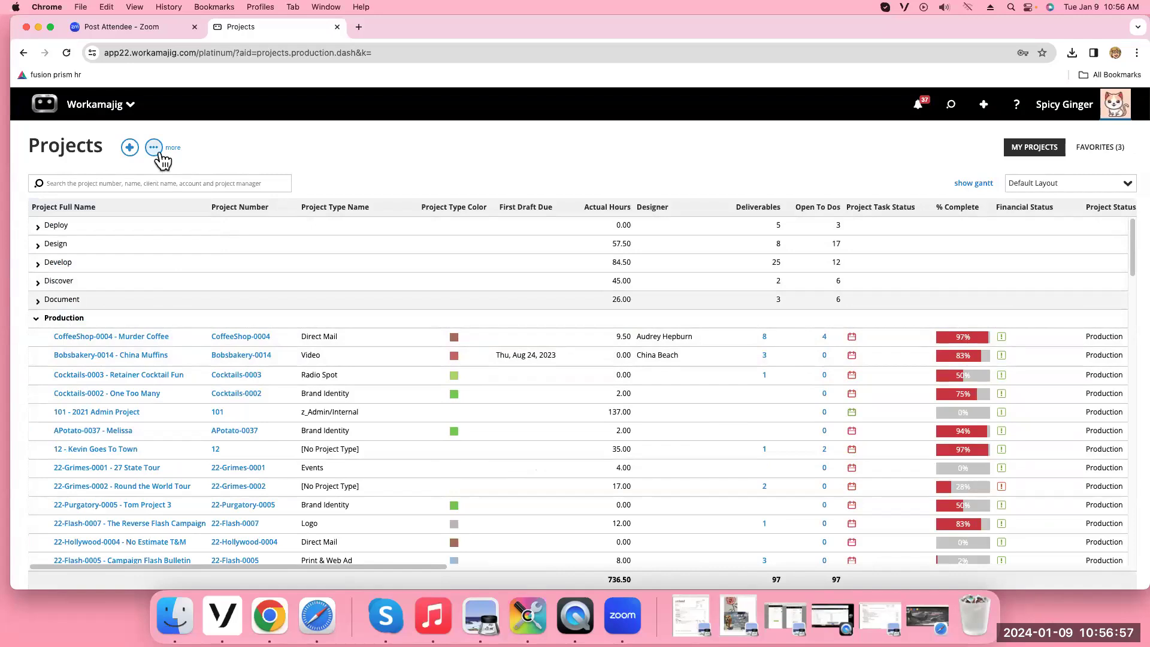
click(154, 150)
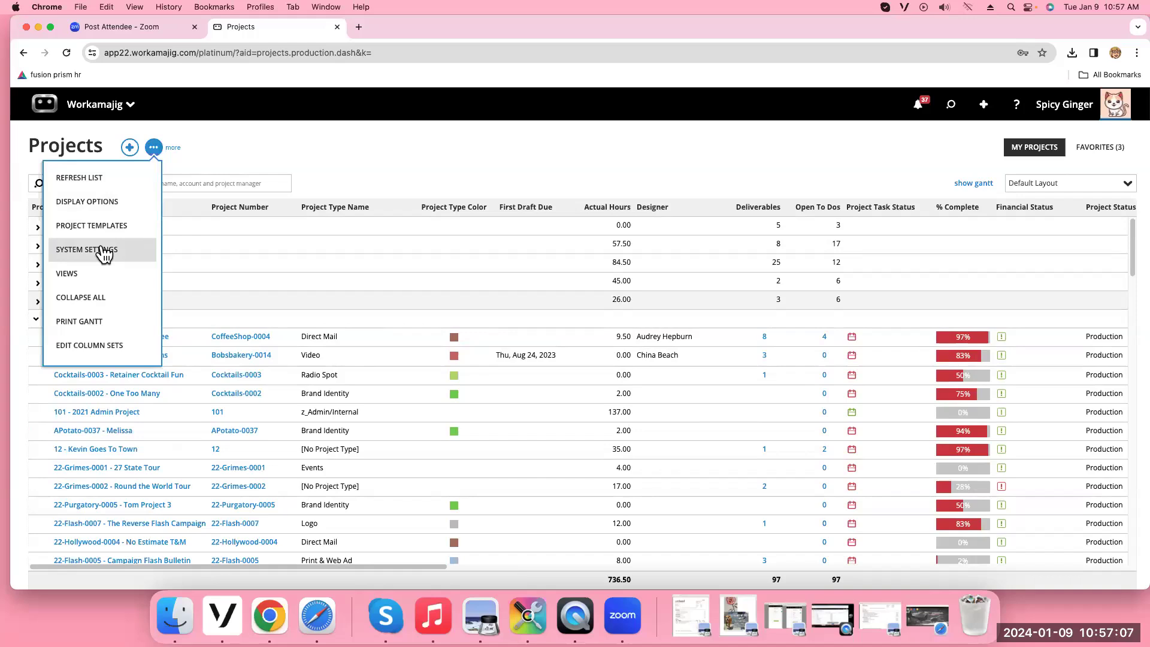
Dismiss the more menu and switch the Projects grid to the Jens Special layout
click(497, 167)
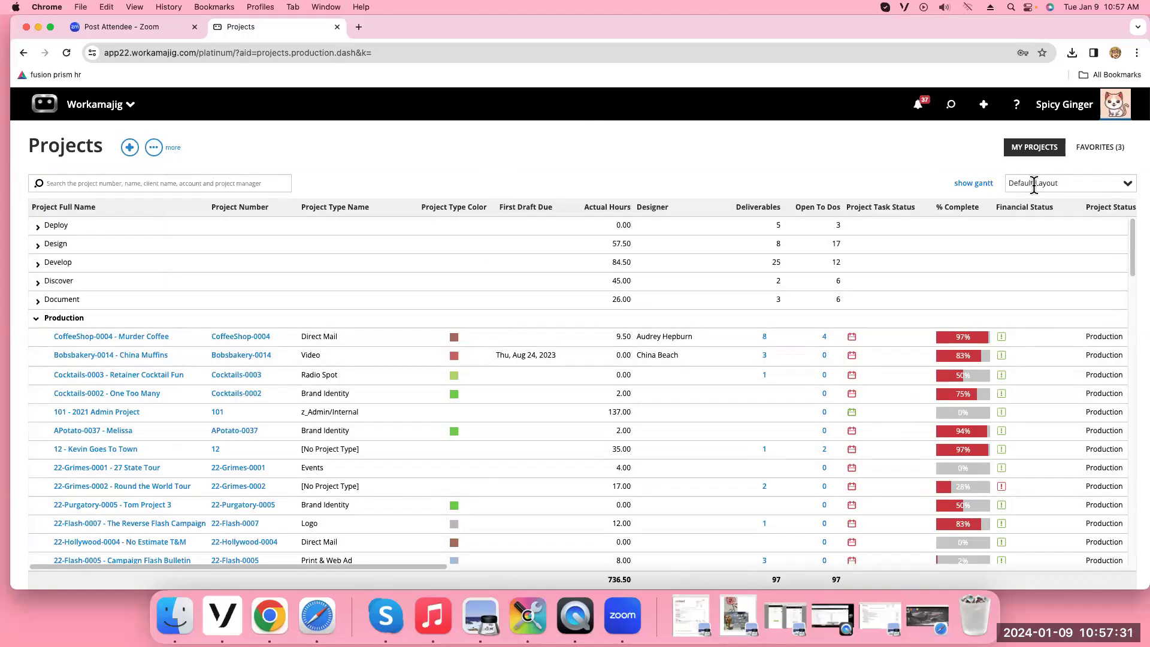
click(1126, 186)
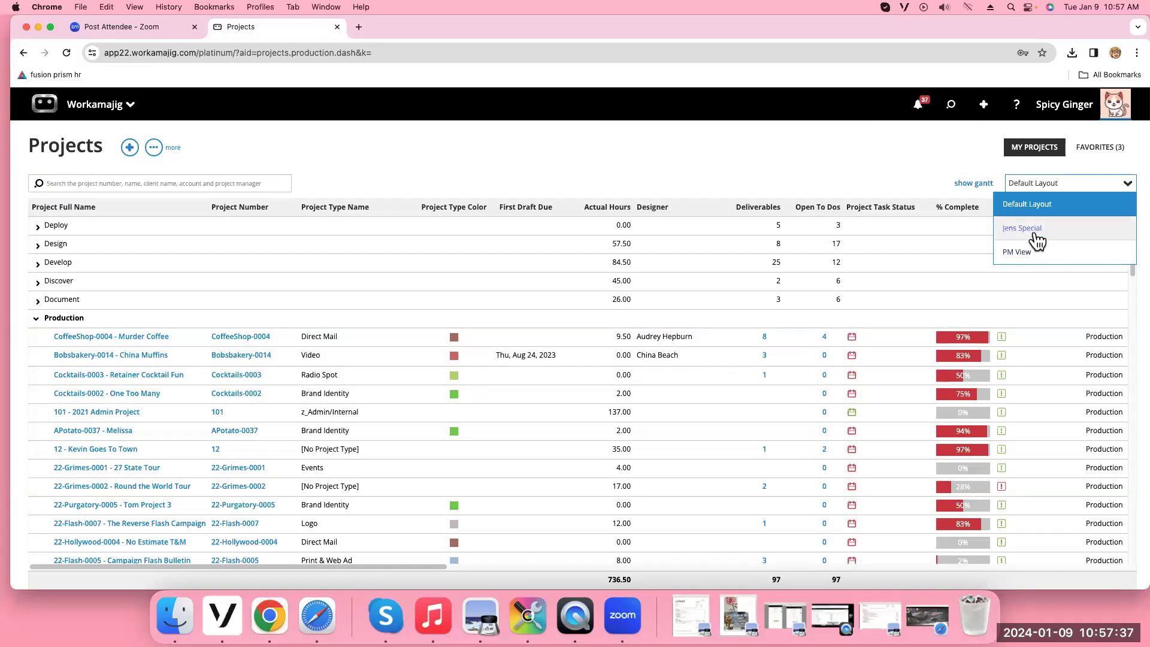
click(1034, 229)
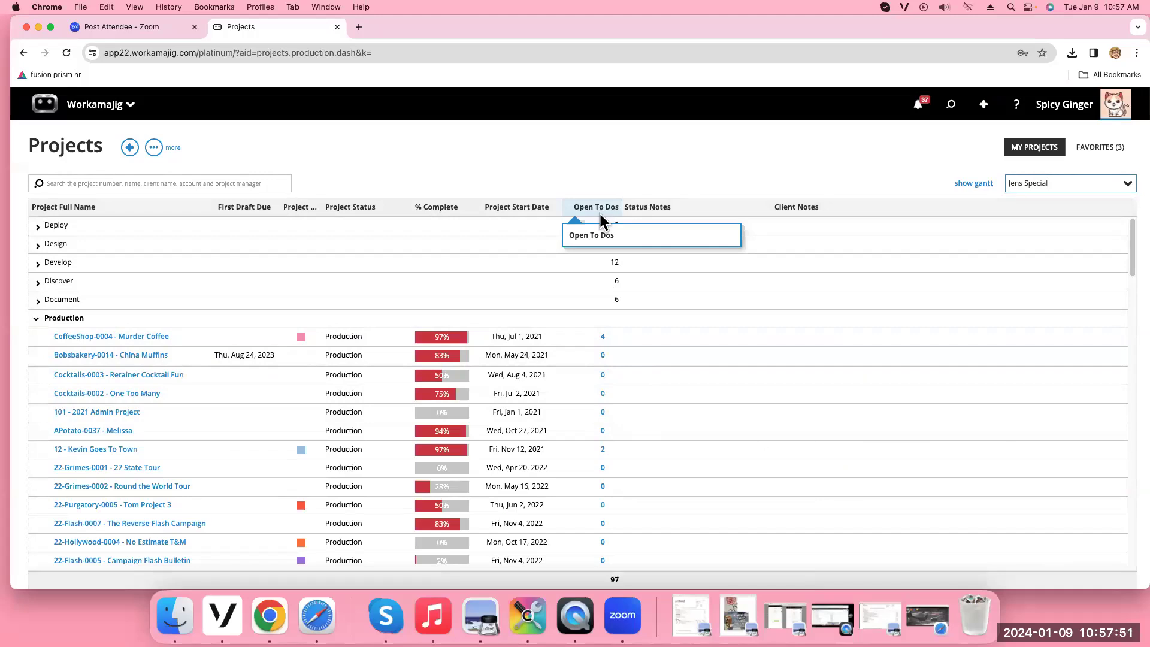
click(603, 337)
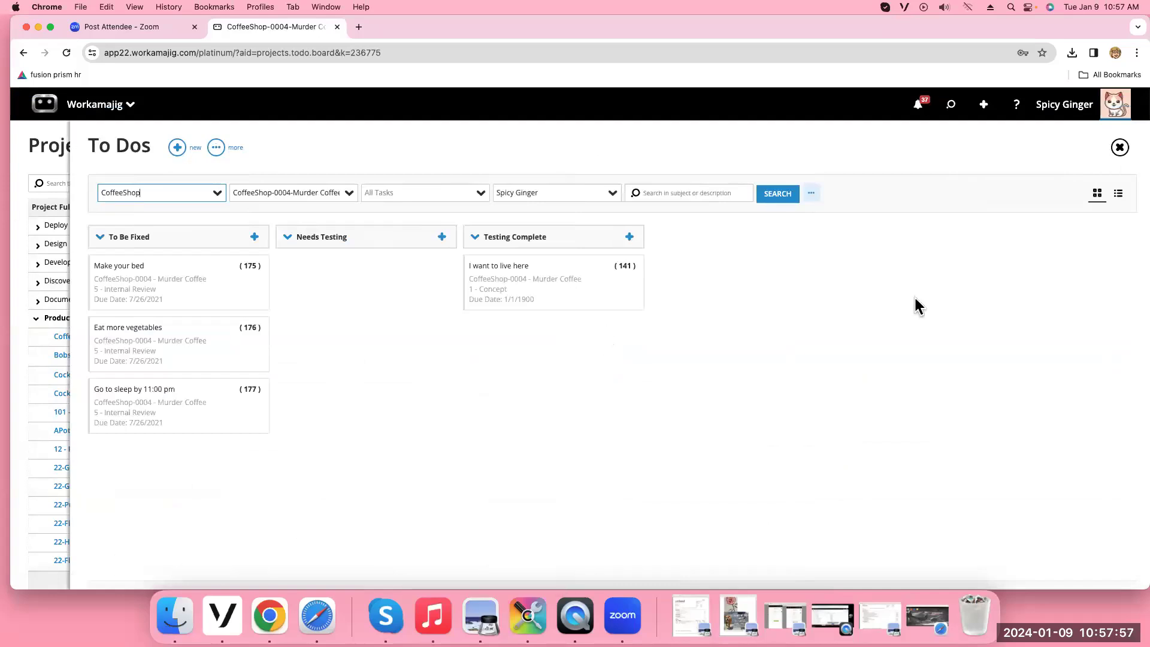
click(1120, 148)
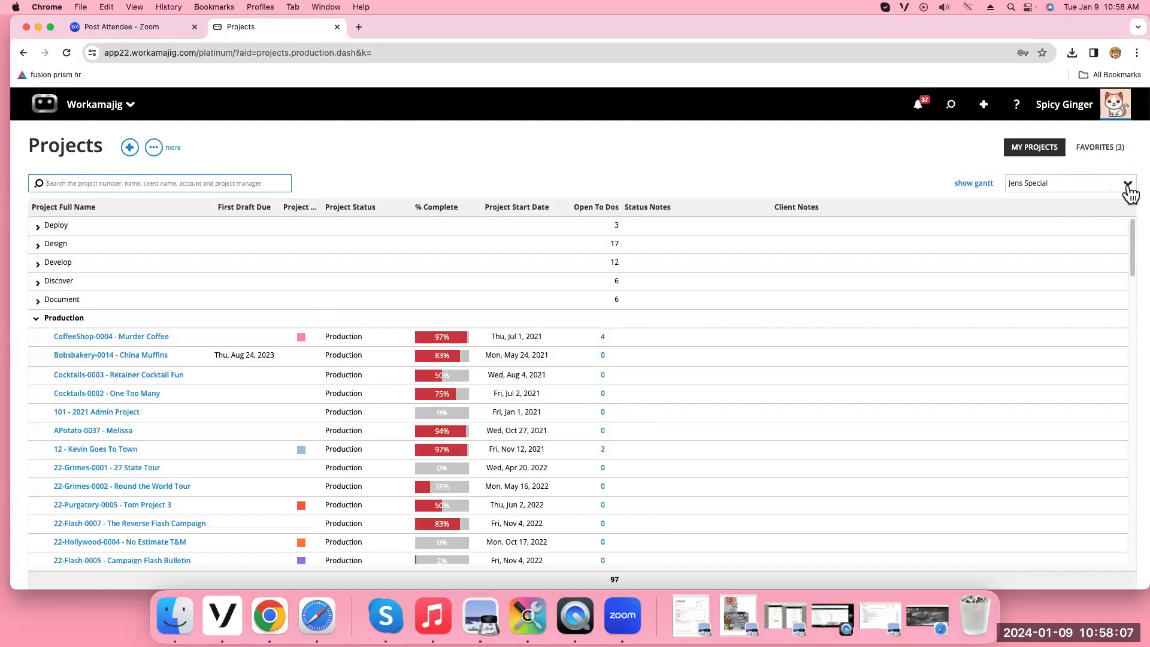
click(1128, 185)
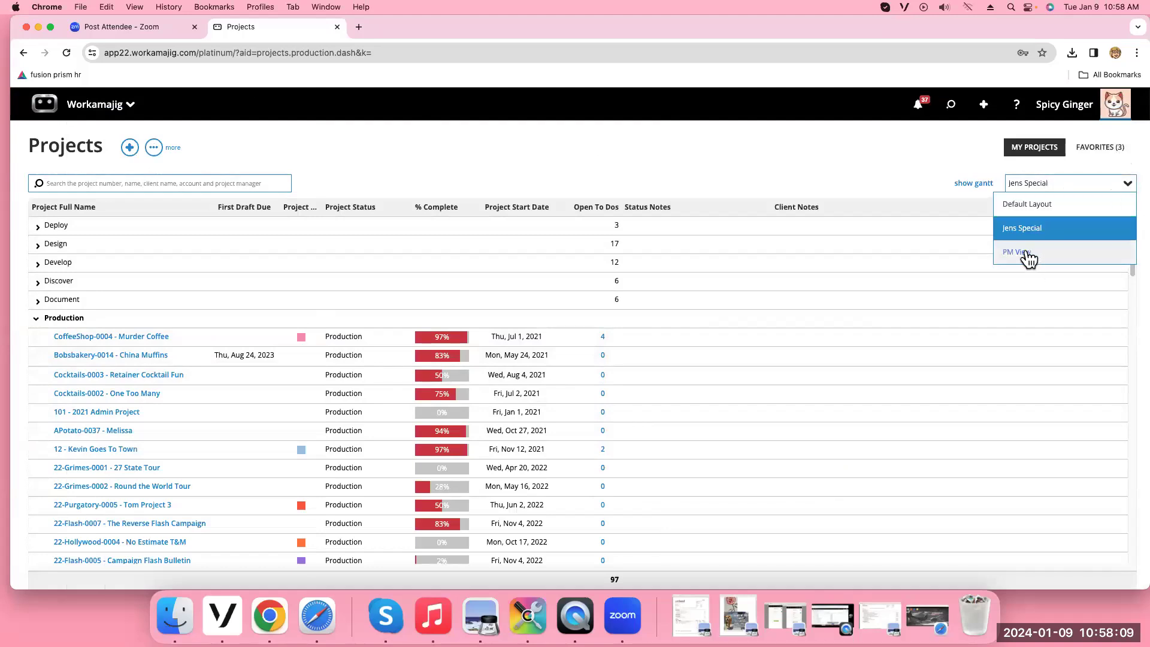
Apply the PM View layout to the Projects grid and bring up its more menu
click(1028, 257)
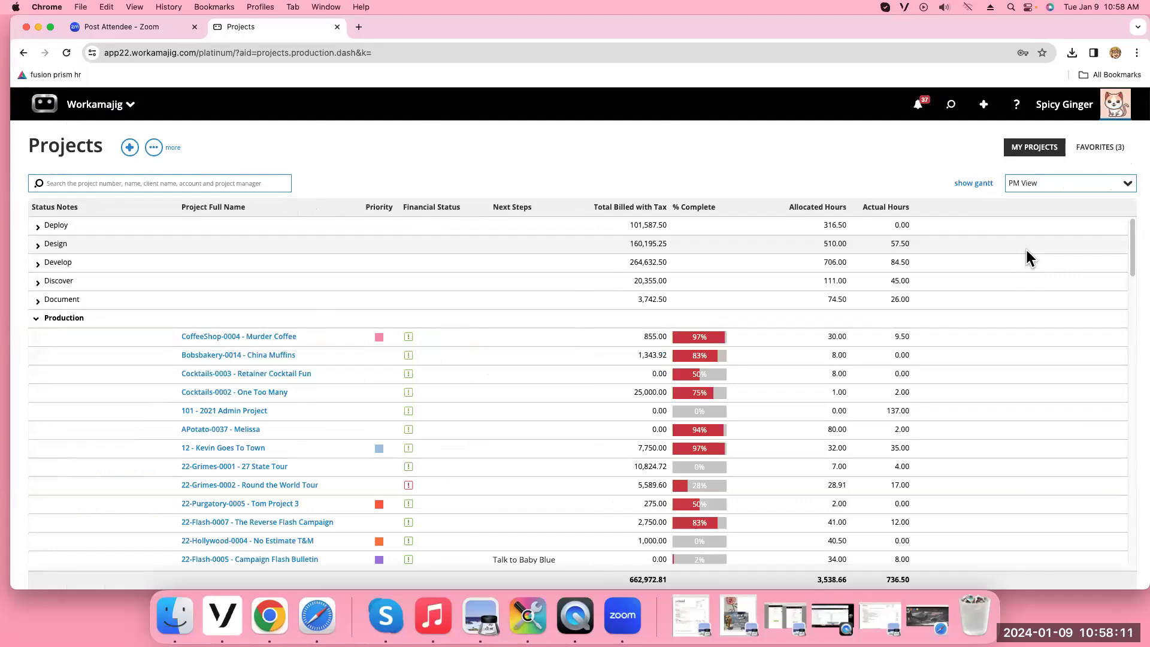
click(1128, 187)
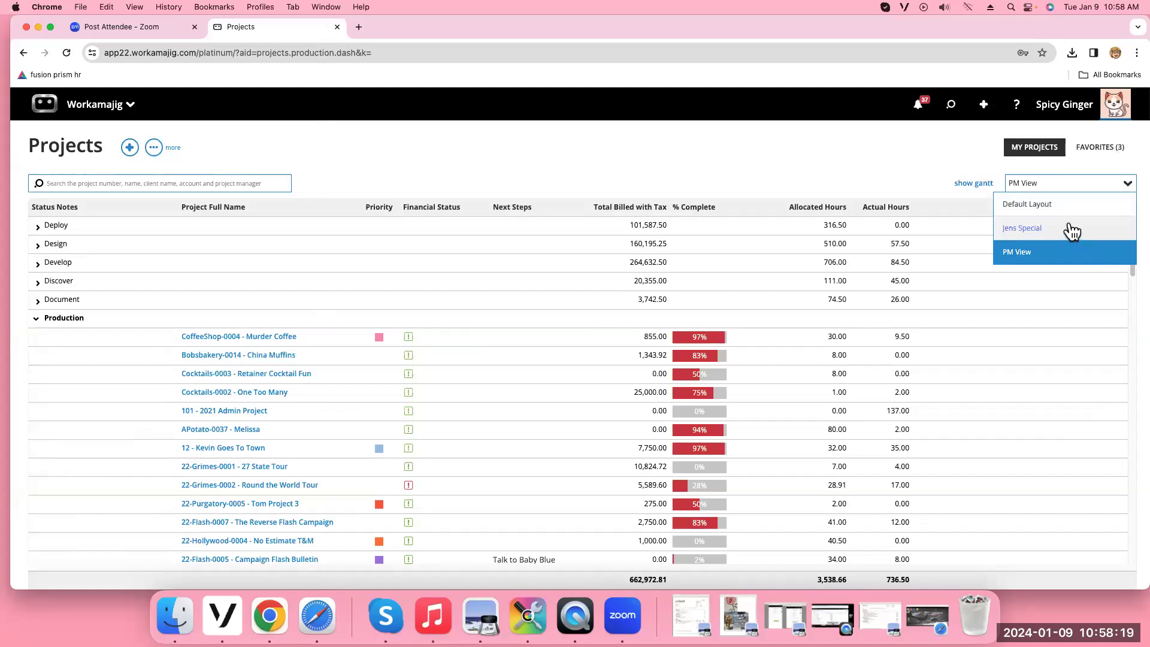
click(154, 148)
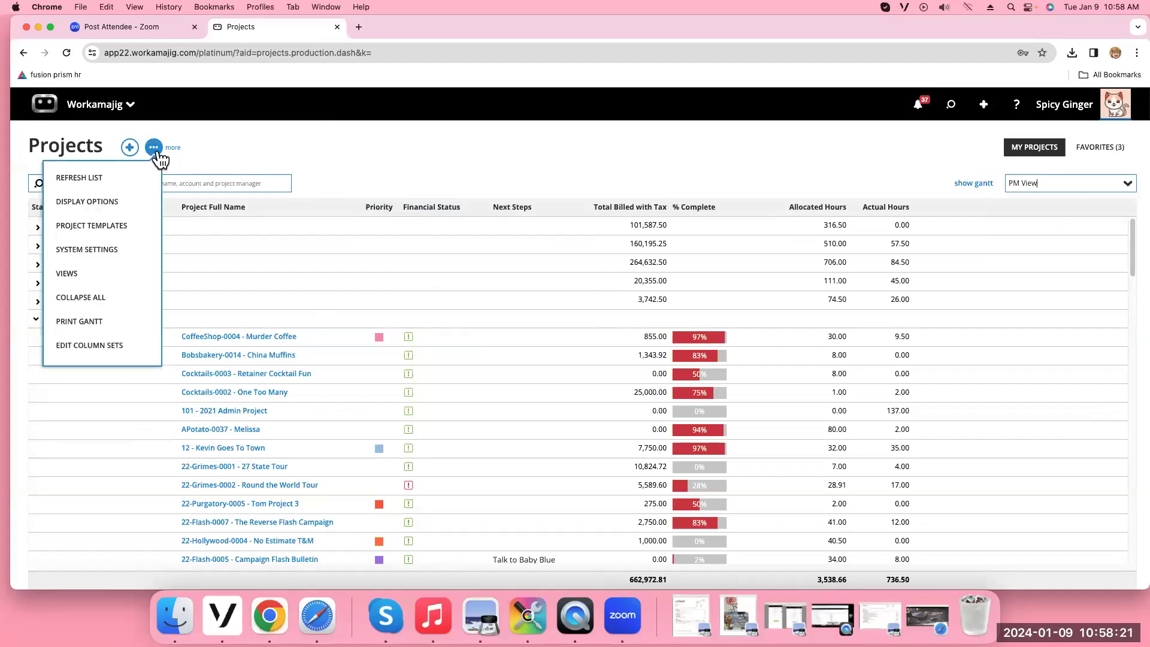
Add and save a new column set named 'Creative' in the column set editor
click(114, 350)
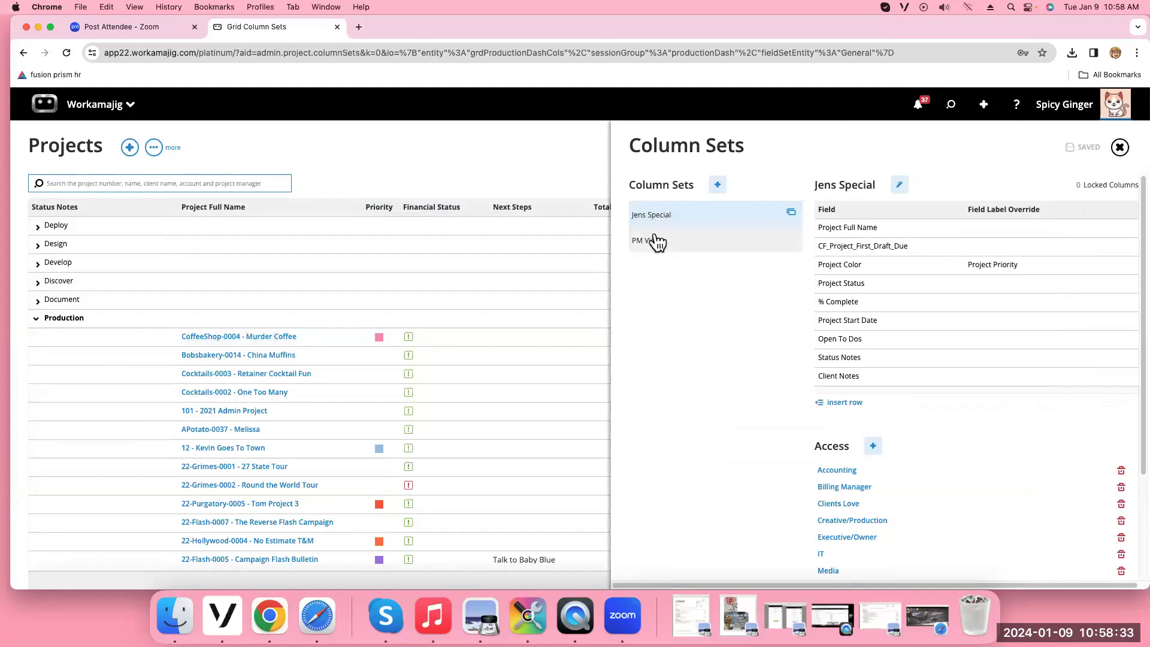
click(718, 186)
text(Creative)
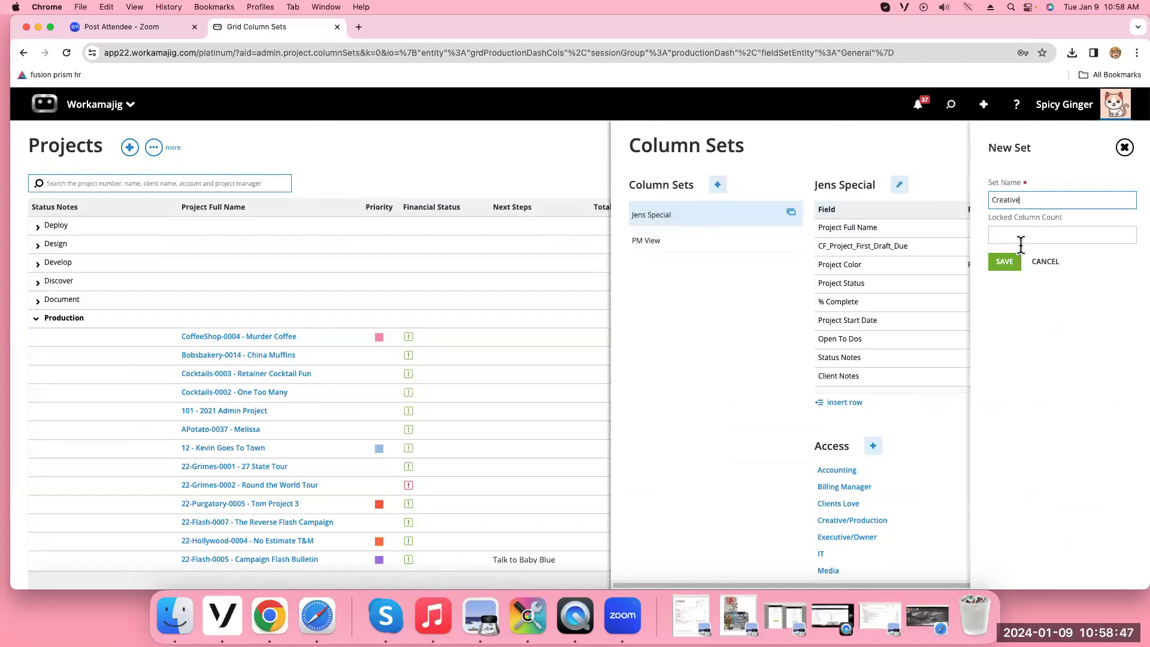
click(1005, 261)
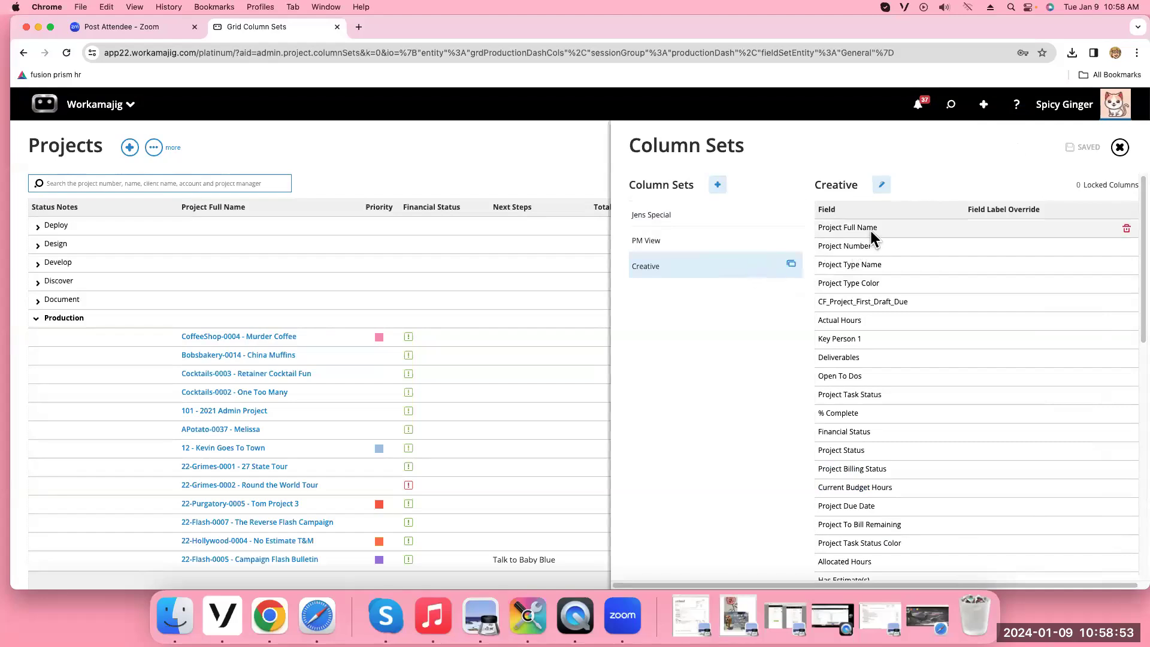
Remove Project Task Status Color, Project To Bill Remaining, Project Due Date and Current Budget Hours fields
scroll(899, 277, down, 10)
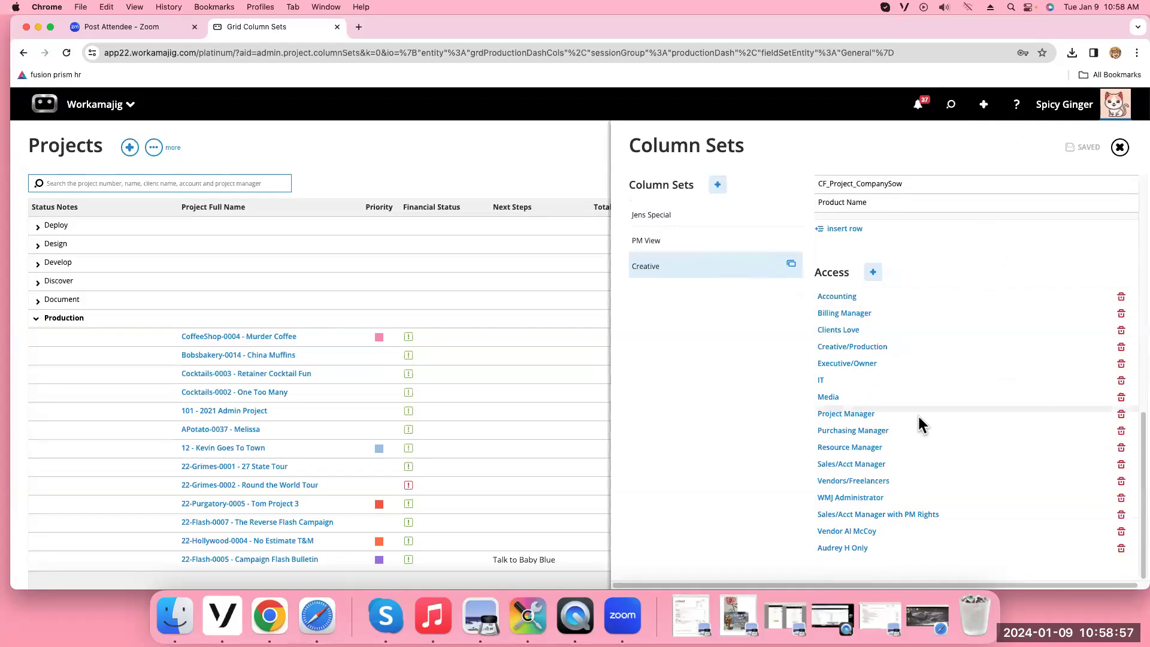
scroll(991, 323, up, 6)
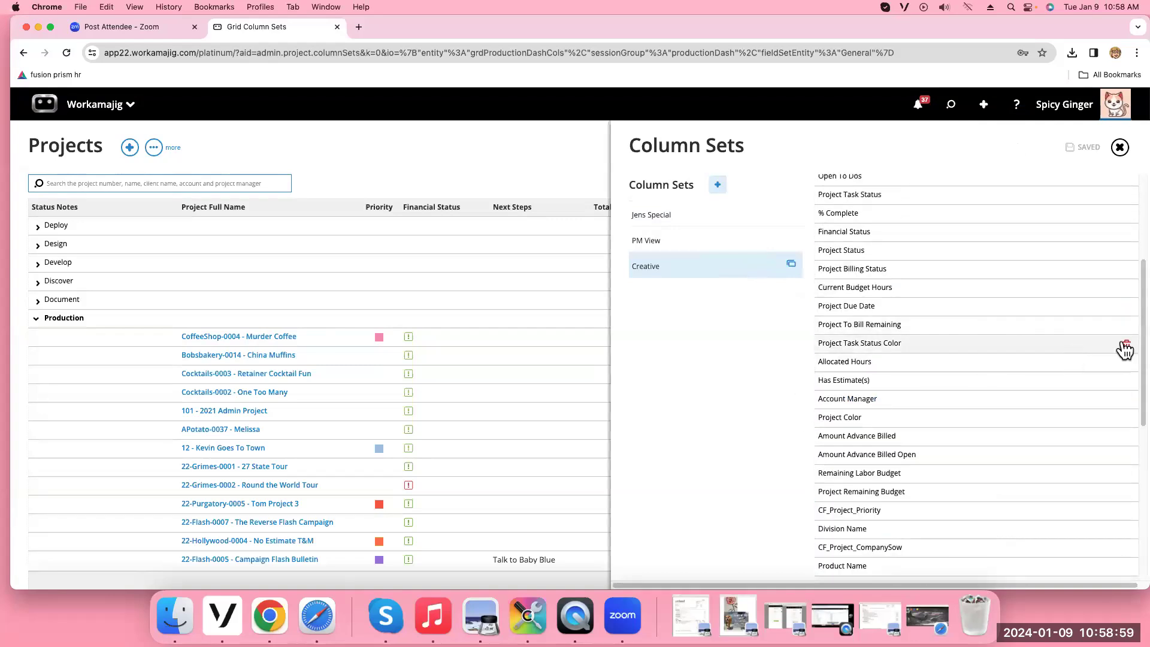
click(1126, 344)
click(1124, 324)
click(1125, 306)
click(1124, 291)
click(1110, 270)
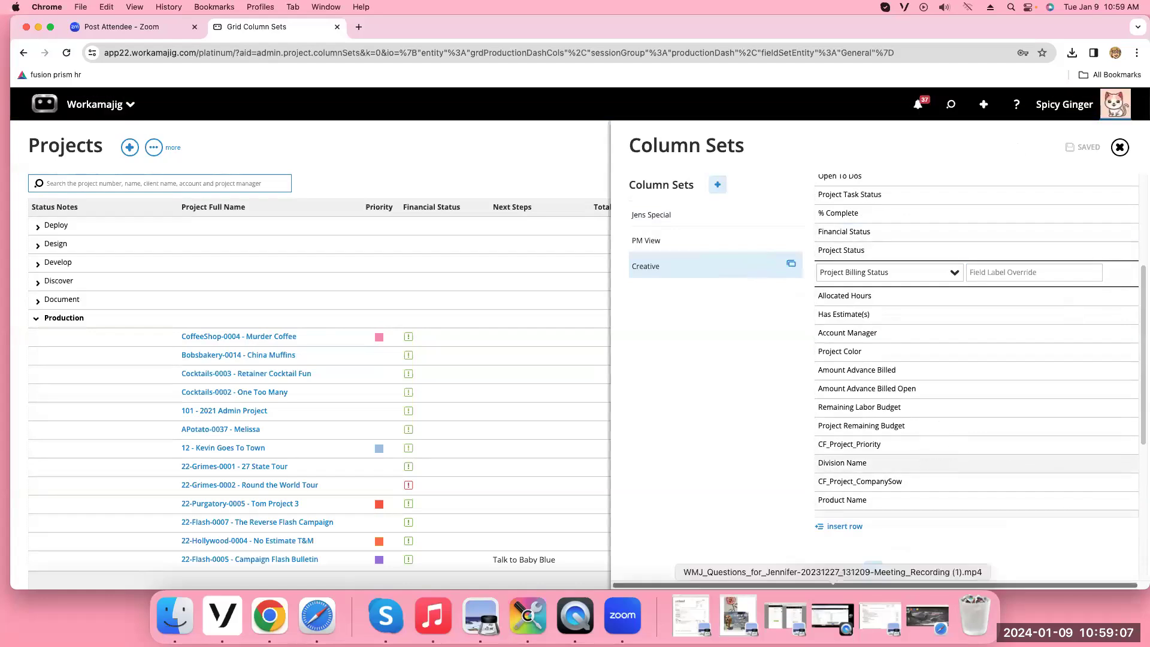
Remove budget, advance billing, custom, Division, Product, Account Manager, Color and Financial Status fields
click(1125, 389)
click(1125, 387)
click(1125, 384)
click(1126, 383)
click(1124, 381)
click(1127, 382)
click(1126, 380)
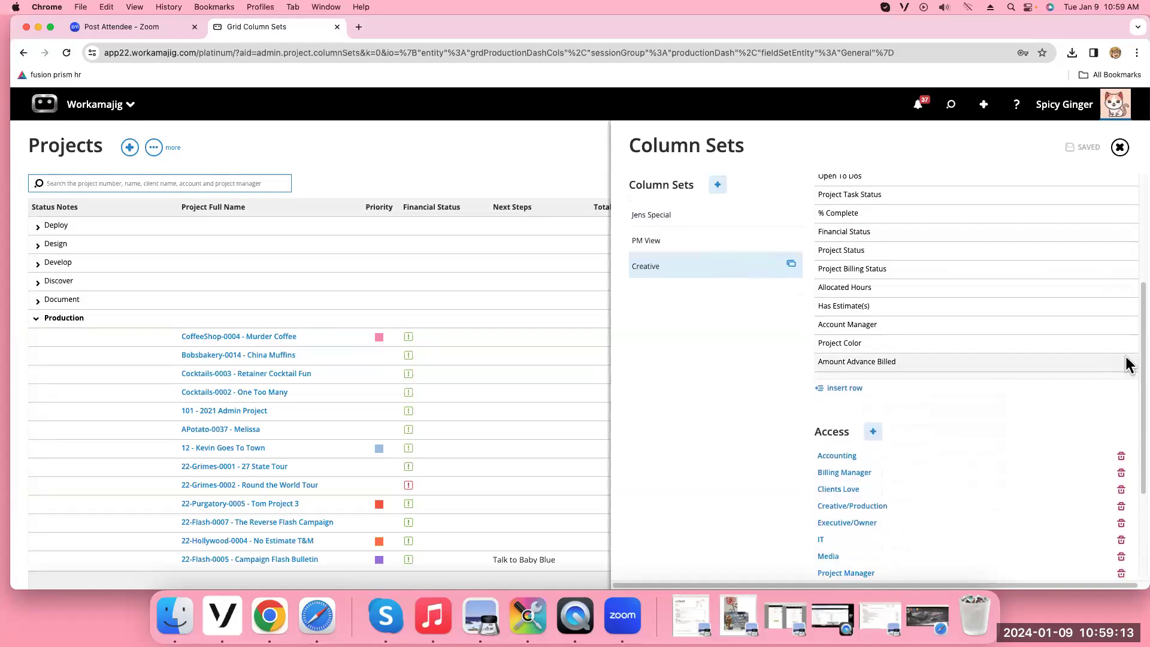
click(1124, 361)
click(1125, 326)
click(1126, 326)
click(1125, 269)
click(1126, 232)
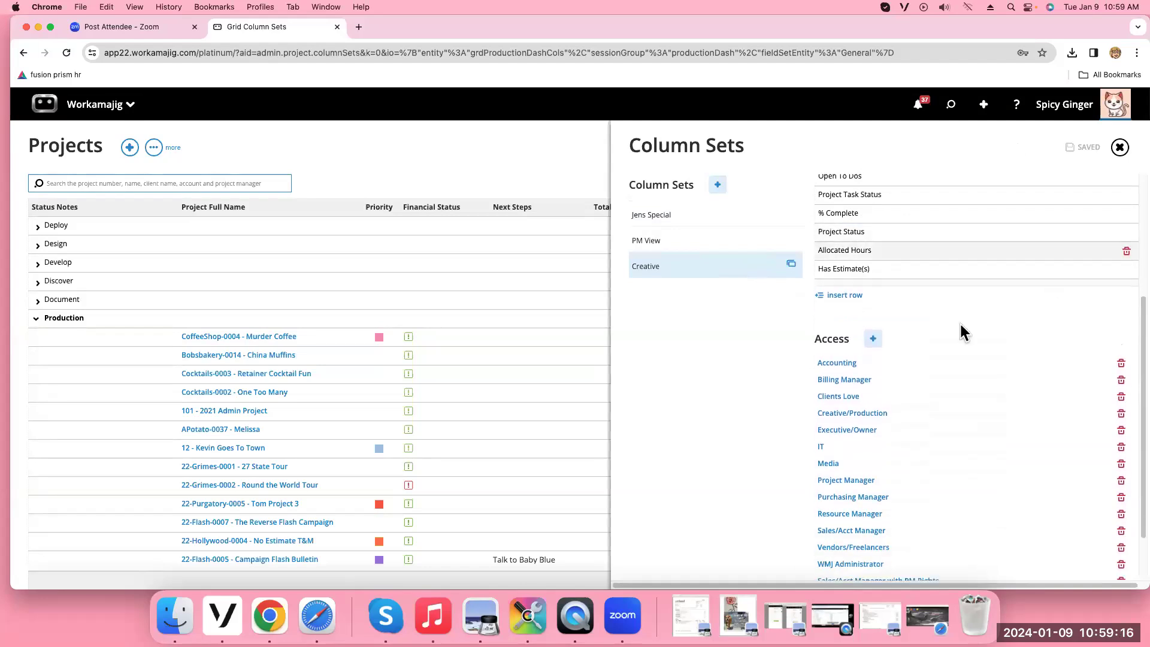
Revoke Accounting, Billing Manager, Clients Love, Creative/Production, Executive/Owner and IT access to Creative
click(873, 339)
click(1124, 147)
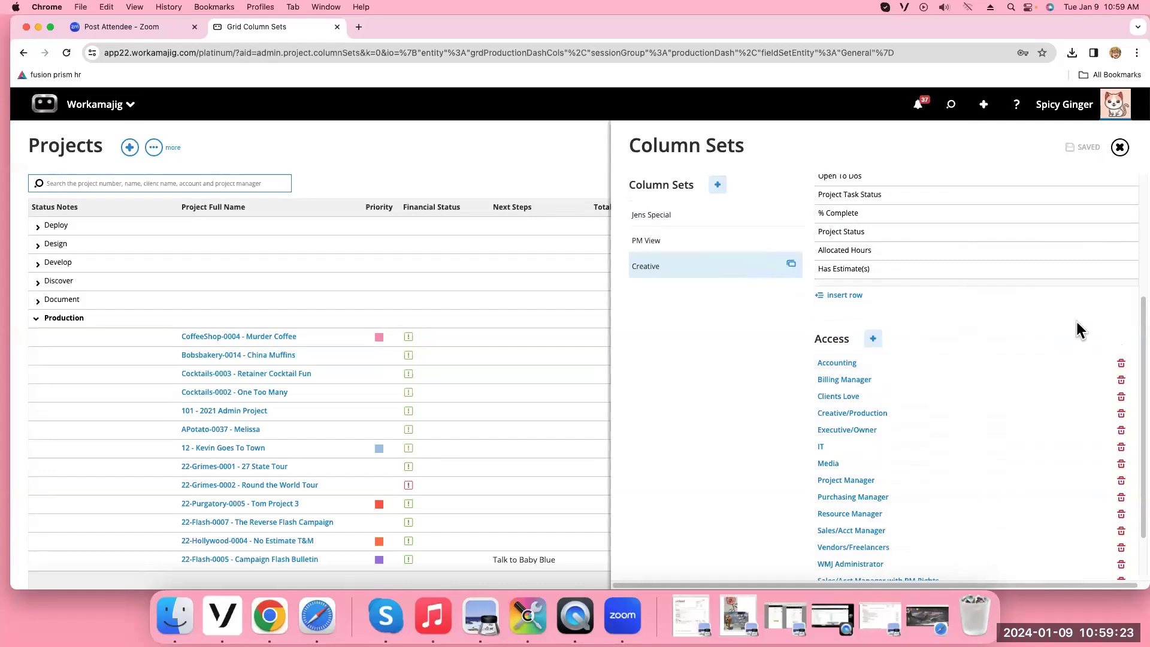
click(1121, 363)
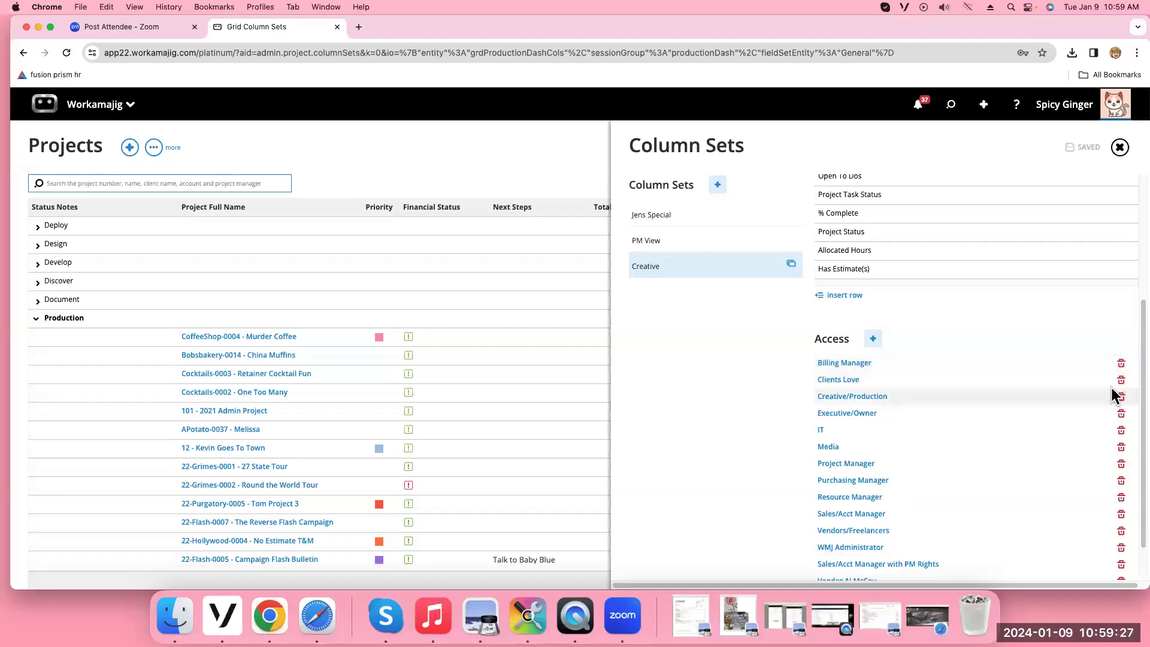
click(1120, 383)
click(1120, 365)
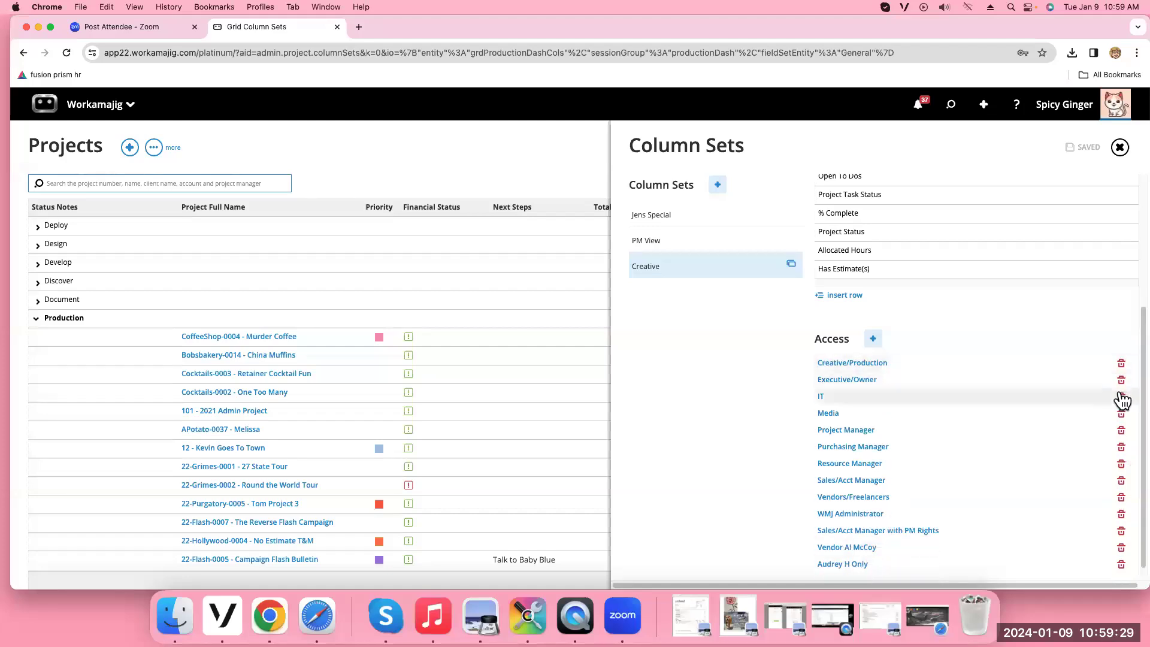
click(1120, 387)
click(1120, 386)
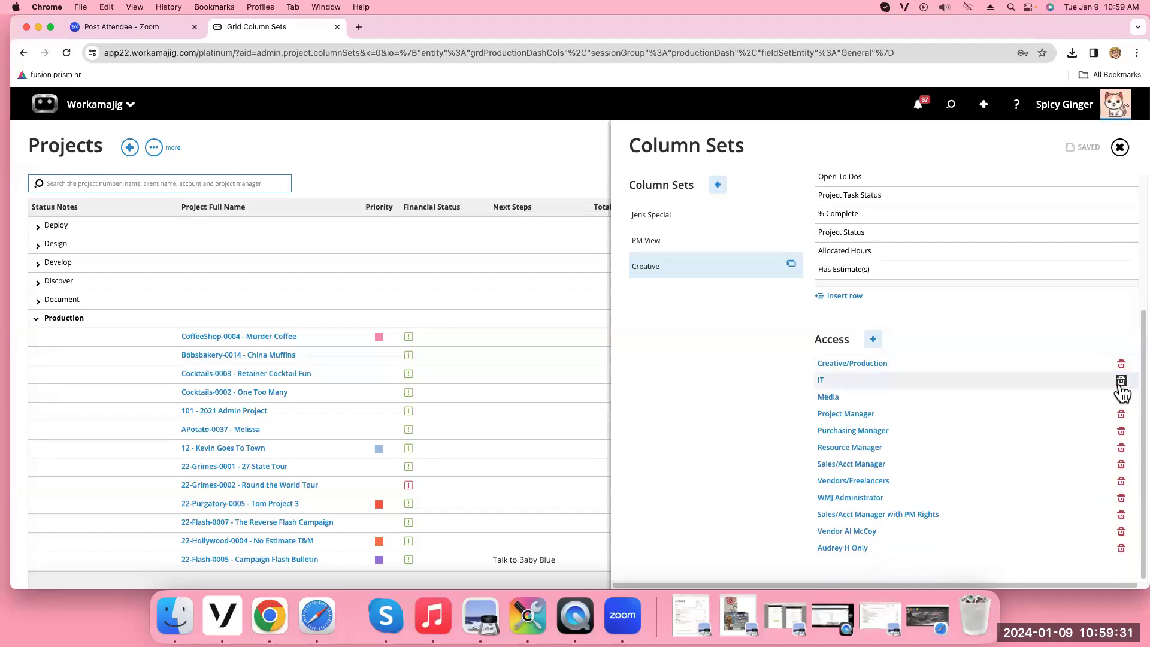
click(1119, 387)
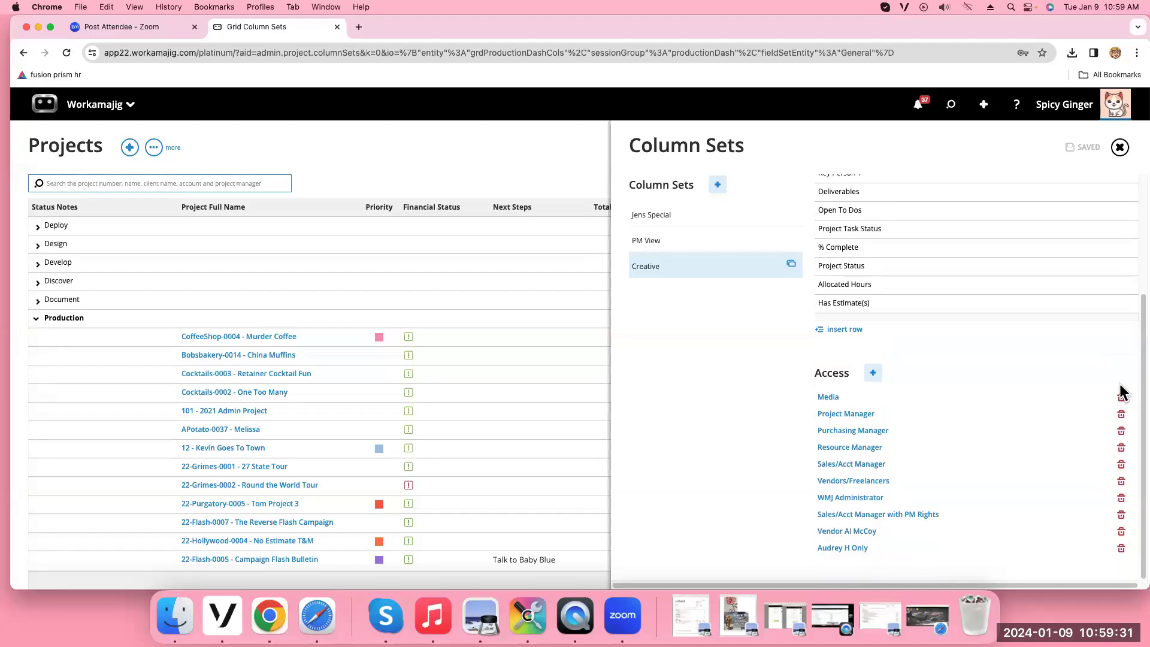
Grant Creative/Production access and drop the single-user, vendor and Vendors/Freelancers entries
click(873, 373)
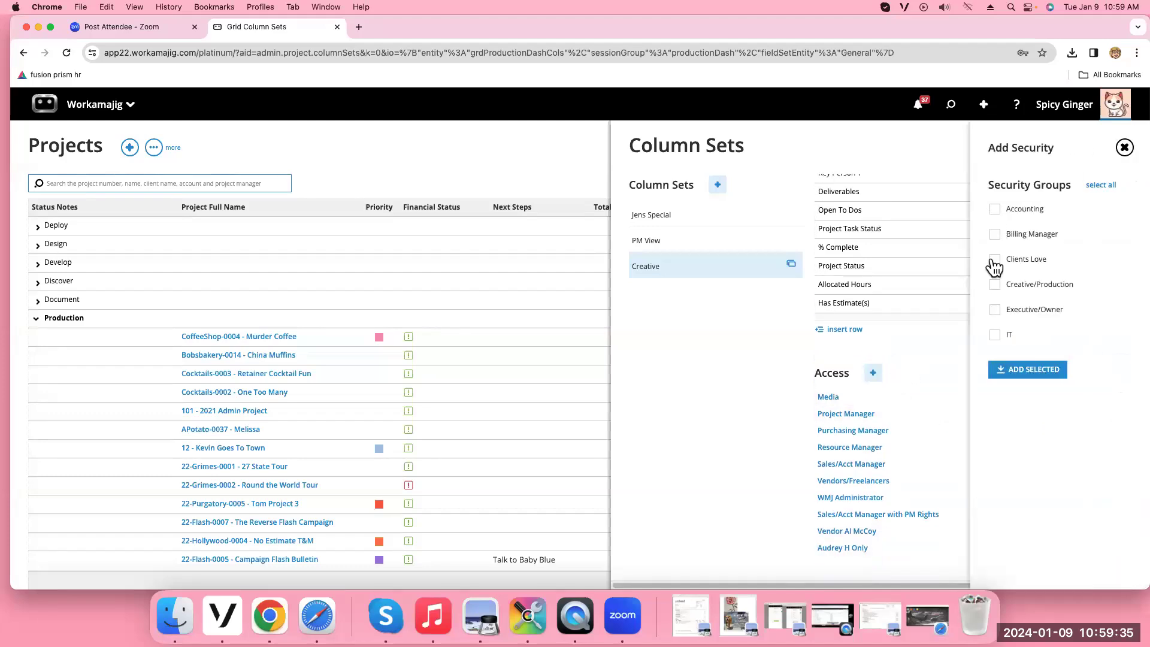
click(994, 284)
click(1034, 374)
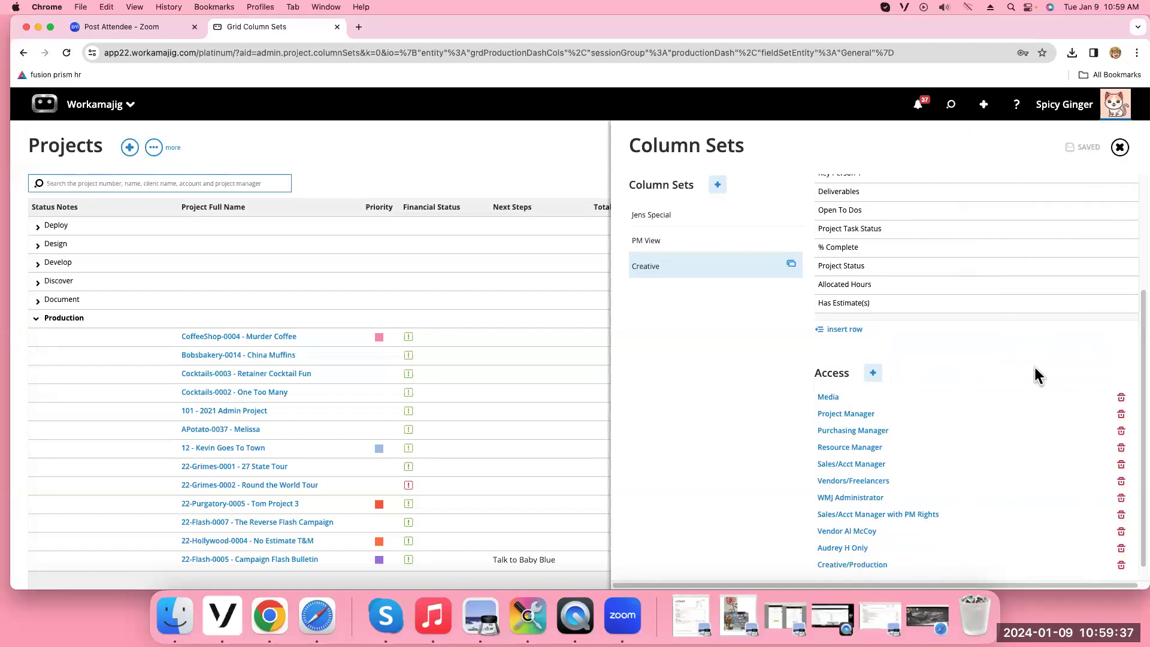
click(1121, 548)
click(1121, 535)
click(1117, 498)
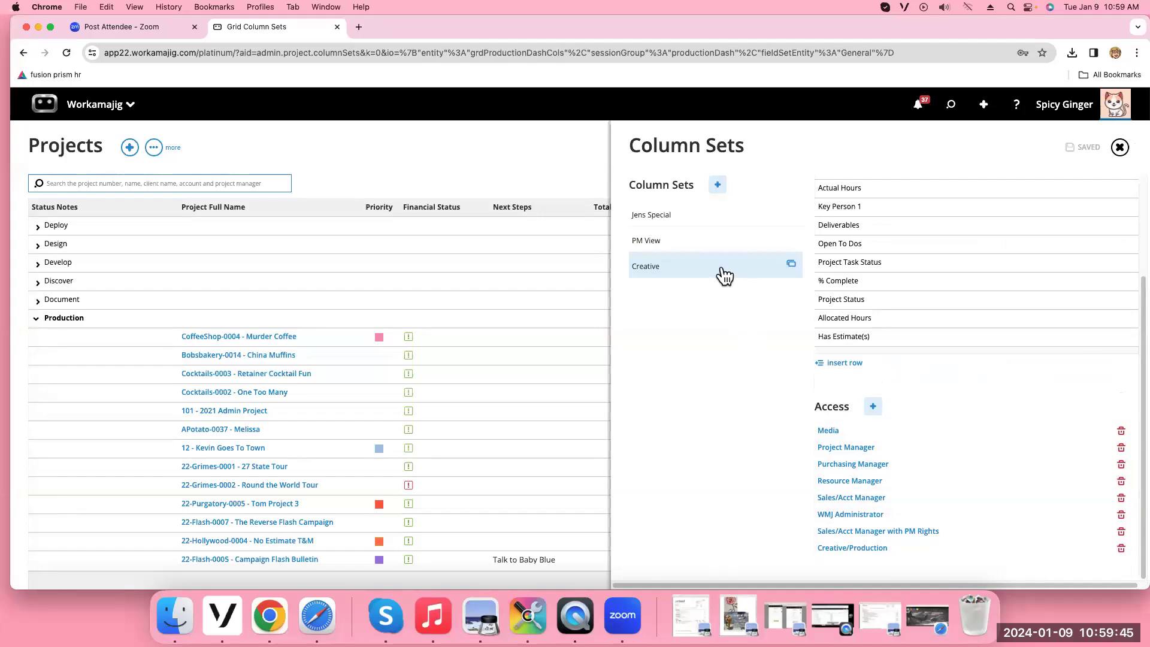
click(1119, 147)
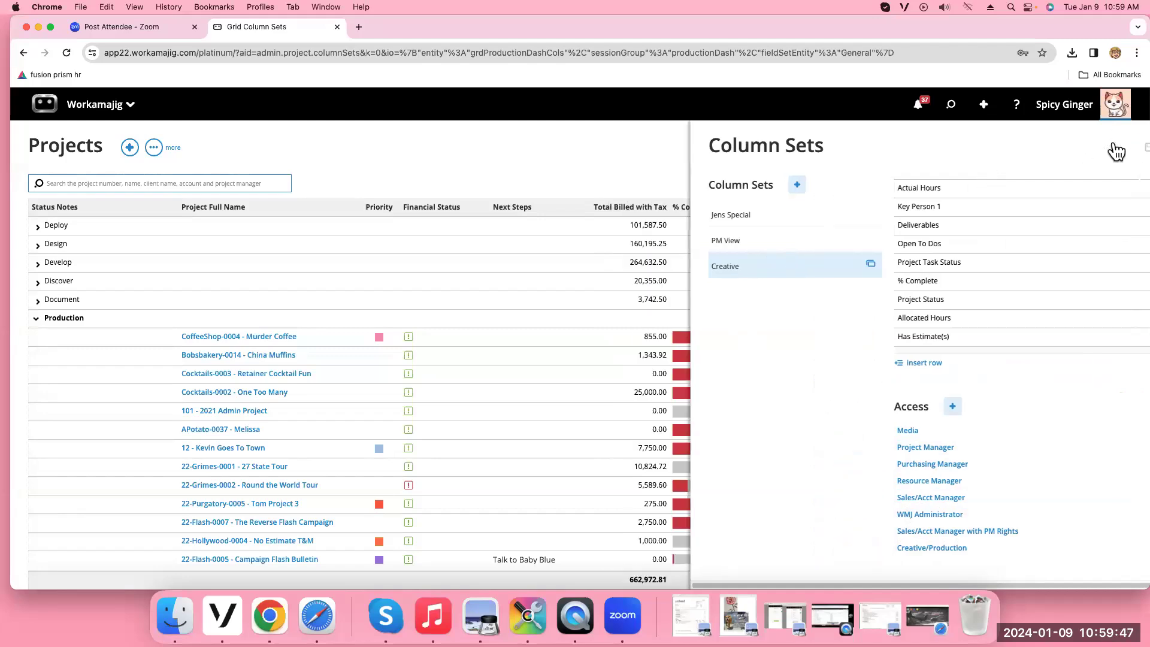
Apply the Creative layout to the Projects grid
click(1128, 184)
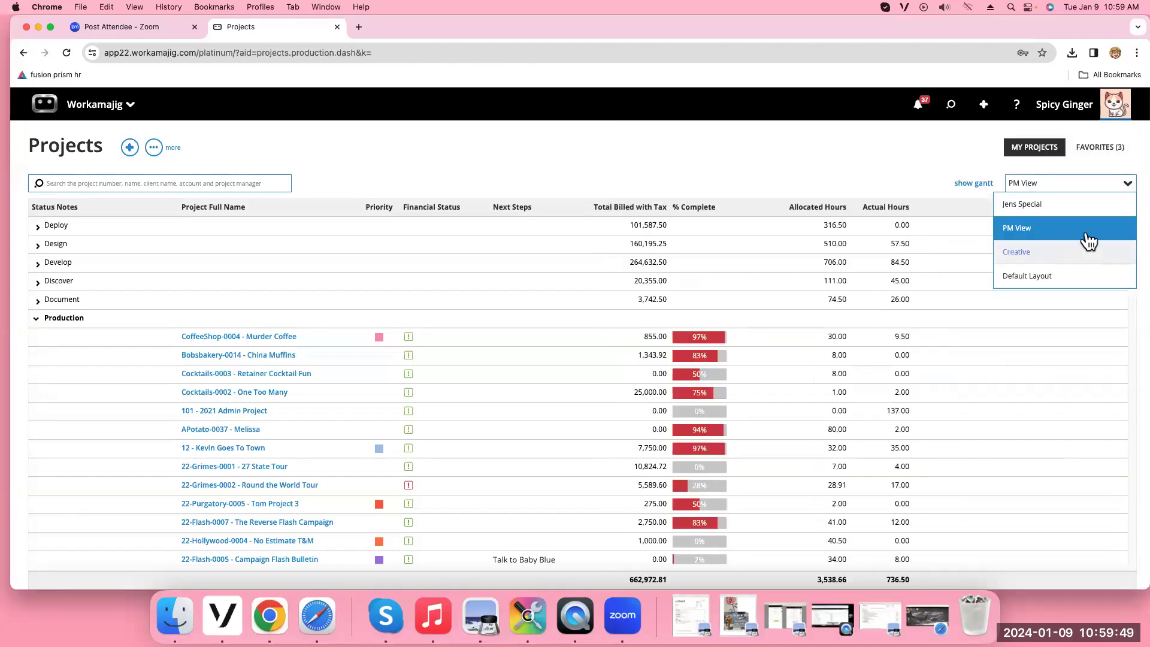
click(1058, 254)
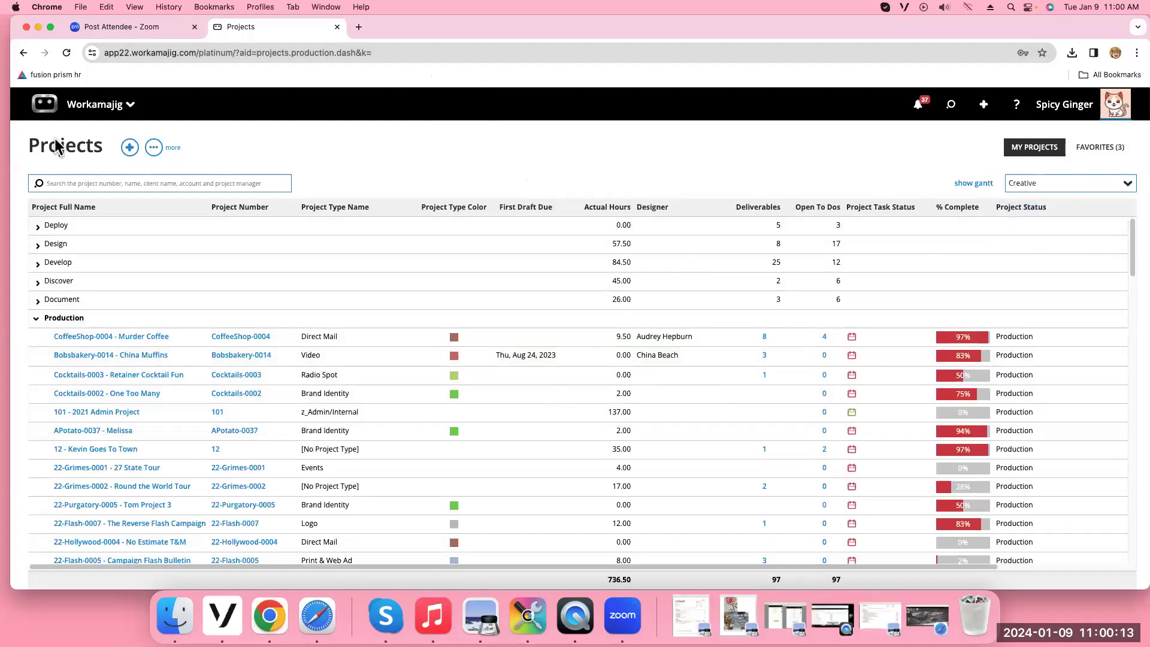
Review the Company Defaults My Projects Settings, close them, and bring up the projects list's 'more' menu
click(154, 148)
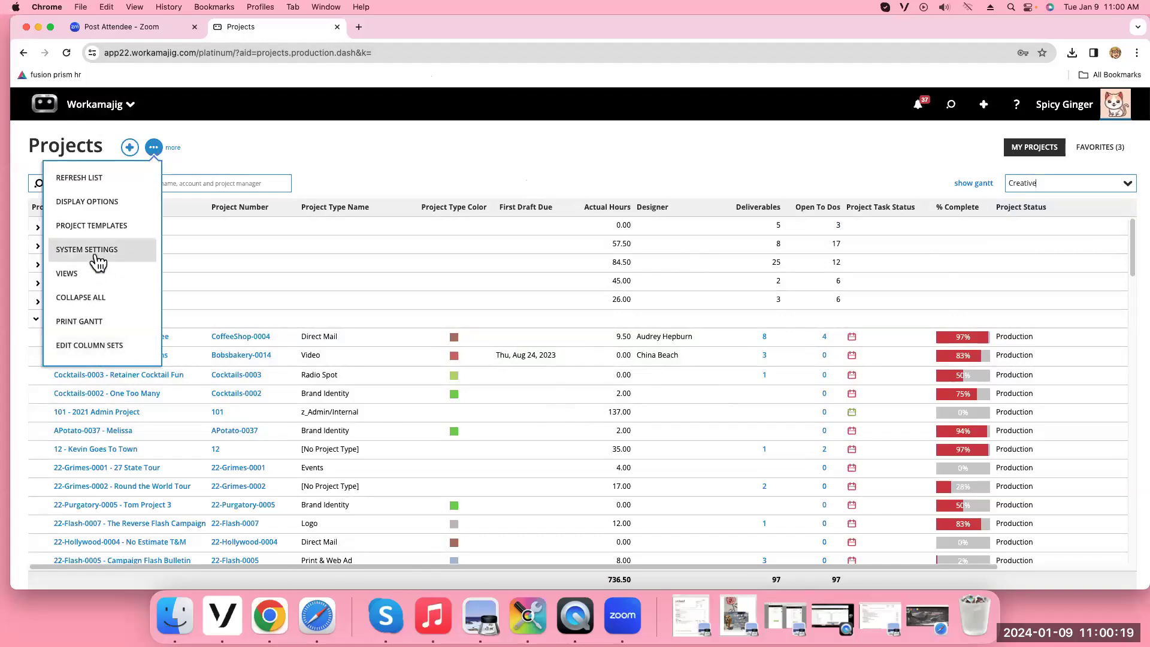
click(95, 252)
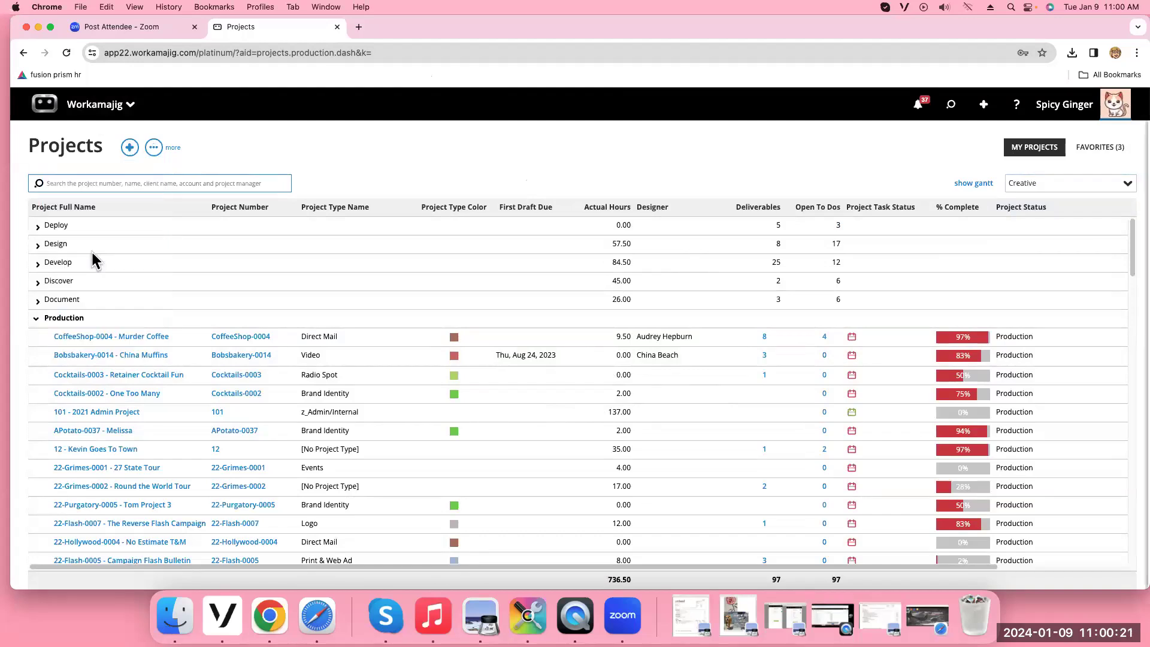
scroll(1063, 233, down, 5)
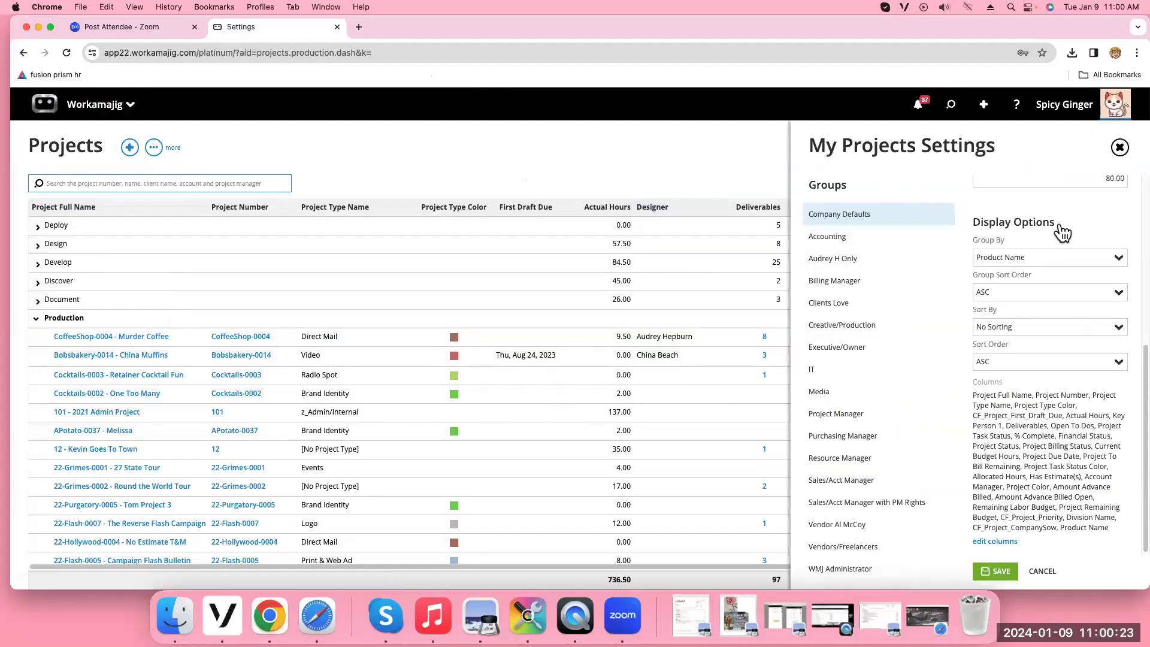
scroll(1087, 371, up, 3)
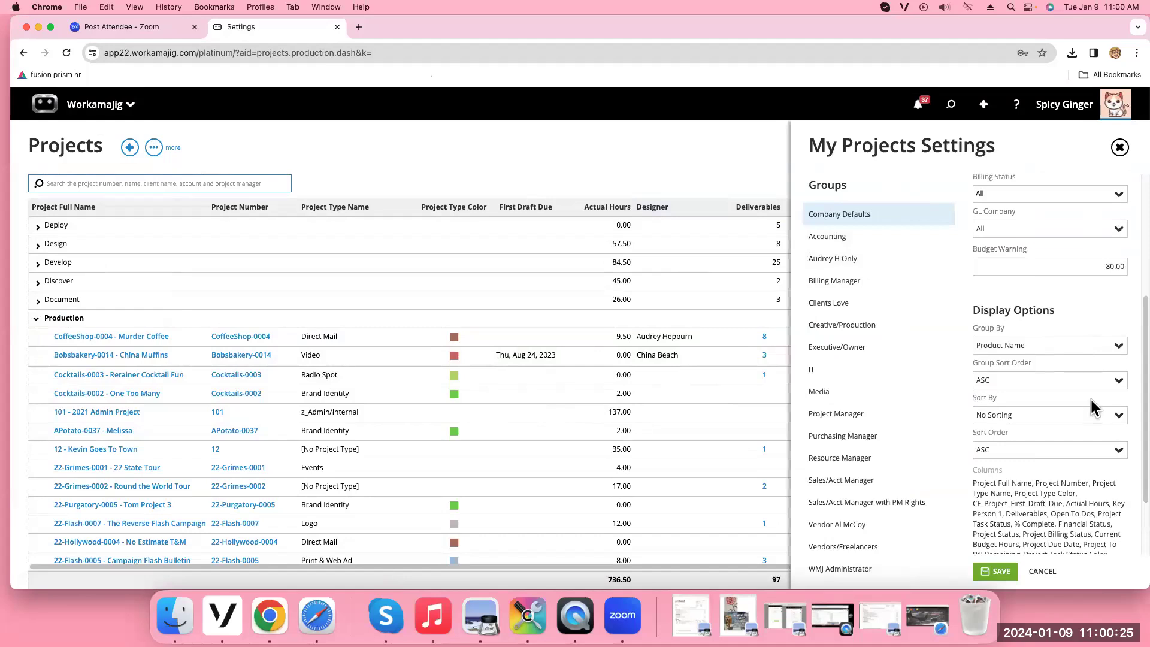
scroll(1094, 407, up, 3)
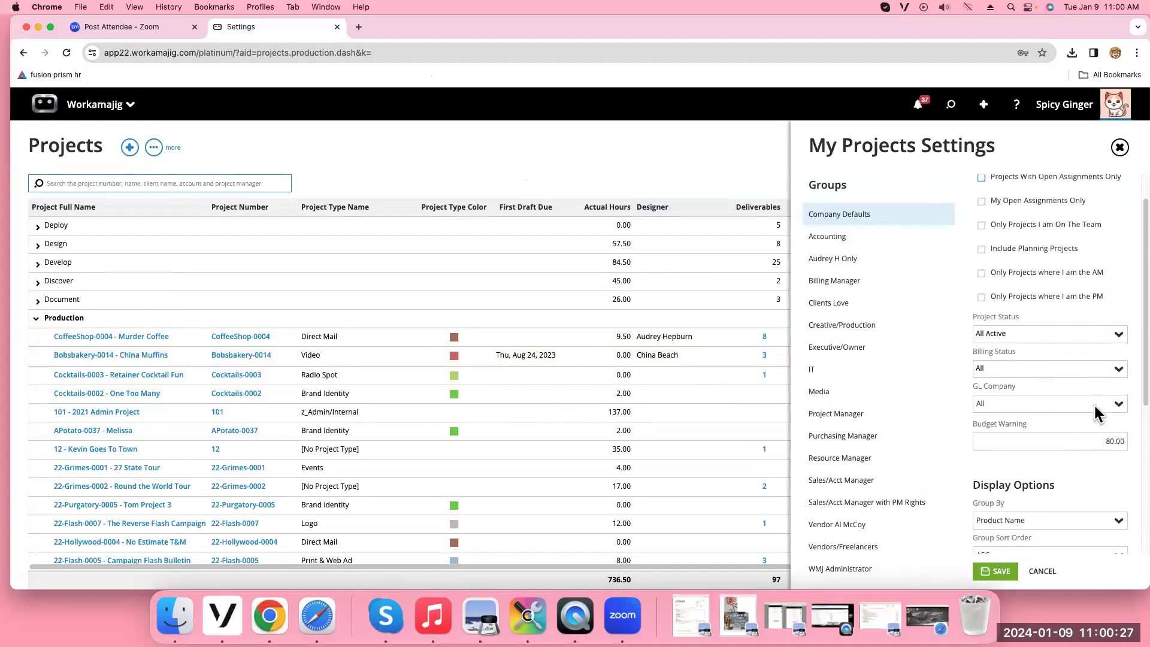
scroll(1088, 386, up, 1)
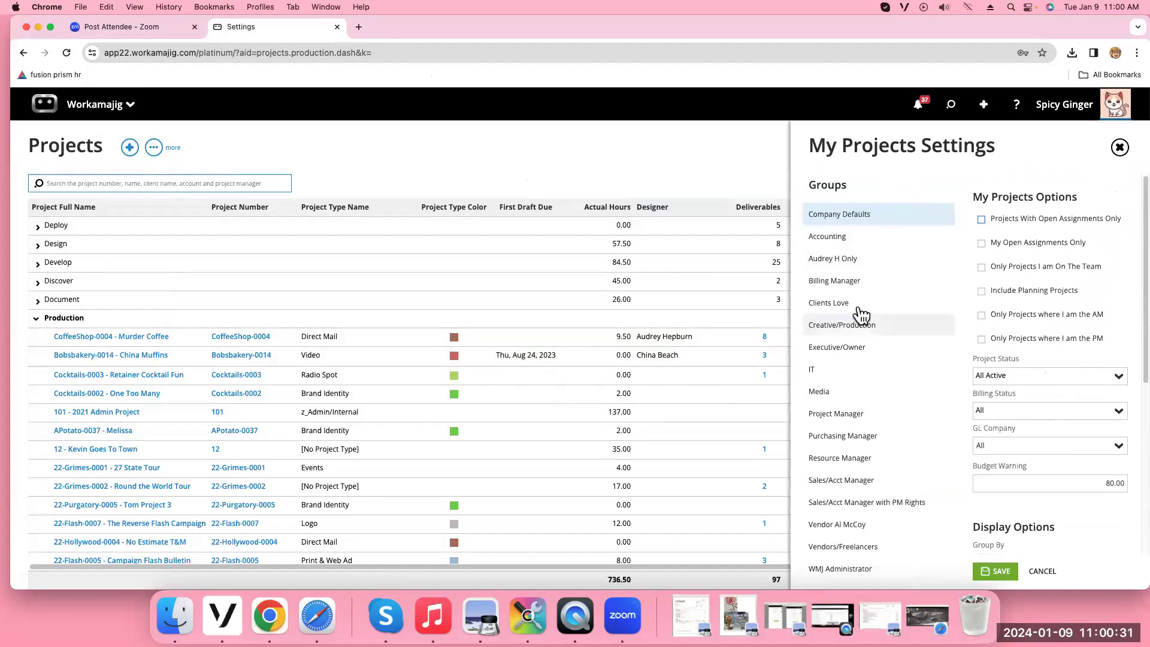
click(157, 150)
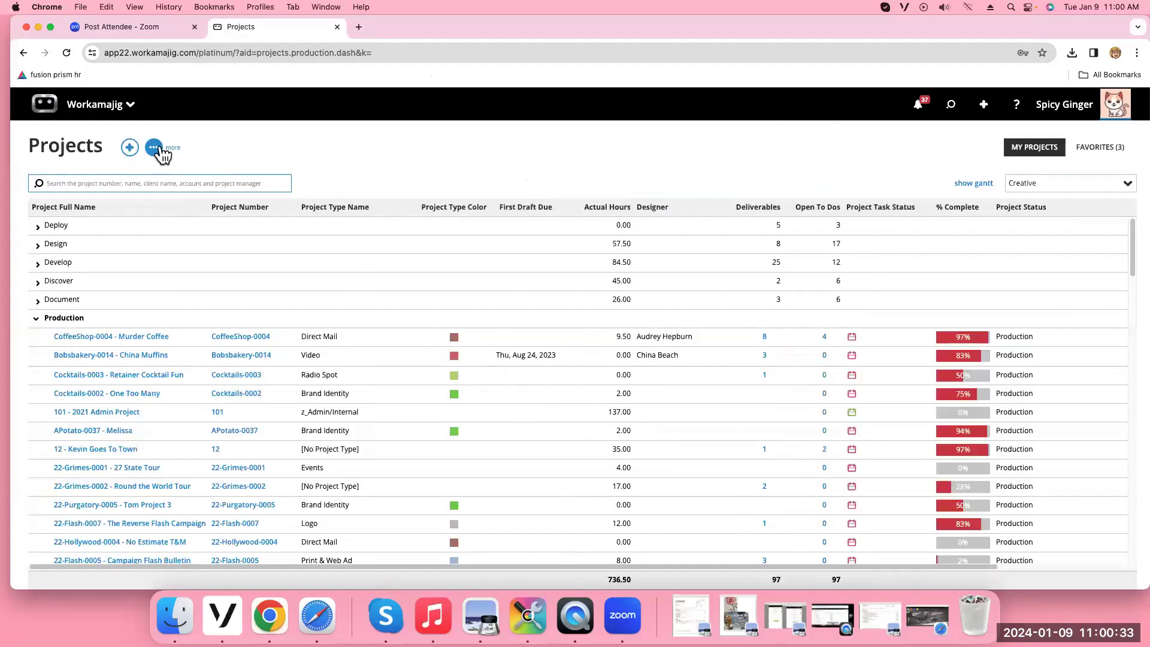
click(155, 148)
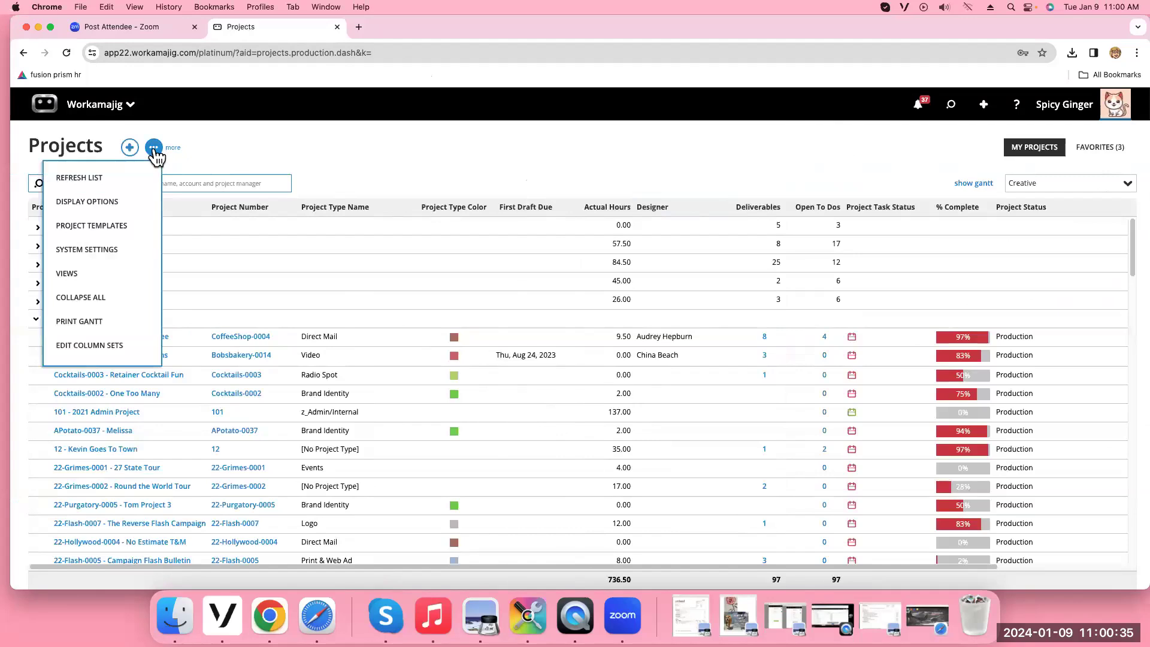
Show the projects list's Display Options, grouped by Project Status and sorted by Project Due Date
click(90, 204)
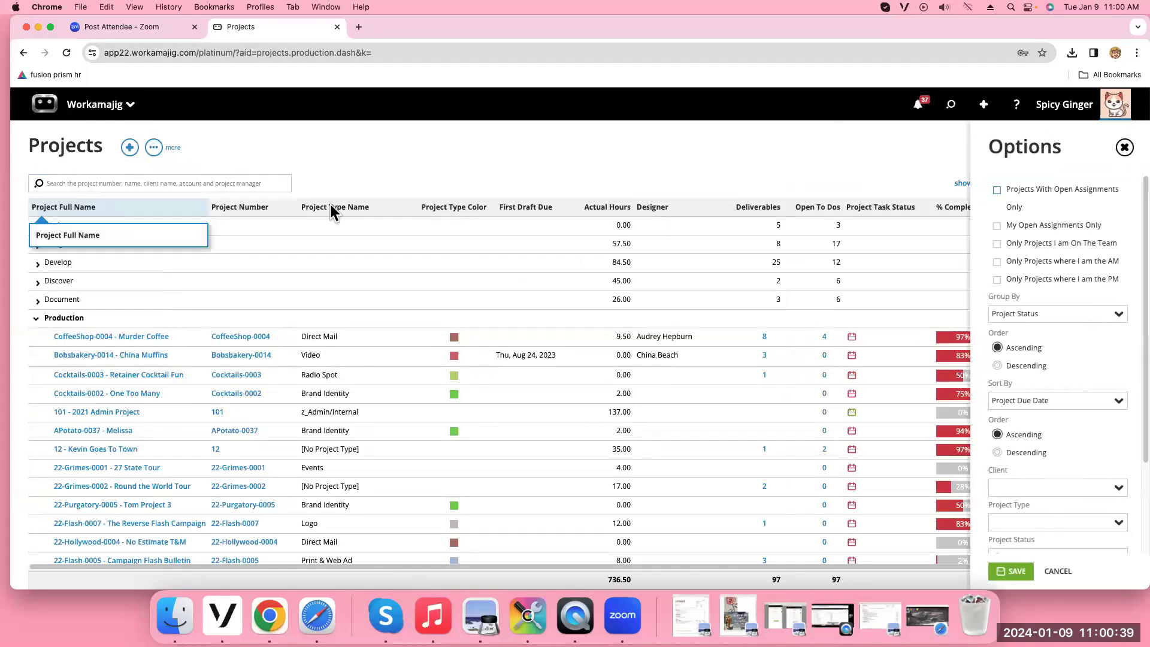
scroll(1111, 289, down, 2)
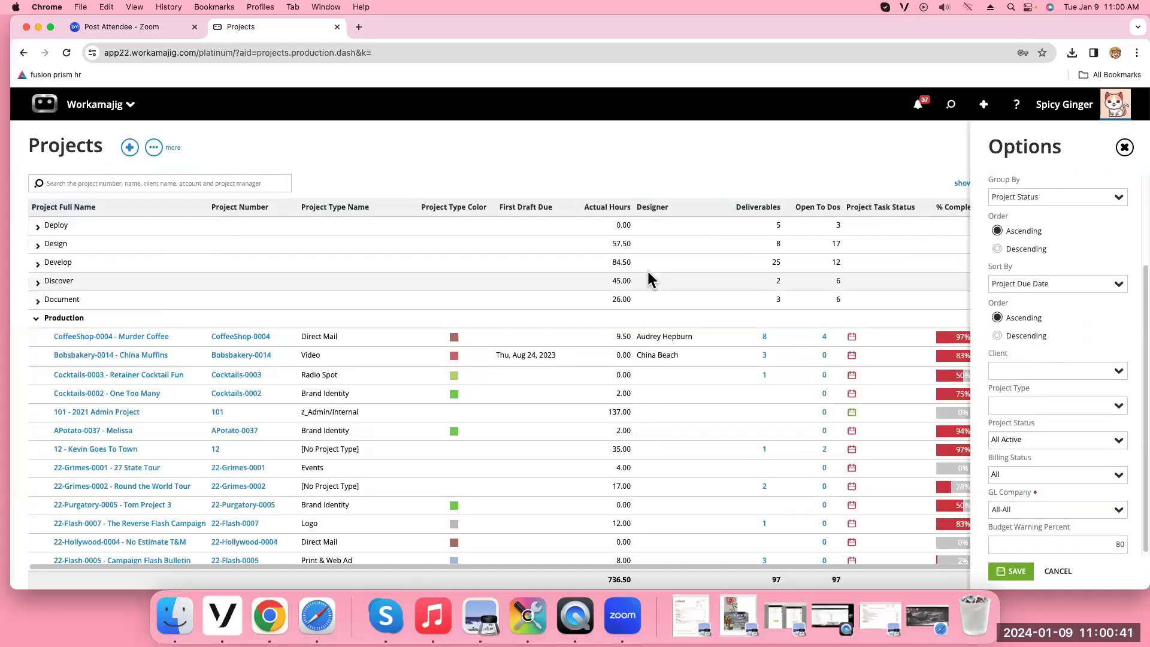
click(153, 149)
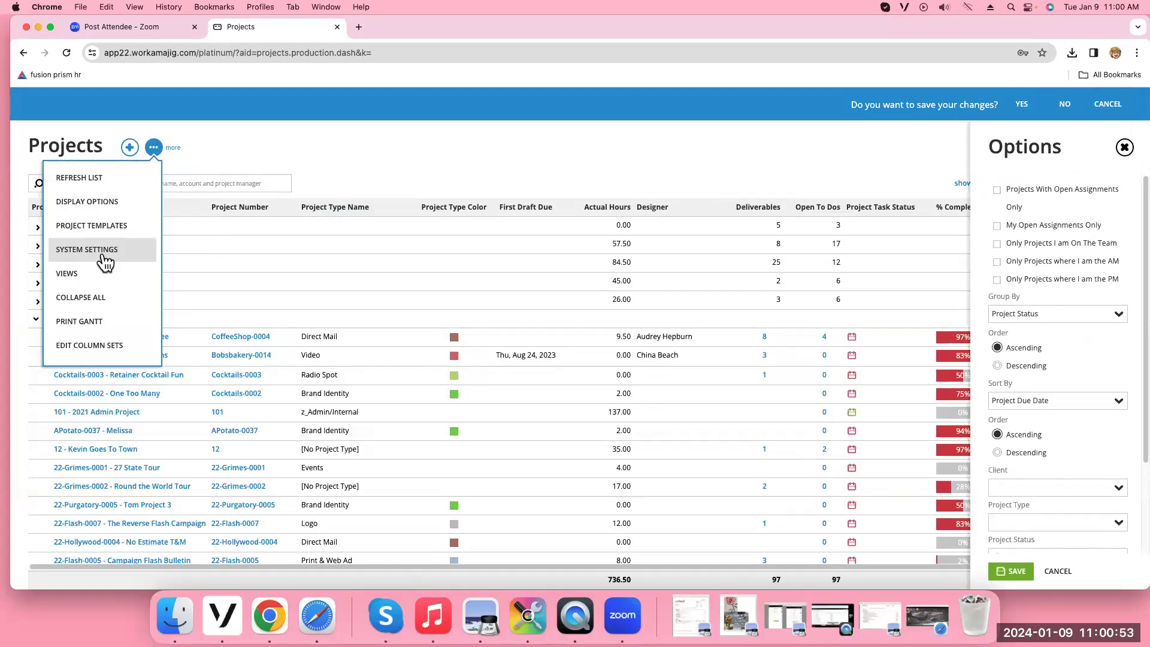
Open System Settings, then reopen Projects through Project Manager in the app launcher
click(105, 262)
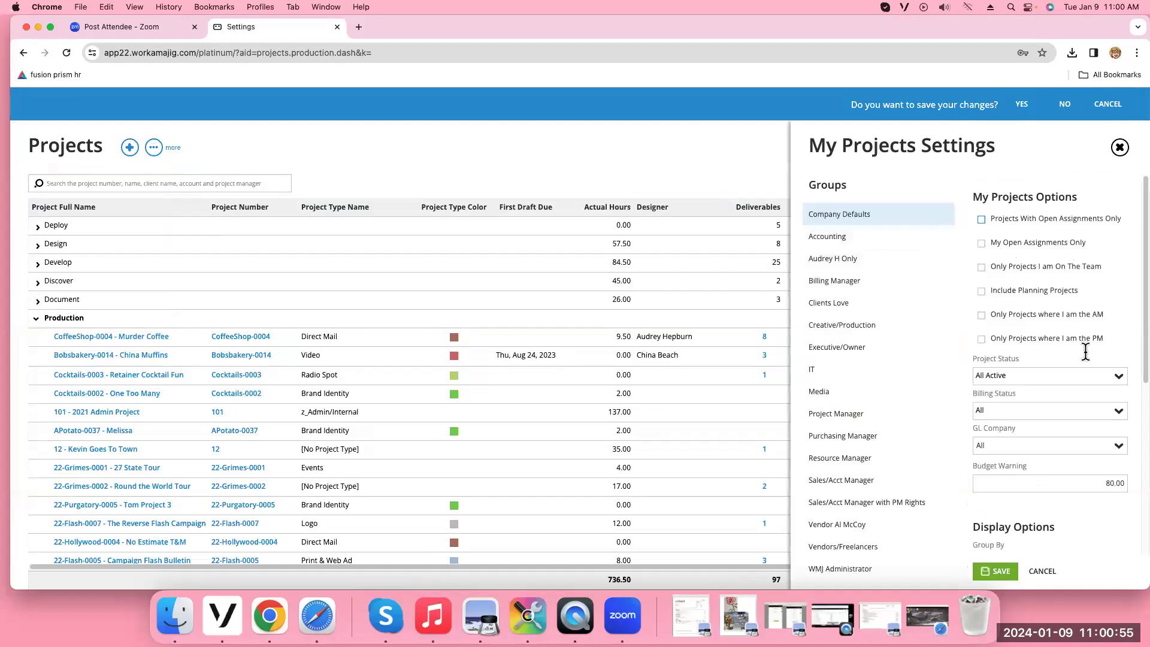
scroll(1049, 336, down, 5)
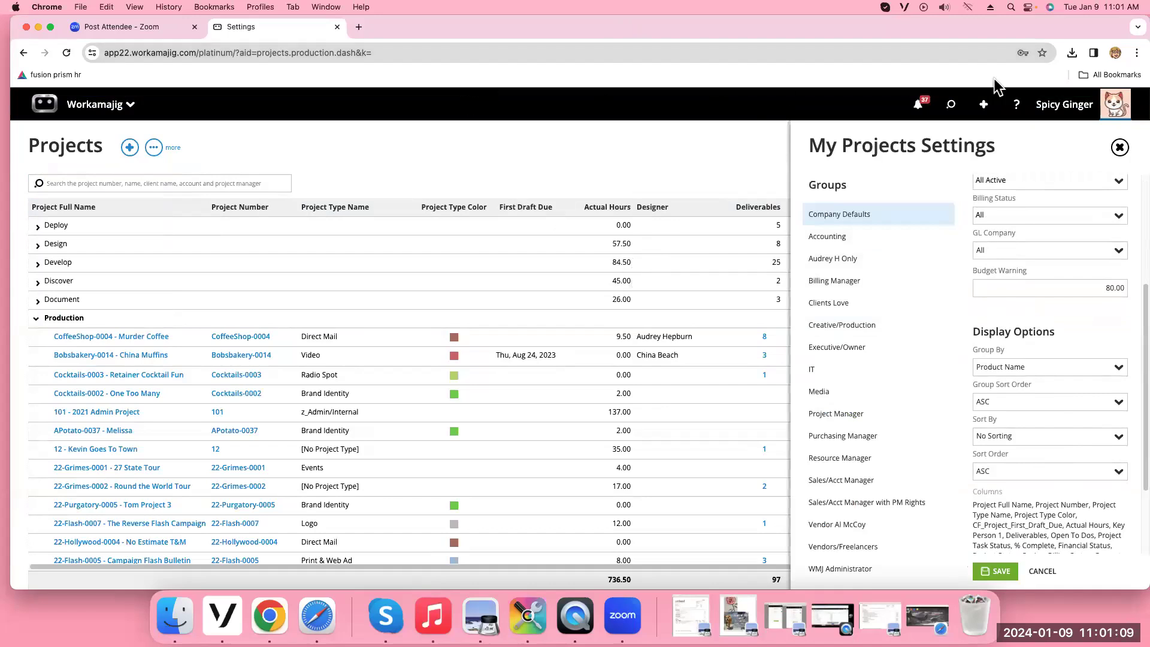
click(98, 109)
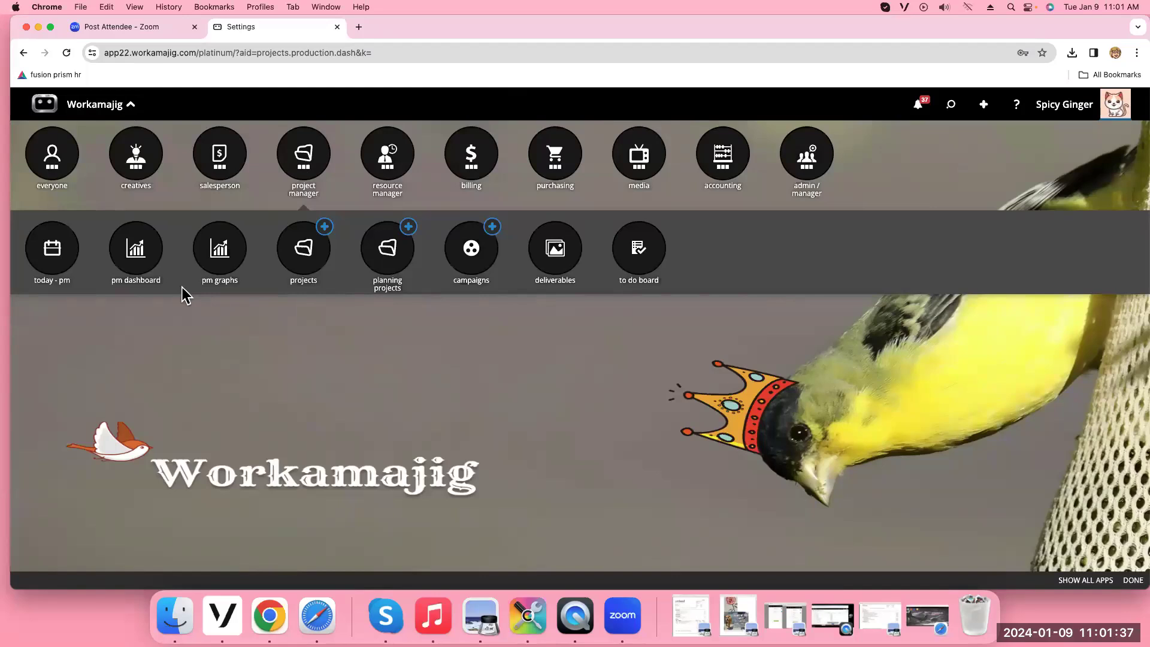
click(301, 179)
click(301, 179)
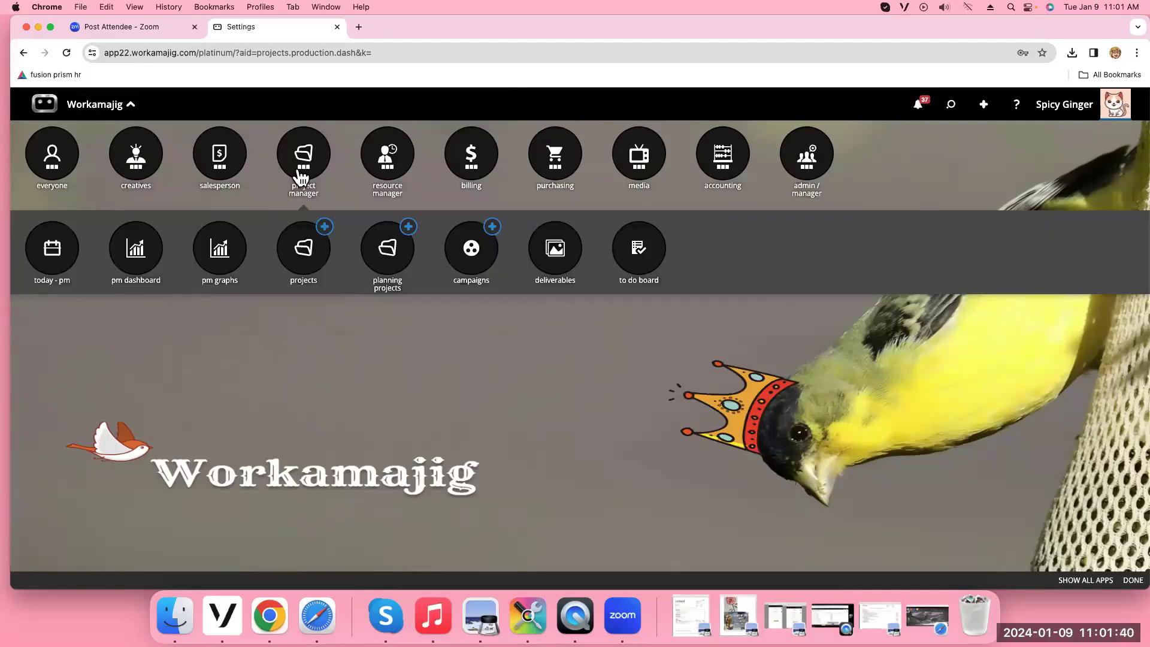
click(303, 263)
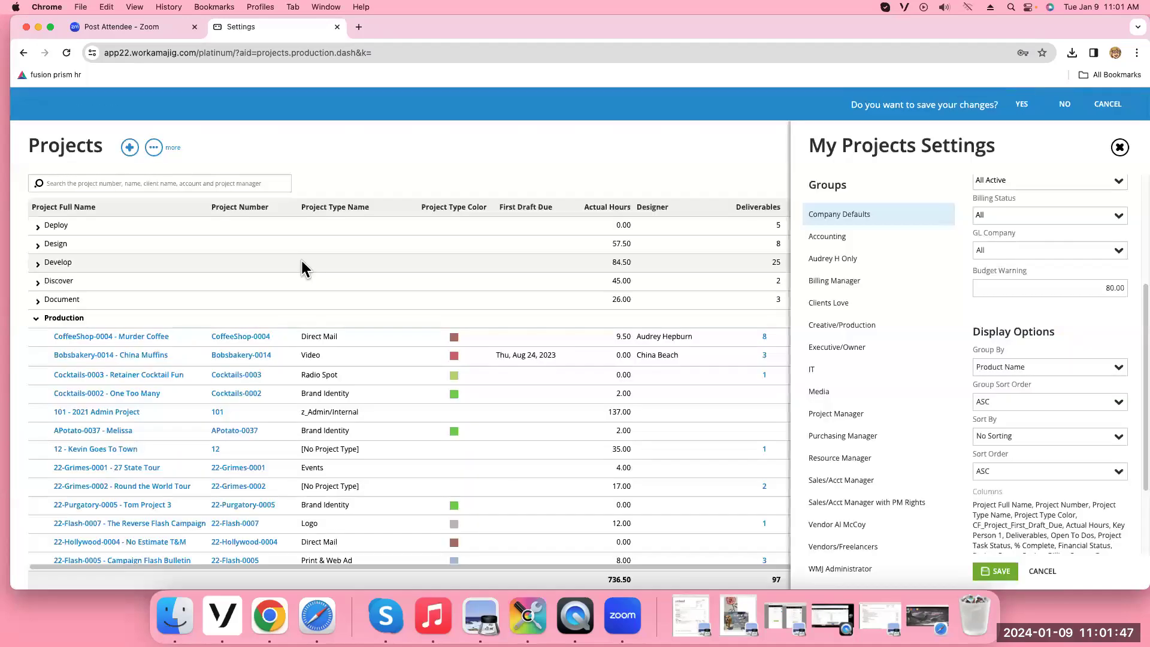
Answer NO to the save-changes prompt, returning to the status-grouped Projects list
click(1065, 106)
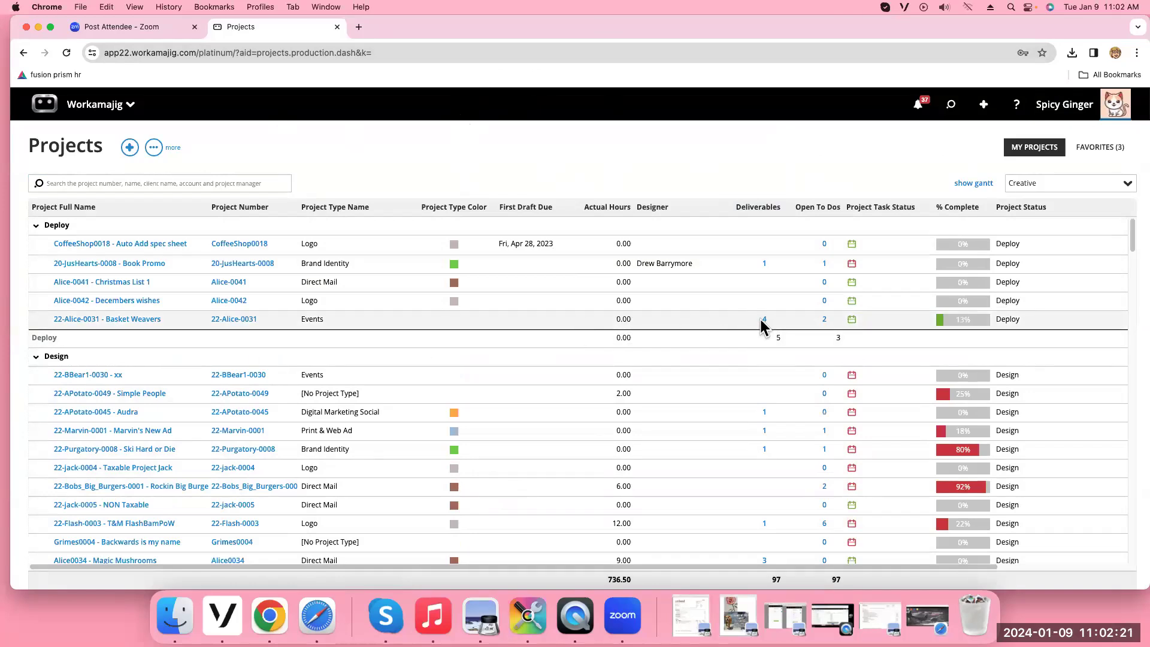
click(764, 319)
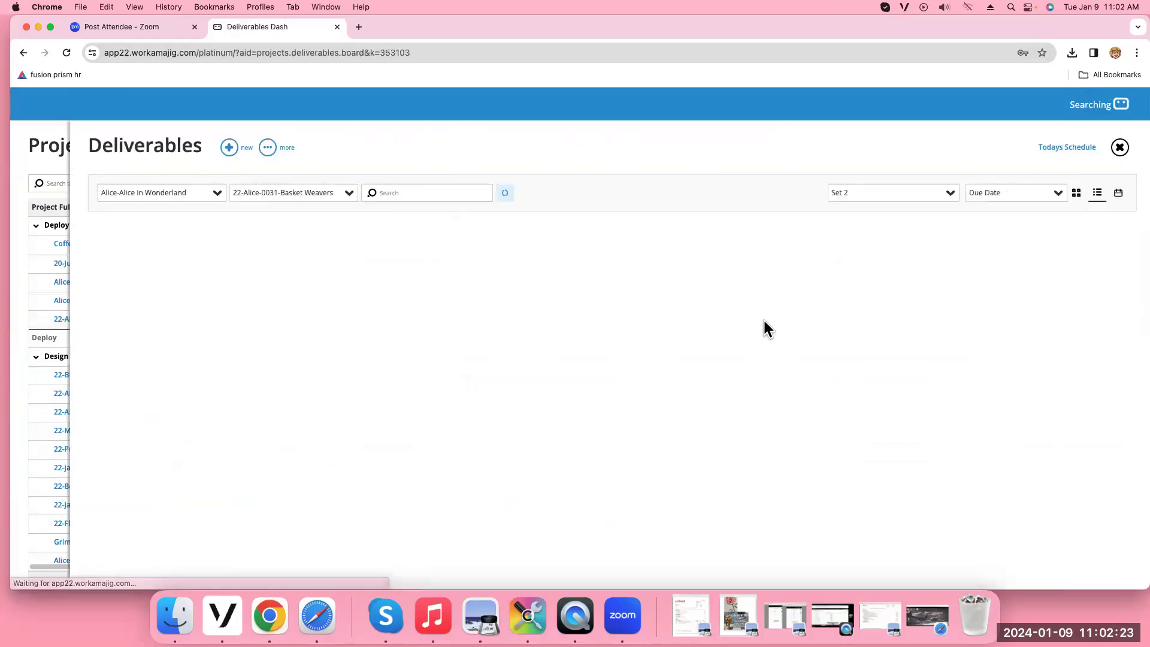
click(1119, 152)
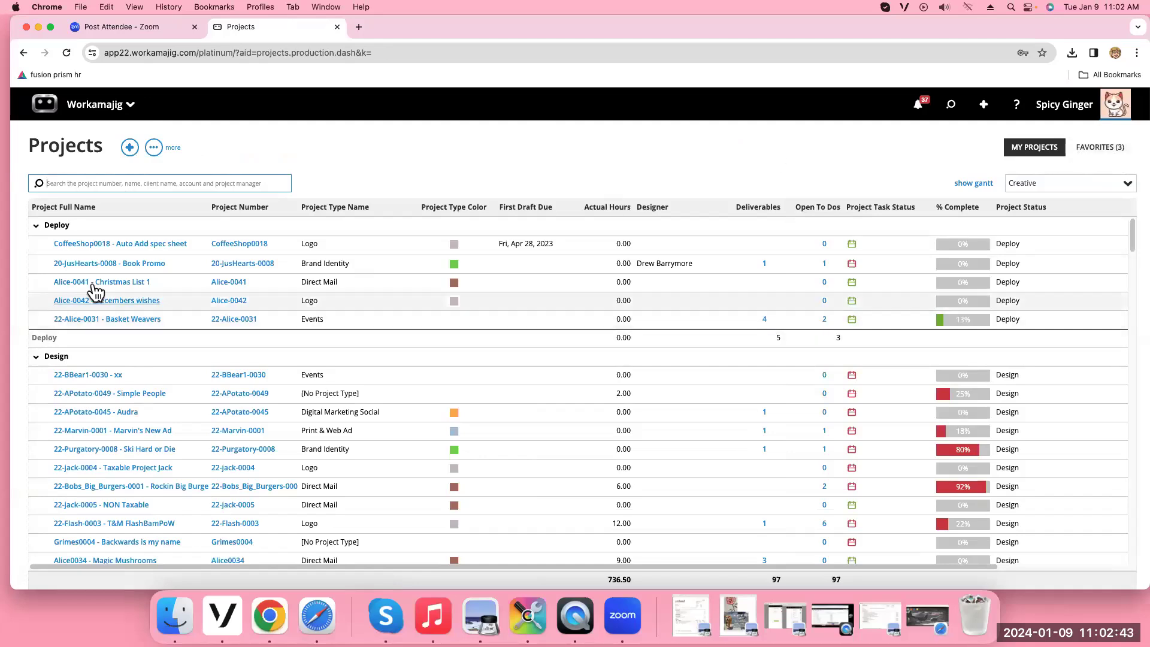
Open the 20-JusHearts-0008 Book Promo dashboard and briefly check its dashboard settings
click(130, 264)
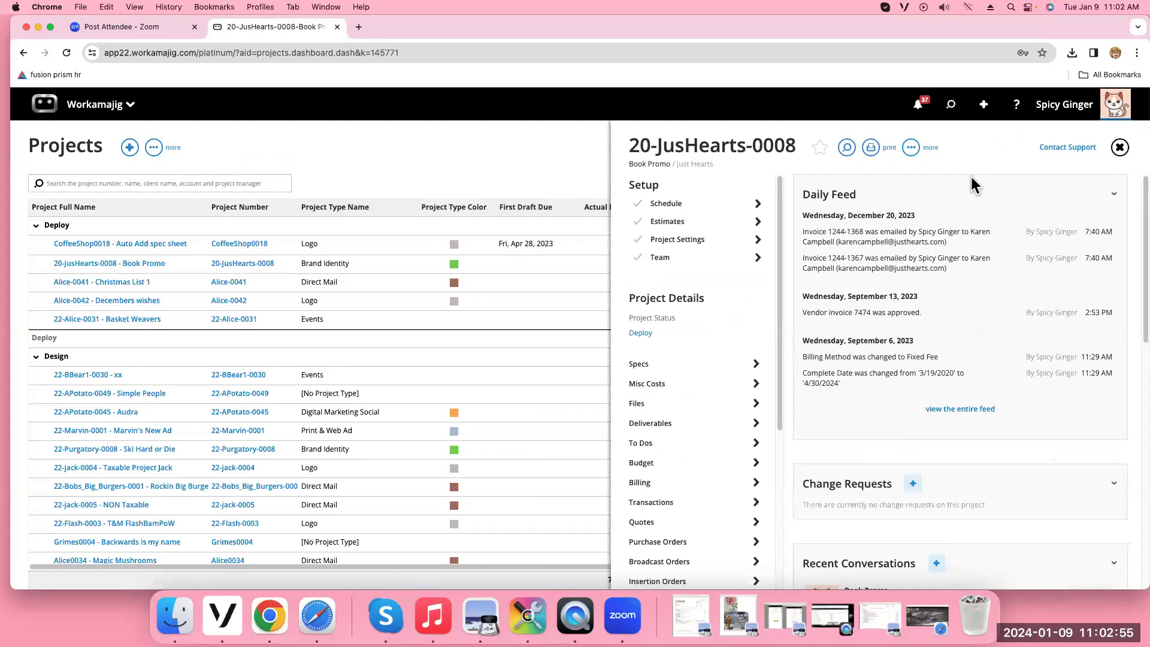
click(911, 147)
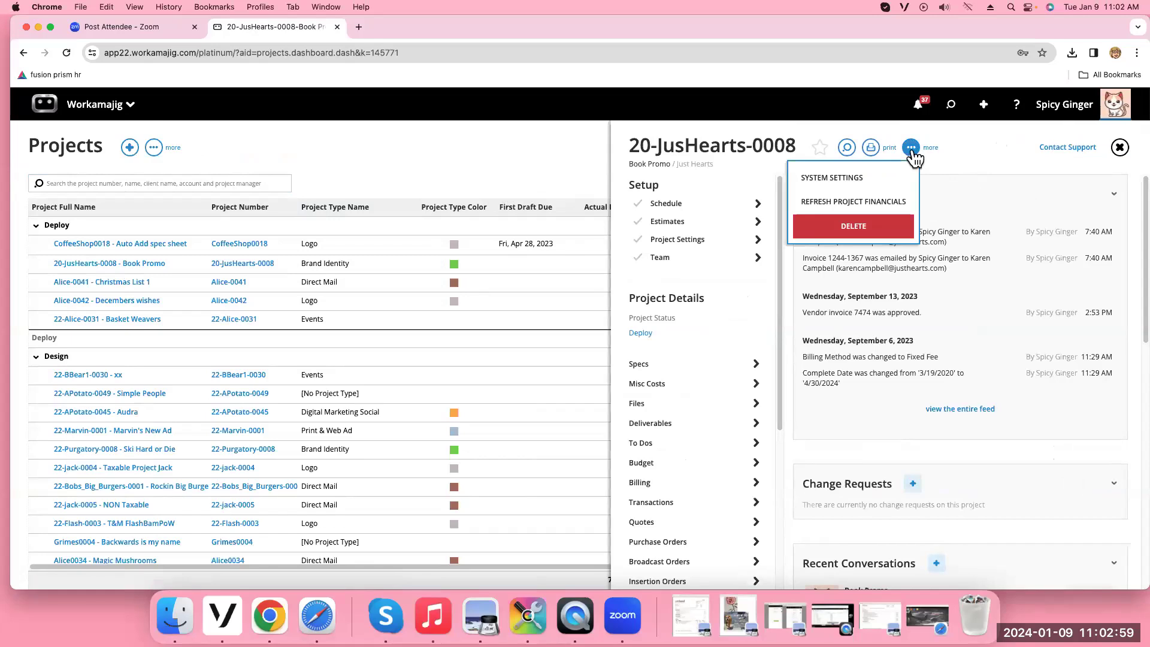
click(877, 180)
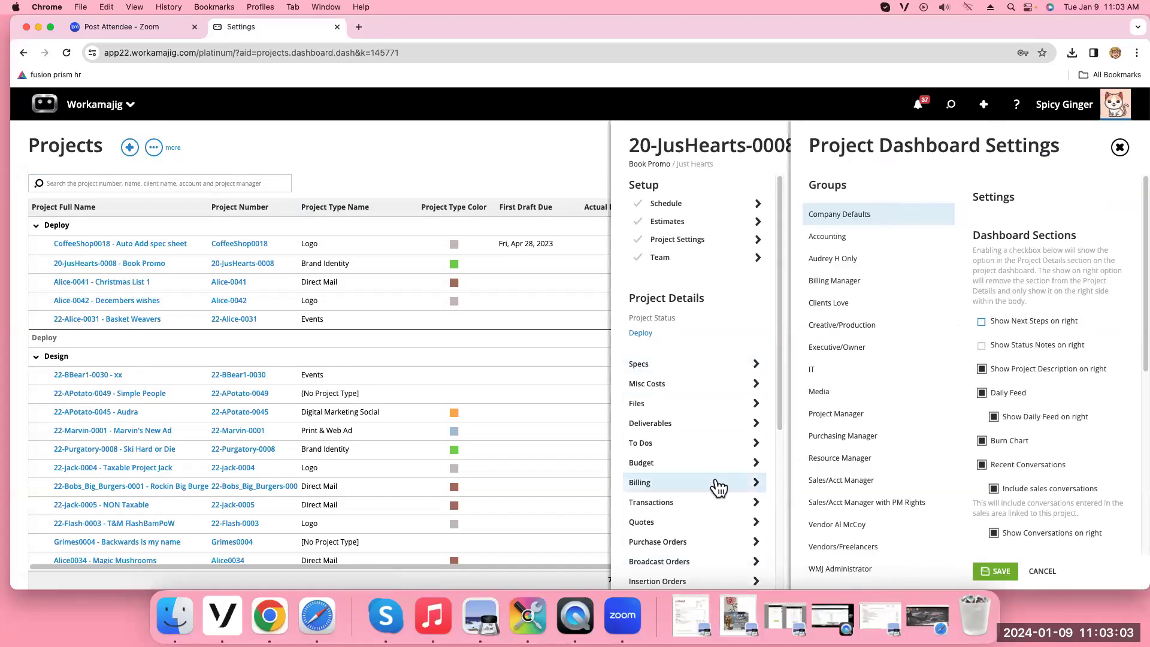
click(1120, 147)
scroll(1038, 231, down, 4)
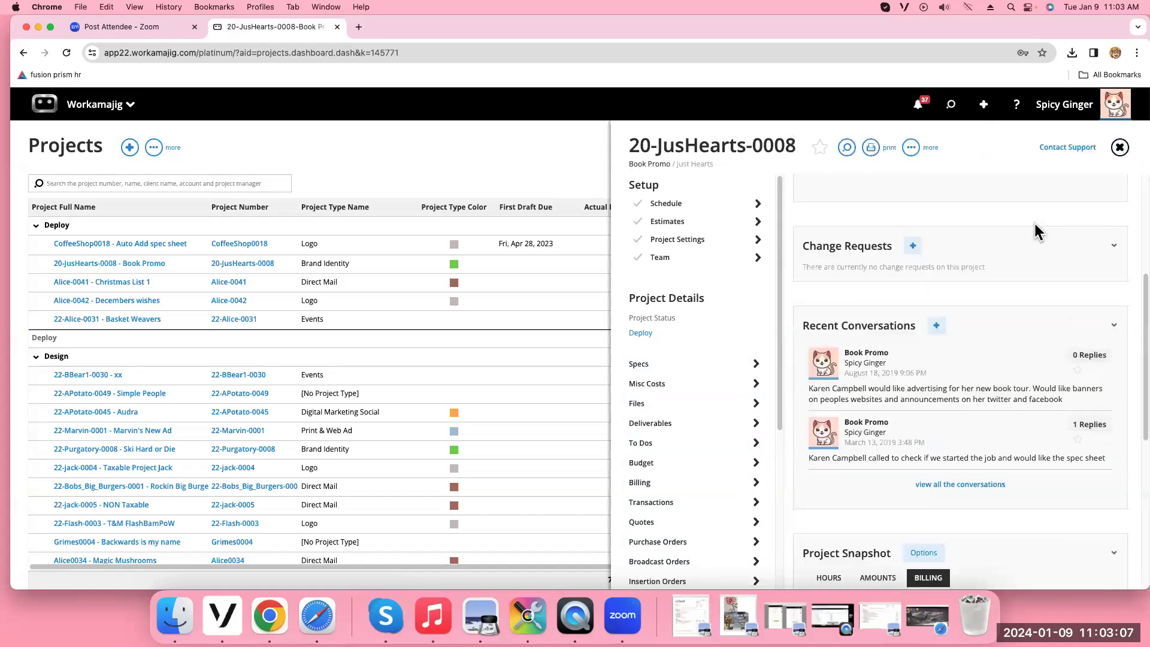
scroll(1038, 231, down, 3)
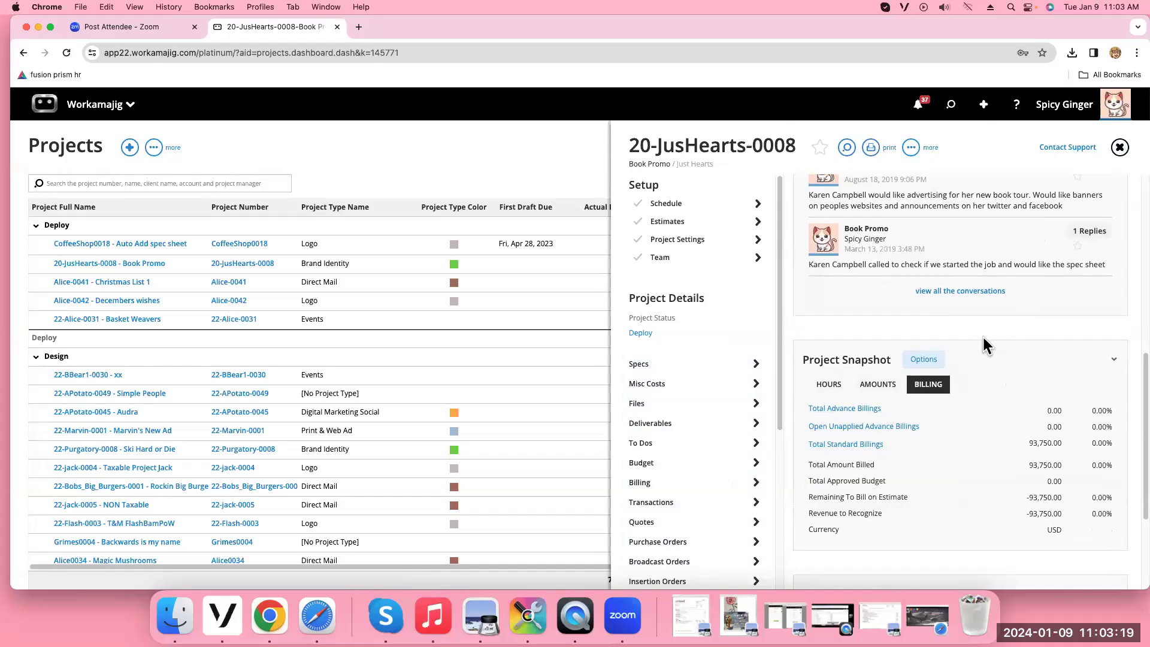
View the project's Deliverables list, close it, and scroll the dashboard
click(672, 431)
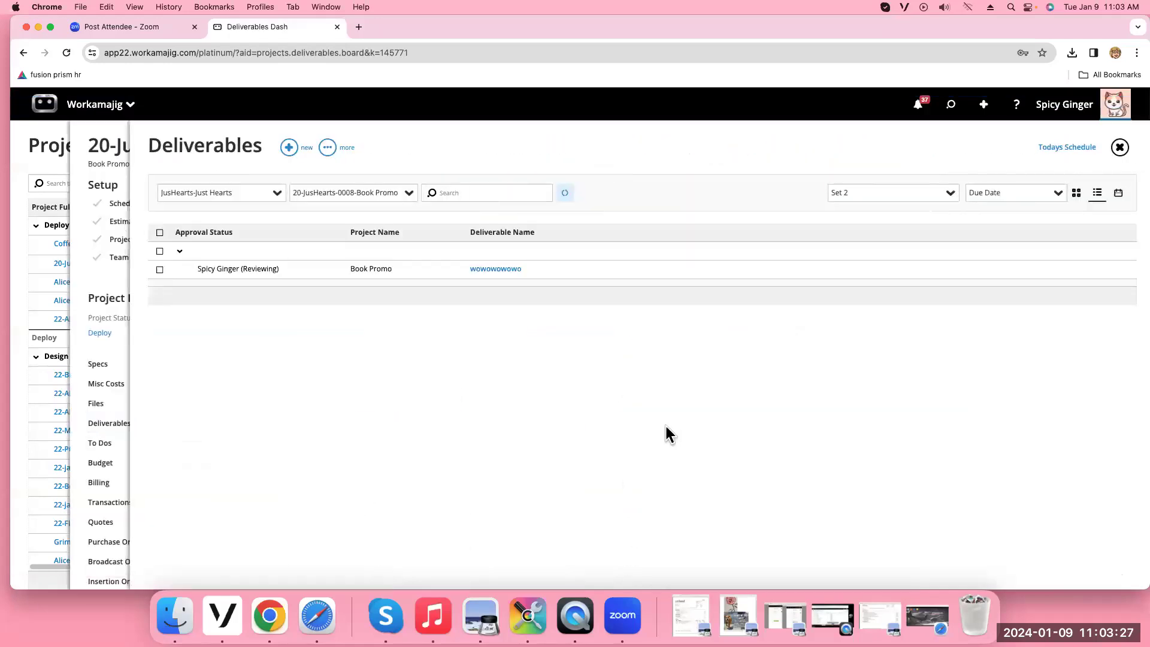
click(1121, 149)
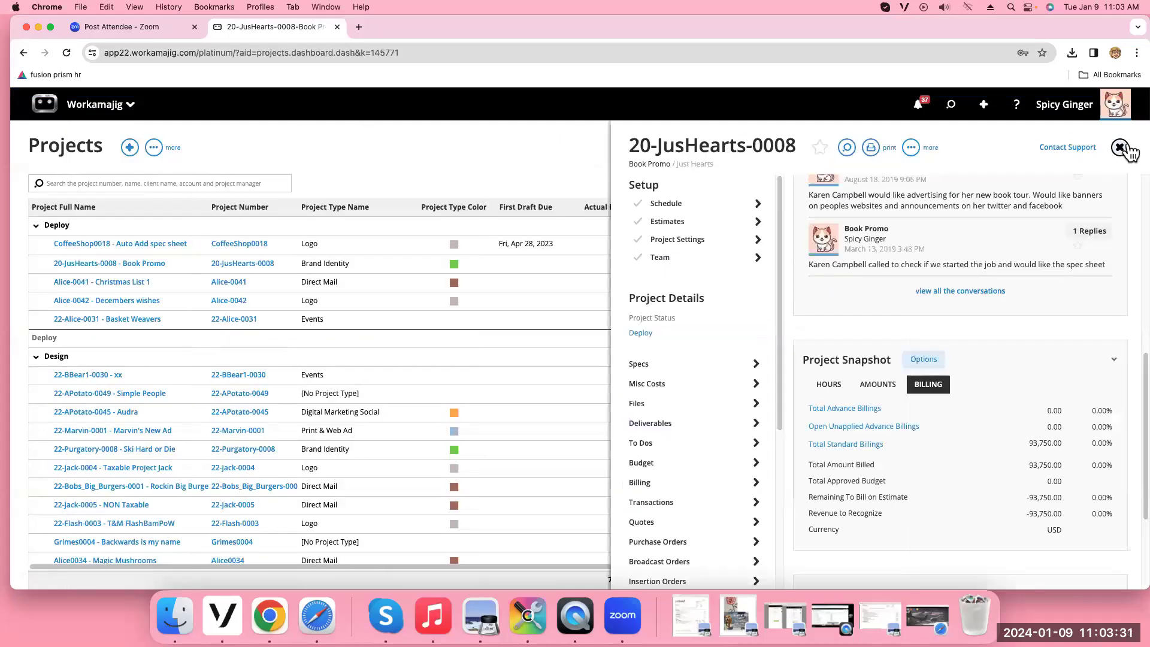
scroll(990, 426, down, 3)
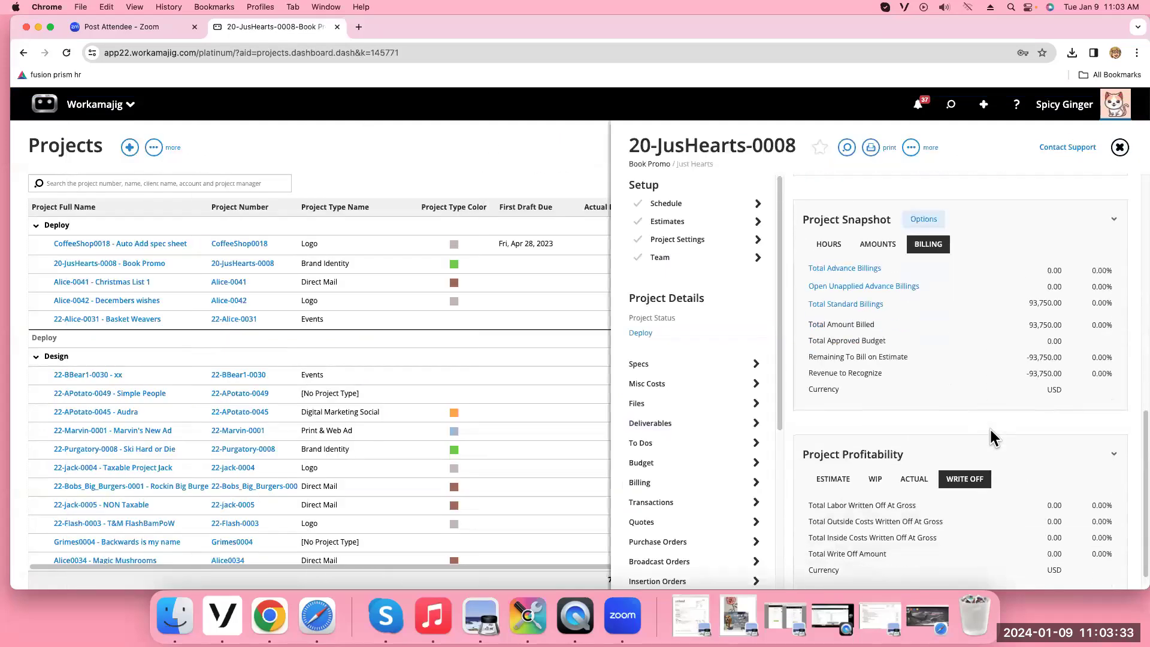
scroll(989, 426, up, 6)
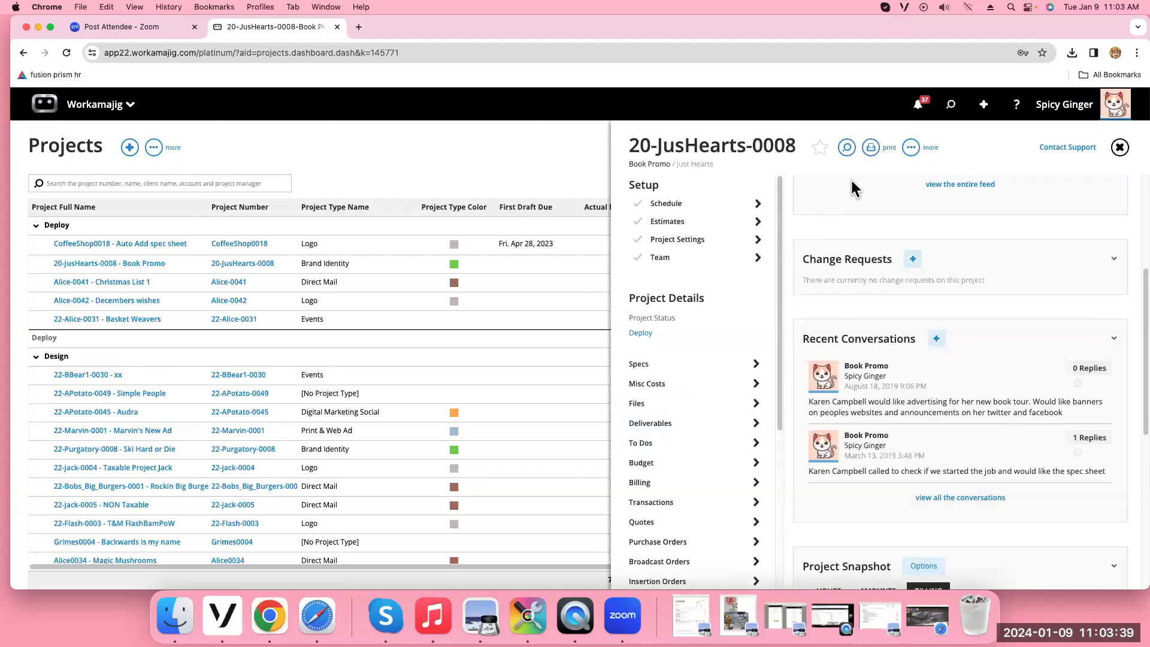
Let the Creative/Production group override company dashboard settings and check its members
click(911, 147)
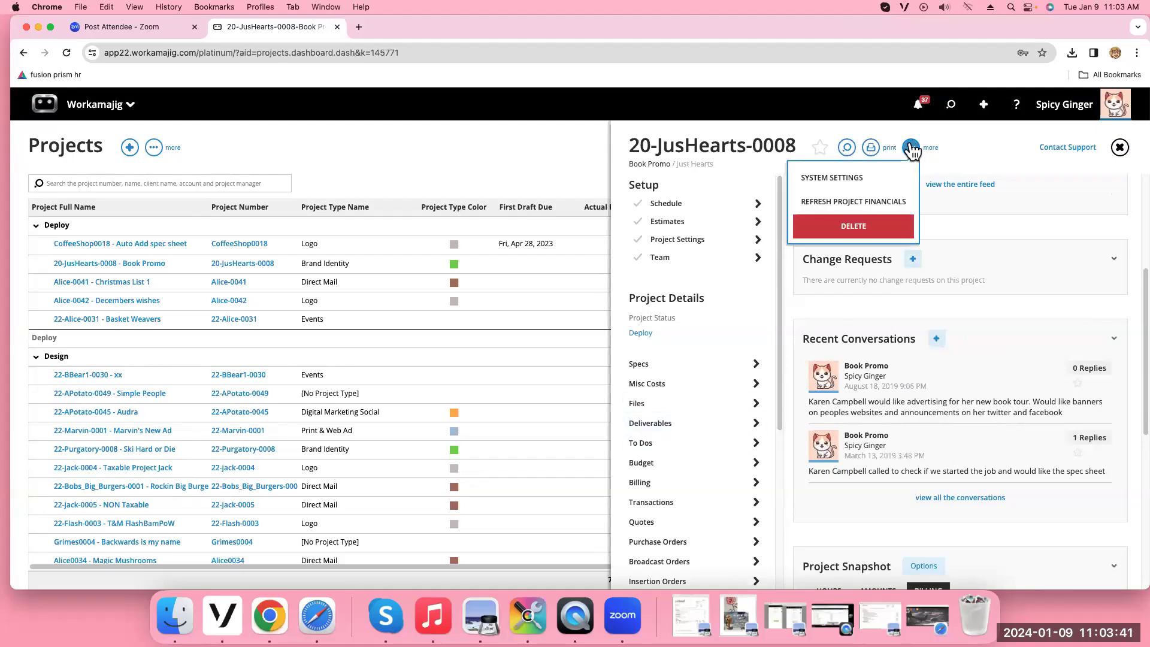
click(865, 182)
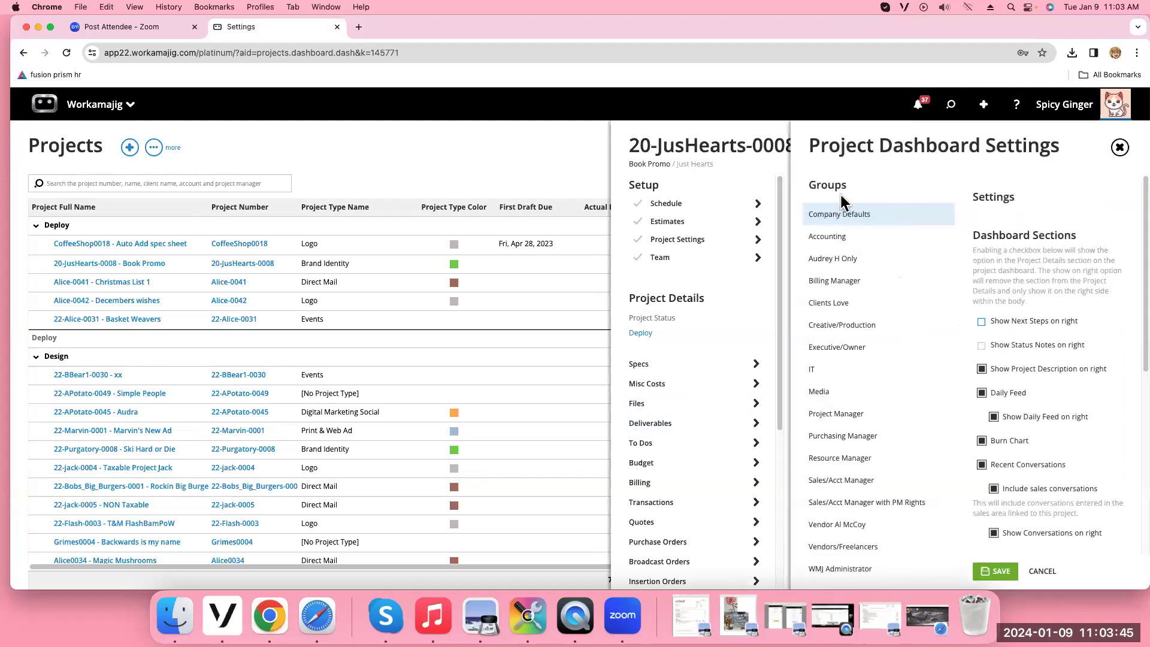
click(855, 329)
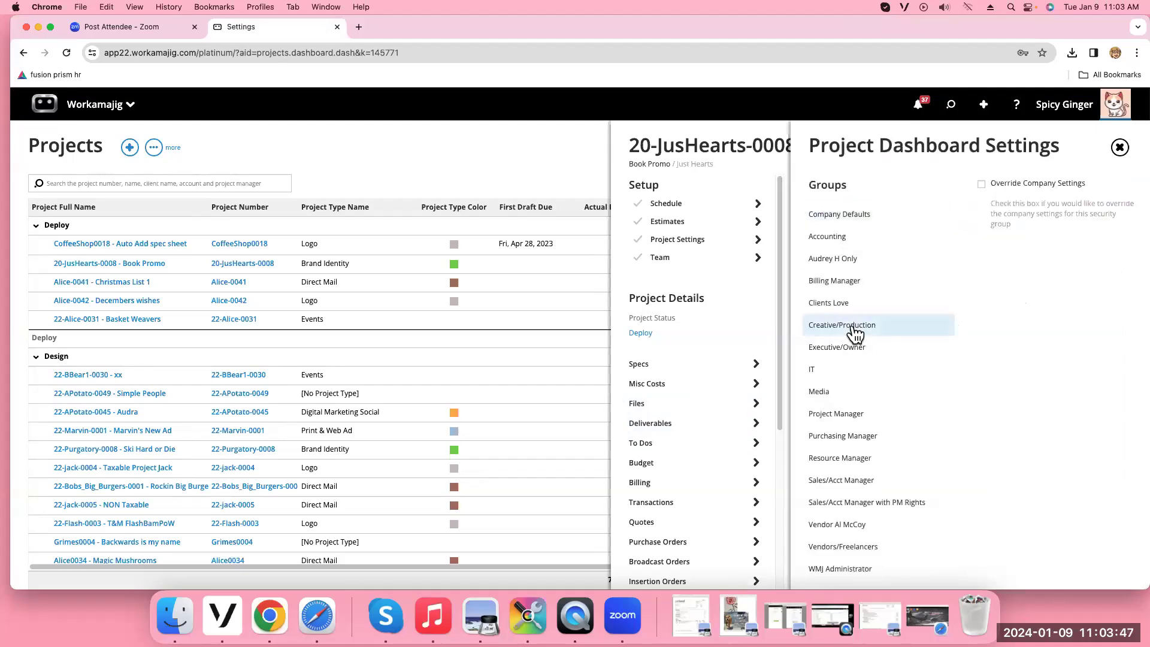
click(982, 184)
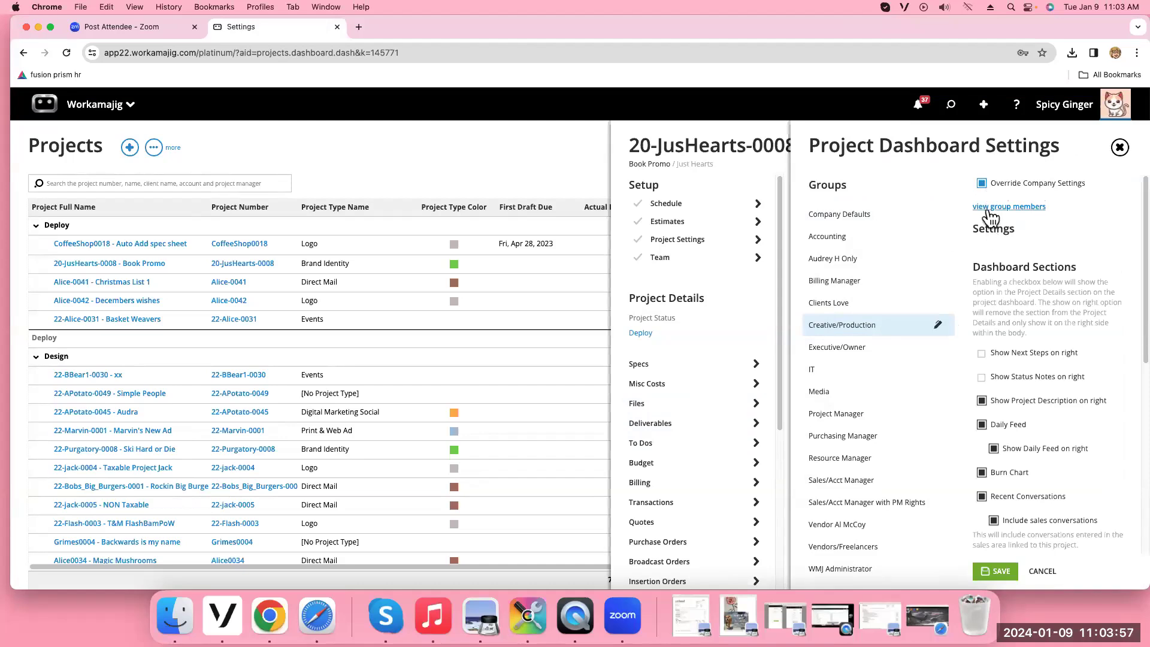
click(994, 209)
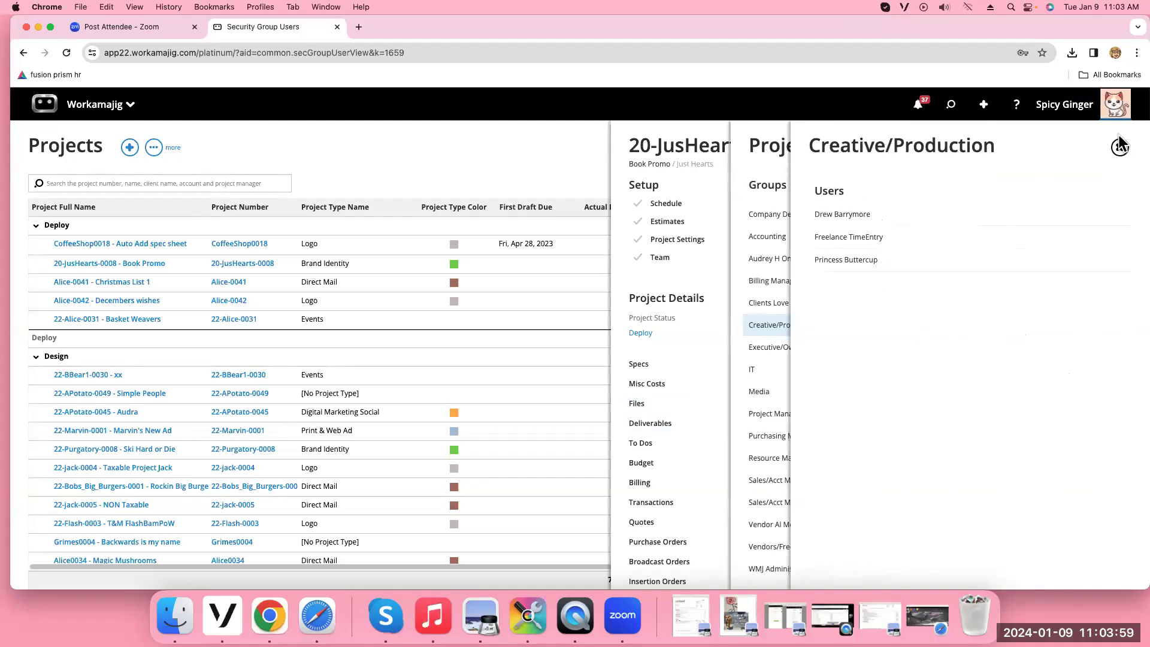
click(1120, 147)
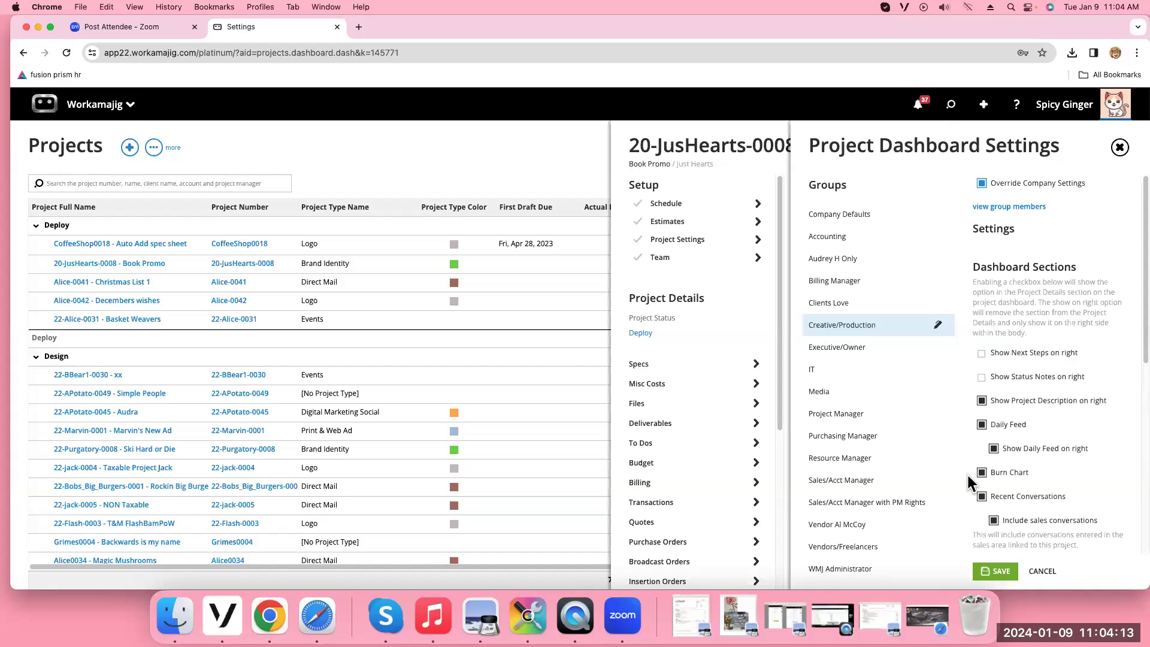
Turn off the Daily Feed on the right and the Burn Chart, then close settings and answer the save prompt
scroll(1060, 358, down, 1)
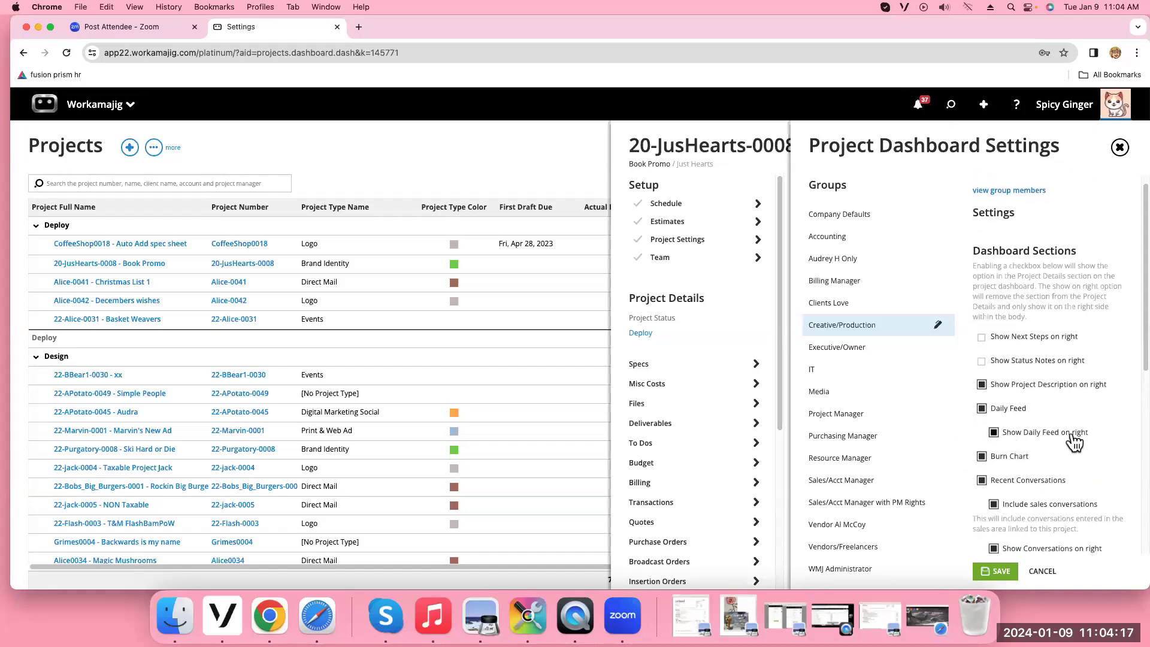
click(995, 434)
click(982, 457)
scroll(1063, 460, down, 5)
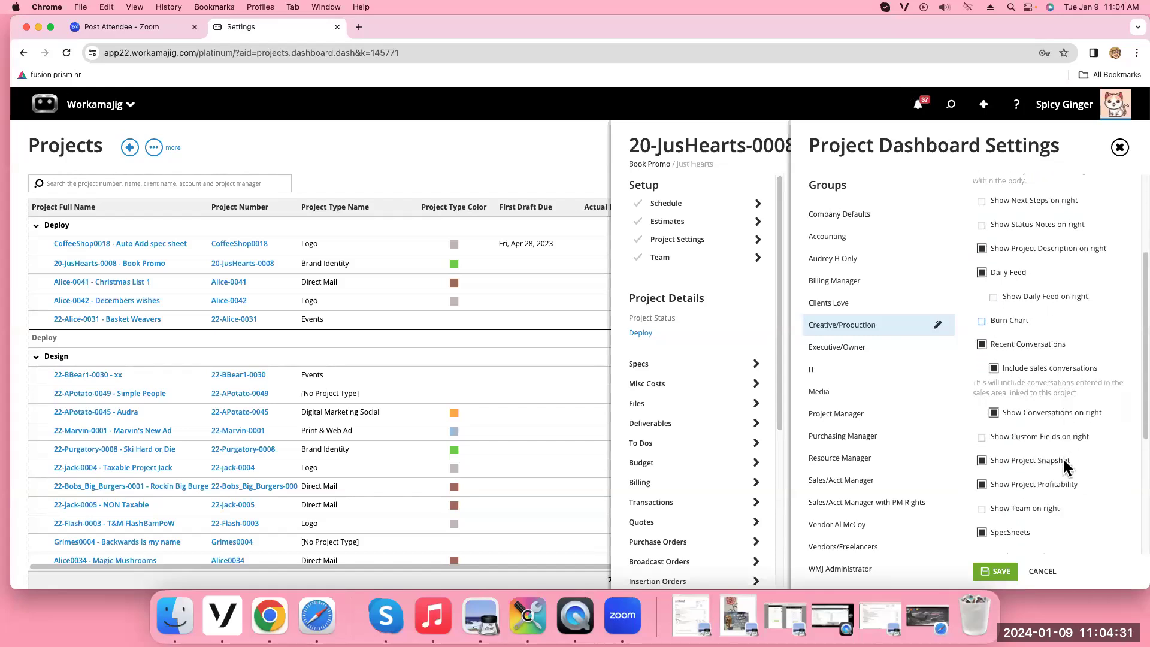
drag(998, 378, 994, 371)
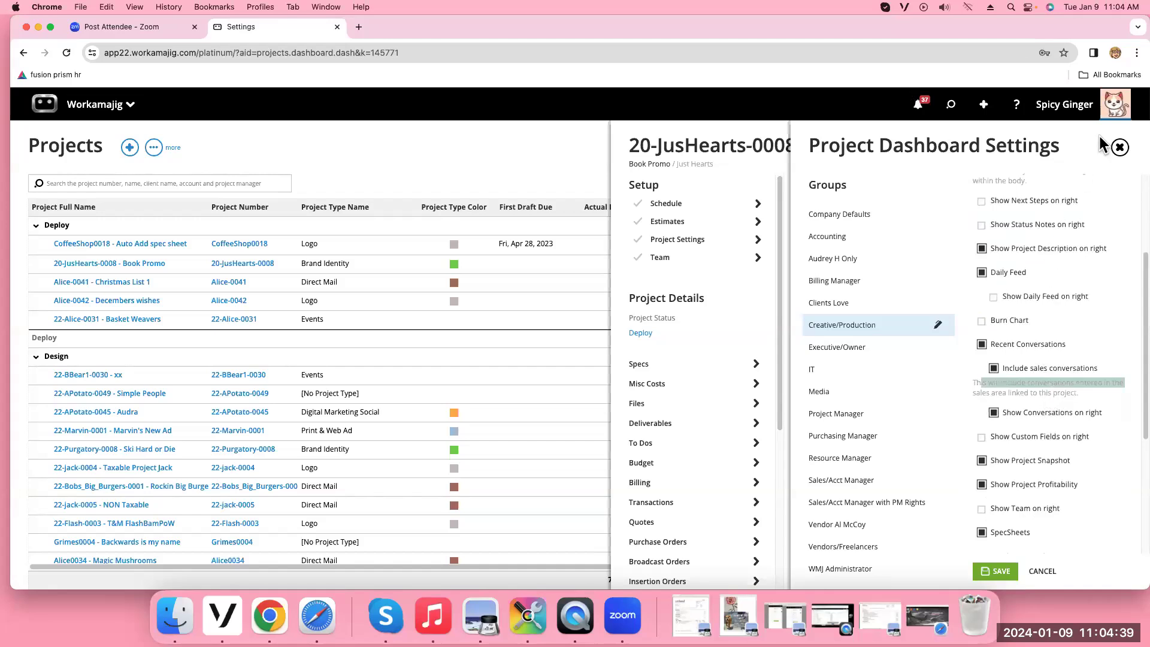
click(1121, 148)
click(1063, 109)
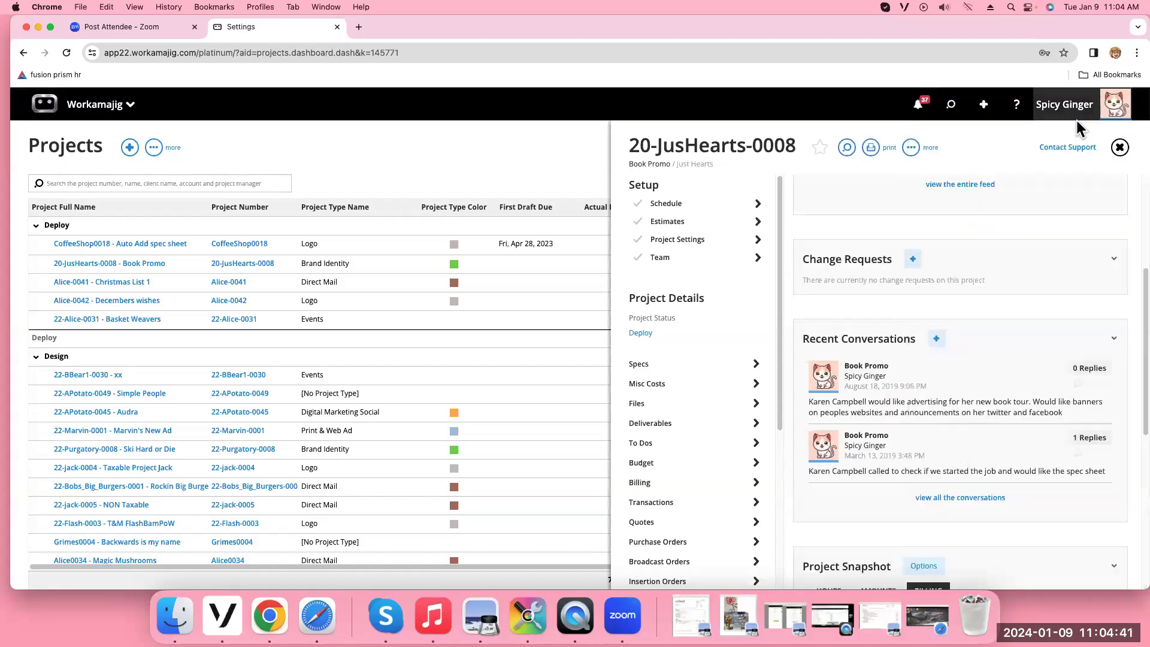
Open Project Dashboard Settings on Company Defaults and scroll through the Dashboard Sections
scroll(1033, 219, down, 5)
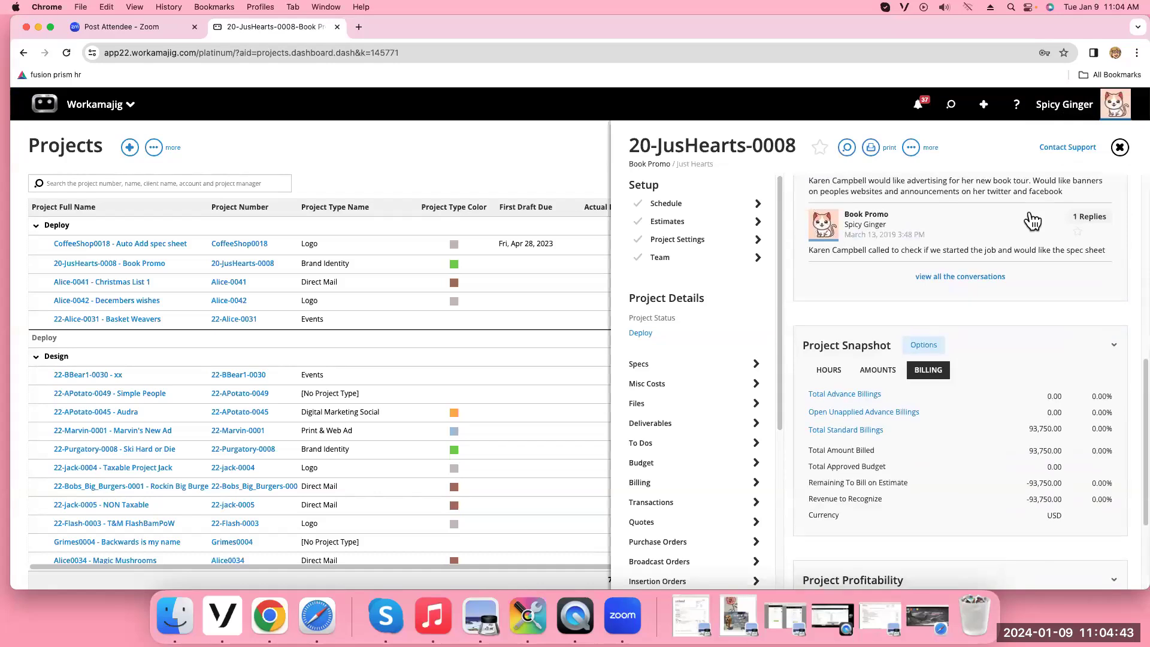
scroll(1033, 220, down, 3)
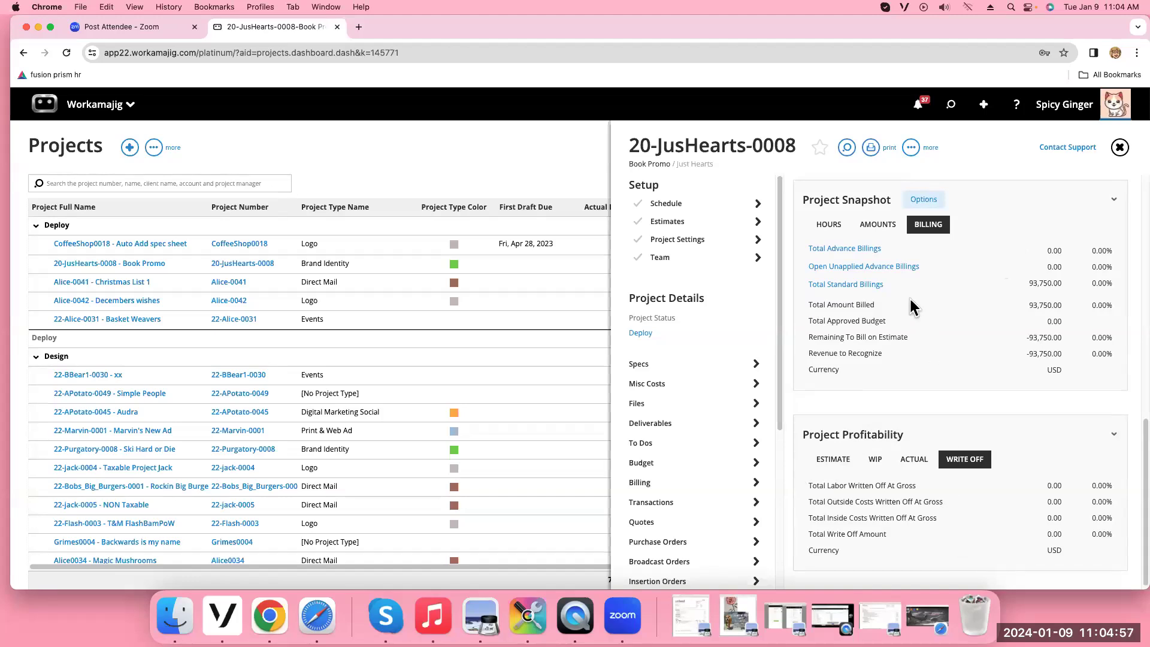
click(912, 148)
click(819, 182)
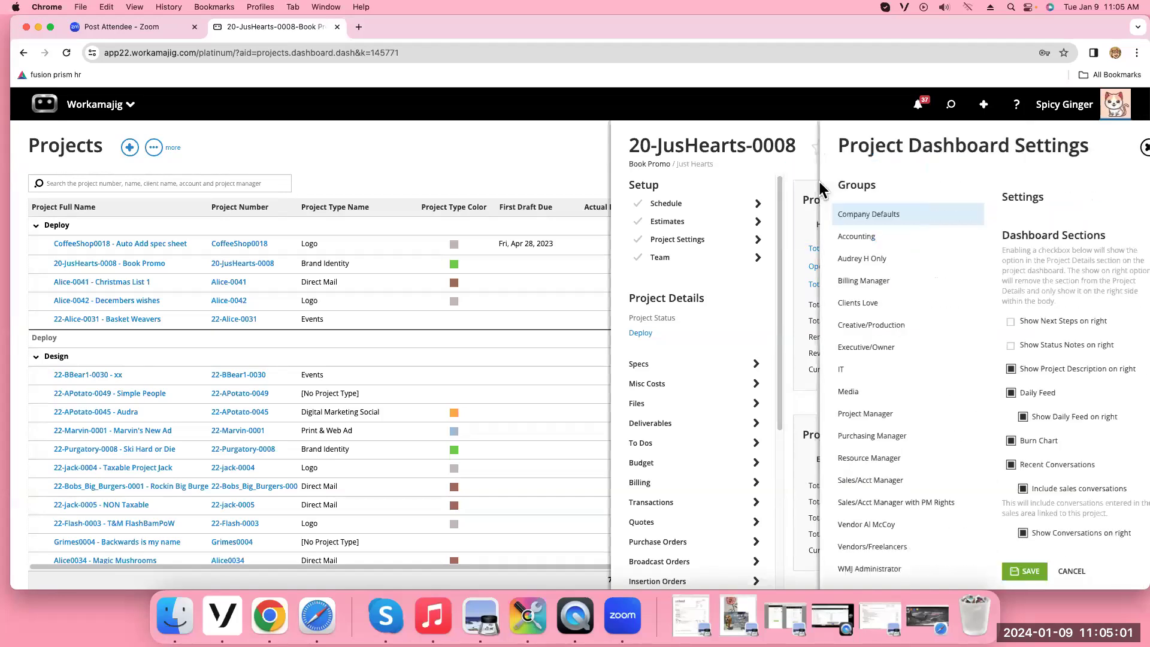
scroll(1069, 293, down, 5)
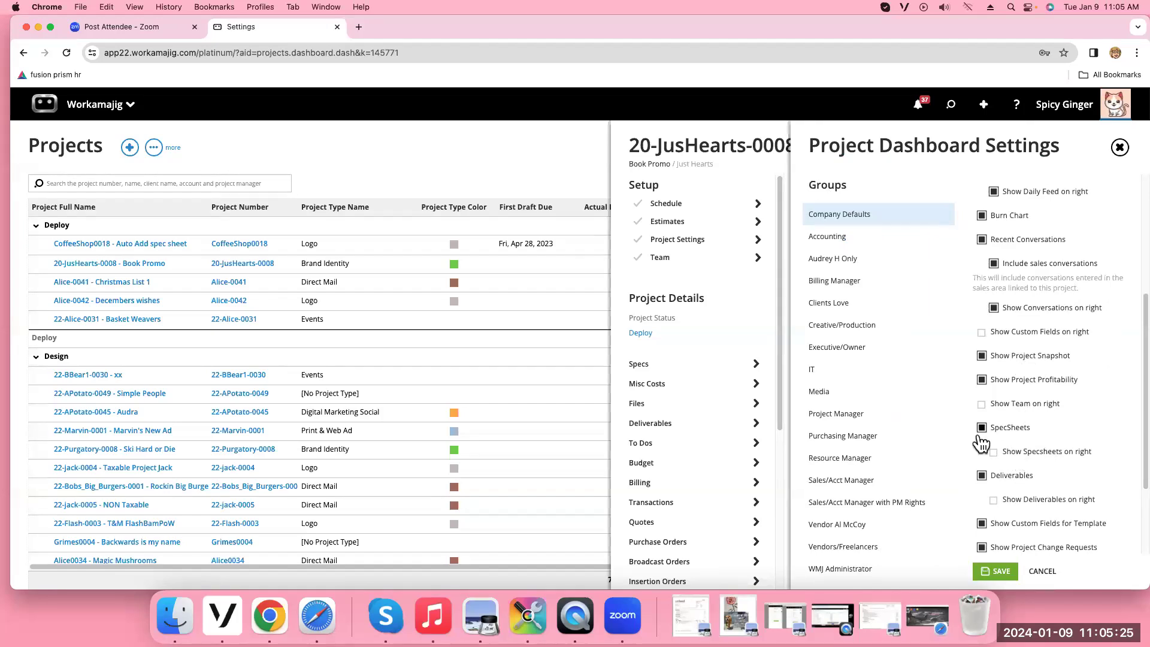
scroll(711, 378, down, 2)
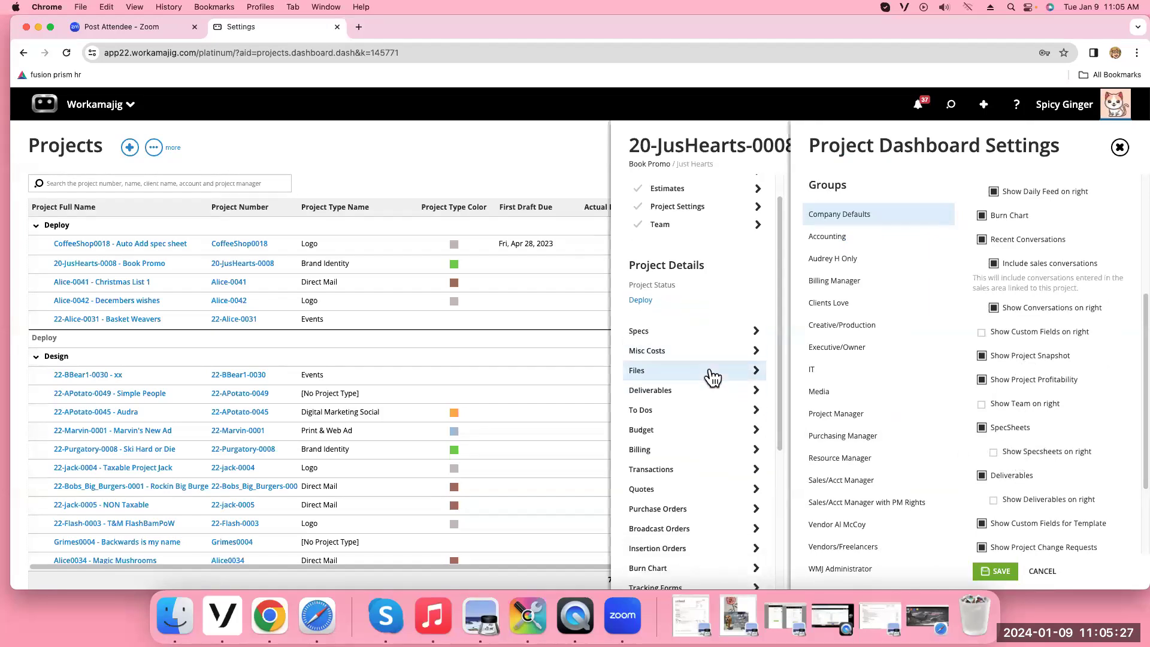
View the project's Specs, then tick Override Company Settings for Creative/Production and Cancel
click(660, 324)
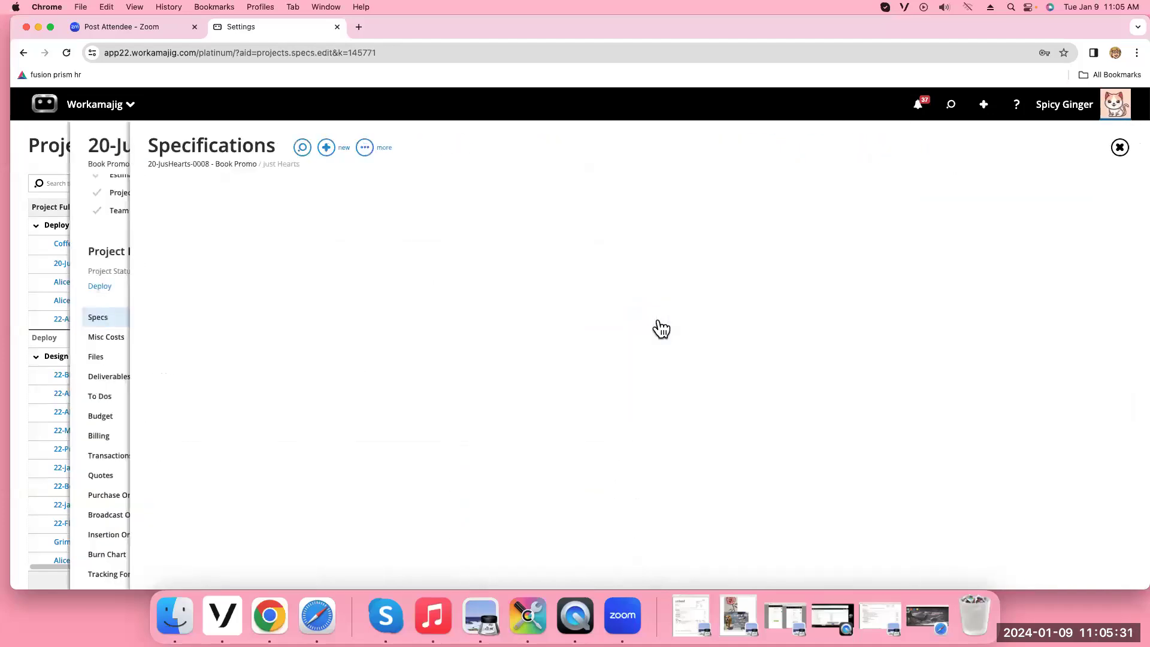
click(1119, 147)
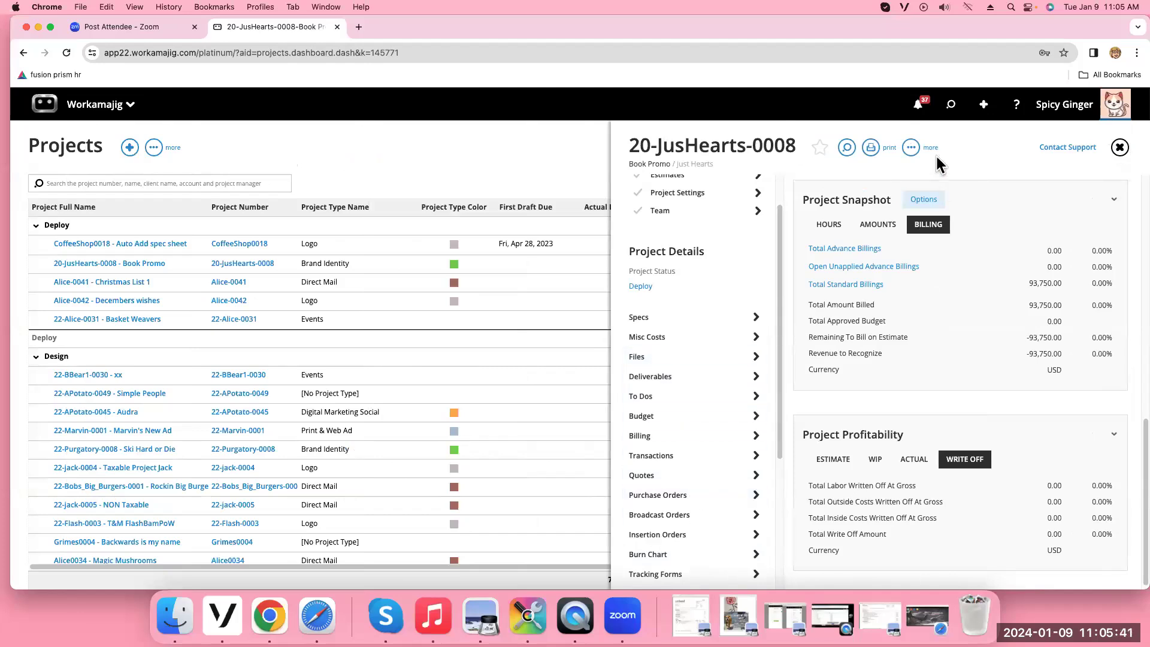
click(913, 149)
click(906, 185)
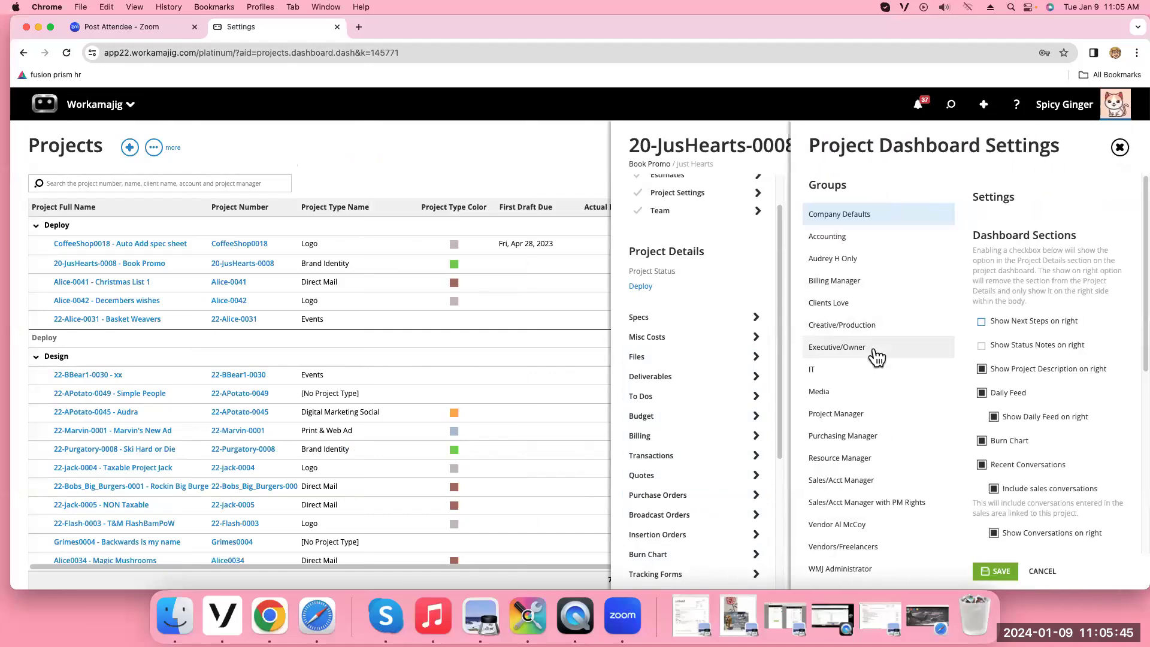
click(857, 327)
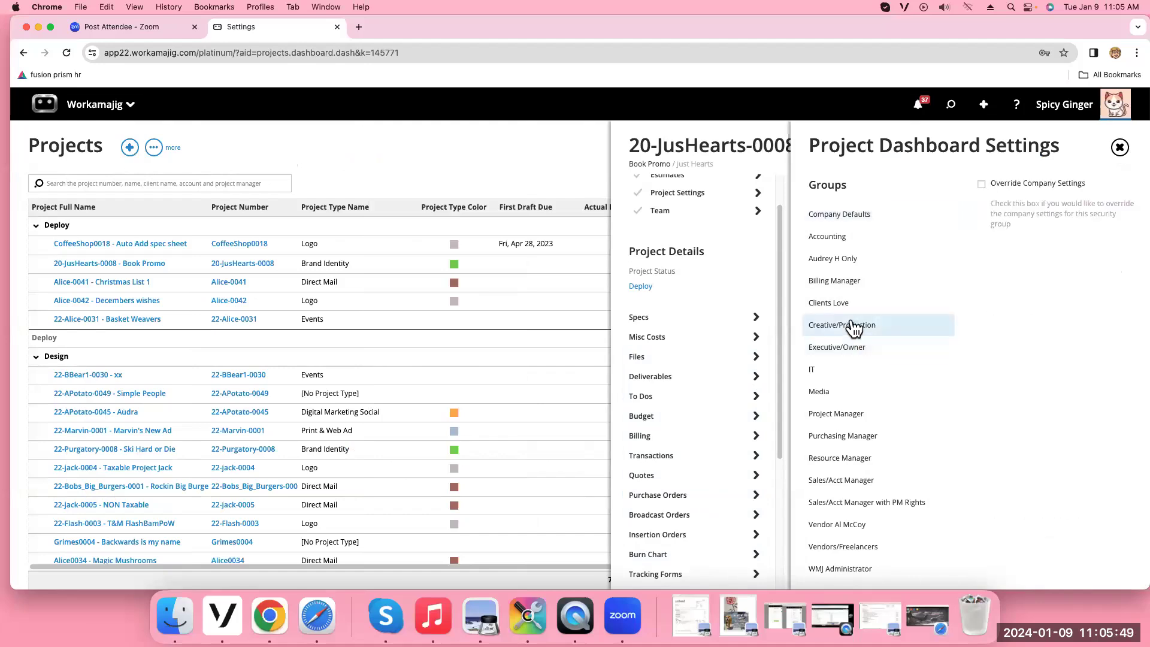
click(982, 184)
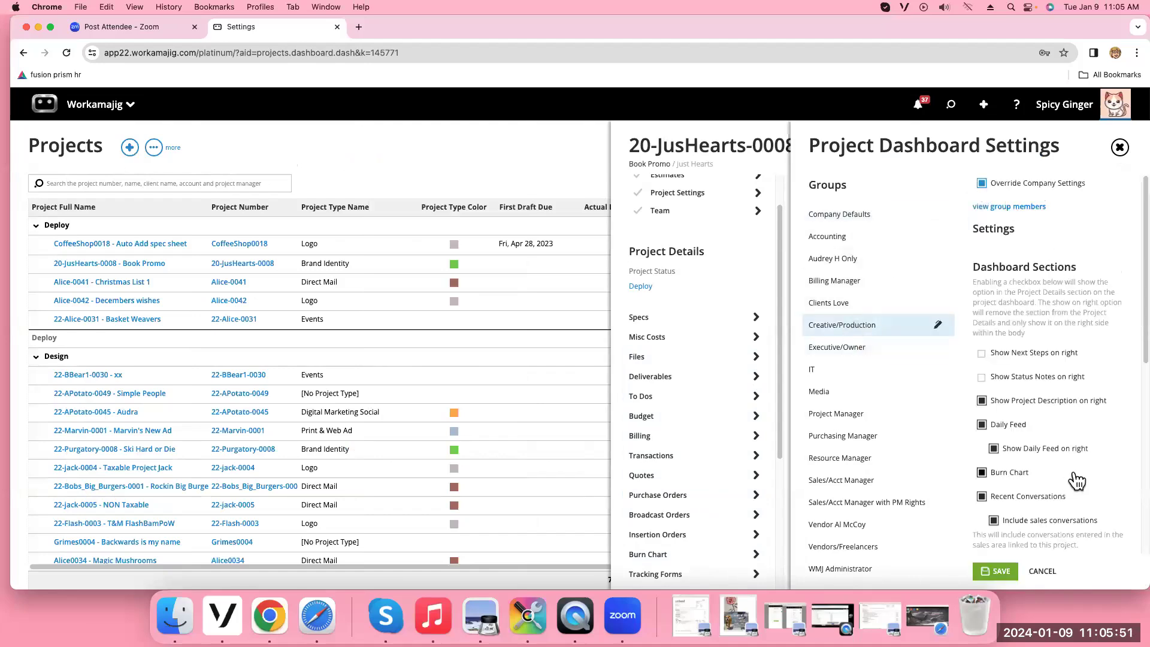
scroll(1077, 479, down, 5)
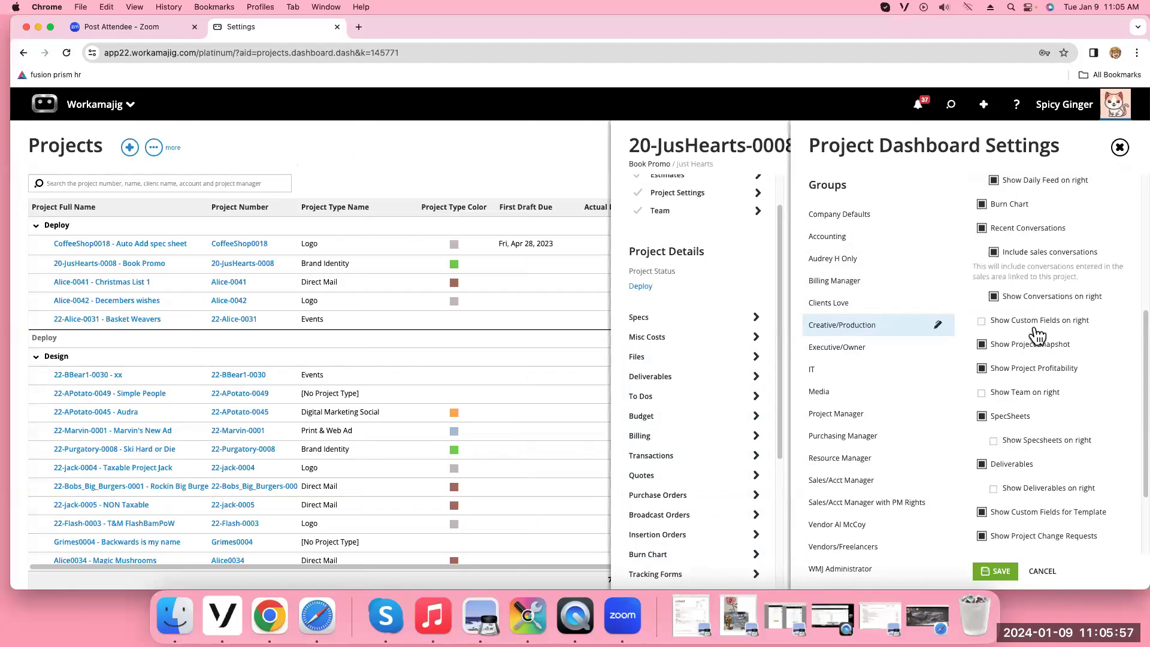
click(1042, 571)
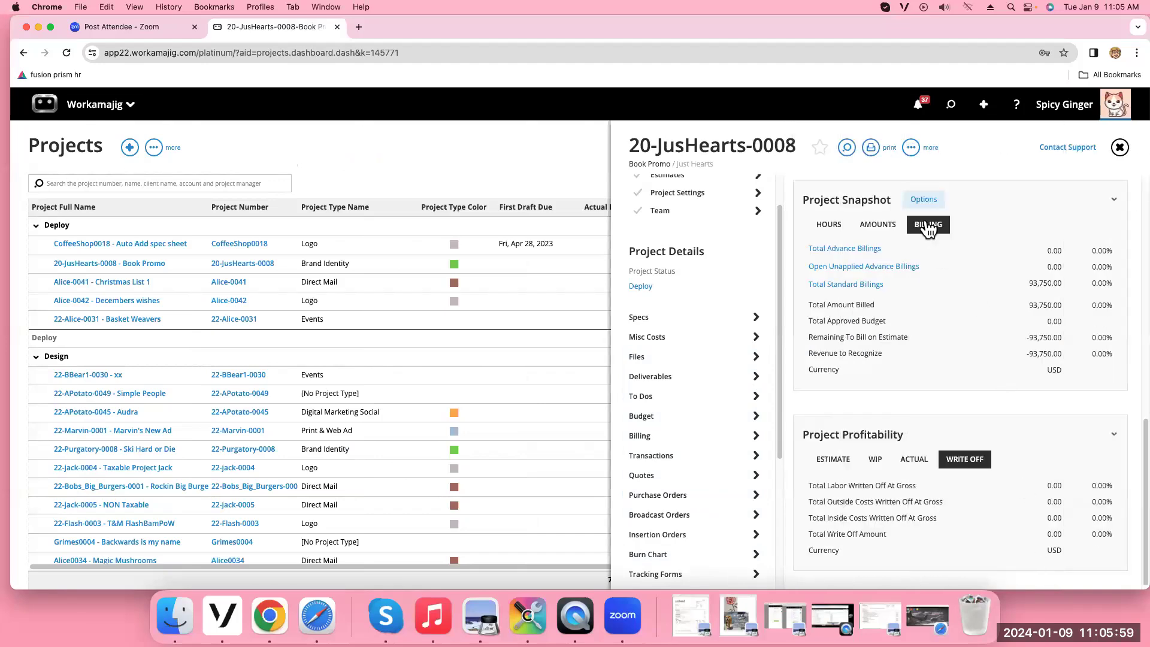
Reopen the dashboard settings, review the sections, and close them
click(911, 148)
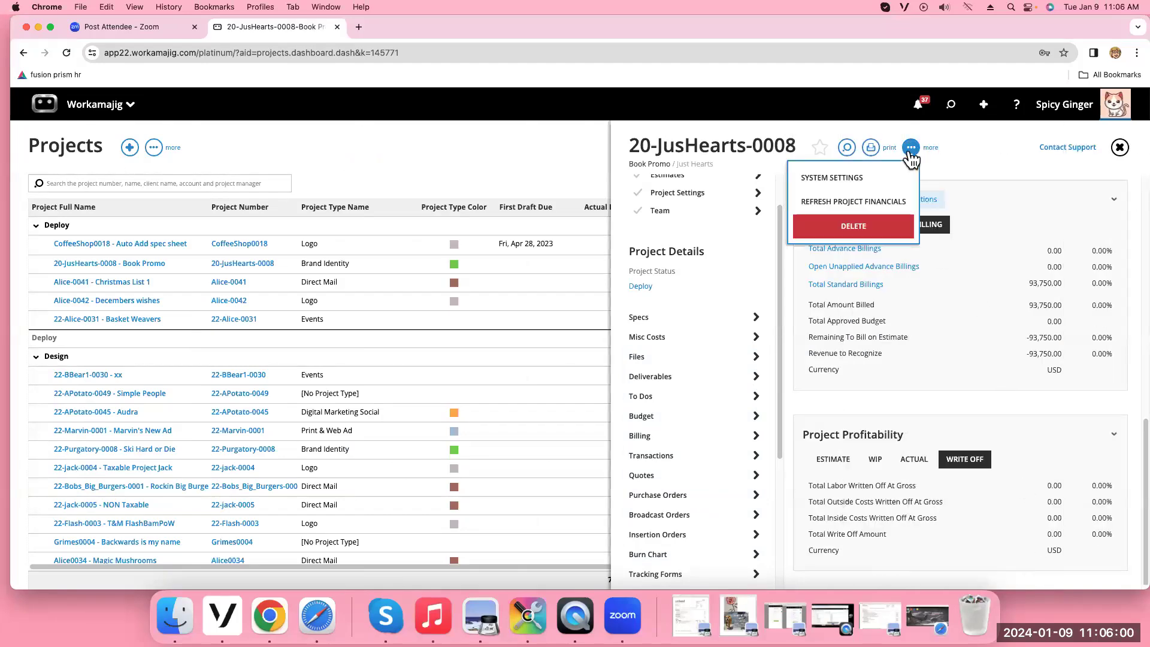
click(884, 178)
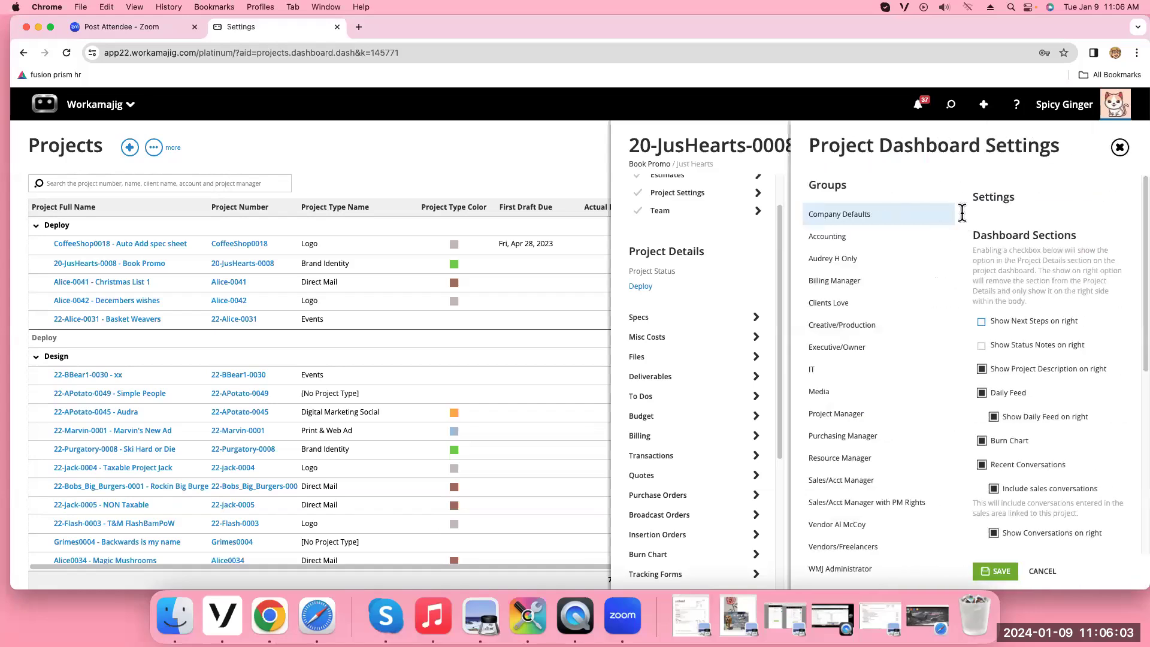
scroll(1078, 479, down, 5)
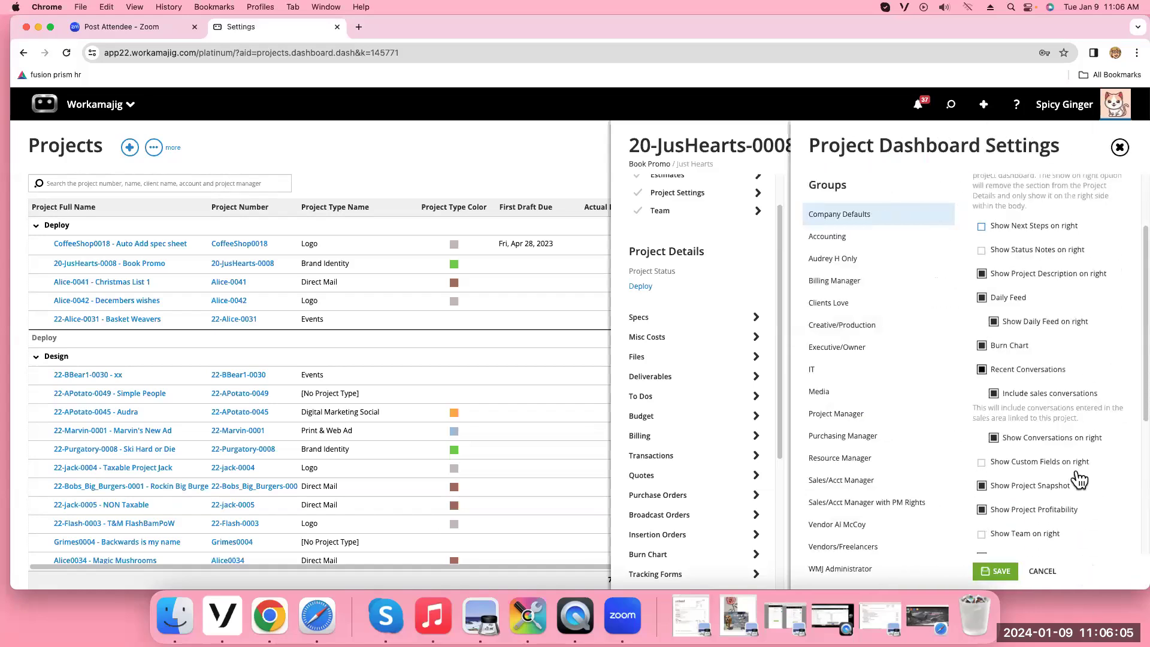
scroll(1078, 479, down, 2)
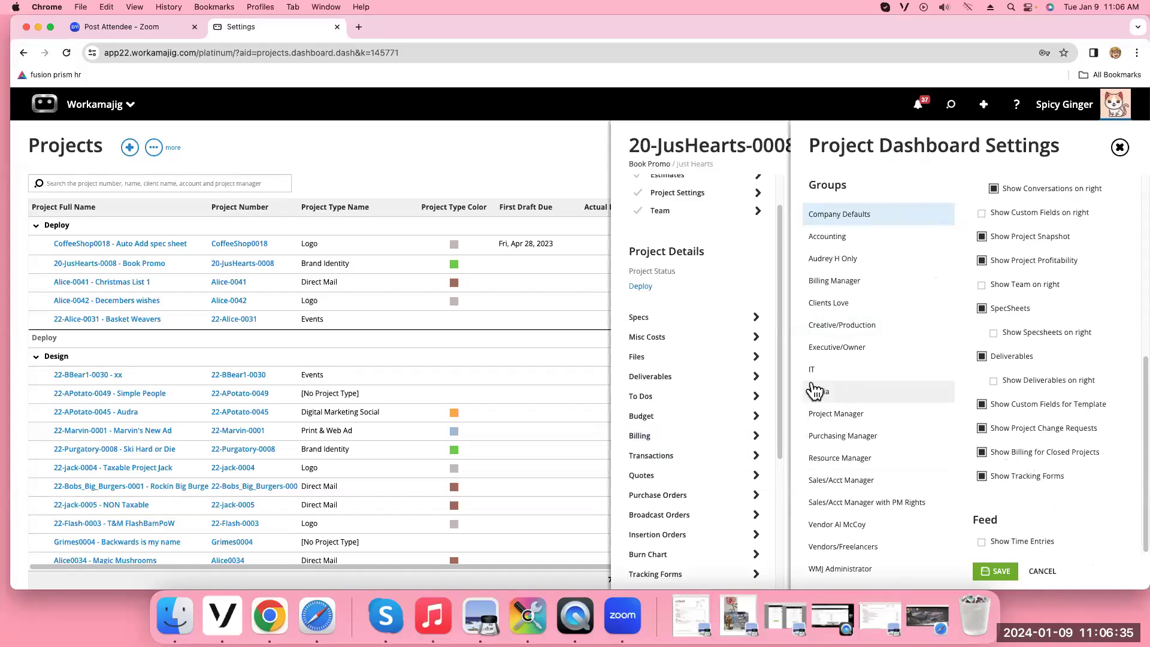
click(1120, 147)
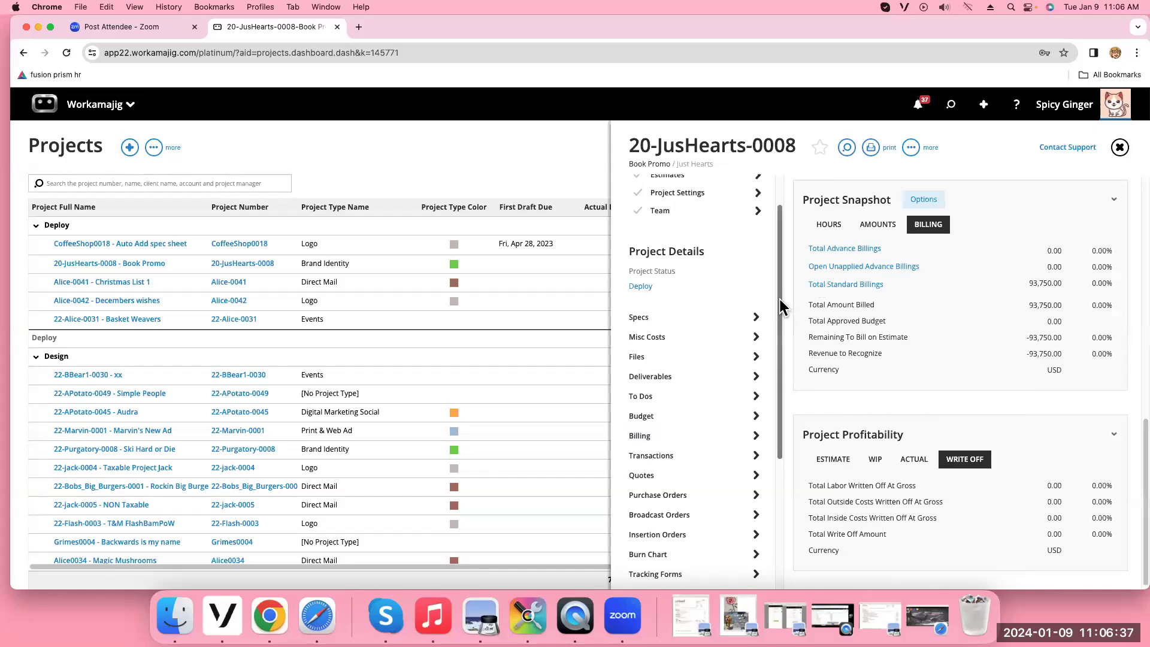
click(693, 242)
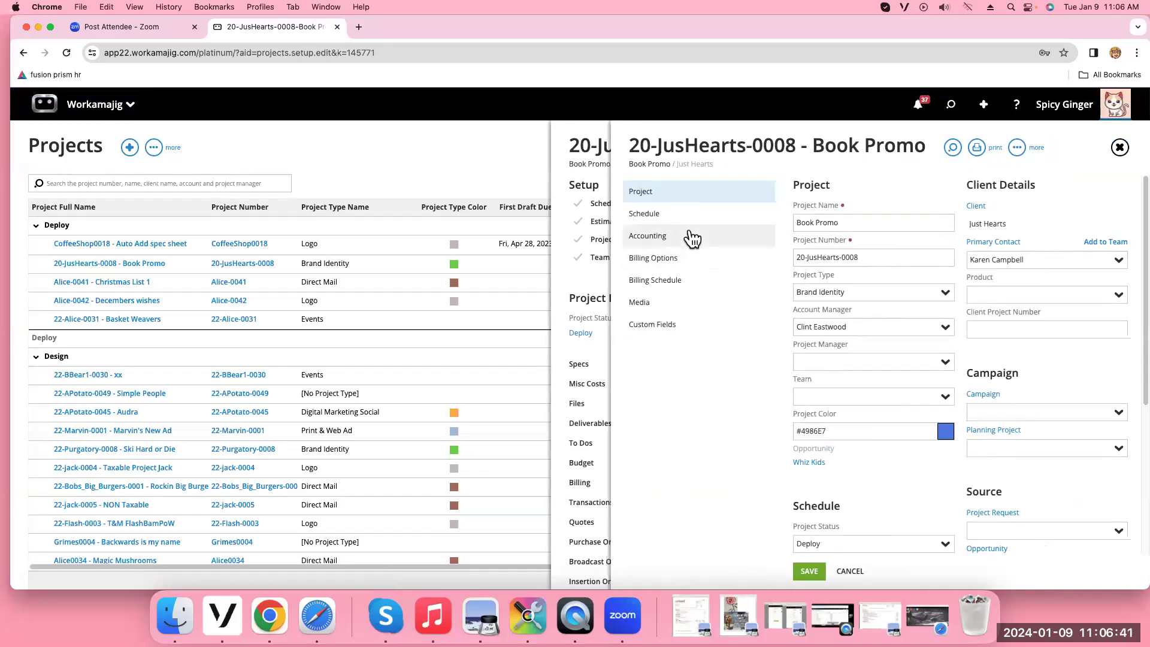
click(689, 236)
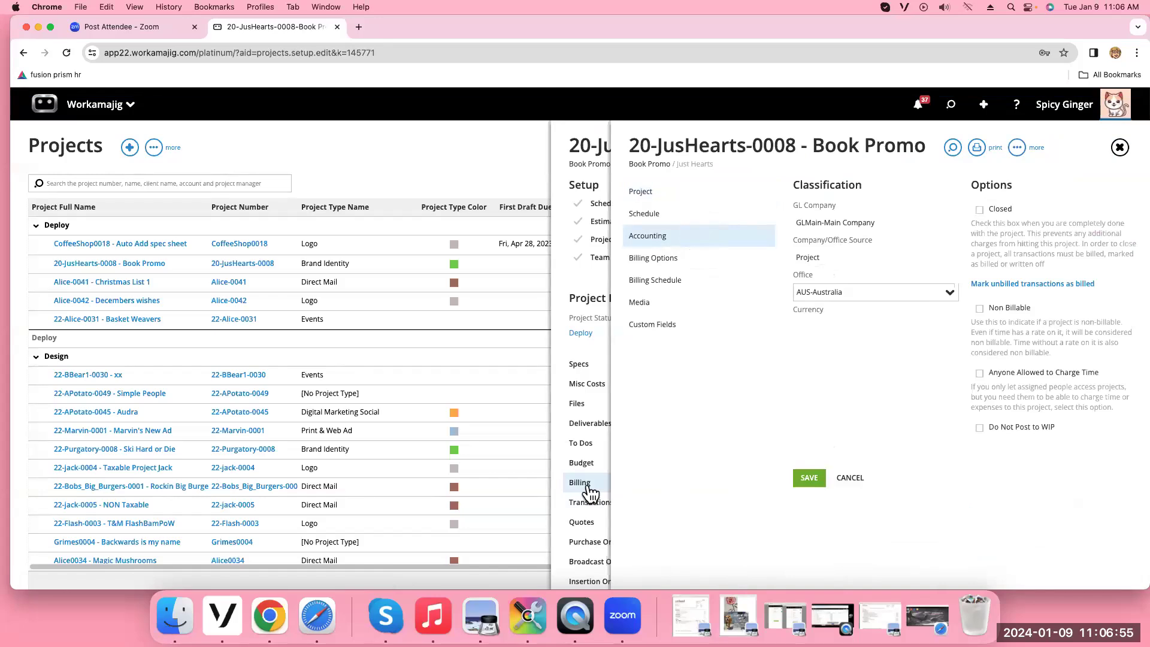
click(1116, 150)
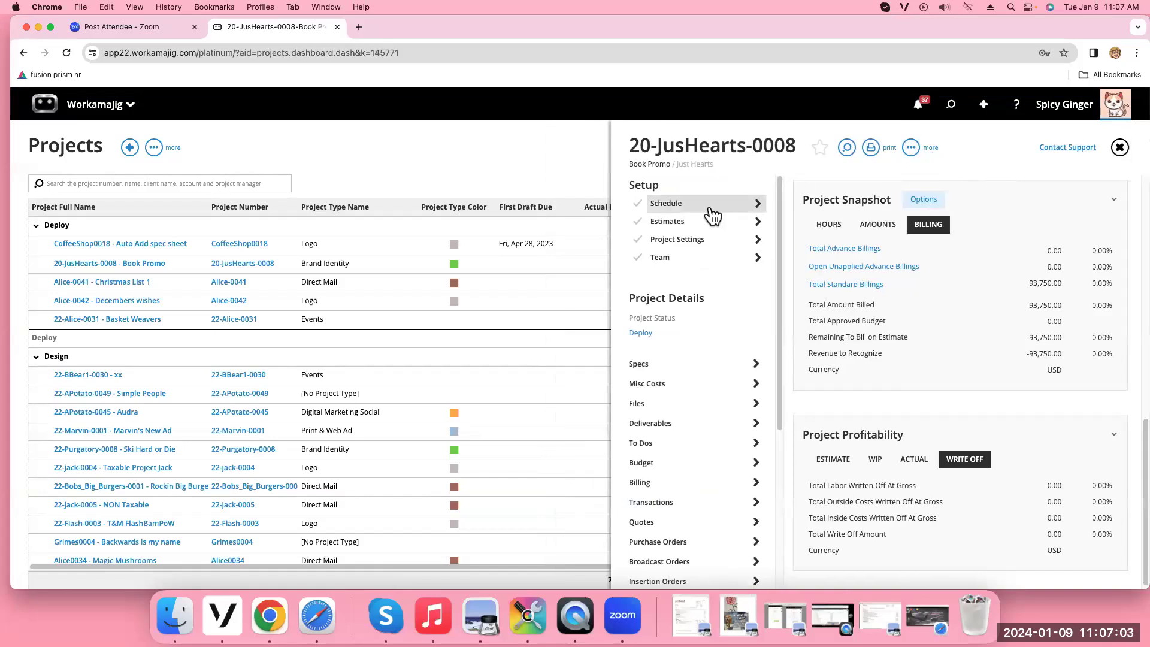
Open the 20-JusHearts-0008 project schedule from Setup
click(710, 210)
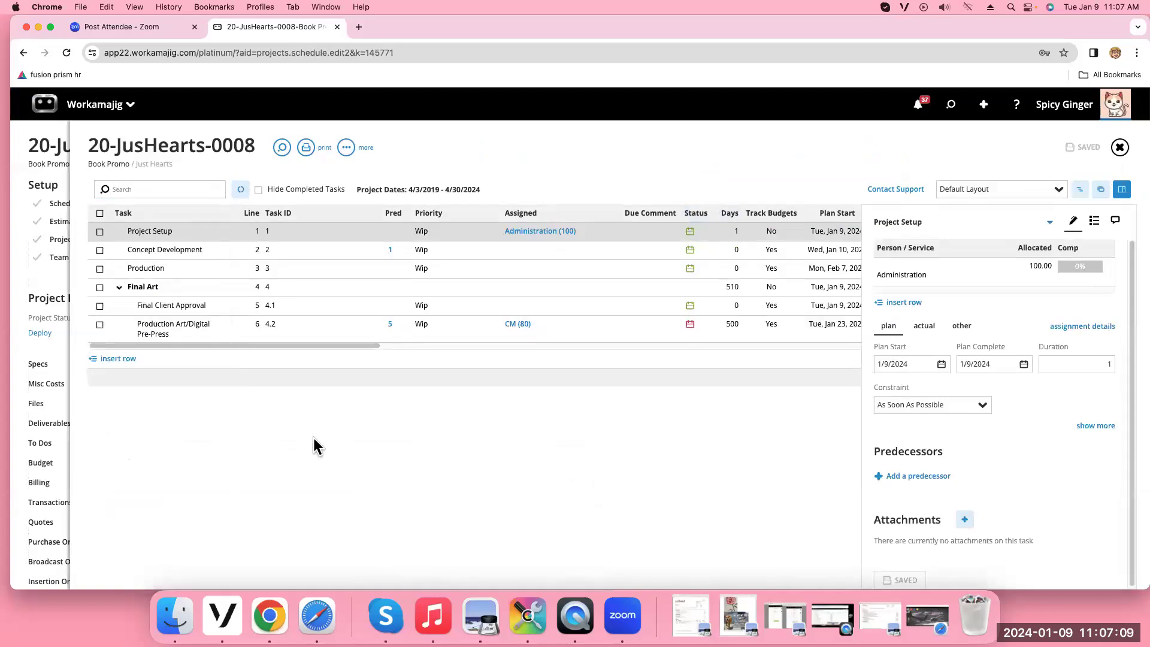
click(1119, 148)
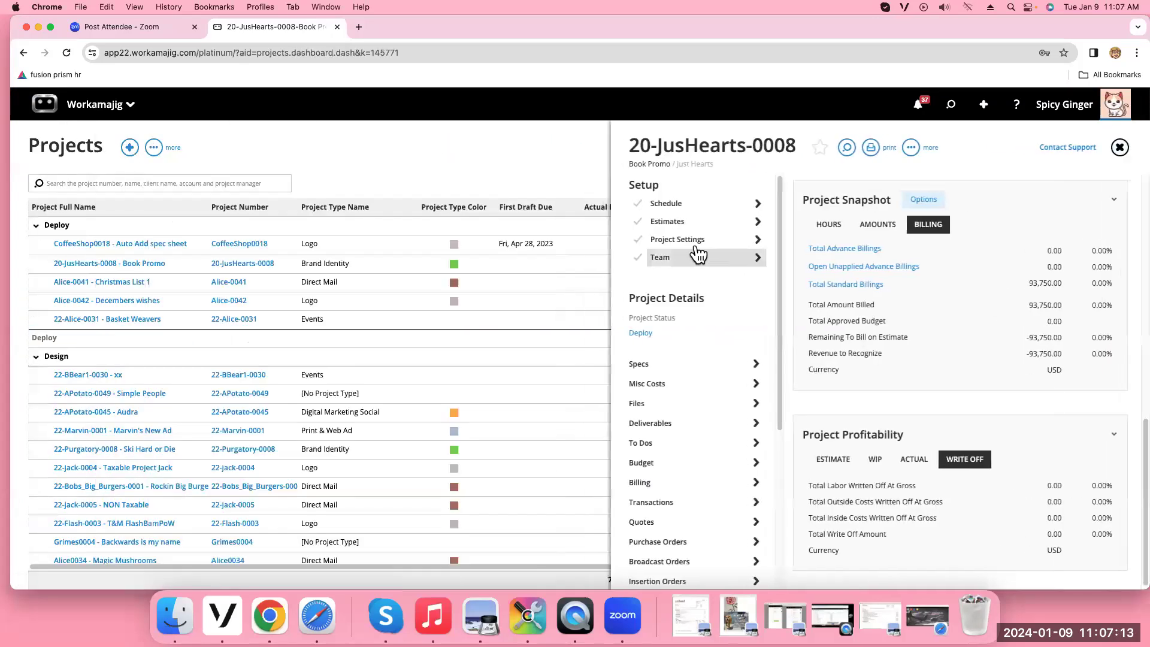
click(695, 205)
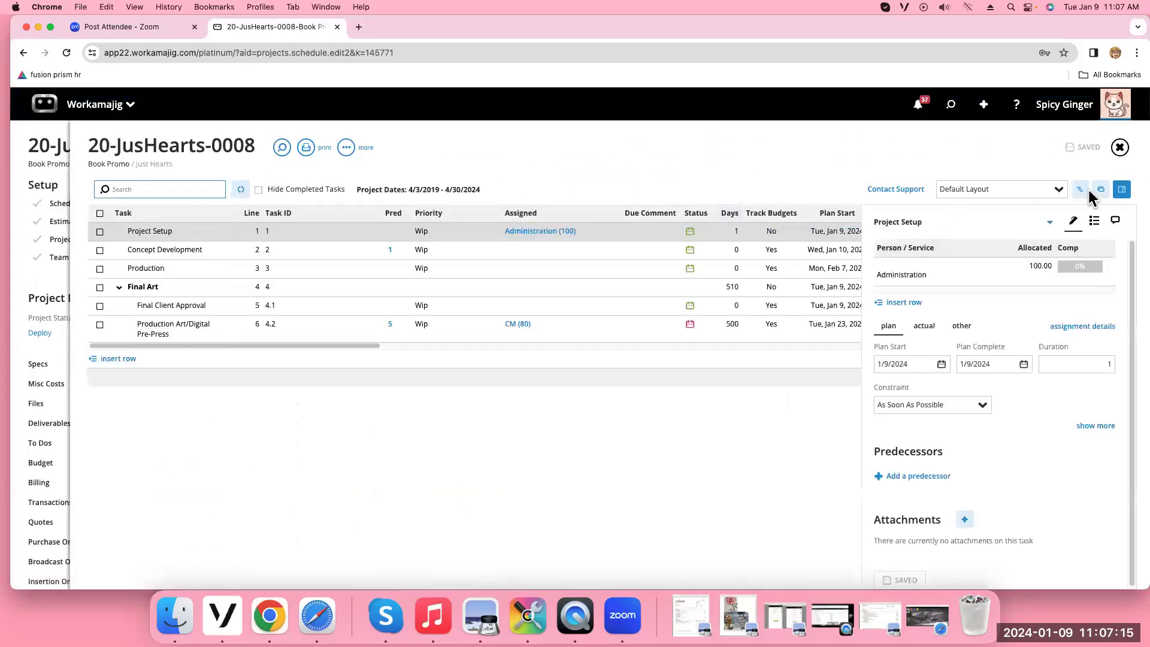
Hide the Gantt and template side panels to show the six-task grid full width
click(1101, 193)
click(1099, 192)
click(1099, 190)
click(1100, 191)
click(1122, 191)
click(1122, 191)
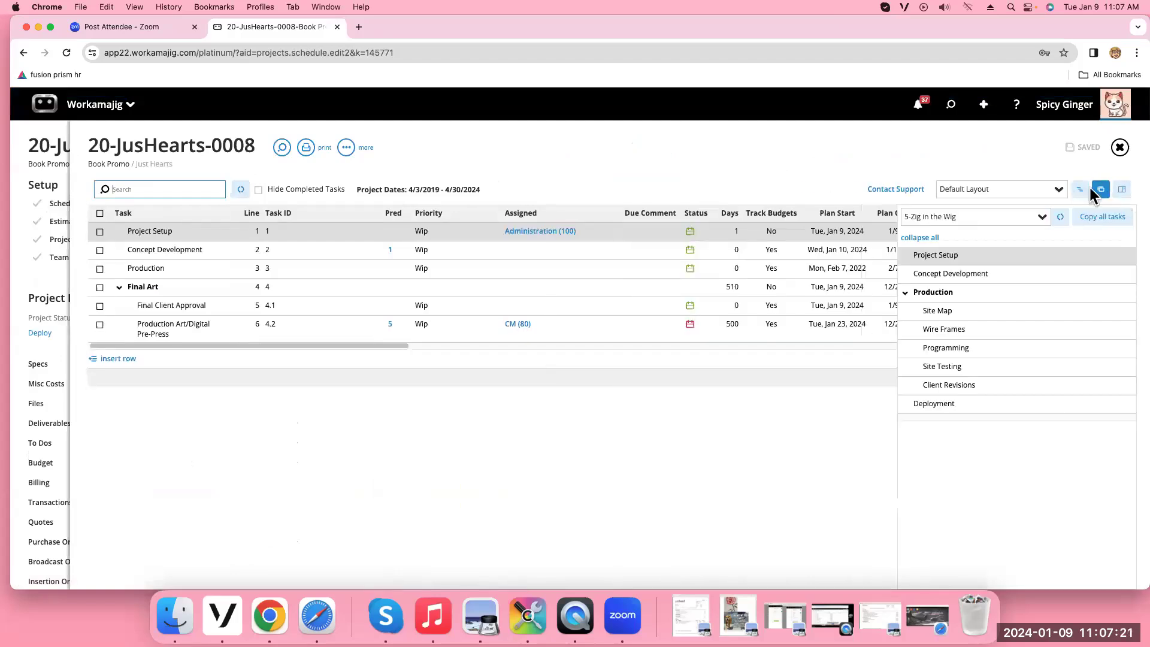
click(1122, 191)
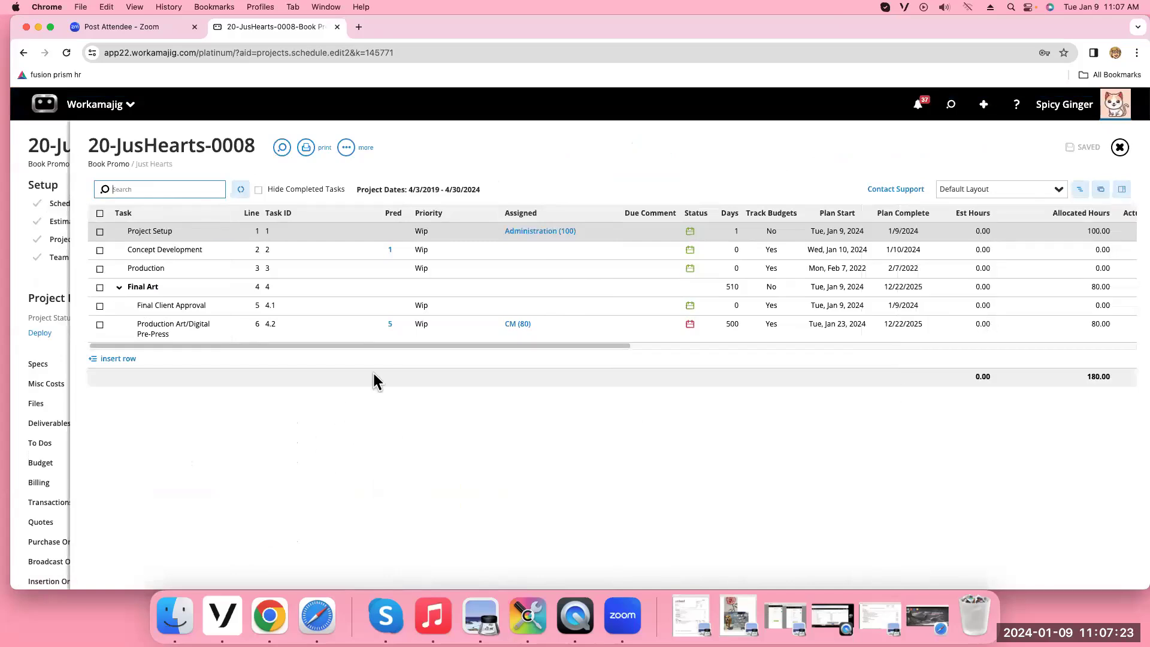
drag(383, 347, 385, 346)
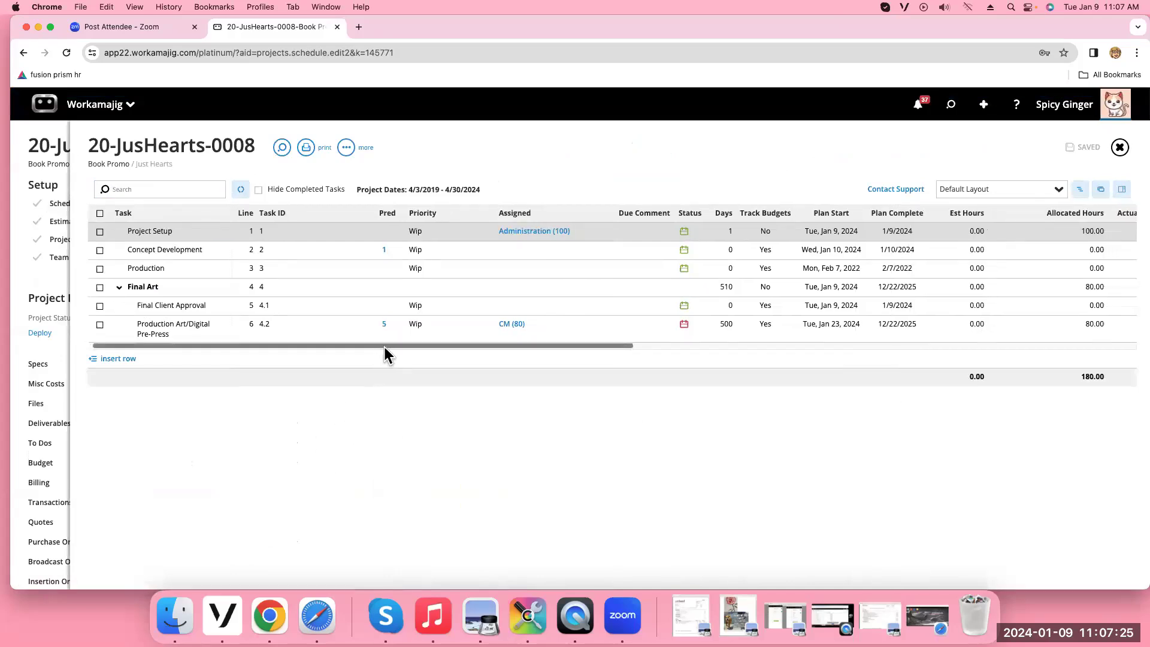
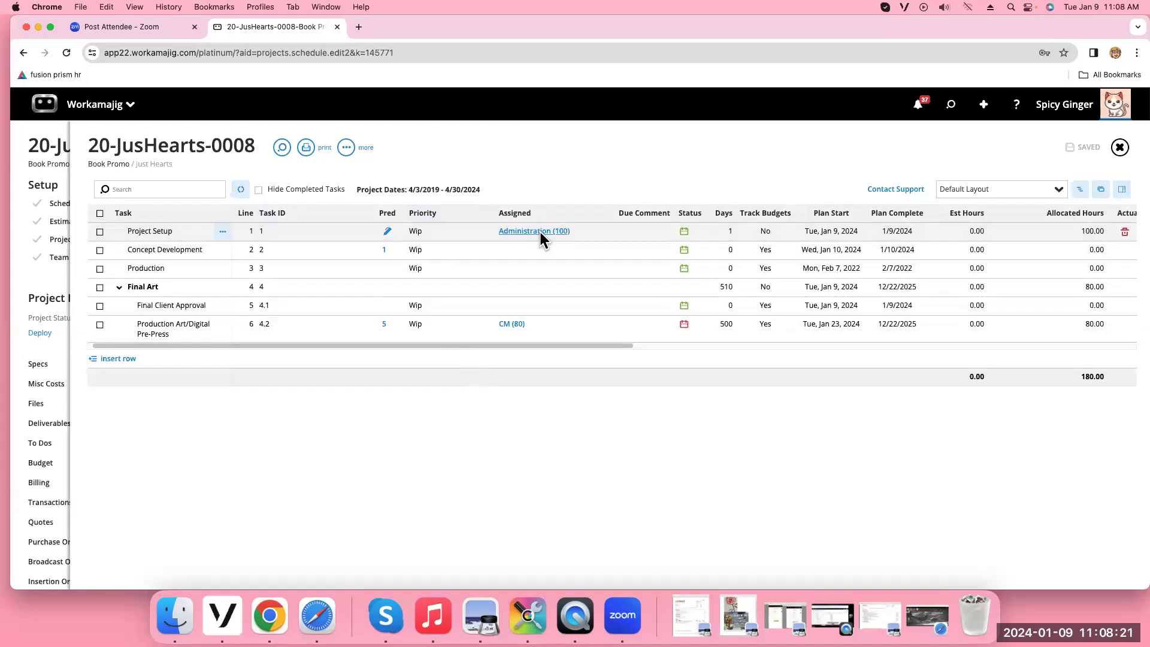
Assign Concept Development to the team member for 5 hours of General/Admin and save
click(506, 250)
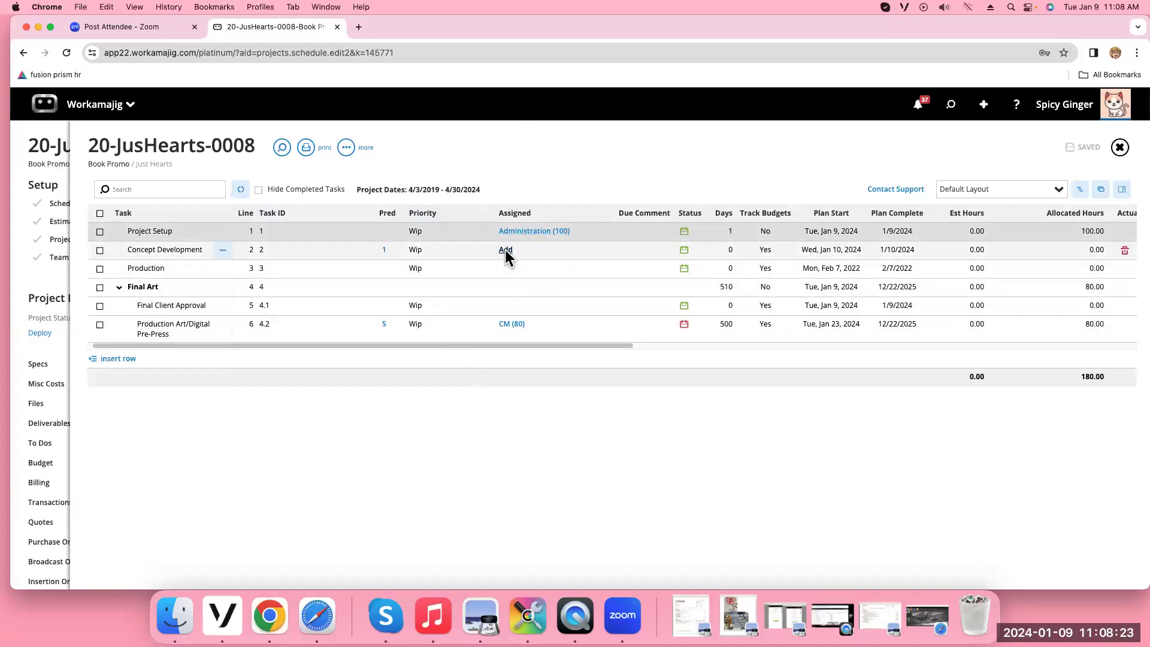
click(169, 242)
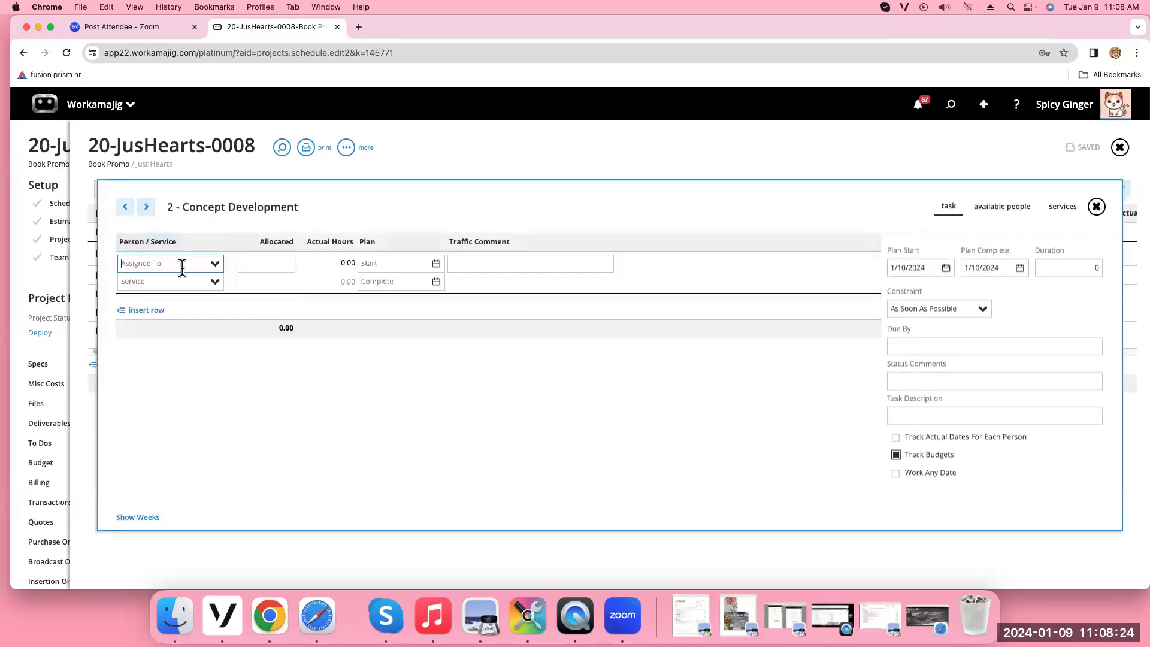
click(214, 282)
click(164, 352)
click(215, 264)
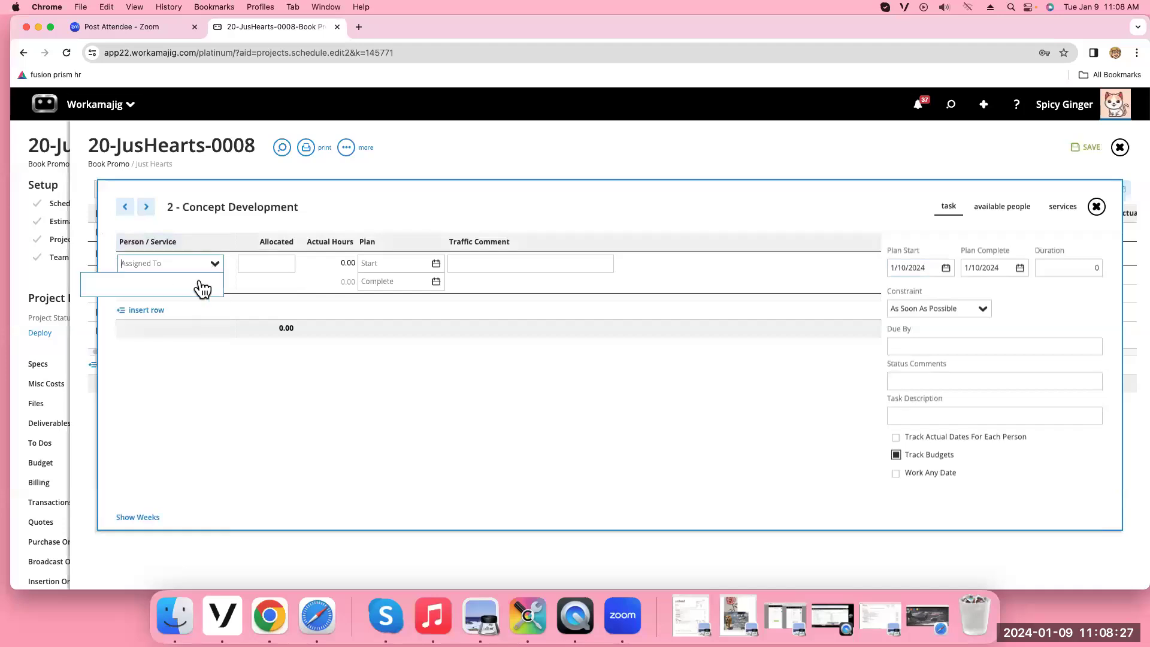
click(173, 308)
click(259, 263)
text(5)
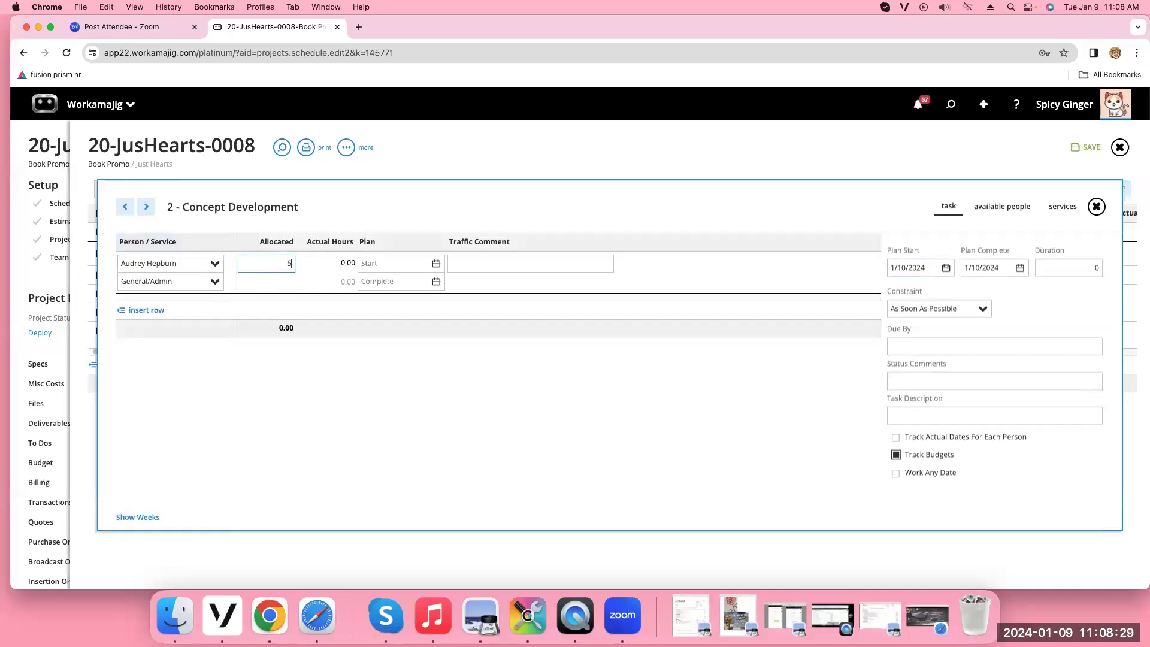
click(655, 210)
click(1087, 147)
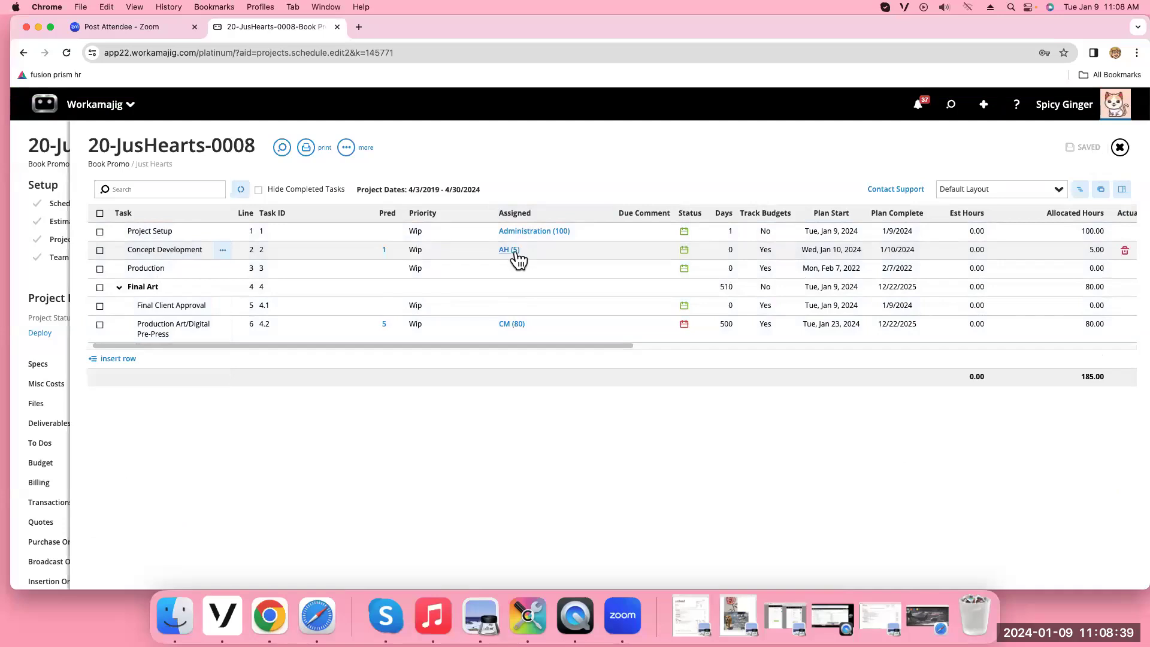
Set Concept Development's priority to Not Important
click(420, 250)
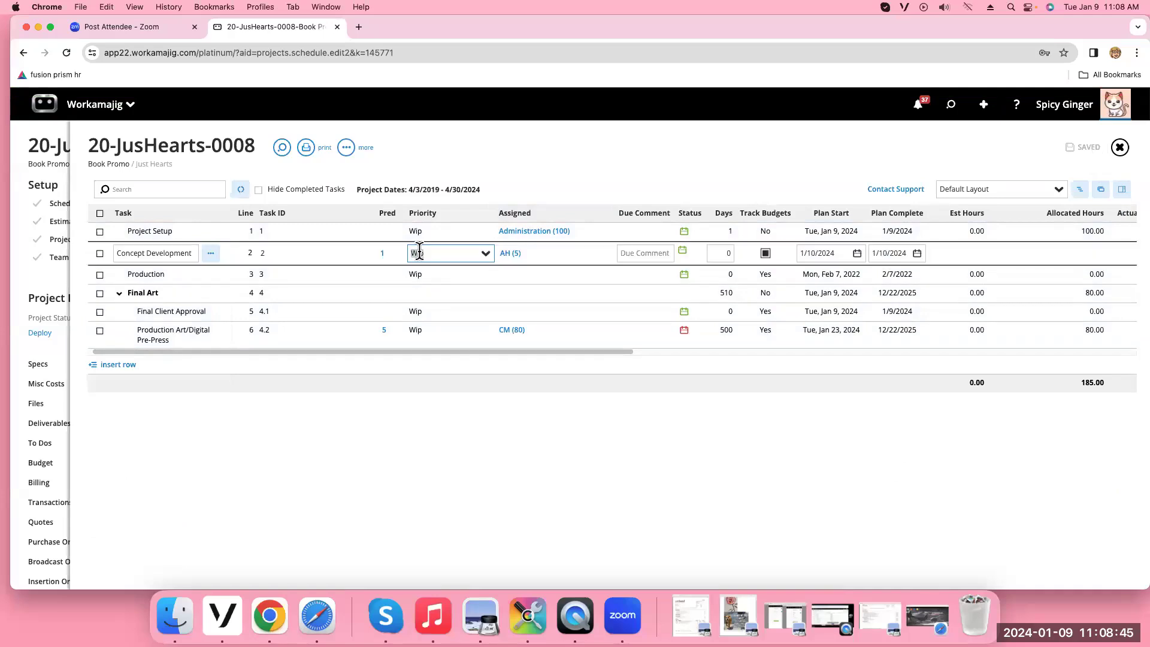
click(486, 257)
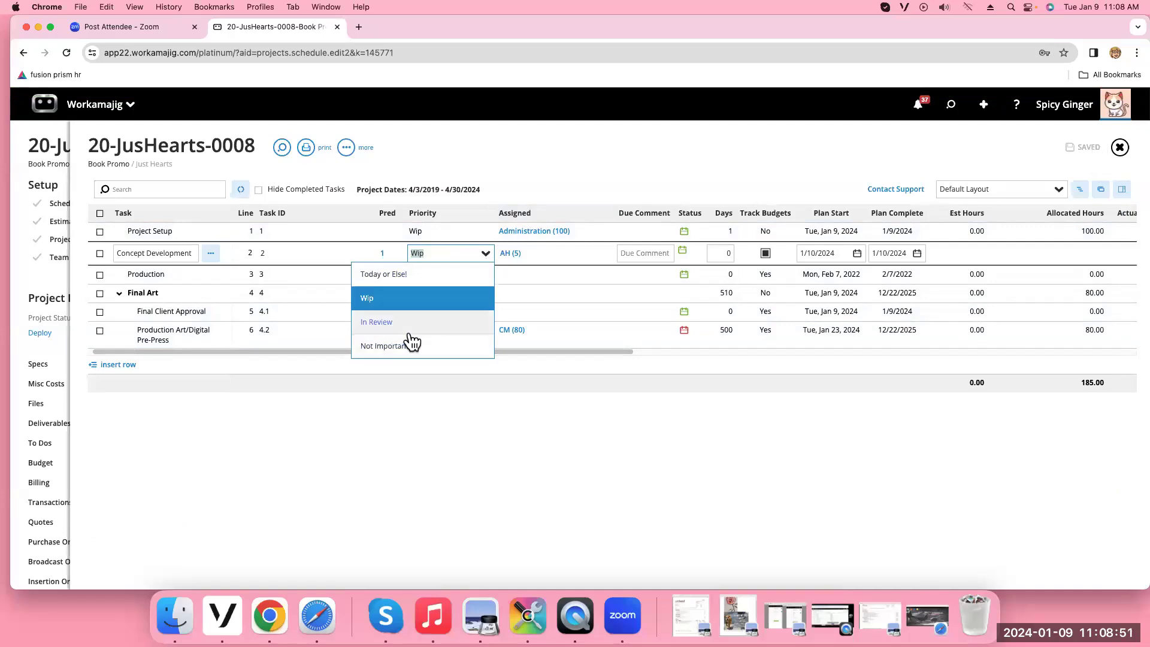
click(394, 347)
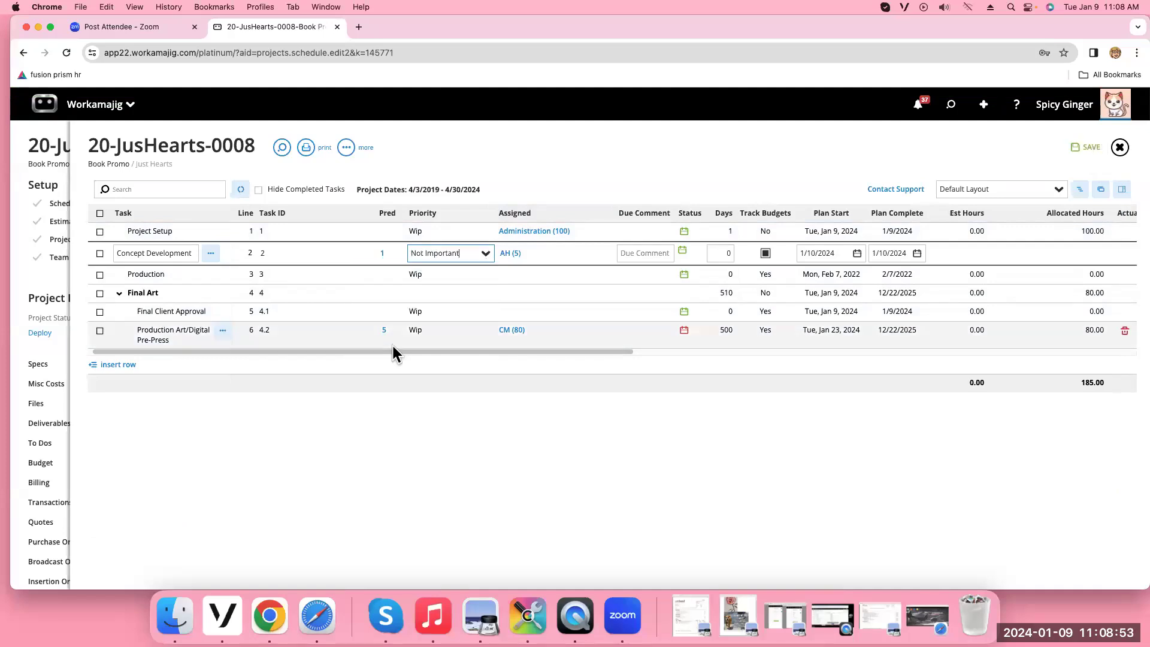
click(432, 273)
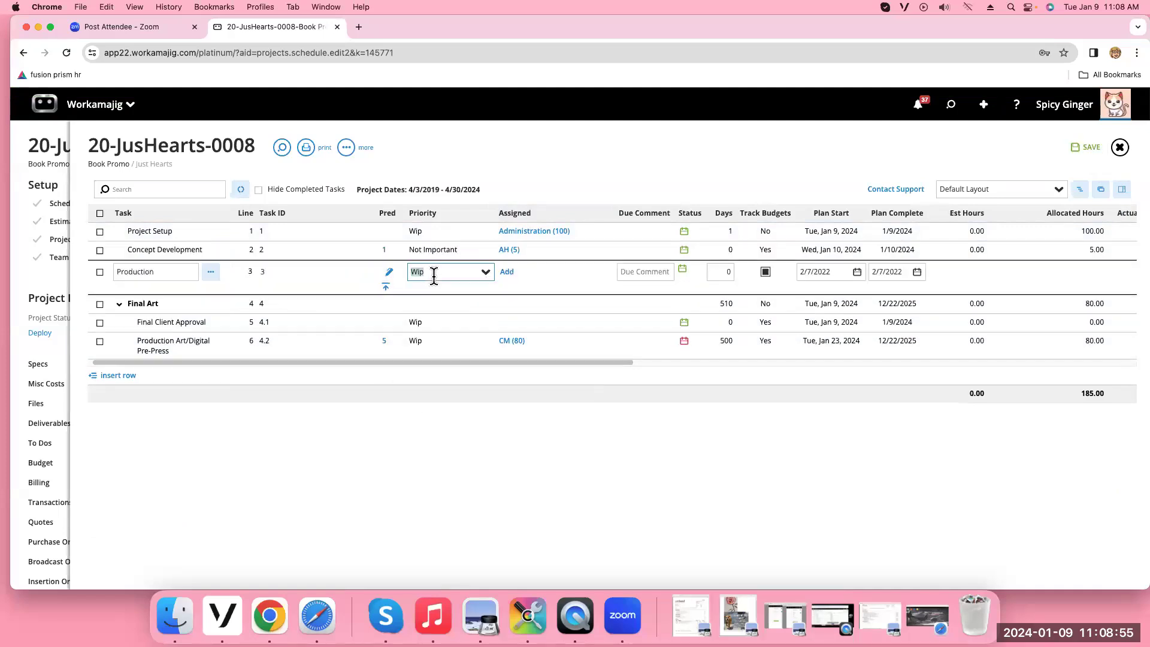
Set Production's priority to Today or Else! and save a 2-hour assignment for the team member
click(485, 273)
click(412, 292)
click(507, 272)
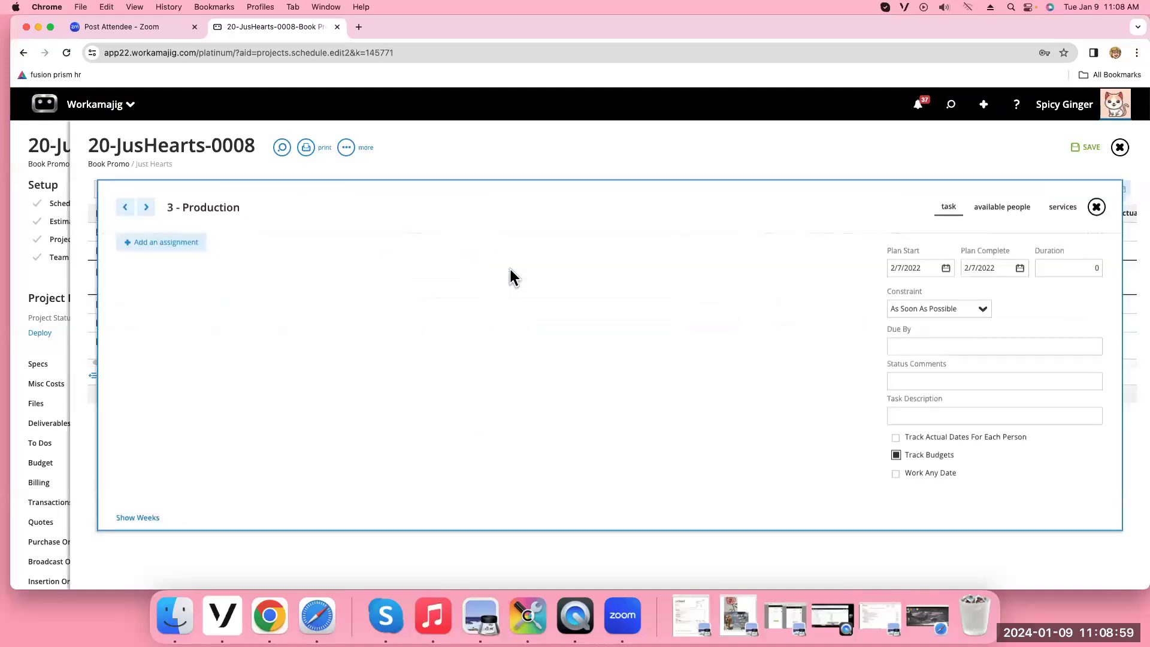
click(170, 242)
click(214, 266)
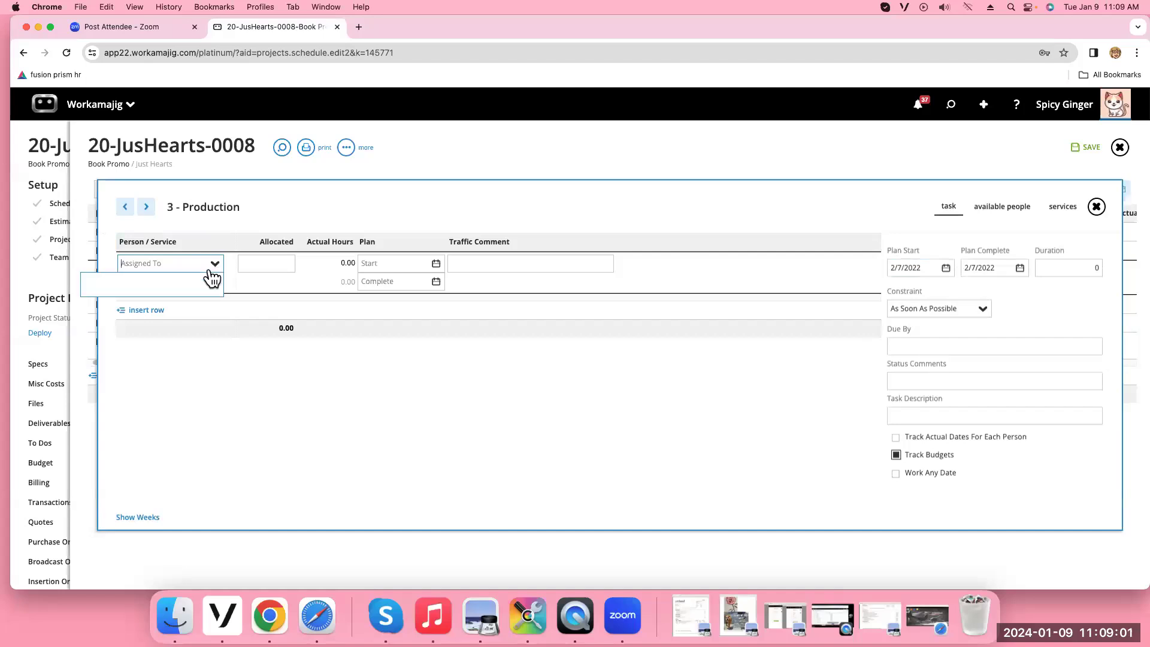
click(149, 307)
click(251, 258)
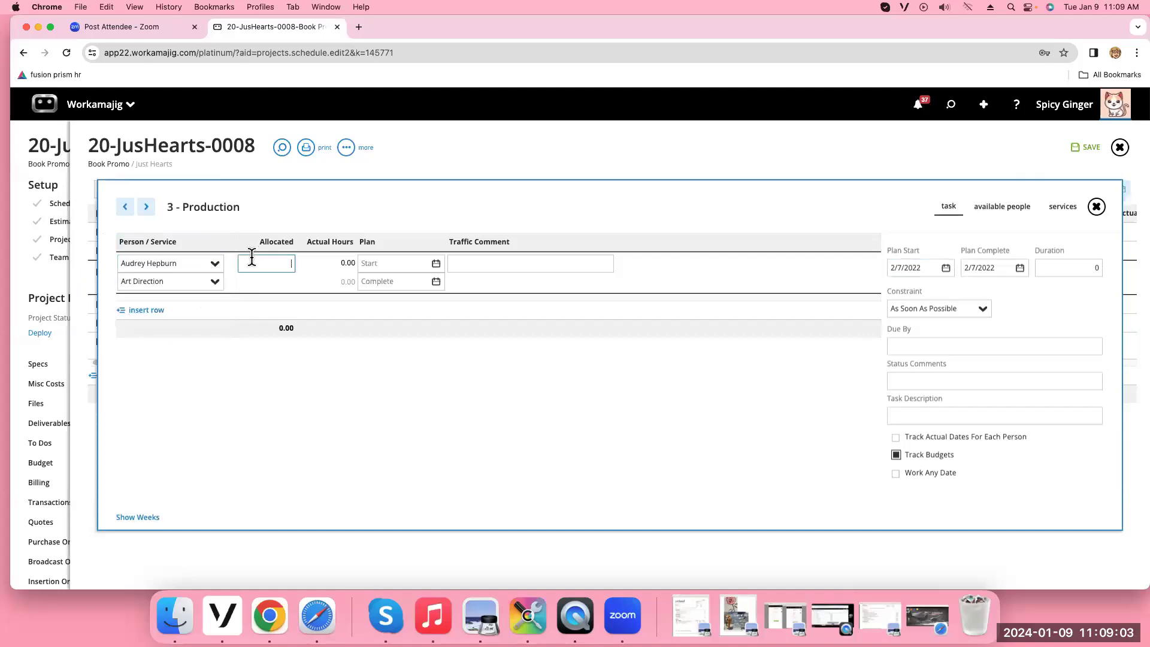
text(2)
click(1087, 153)
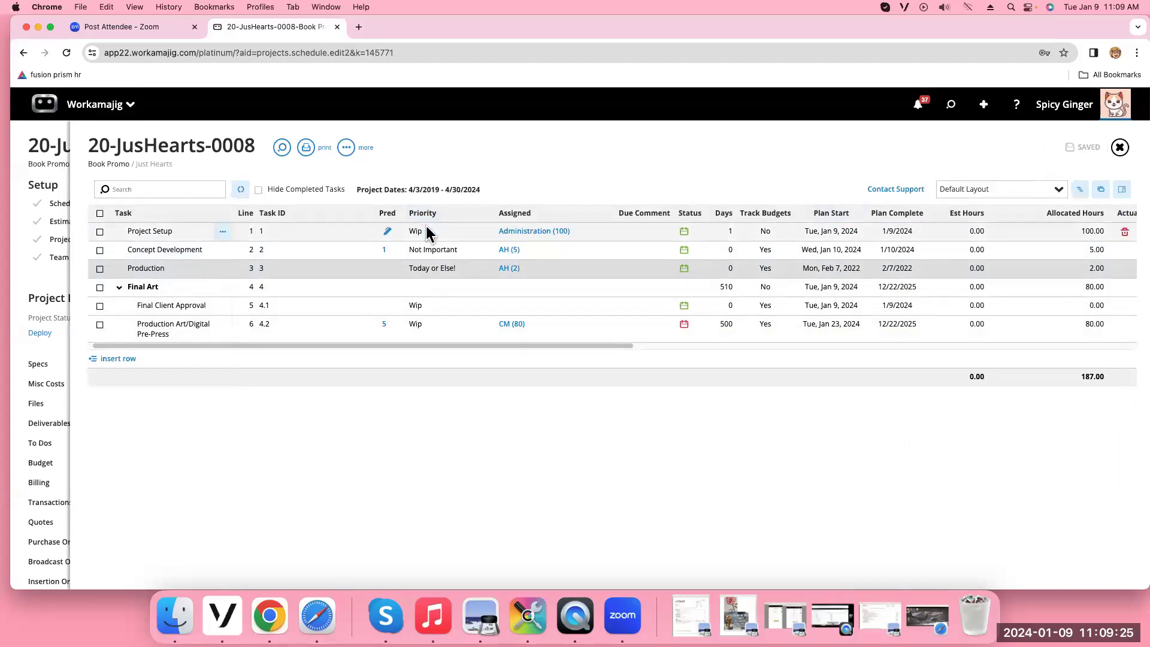
Show and then hide Production's task details panel to review all grid columns
click(1122, 190)
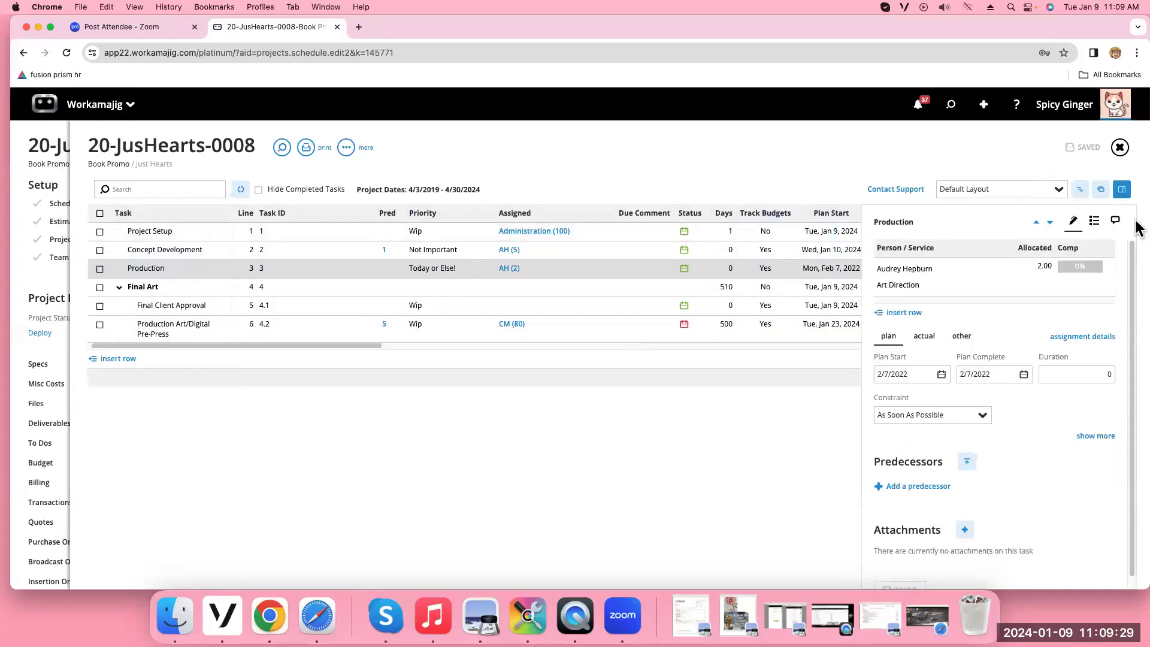
click(1123, 198)
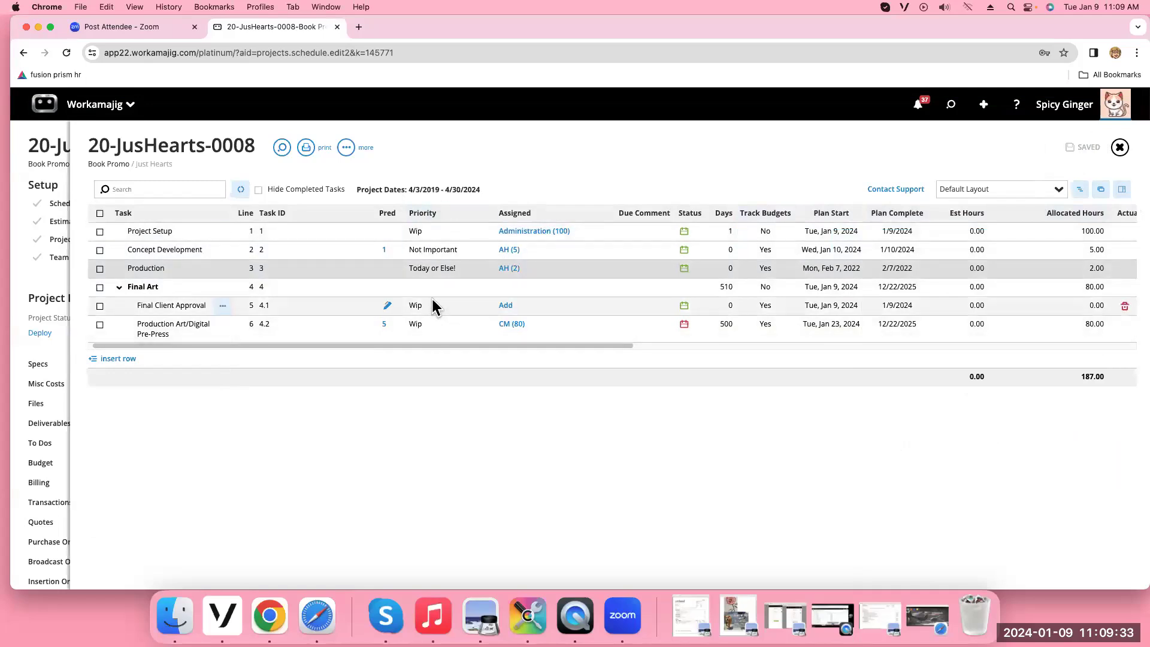
click(96, 104)
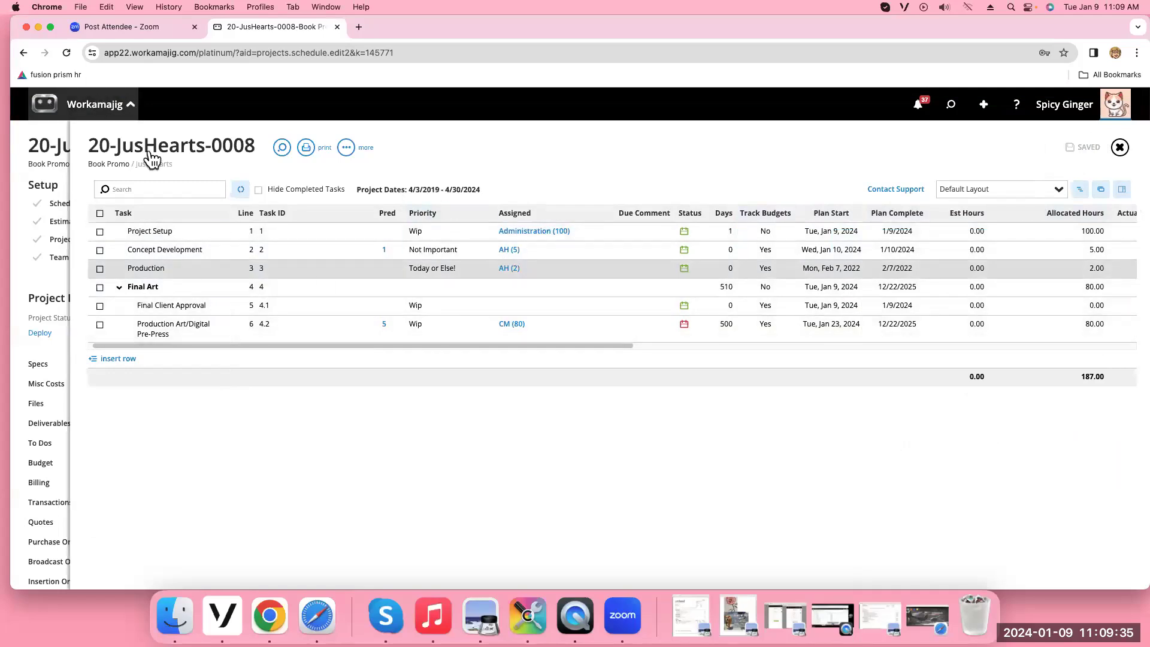
Open the Creatives app's Today - Creatives board for January 9, 2024, then return to the app launcher
click(147, 161)
click(48, 254)
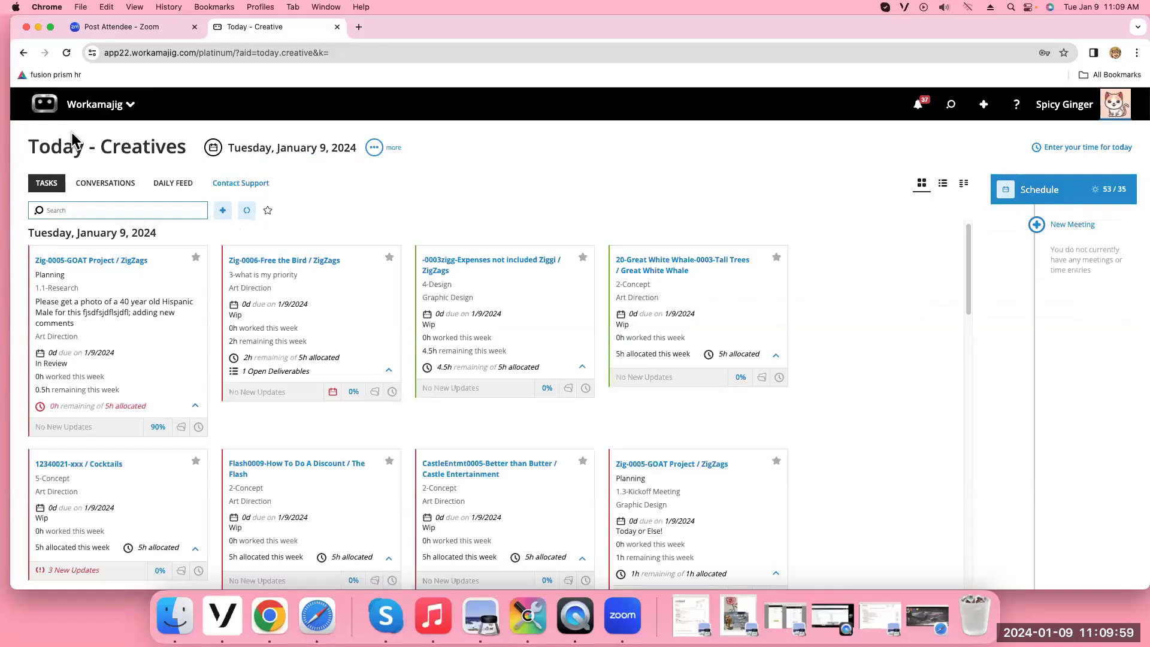
click(87, 114)
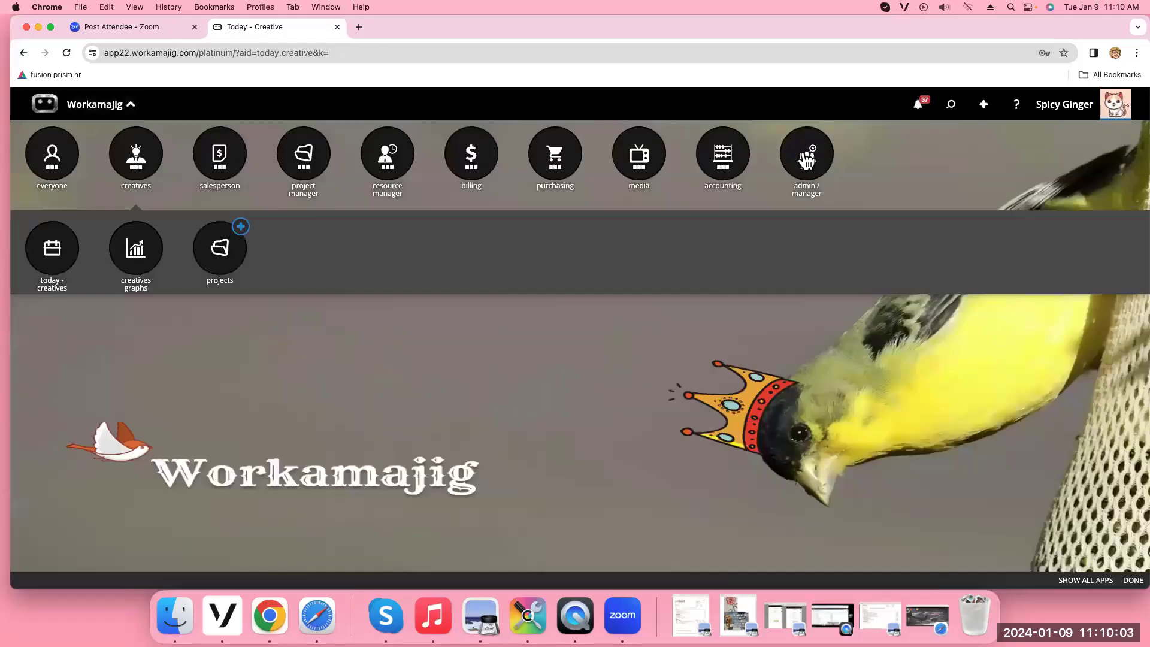
Inspect the Today or Else!, Wip, In Review and Not Important entries in System Setup's Task Priorities list, then close it
click(806, 158)
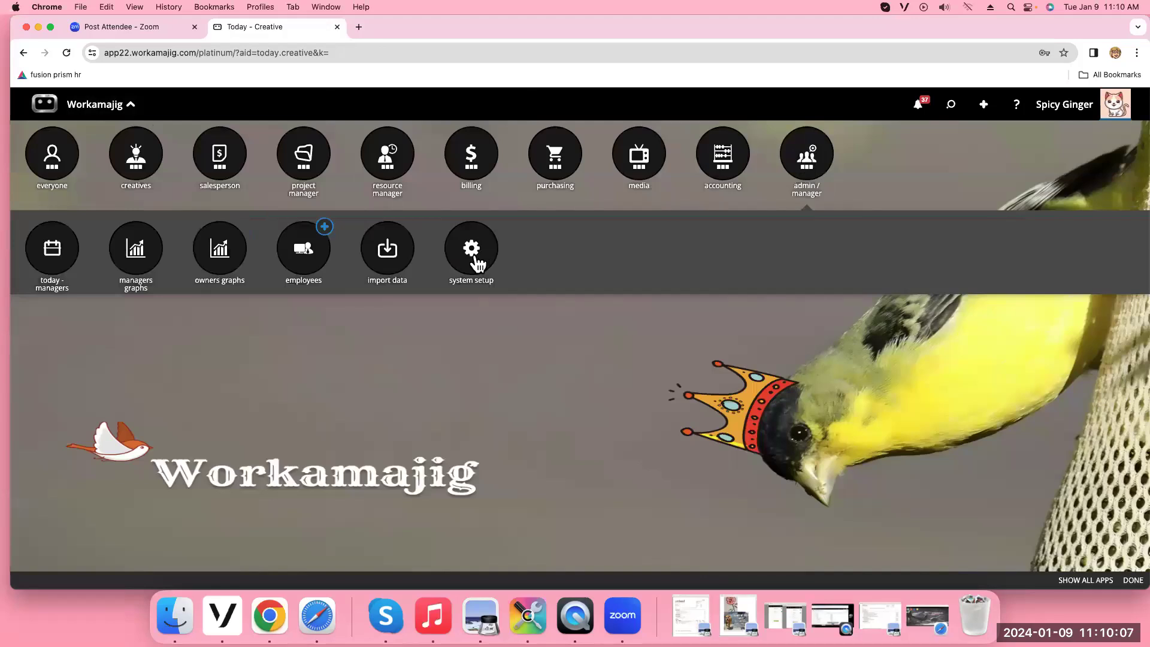
click(473, 255)
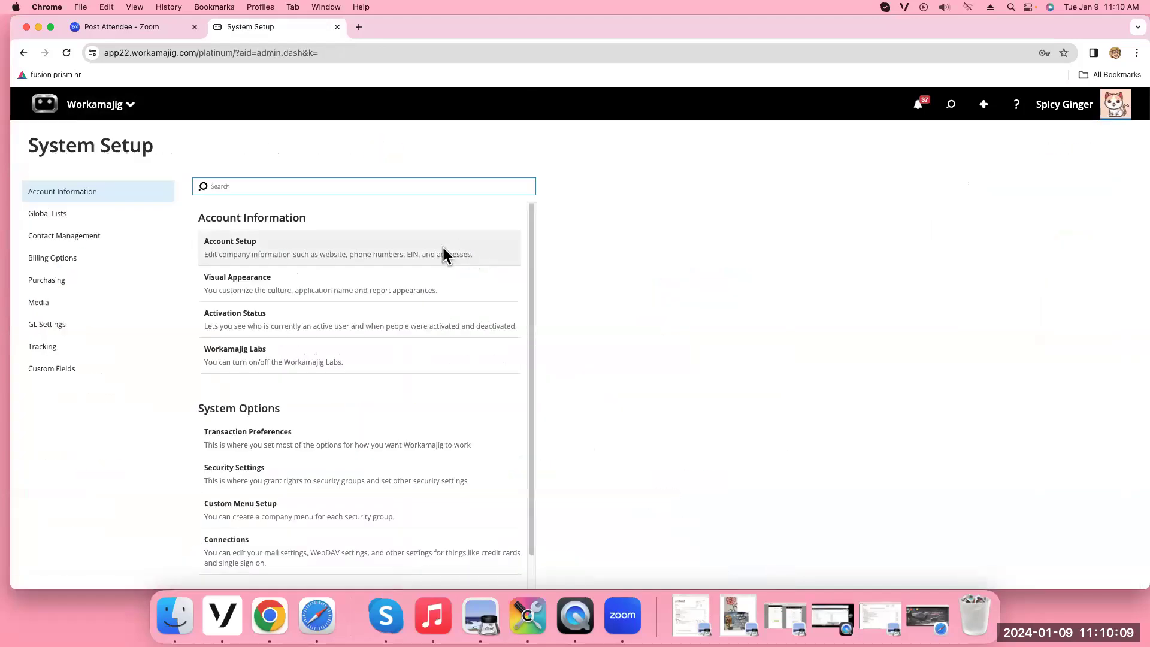
scroll(425, 255, down, 1)
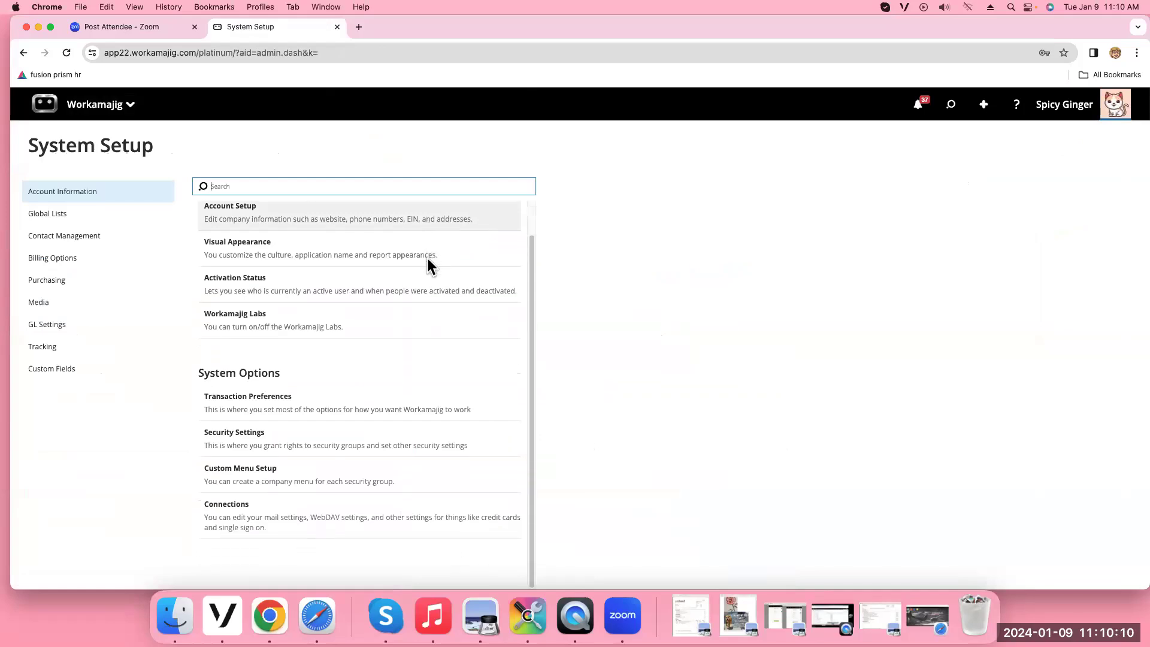
click(113, 222)
scroll(312, 228, down, 3)
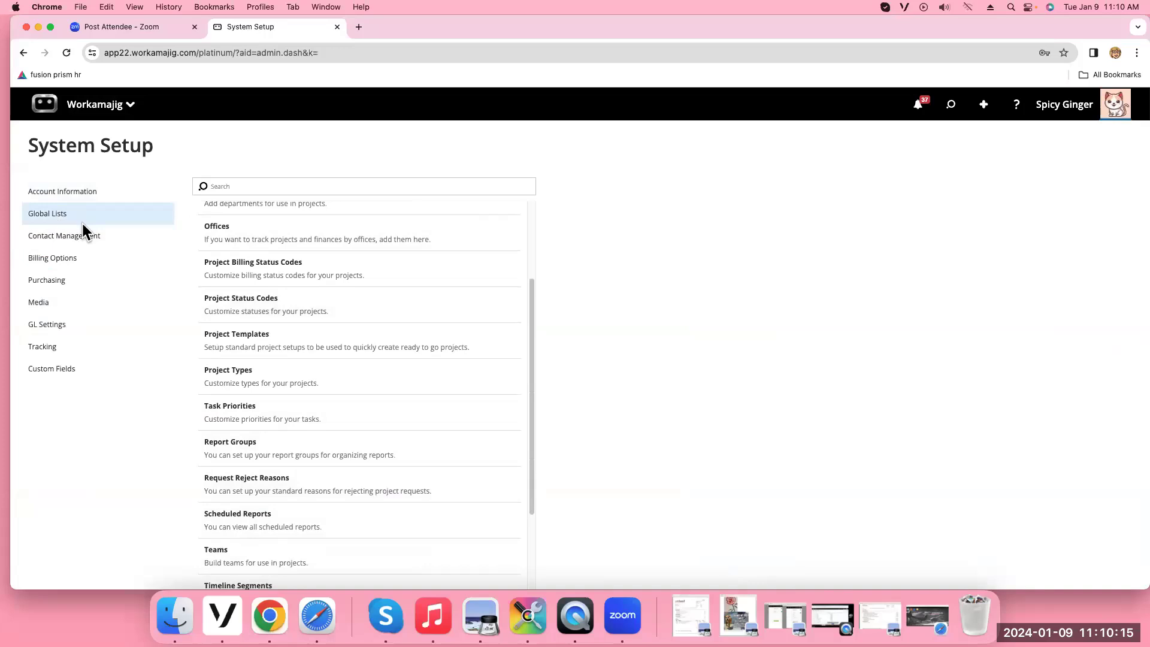
click(250, 420)
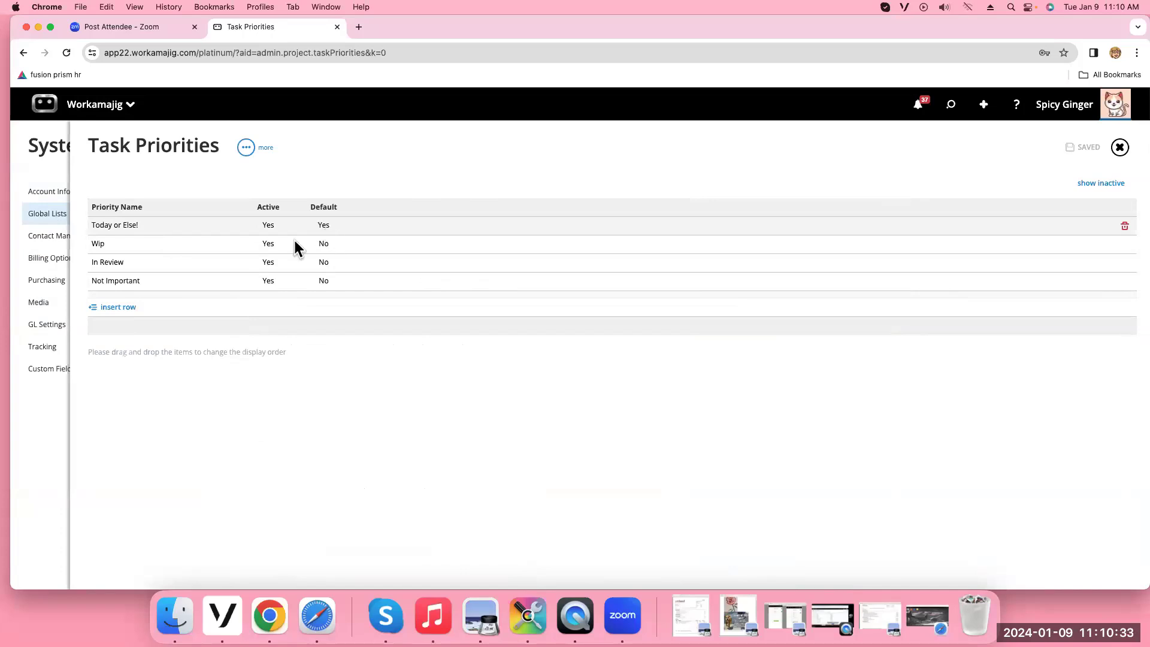
click(213, 248)
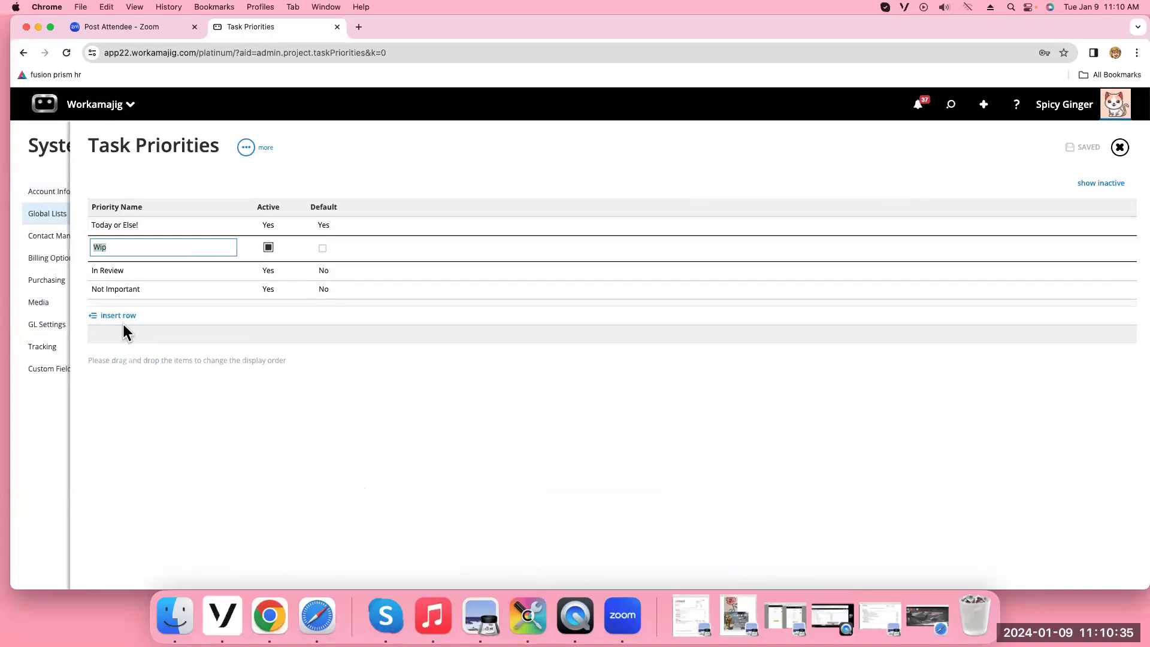
click(152, 290)
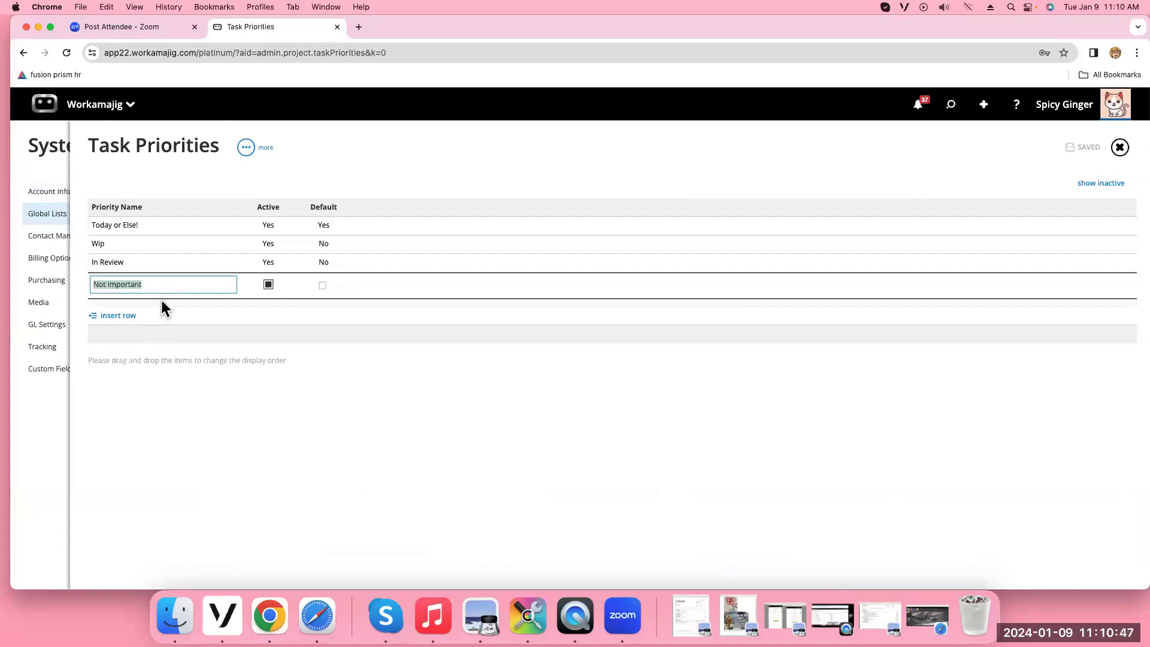
click(1119, 147)
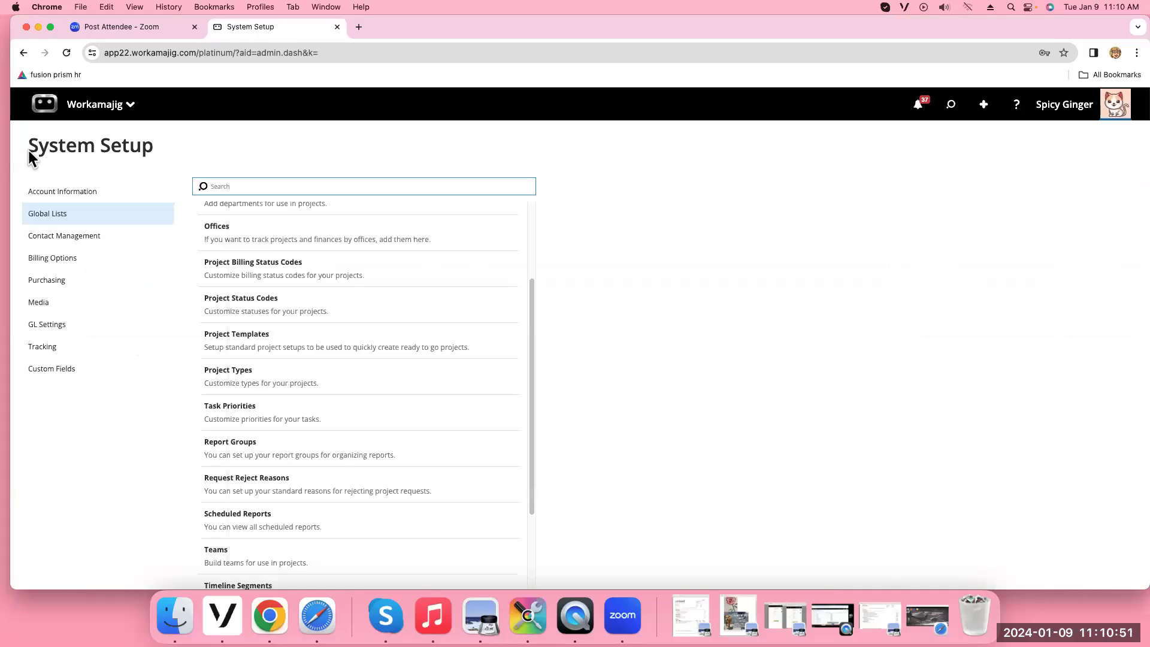
Open Assignment Management scheduling and run the search with default options
click(105, 110)
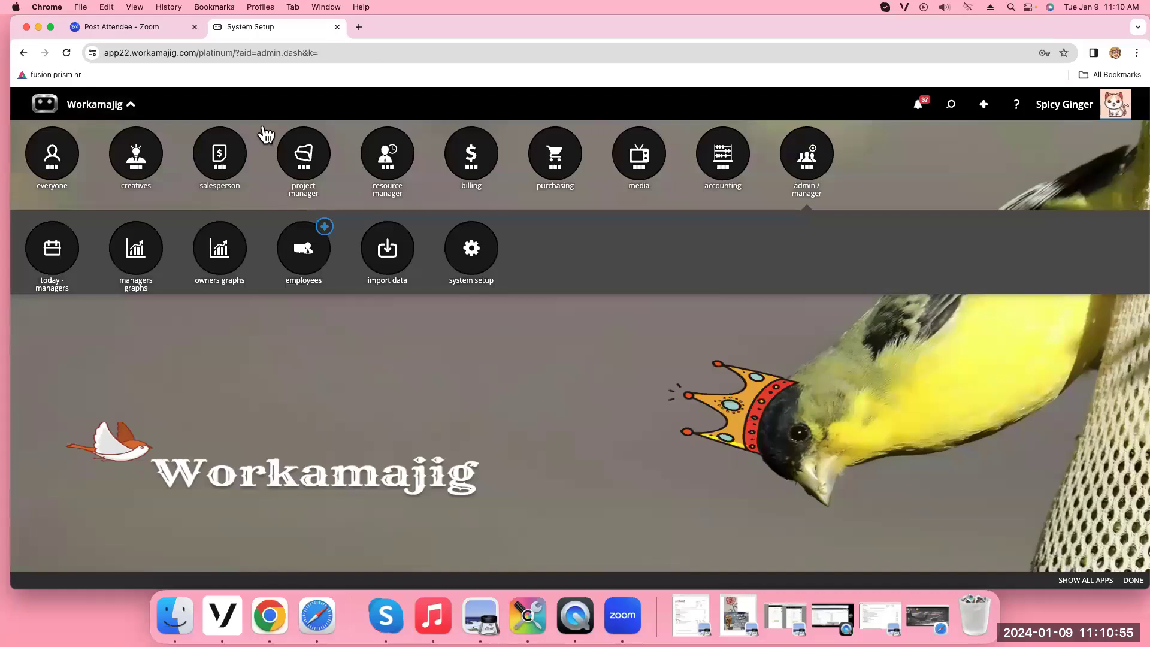
click(410, 166)
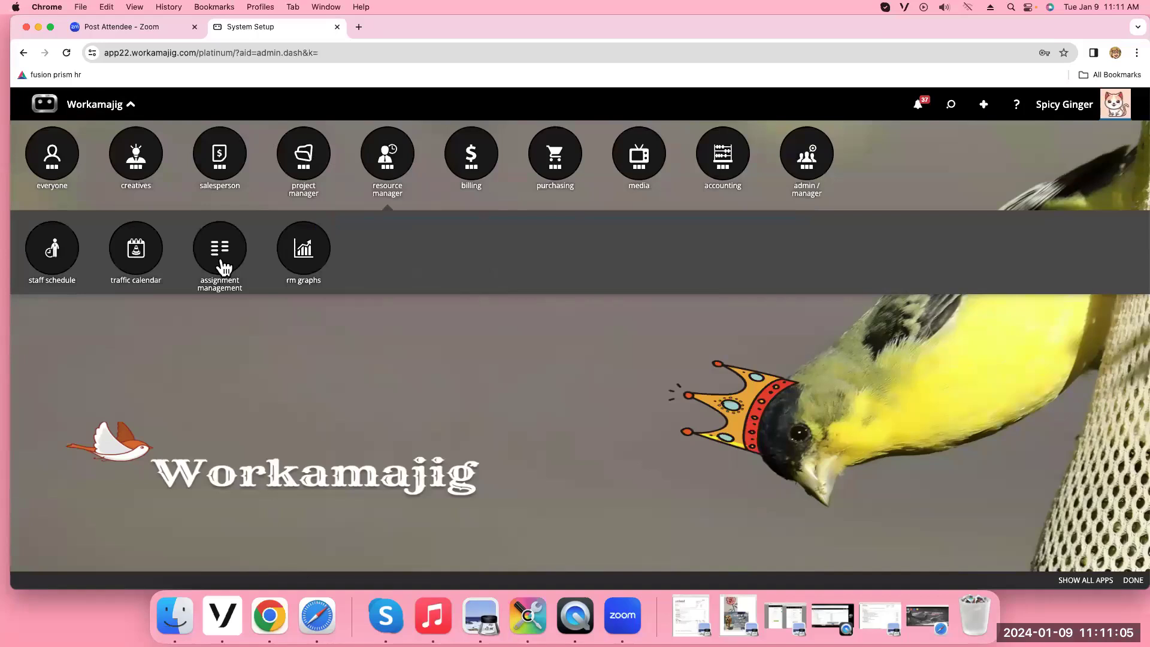
click(220, 252)
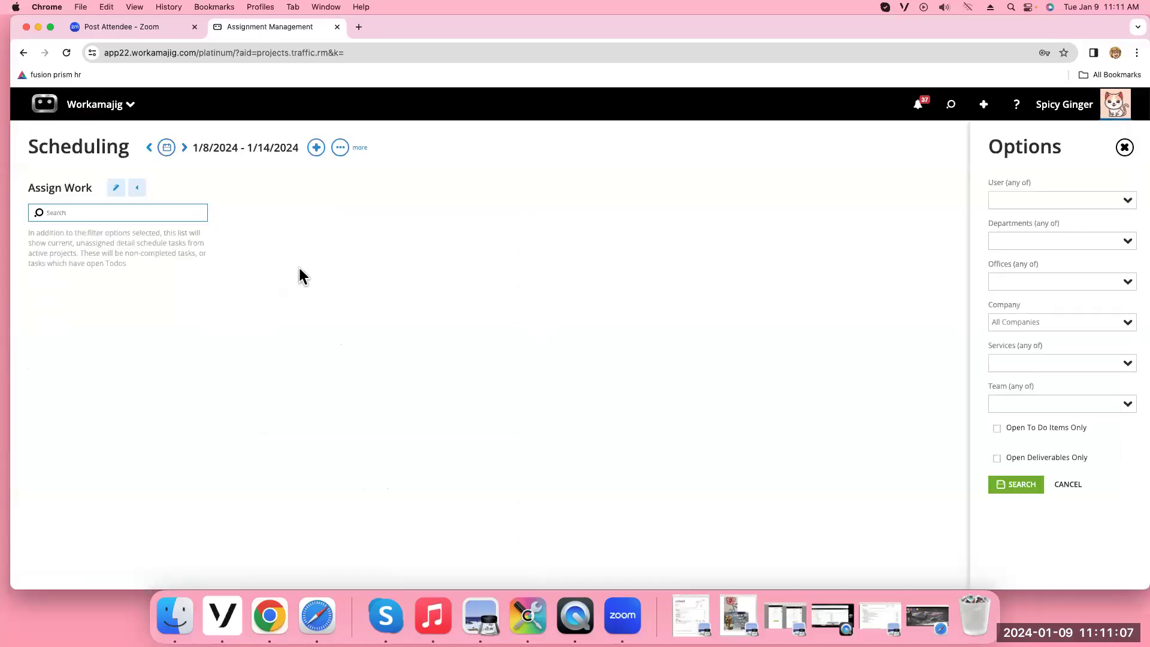
click(1017, 484)
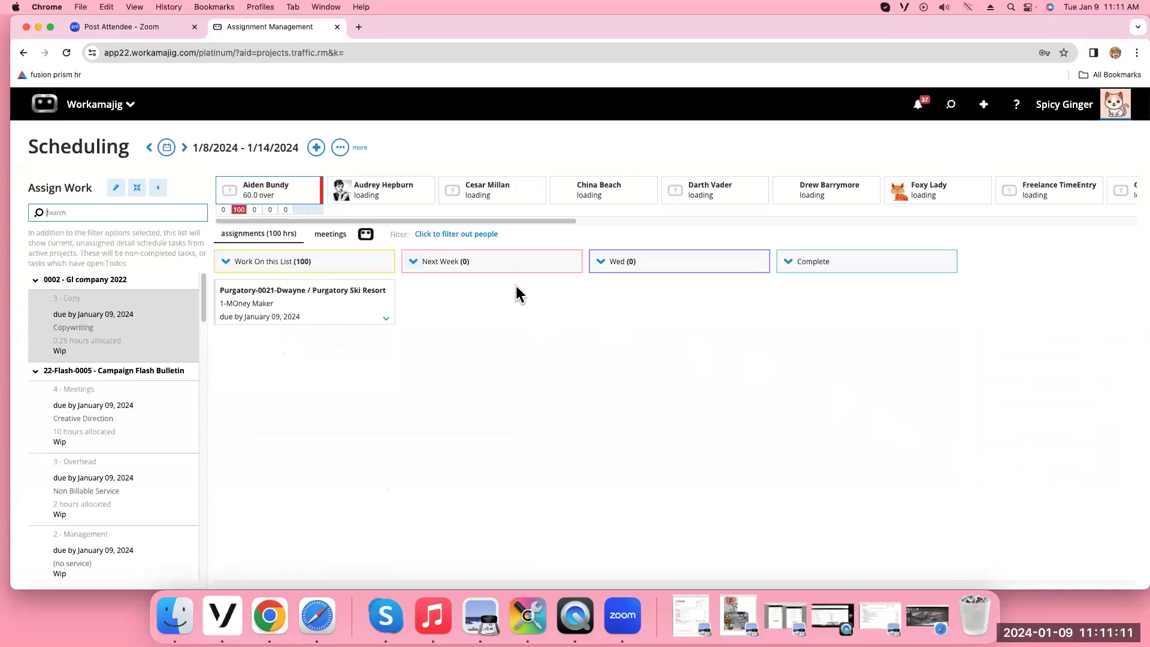
Move the Purgatory Ski Resort task card from Work On this List into Next Week
click(315, 318)
drag(348, 352, 493, 307)
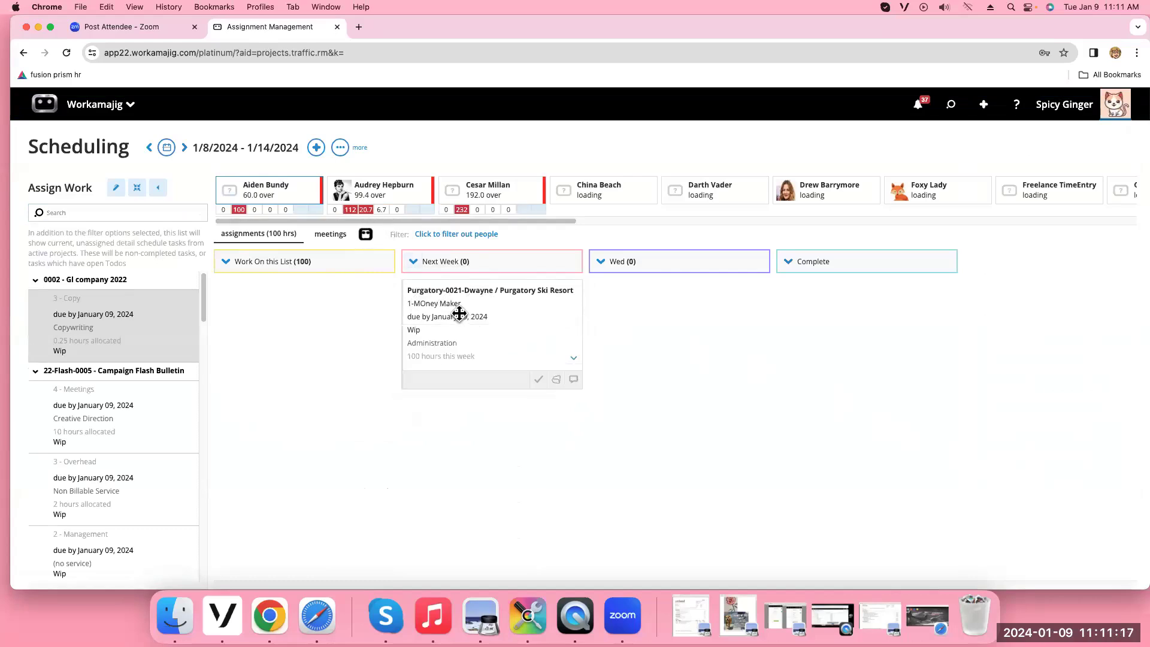
mouse_move(420, 306)
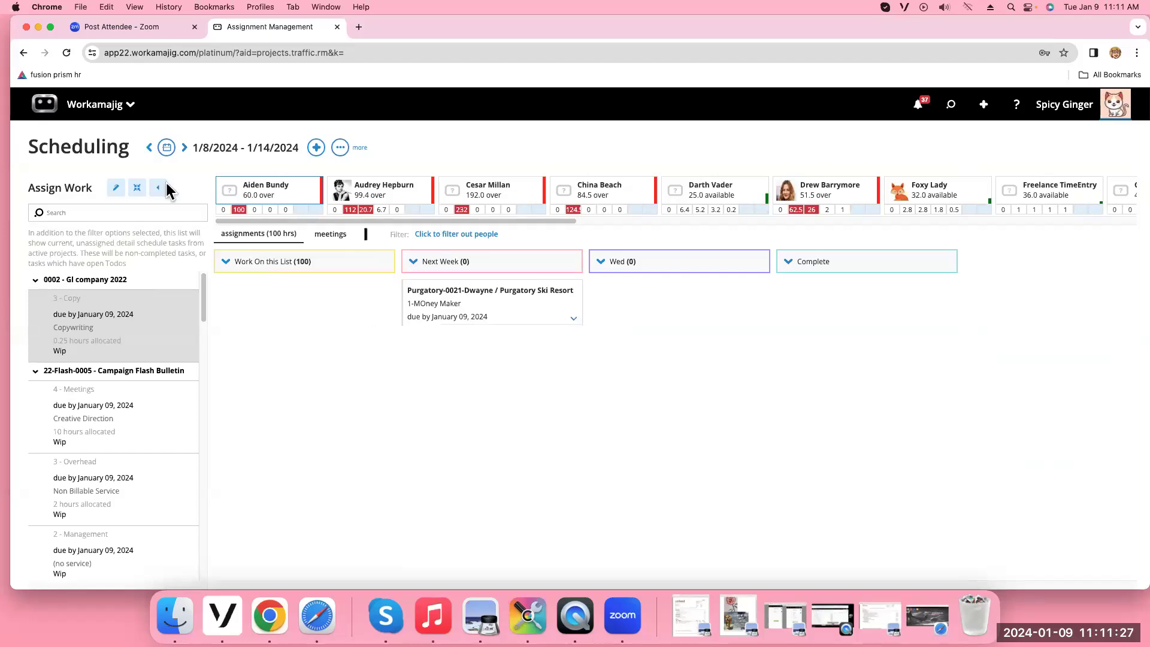
click(114, 105)
click(953, 106)
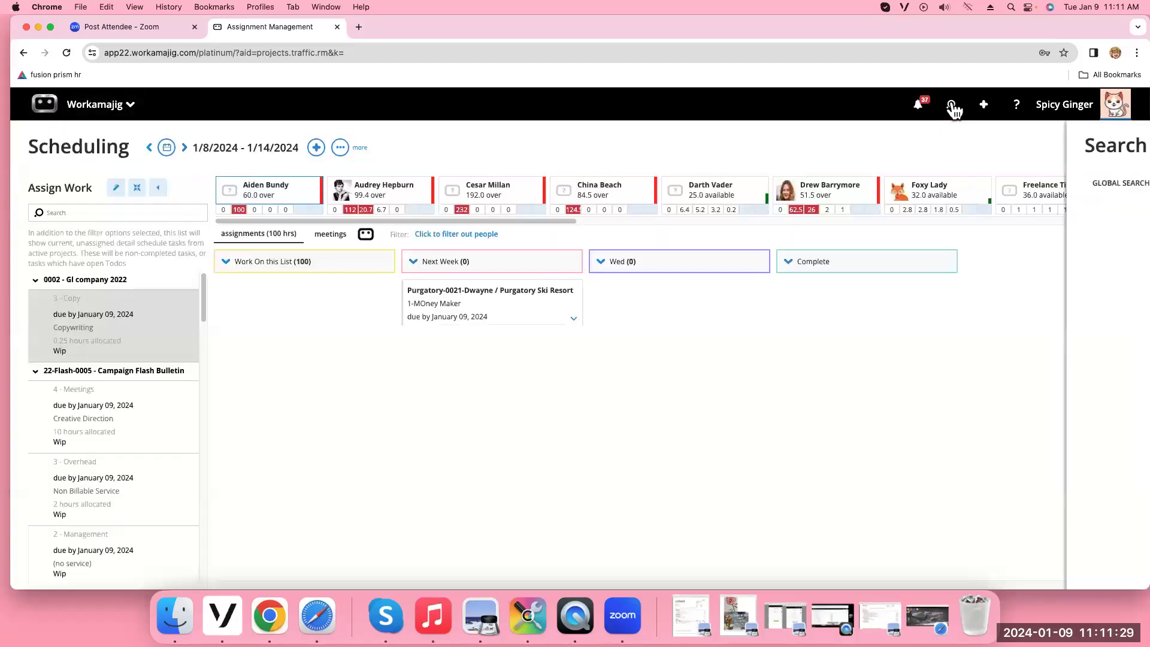
Open the 20-JusHearts-0008 Book Promo task schedule and its schedule grid system settings
click(888, 224)
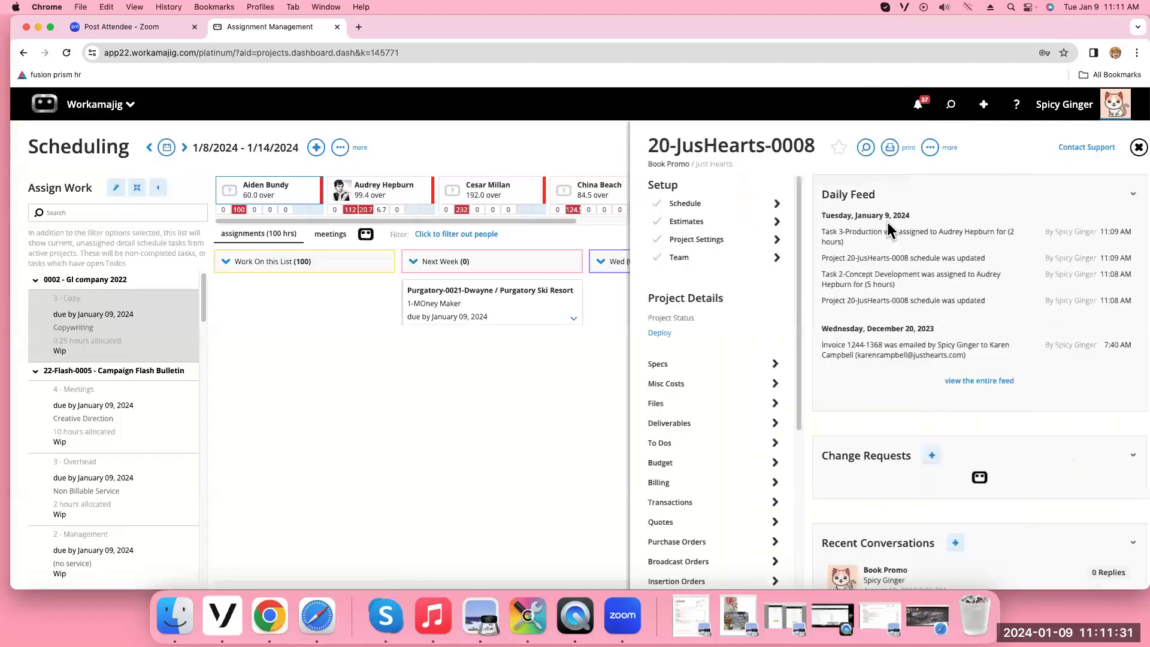
click(674, 204)
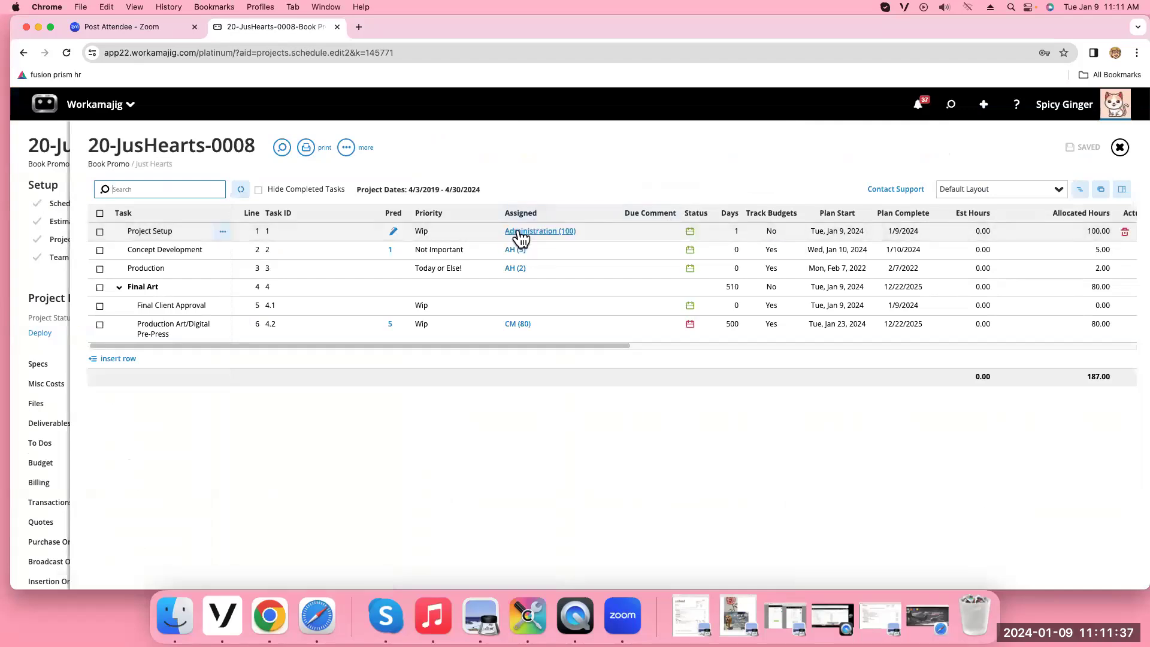
click(346, 148)
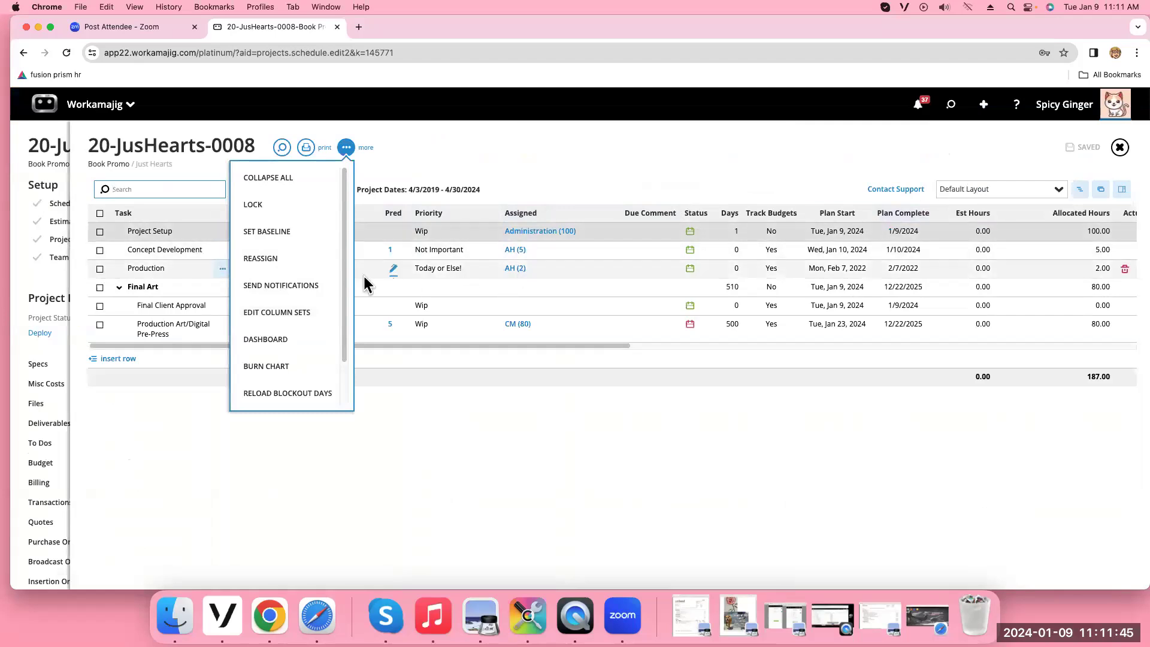
scroll(342, 267, down, 2)
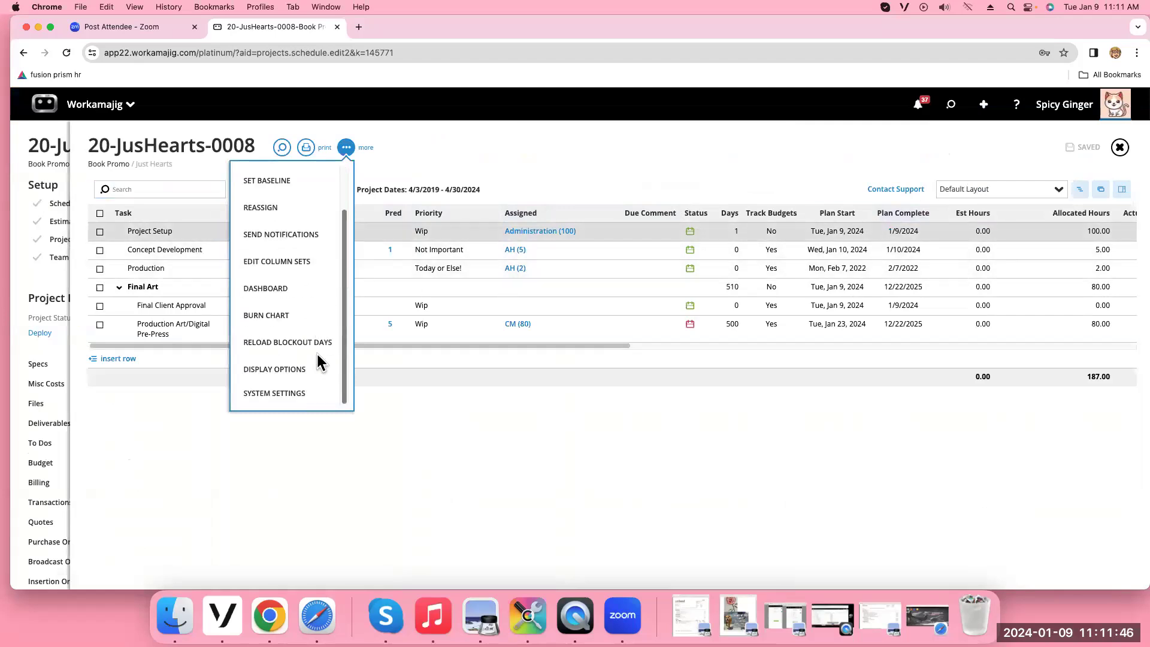
click(278, 394)
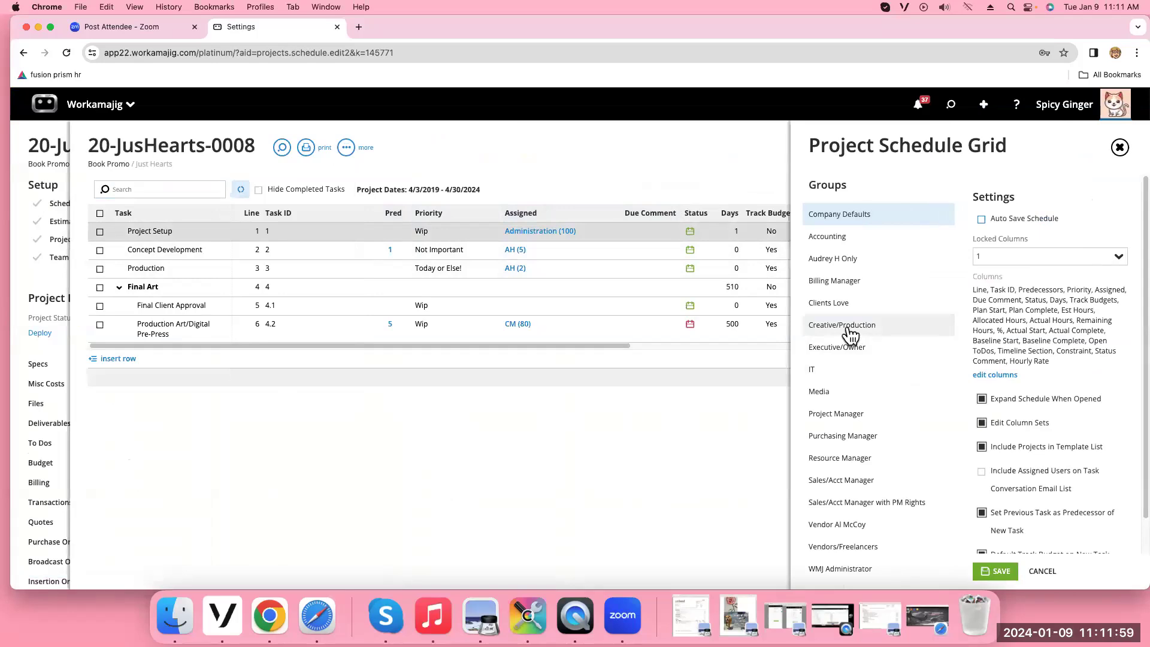
Override company settings for Creative/Production, move Status Comment up after Task ID, and save, leaving users' display options unchanged
click(850, 331)
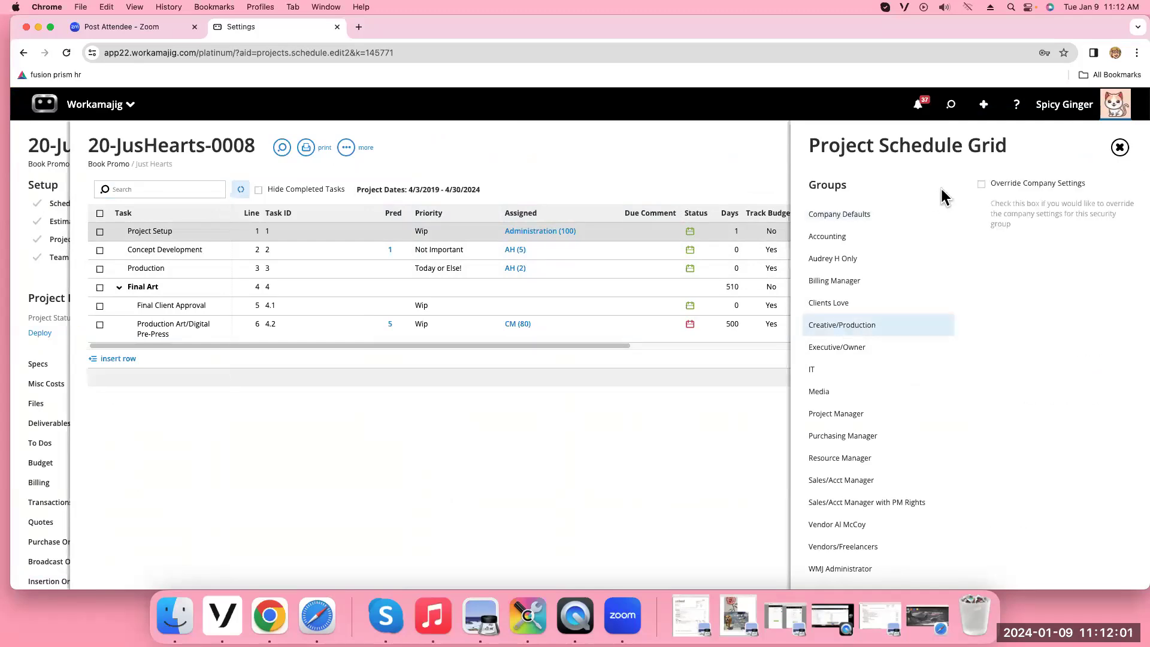
click(983, 184)
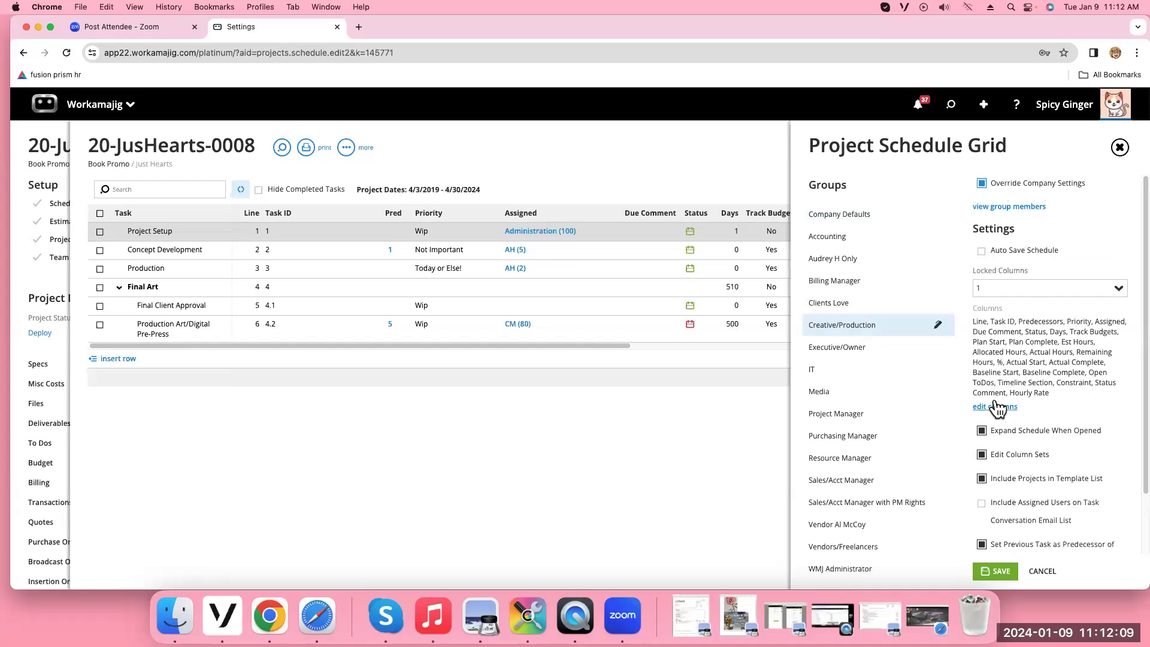
click(999, 407)
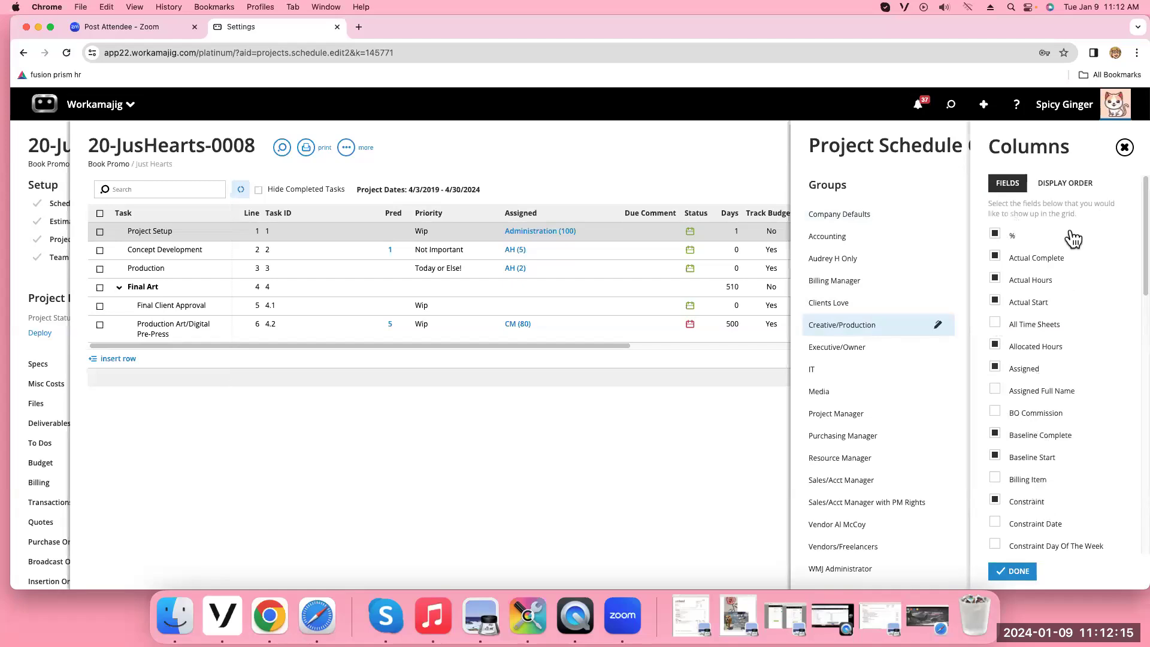
click(1058, 189)
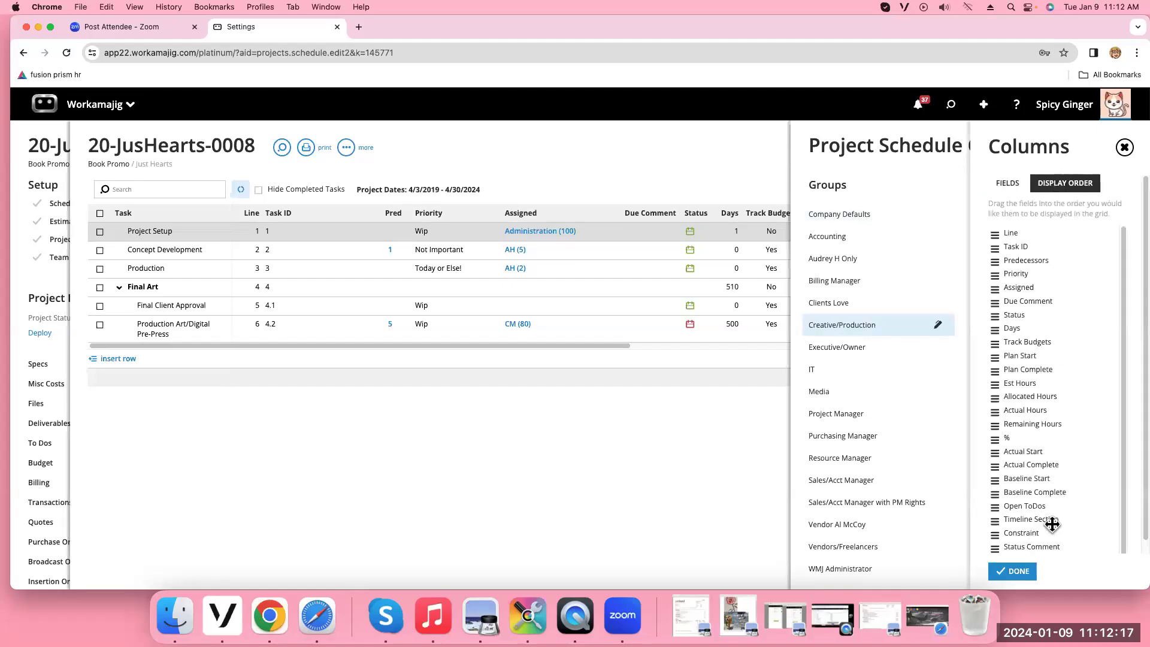
drag(1019, 545, 998, 254)
click(1016, 571)
click(997, 570)
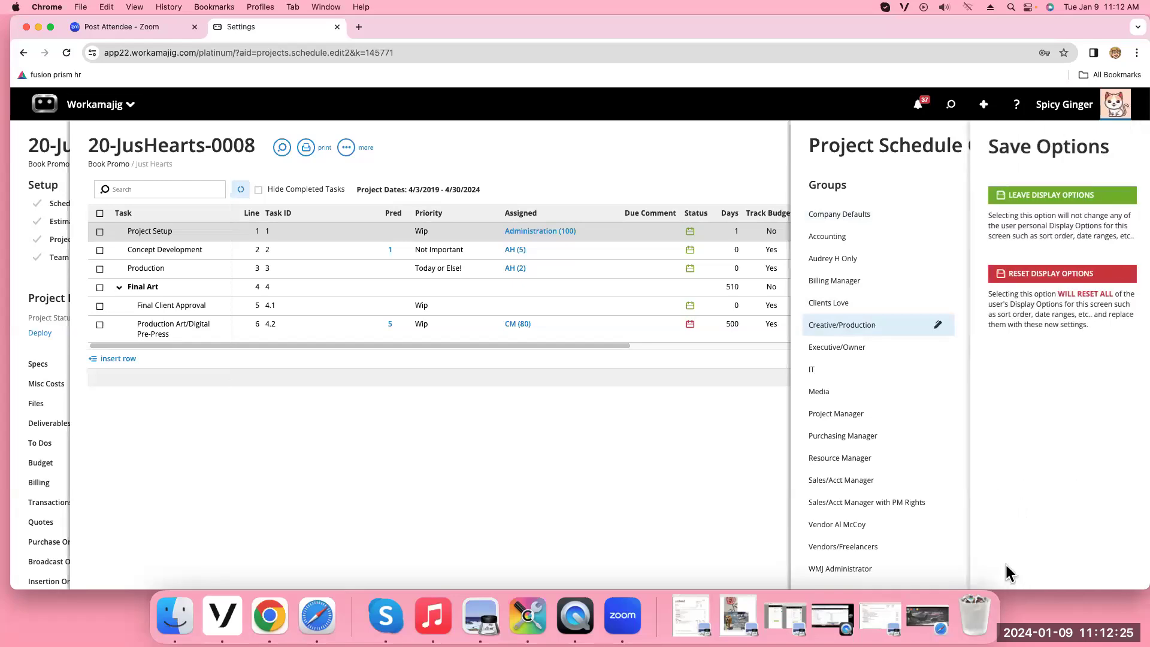
click(1048, 198)
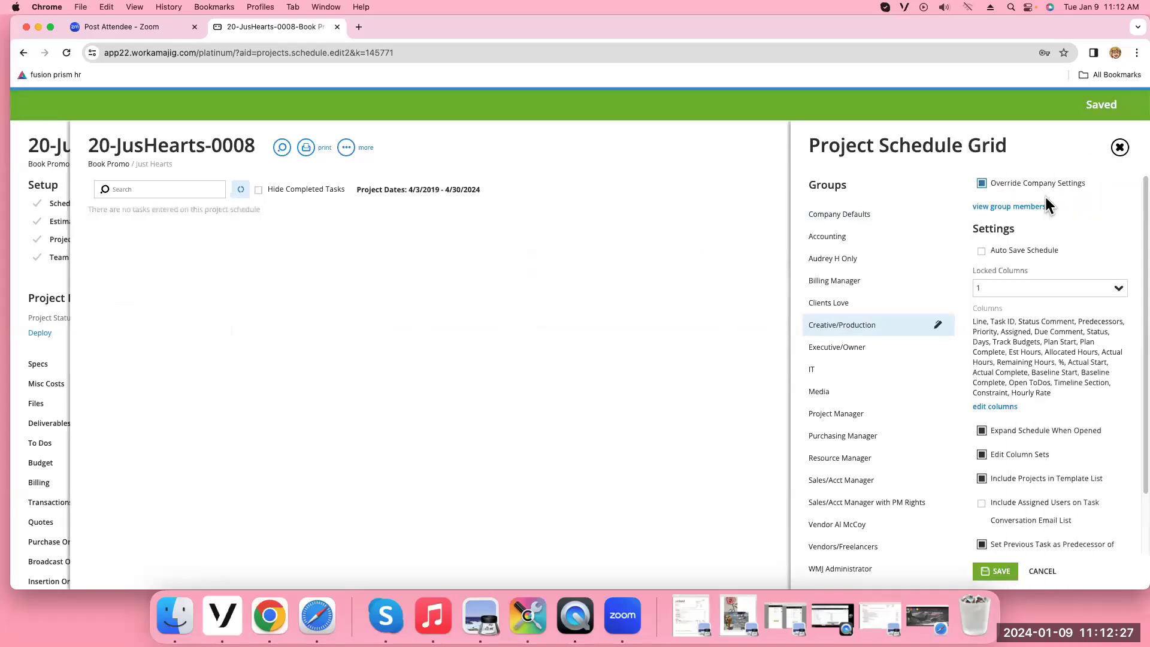
click(1119, 148)
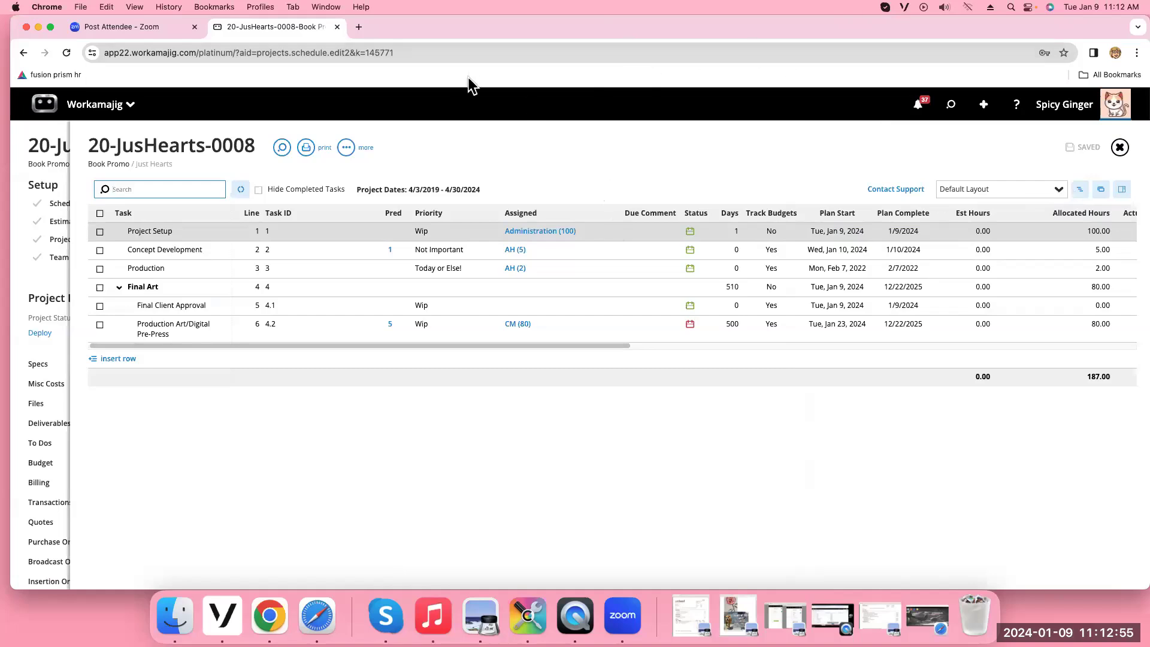
Delete and confirm removal of the Not Important entry from System Setup's Task Priorities list
click(107, 107)
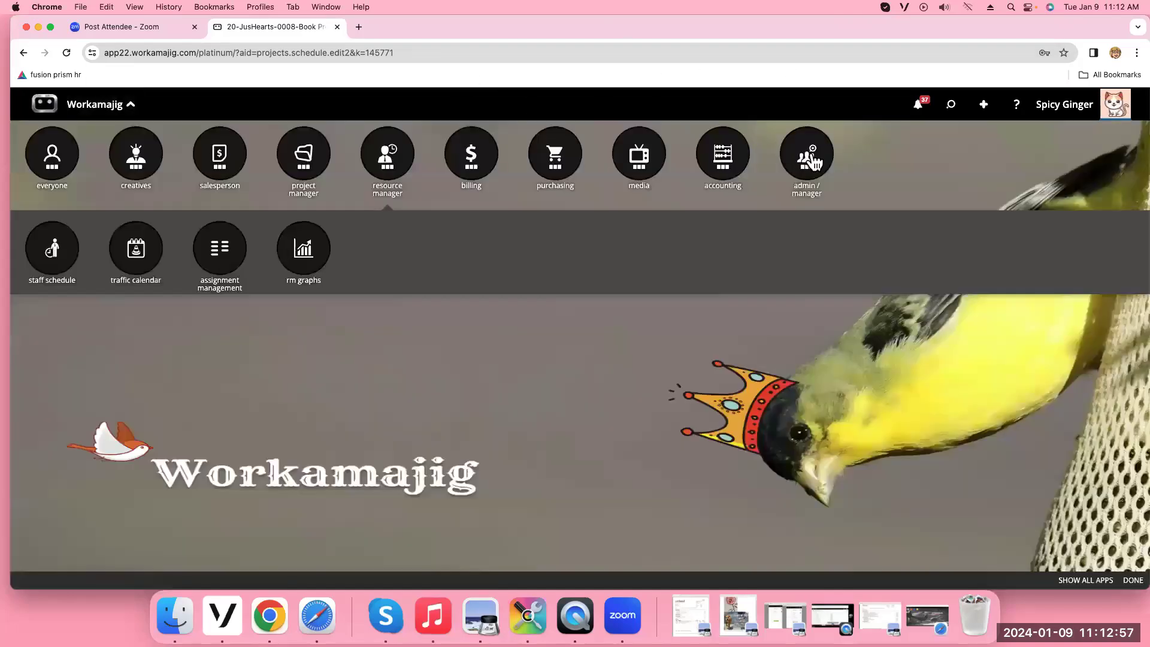
click(458, 252)
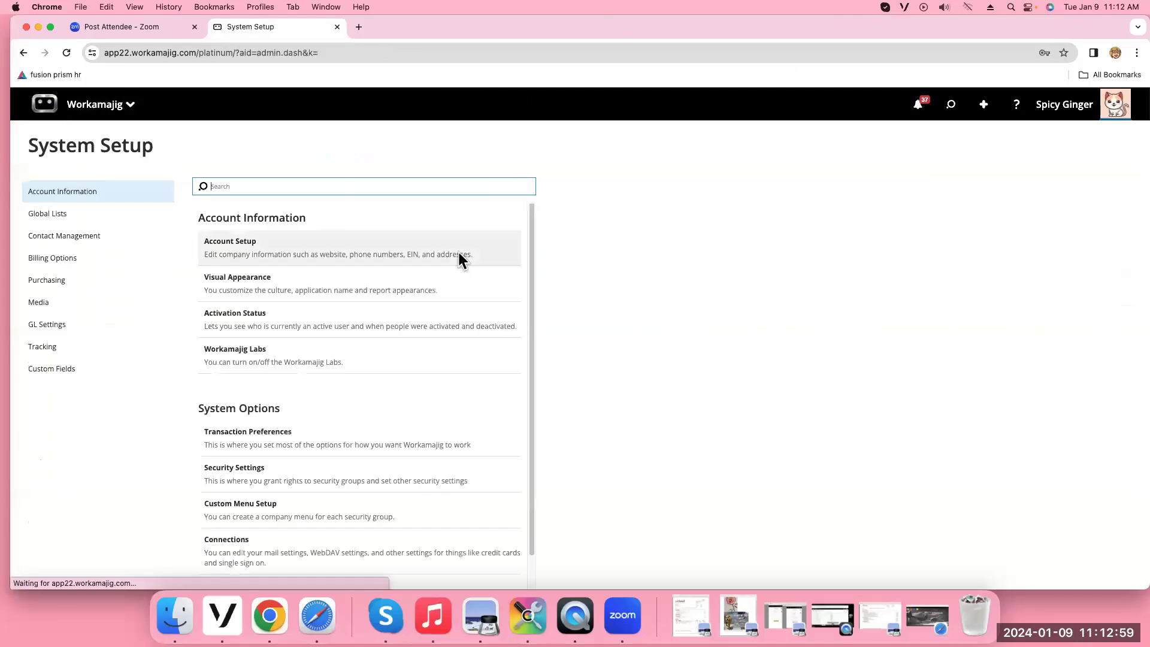
click(103, 215)
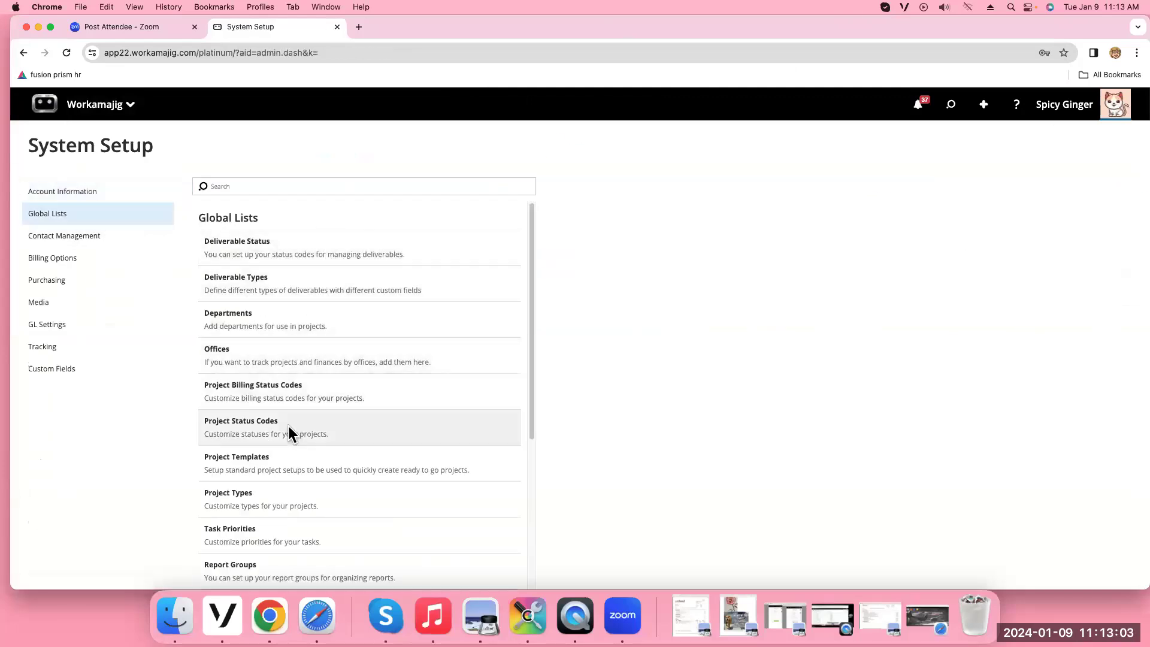
click(243, 540)
mouse_move(567, 290)
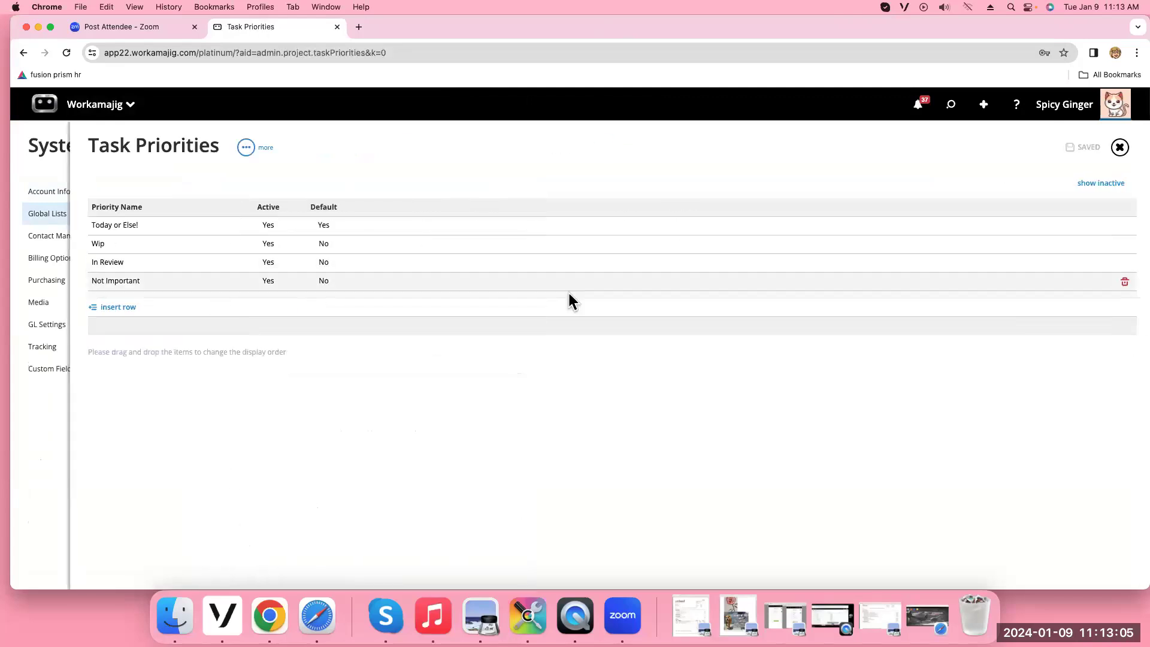
click(1127, 282)
click(1066, 104)
mouse_move(1126, 285)
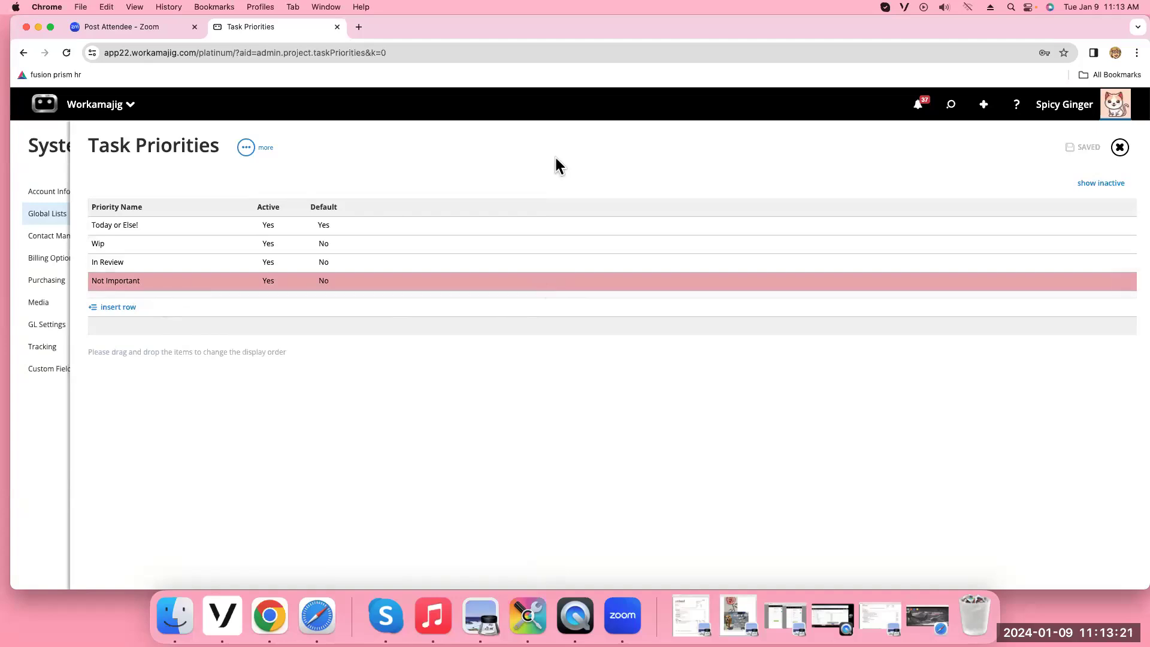
click(1119, 148)
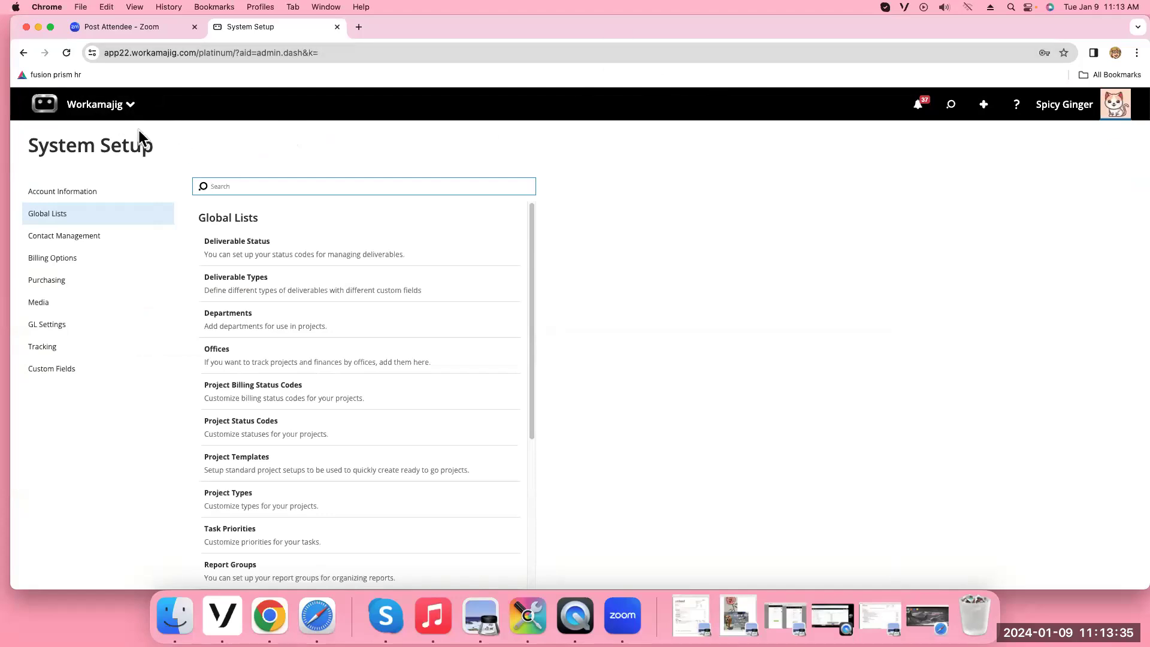
Reopen the 20-JusHearts-0008 task schedule and switch it to the Clients Special layout
click(951, 106)
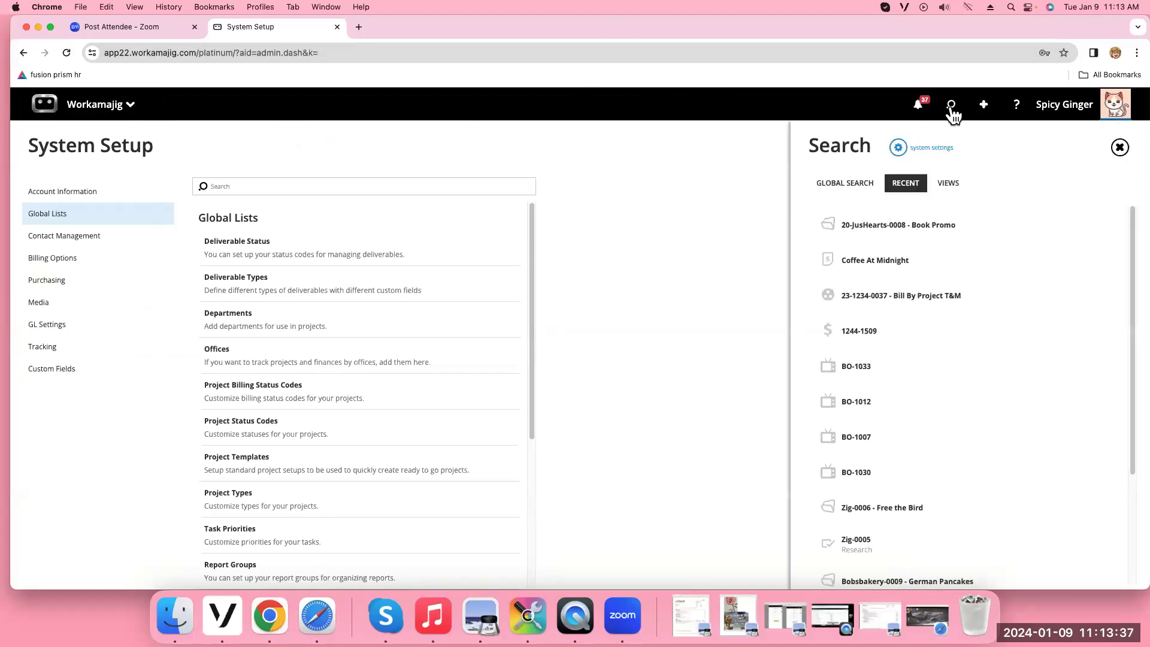
click(863, 229)
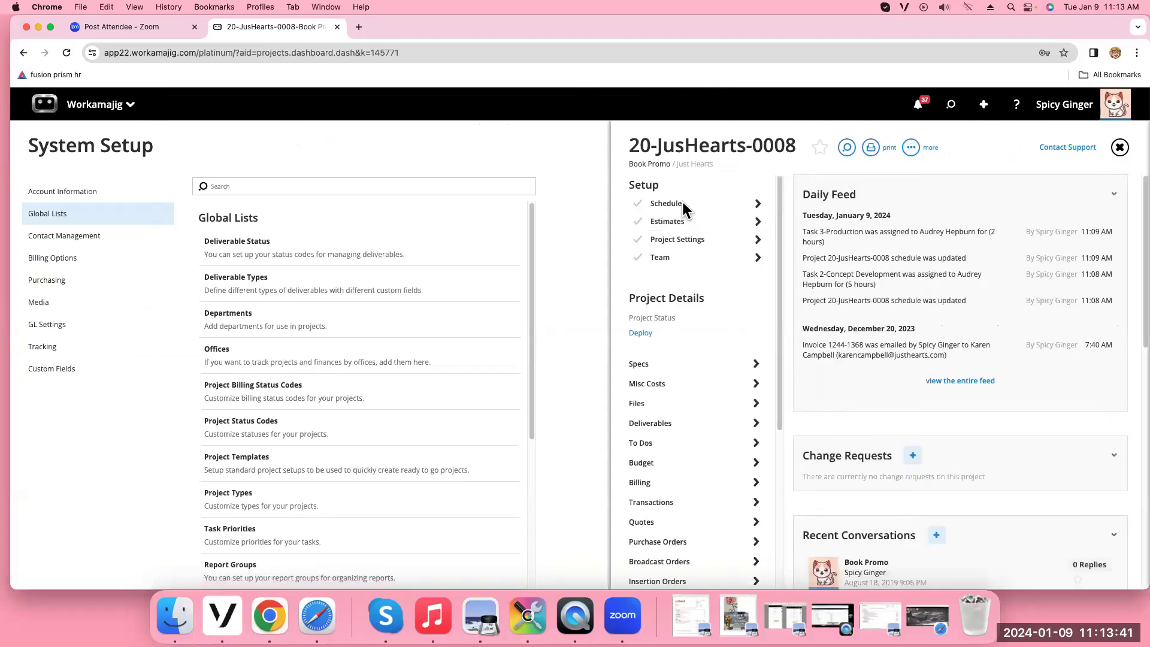
click(682, 204)
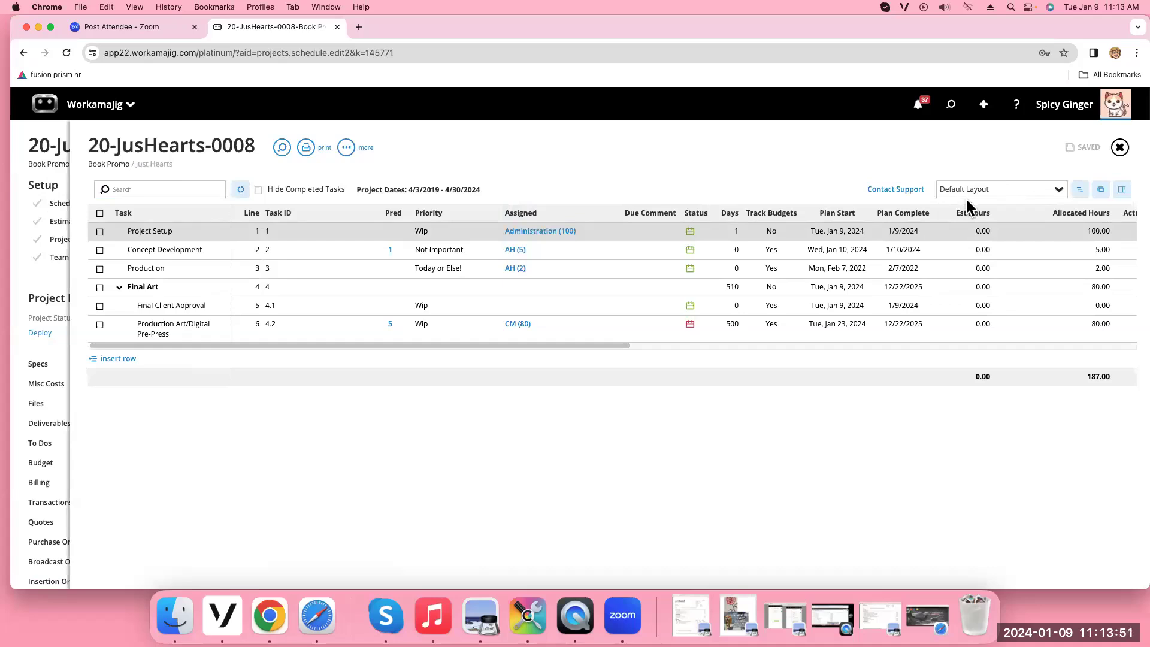
click(1062, 196)
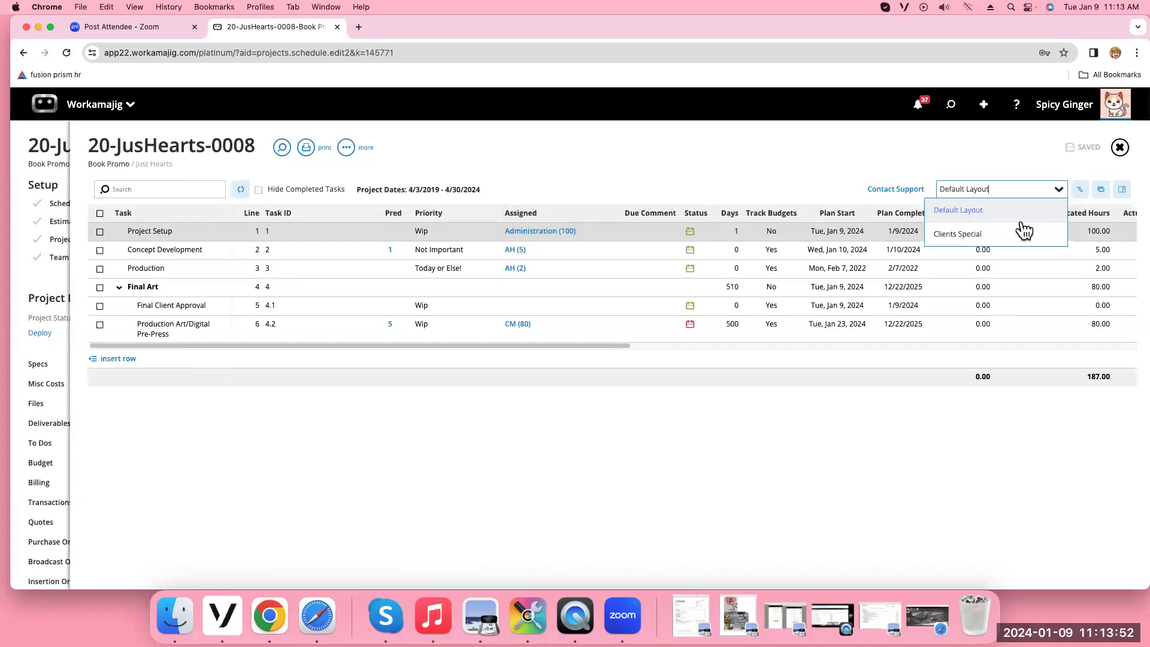
click(978, 237)
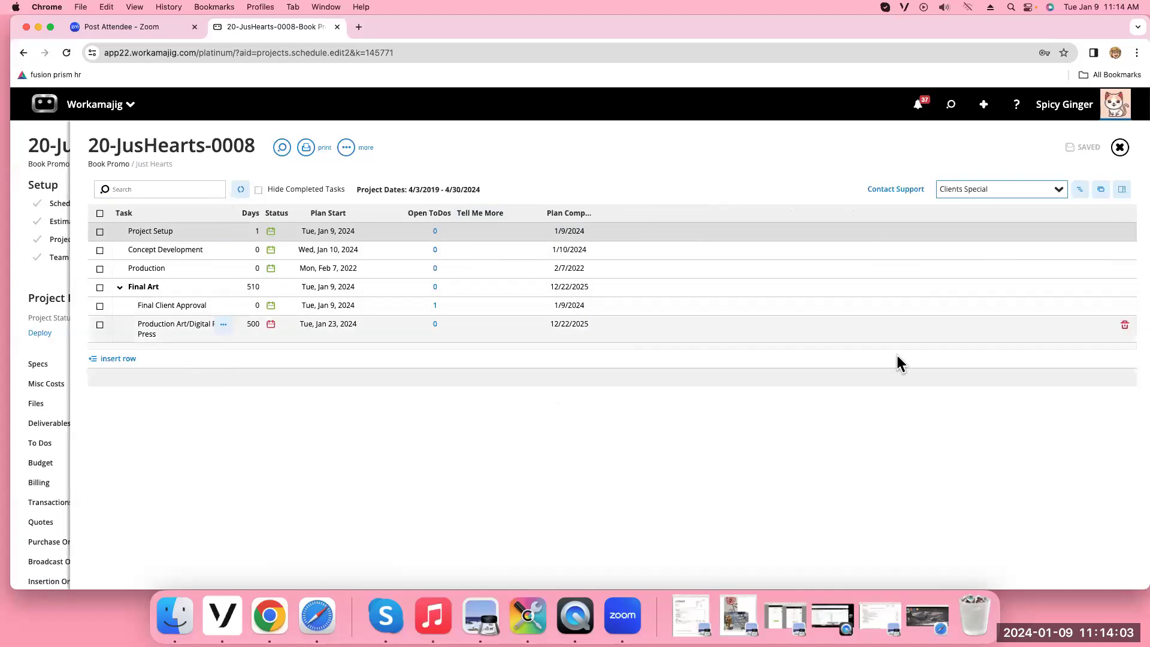
Print the client schedule with due comments as a PDF, then close the preview
click(305, 147)
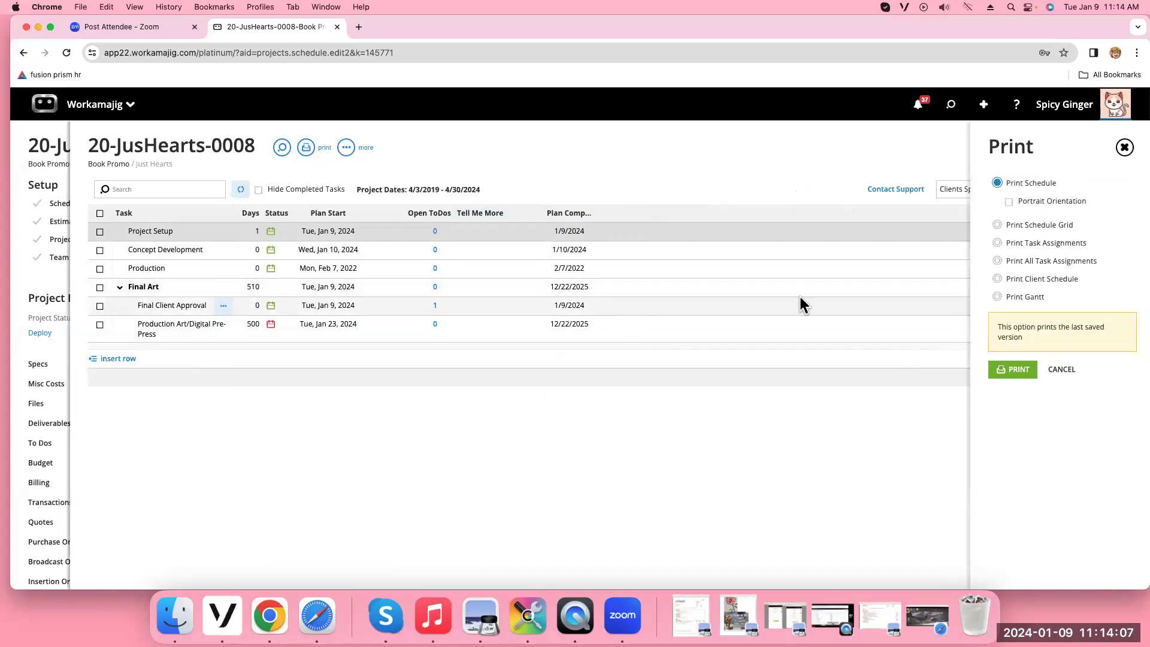
click(999, 279)
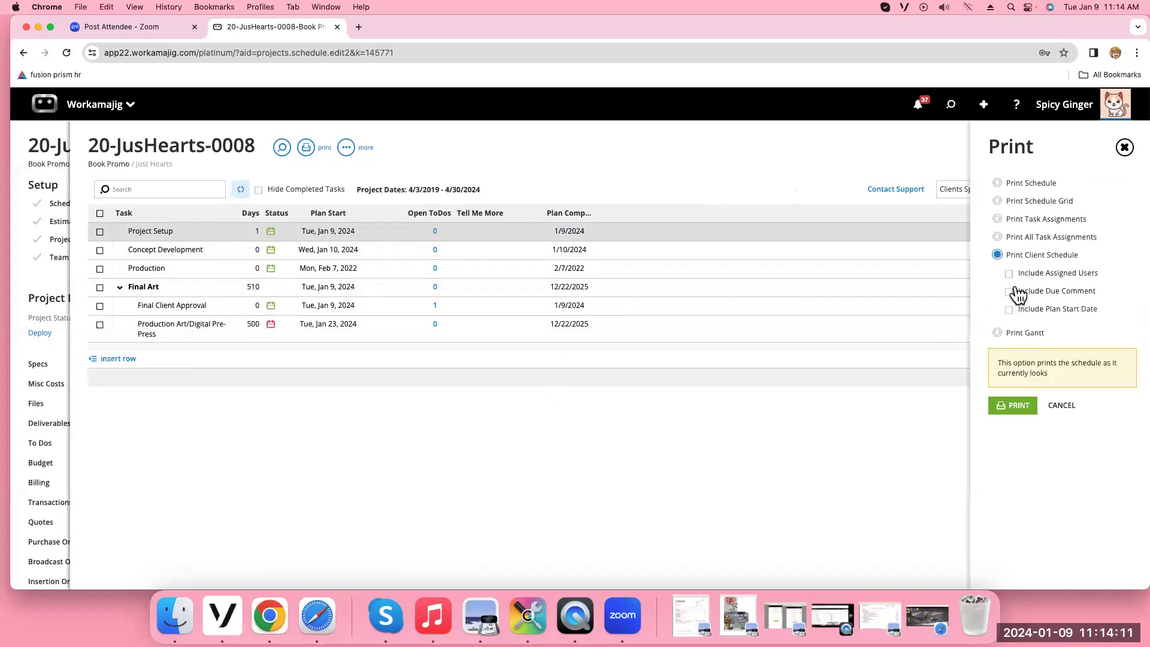
click(1012, 294)
click(1013, 406)
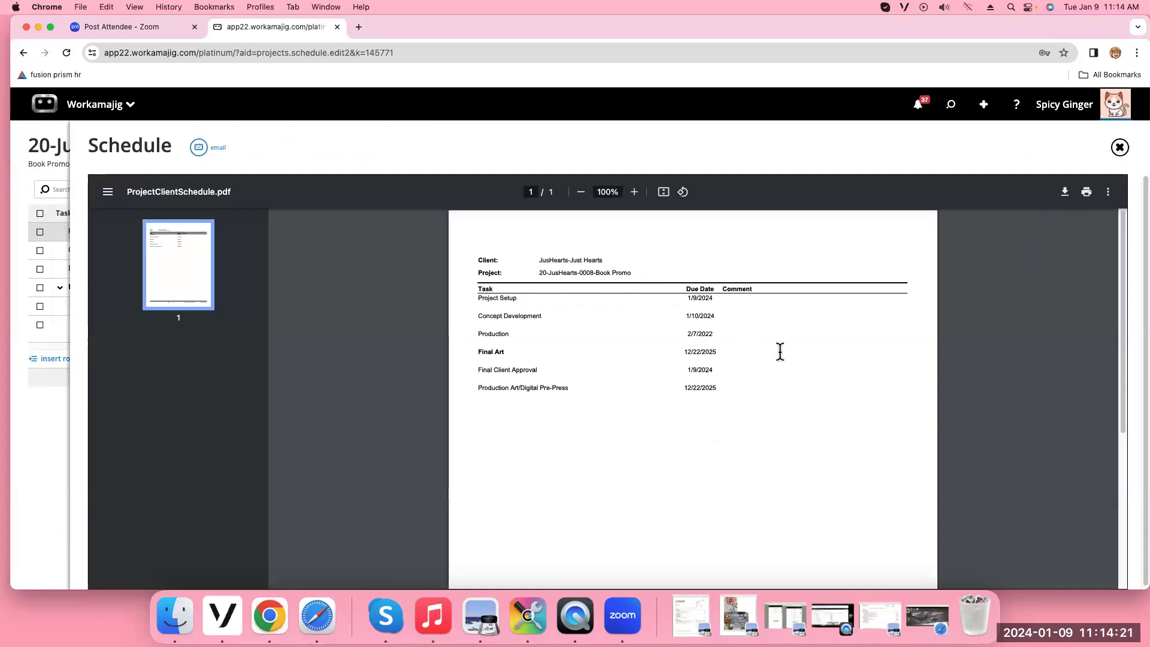
click(1120, 147)
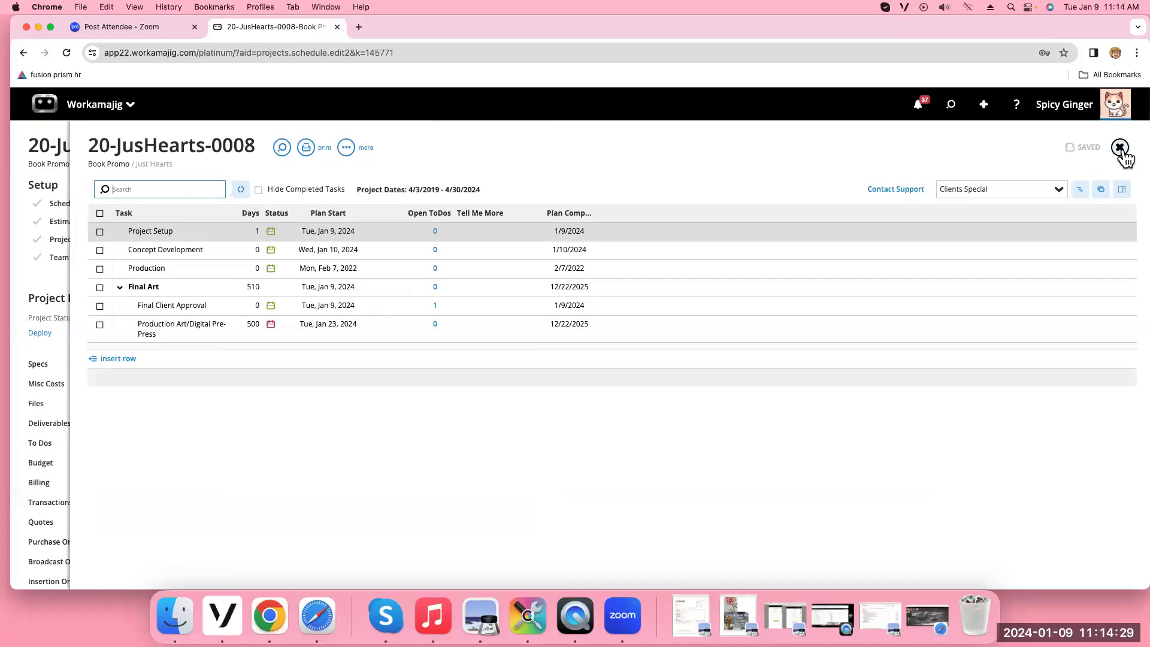
Switch to Default Layout and save Company Defaults grid settings with Edit Column Sets kept on
click(1059, 192)
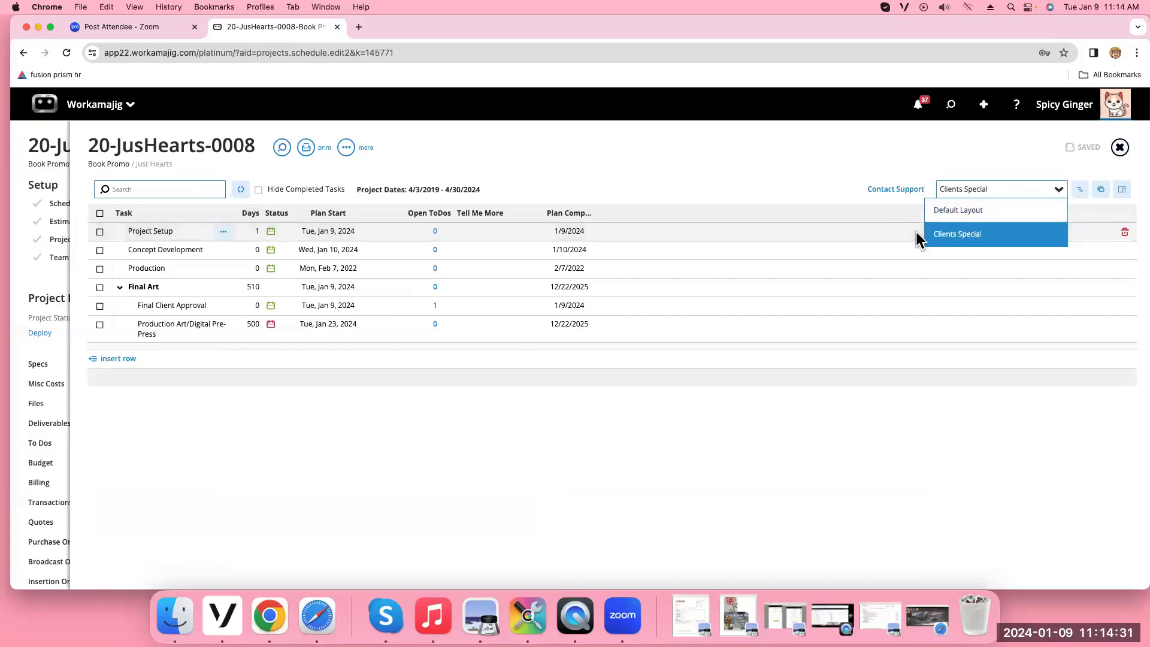
click(956, 211)
click(346, 150)
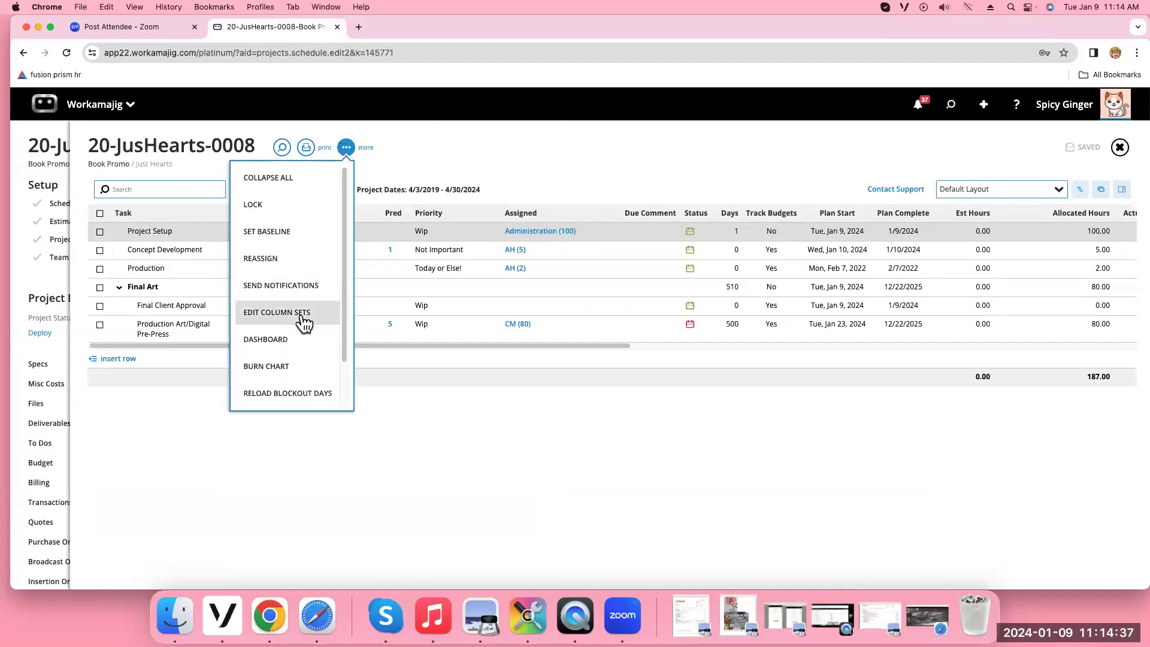
scroll(346, 379, down, 2)
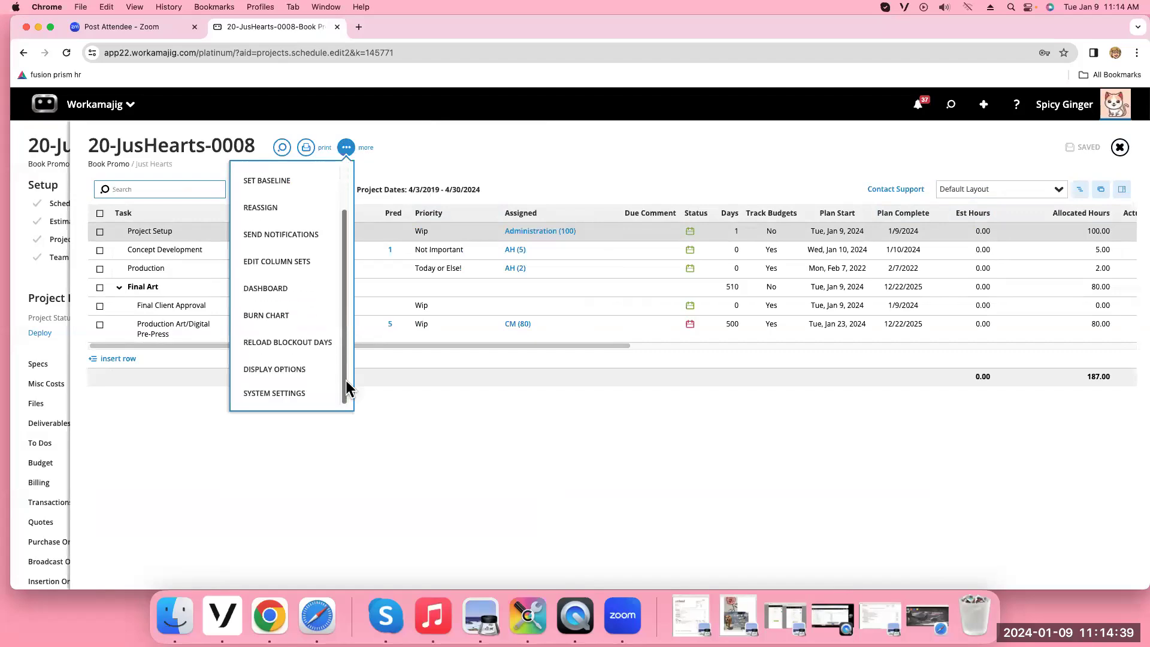
click(257, 401)
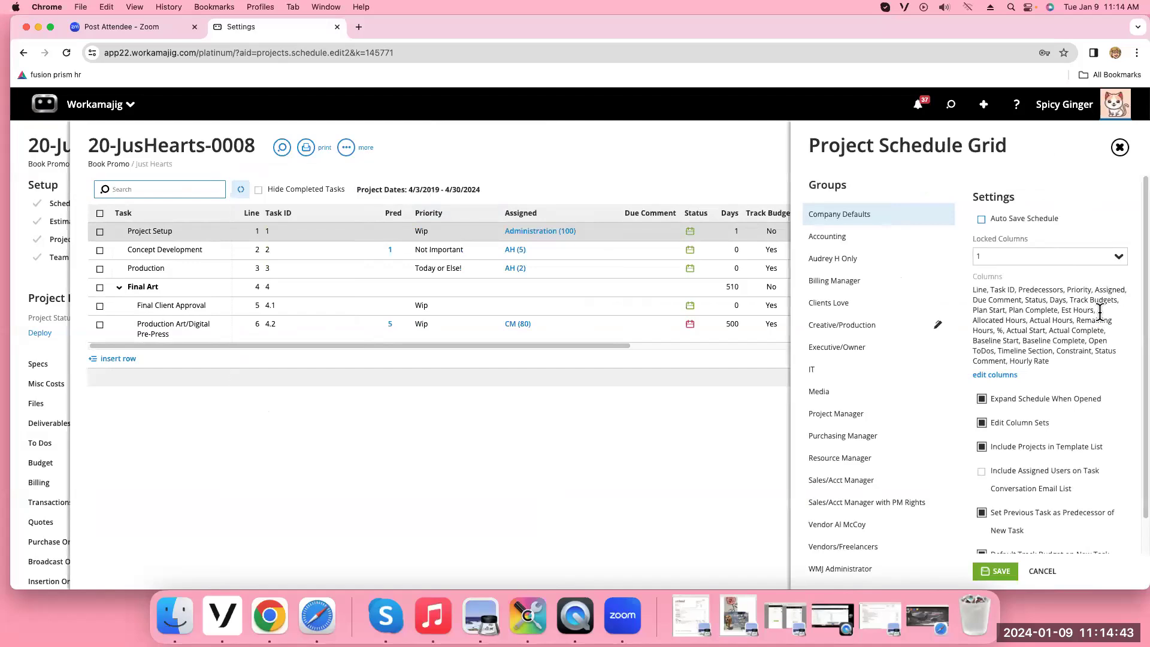
click(981, 423)
click(980, 424)
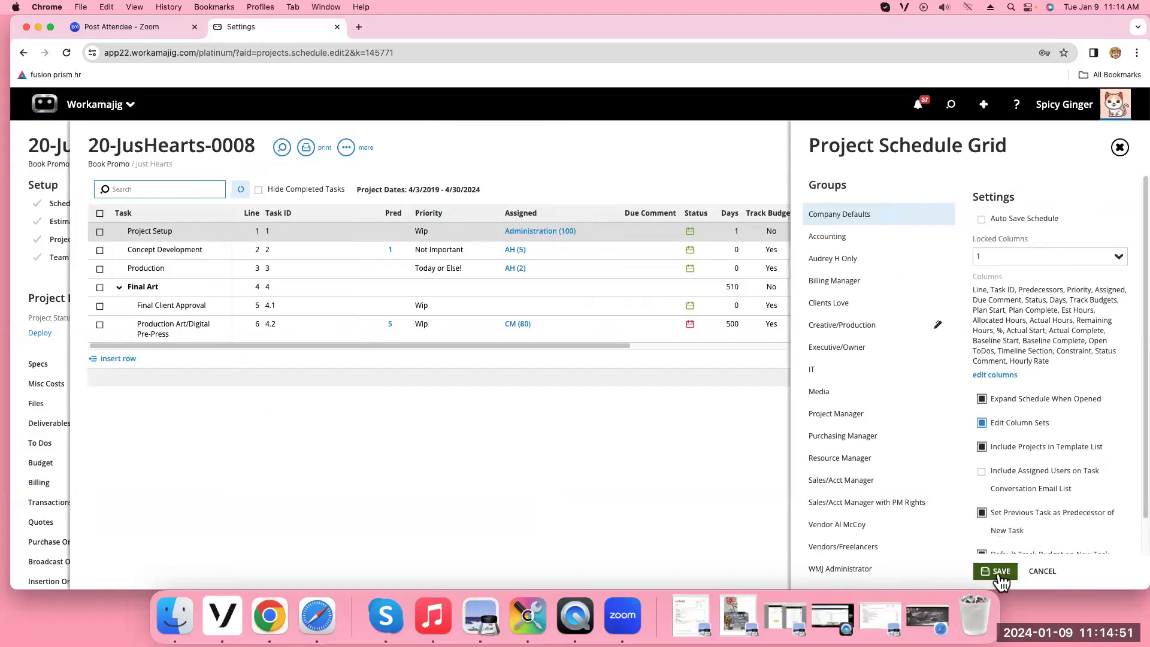
click(996, 571)
click(1025, 202)
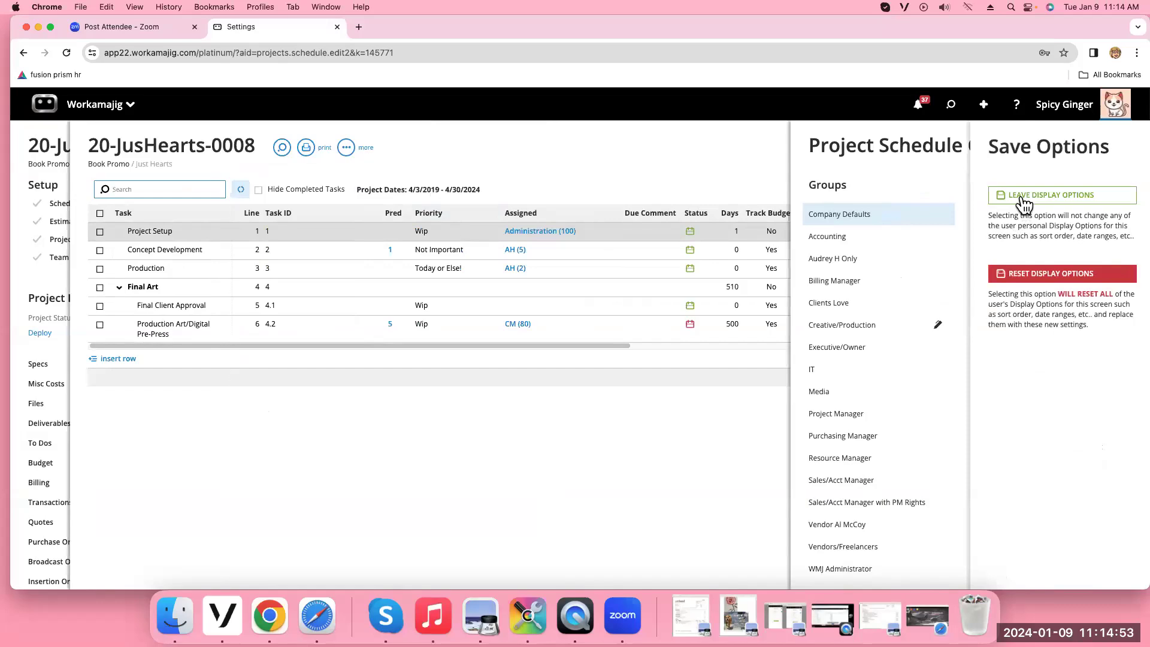
click(347, 148)
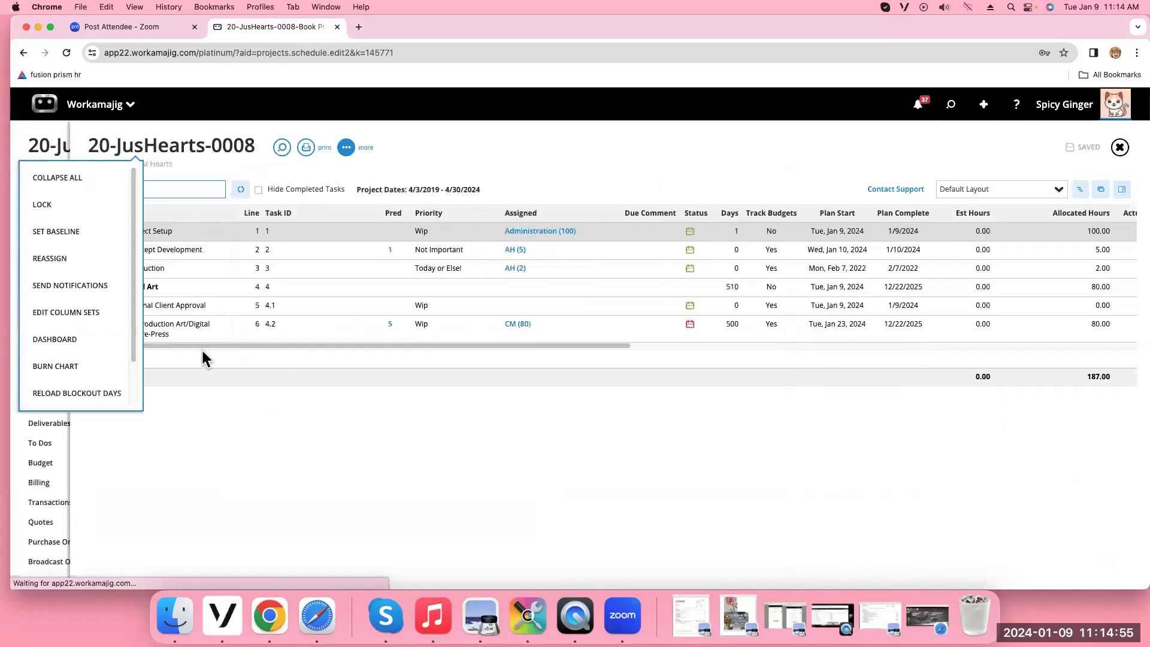
Create a new column set named 'Creatives' and save it
click(77, 324)
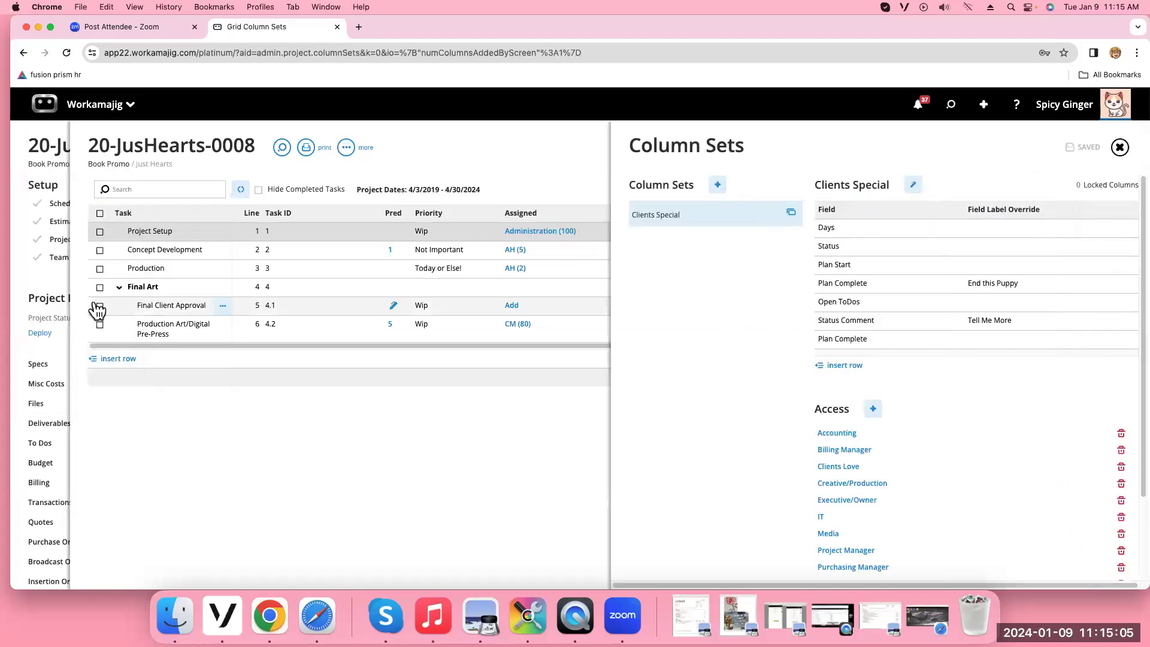
click(717, 185)
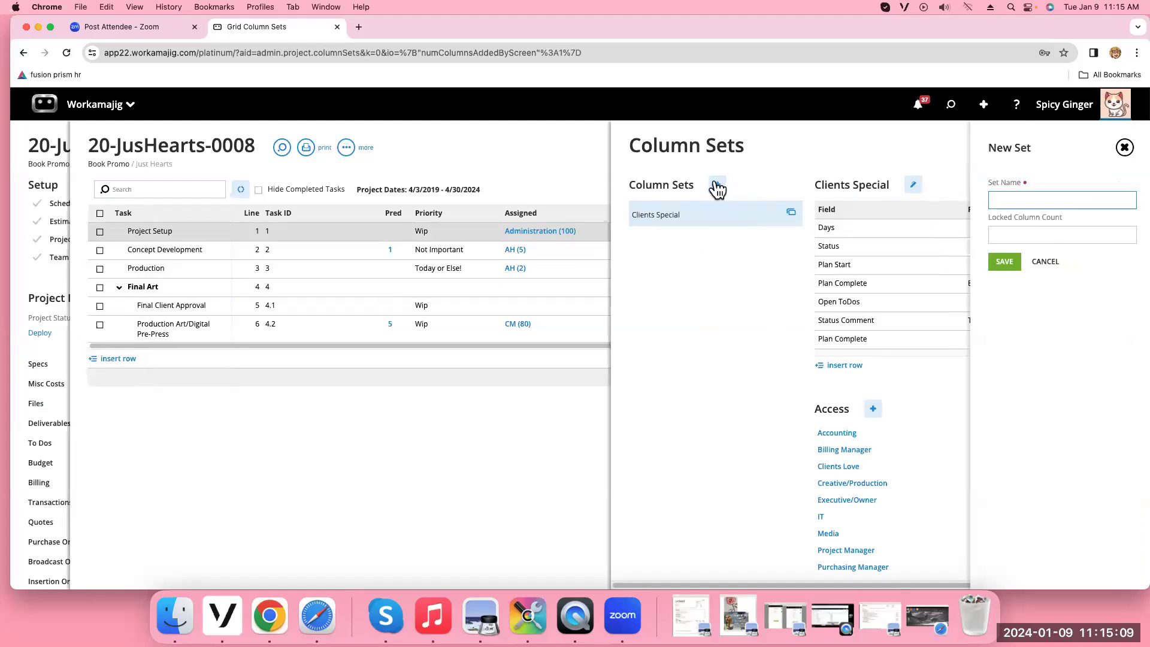
text(Creatives)
click(1002, 261)
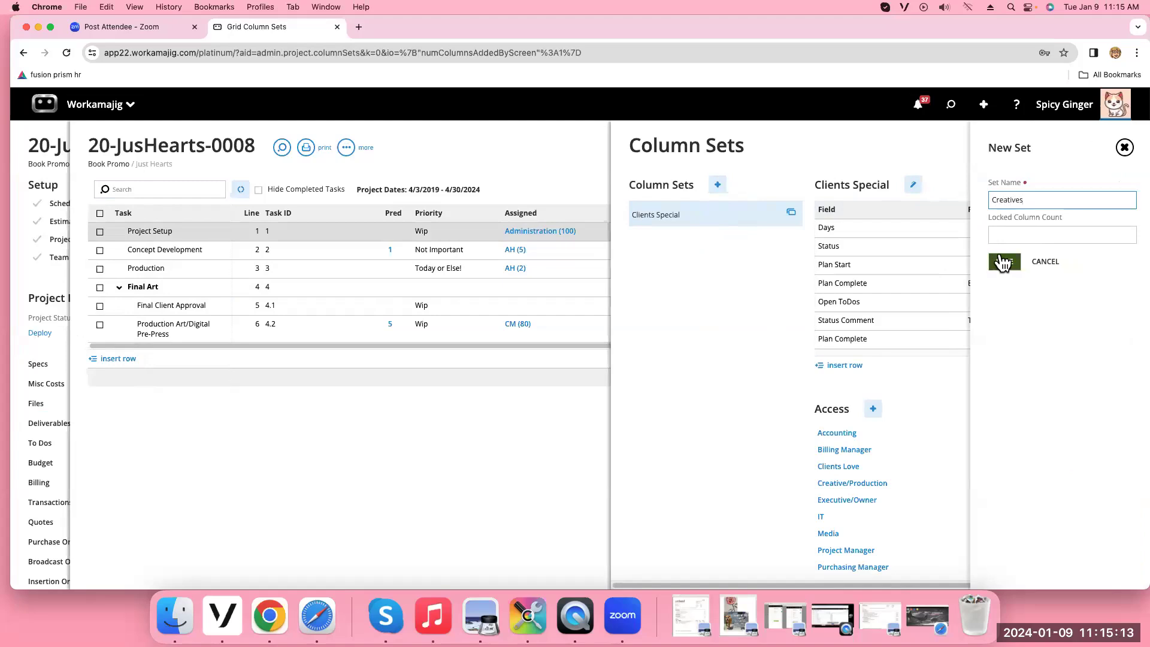
Remove every field after Track Budgets from the Creatives set, starting with Plan Start, and close the editor
scroll(994, 359, down, 10)
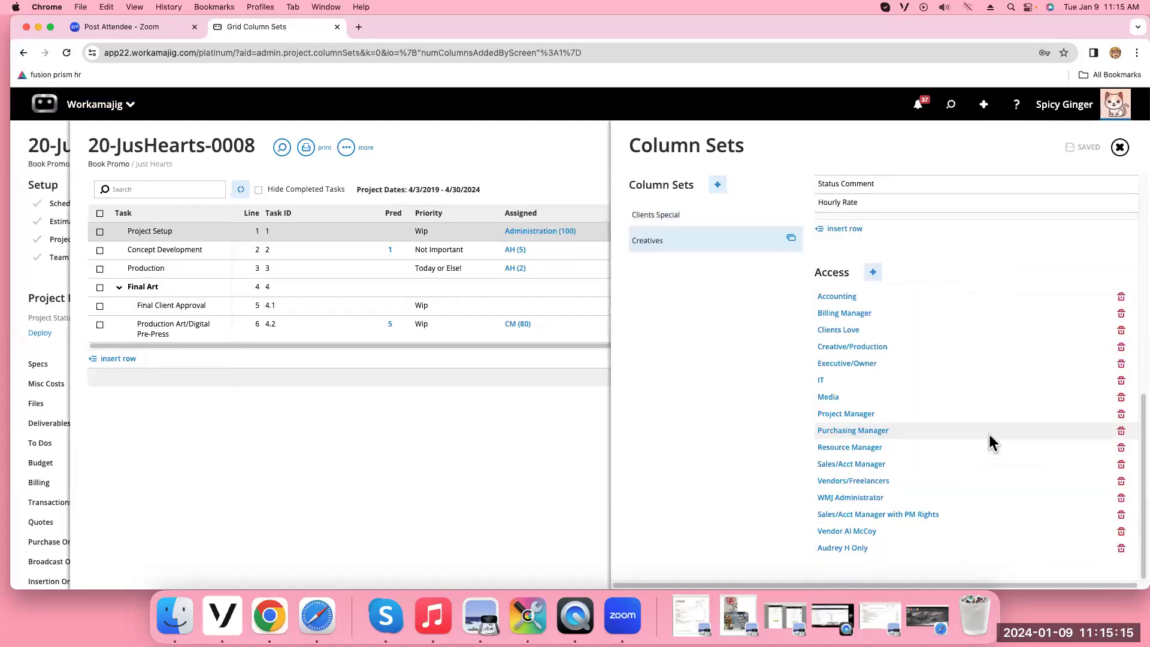
scroll(993, 431, up, 4)
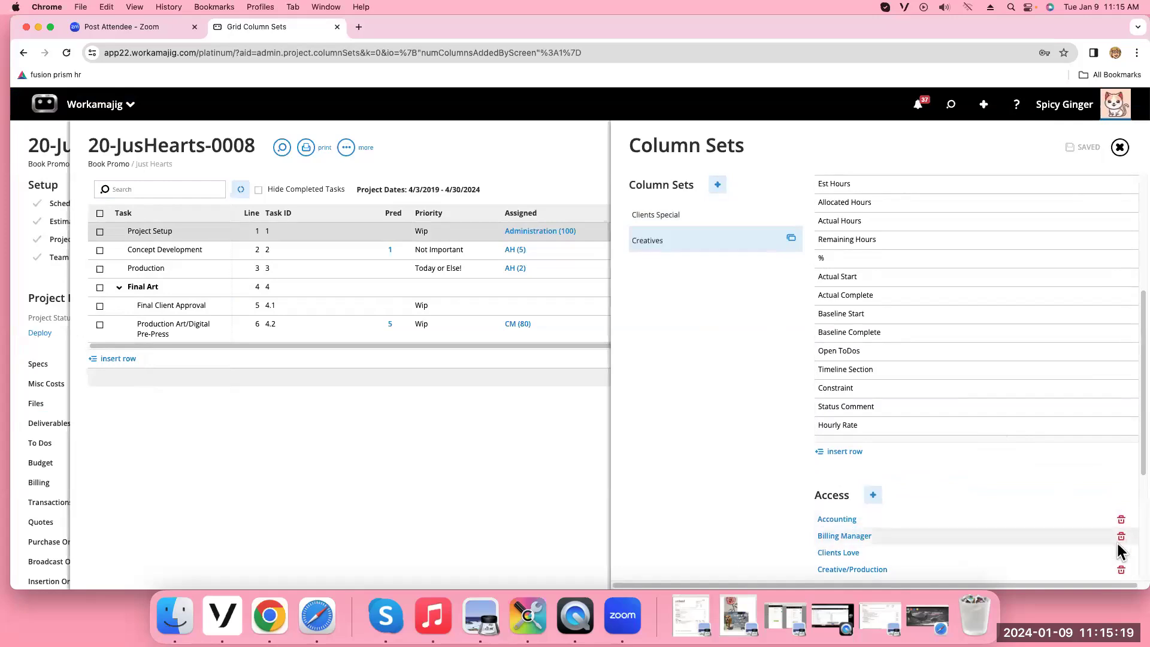
scroll(1099, 486, down, 3)
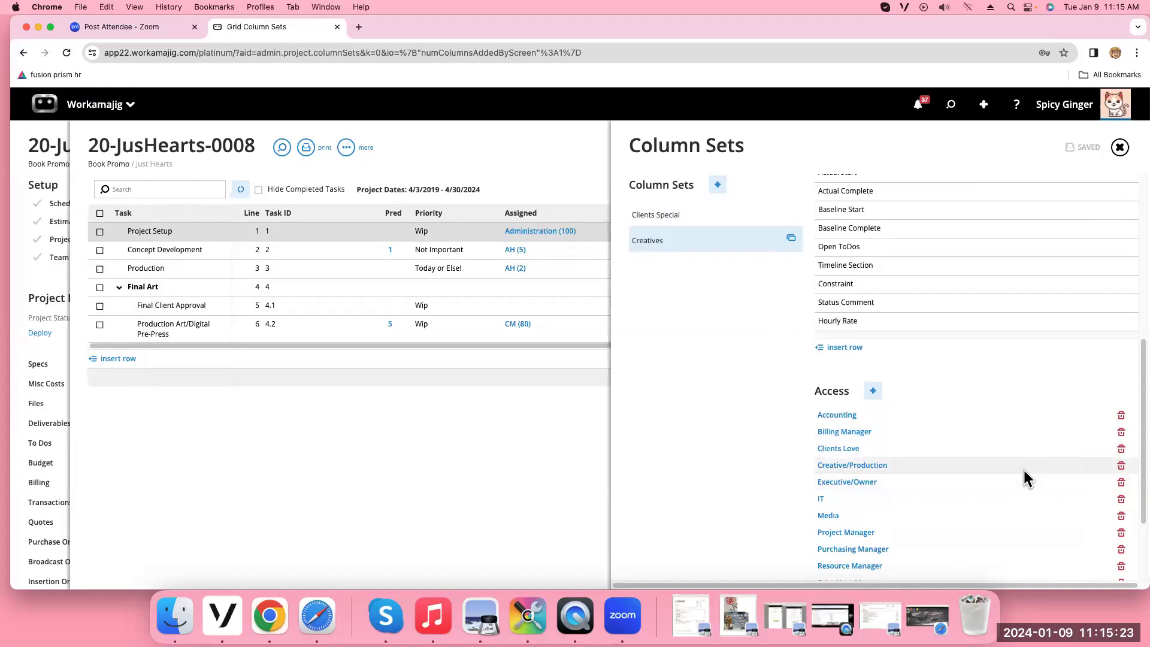
scroll(1009, 332, up, 7)
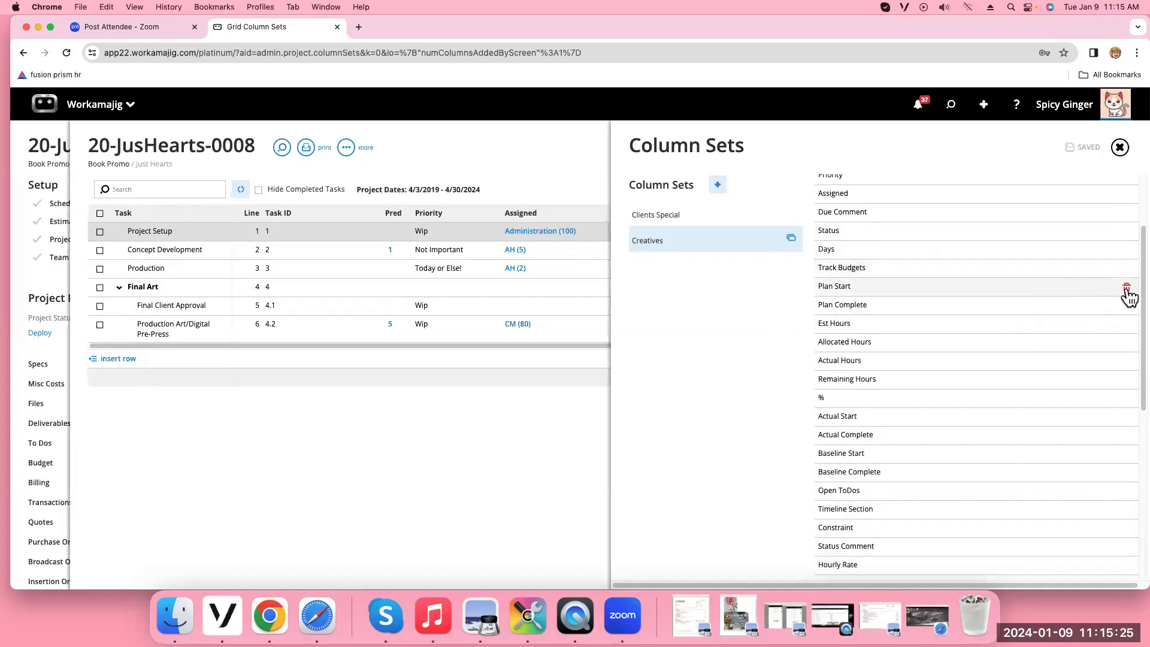
click(1126, 288)
click(1126, 287)
click(1126, 287)
click(1126, 287)
click(1126, 288)
click(1126, 288)
click(1126, 288)
click(1125, 288)
click(1126, 288)
click(1126, 288)
click(1125, 288)
click(1126, 288)
click(1125, 288)
click(1126, 288)
click(1126, 288)
click(1125, 288)
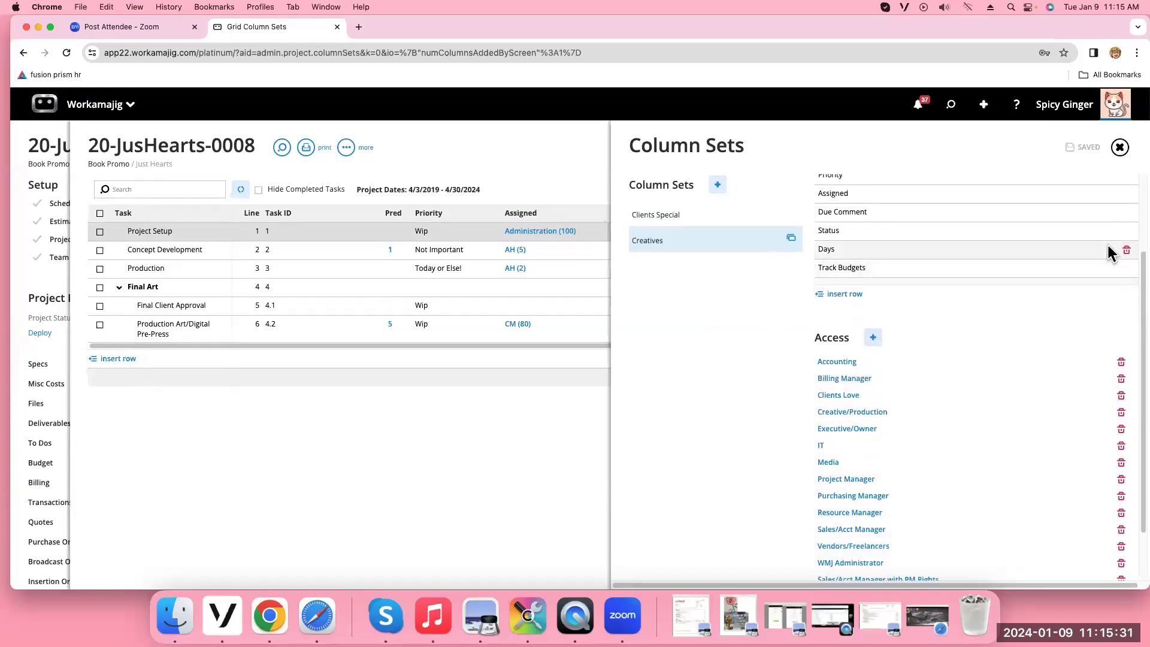
click(1121, 150)
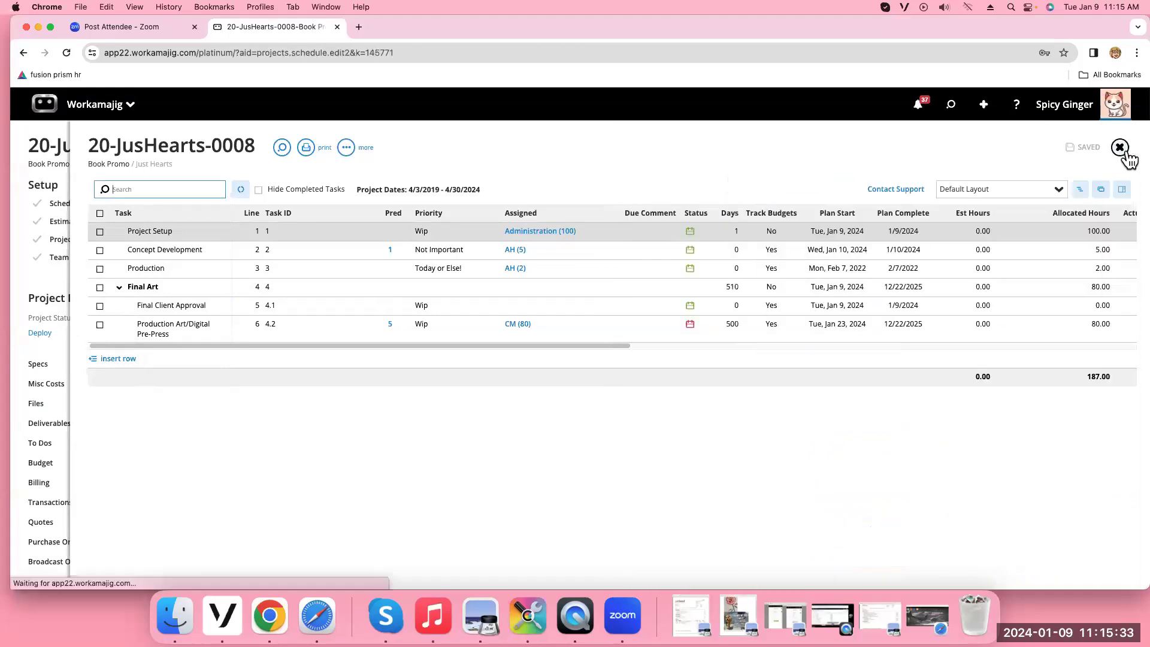
Apply the Creatives layout to the schedule, then switch it to Clients Special
click(1058, 190)
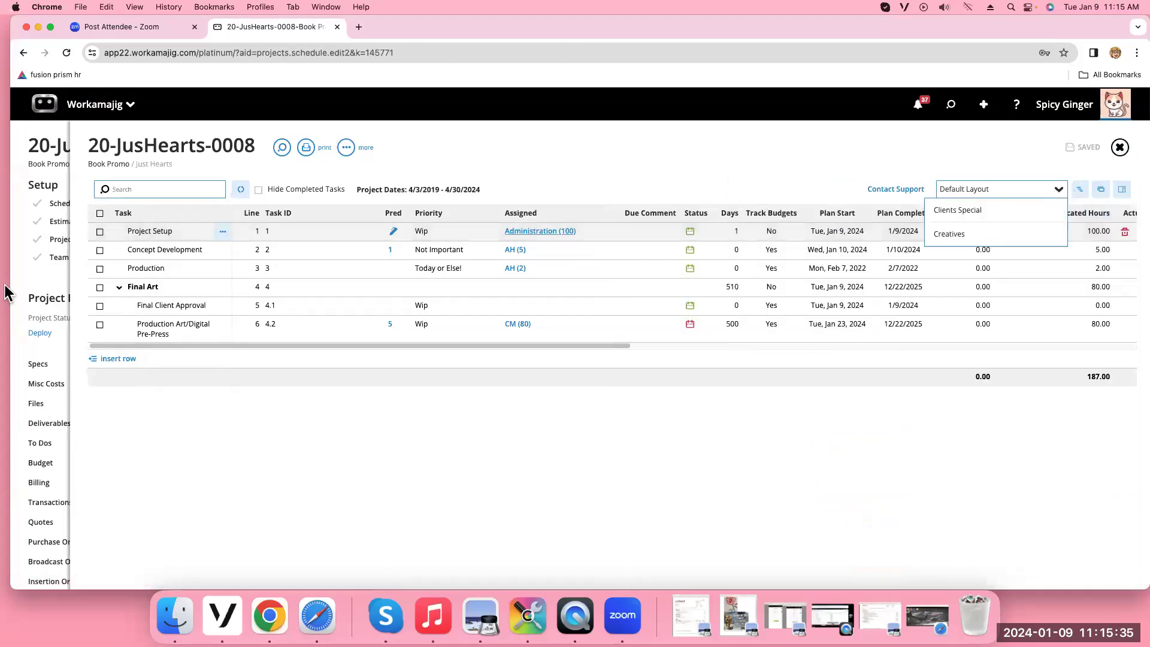
click(981, 233)
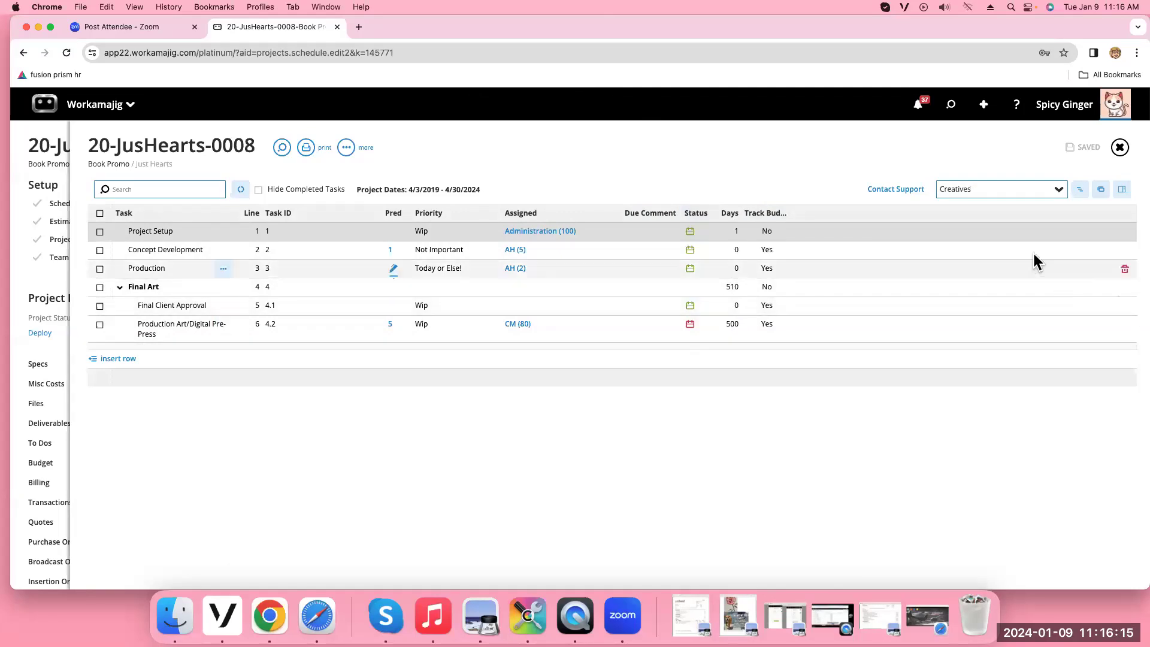
click(1059, 190)
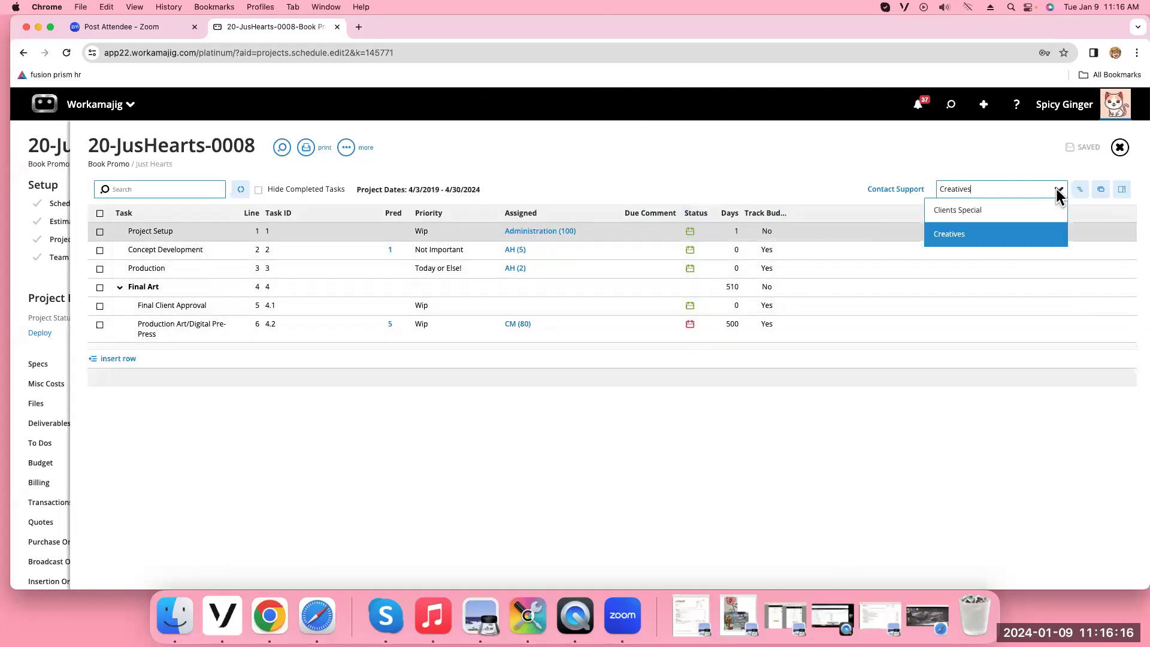
click(945, 220)
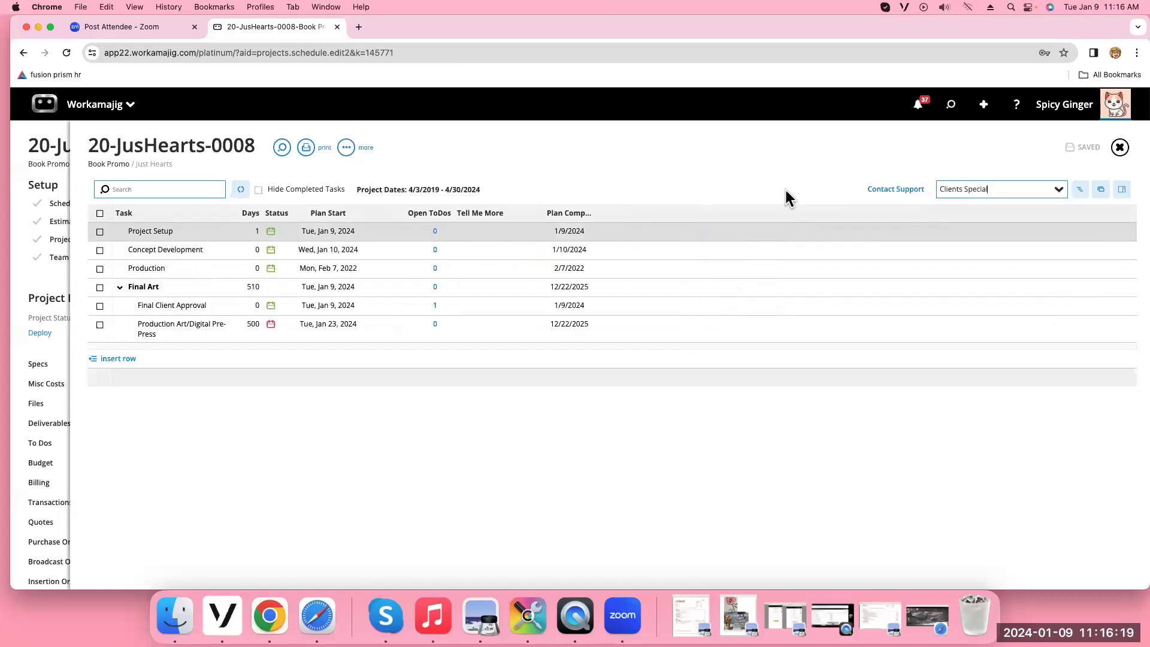
click(346, 148)
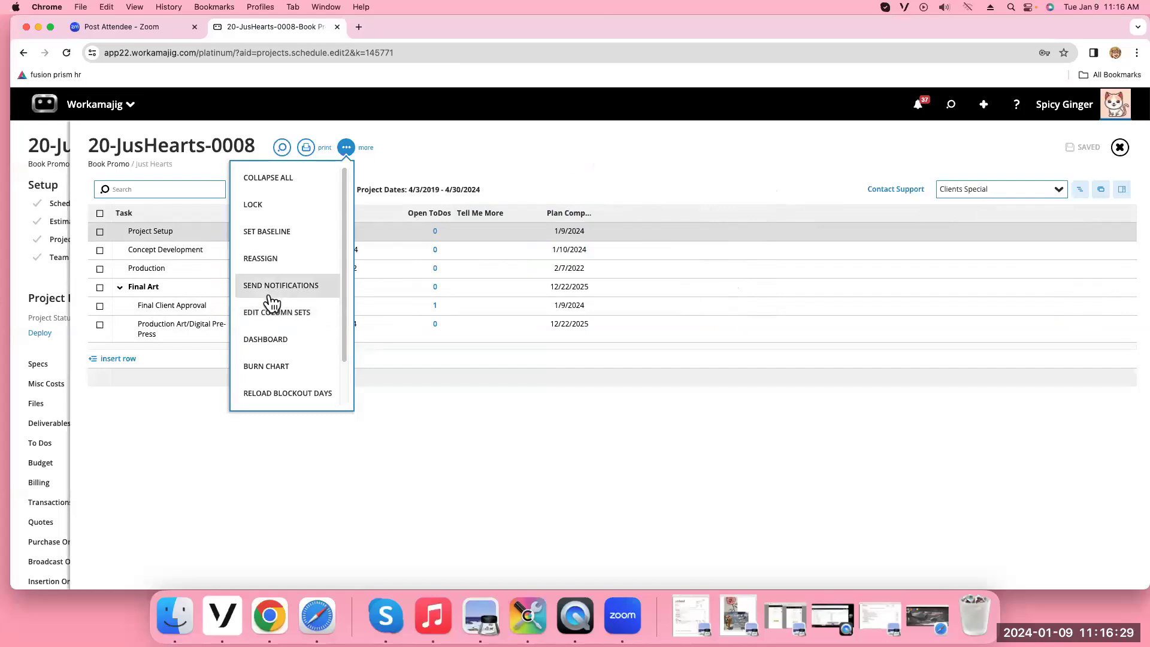
Print the schedule grid and all task assignments as PDFs, previewing each one
click(610, 146)
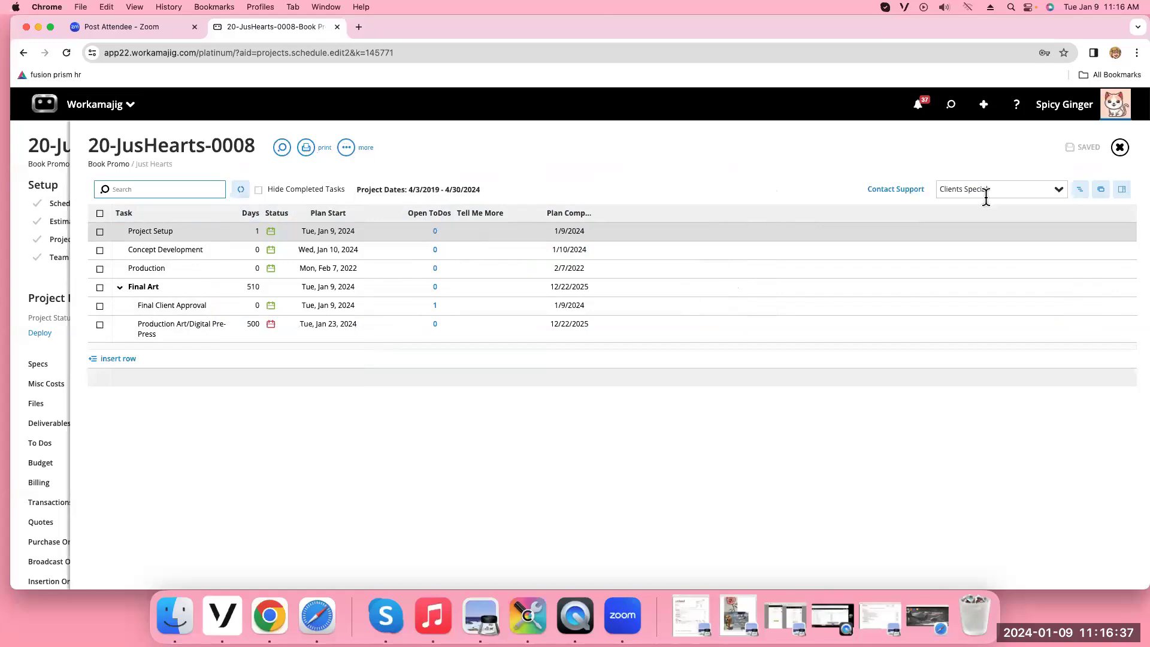
click(309, 150)
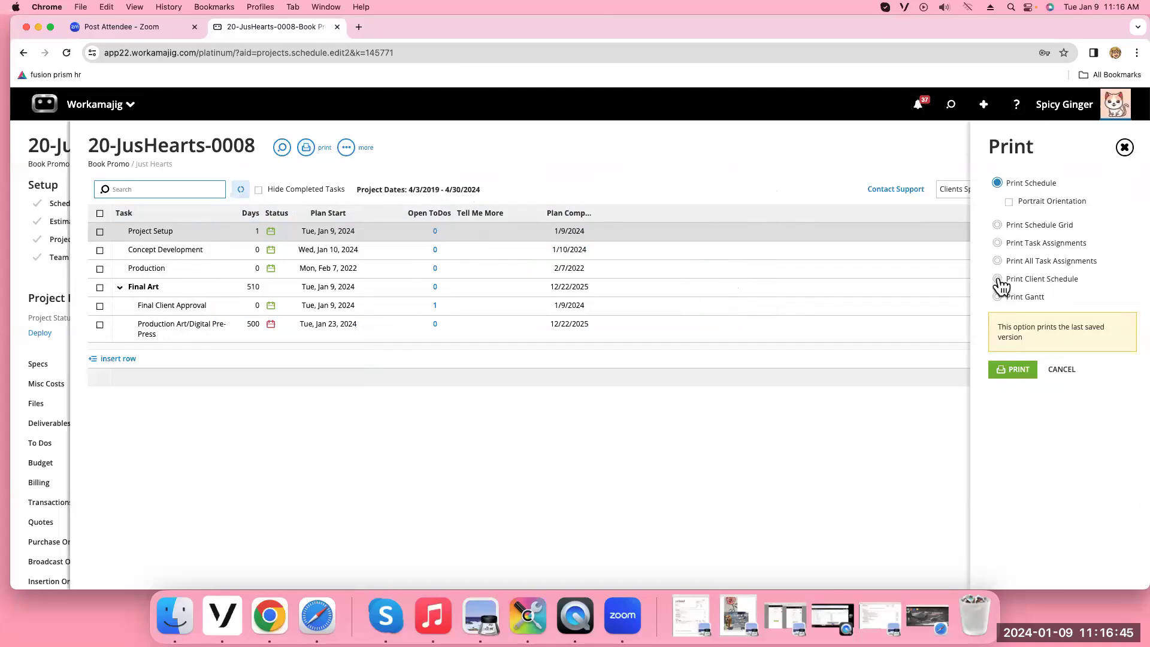
click(999, 227)
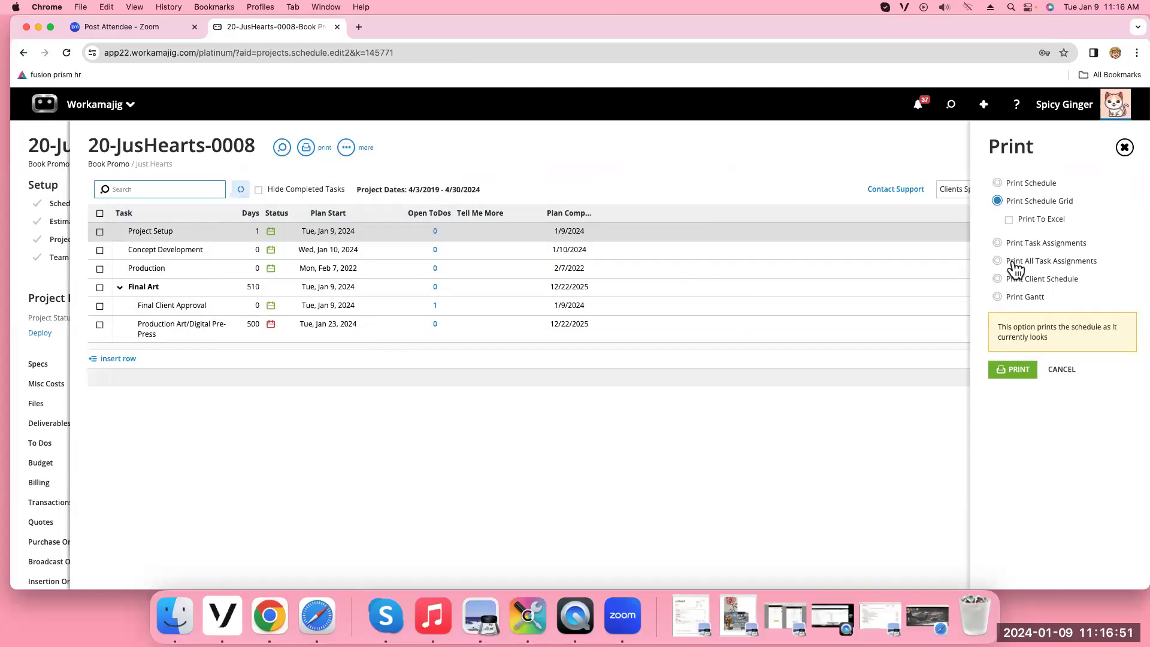
click(1019, 371)
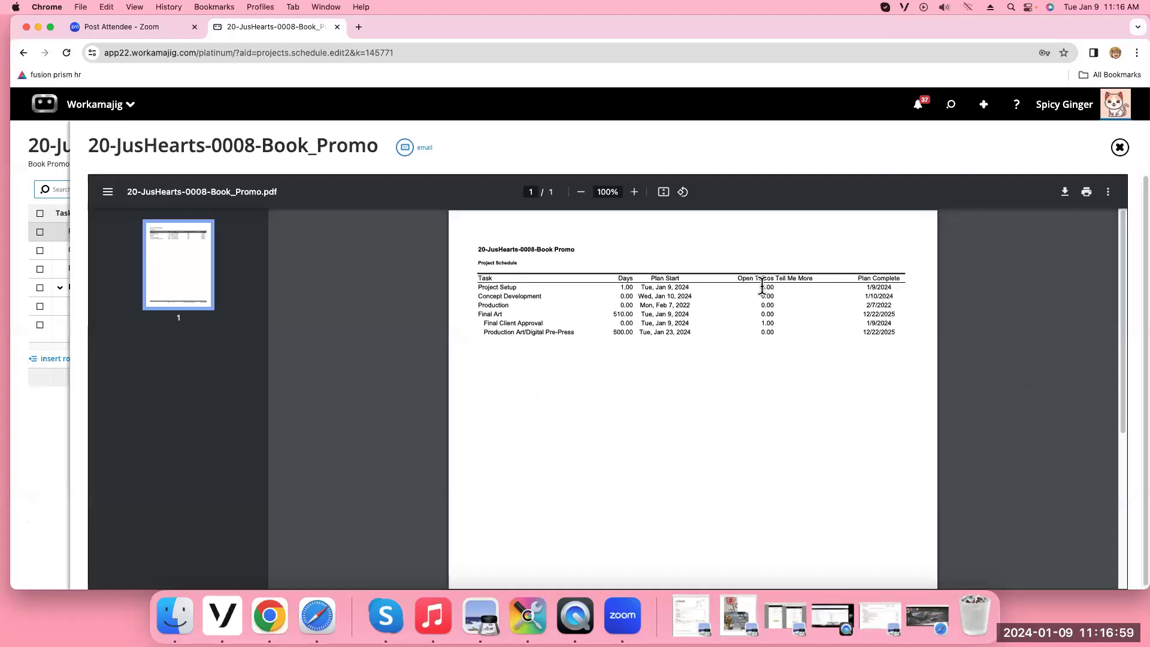
click(1118, 150)
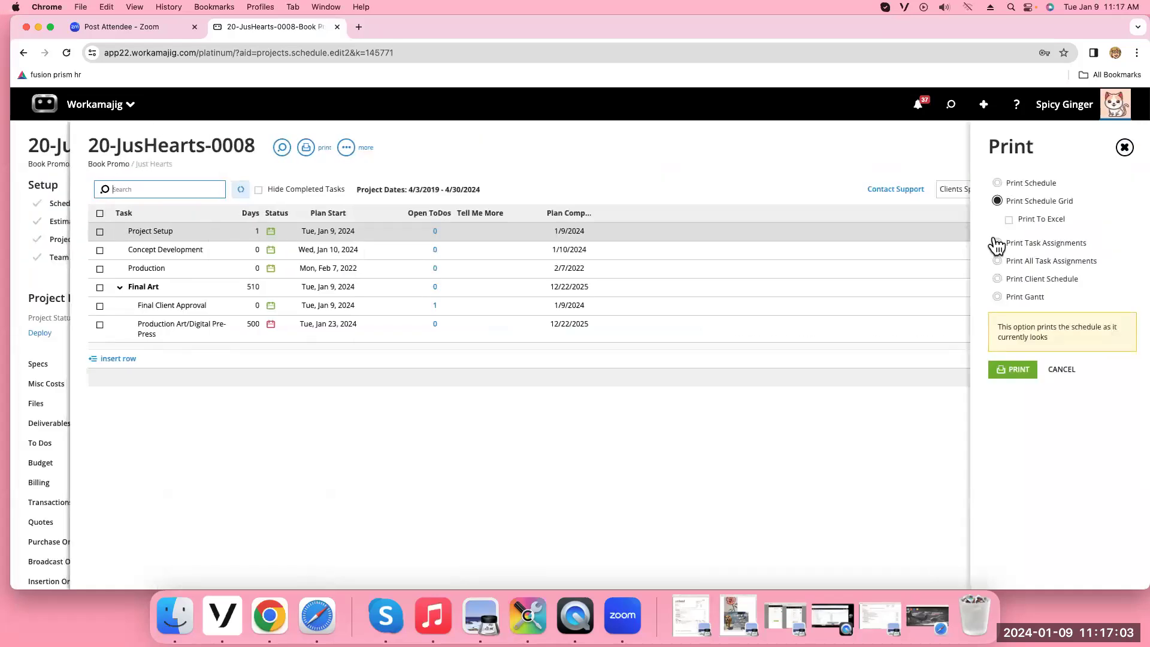
click(997, 261)
click(1014, 350)
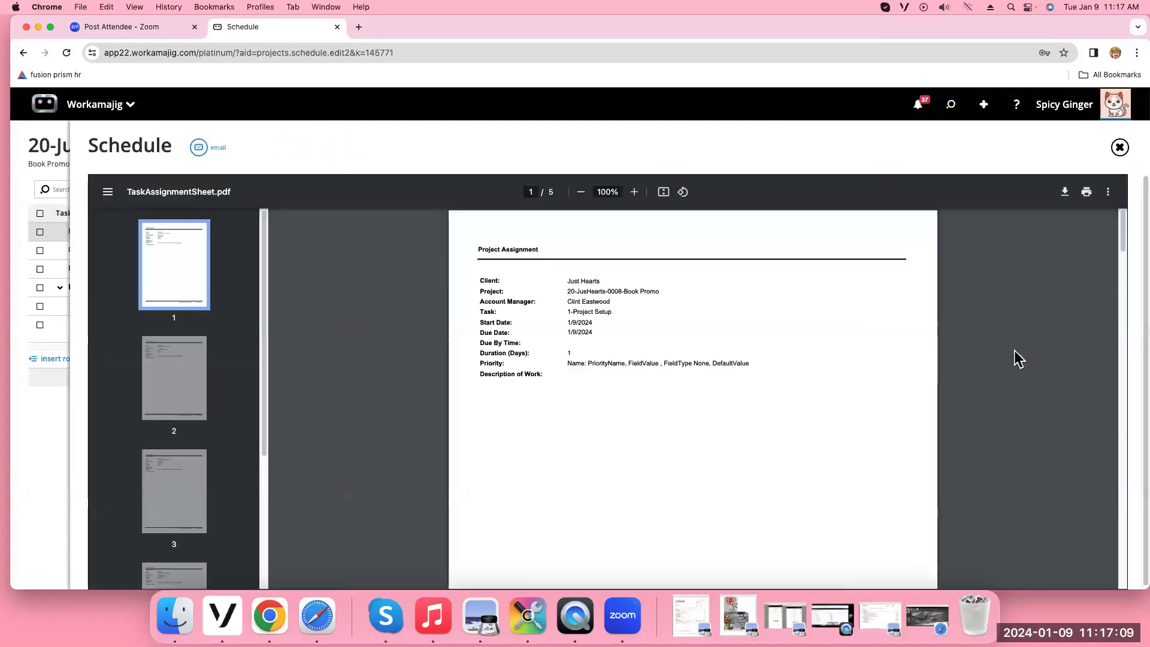
drag(1124, 242, 1113, 319)
click(1119, 147)
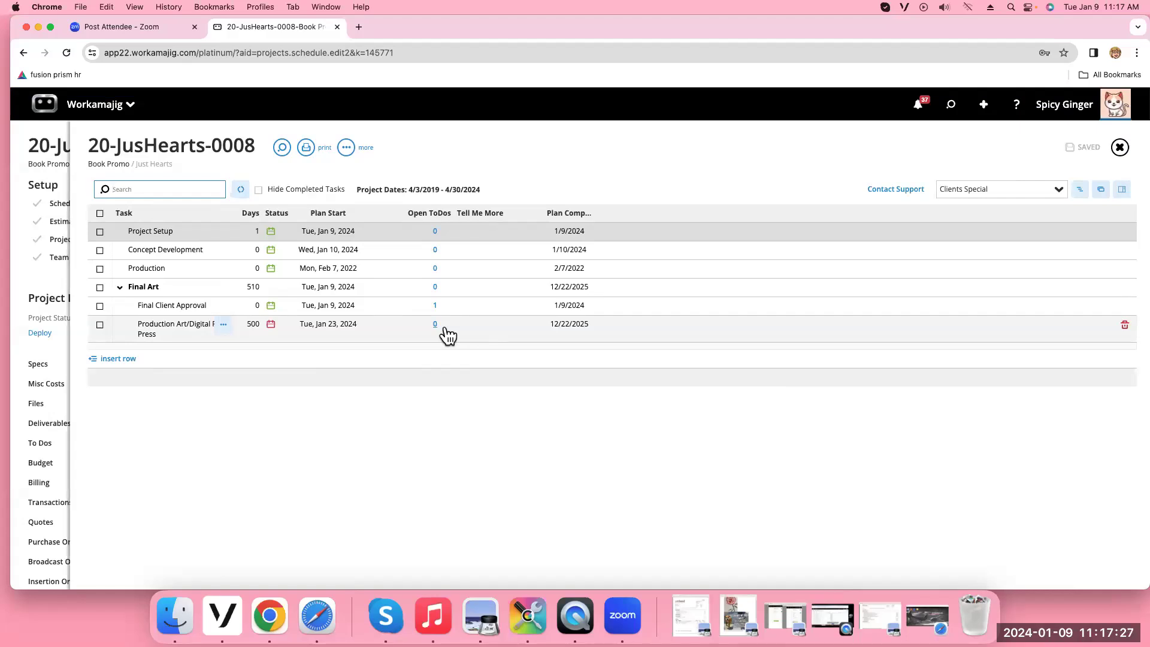
Print the schedule in portrait orientation as TasksSetup.pdf, briefly checking the Email Report form
click(306, 148)
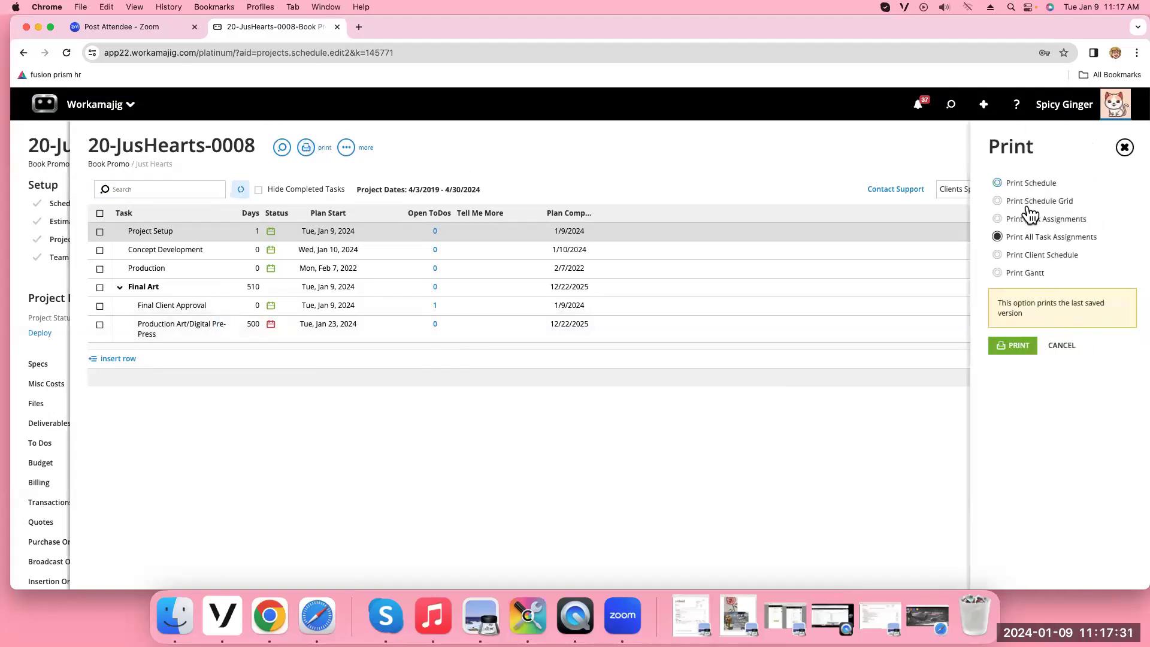
click(997, 202)
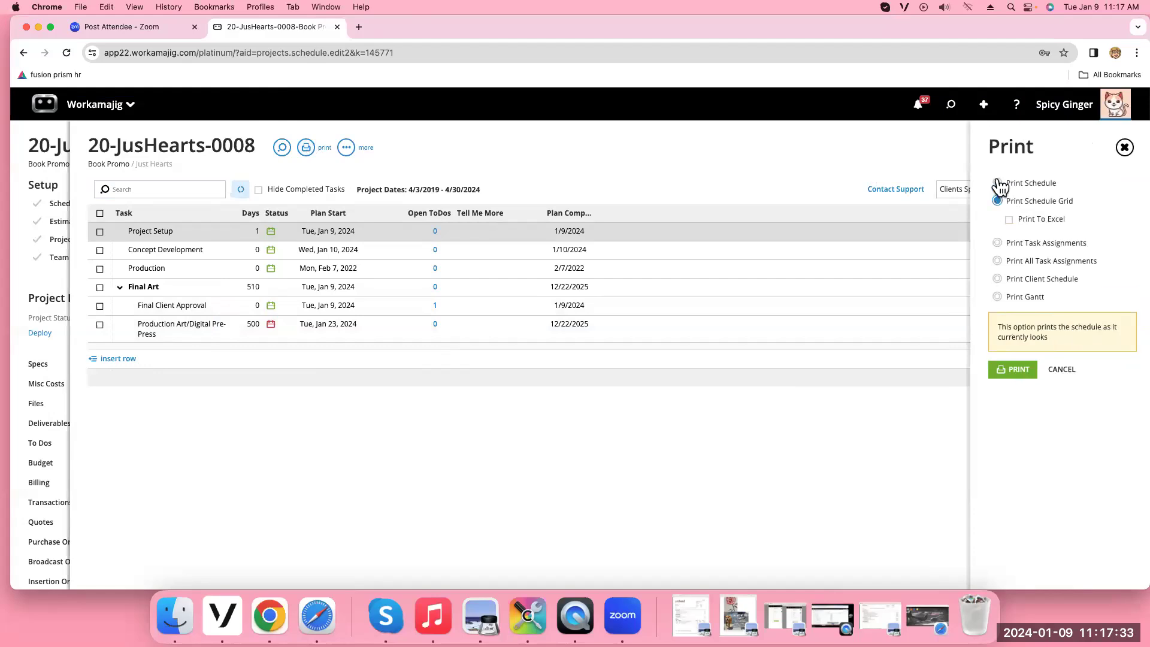
click(998, 183)
click(1009, 202)
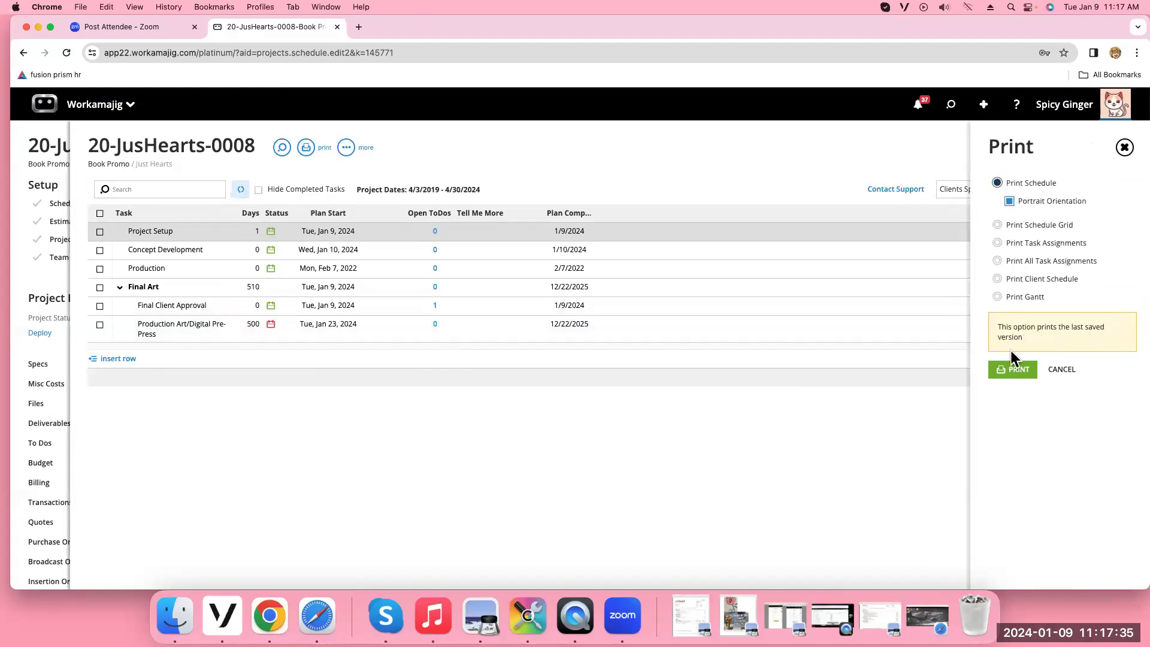
click(1018, 370)
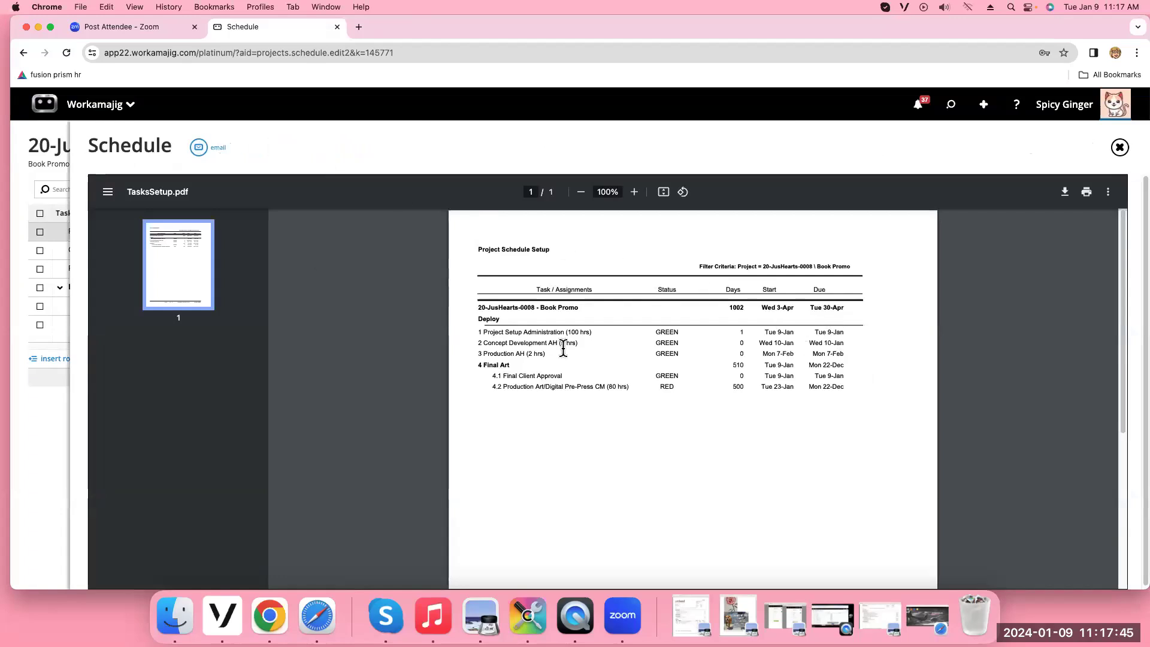
click(198, 150)
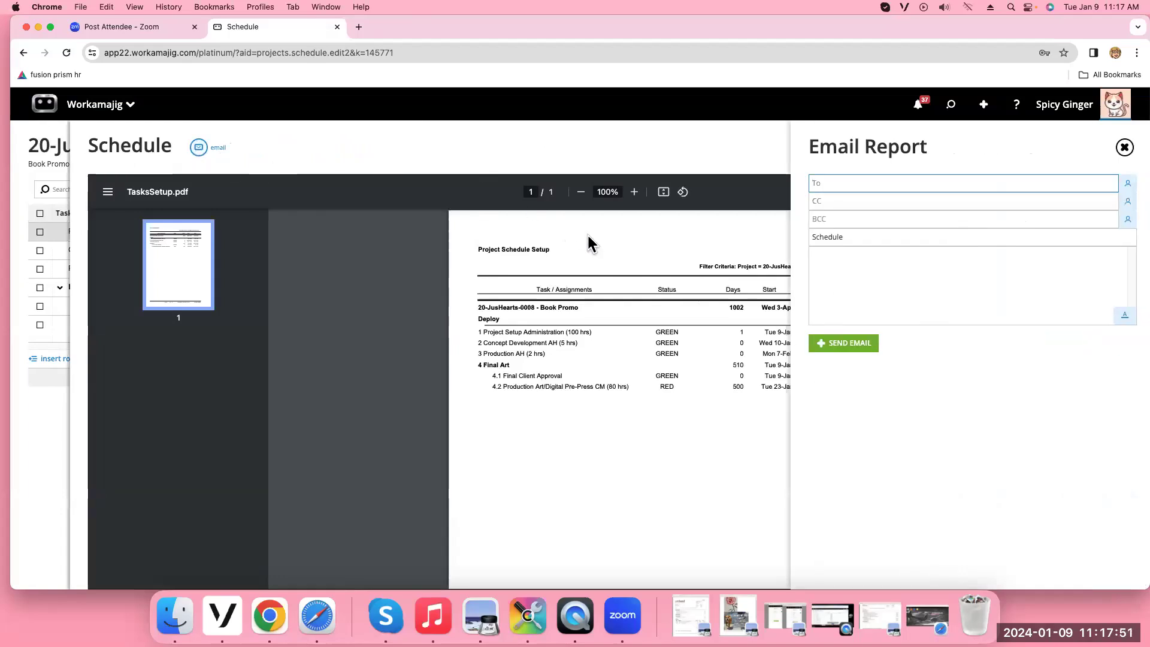
click(1124, 150)
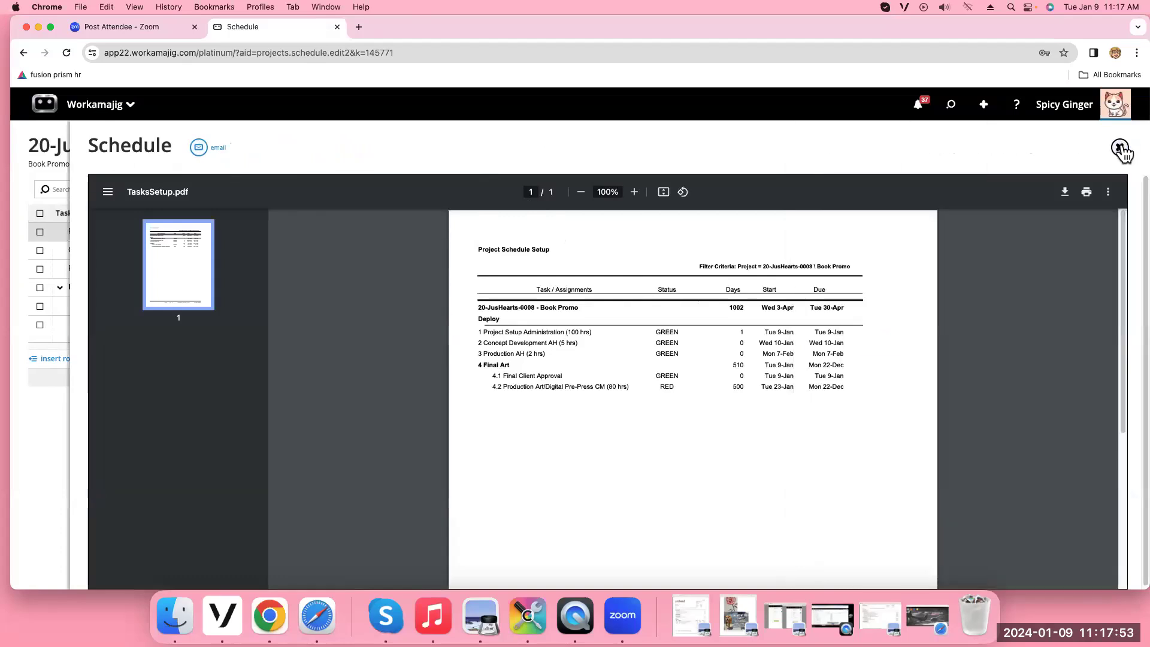
click(1120, 149)
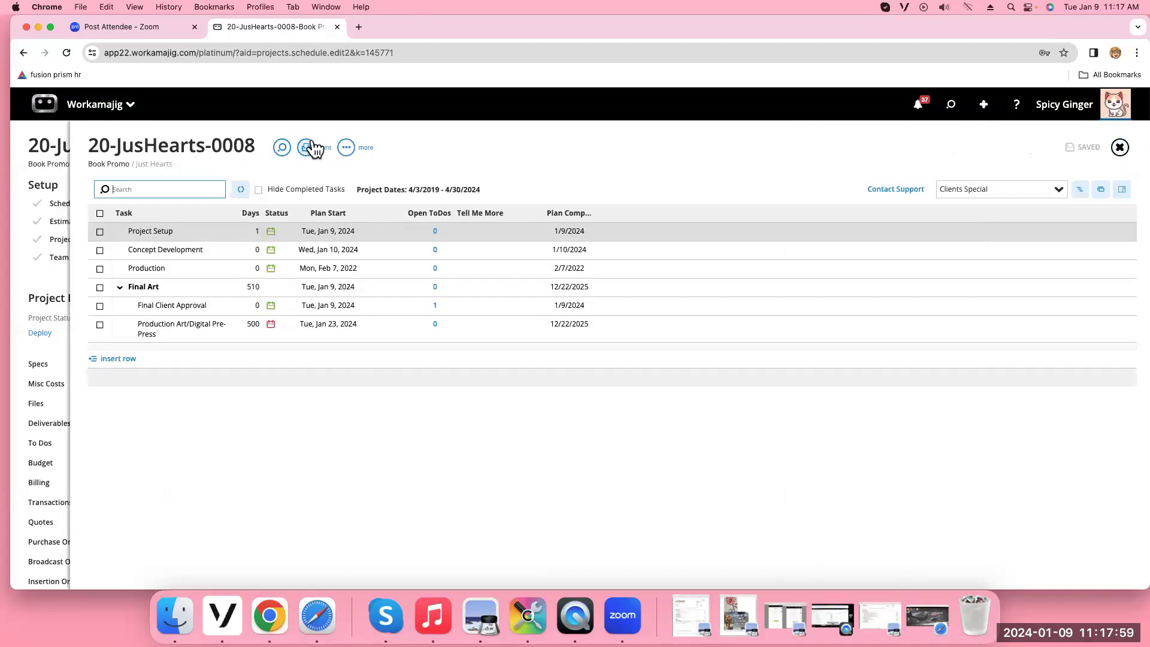
Close the project schedule, returning to the 20-JusHearts-0008 dashboard
click(1060, 190)
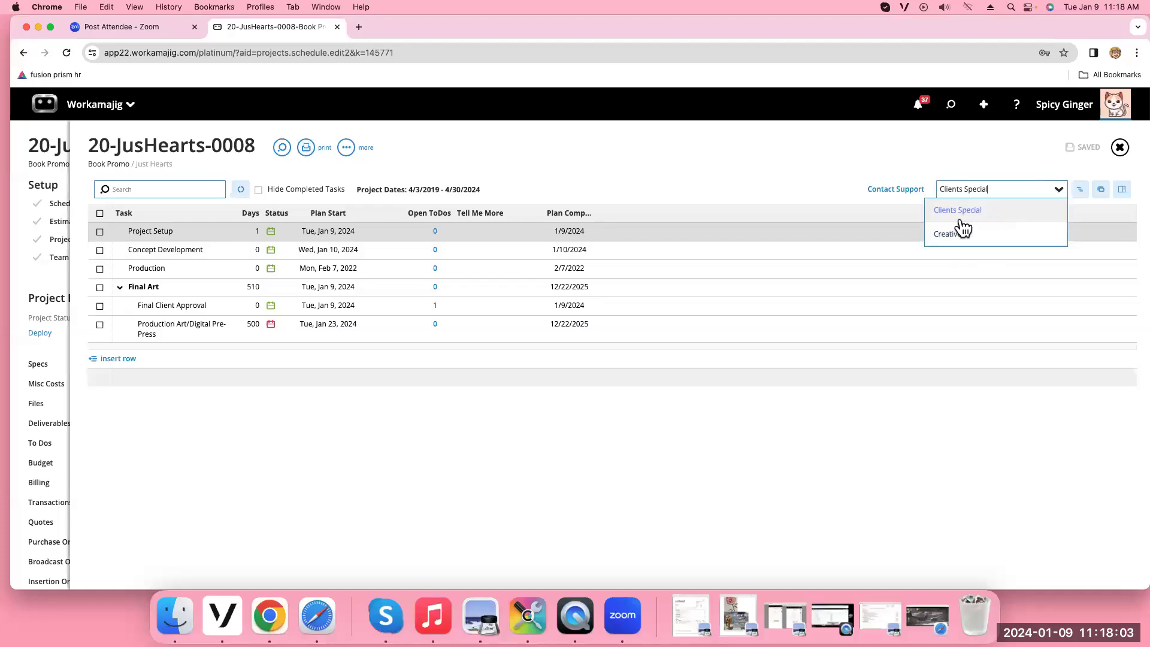
click(1119, 149)
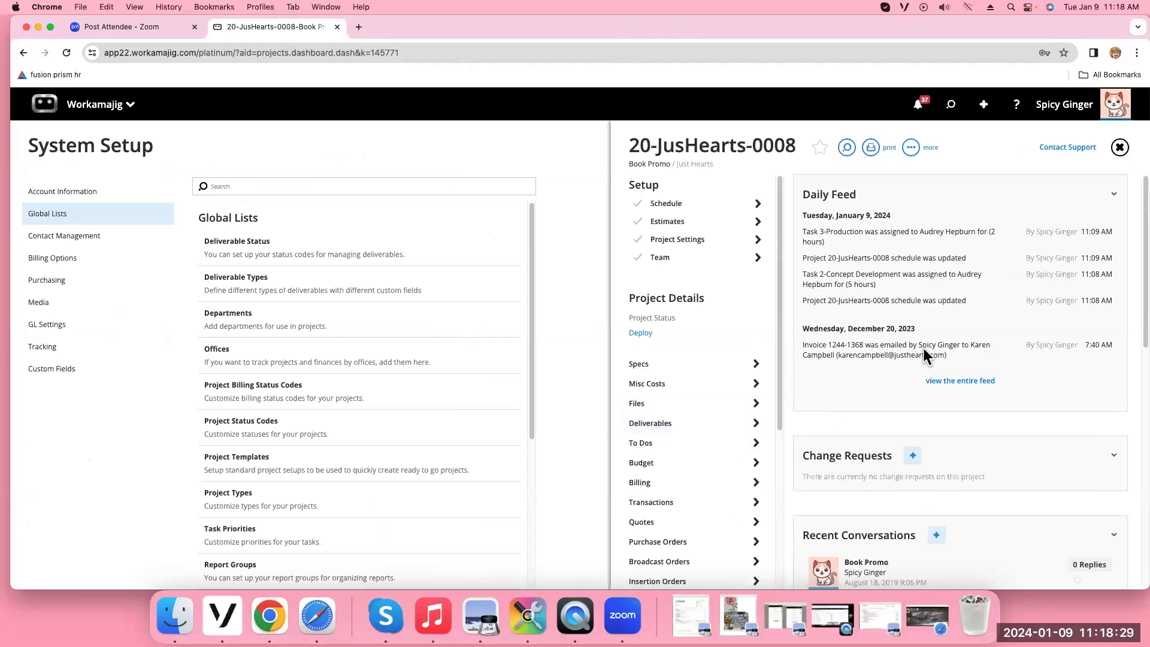
Open the project's entire Daily Feed and filter it to a single user's entries
click(947, 382)
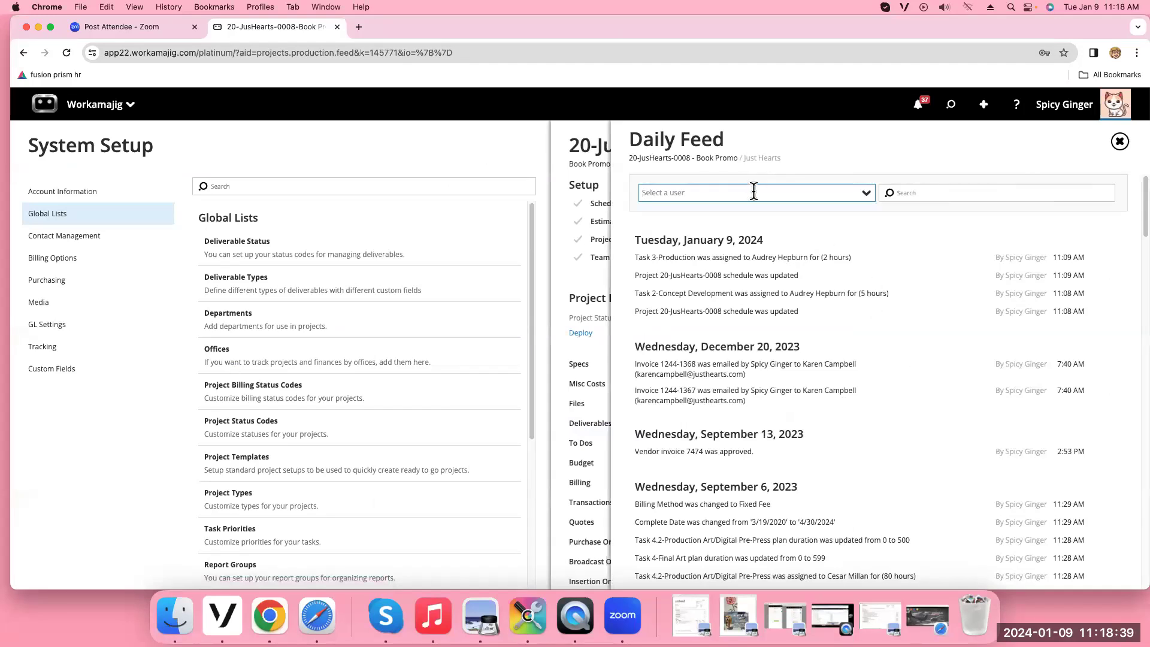
click(866, 193)
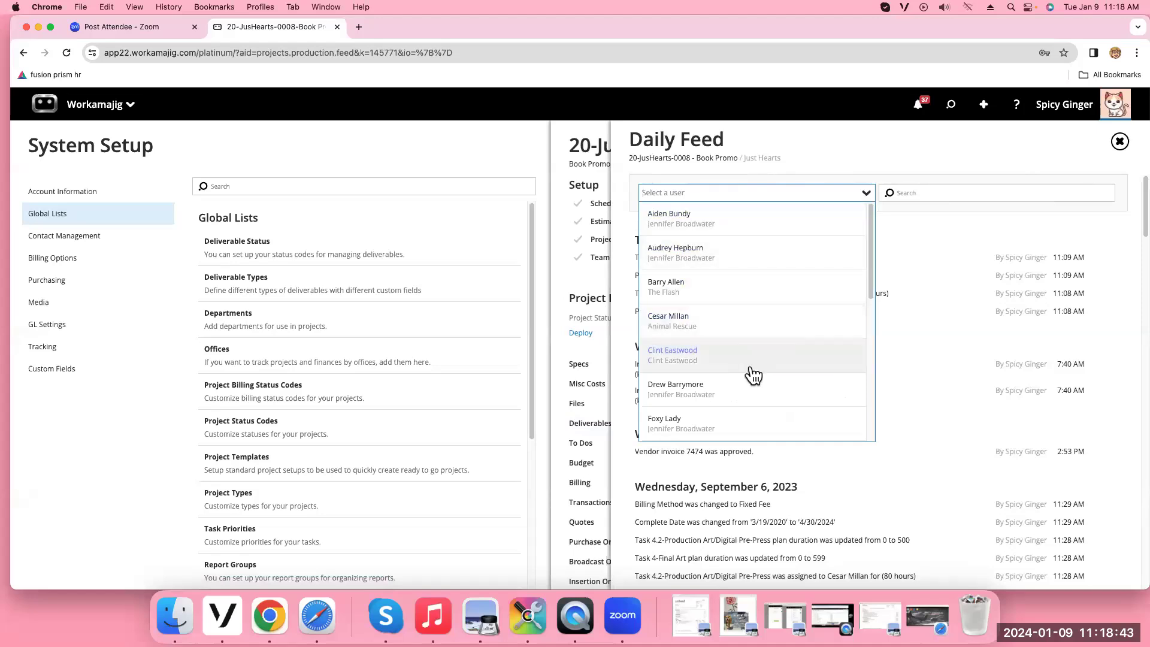
scroll(1053, 364, down, 15)
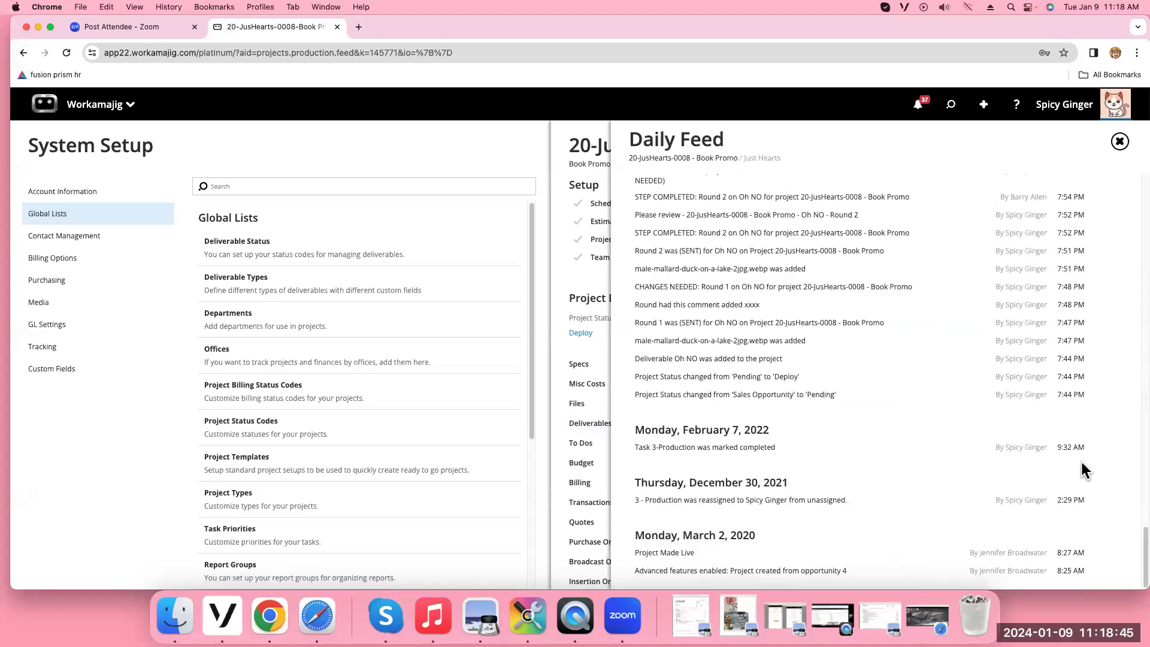
scroll(1083, 469, up, 15)
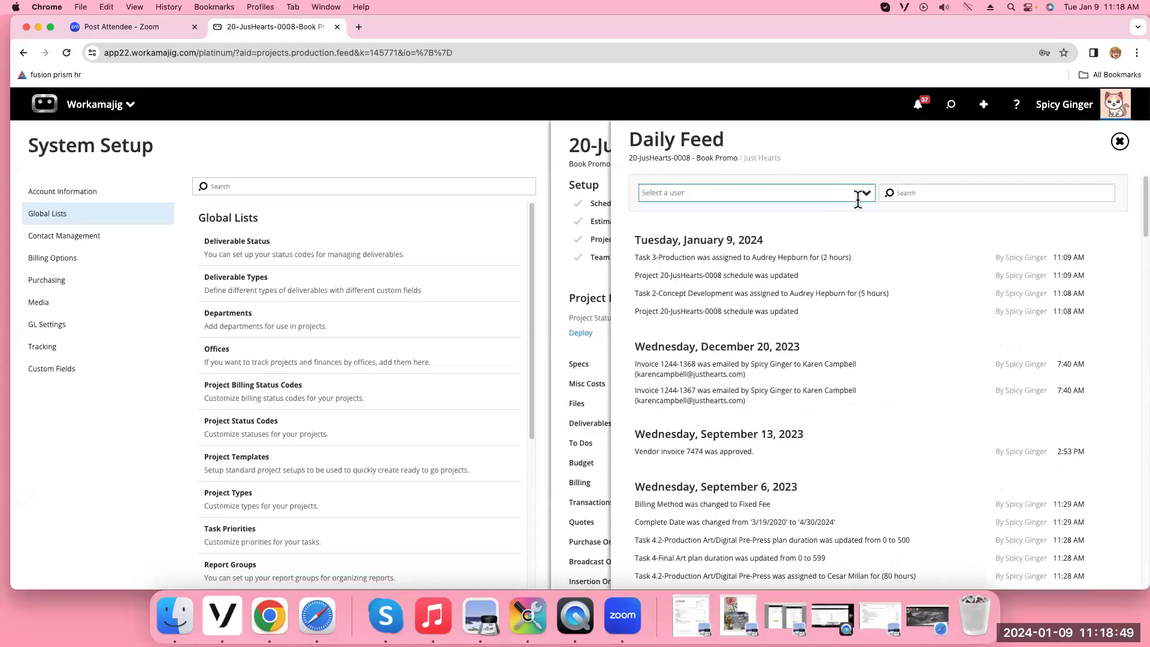
click(866, 200)
click(738, 283)
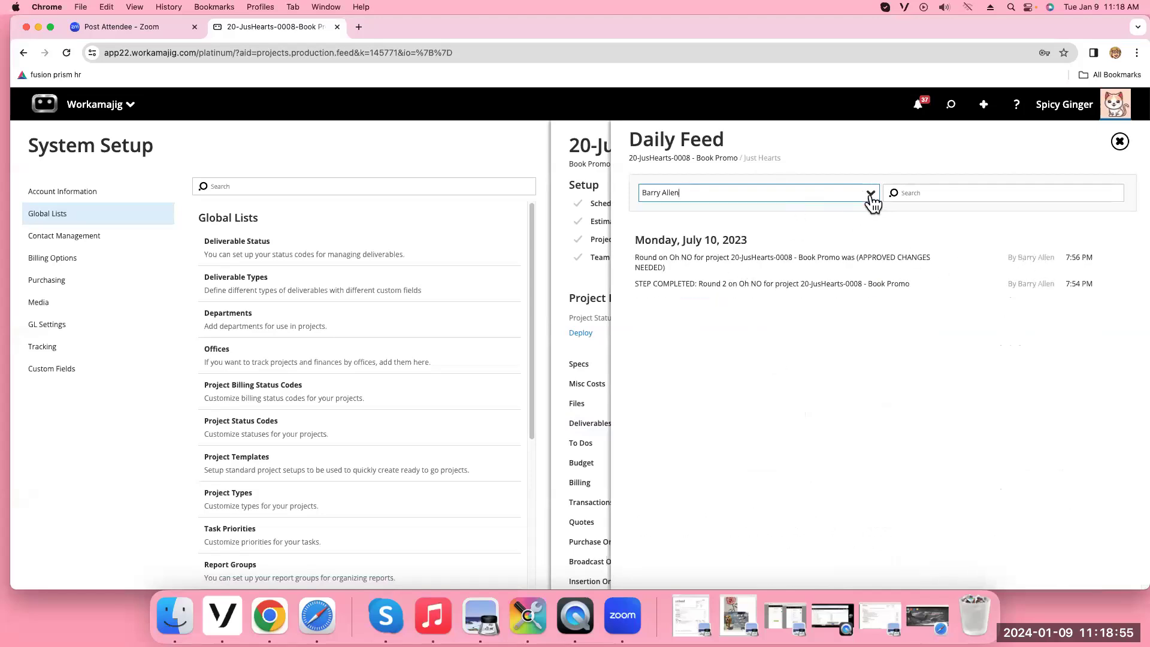
Search the feed for 'project' instead of 'promo' and clear the user filter
click(926, 193)
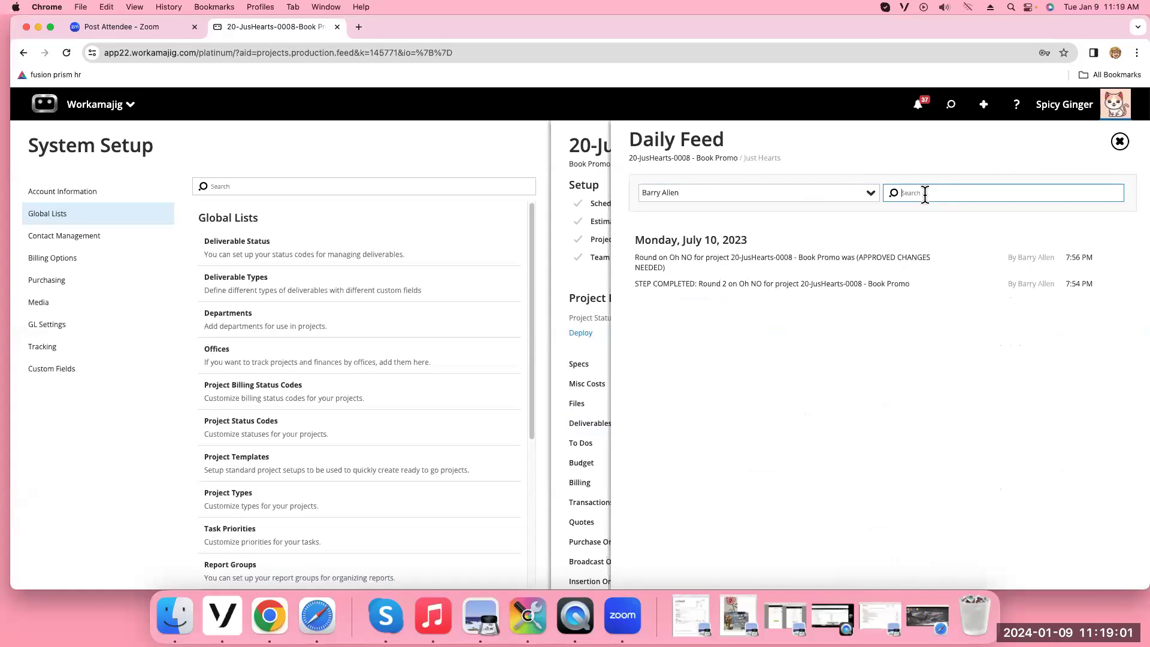
text(promo)
click(706, 189)
click(848, 261)
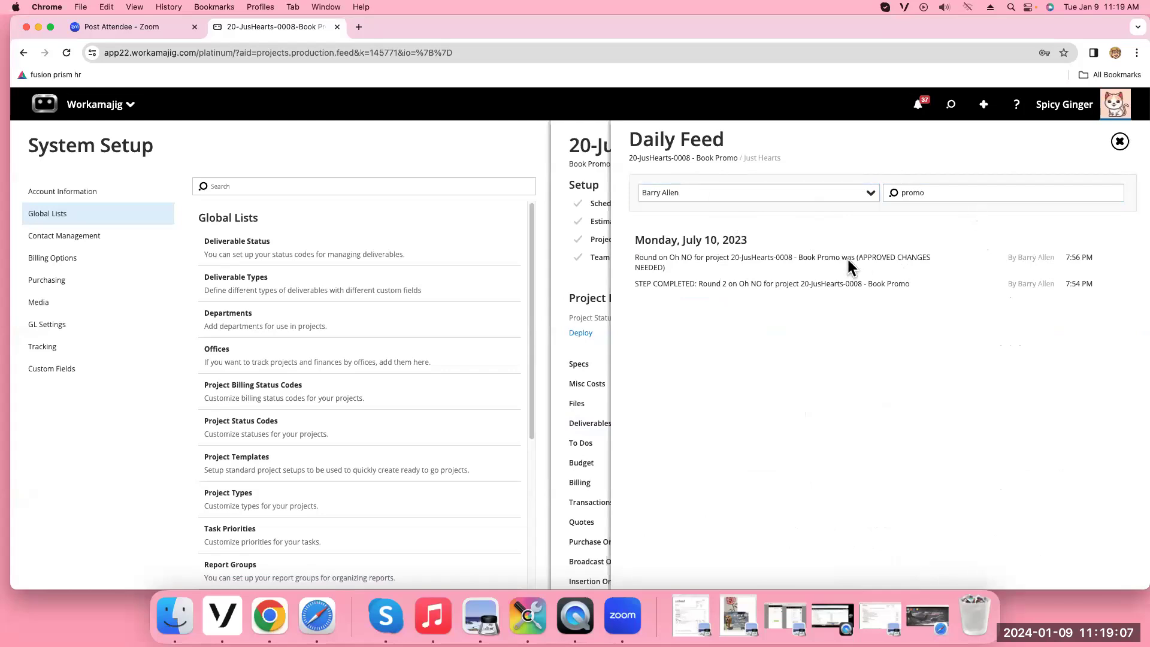
drag(942, 190, 888, 186)
text(project)
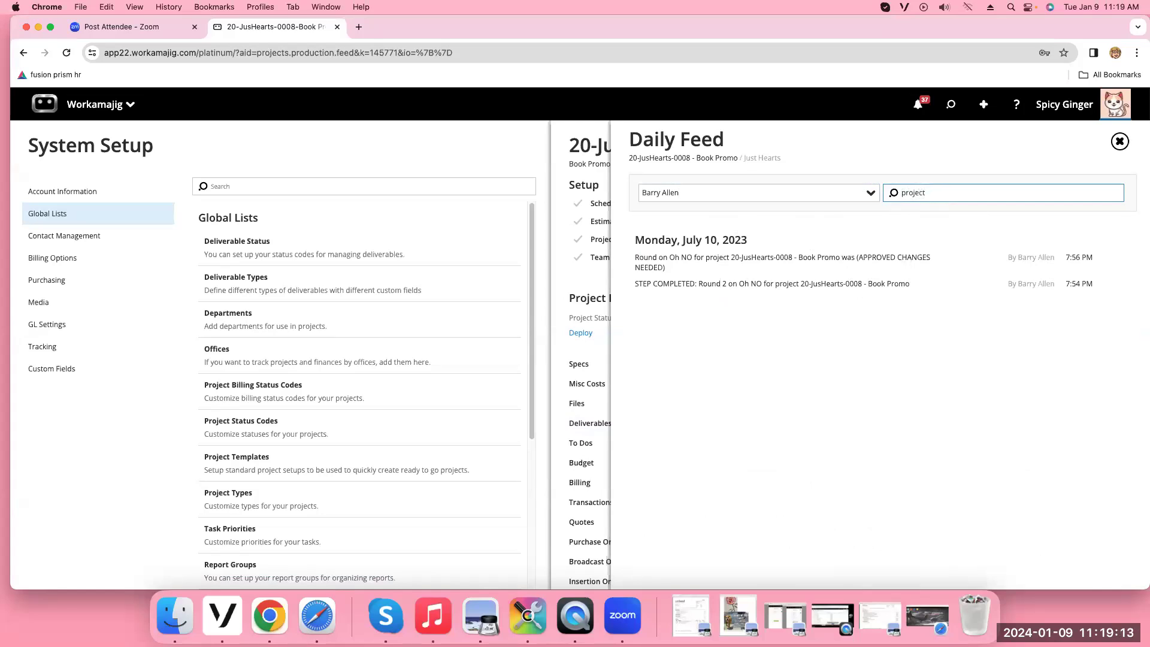
drag(681, 195, 567, 203)
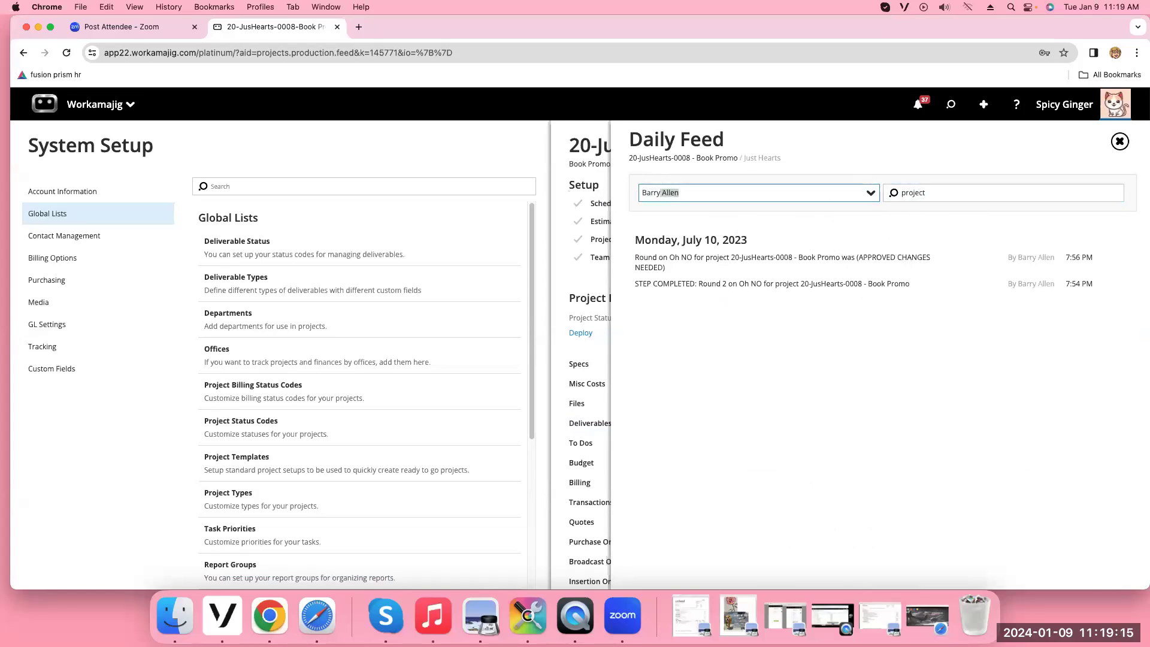
key(BackSpace)
key(BackSpace)
key(BackSpace)
key(BackSpace)
key(BackSpace)
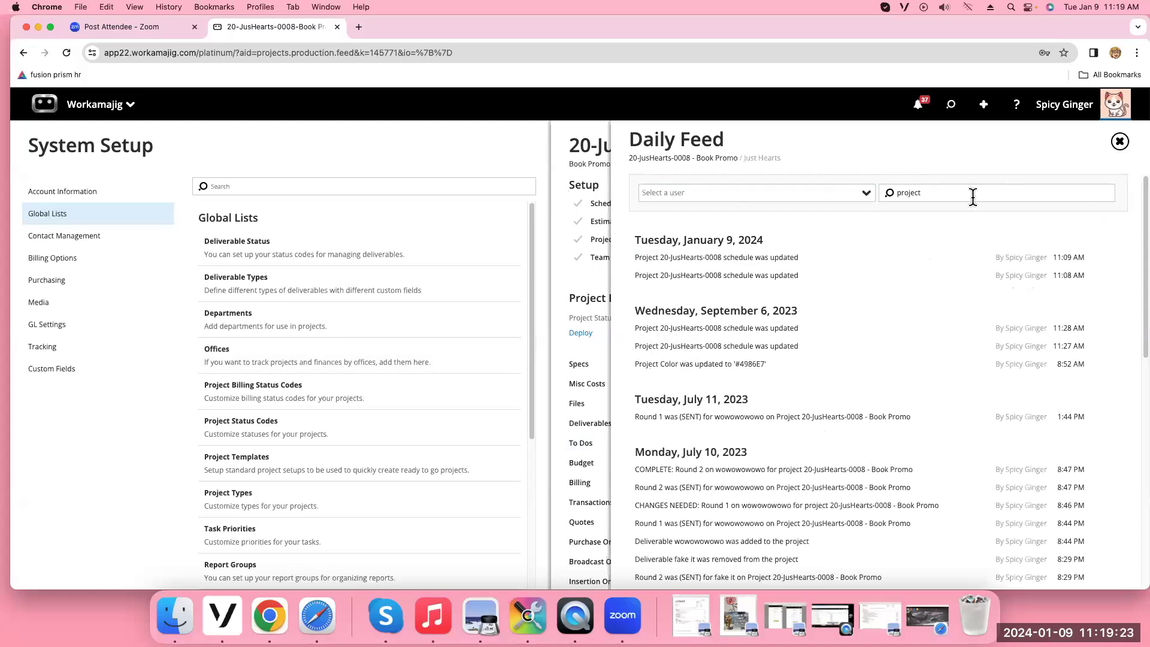
scroll(885, 409, down, 15)
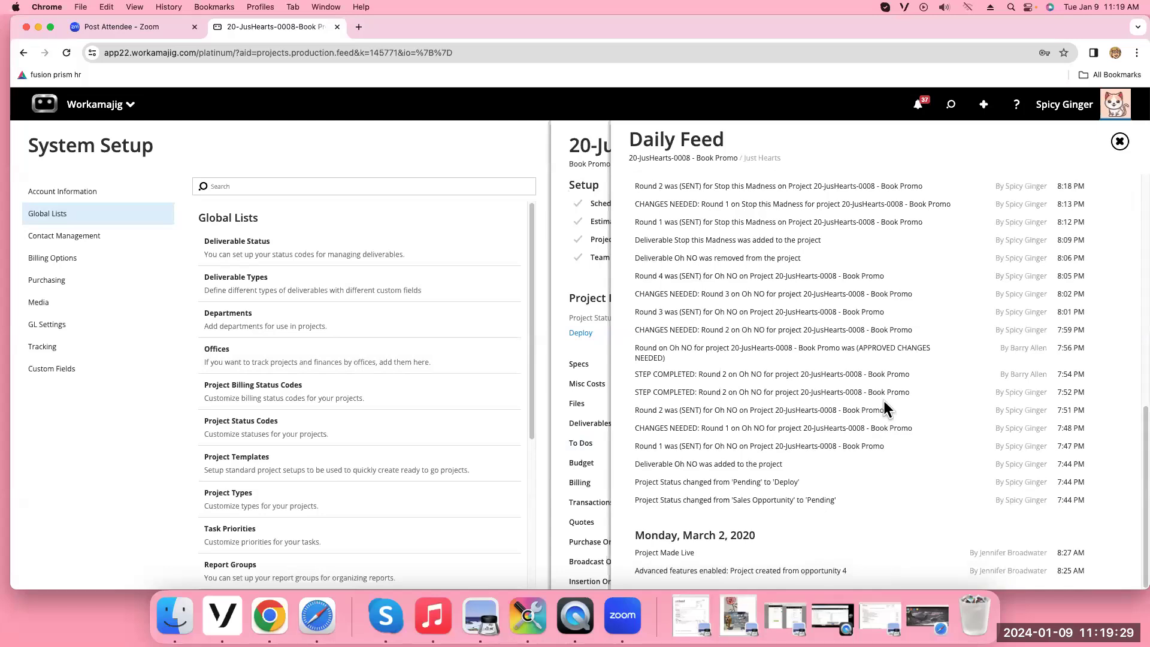
scroll(1012, 341, up, 15)
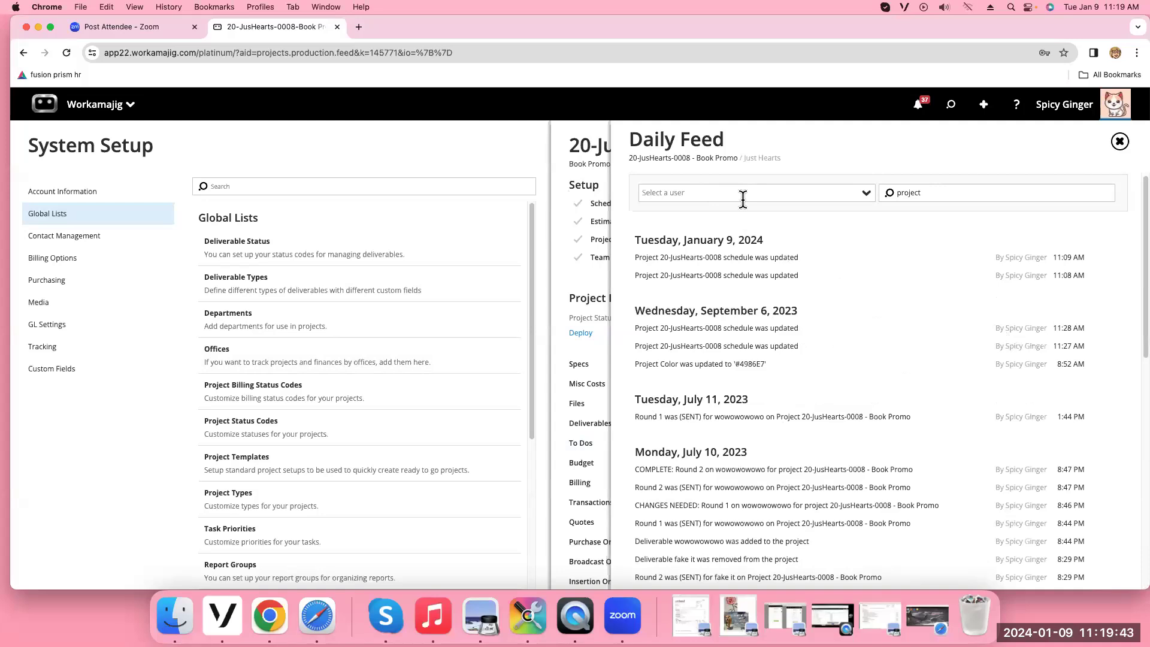
Find 'project' with the browser's find bar, then close the full Daily Feed
key(super+f)
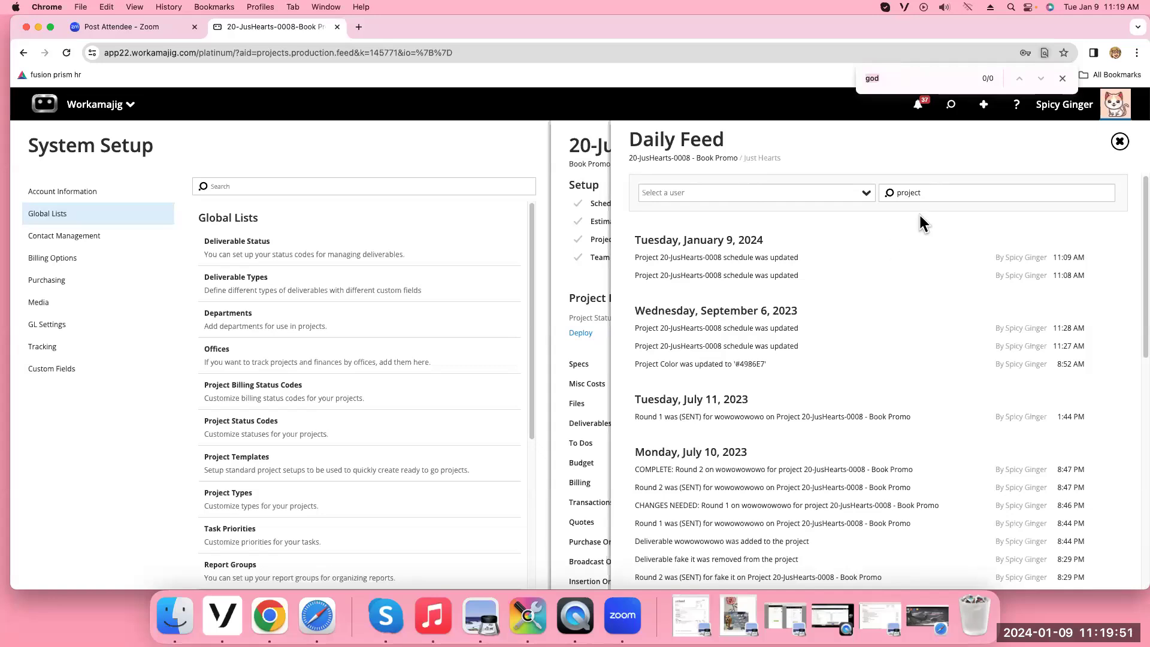
text(proj)
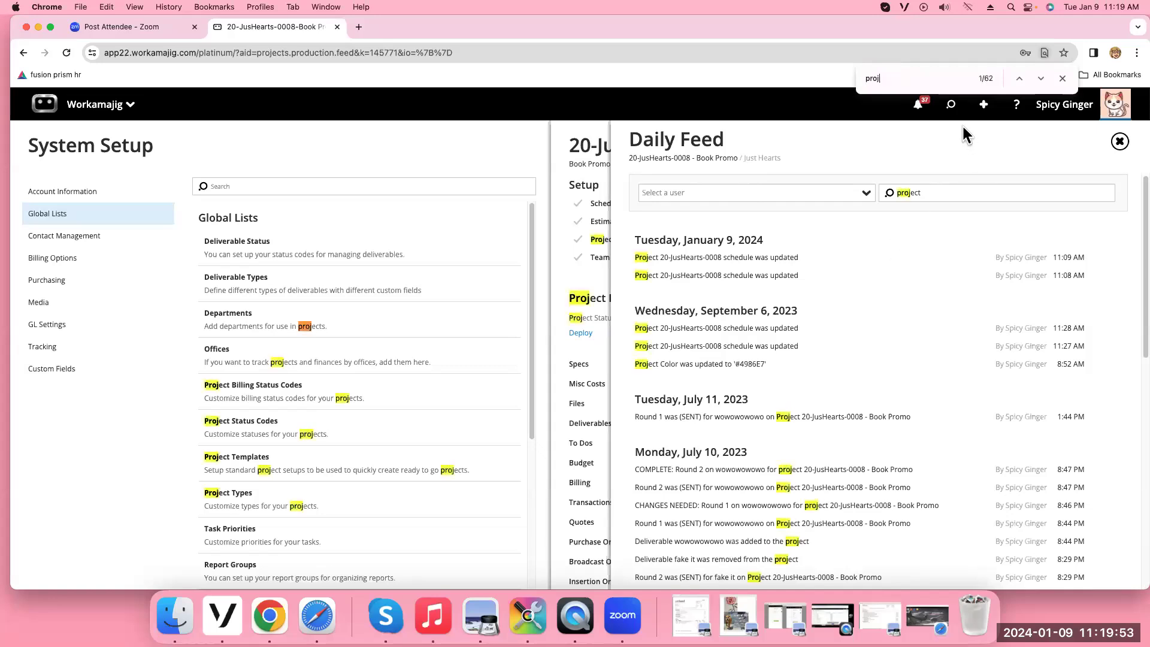
text(ect)
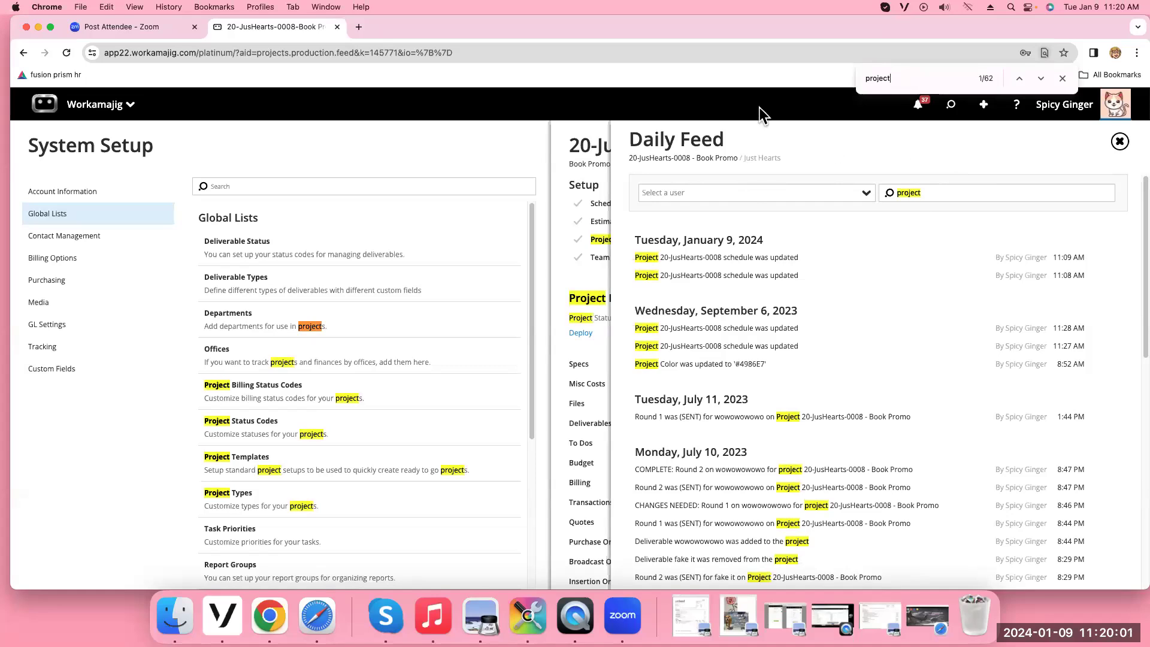
click(1062, 79)
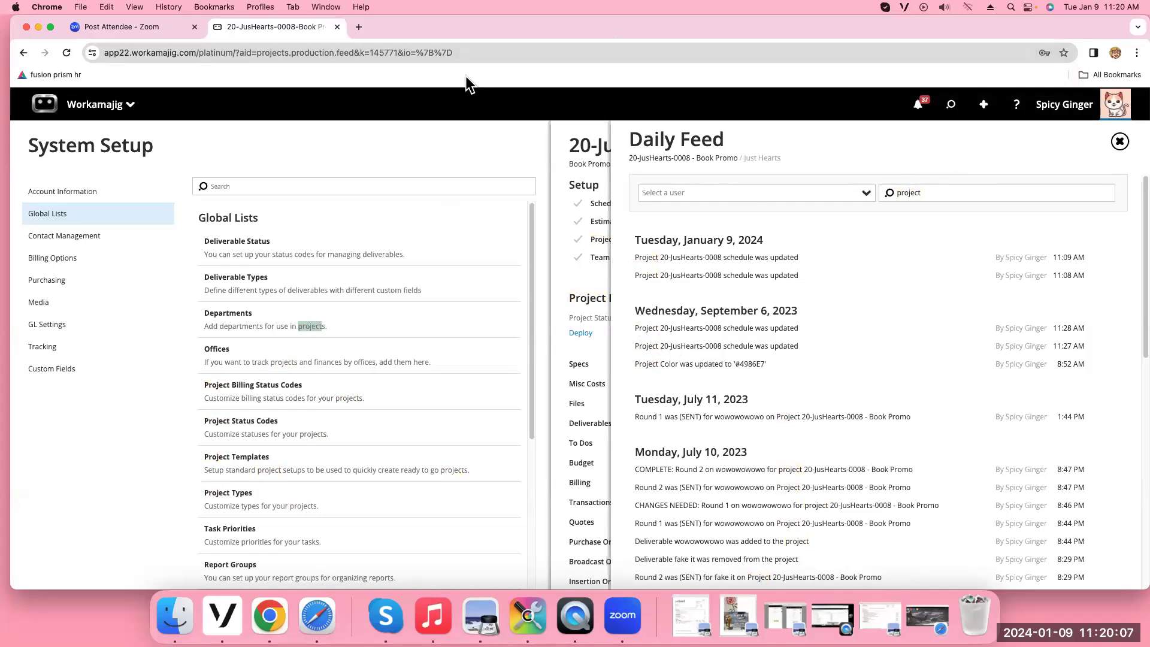
click(1119, 142)
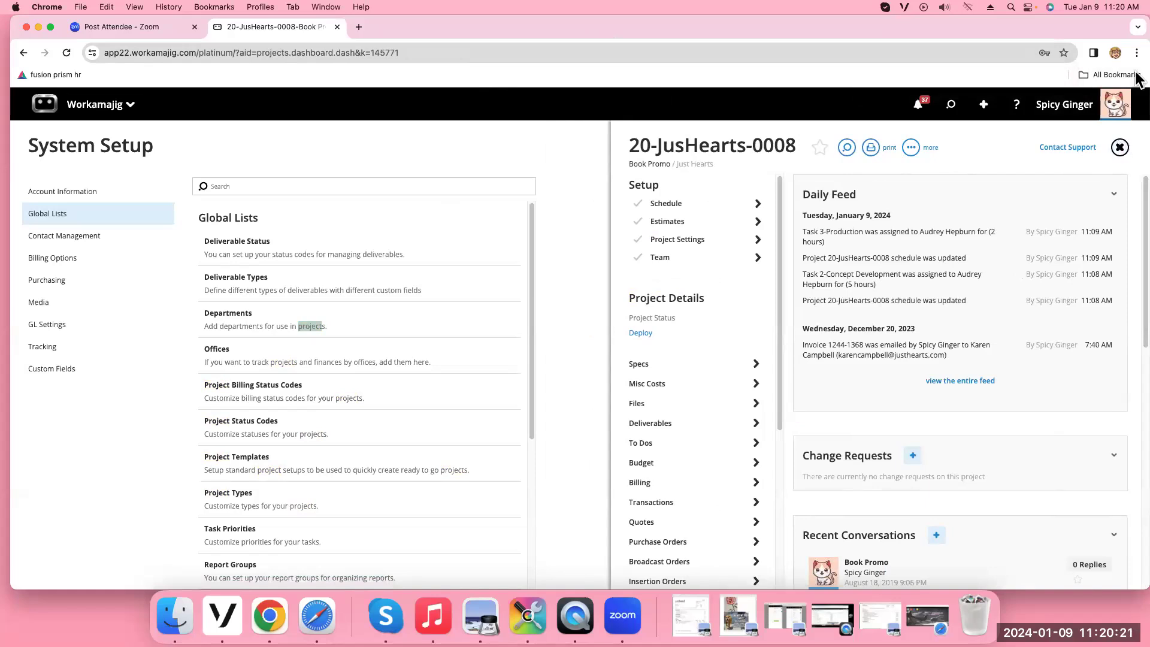
Close the project panel and switch to the other user's session in Safari
click(1120, 149)
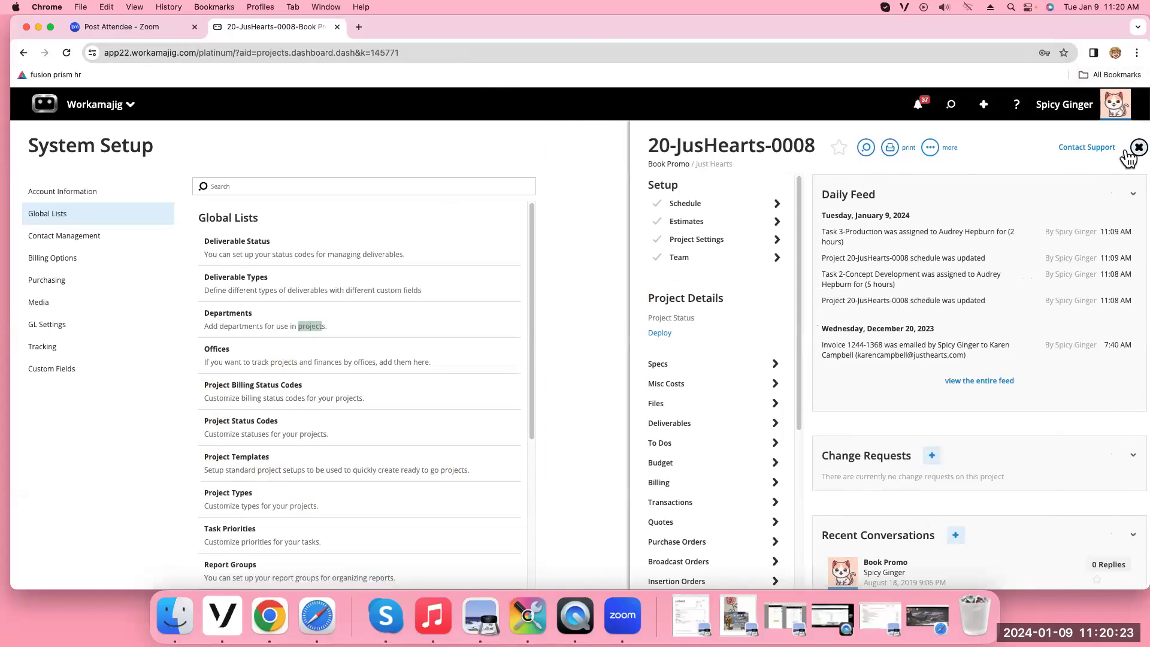
click(116, 112)
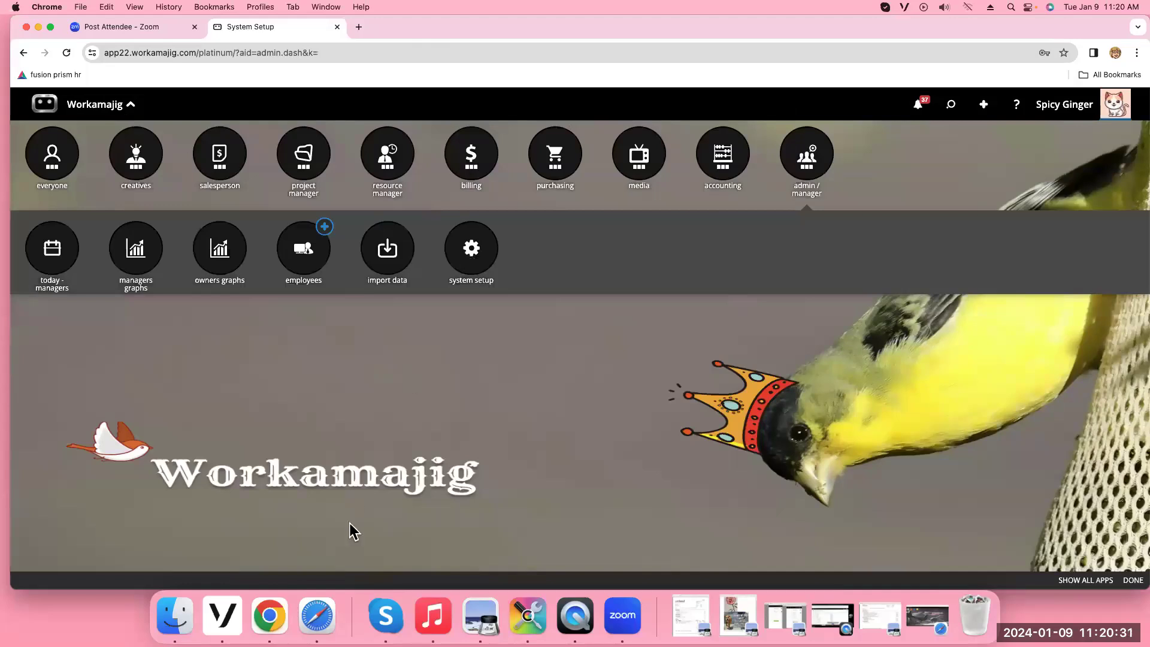
click(326, 621)
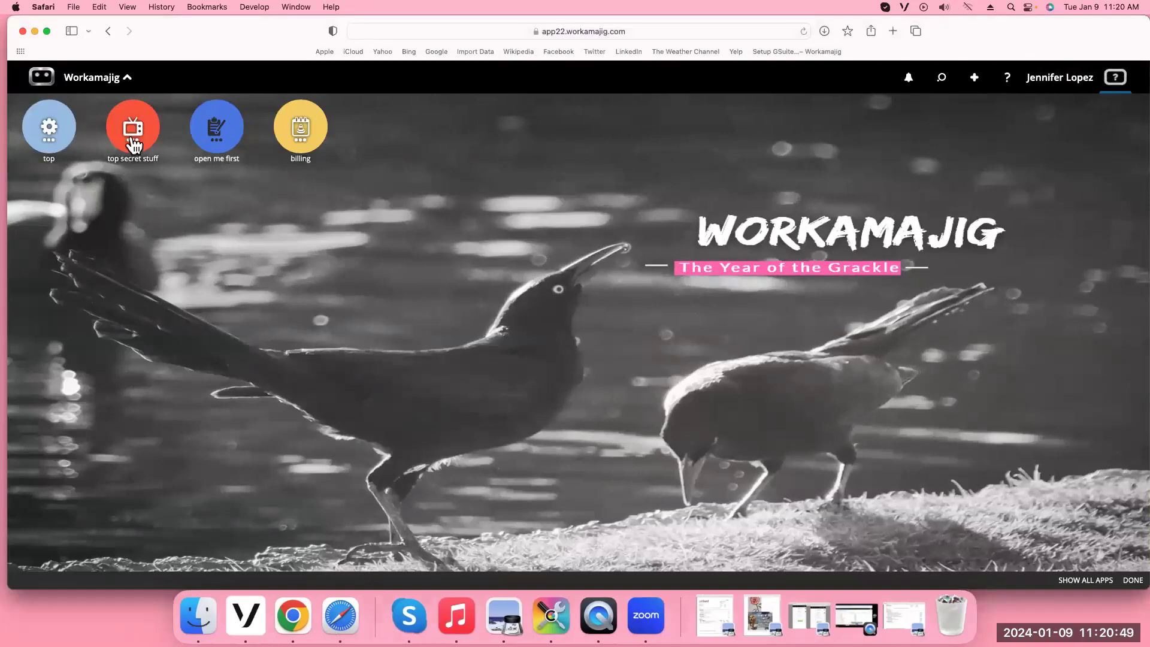
Browse the billing, open me first, top secret stuff and top groups, then open Client P&L
click(309, 139)
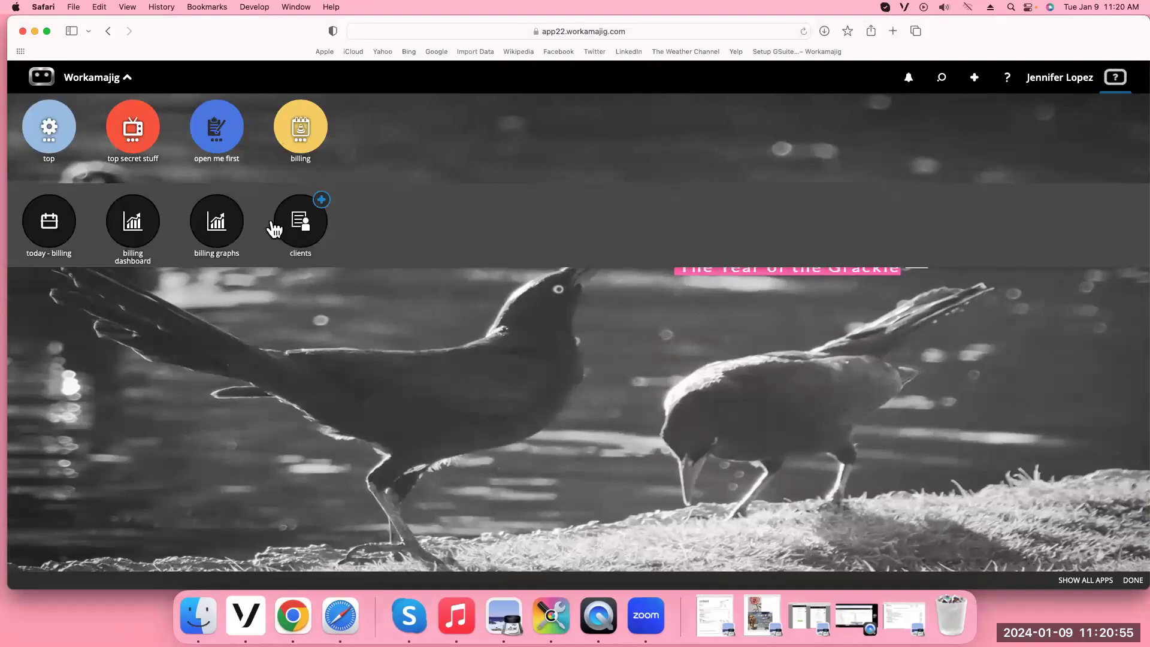
click(219, 135)
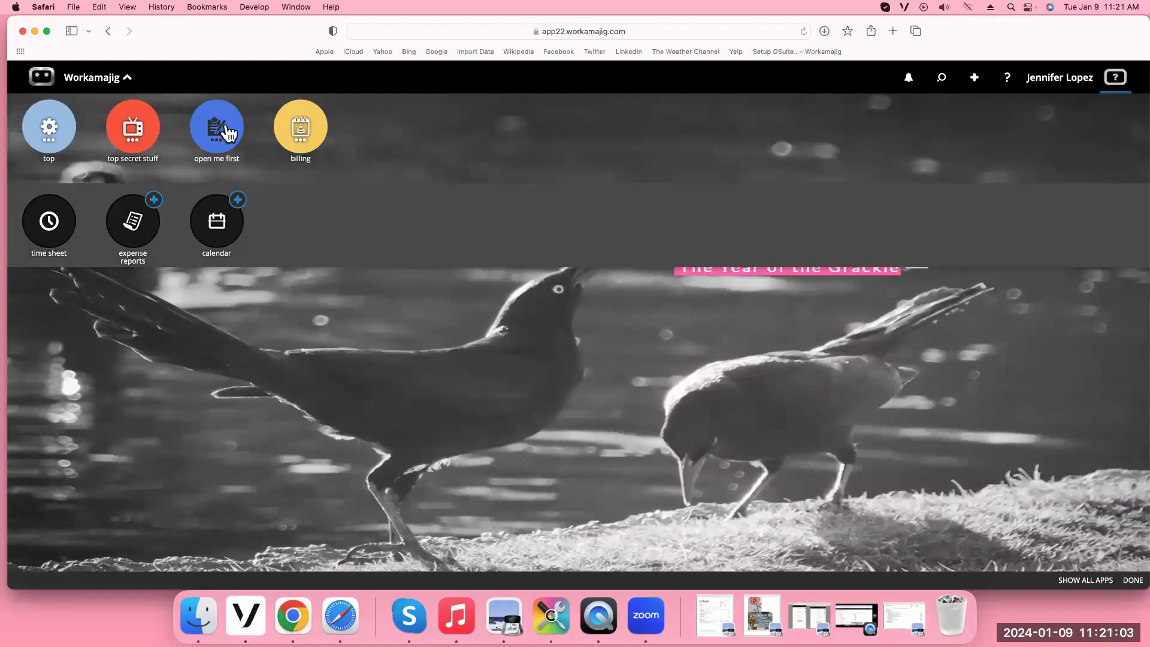
click(137, 147)
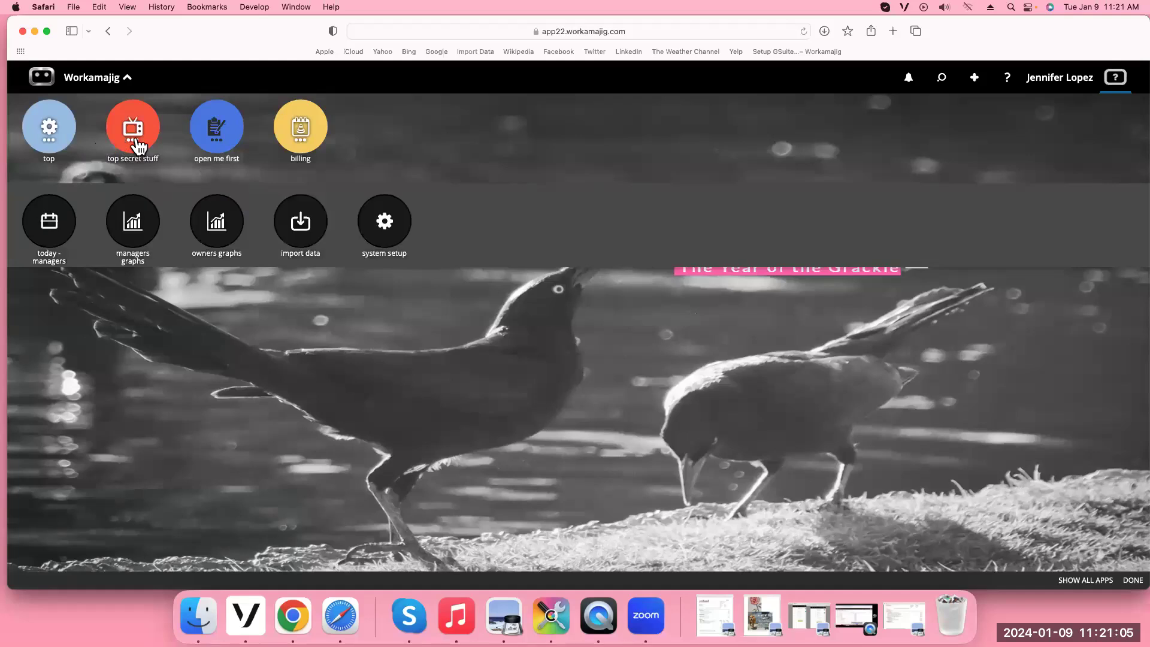
click(54, 146)
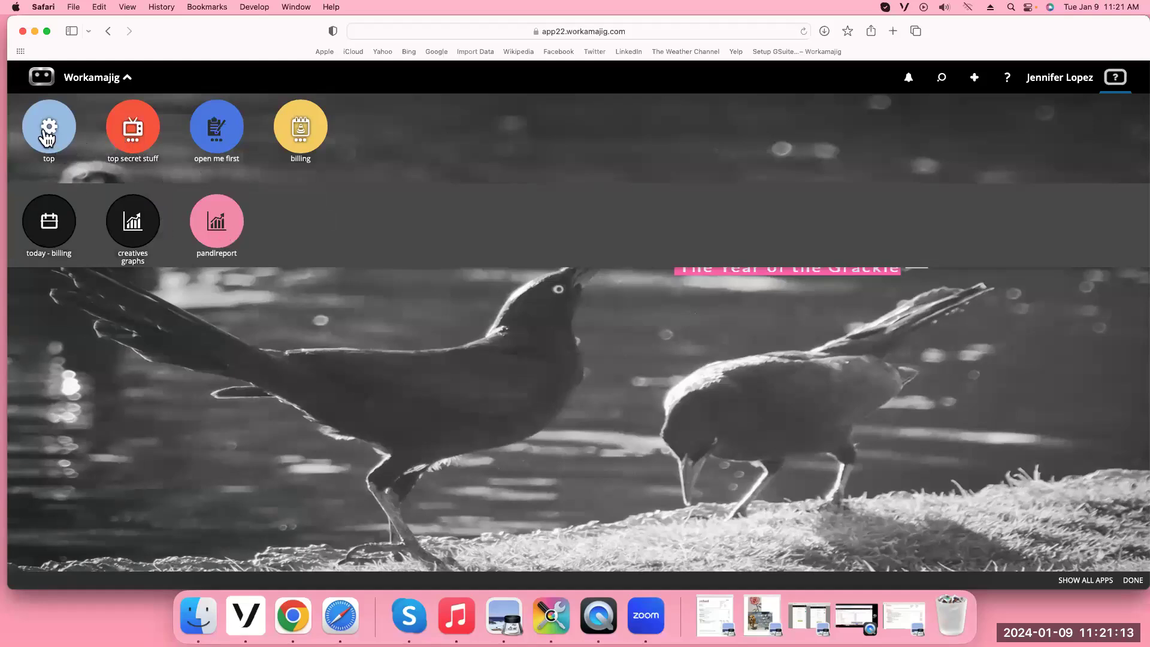
click(217, 230)
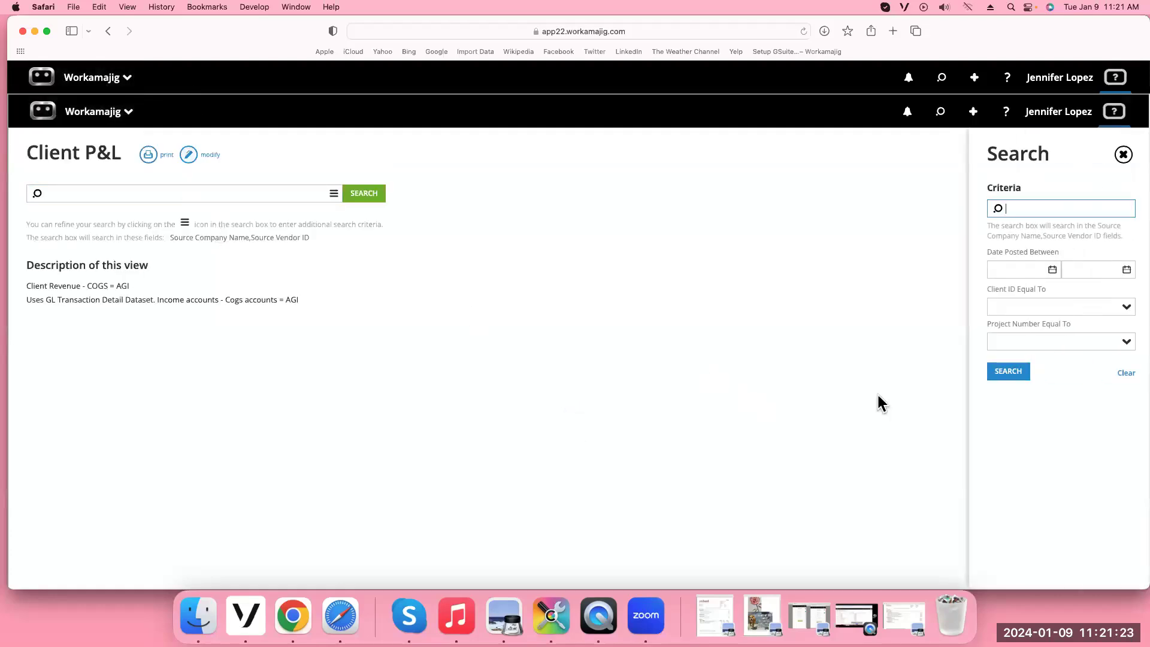
Run the Client P&L search, then hide Safari to return to the admin's Chrome session
click(992, 373)
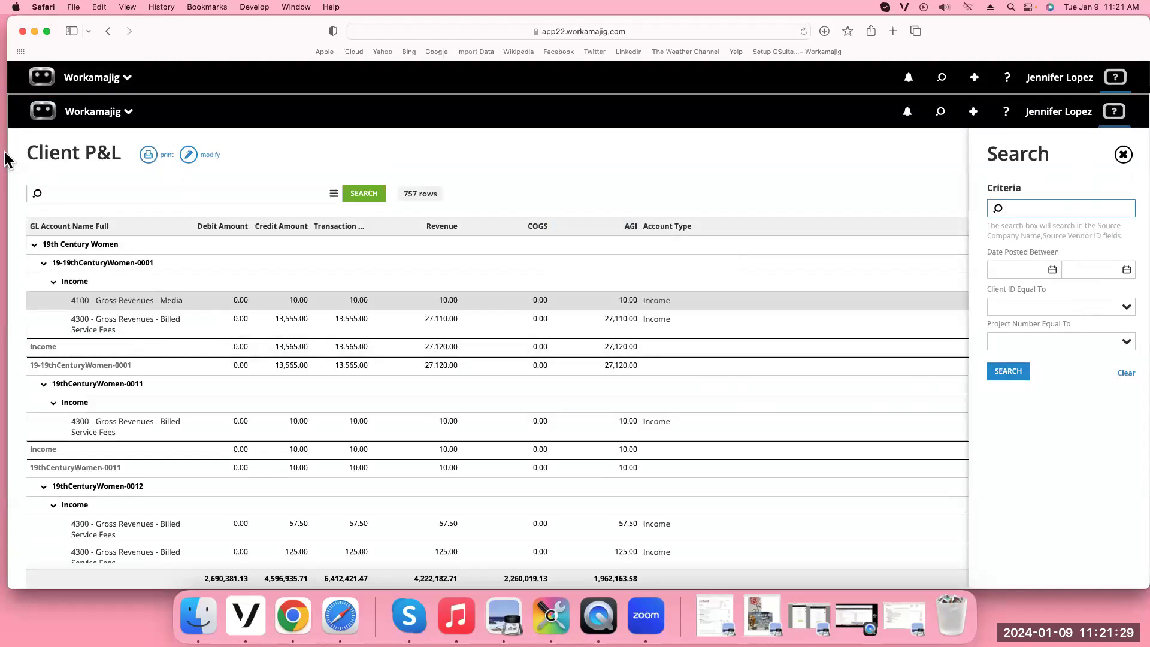
click(98, 91)
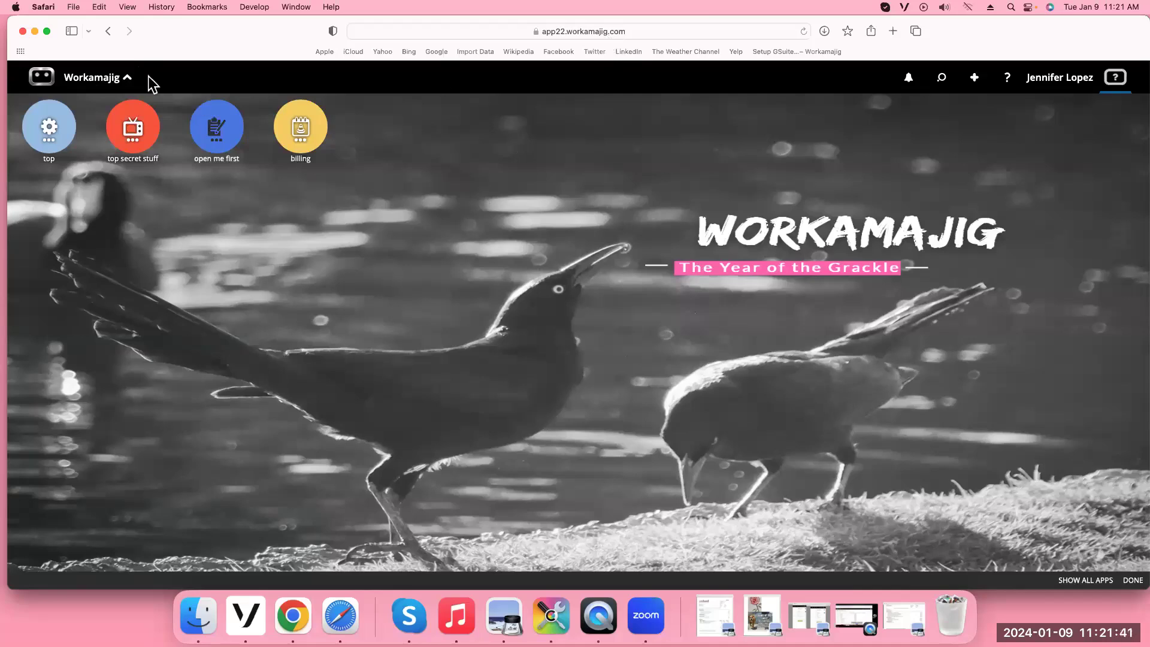
click(34, 31)
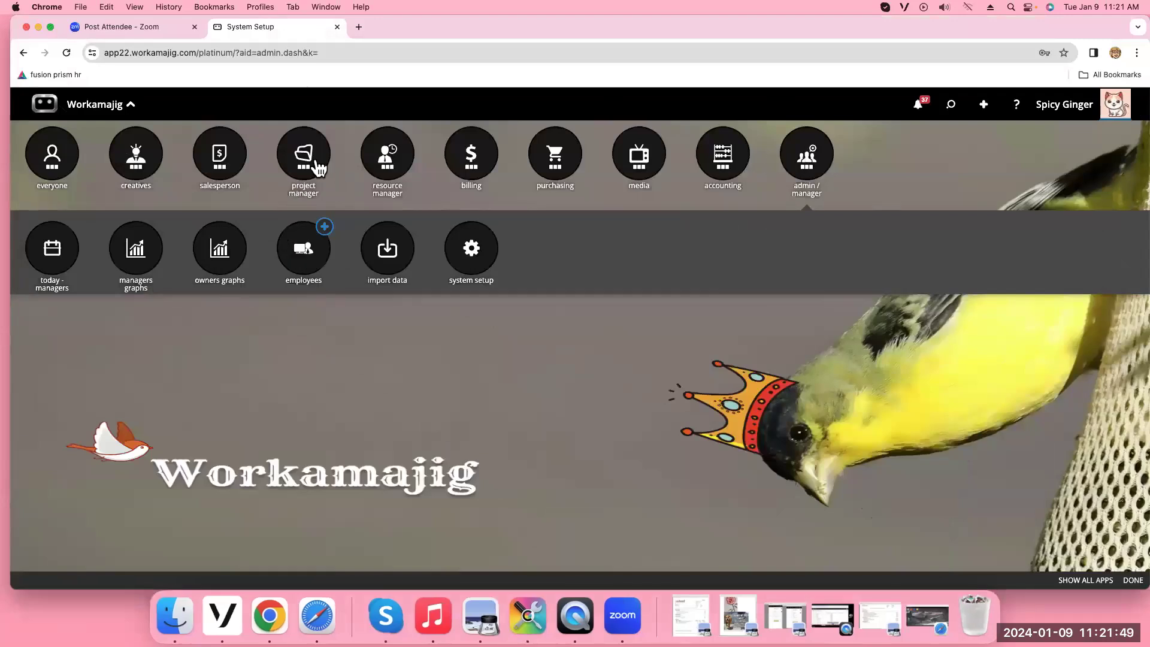
Open project 22-Marvin-0001 from the Projects list and review its dashboard System Settings
click(319, 169)
click(298, 262)
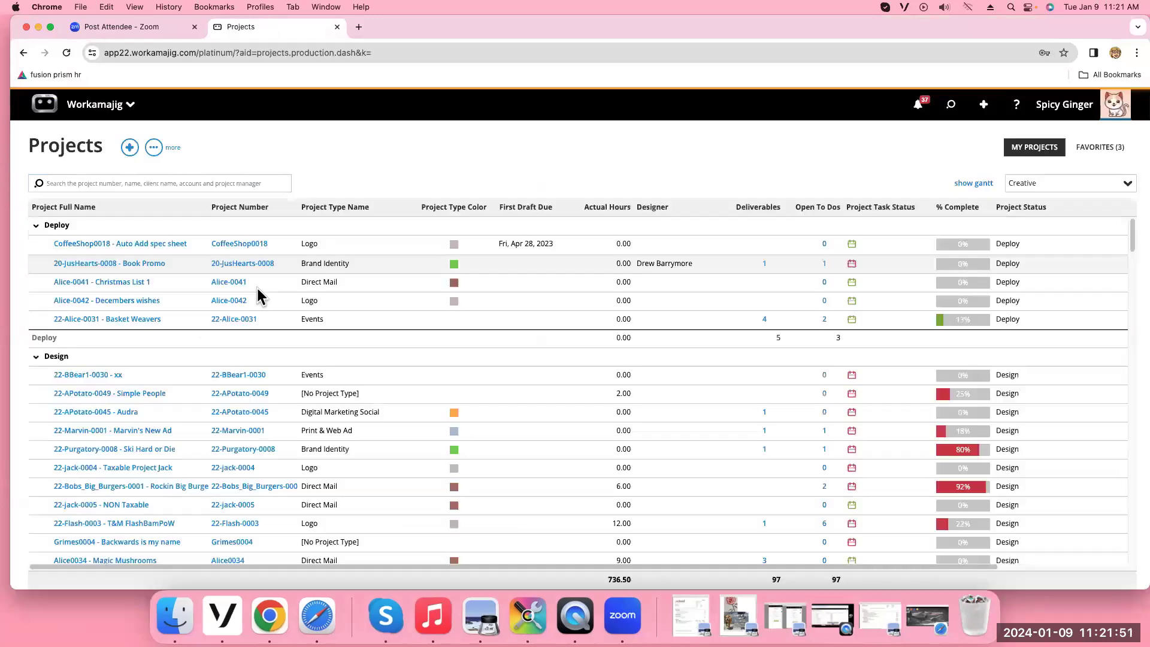
click(120, 431)
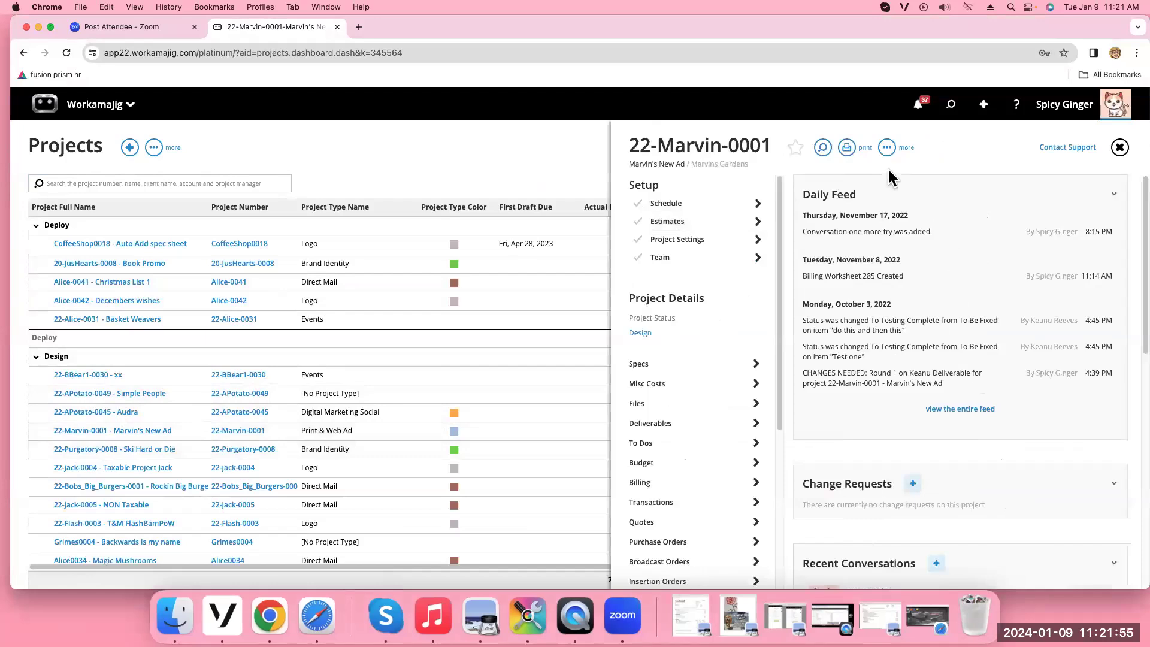
click(887, 149)
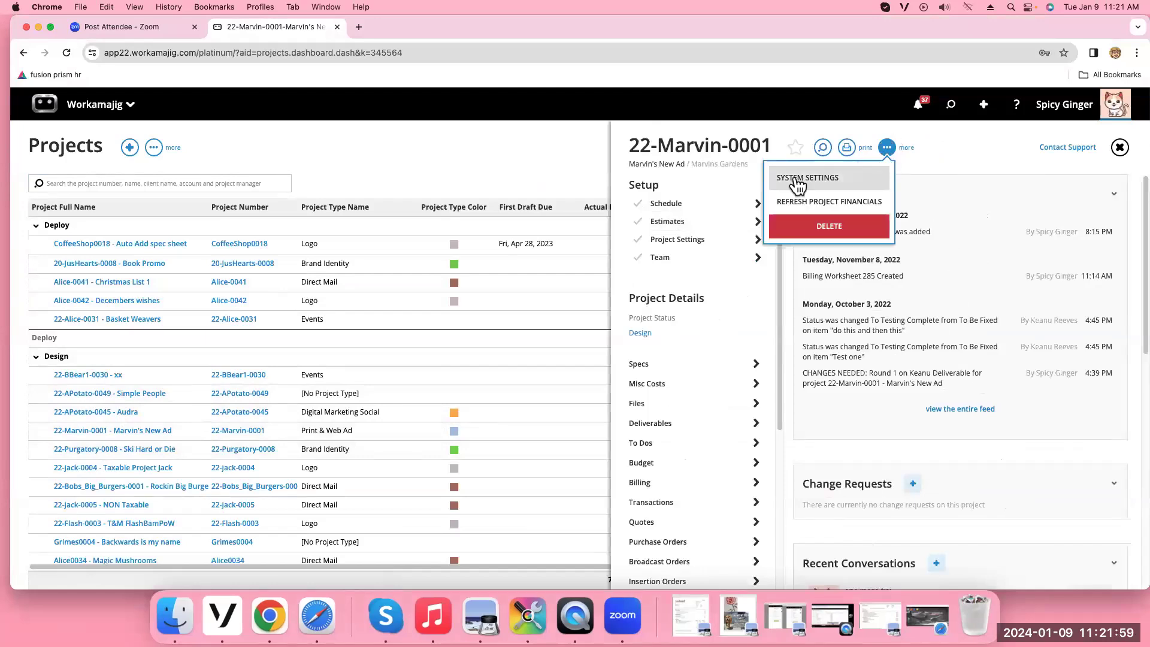
click(798, 179)
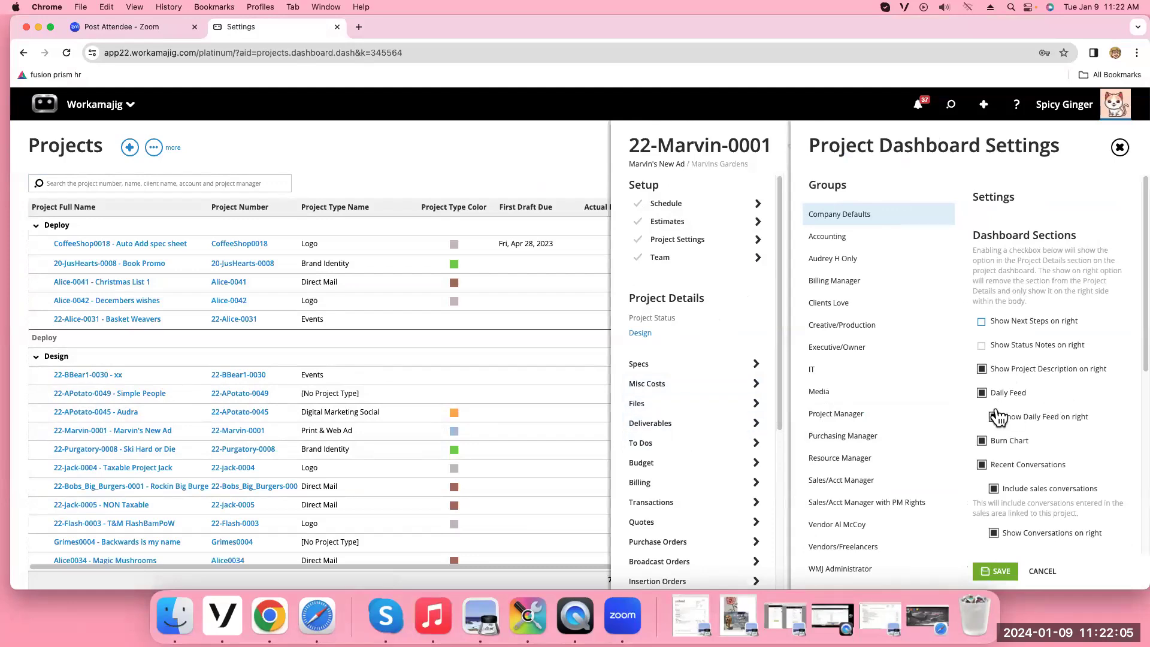
click(1119, 149)
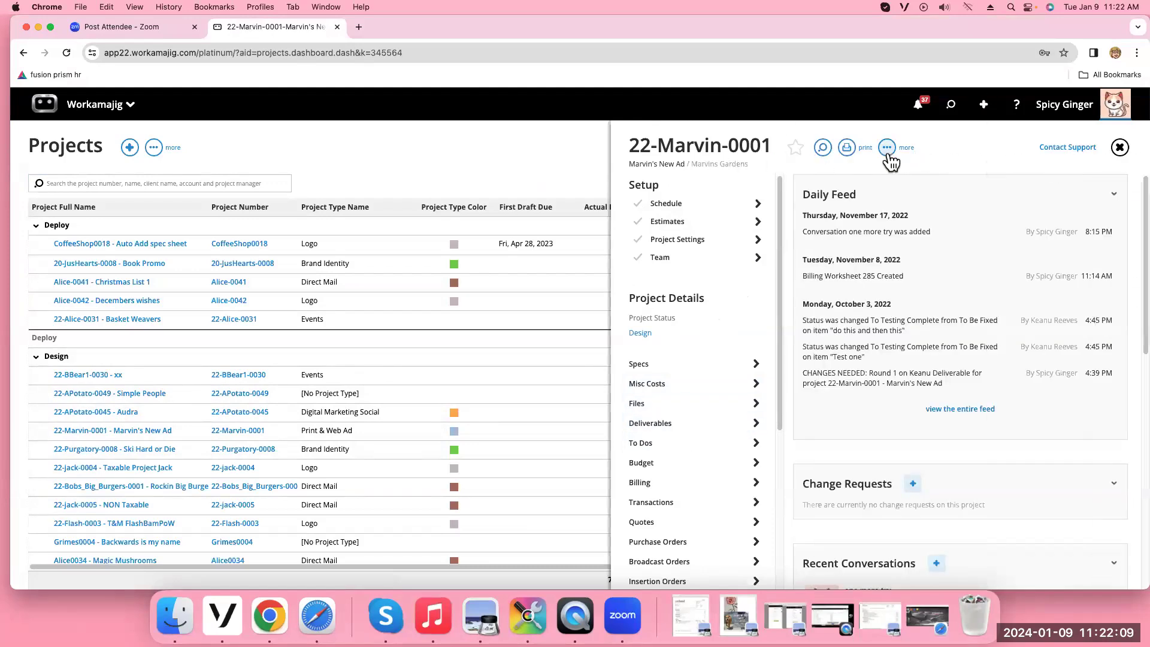
click(887, 150)
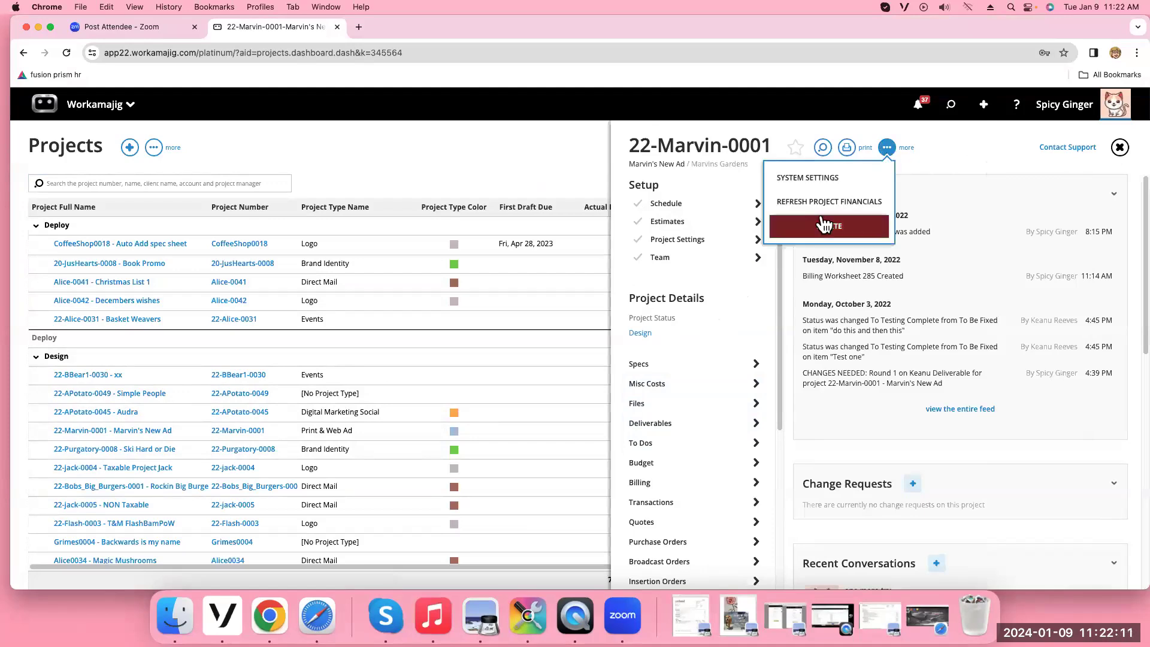
click(825, 180)
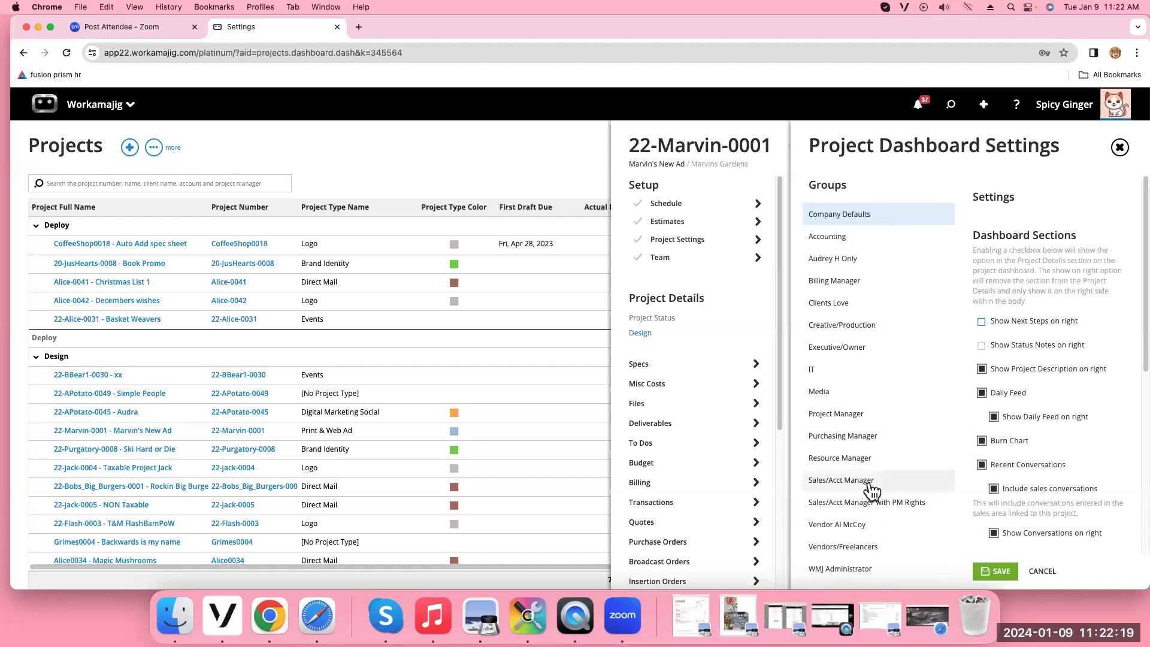
click(1119, 148)
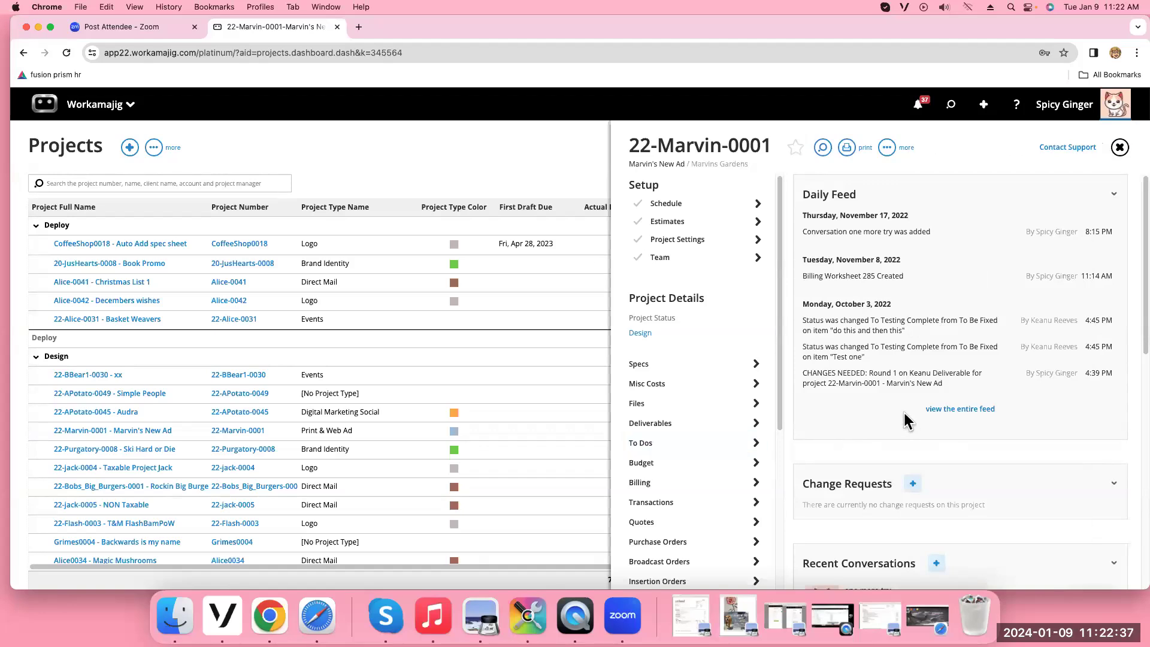
View the project's entire daily feed, then close it and the project details
click(960, 409)
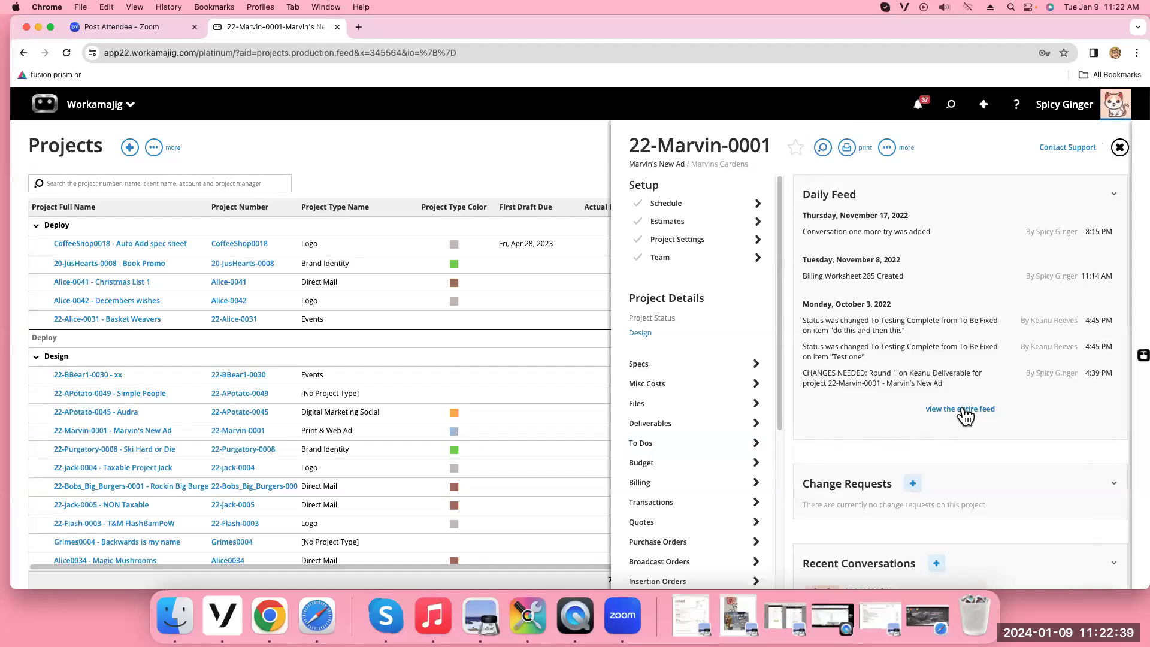
scroll(913, 252, down, 5)
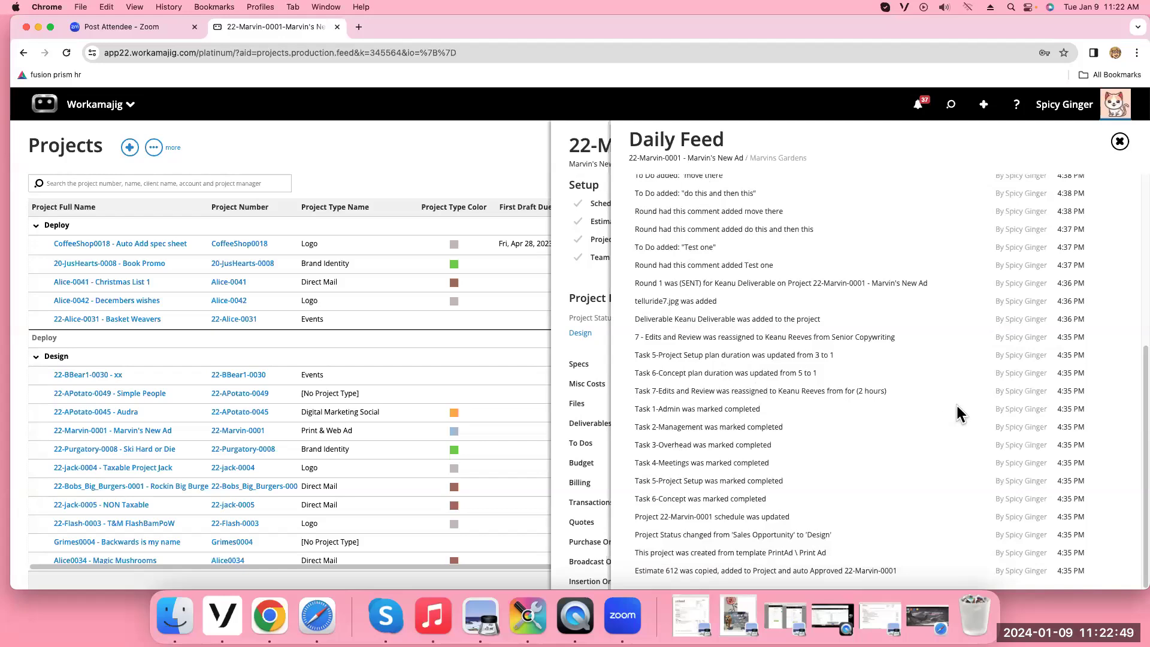
click(1120, 142)
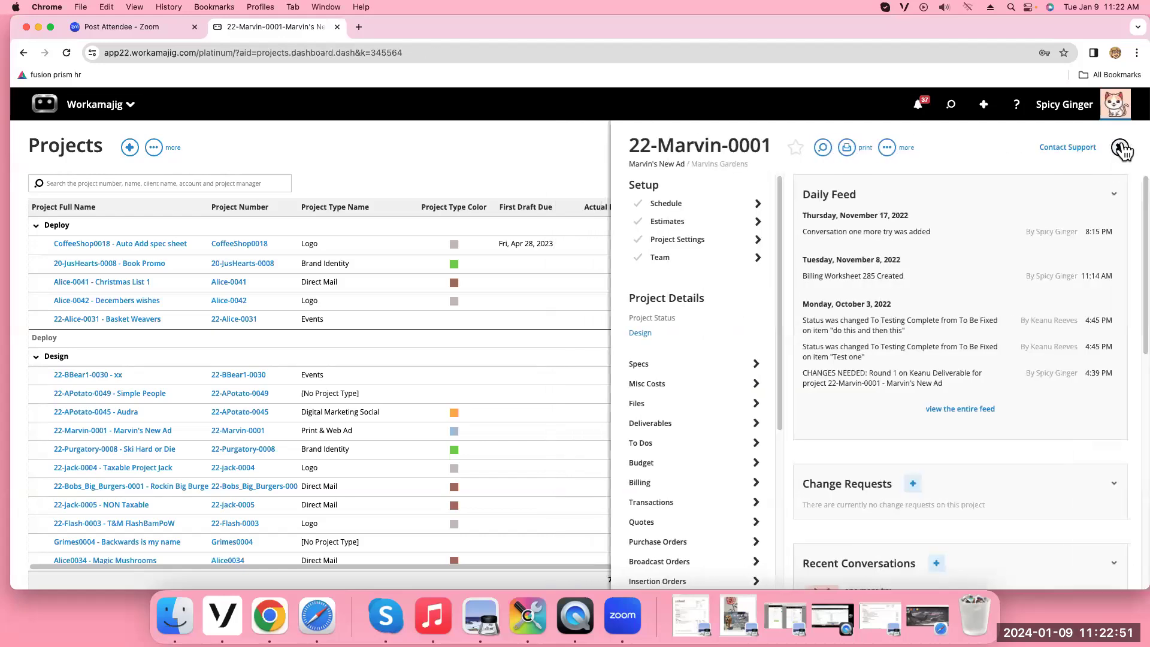
click(1120, 148)
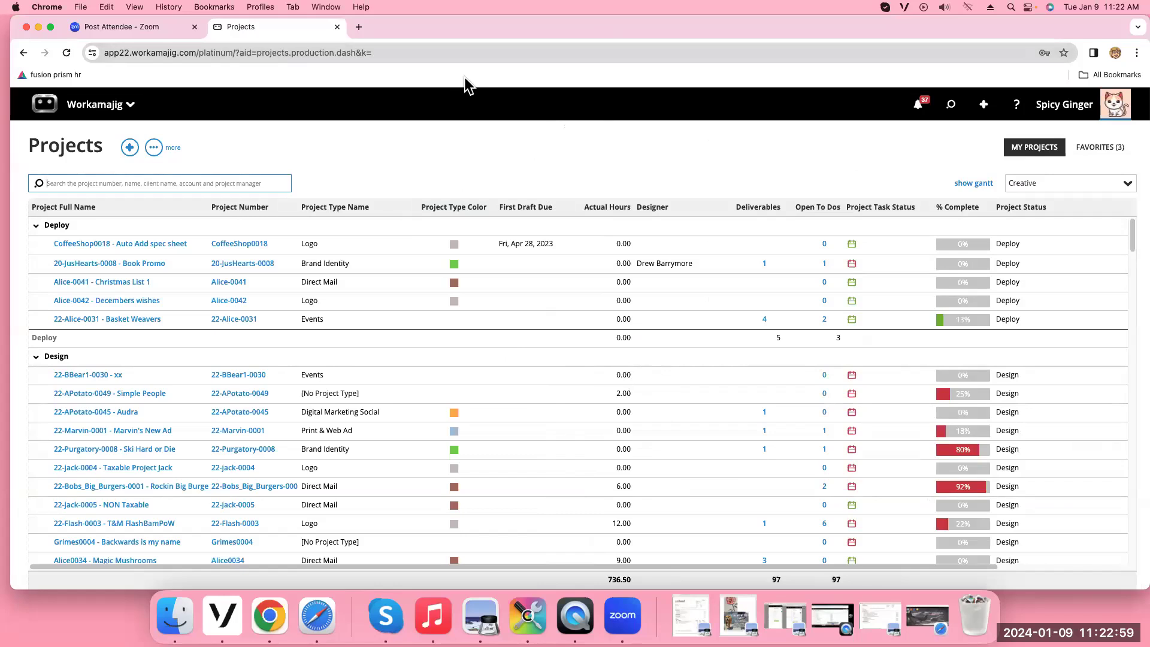
Reopen the Projects list from the project manager apps
click(94, 104)
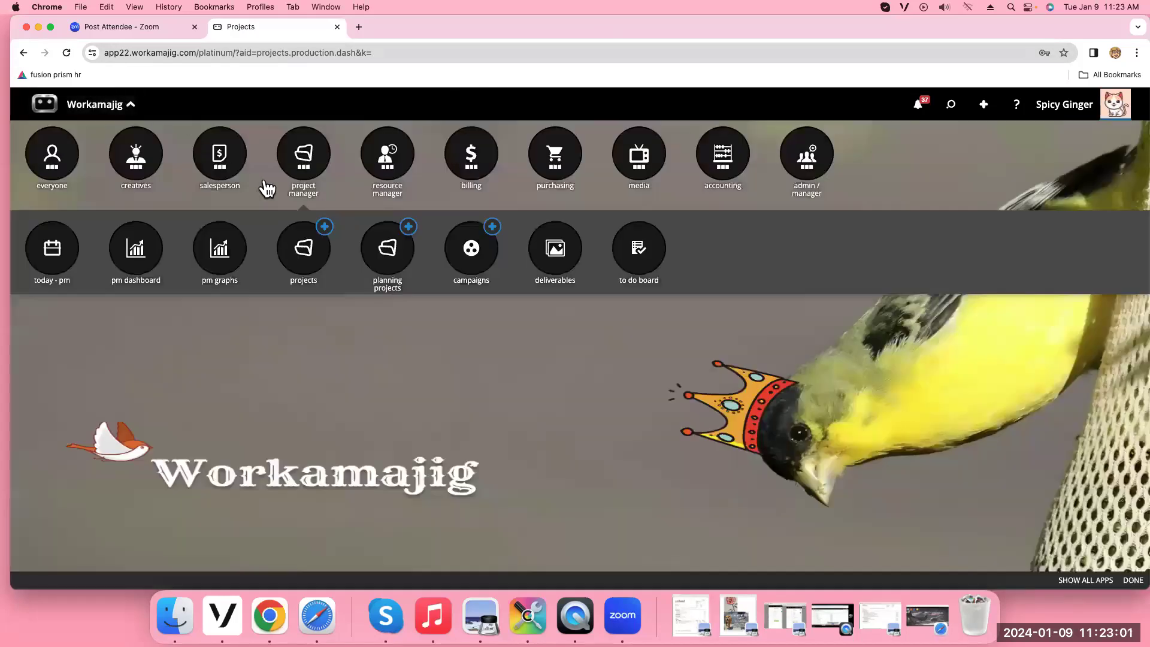
click(302, 163)
click(302, 163)
click(303, 257)
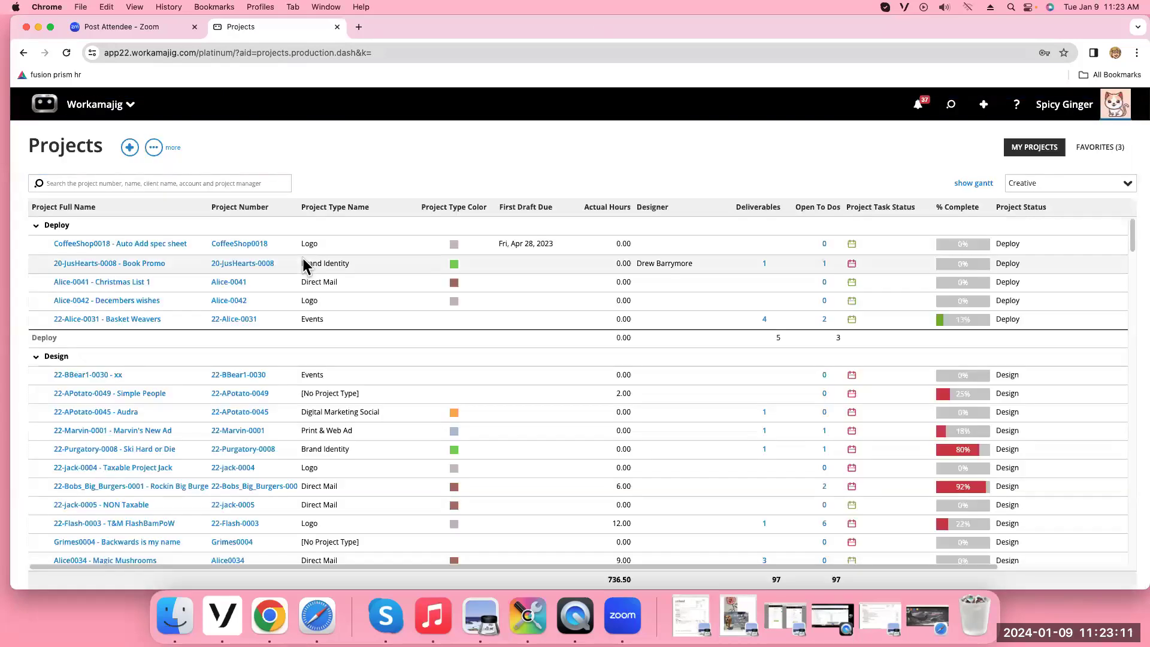
scroll(252, 479, down, 6)
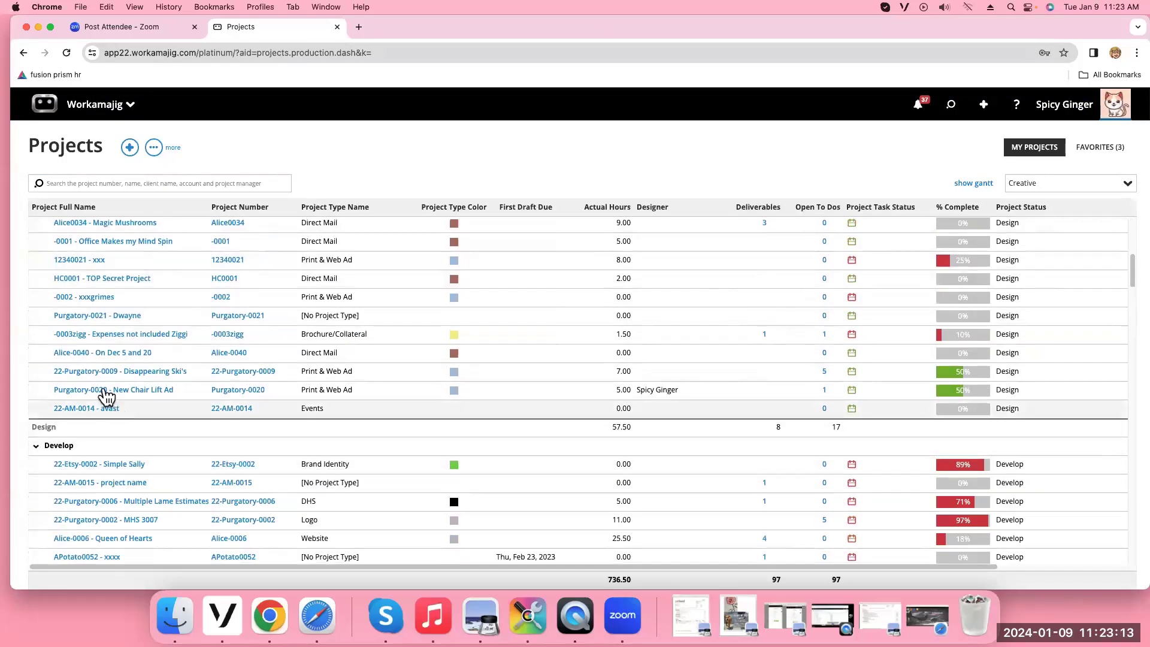
Open the Purgatory-0020 New Chair Lift Ad project, look through its System Settings, then close them
click(107, 391)
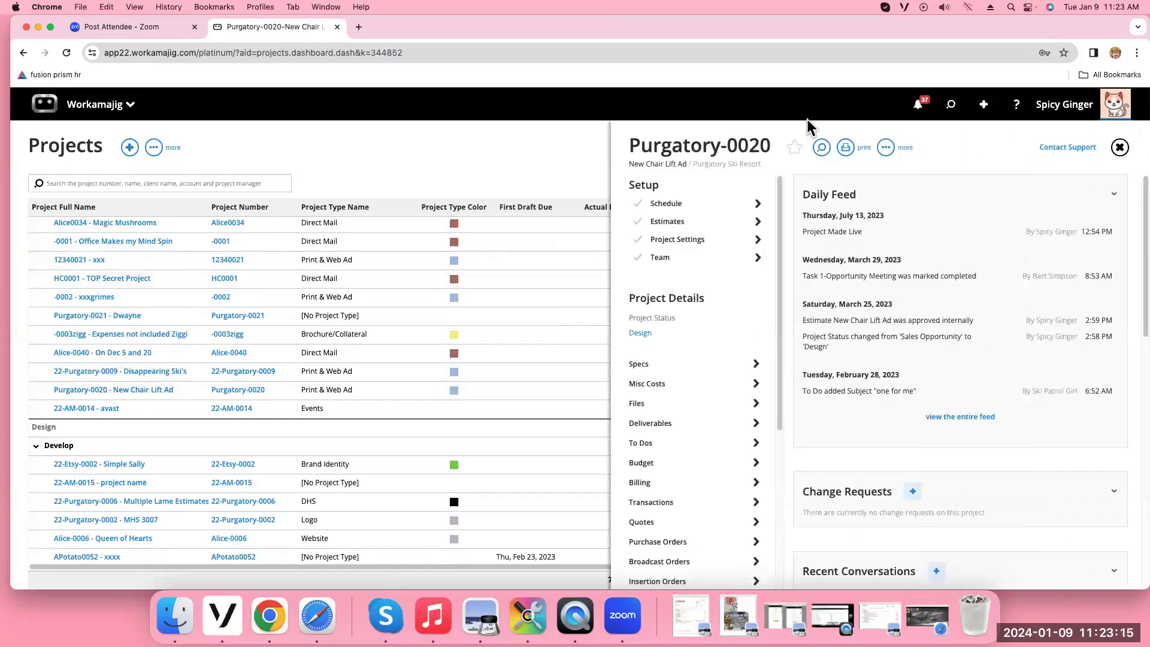
click(887, 149)
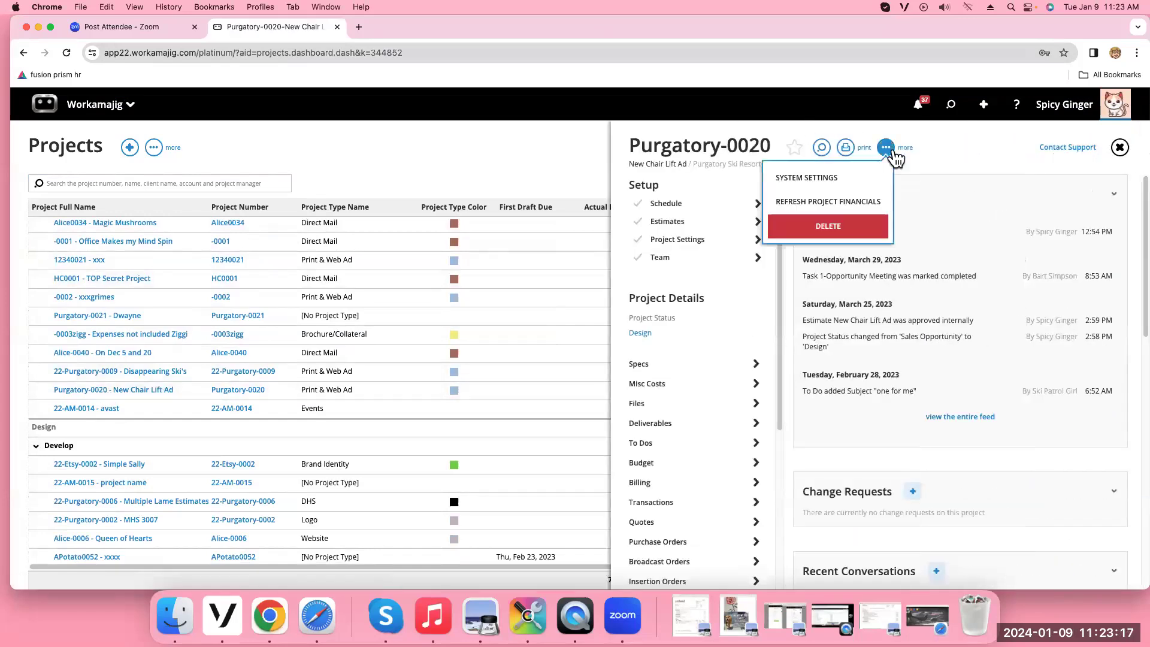
click(854, 178)
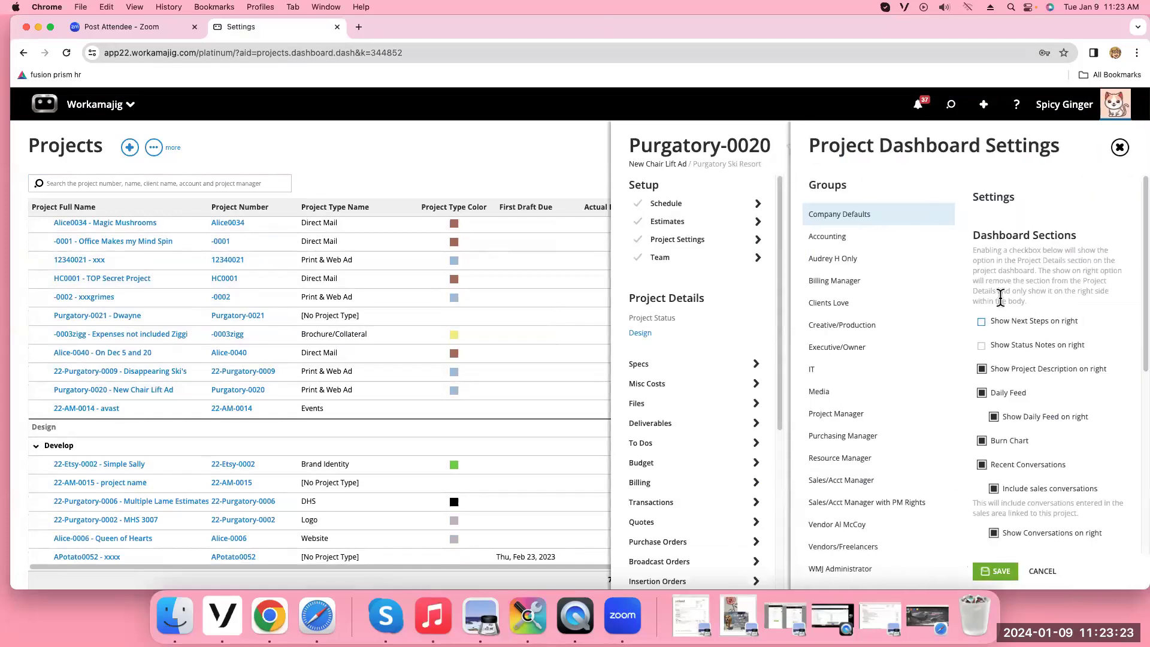
scroll(994, 340, down, 3)
scroll(1063, 430, down, 8)
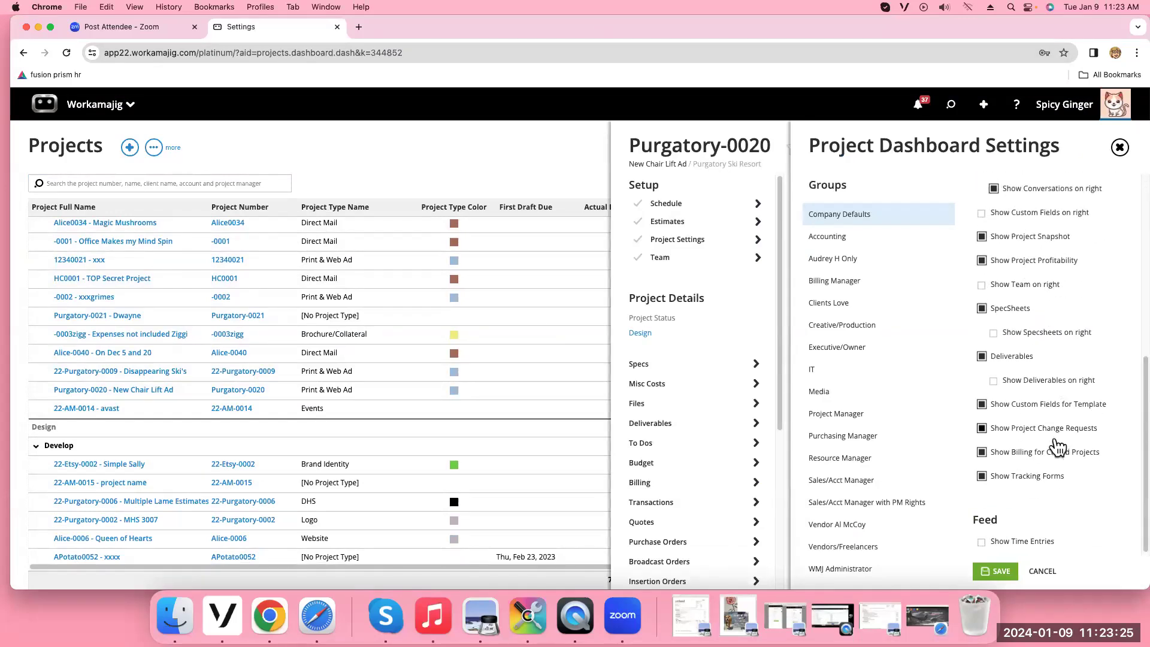
click(1119, 148)
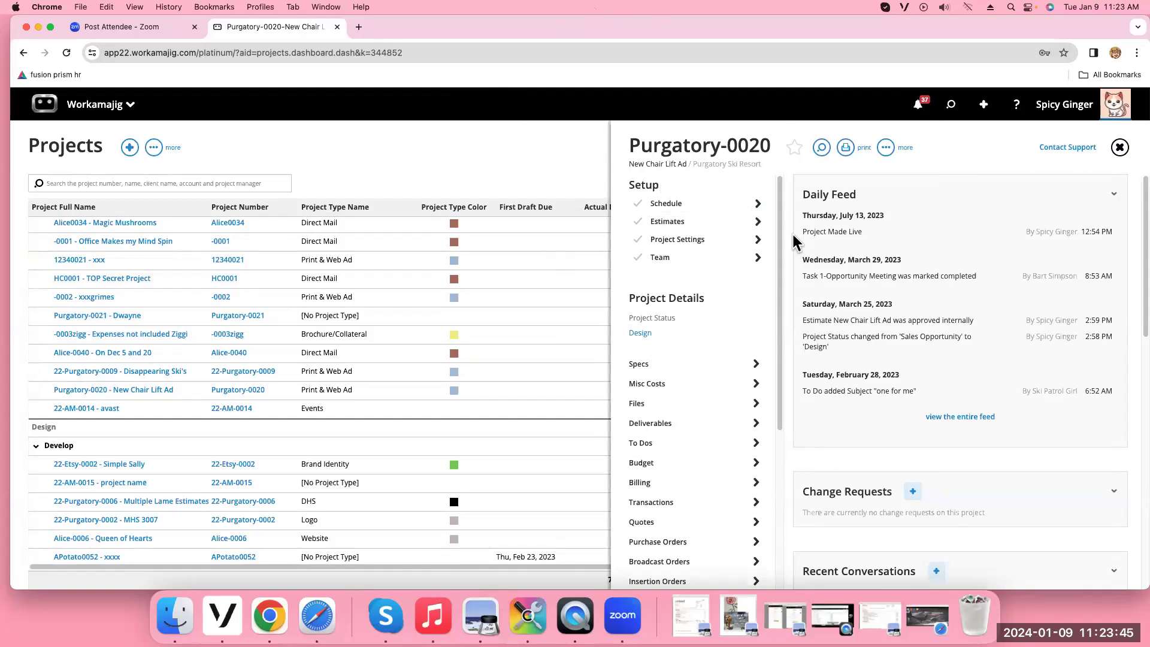
Open the project dashboard settings and override company settings for the Creative/Production group
click(886, 150)
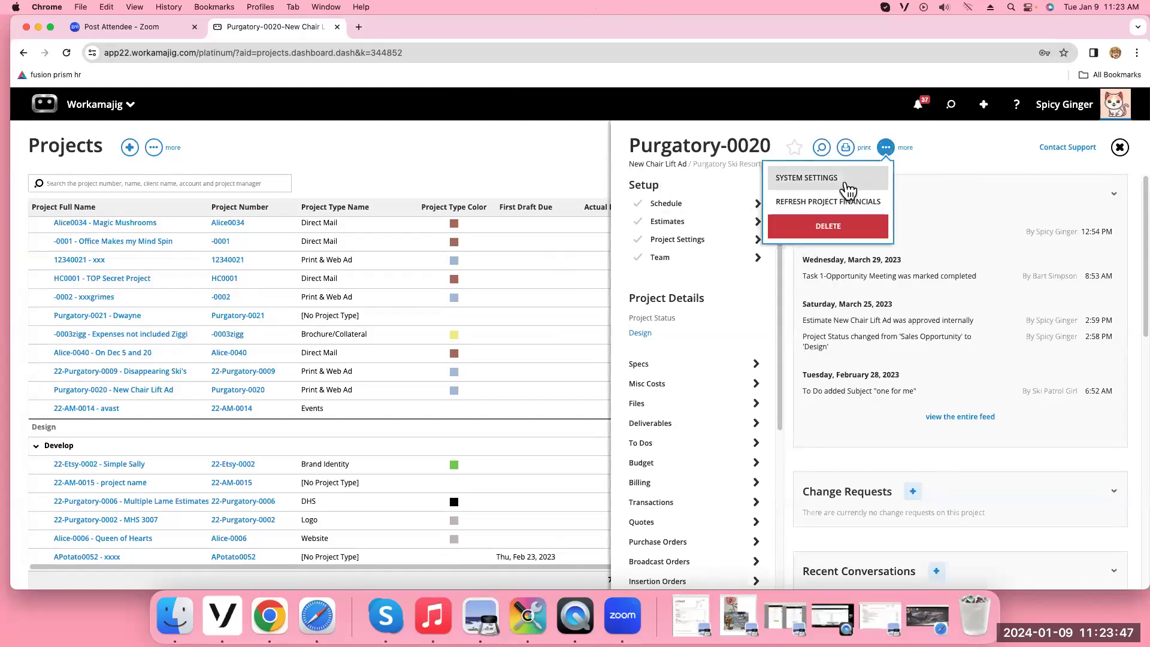
click(848, 191)
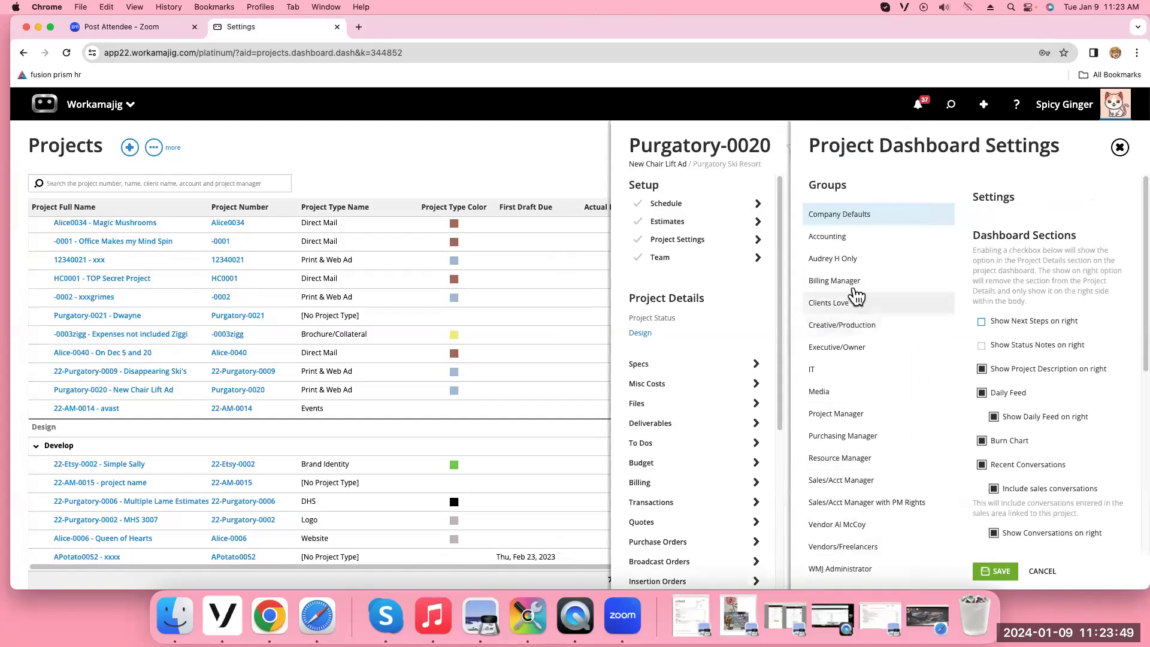
click(840, 335)
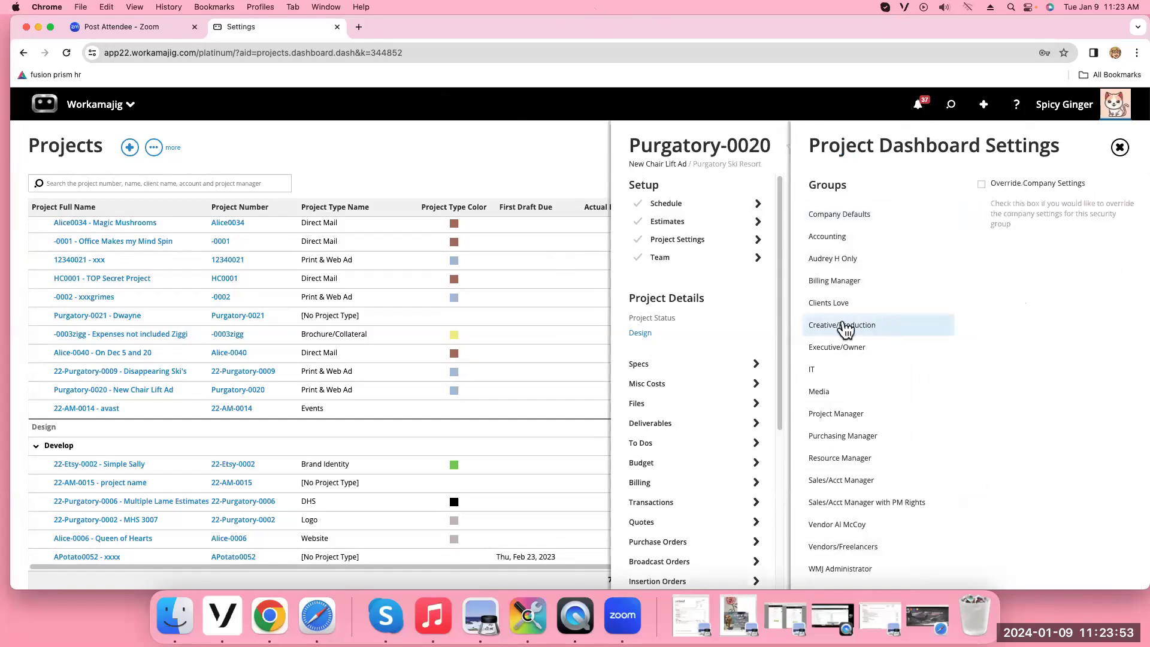
click(981, 184)
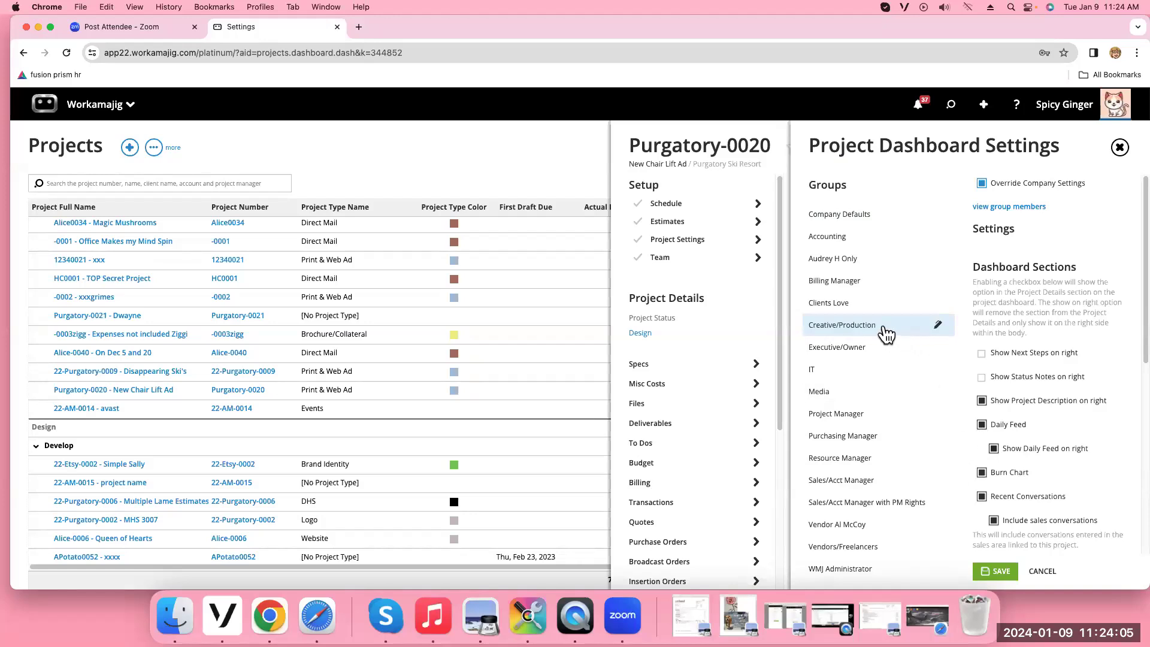
Turn off the Daily Feed and sales conversations, save, and close the settings panel
click(992, 448)
click(982, 425)
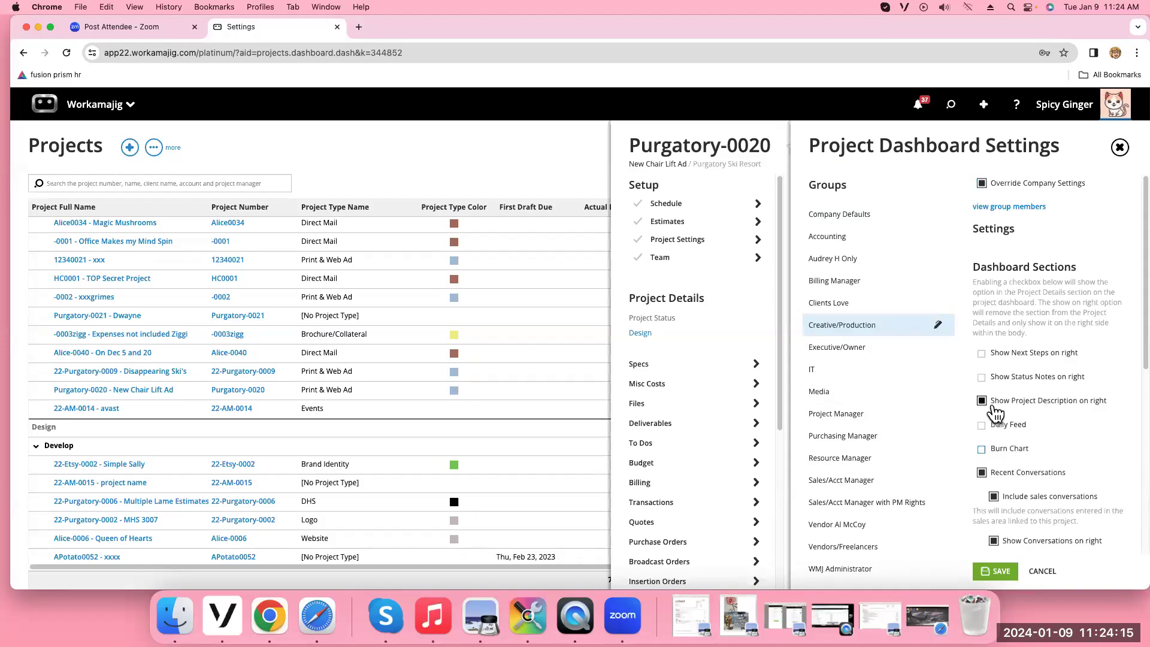
click(994, 497)
click(996, 571)
click(1122, 148)
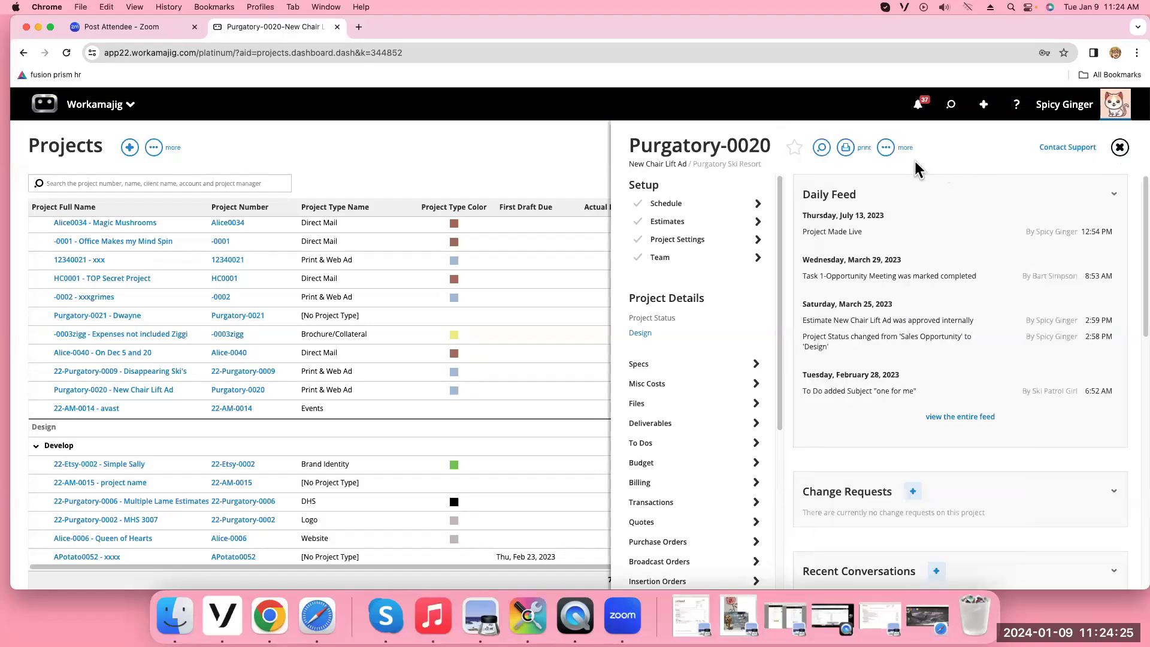
click(885, 148)
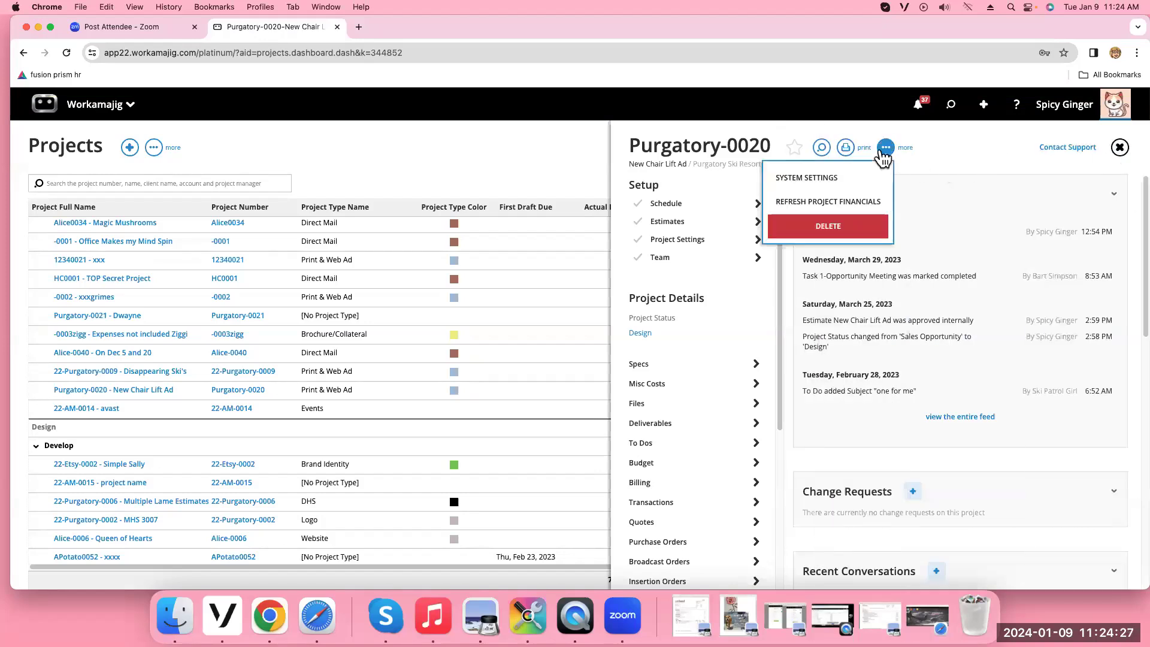
click(849, 178)
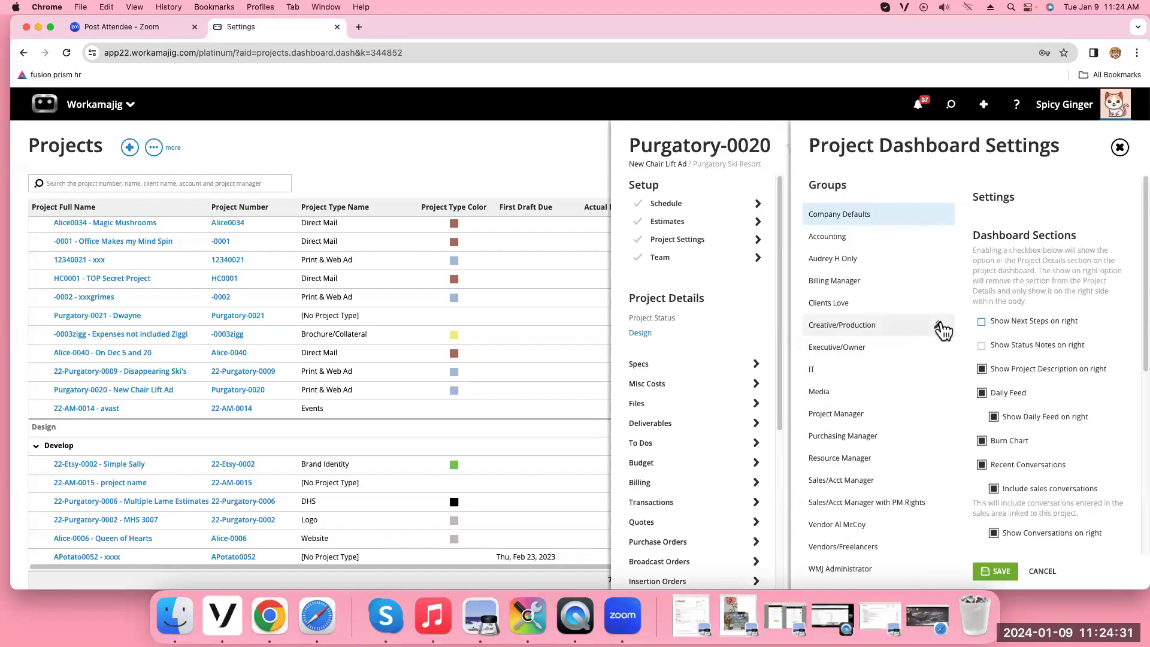
click(871, 337)
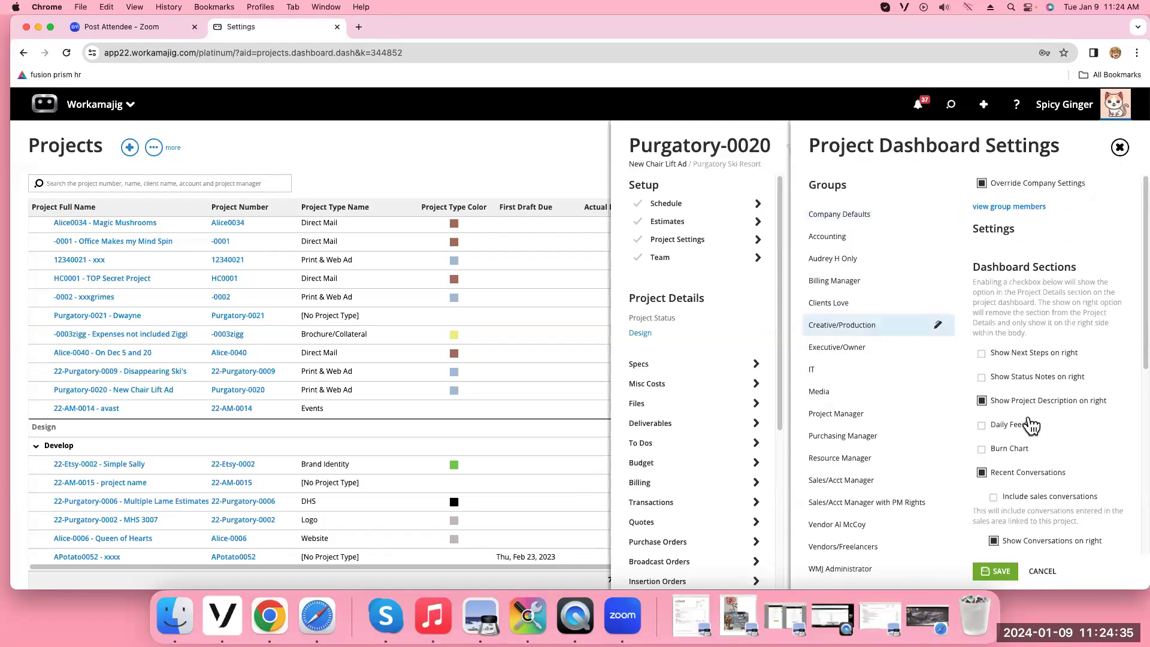
scroll(1072, 536, down, 6)
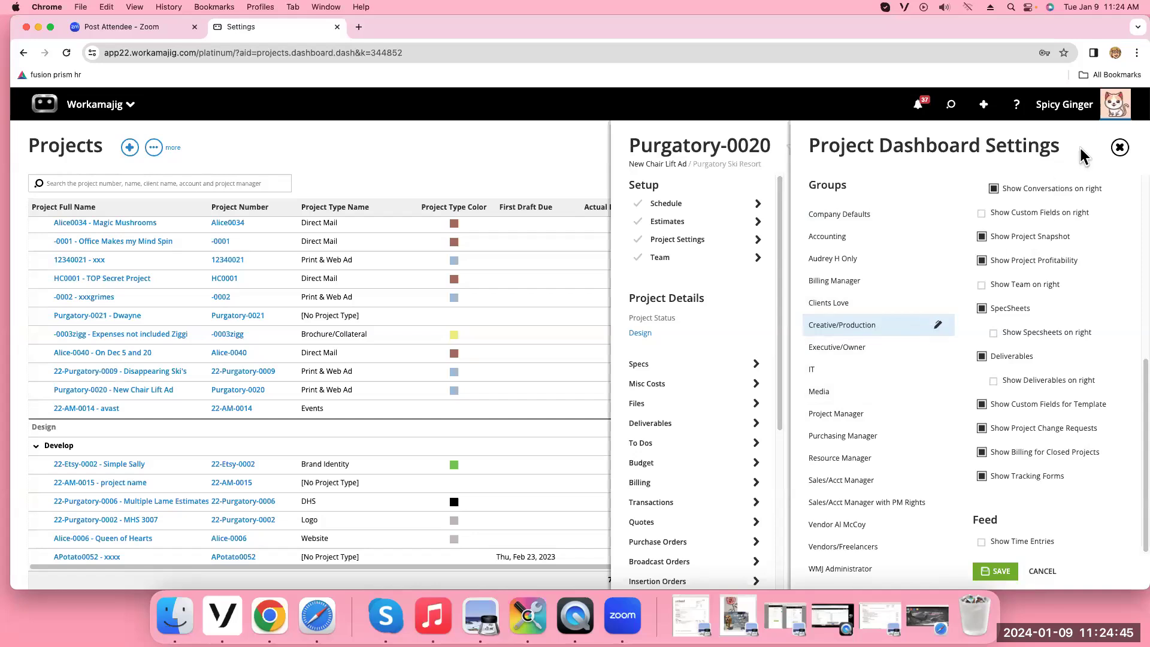
click(1119, 147)
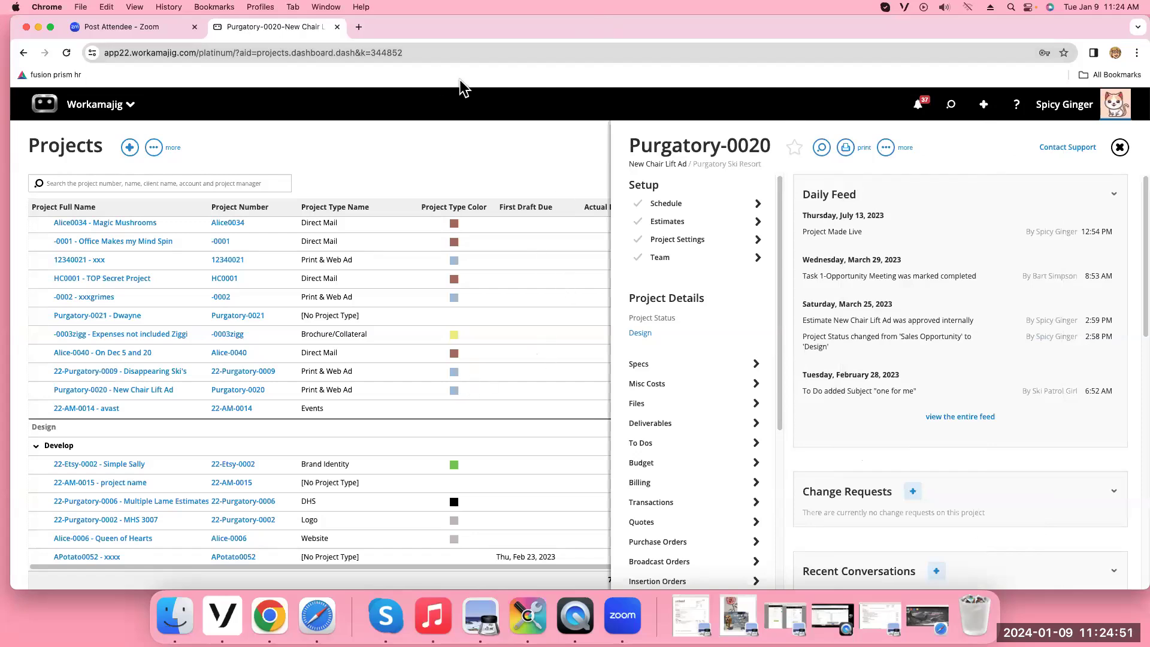
Go through admin/manager System Setup to Custom Menu Setup and view the IT group's menu items
click(81, 108)
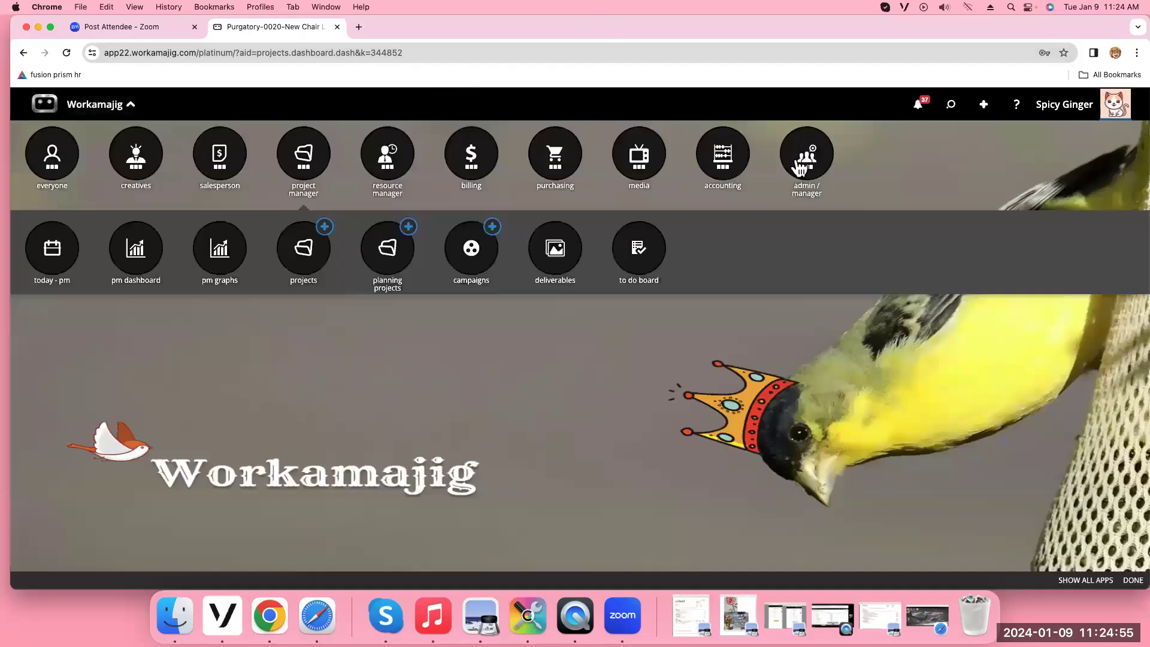
click(814, 179)
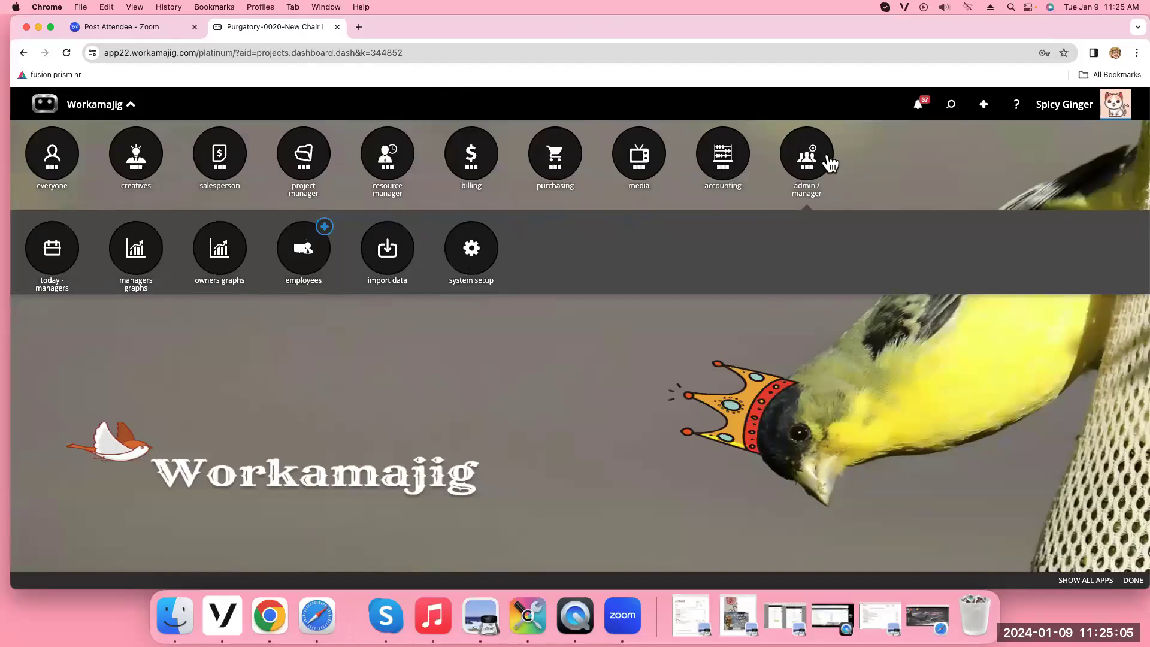
click(488, 262)
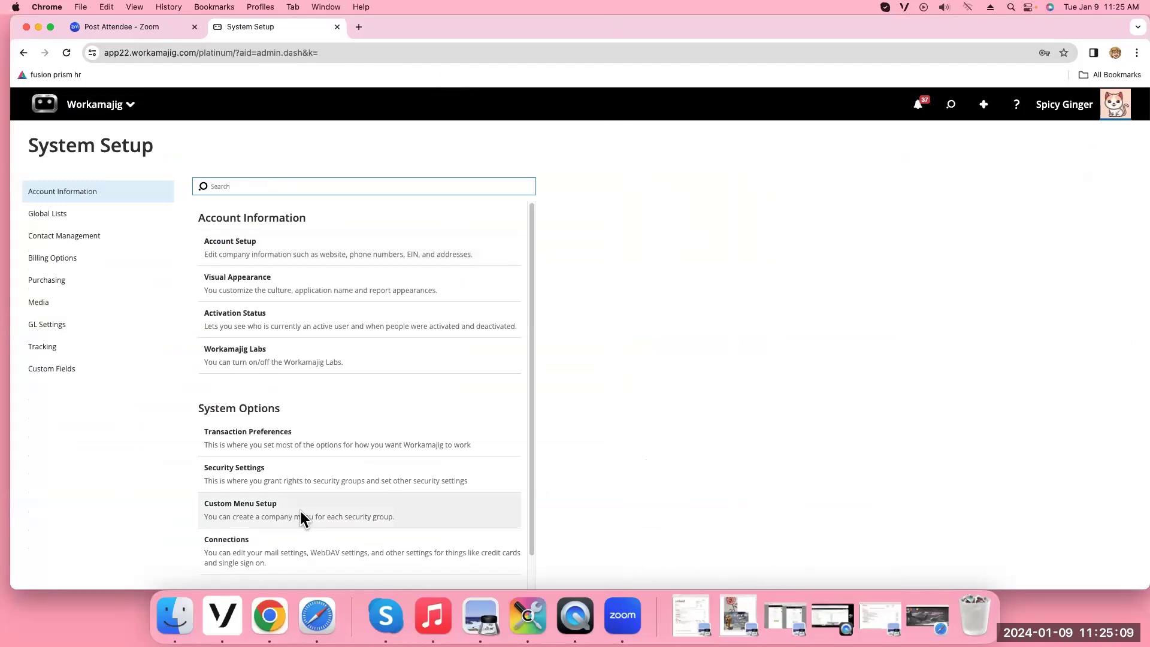
click(302, 518)
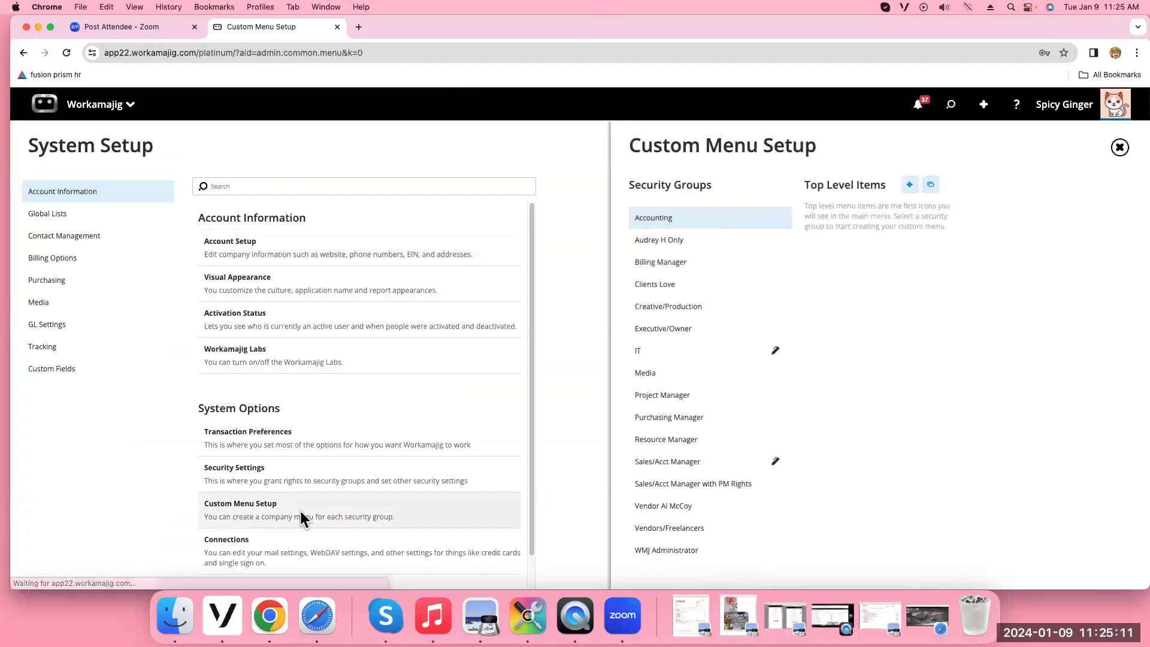
click(676, 357)
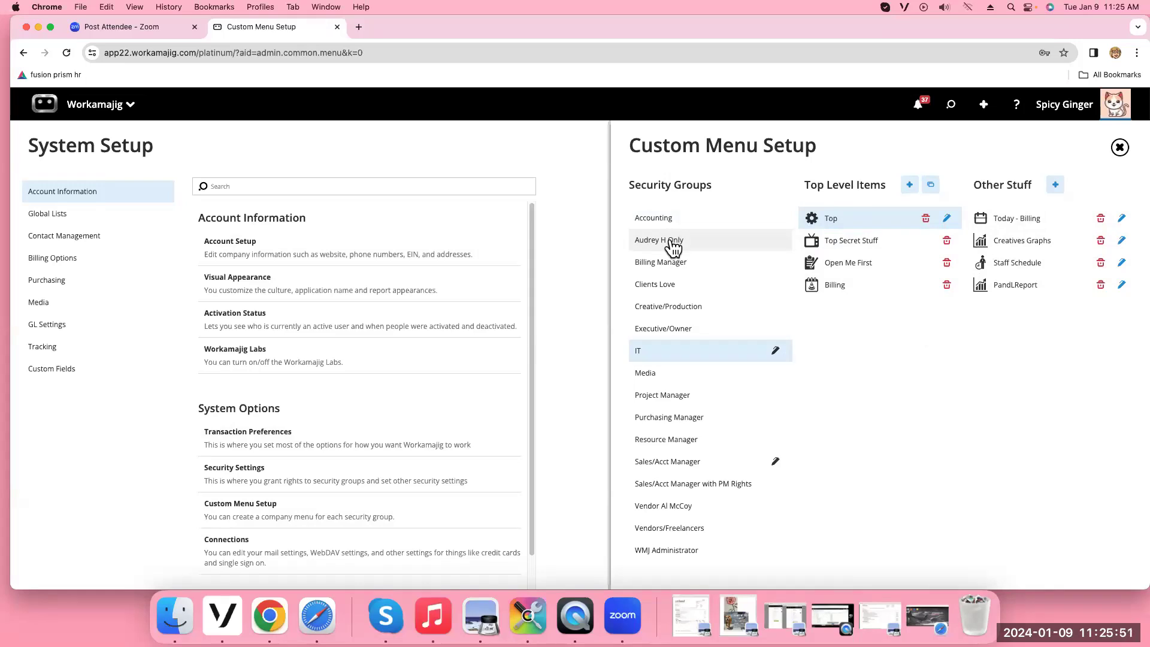
click(316, 624)
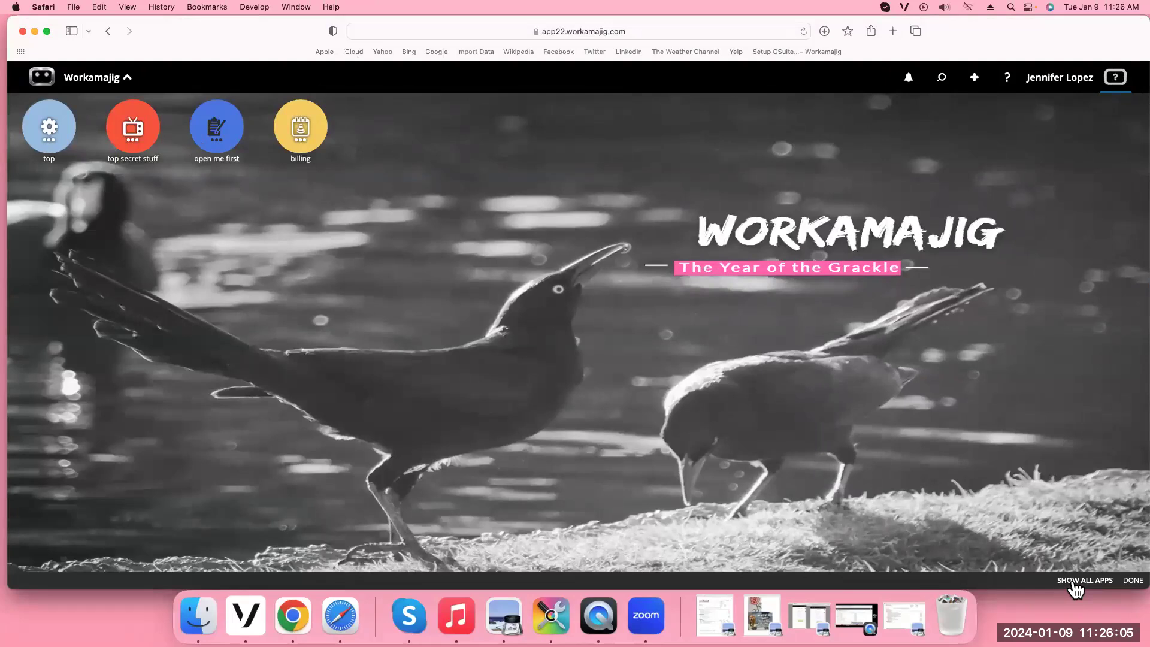
click(1074, 585)
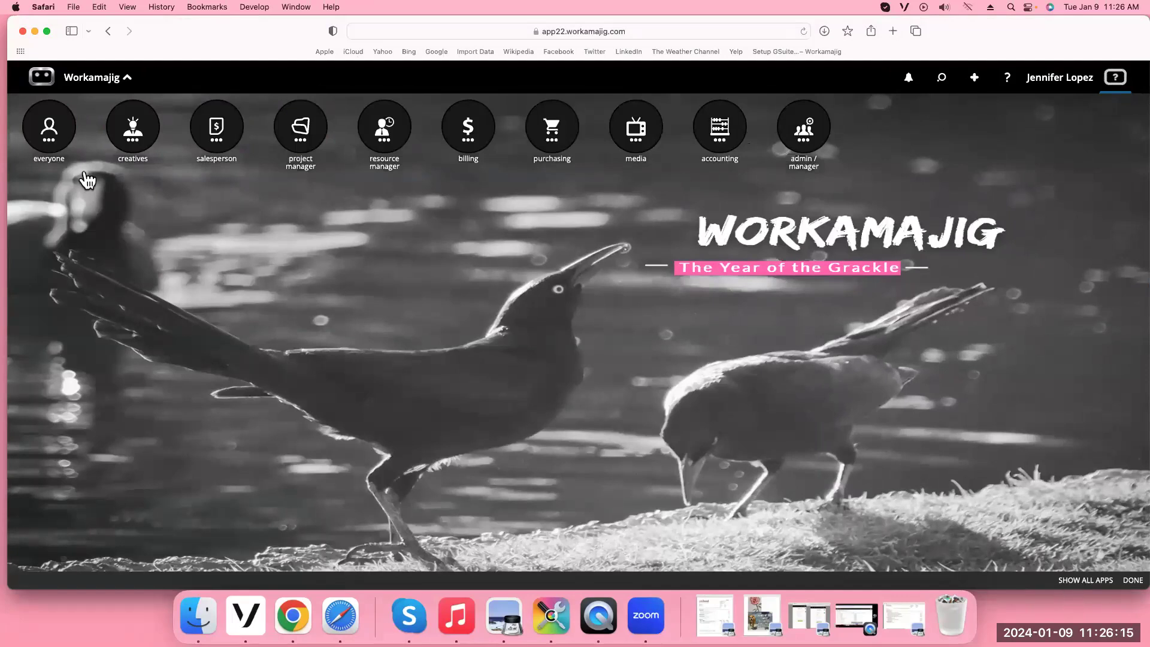
click(34, 34)
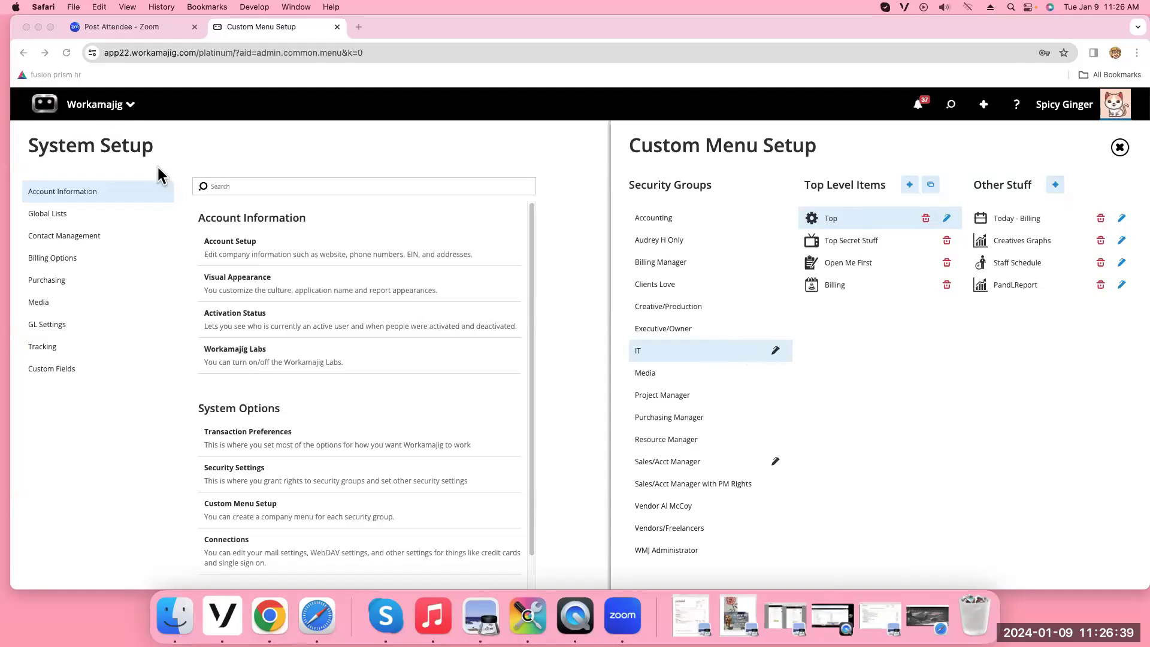
click(671, 245)
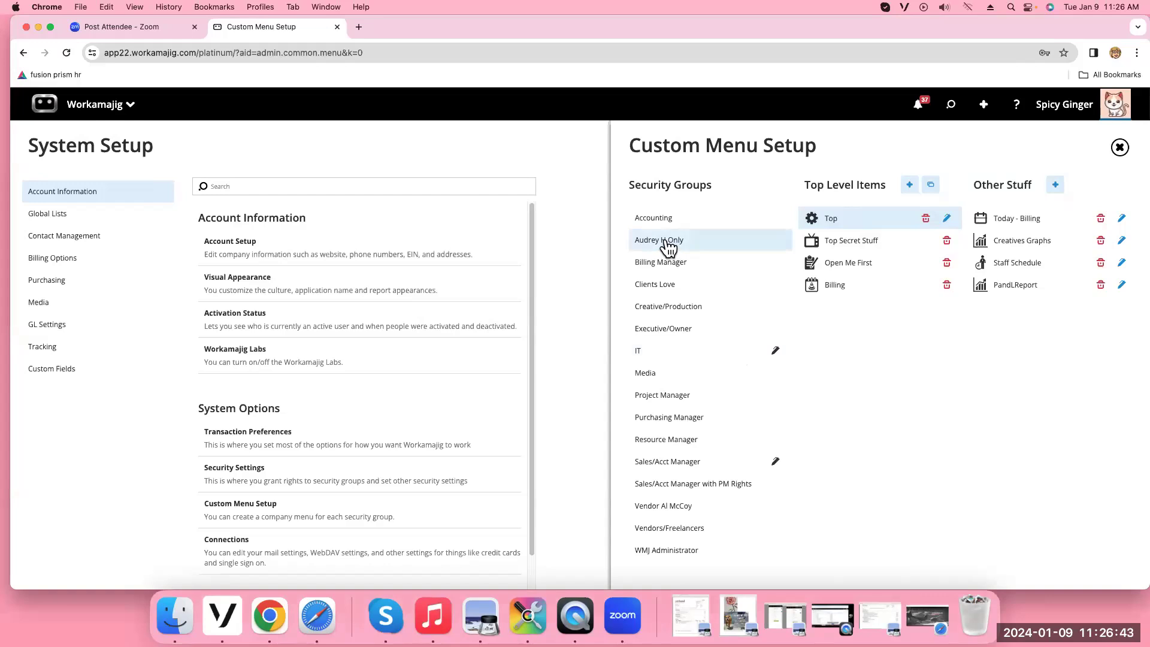
click(1119, 148)
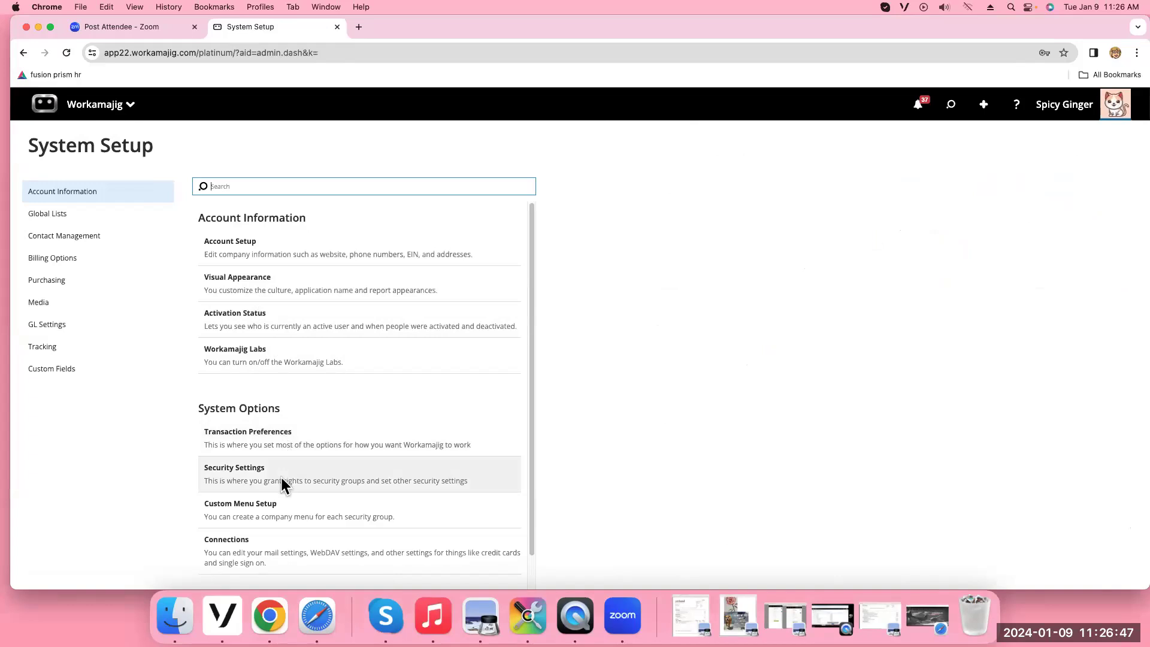
click(287, 508)
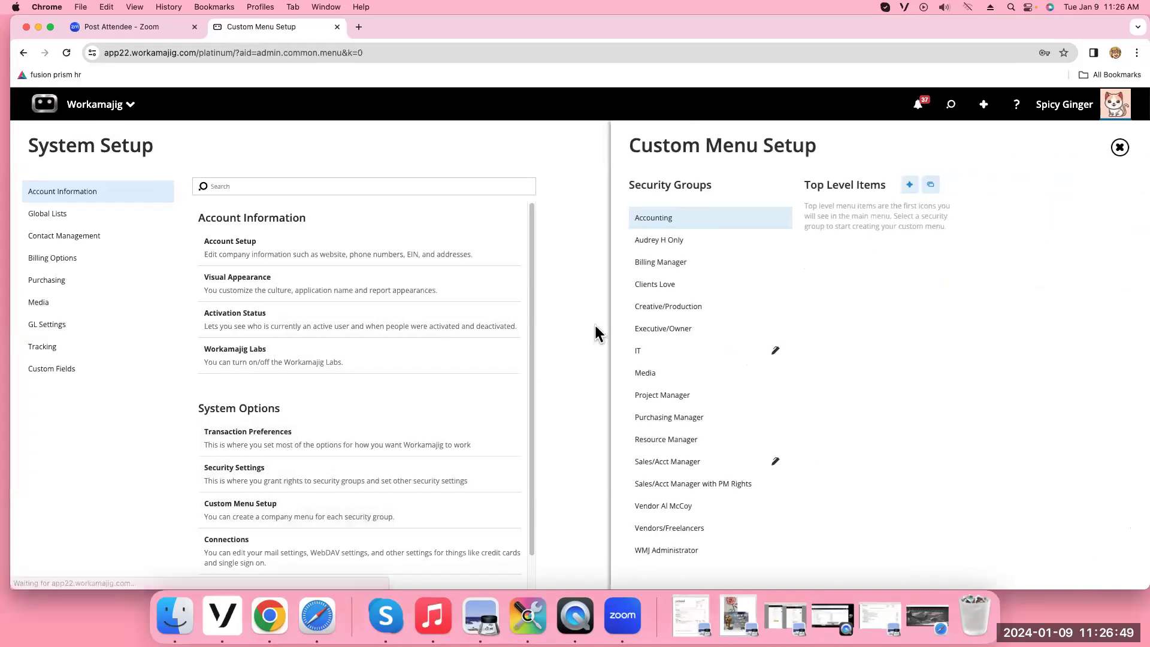
click(676, 246)
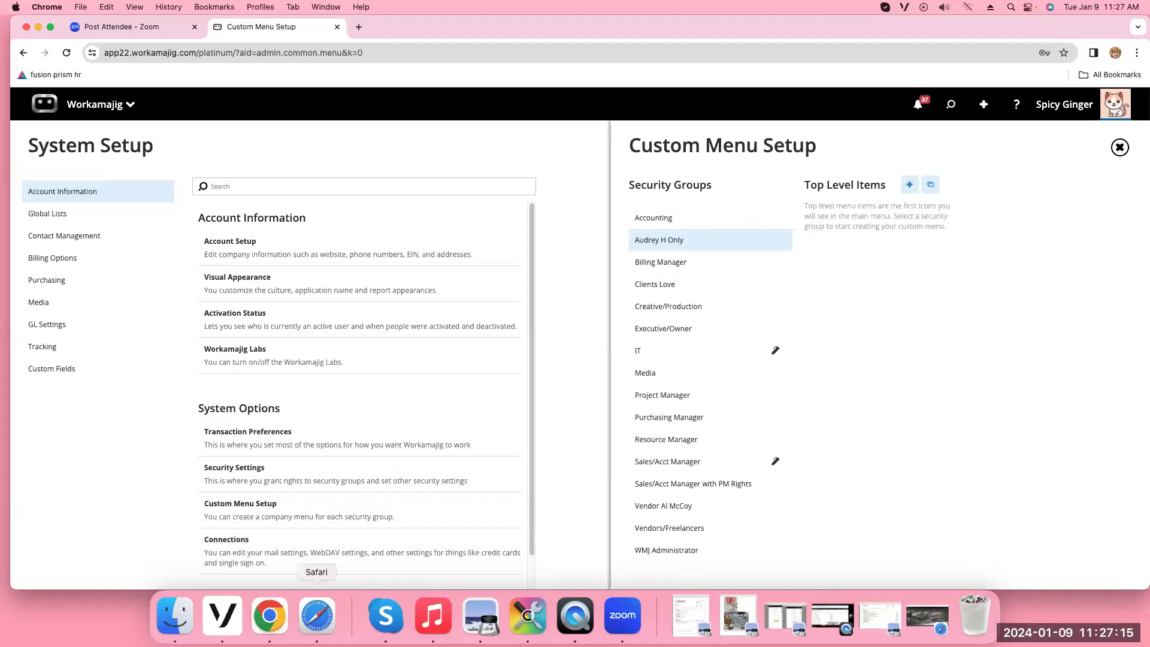
click(307, 616)
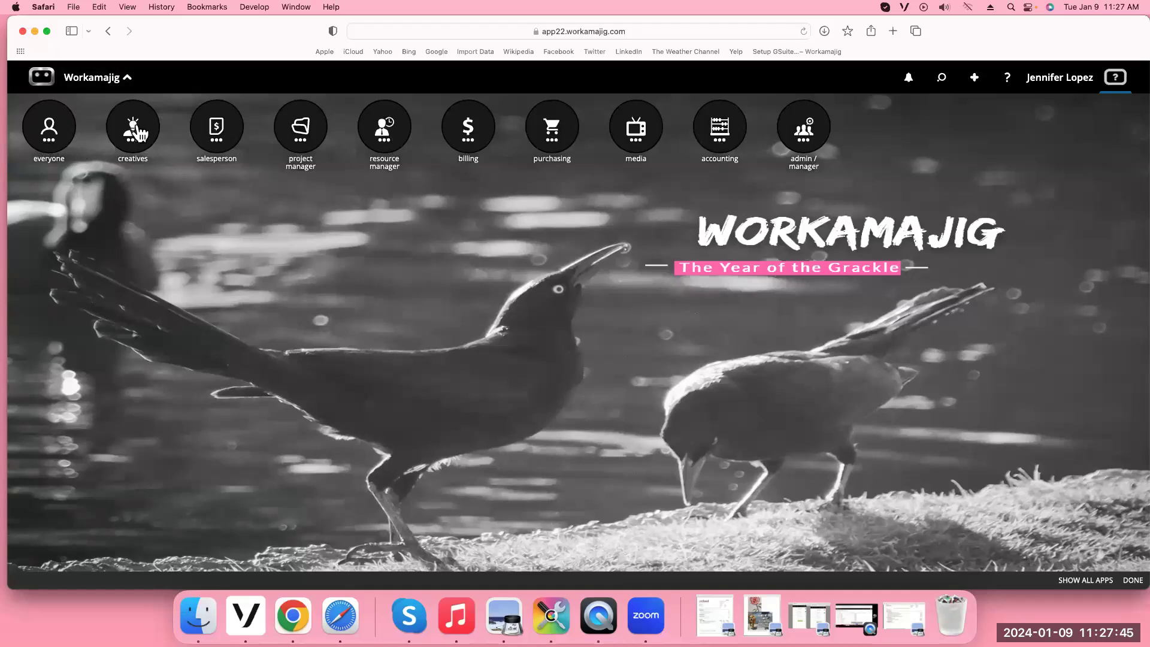
click(138, 132)
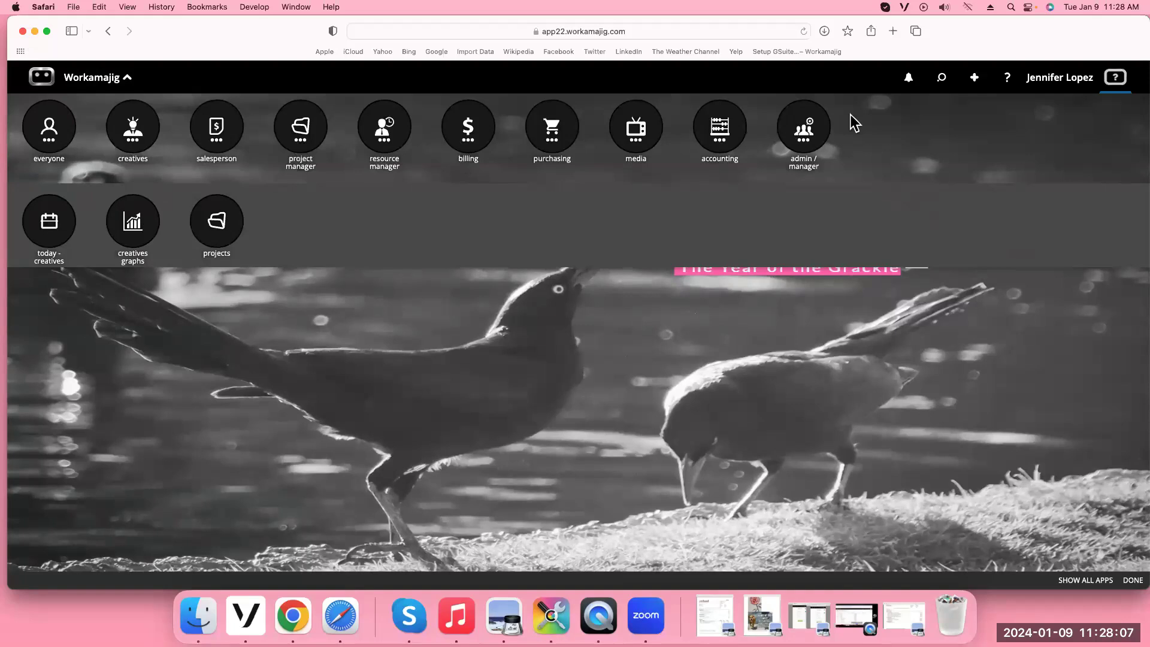
click(305, 150)
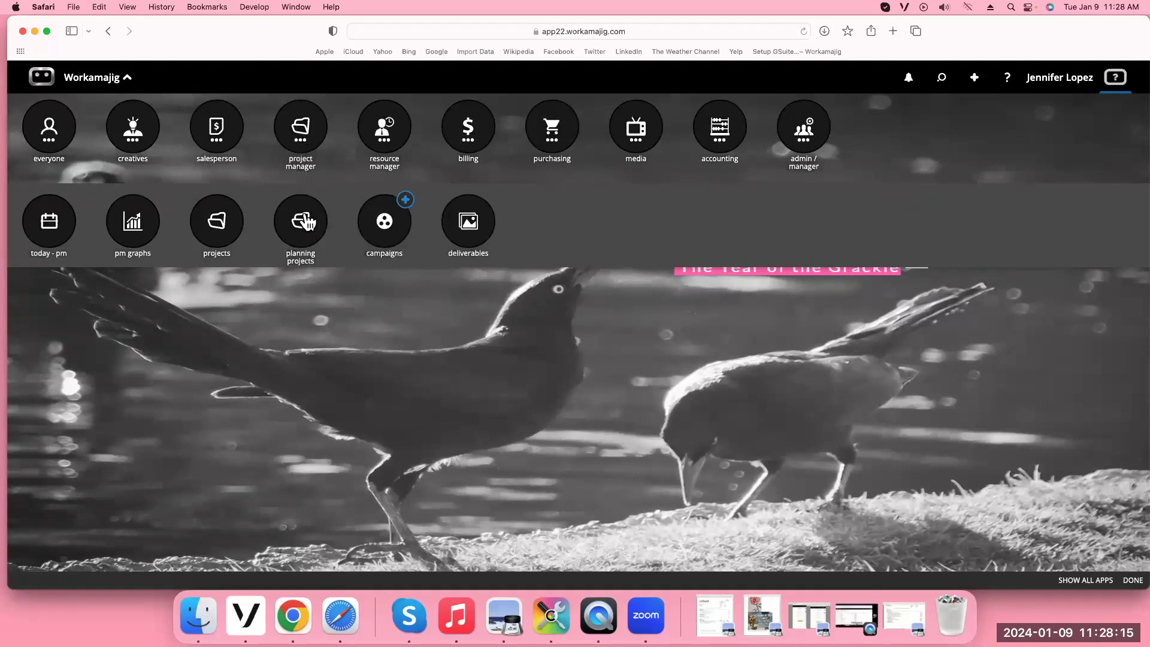
click(226, 235)
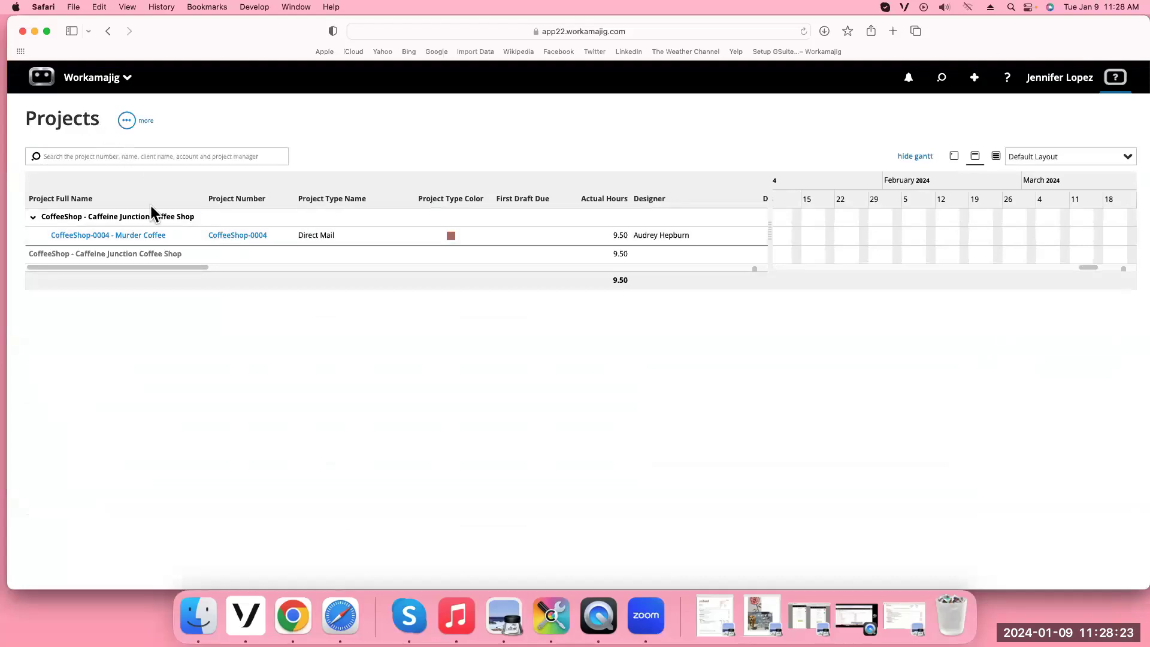
click(34, 31)
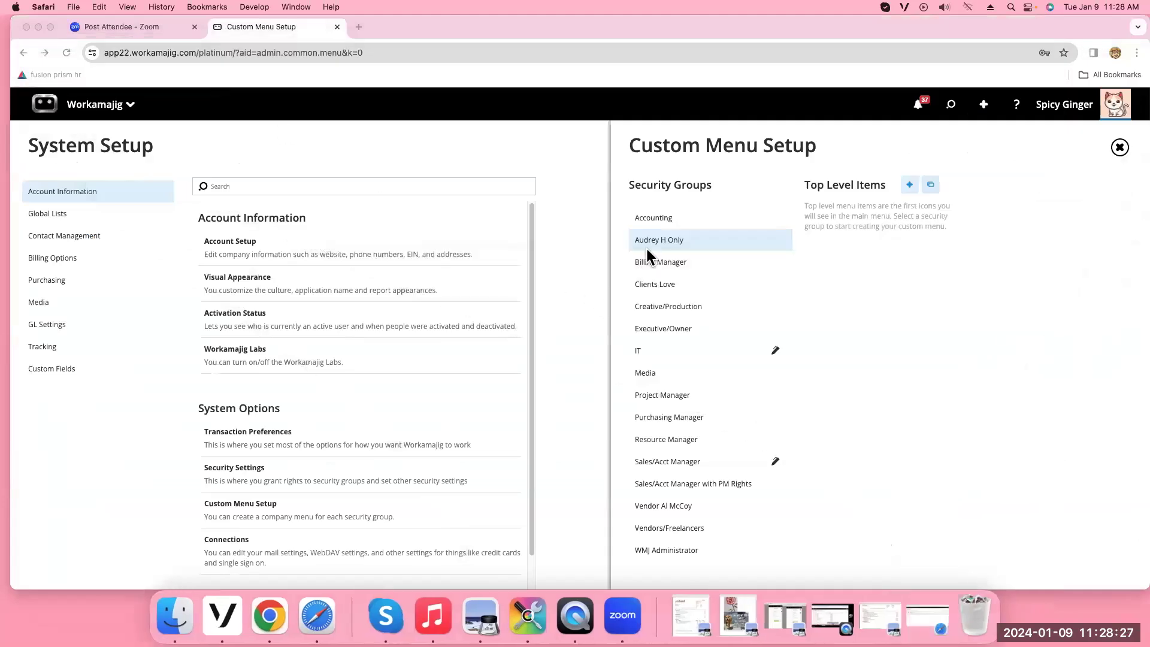
Create a Creatives top-level item with periwinkle #9A9CFF background and the people group icon
click(910, 188)
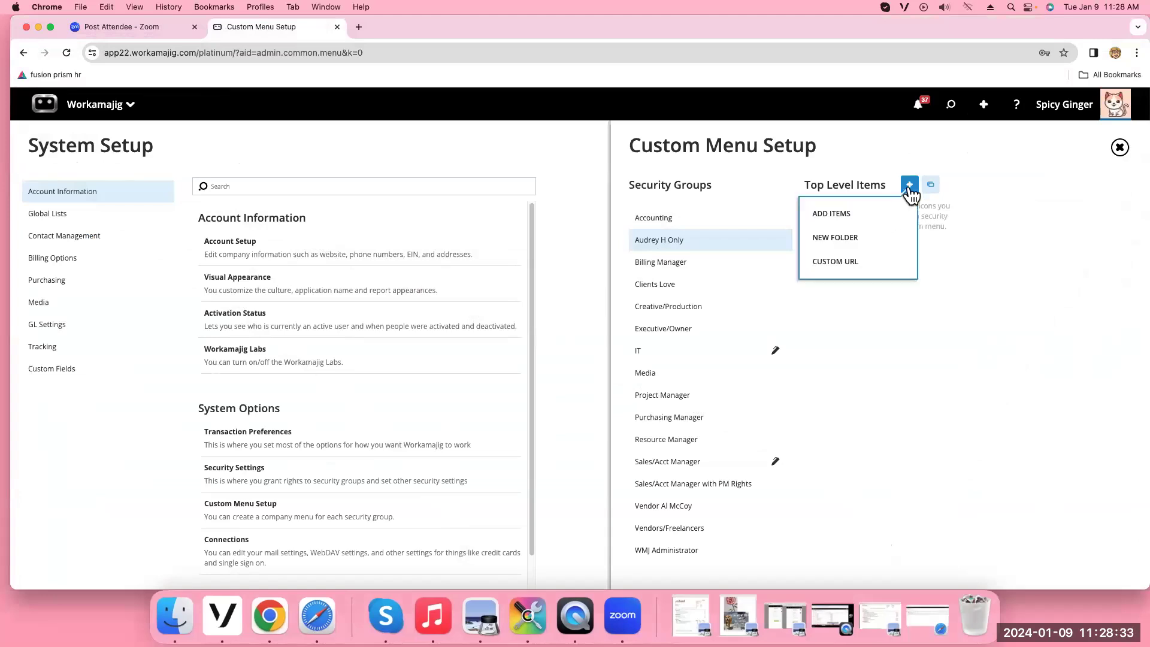
click(836, 242)
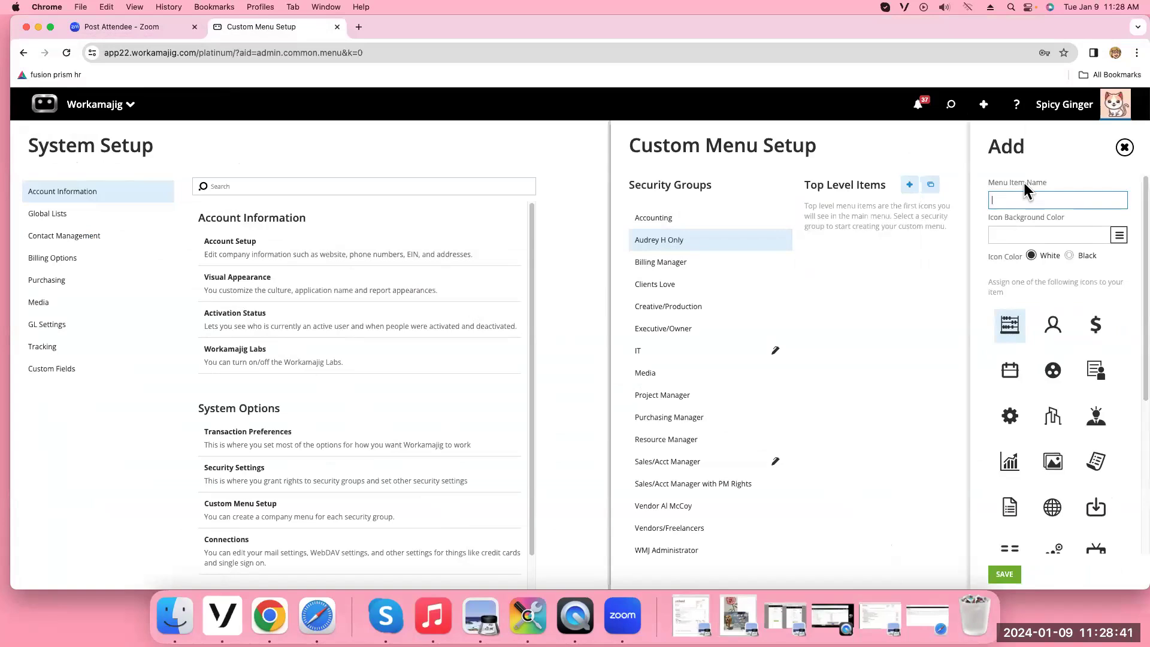
text(Creatives)
click(1119, 235)
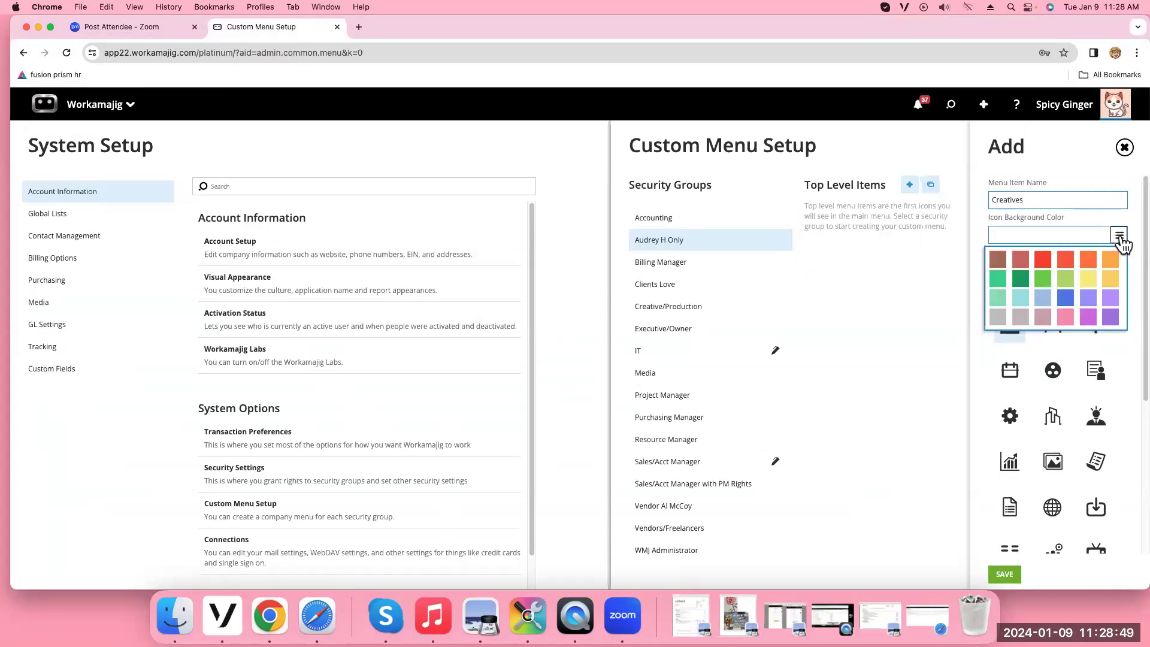
click(1088, 298)
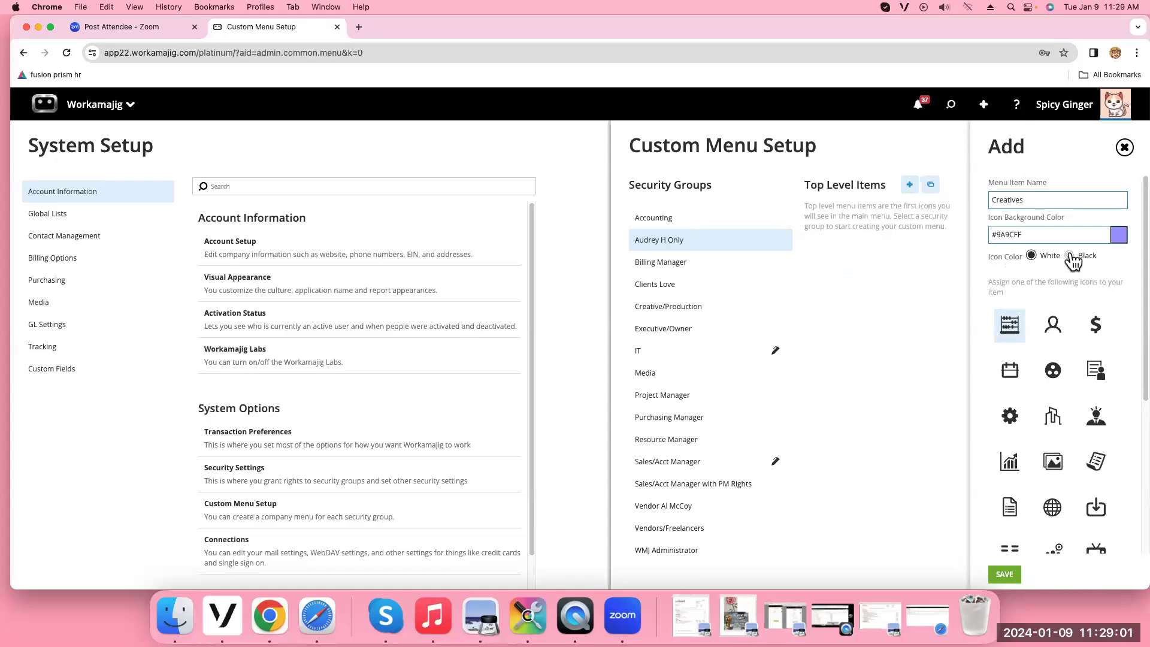
scroll(1058, 368, down, 2)
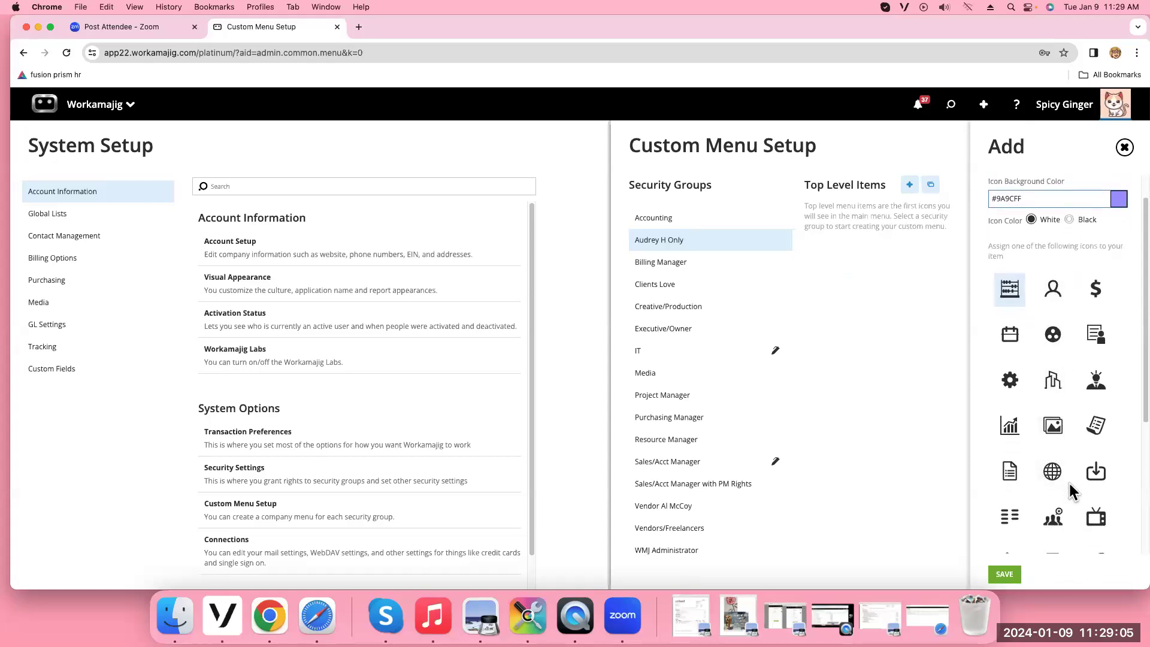
scroll(1060, 479, down, 4)
click(1054, 450)
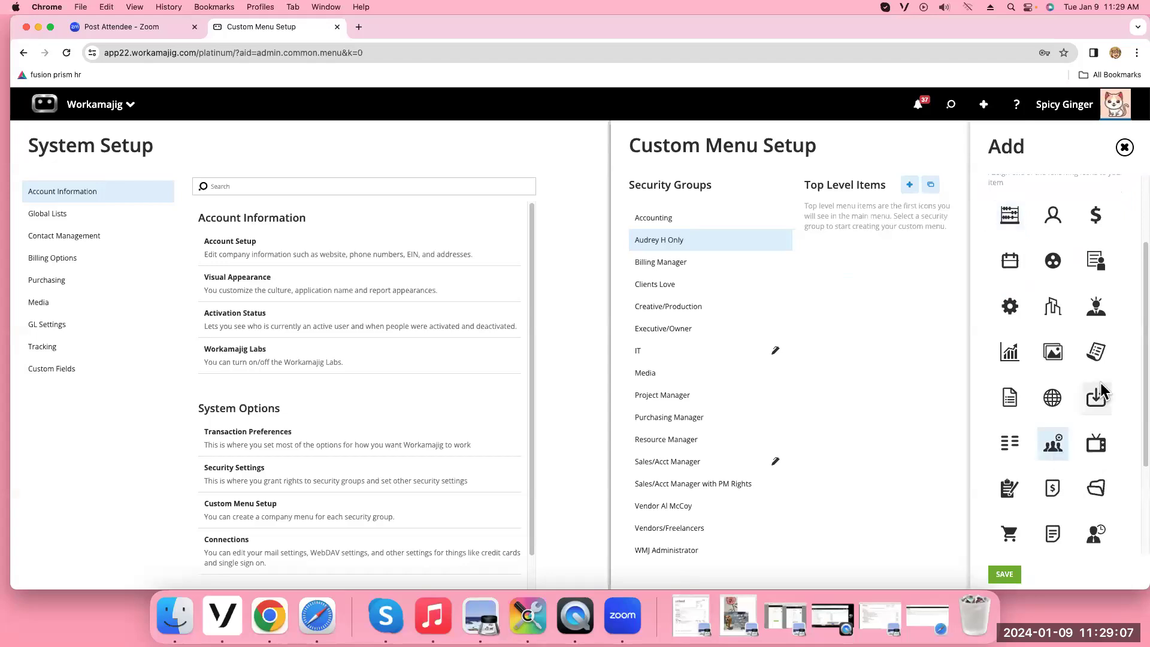
scroll(1097, 380, up, 3)
scroll(1098, 379, down, 7)
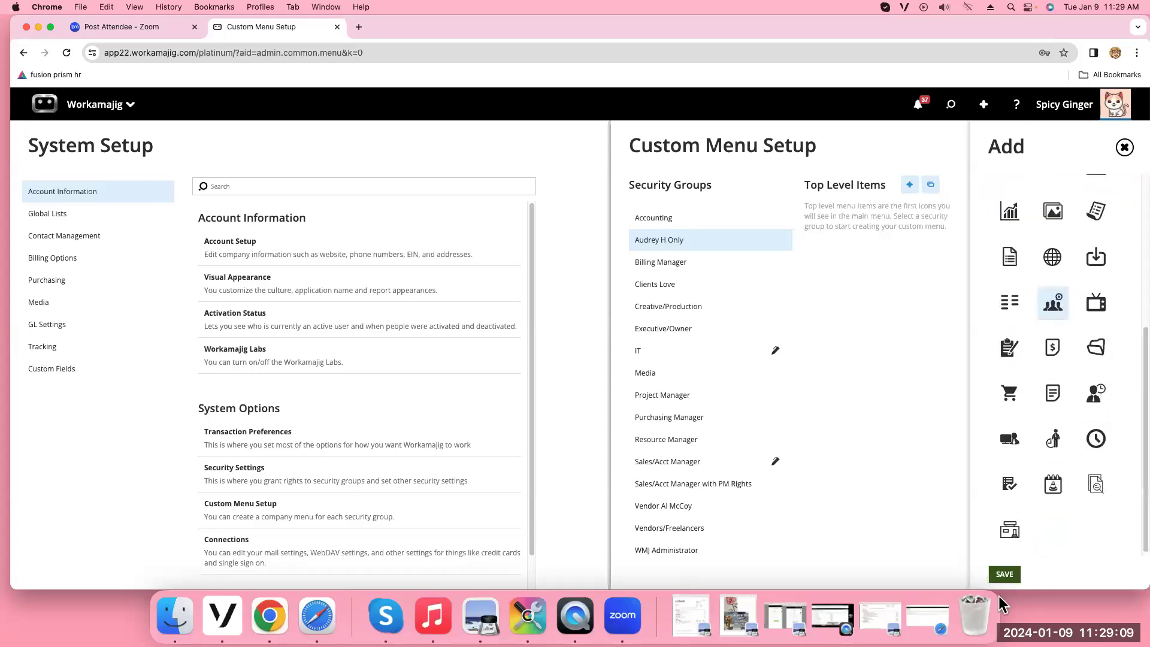
click(1004, 574)
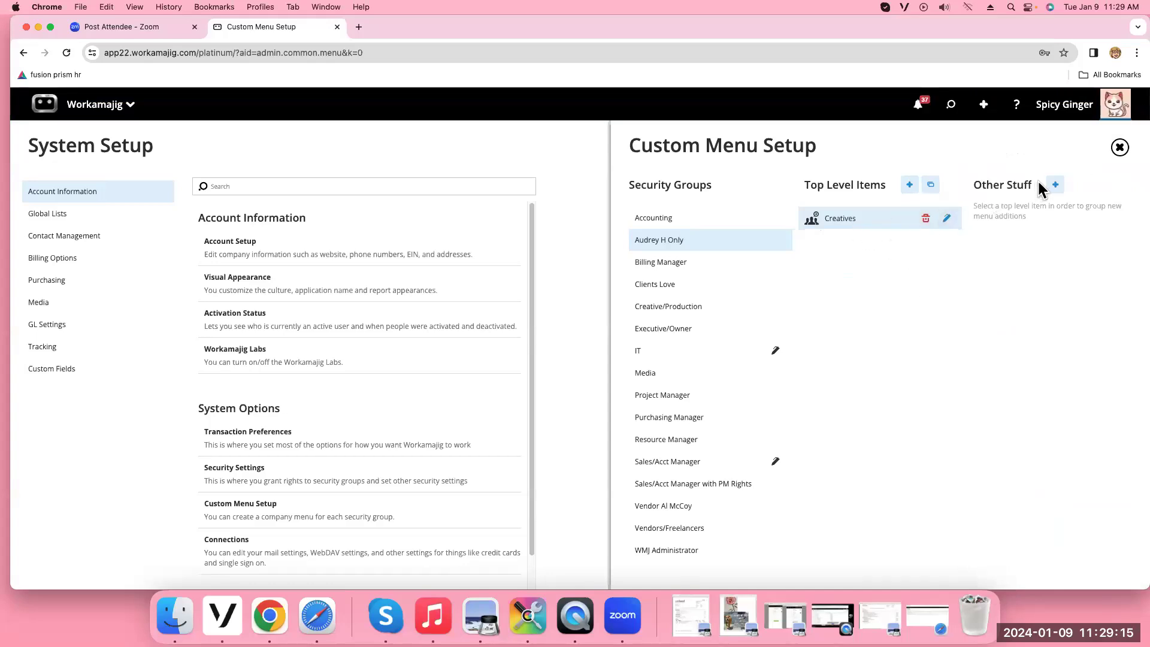
Open the Creatives item's edit panel to check it, then close it unchanged
click(1055, 187)
click(947, 218)
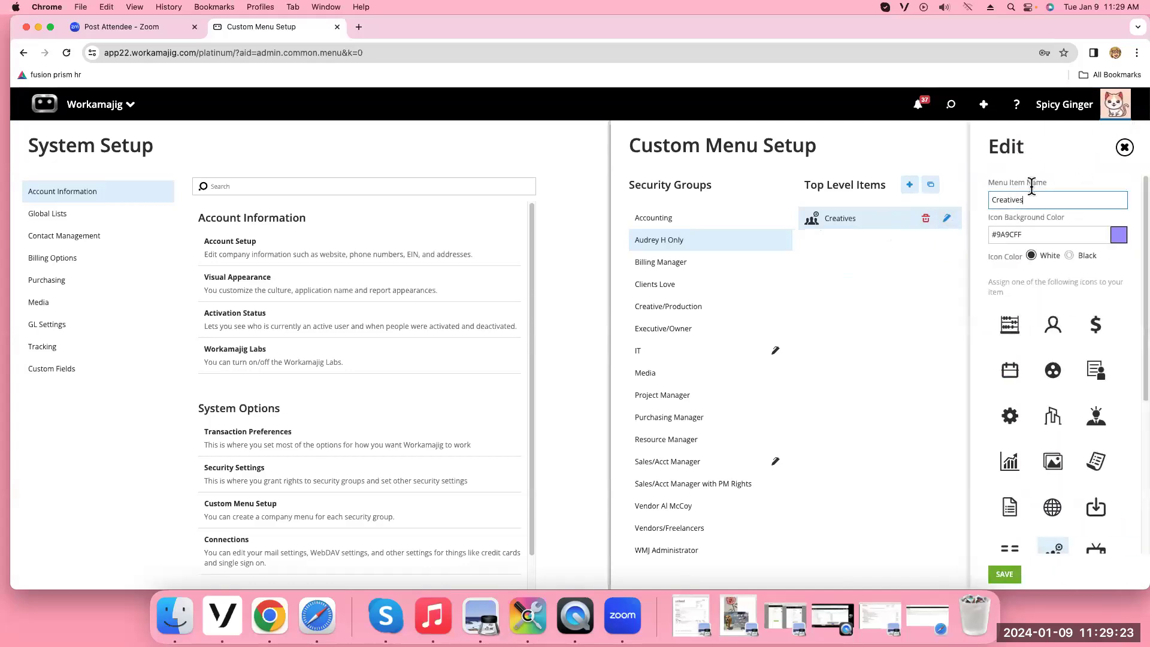
click(1125, 148)
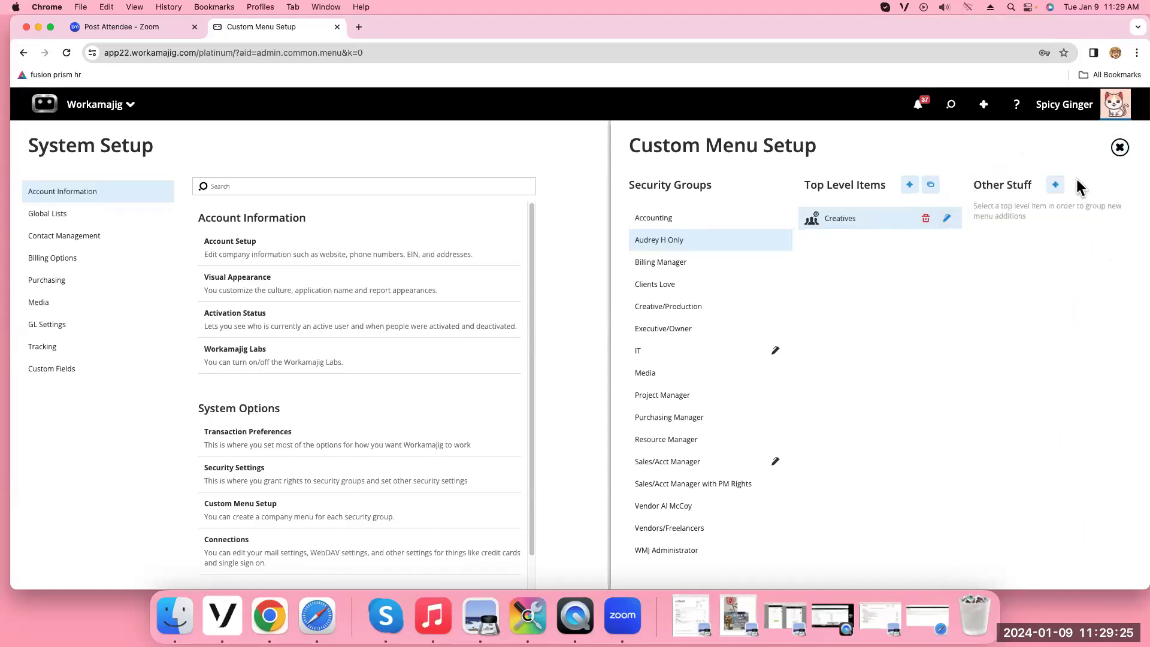
From the add-items list, place Today - Creatives under the Creatives item
click(1056, 186)
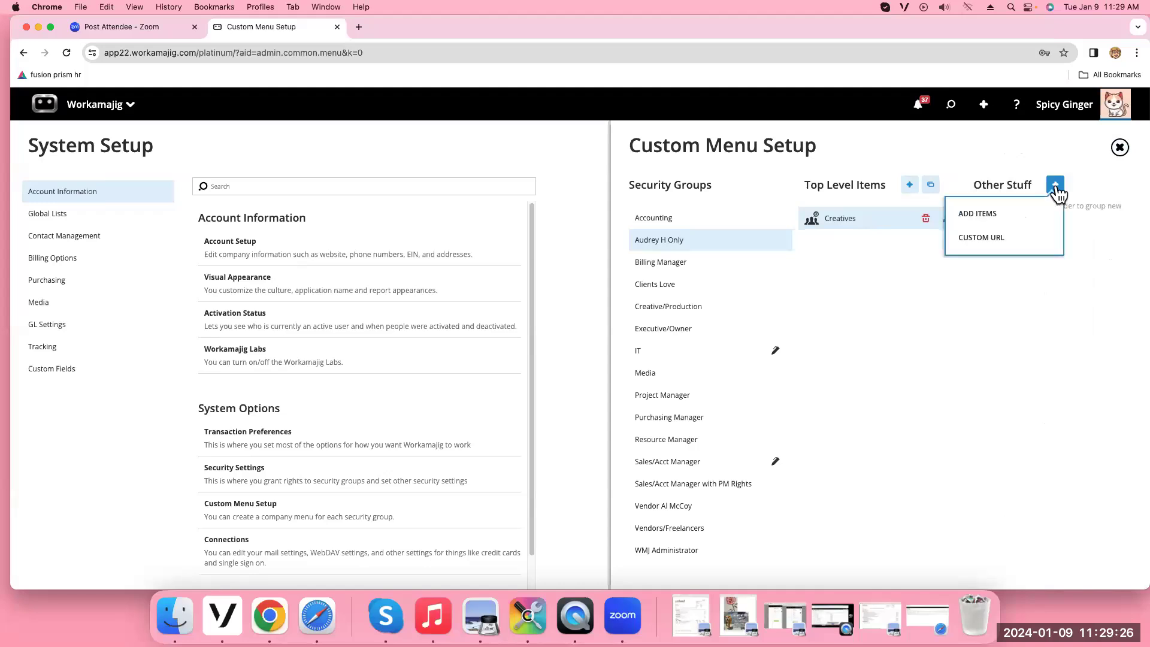
click(1002, 221)
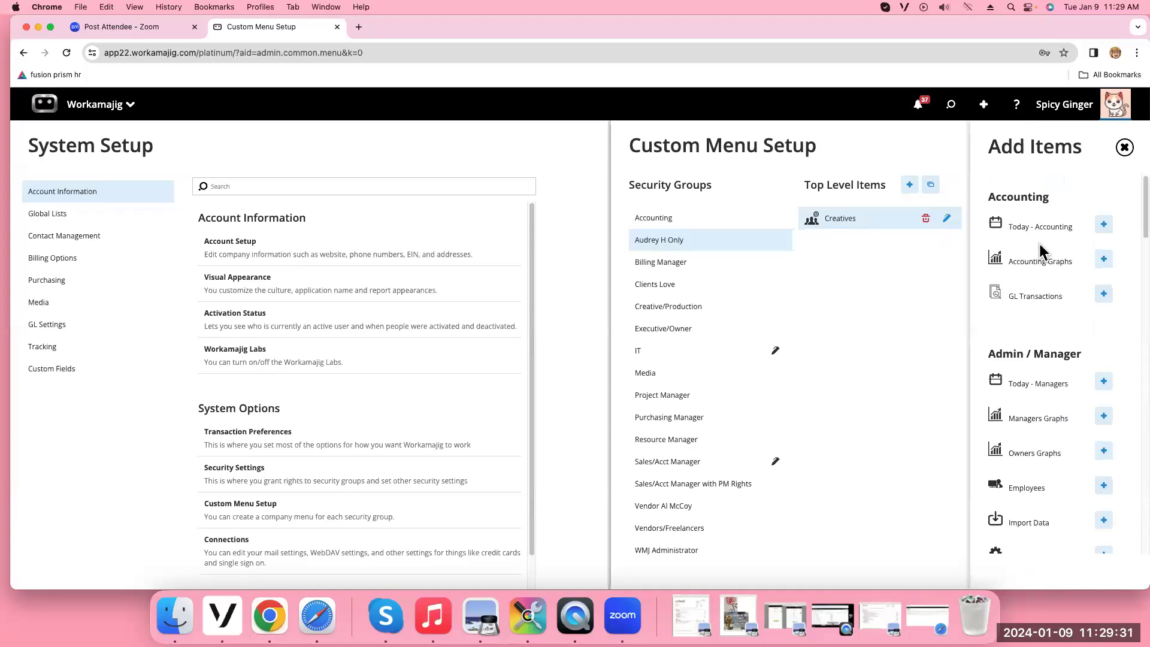
scroll(1077, 366, down, 10)
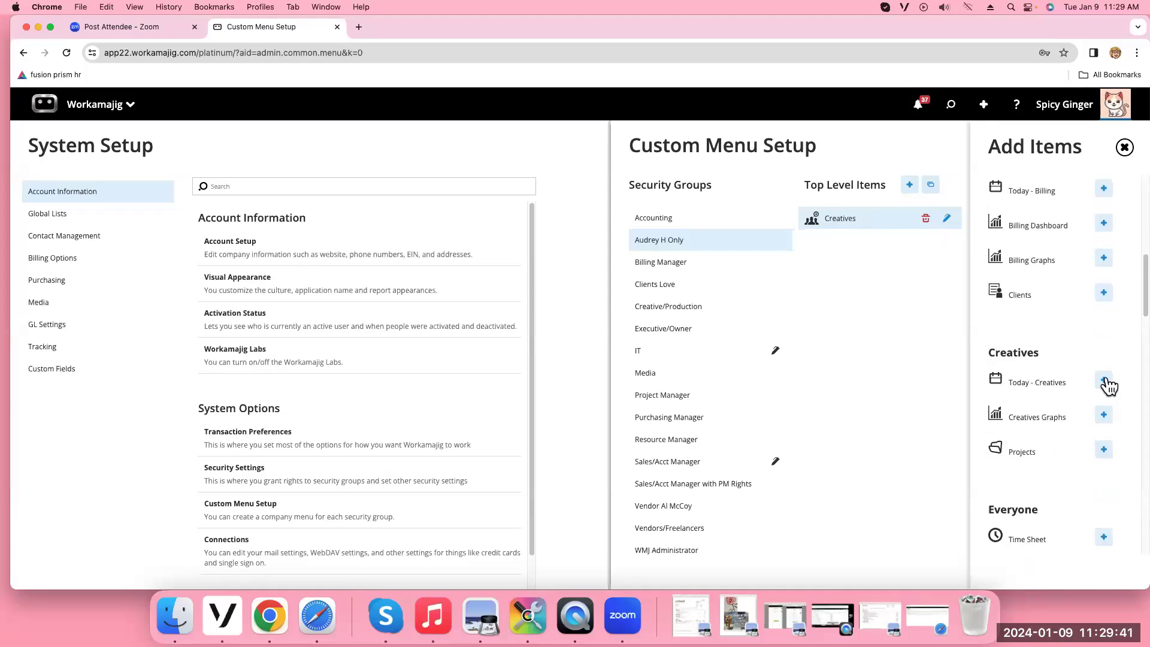
click(1106, 383)
click(1124, 148)
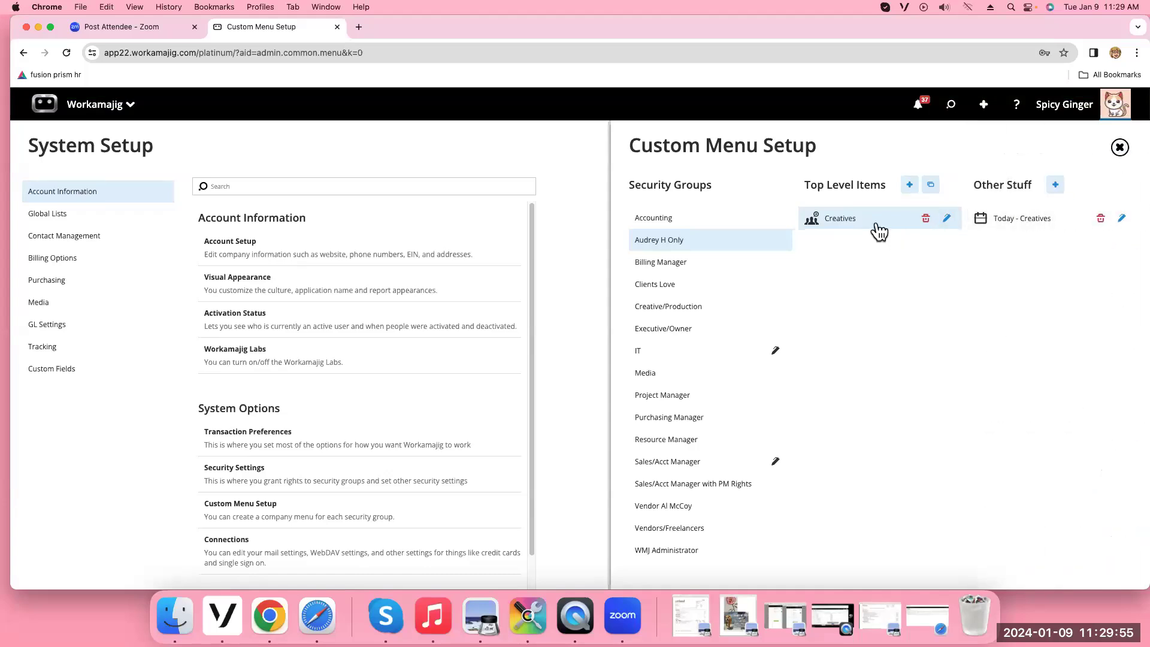
Create and save an Everyone folder with red #F83A22 background and person-with-clock icon, then select it
click(909, 187)
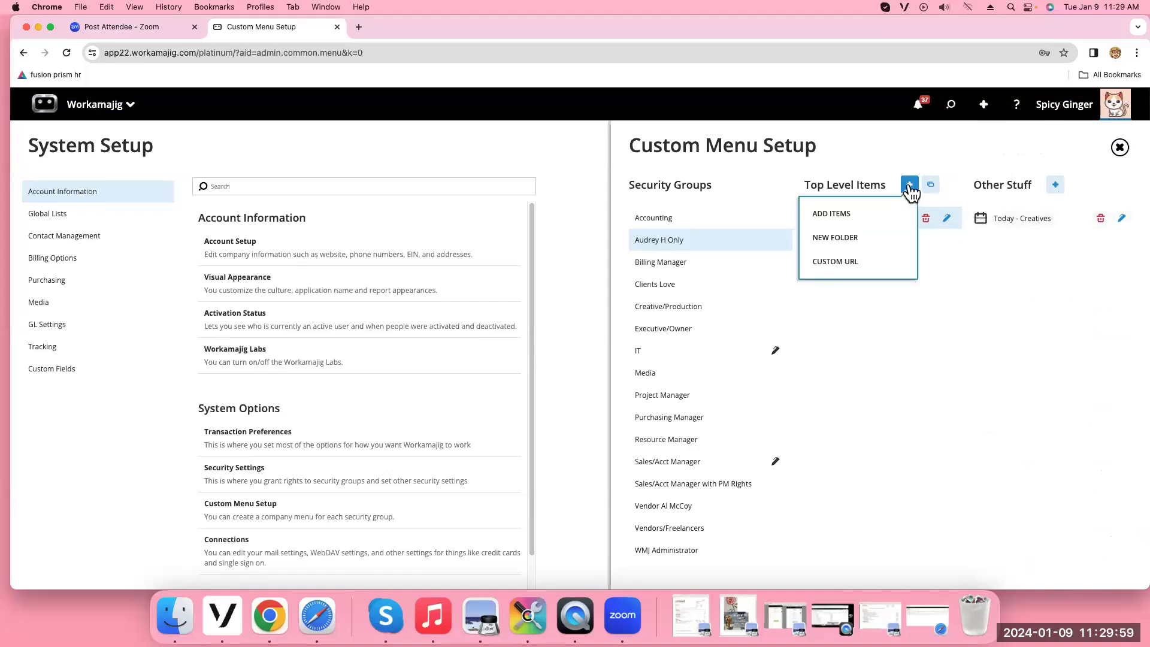
click(867, 239)
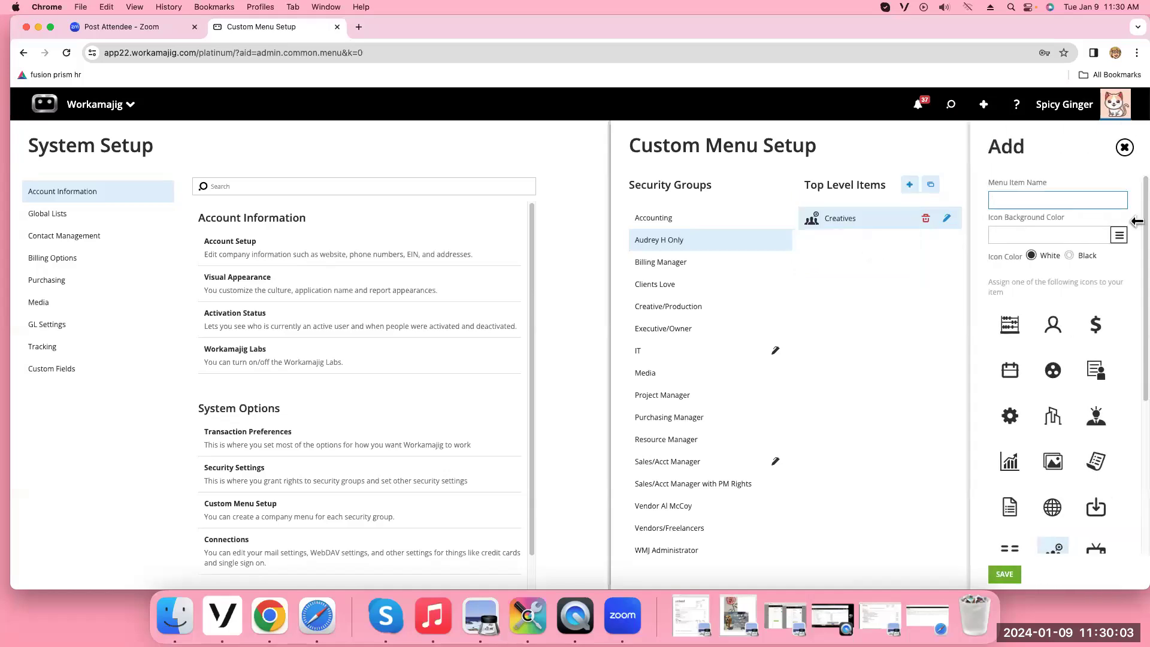
text(Evejry)
text(ryo)
key(Tab)
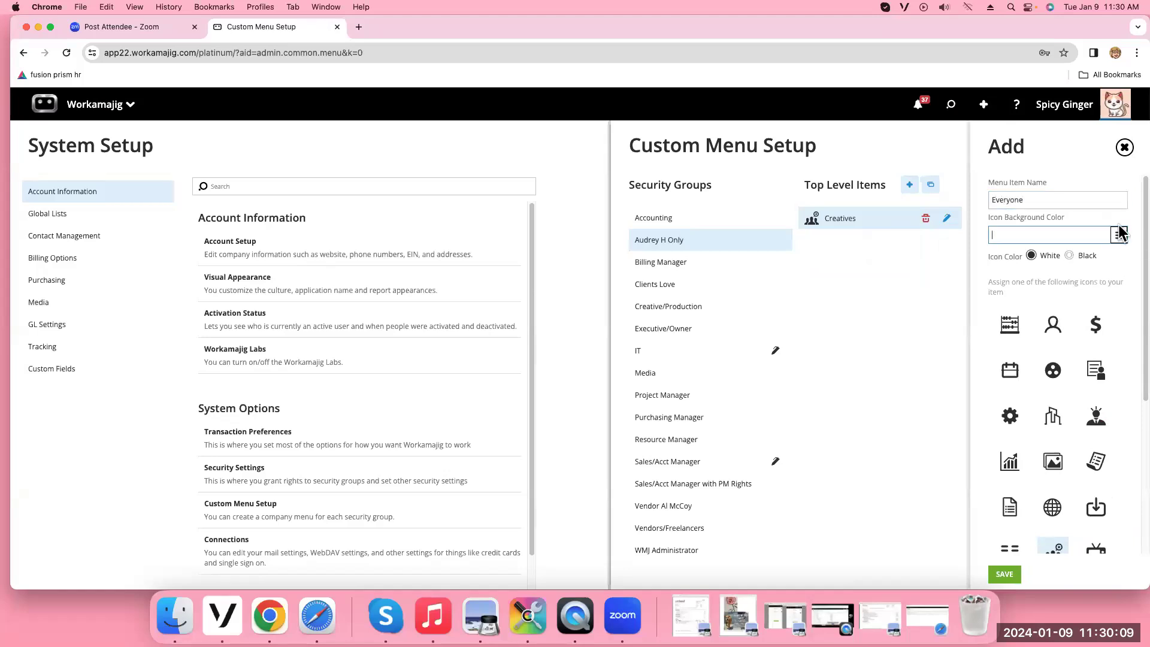
click(1119, 236)
click(1042, 259)
scroll(1078, 437, down, 5)
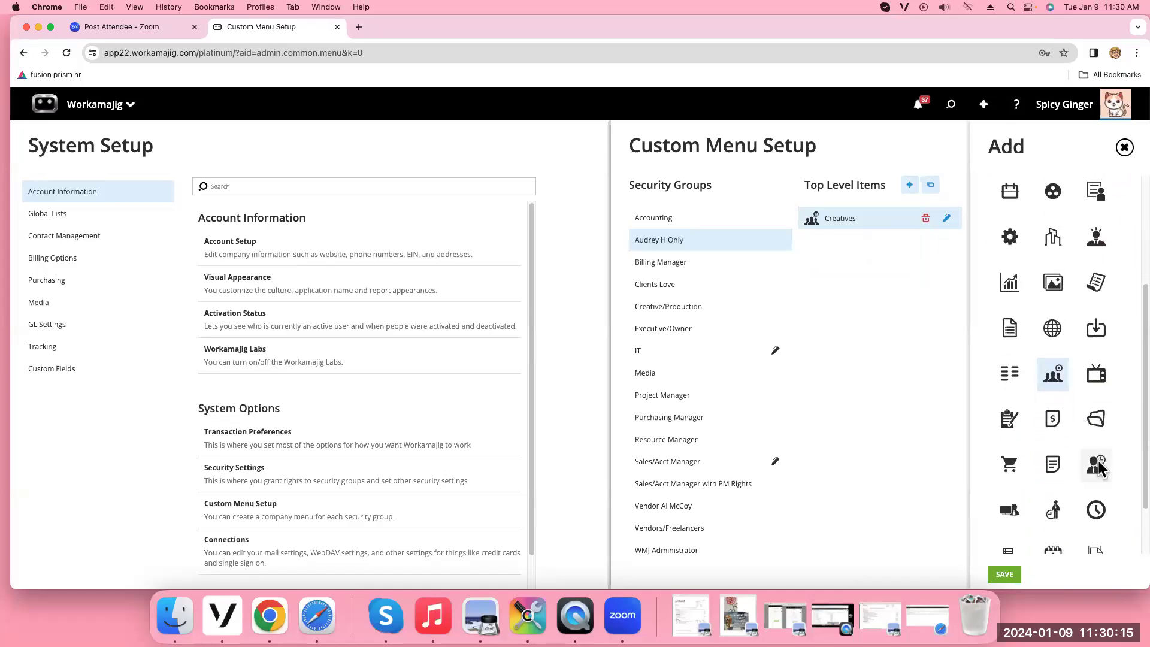
click(1098, 465)
click(1004, 573)
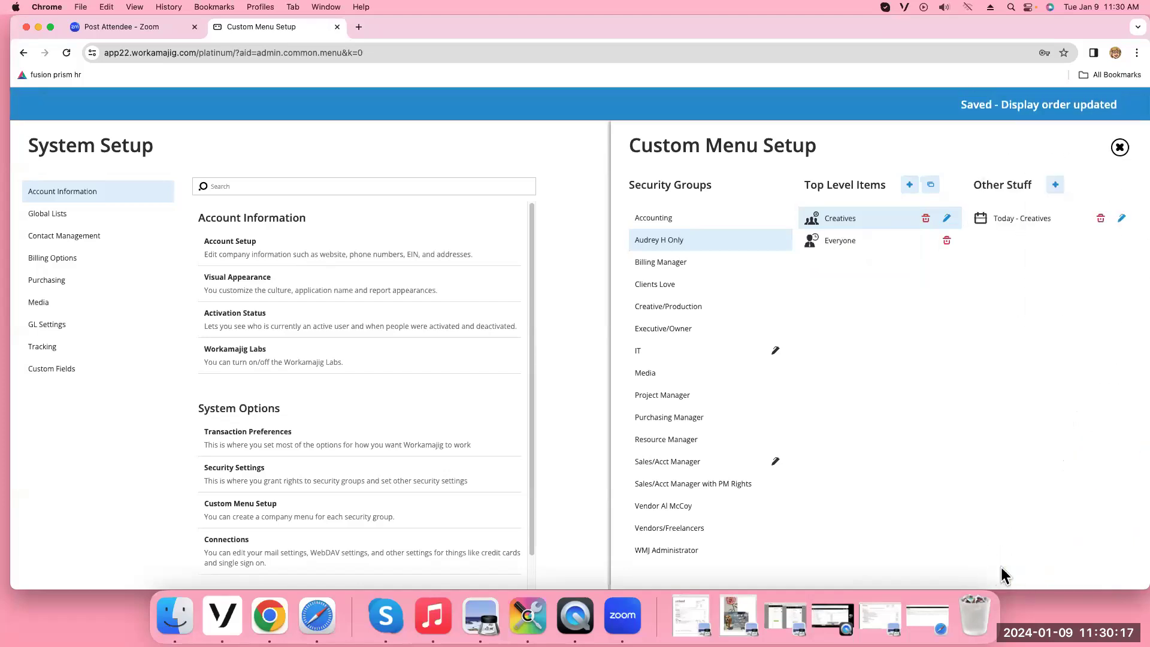
click(869, 251)
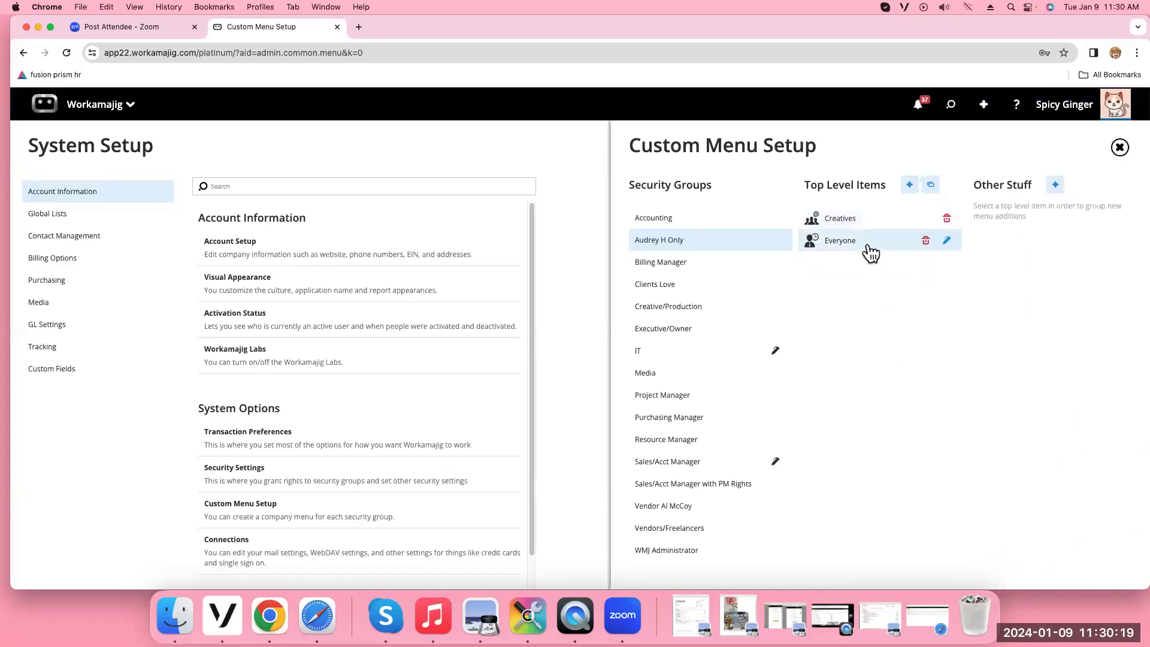
From the add-items list, put Time Sheet, Calendar and Expense Reports under Everyone
click(1054, 185)
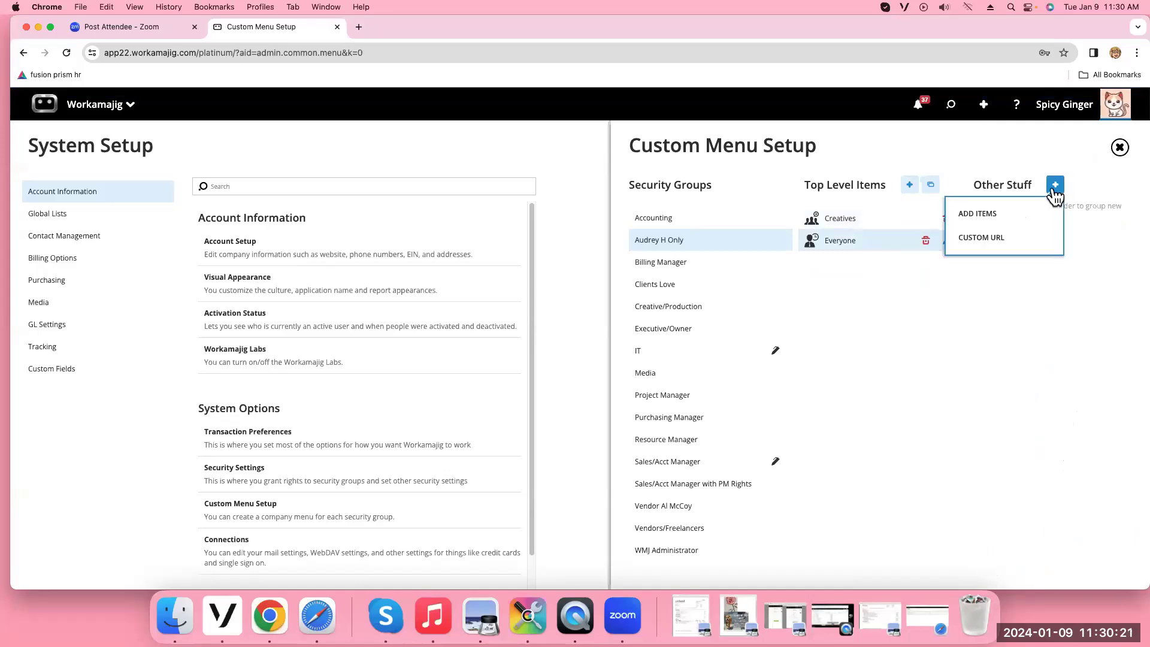
click(999, 215)
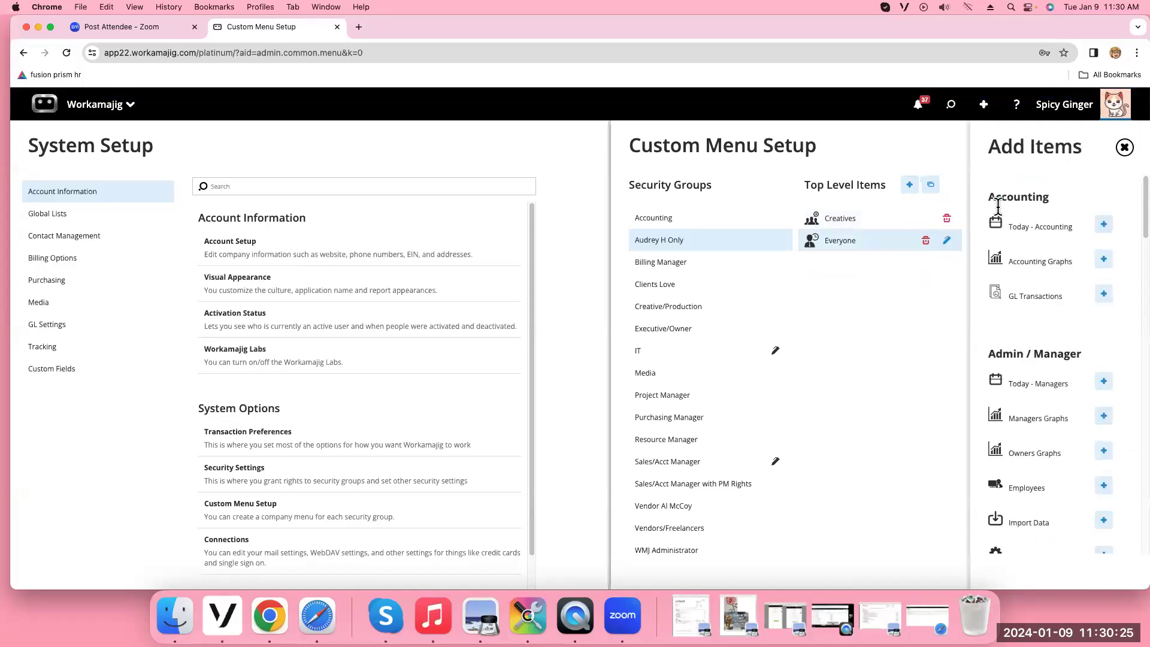
scroll(1137, 269, down, 1)
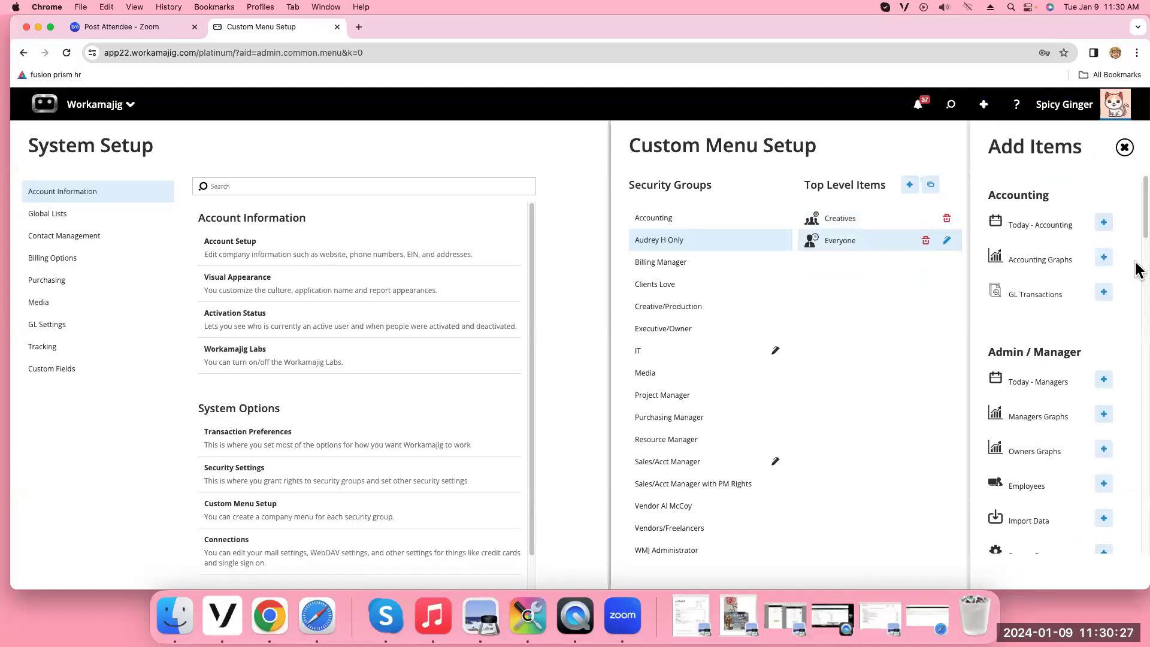
scroll(1138, 270, down, 10)
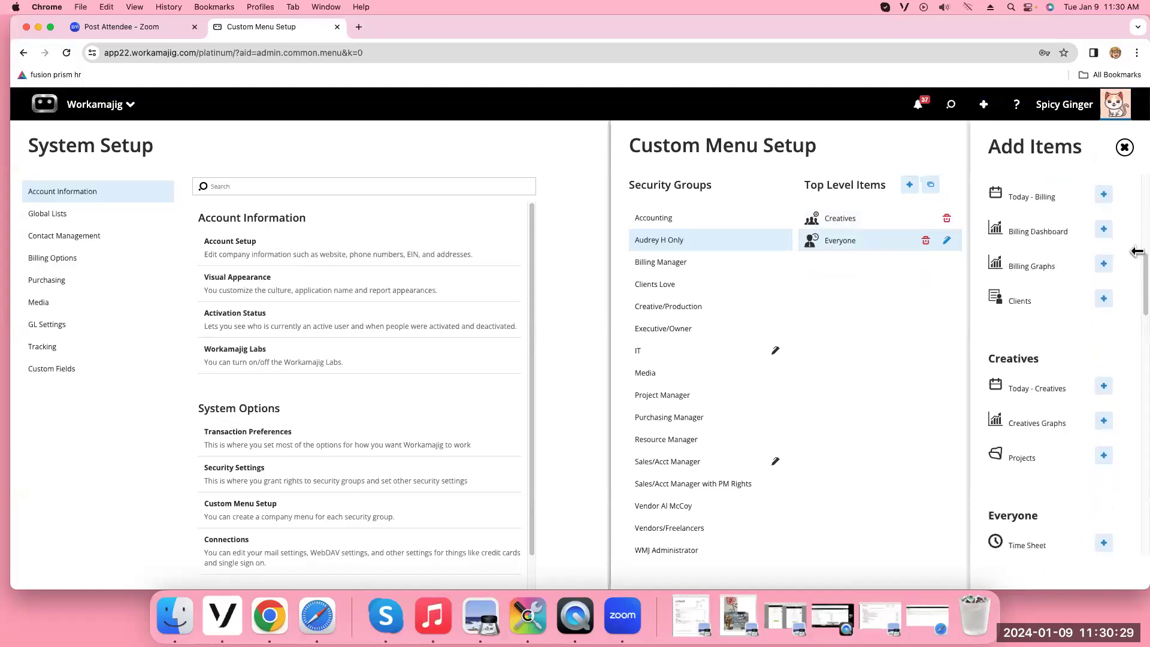
scroll(1072, 479, down, 5)
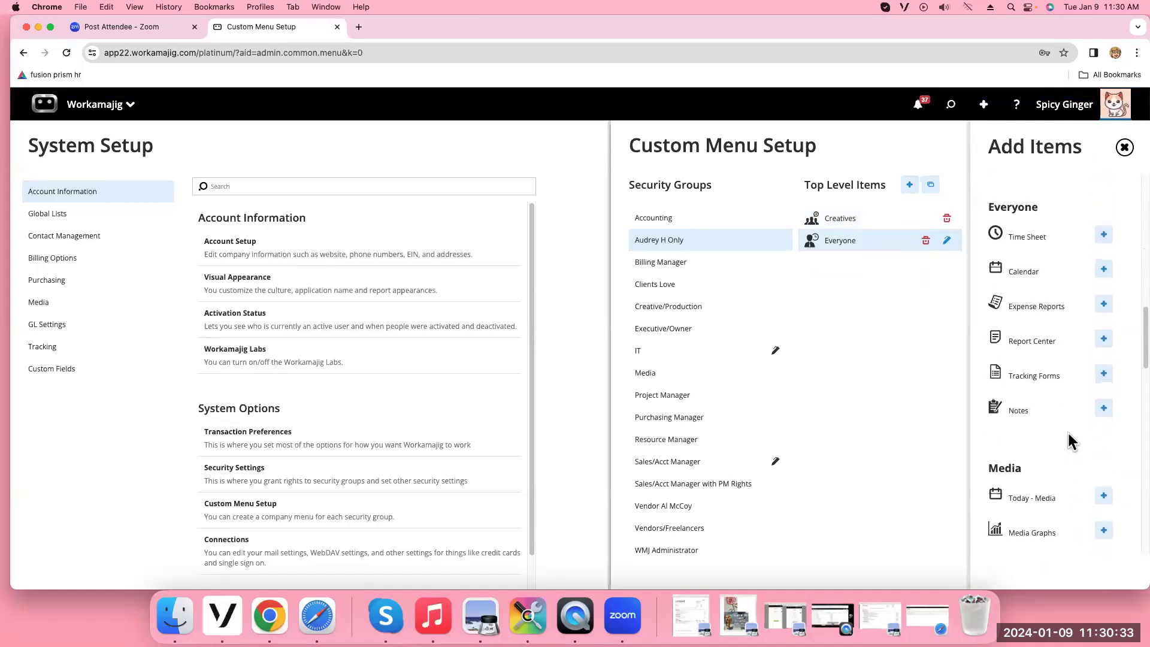
click(1105, 236)
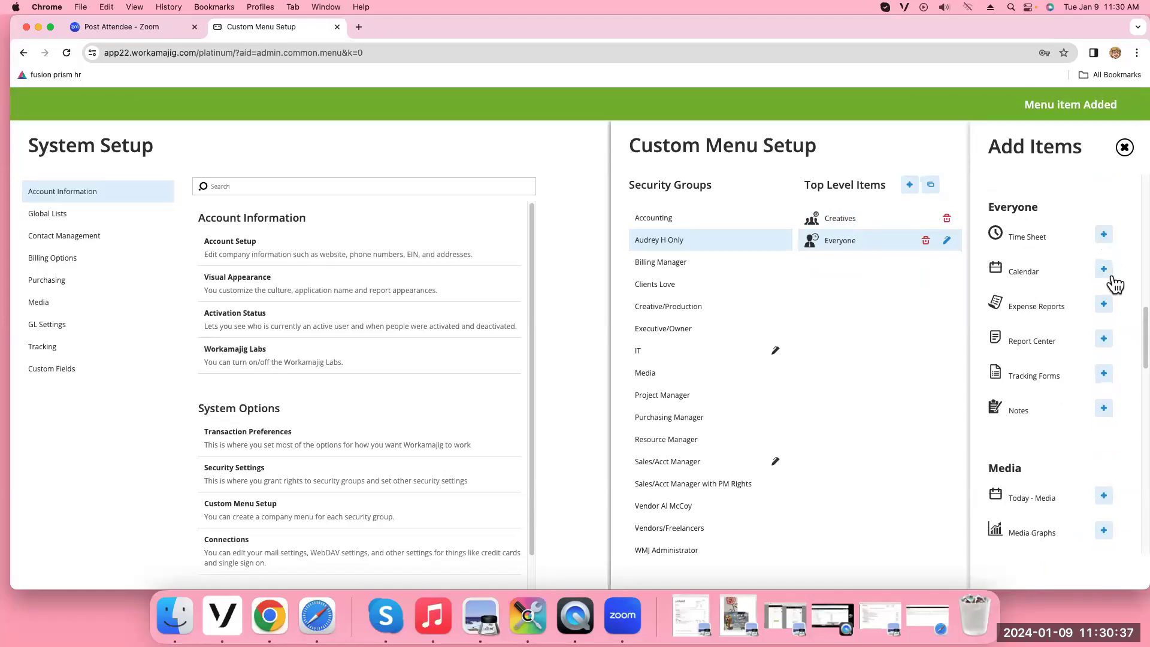
click(1105, 272)
click(1106, 307)
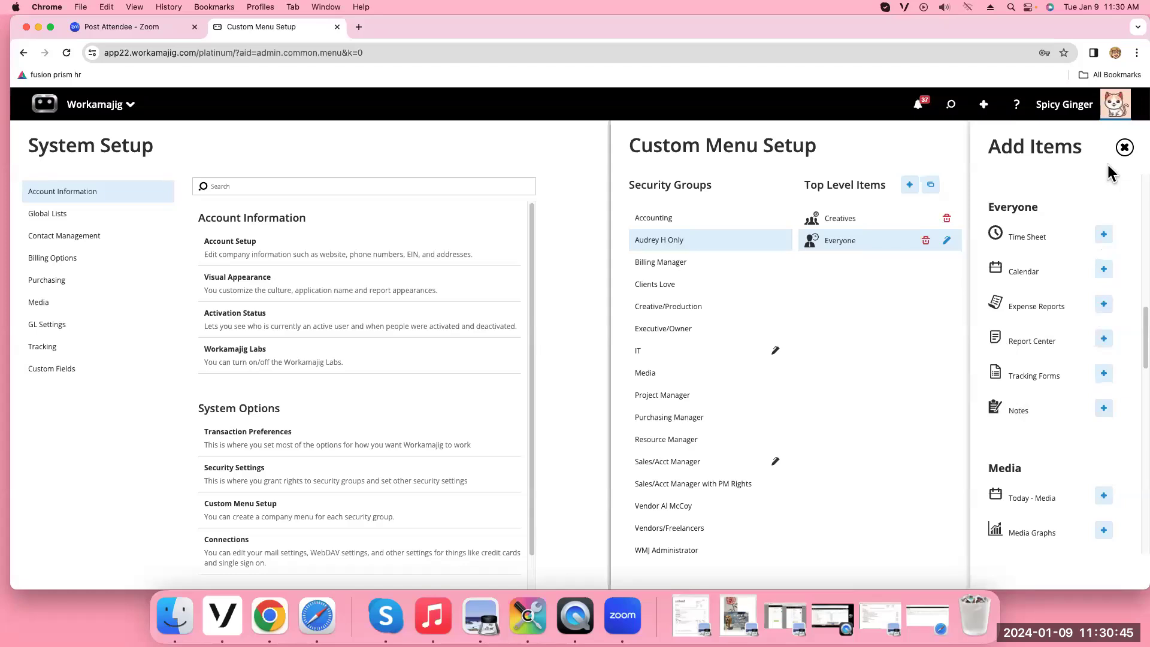
click(1120, 149)
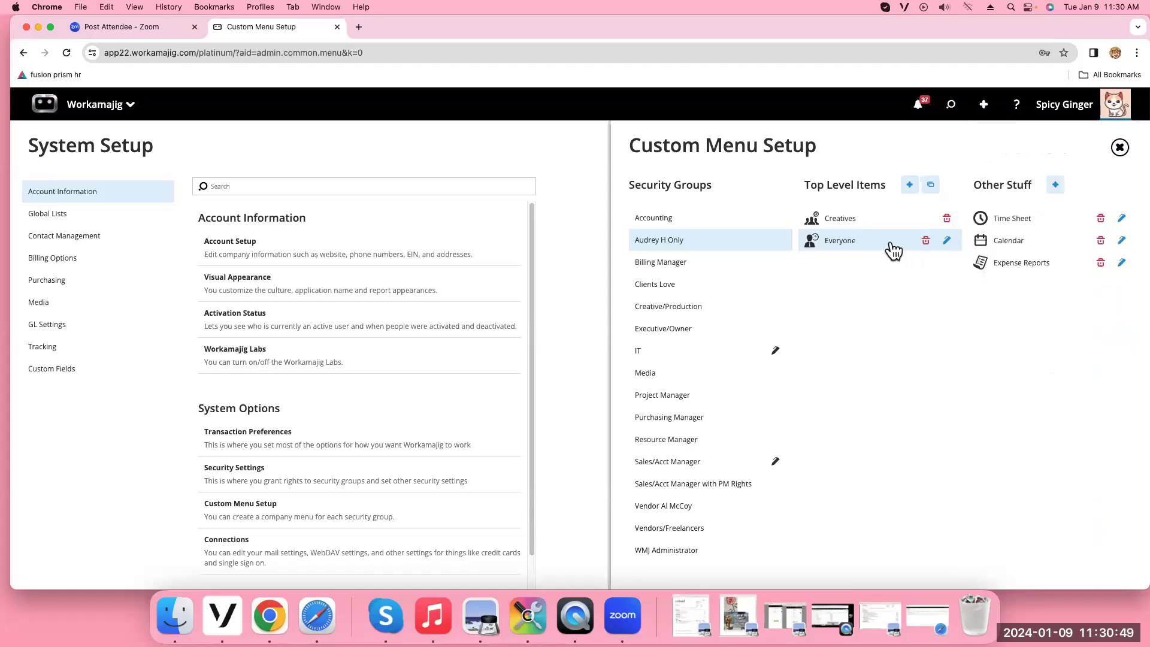
Create and save a Projects folder with orange #FFAD46 background and the first icon, then select it
click(912, 189)
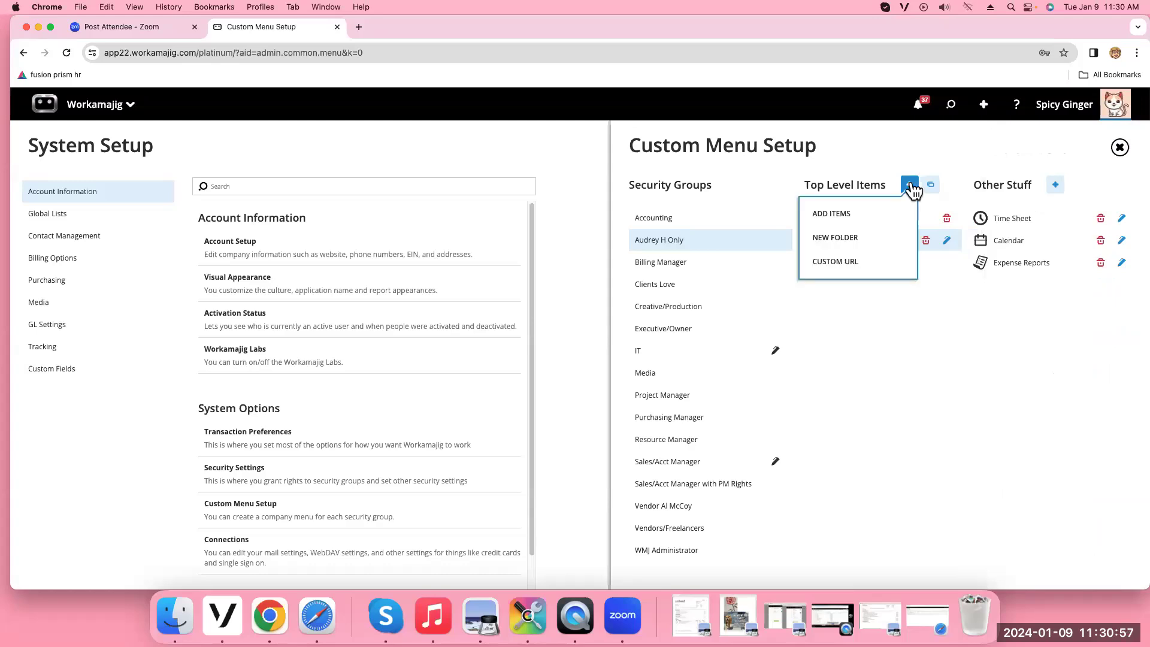
click(846, 240)
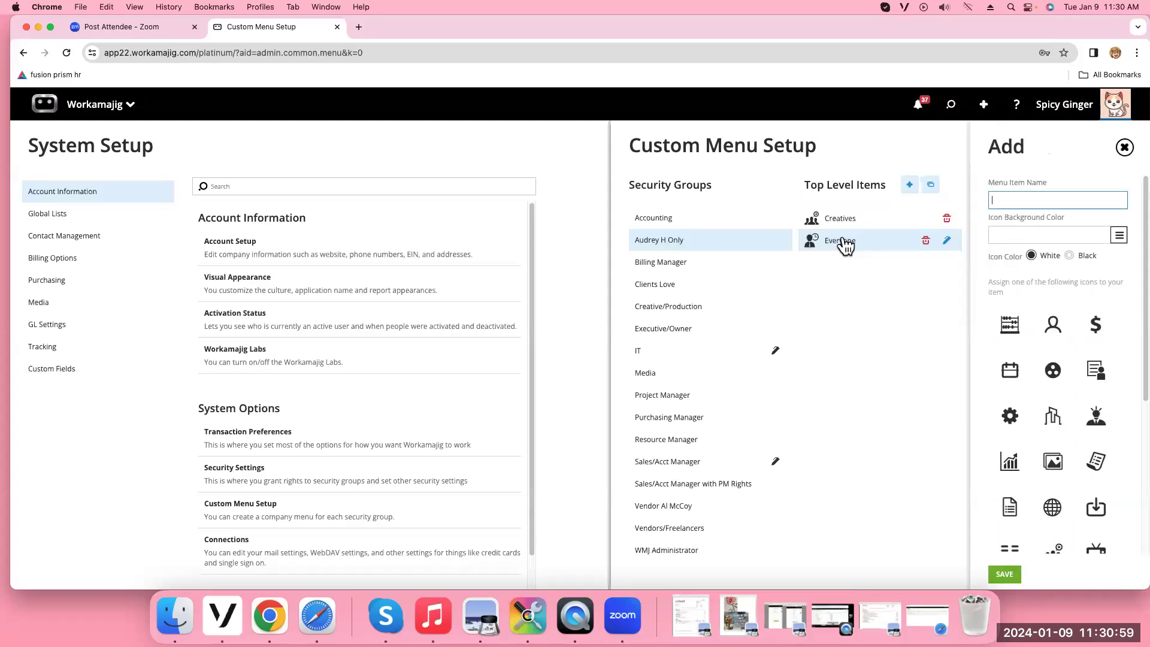
text(Prop)
text(jec)
click(1121, 236)
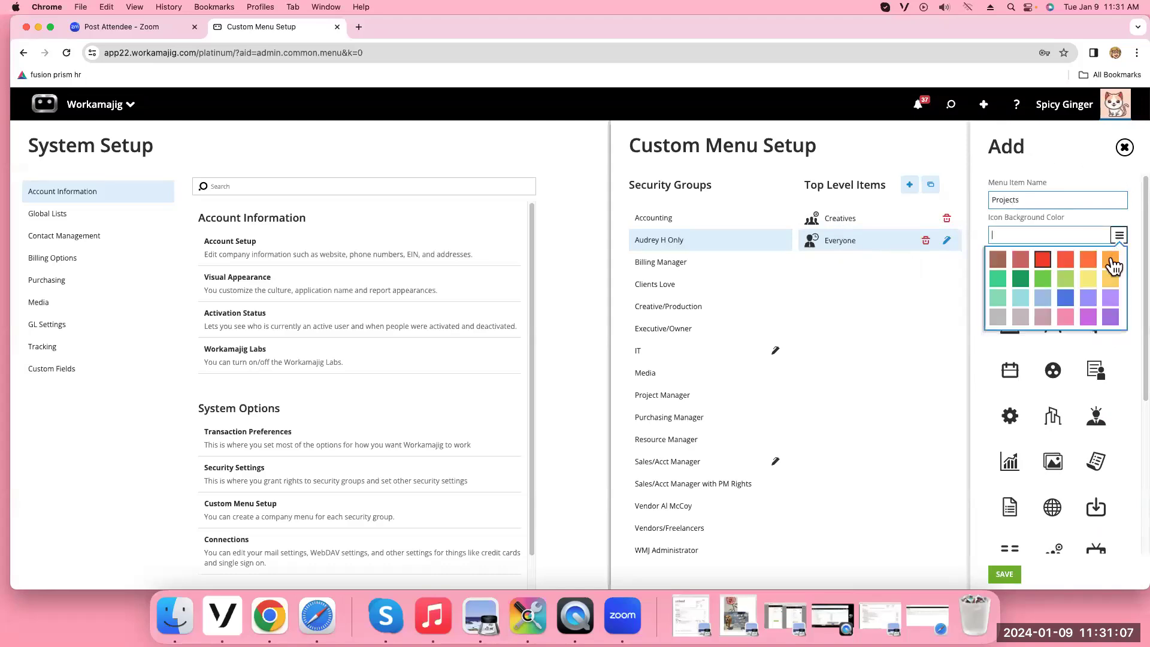
click(1112, 264)
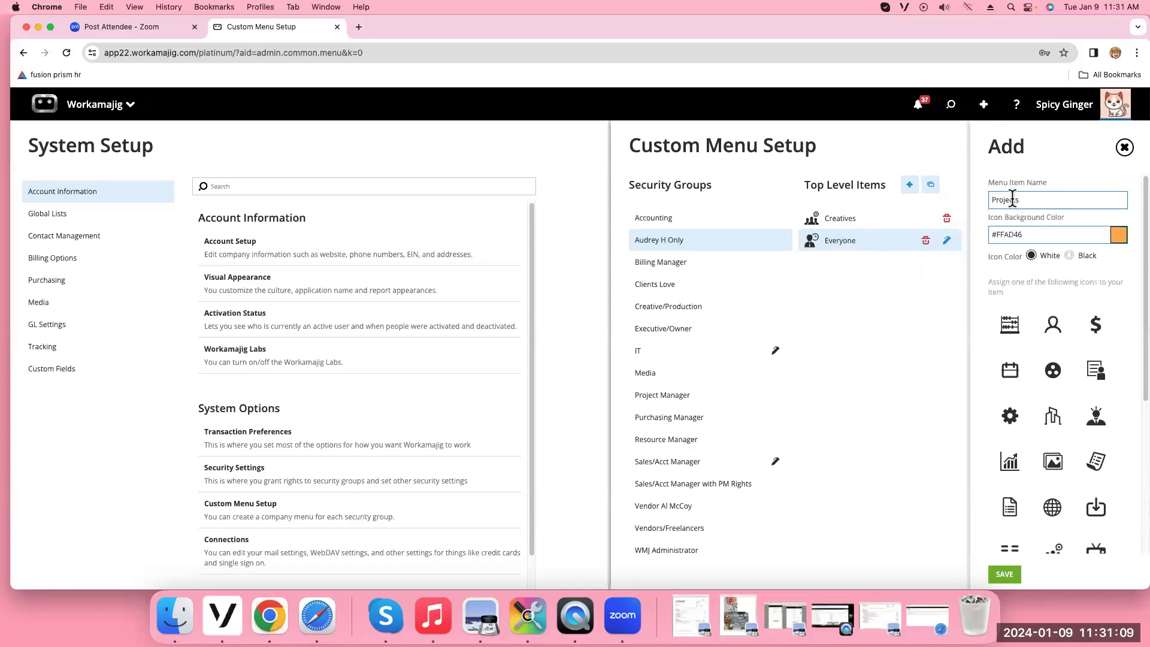
click(1018, 199)
text(ts)
click(1009, 327)
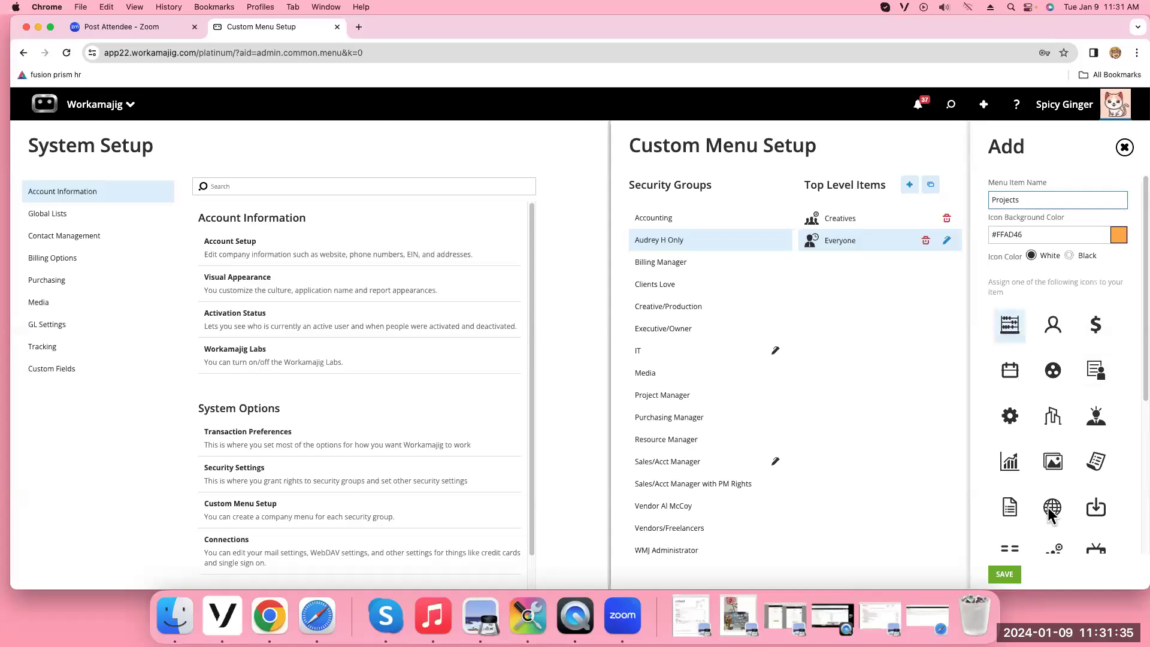
click(1004, 574)
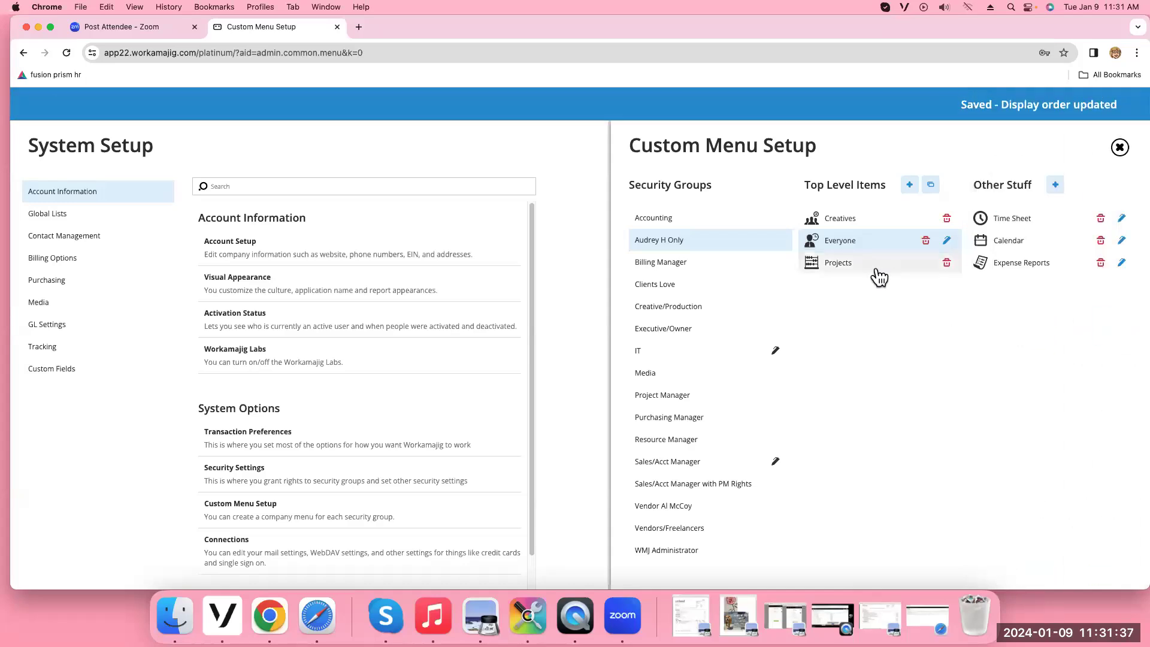
click(875, 265)
Place Report Center, PM Graphs and Projects under the Projects item, then close Custom Menu Setup
click(1056, 193)
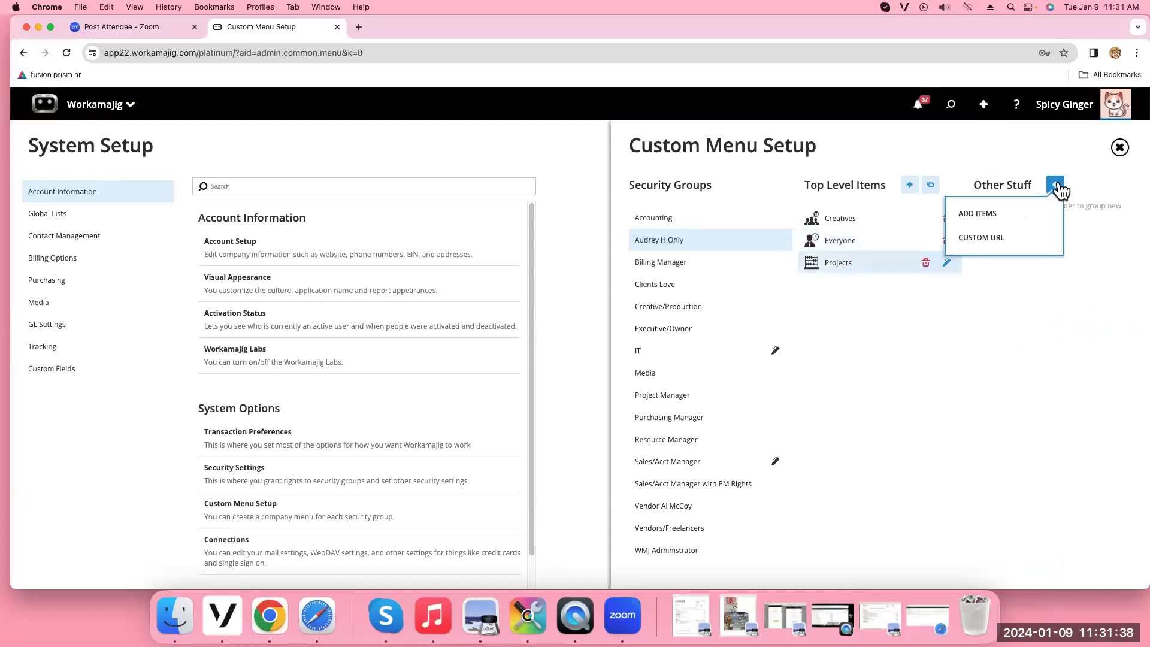
click(1034, 208)
scroll(1099, 367, down, 5)
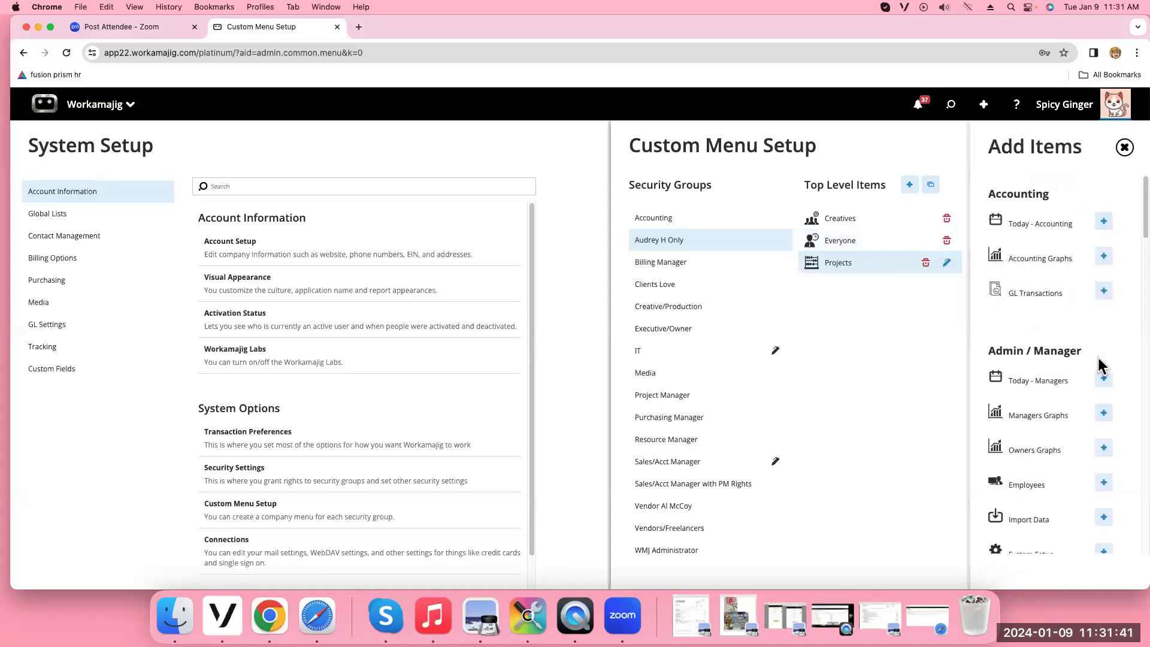
scroll(1101, 367, down, 8)
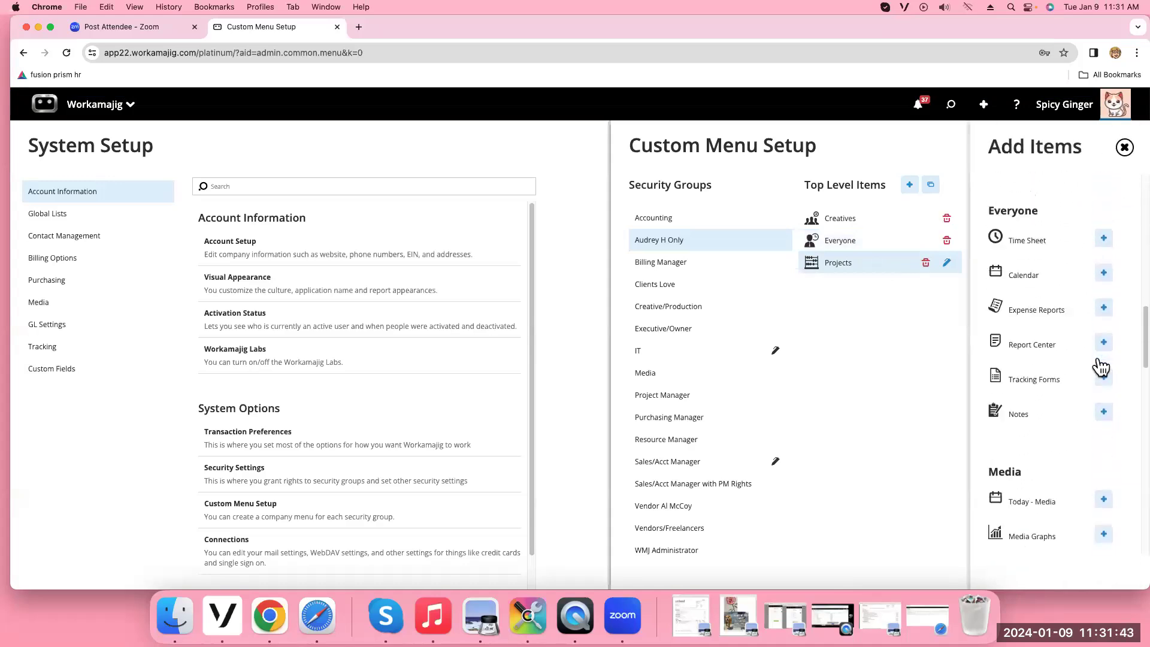
click(1104, 324)
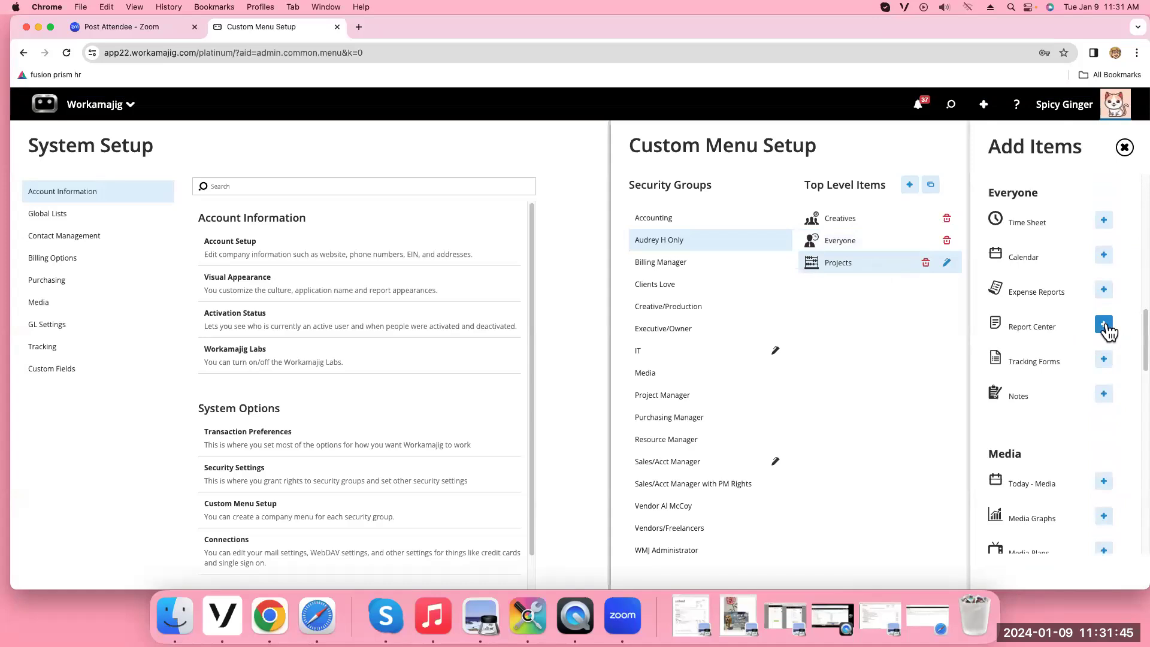
scroll(1062, 390, down, 5)
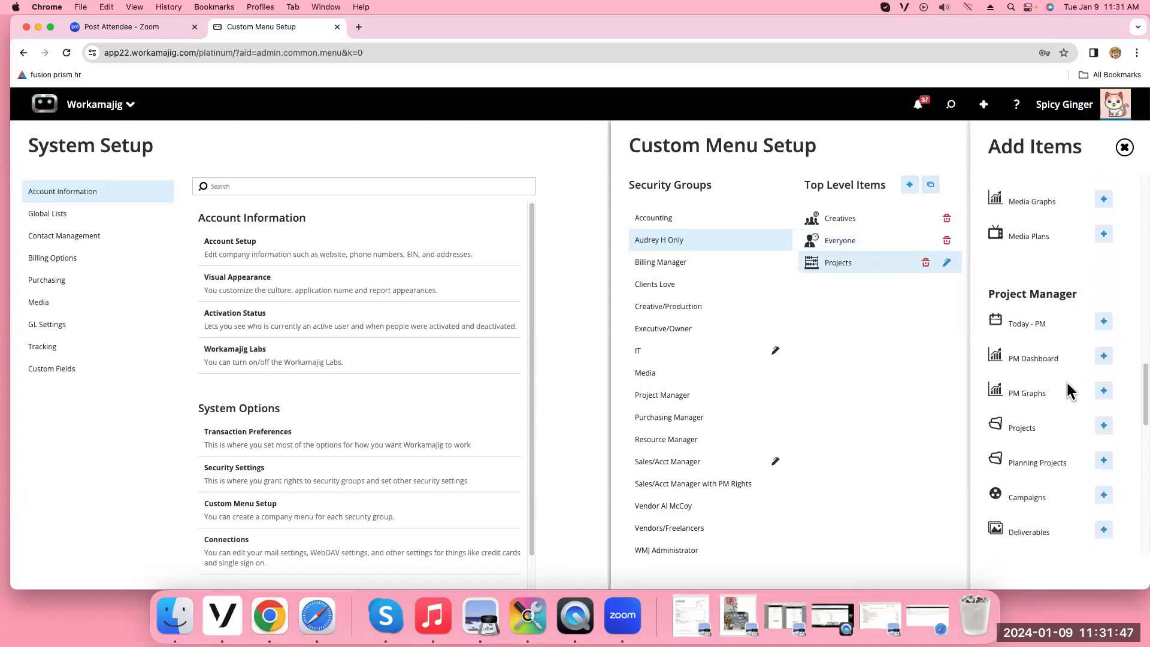
click(1103, 390)
scroll(1099, 375, down, 4)
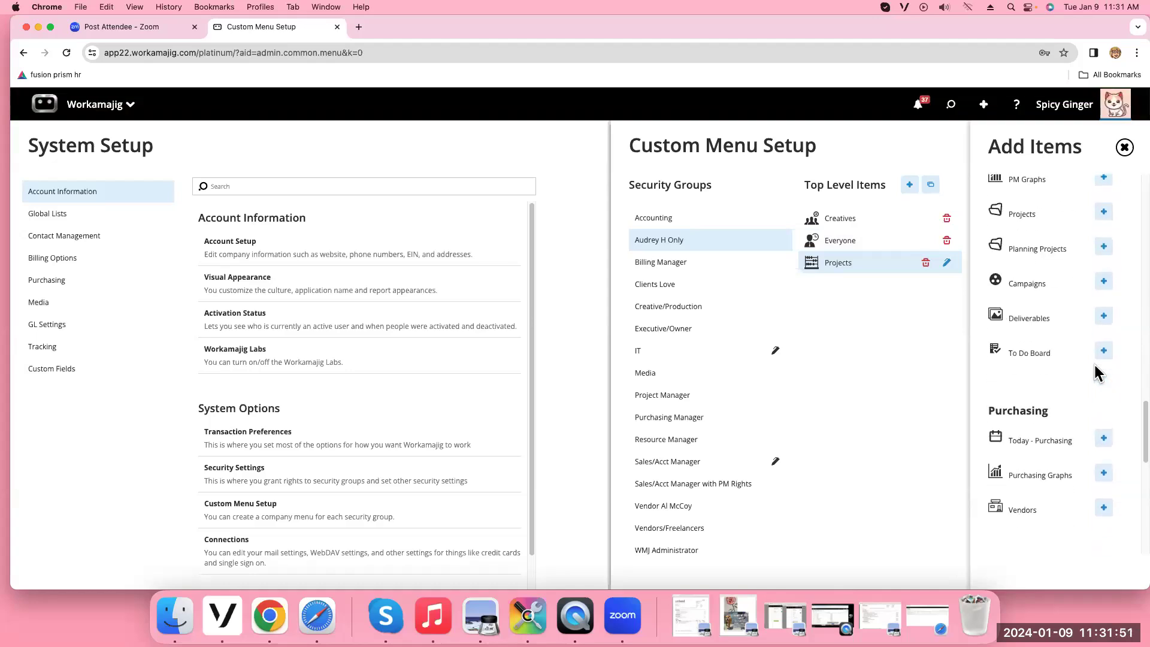
click(1106, 217)
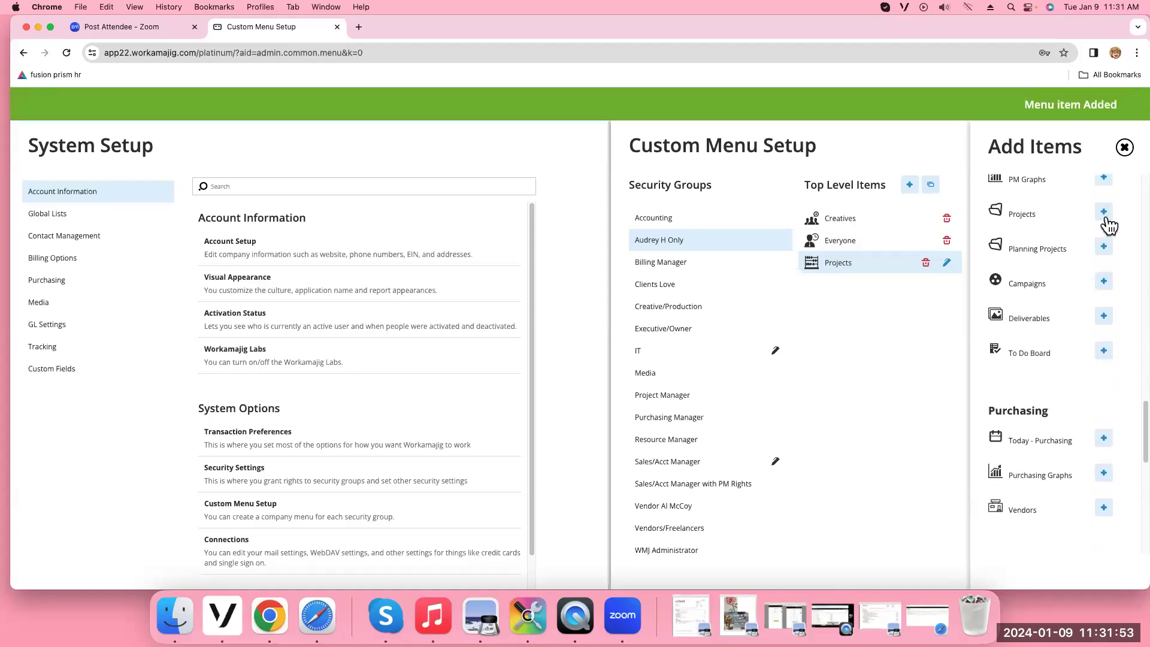
click(1124, 148)
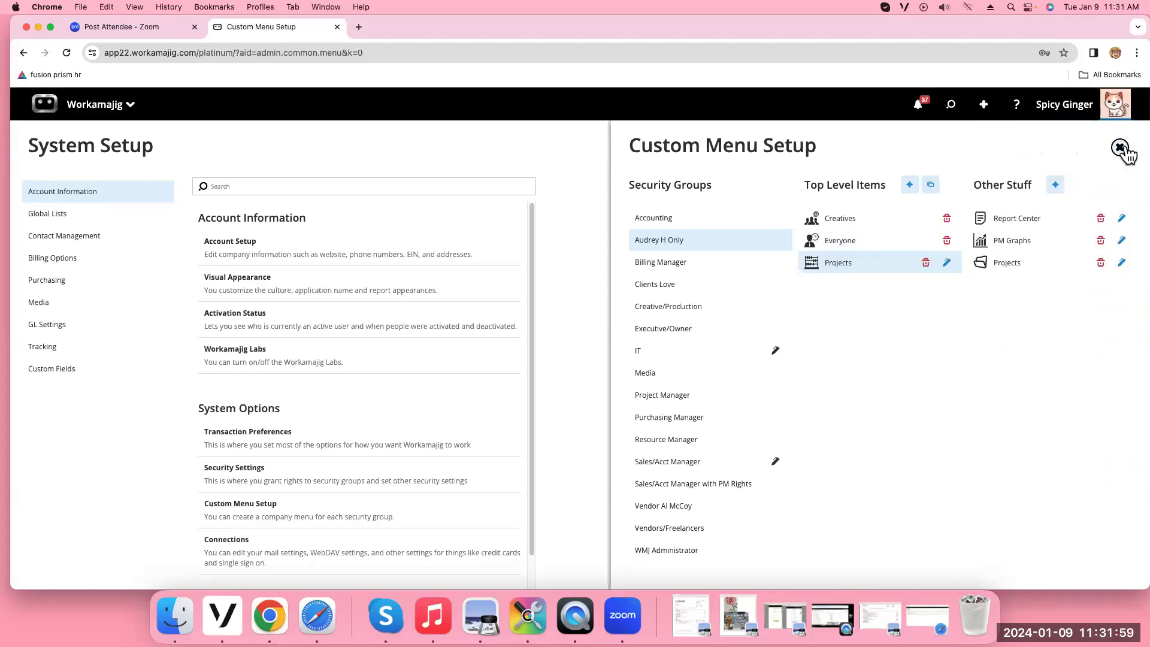
click(1123, 150)
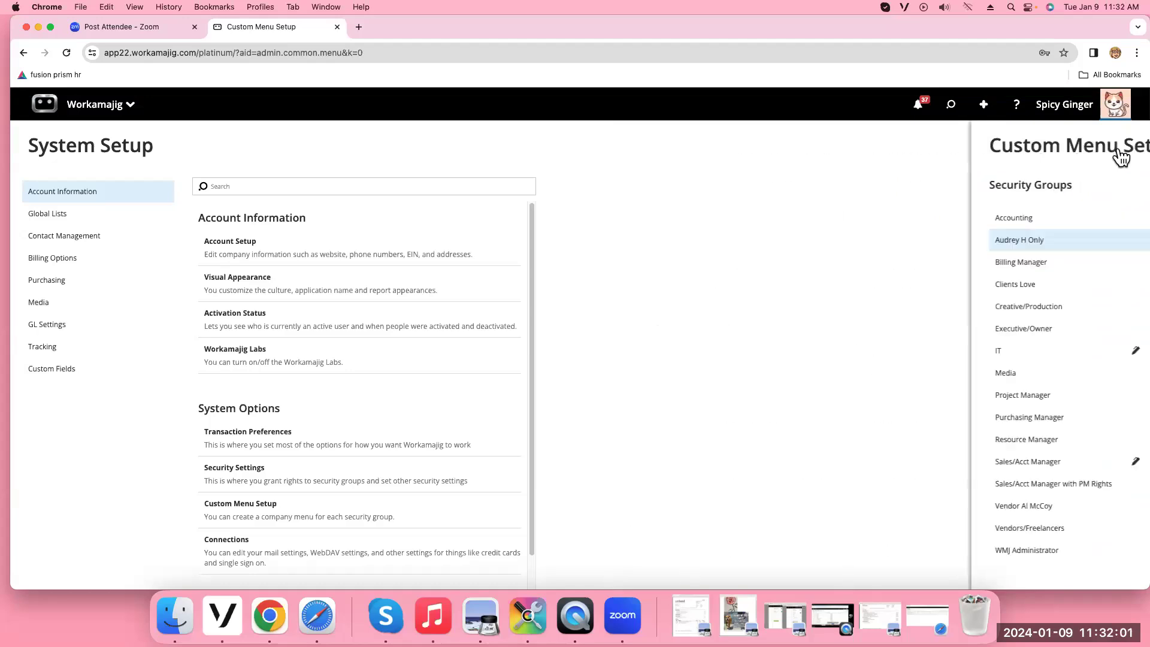
Copy the web address of the Client Revenue Monthly by Billing Item report
click(105, 112)
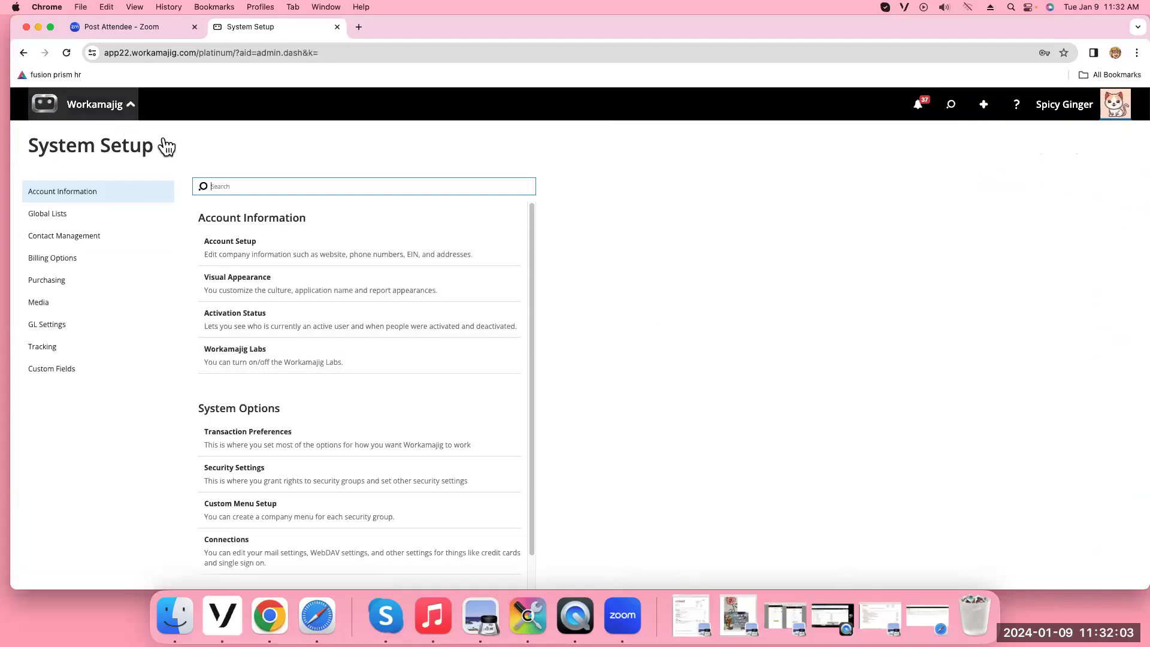
click(57, 161)
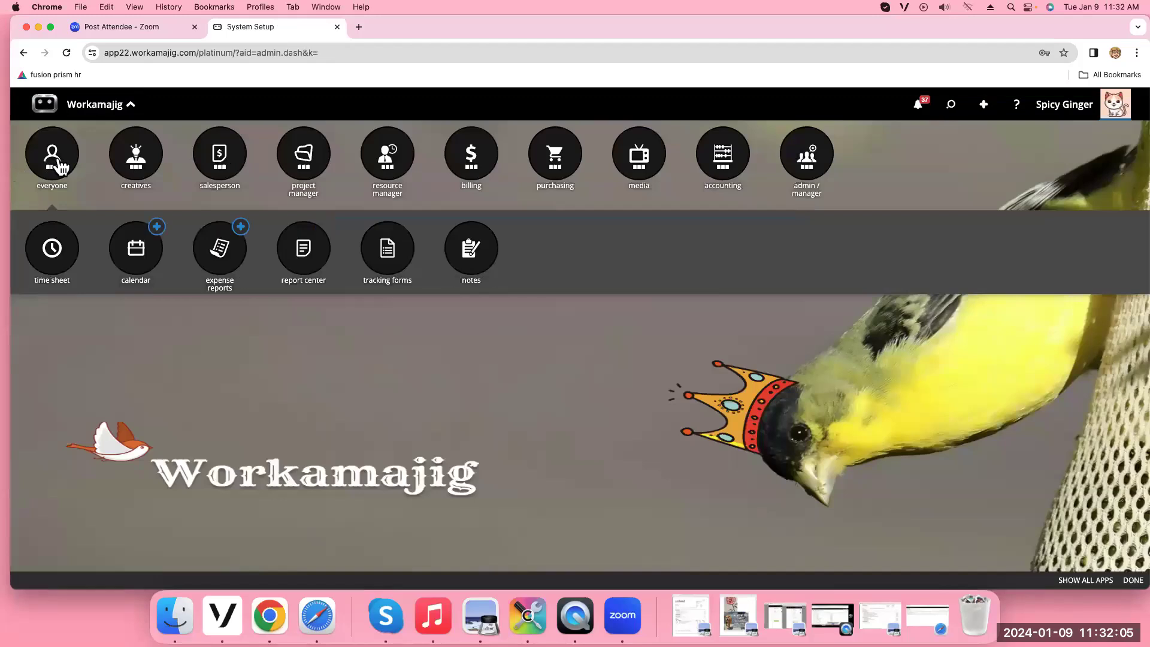
click(306, 254)
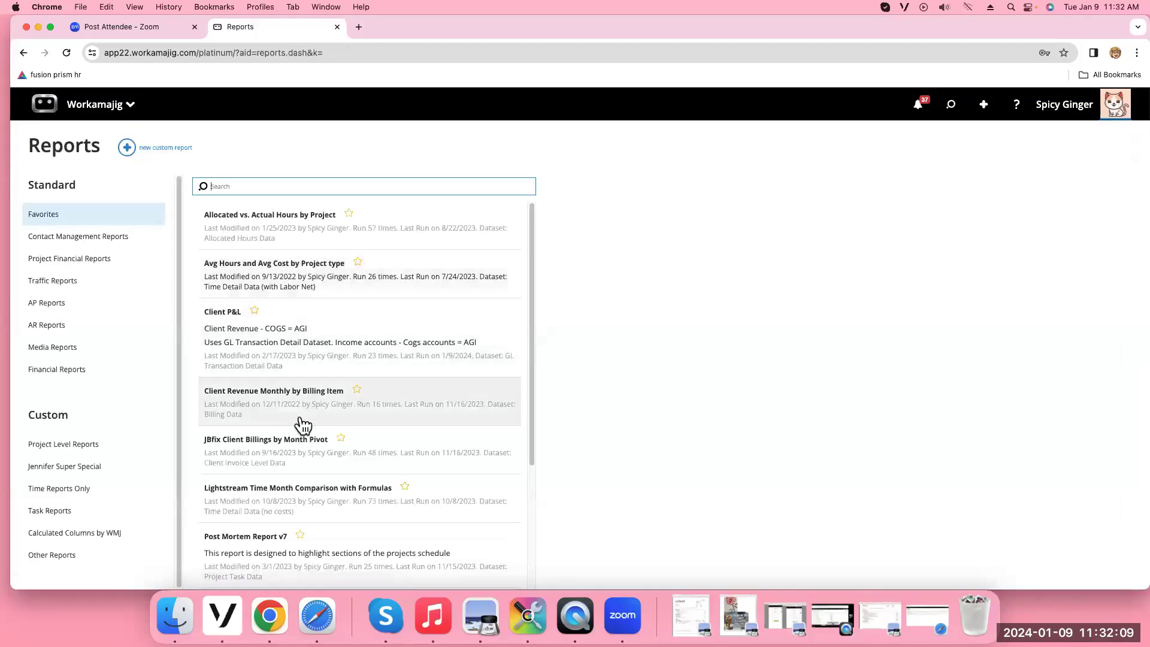
click(302, 417)
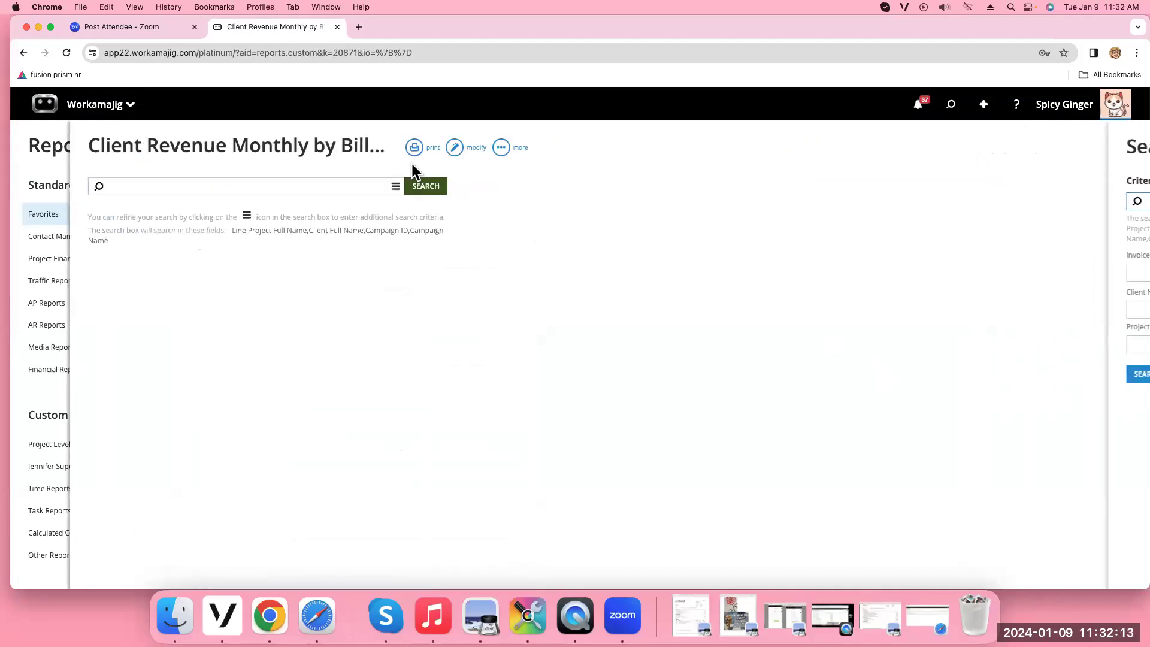
click(257, 53)
right_click(258, 54)
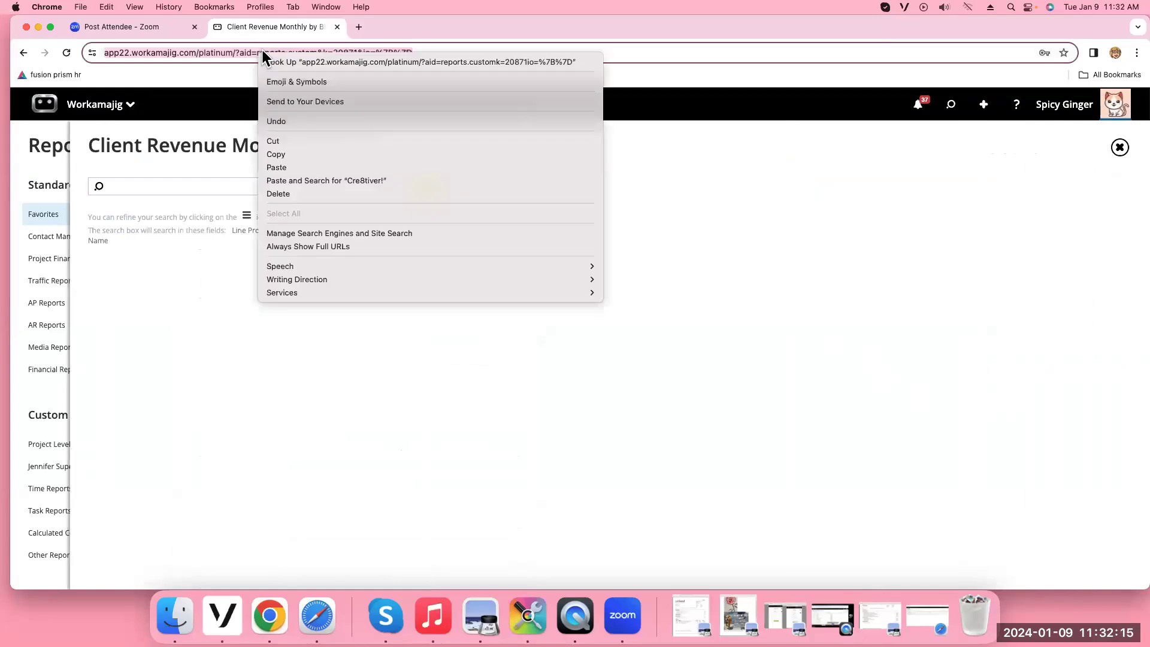
click(311, 154)
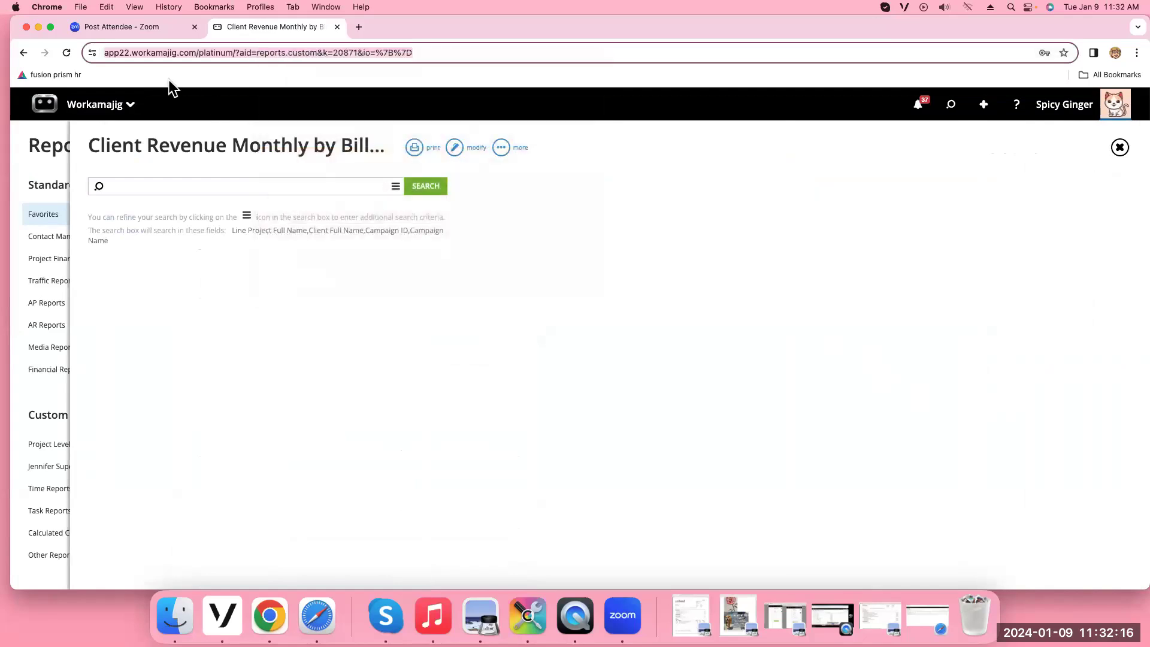
Reopen Custom Menu Setup at the single-user group's Projects item to add a sub-item
click(94, 104)
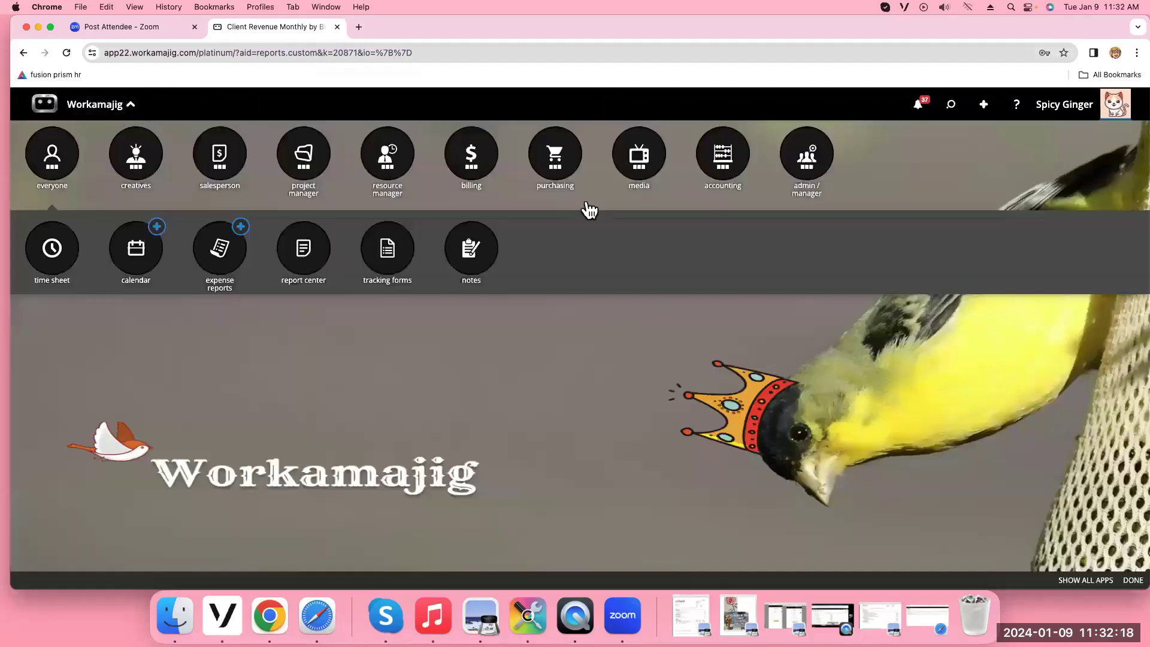
click(810, 160)
click(469, 255)
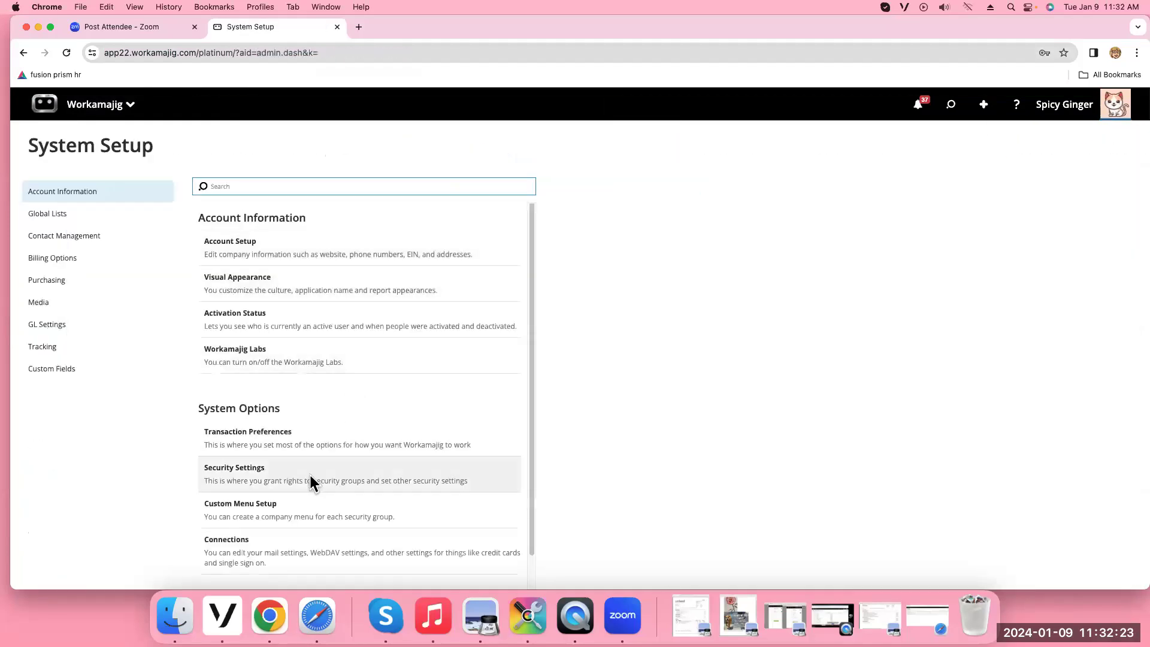
click(305, 520)
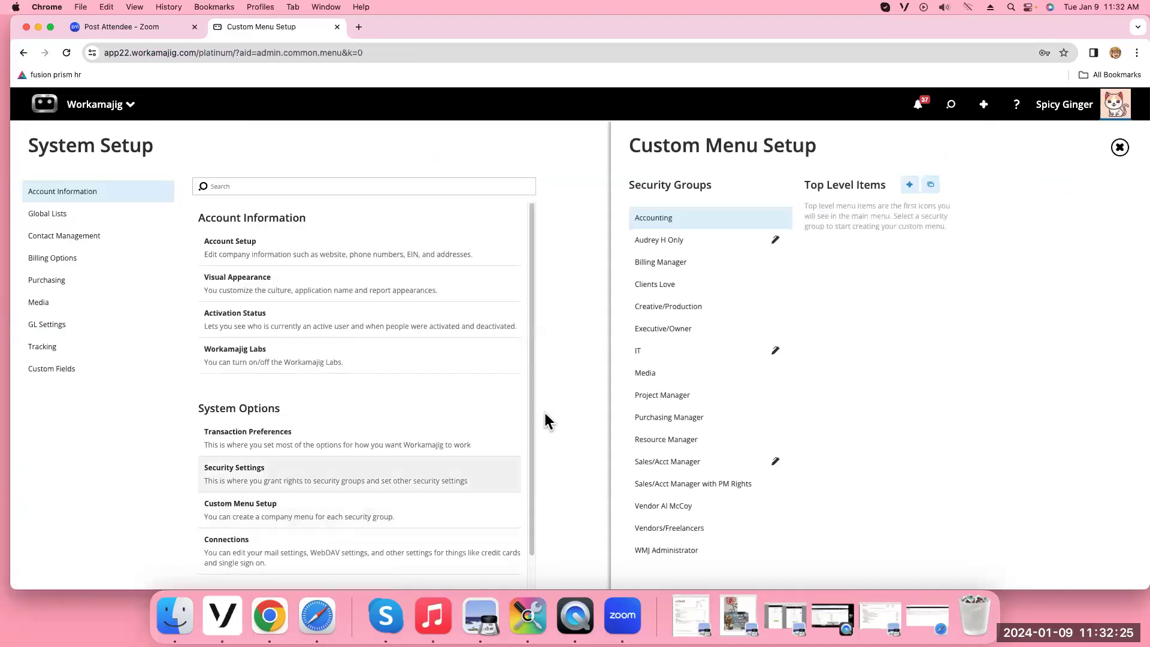
click(716, 251)
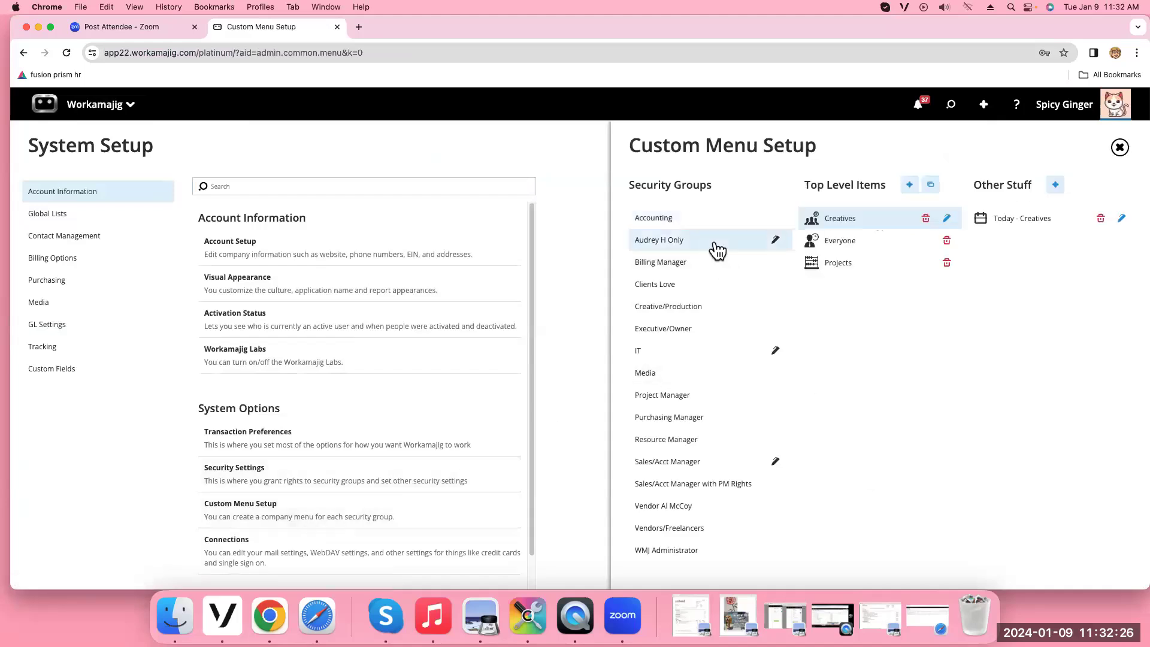
click(851, 275)
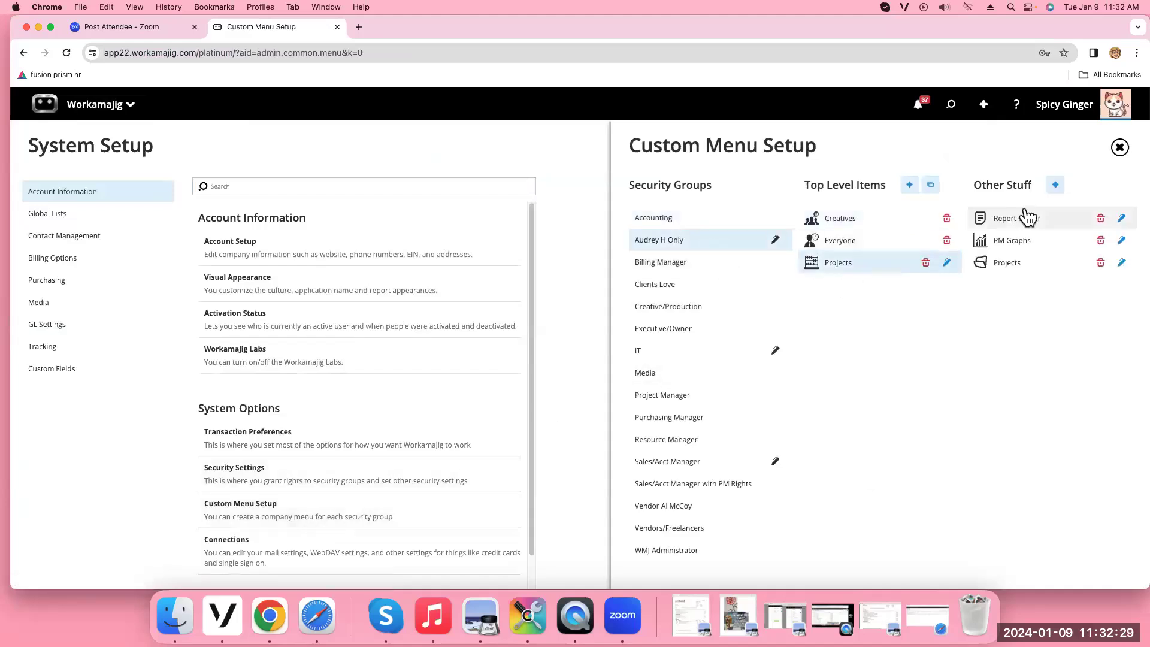
click(1054, 189)
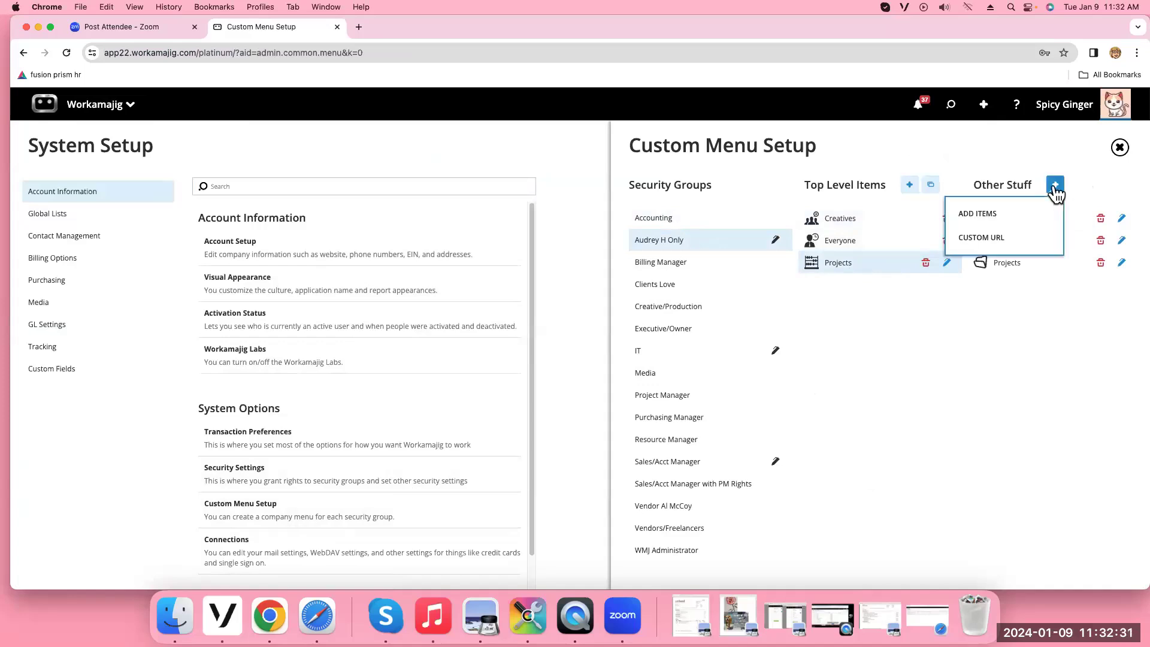
Save a 'Report' custom-URL item with the pasted report link, #CABDBF background and person-with-lightbulb icon
click(986, 238)
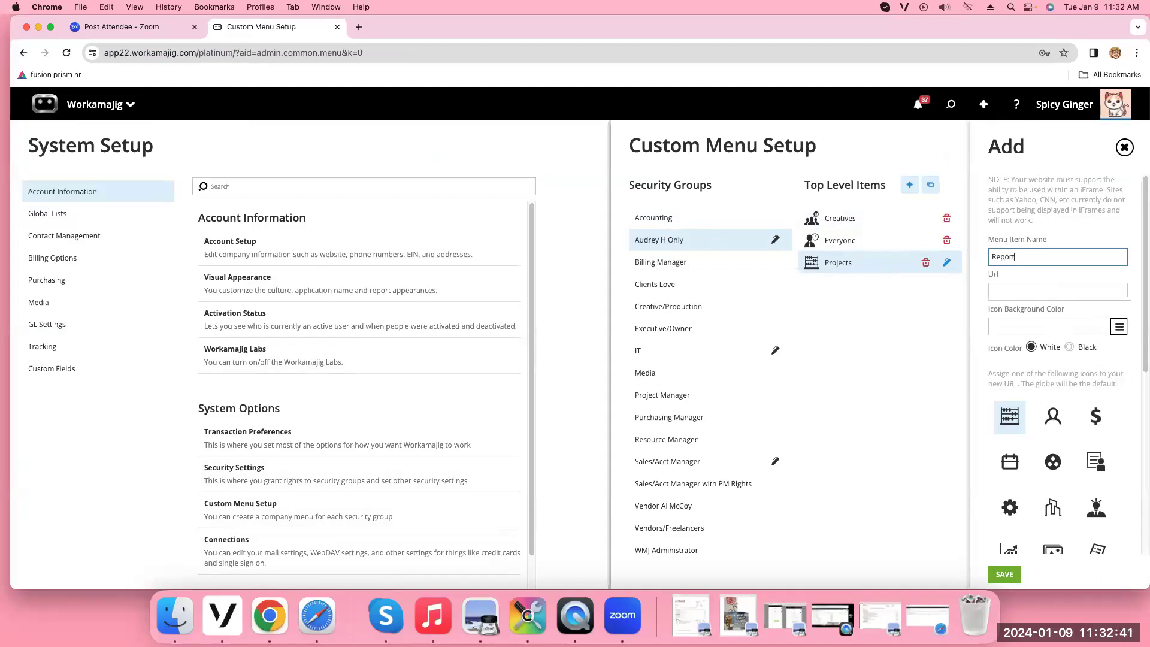
click(1001, 293)
right_click(1005, 292)
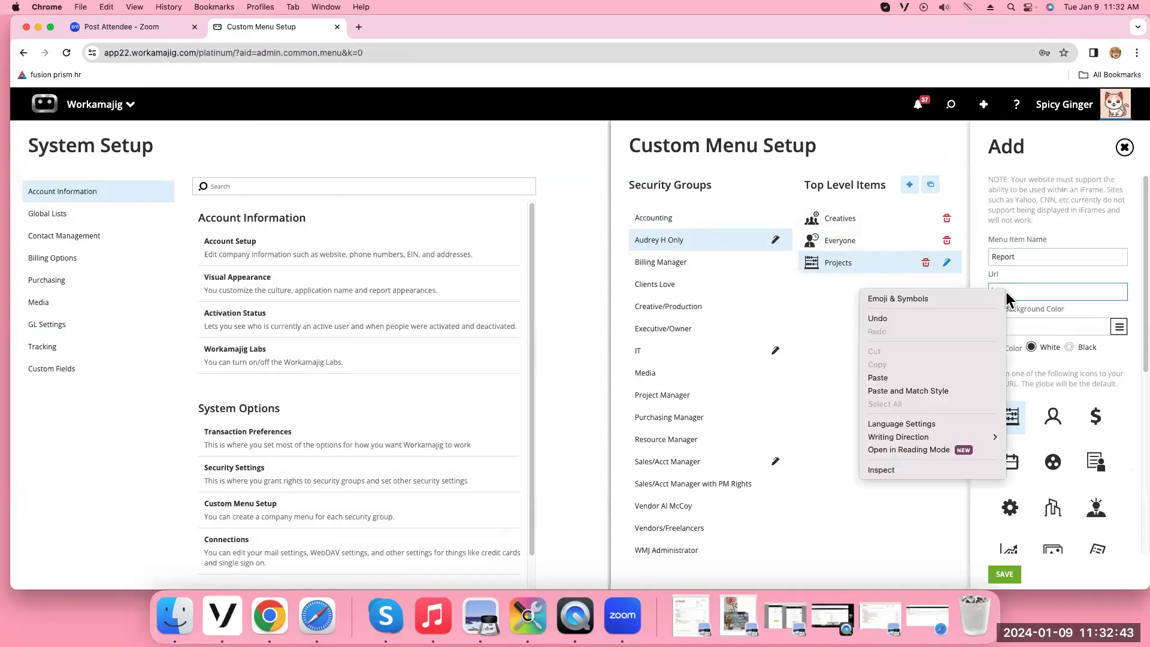
click(897, 378)
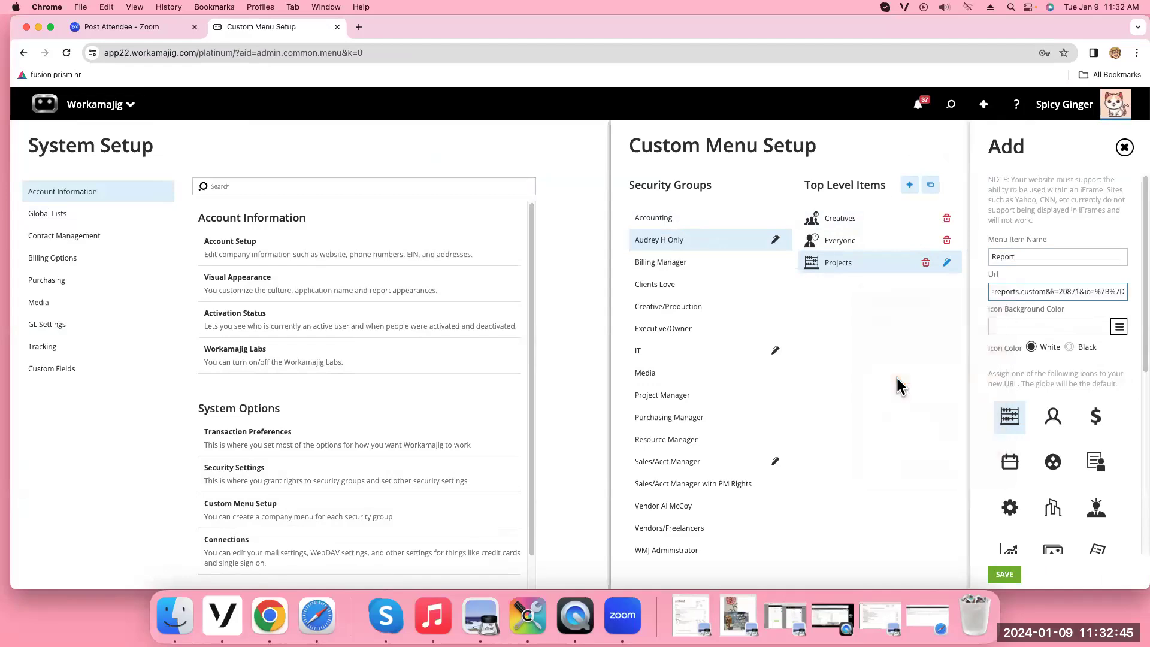
click(1119, 327)
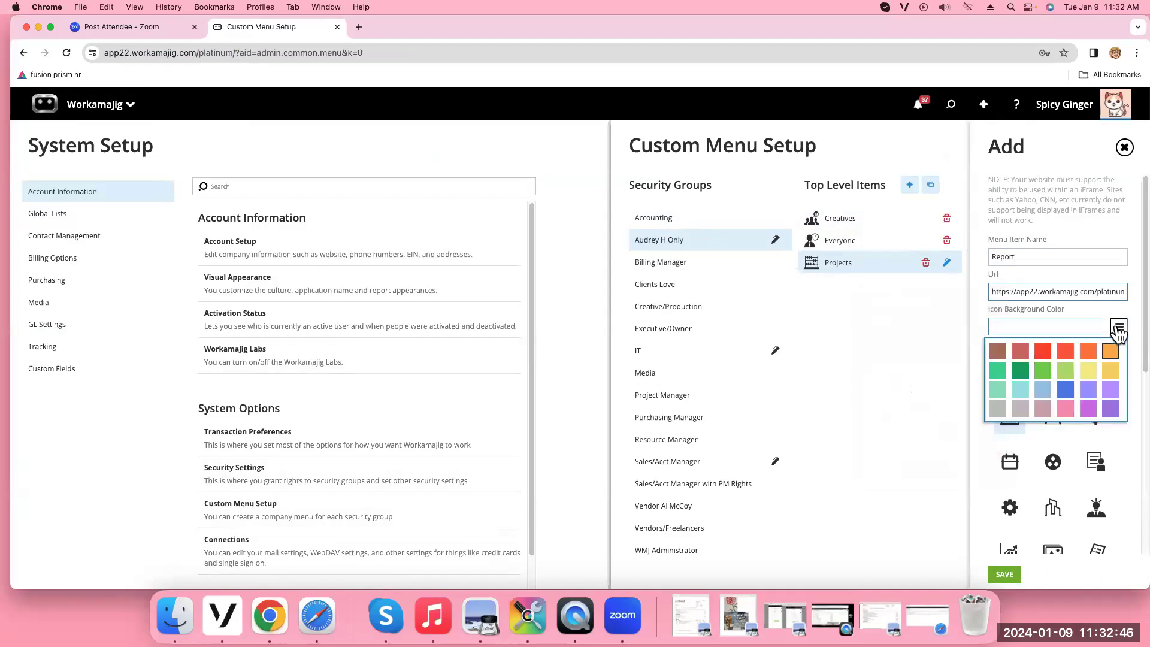
click(1018, 410)
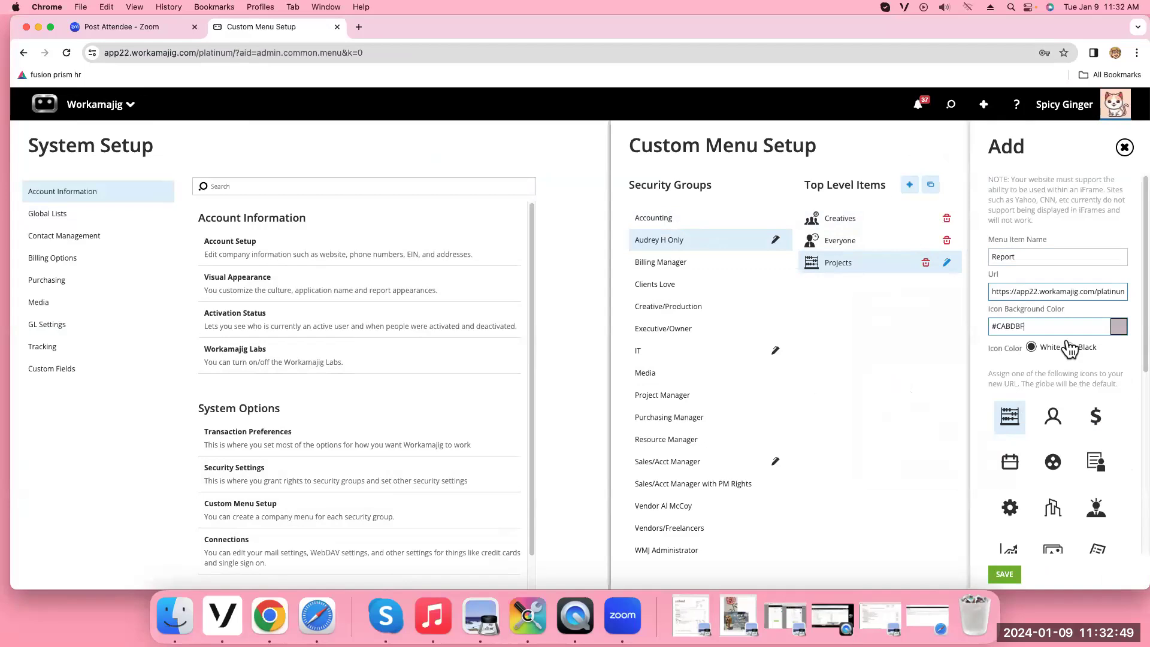
click(1093, 507)
click(1005, 574)
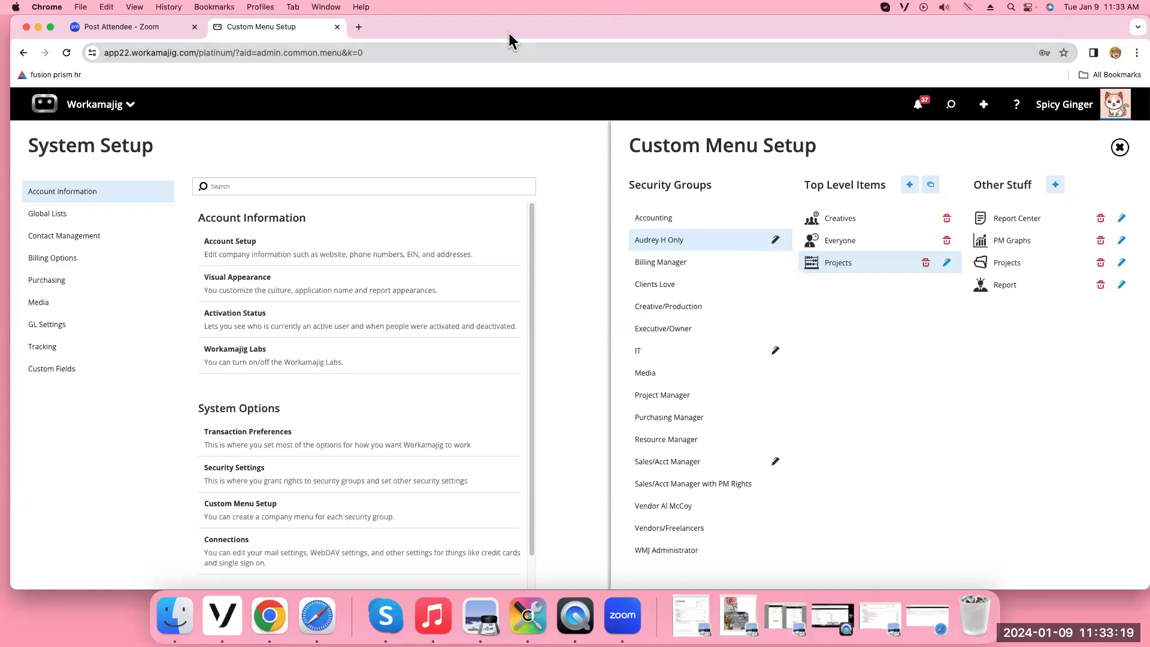
Load the photographer's Flickr profile page in a new tab and copy its address
click(359, 27)
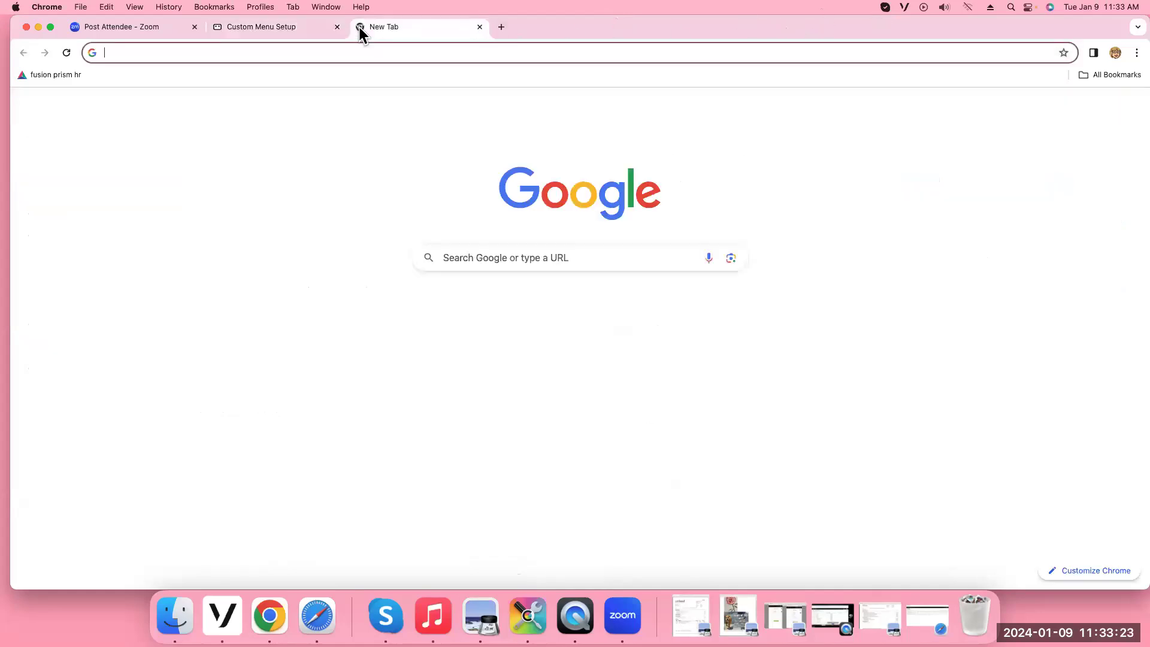
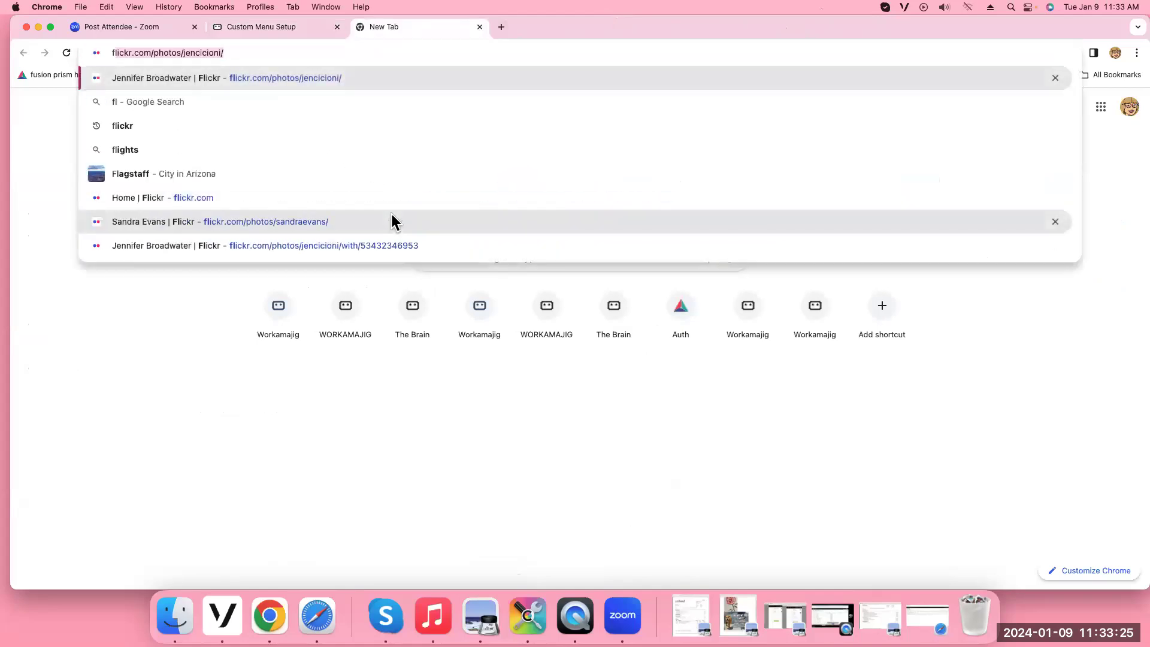
key(Return)
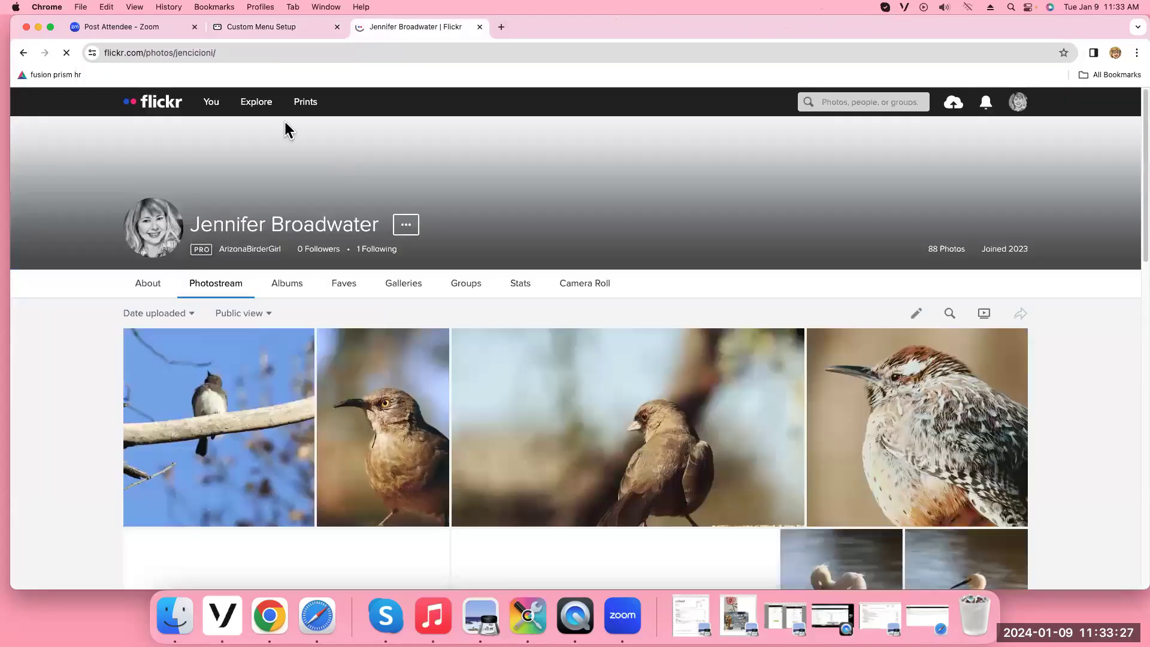
click(246, 54)
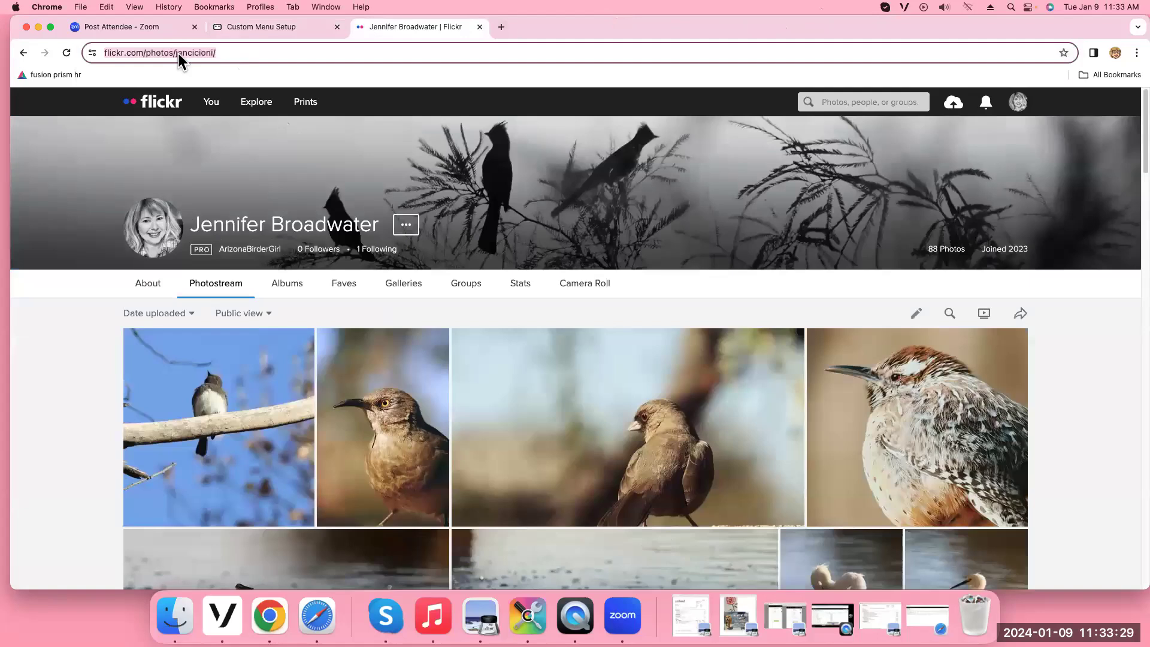
right_click(178, 53)
click(225, 154)
click(258, 25)
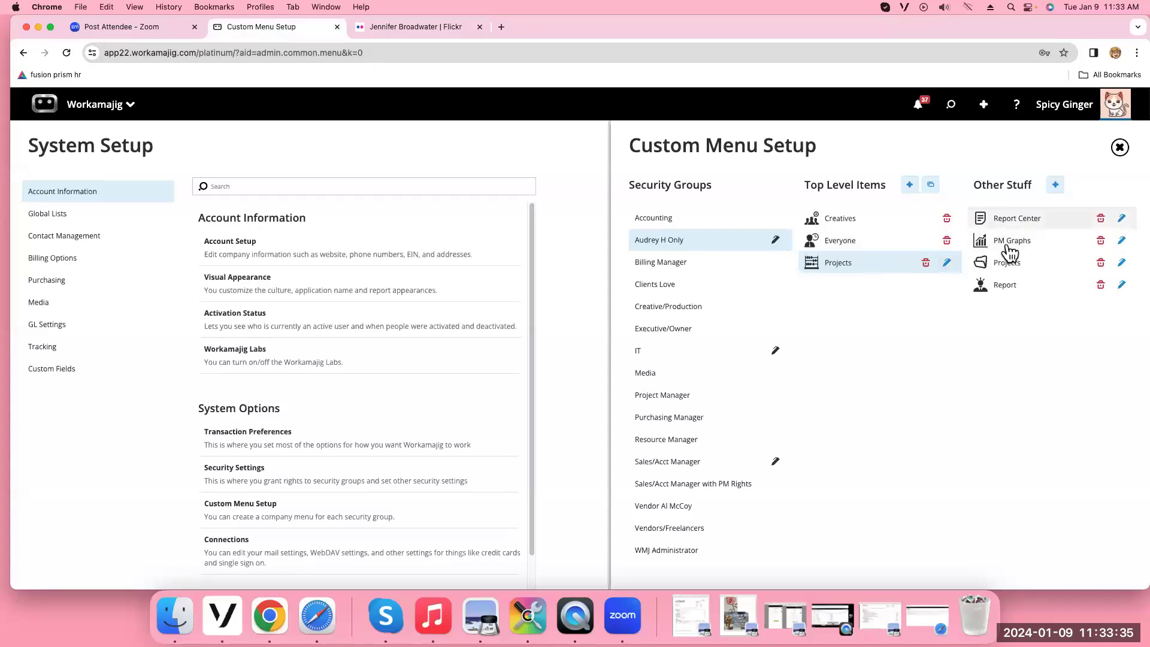
Save a 'Testing Photos' custom URL pointing to the copied Flickr address, with mint #92E1C0 background
click(1056, 185)
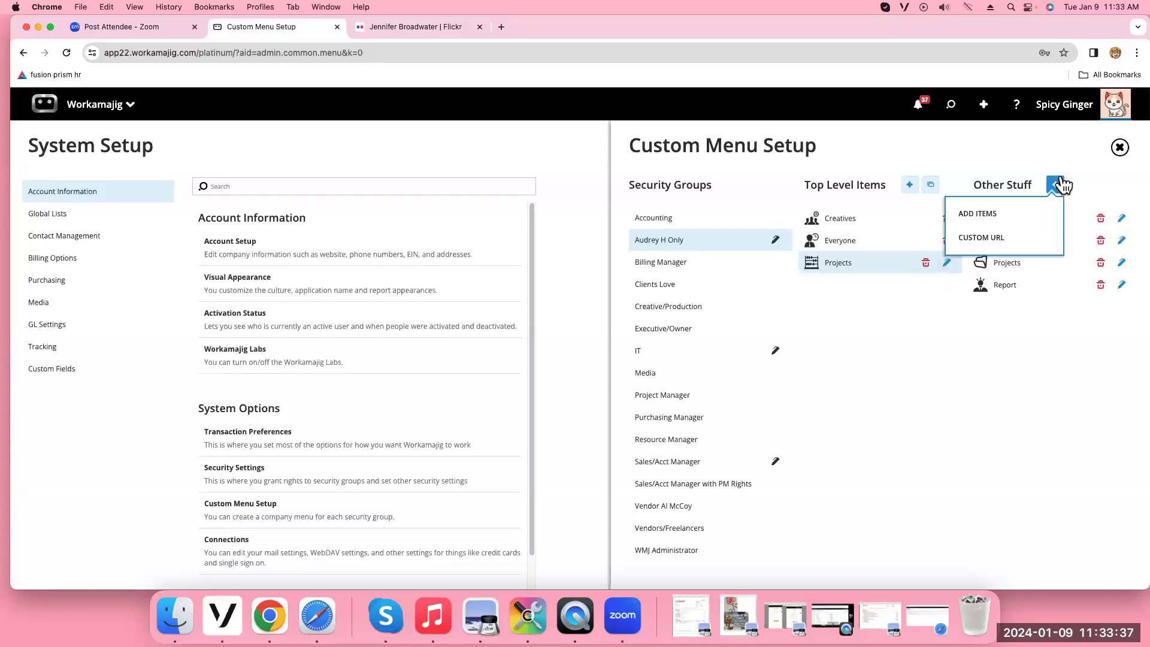
click(1005, 238)
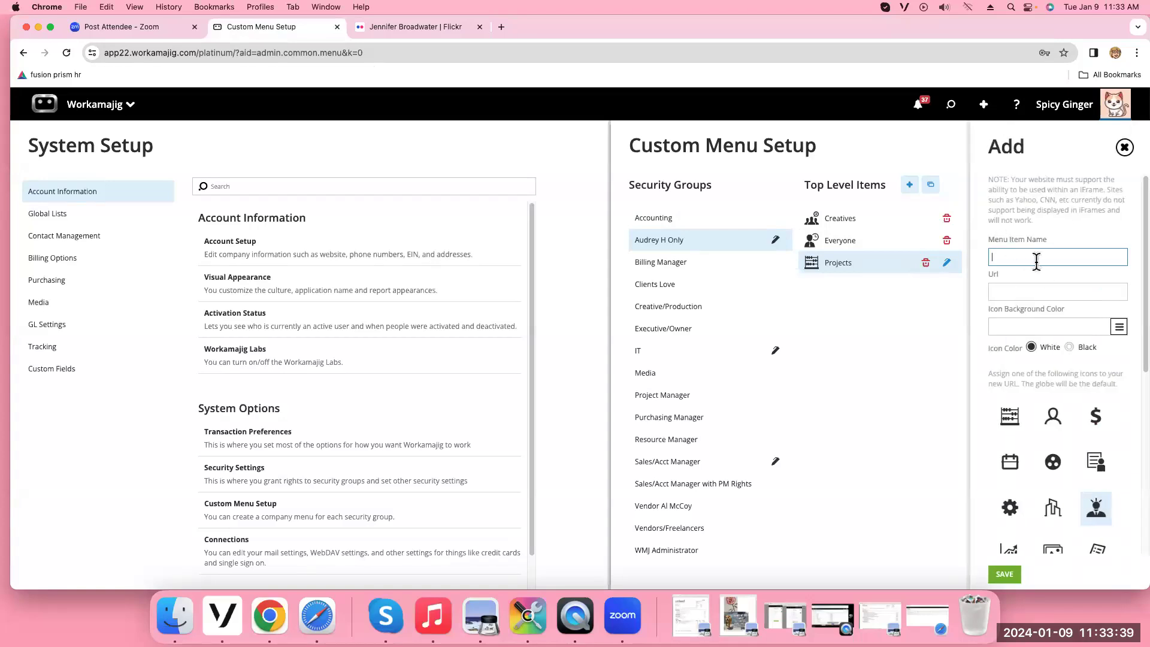
text(Testing Photos)
click(996, 292)
right_click(999, 293)
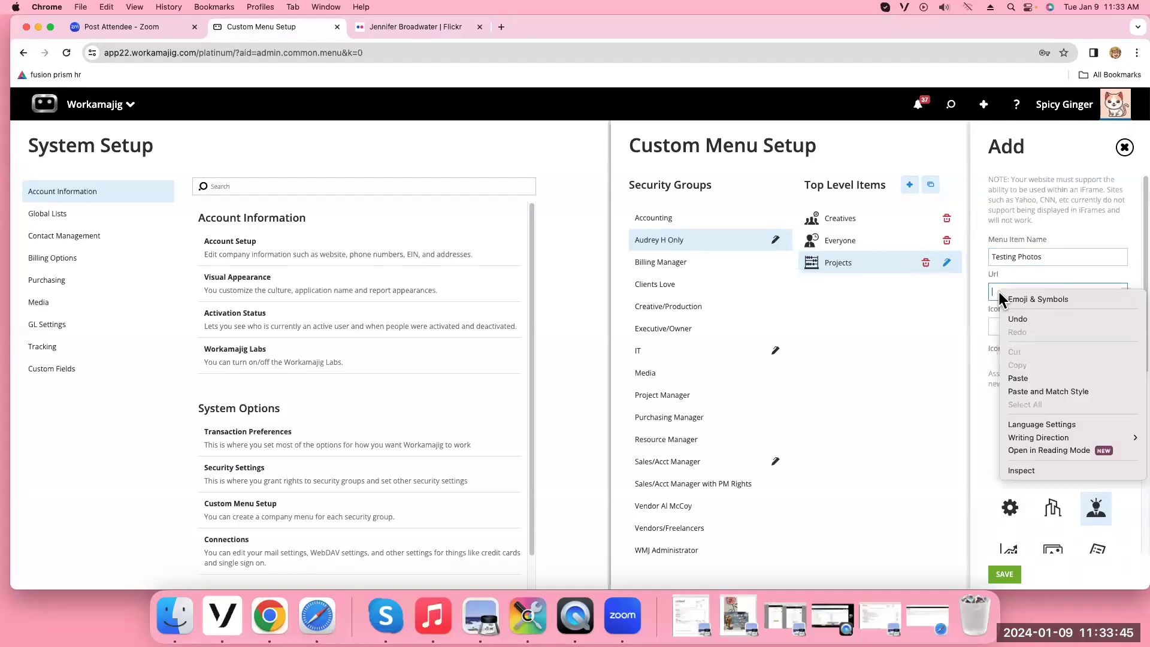
click(1047, 380)
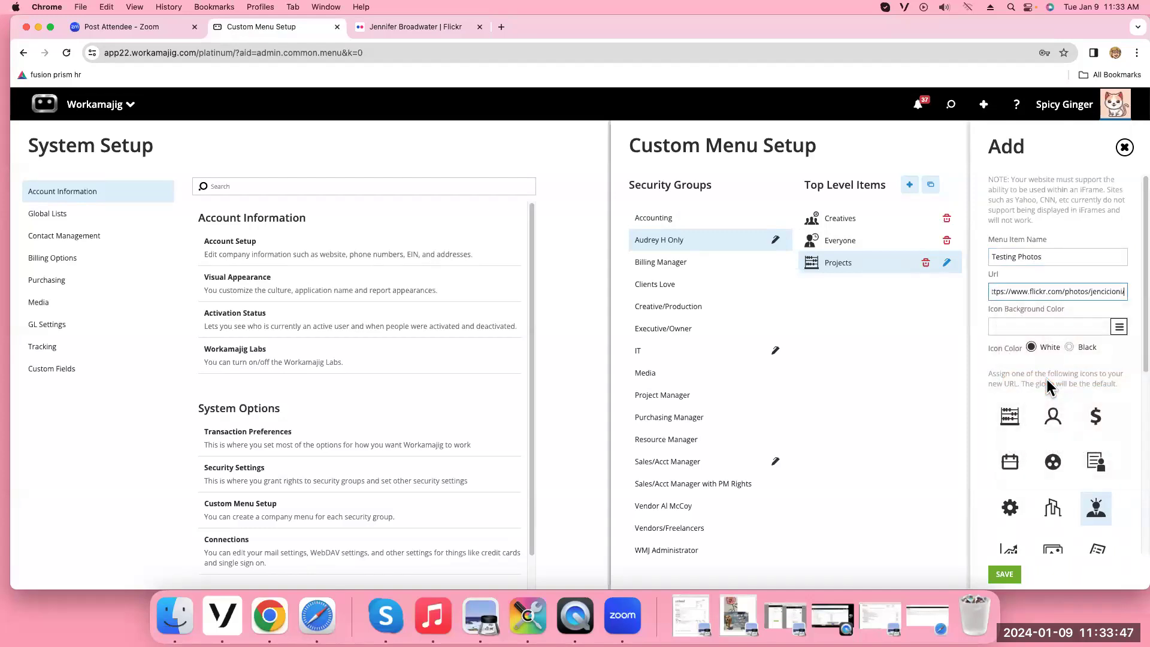
click(1119, 327)
click(1012, 418)
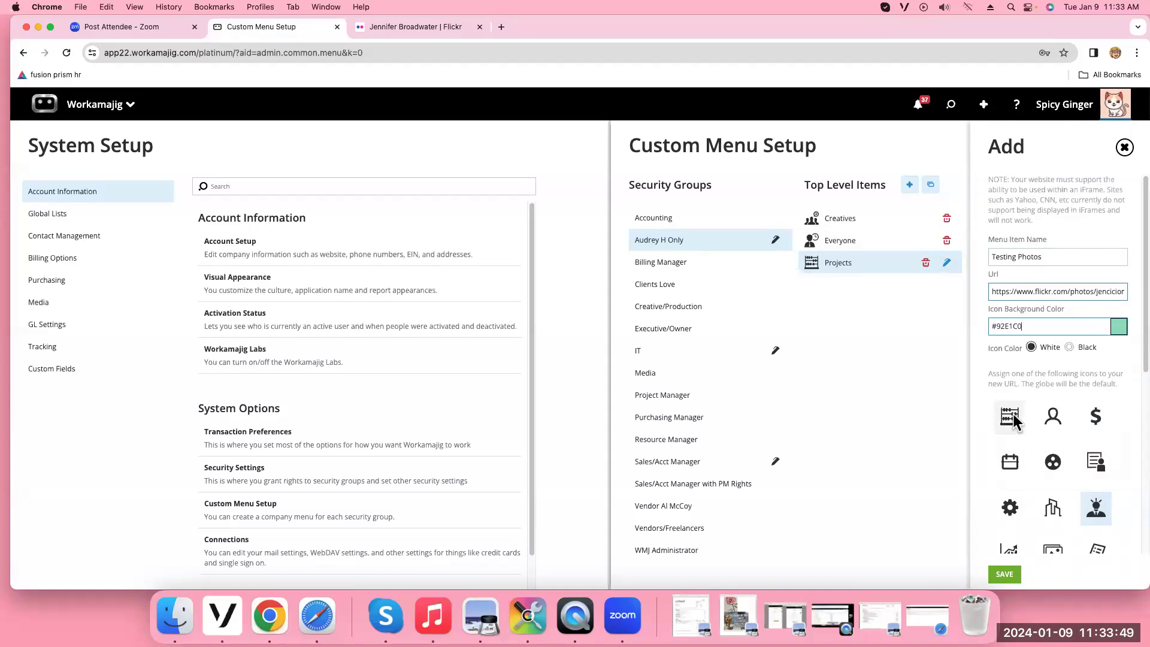
click(1005, 574)
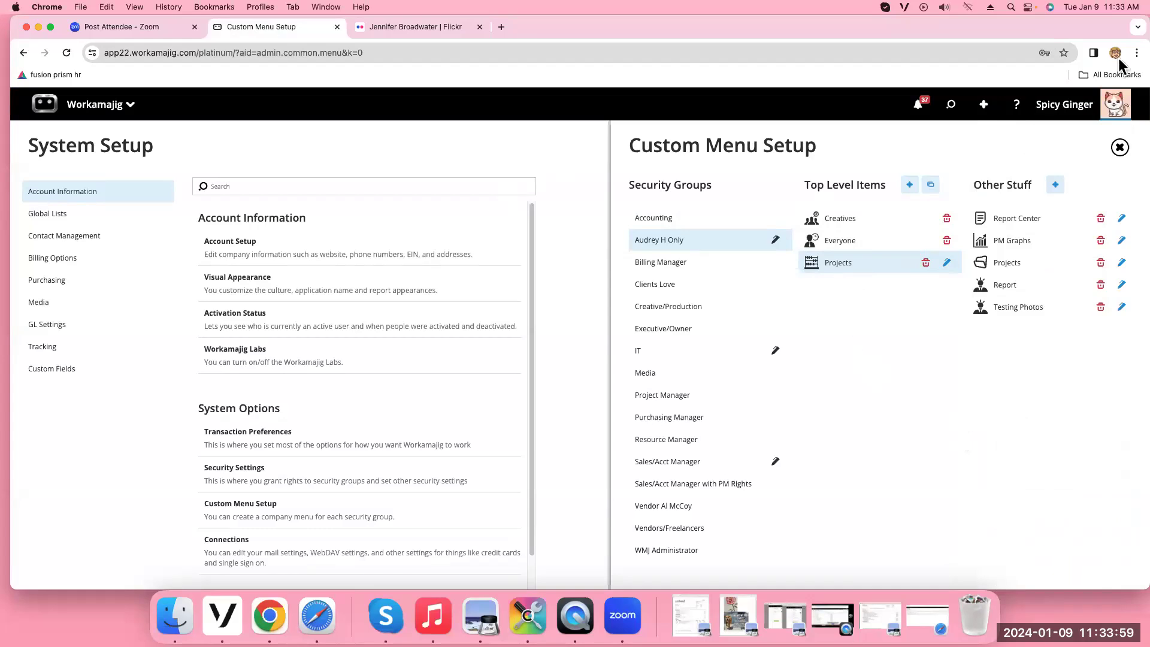
click(1059, 107)
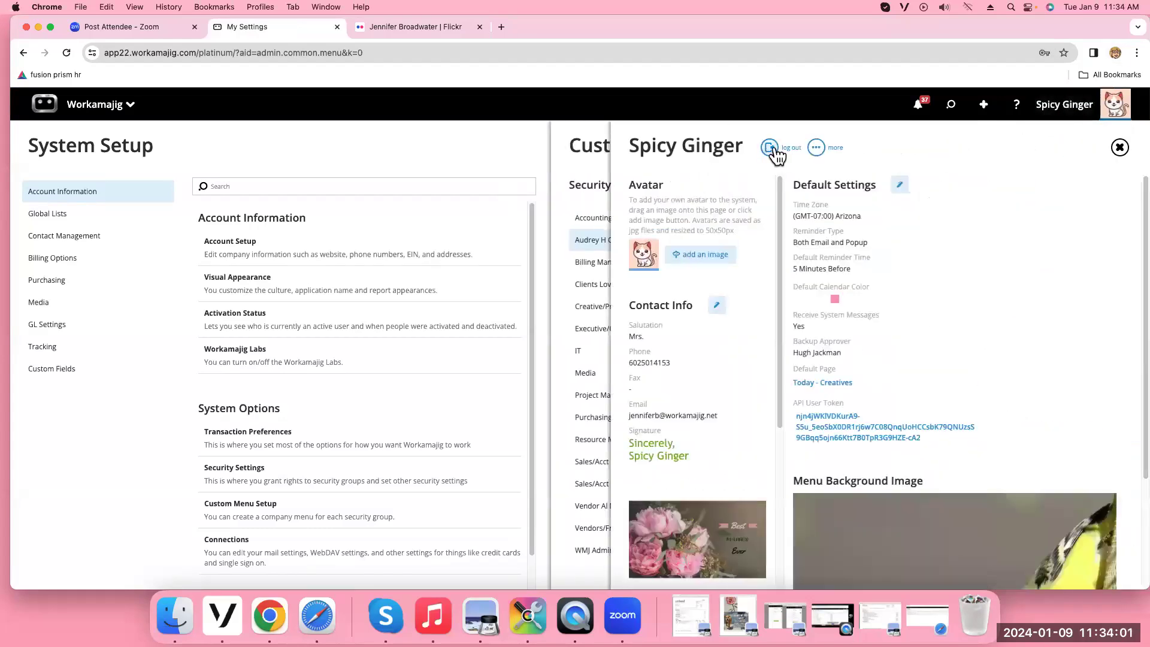
Log out of the admin account and sign in with the test user's e-mail and password
click(773, 153)
text(au)
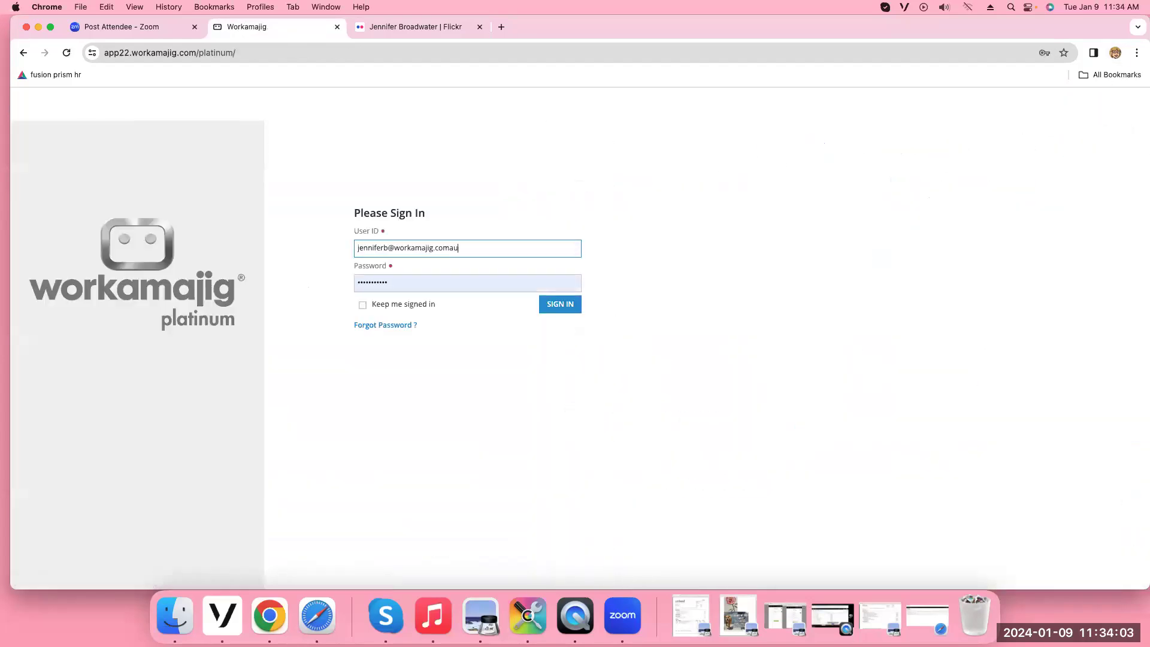
key(BackSpace)
key(BackSpace)
key(BackSpace)
key(BackSpace)
key(BackSpace)
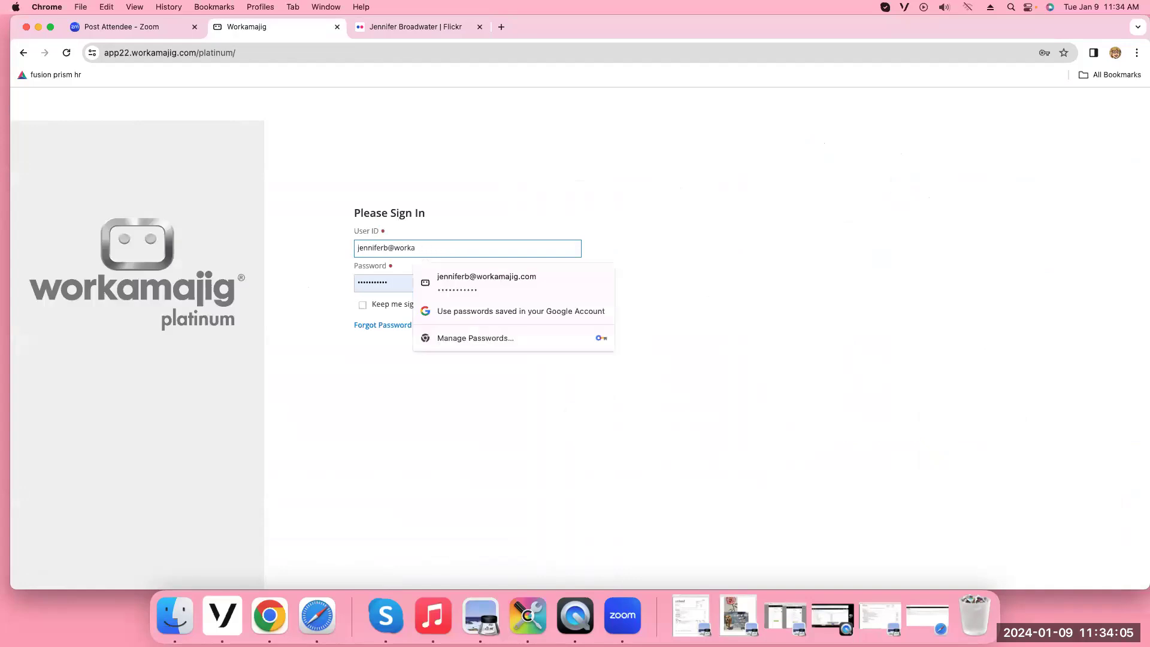
key(BackSpace)
key(BackSpace)
key(BackSpace)
key(BackSpace)
key(BackSpace)
key(BackSpace)
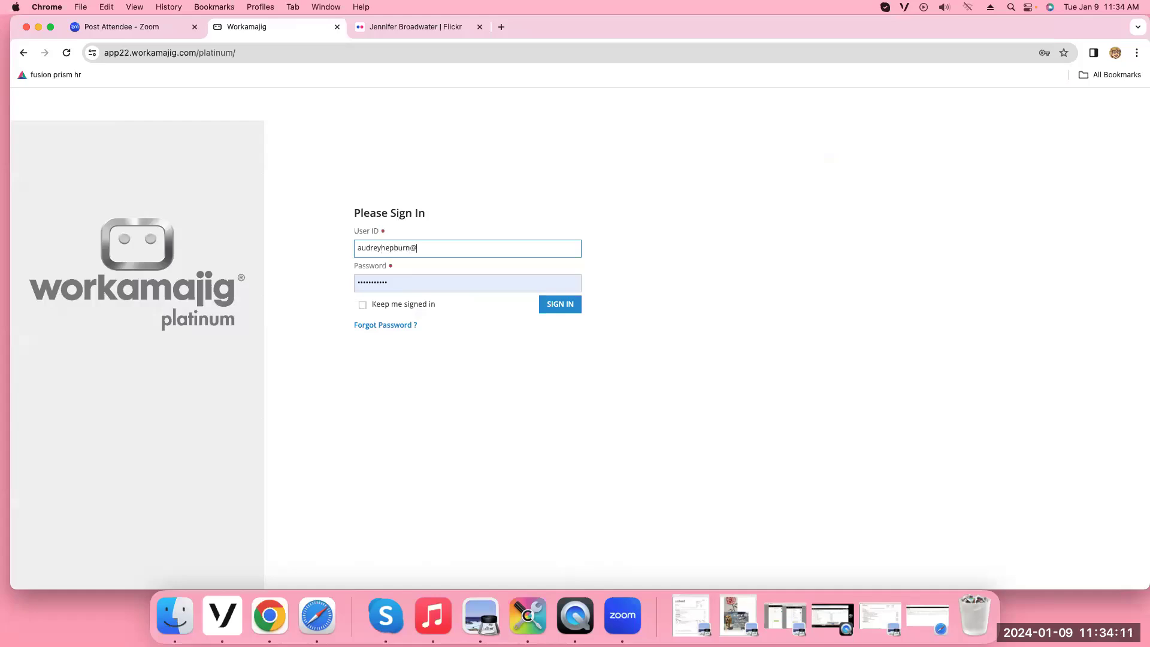
key(Tab)
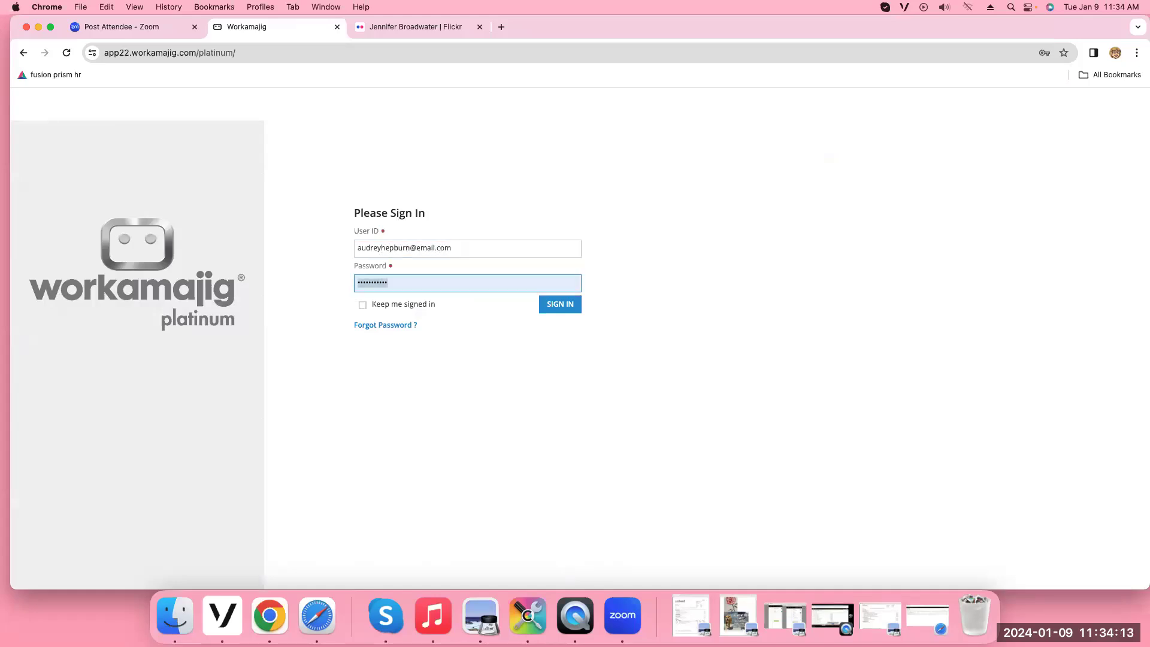
text(••••)
key(Return)
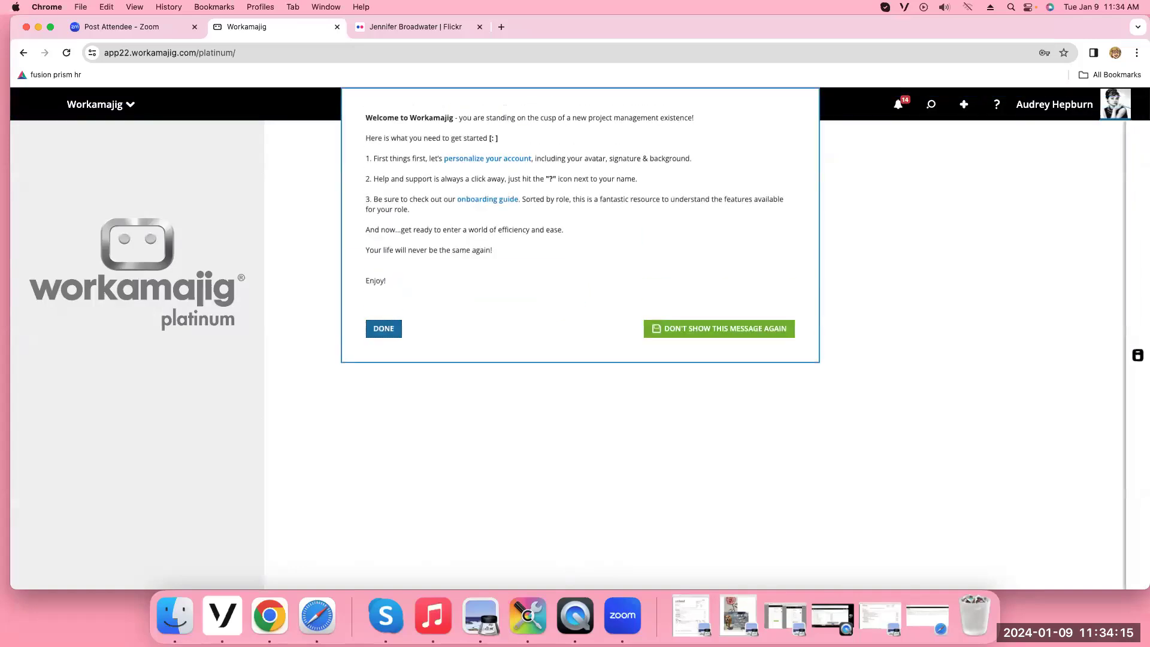
click(386, 330)
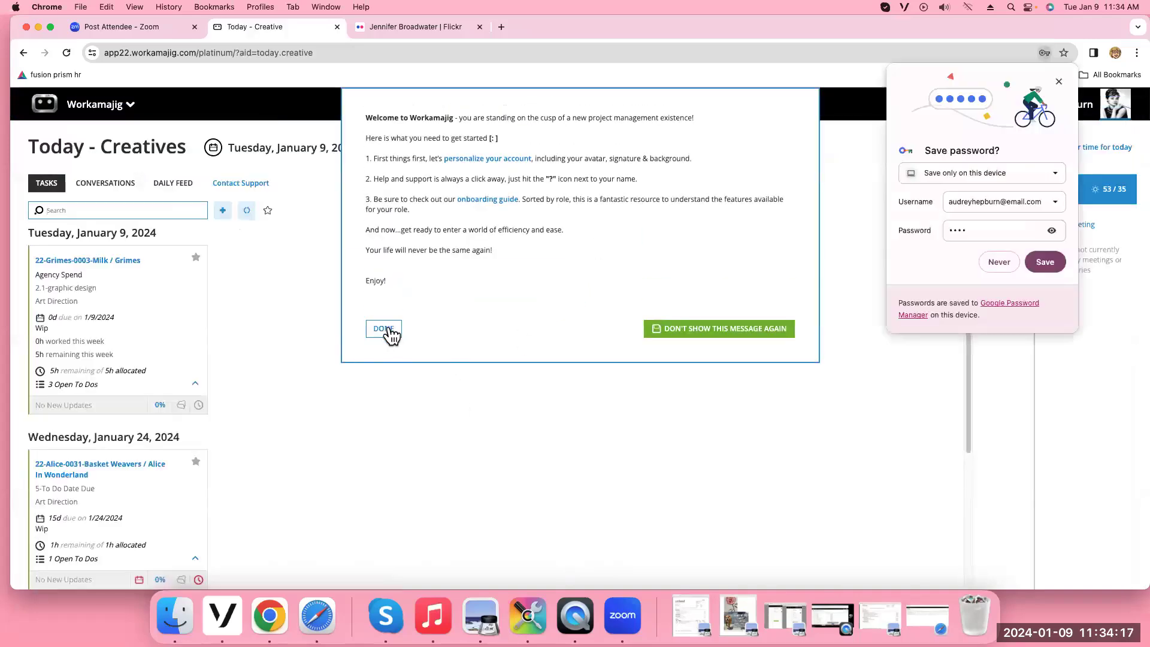
click(87, 106)
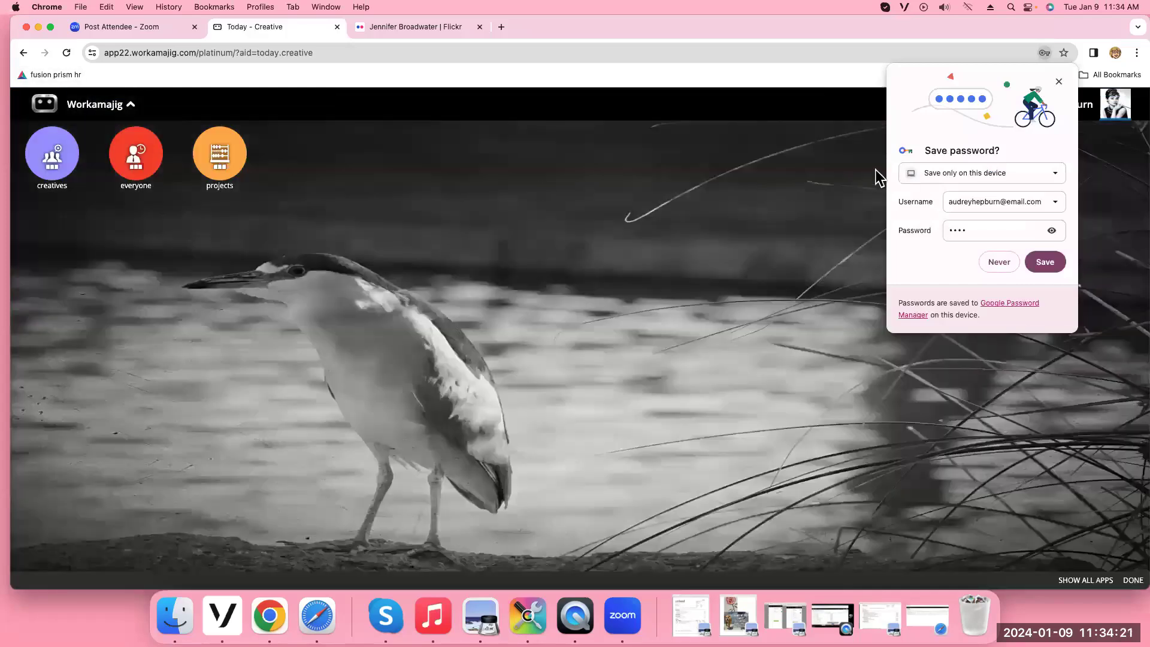
Check the creatives, everyone and projects groups' apps and open the Report item
click(1060, 83)
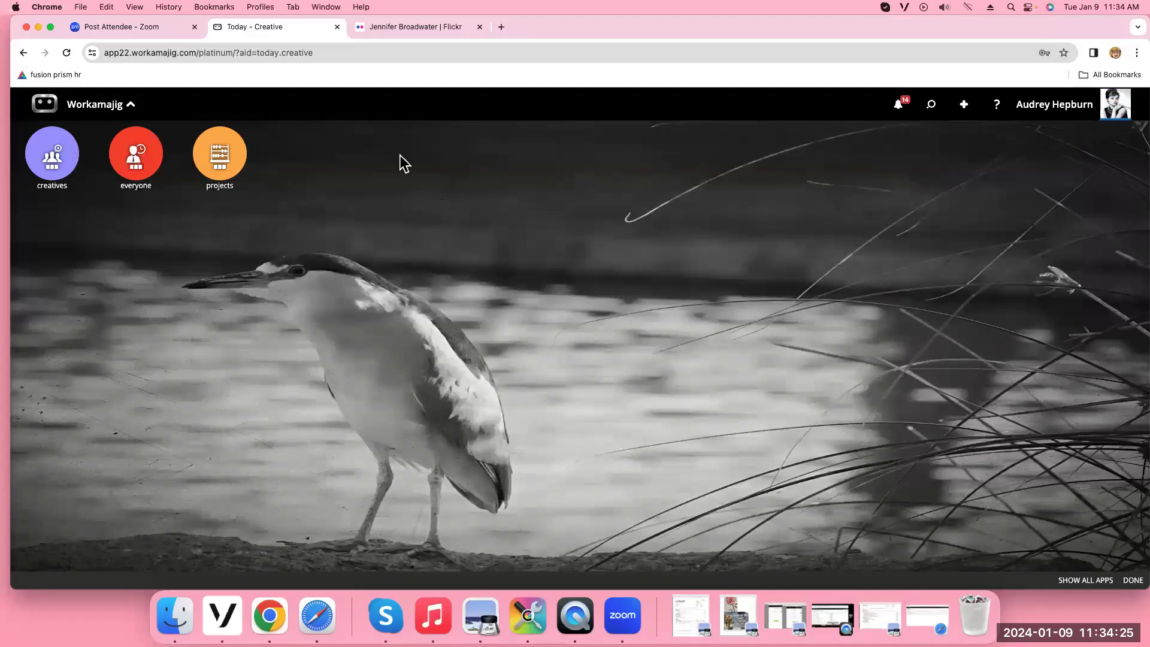
click(52, 171)
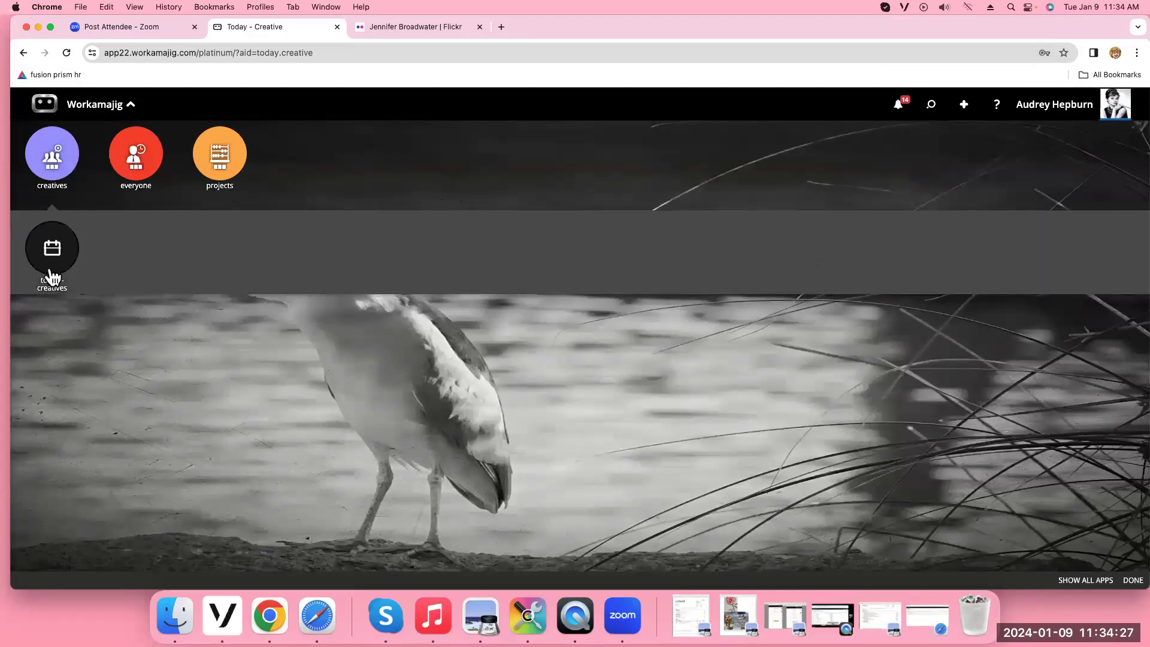
click(121, 173)
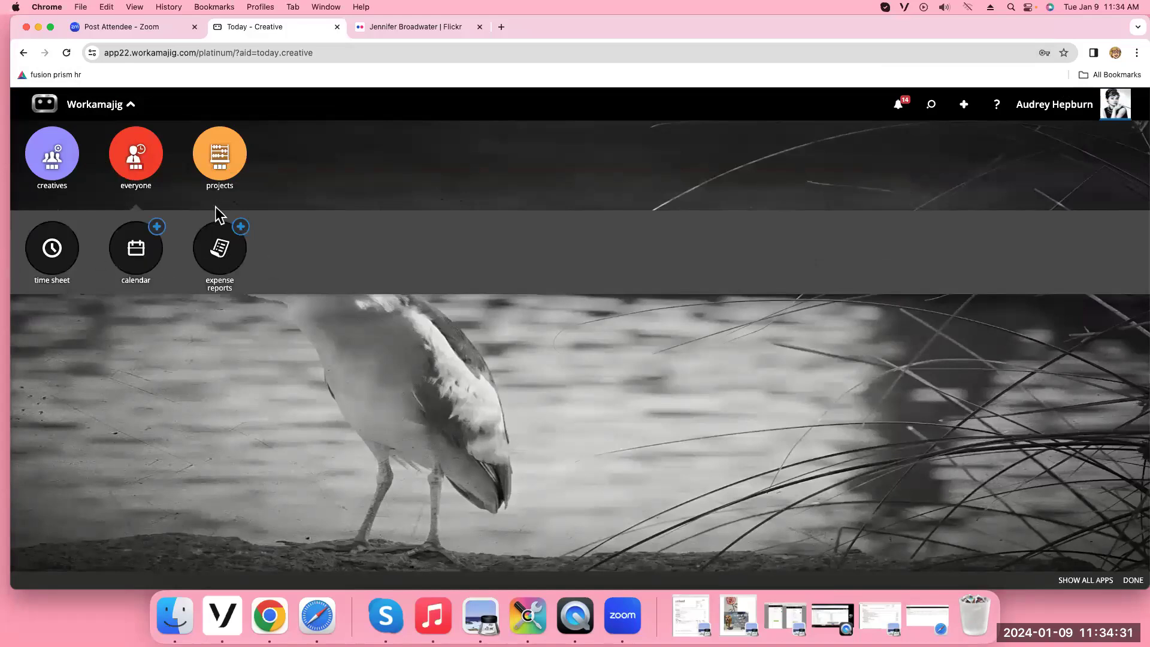
click(233, 170)
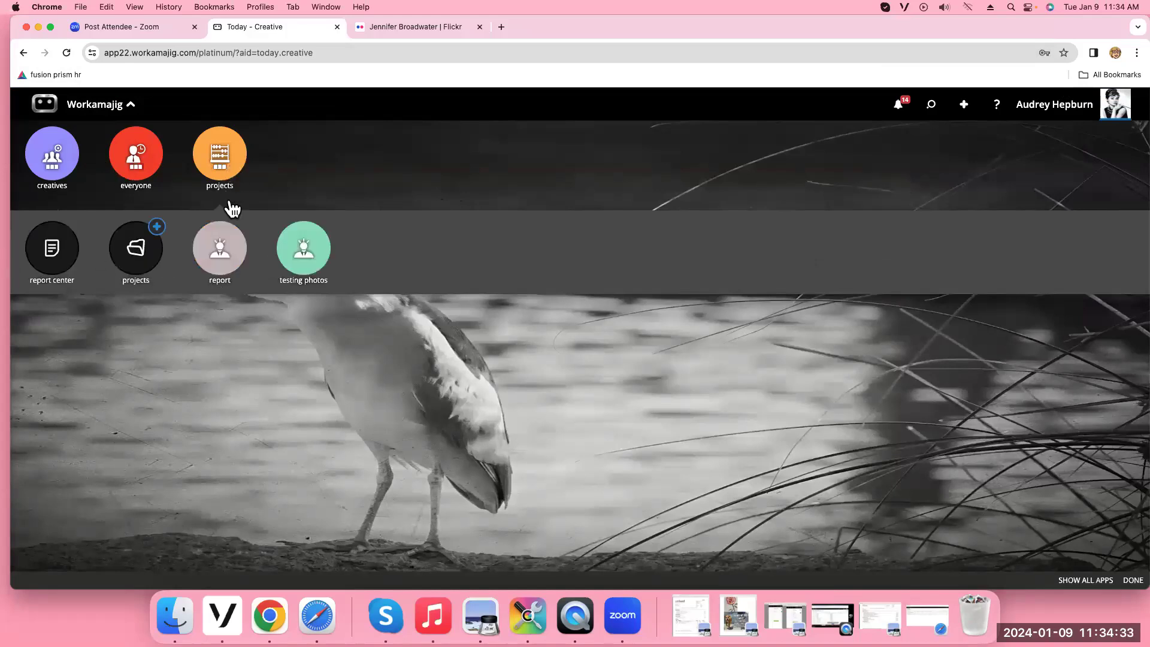
click(216, 251)
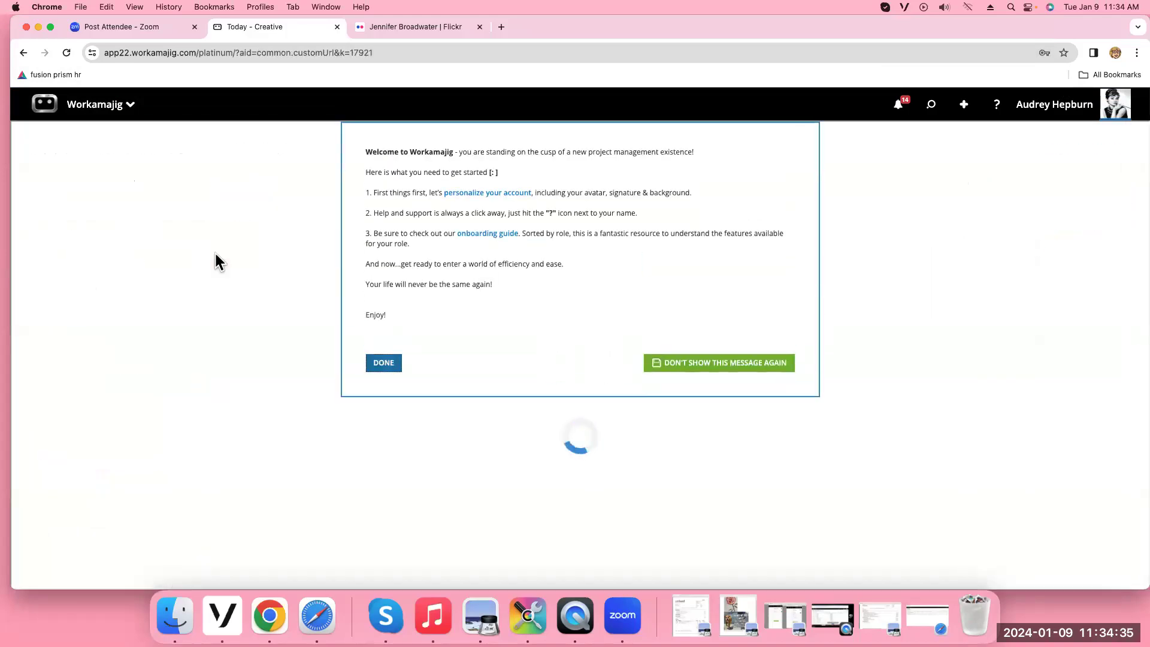
click(382, 363)
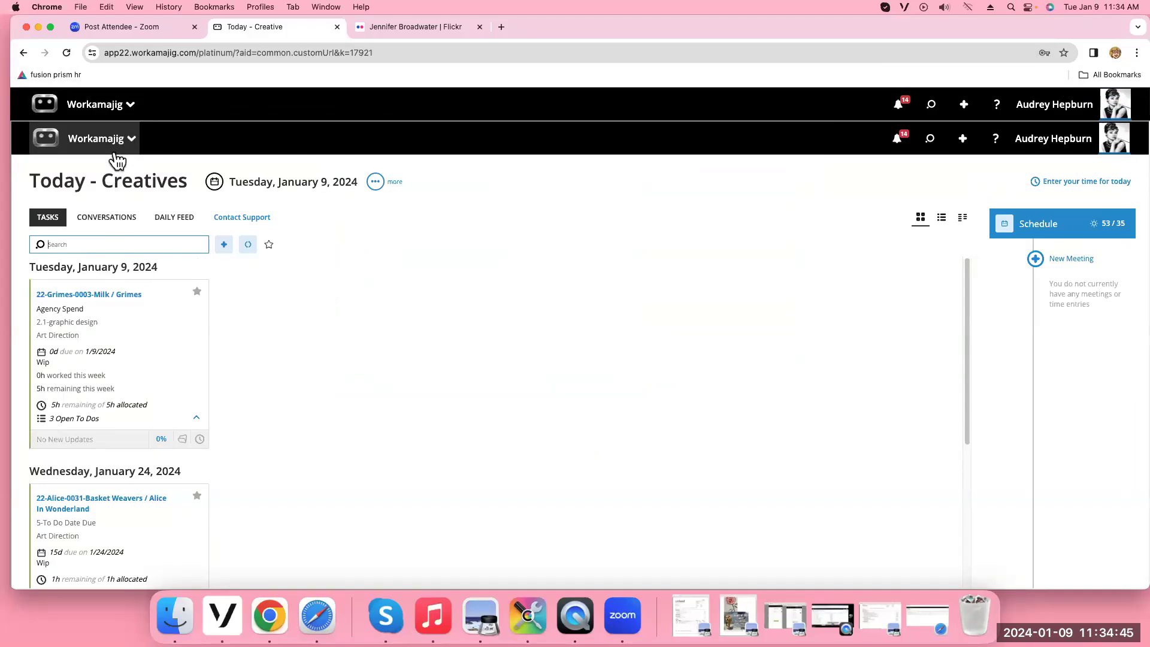
click(118, 117)
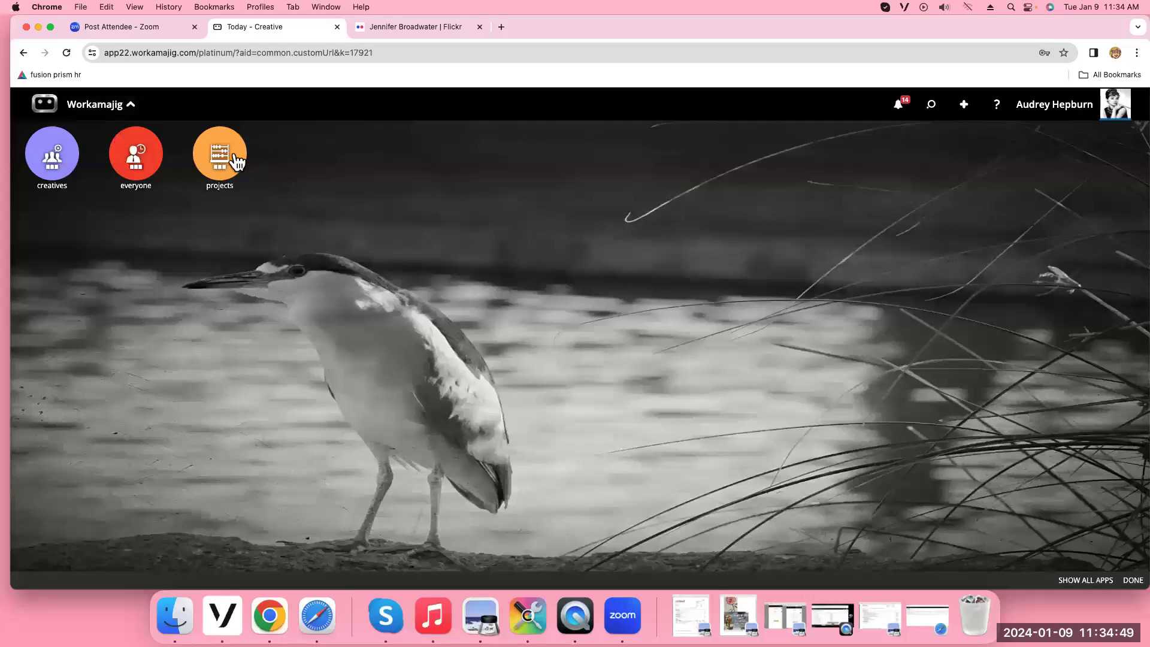
click(242, 156)
click(313, 252)
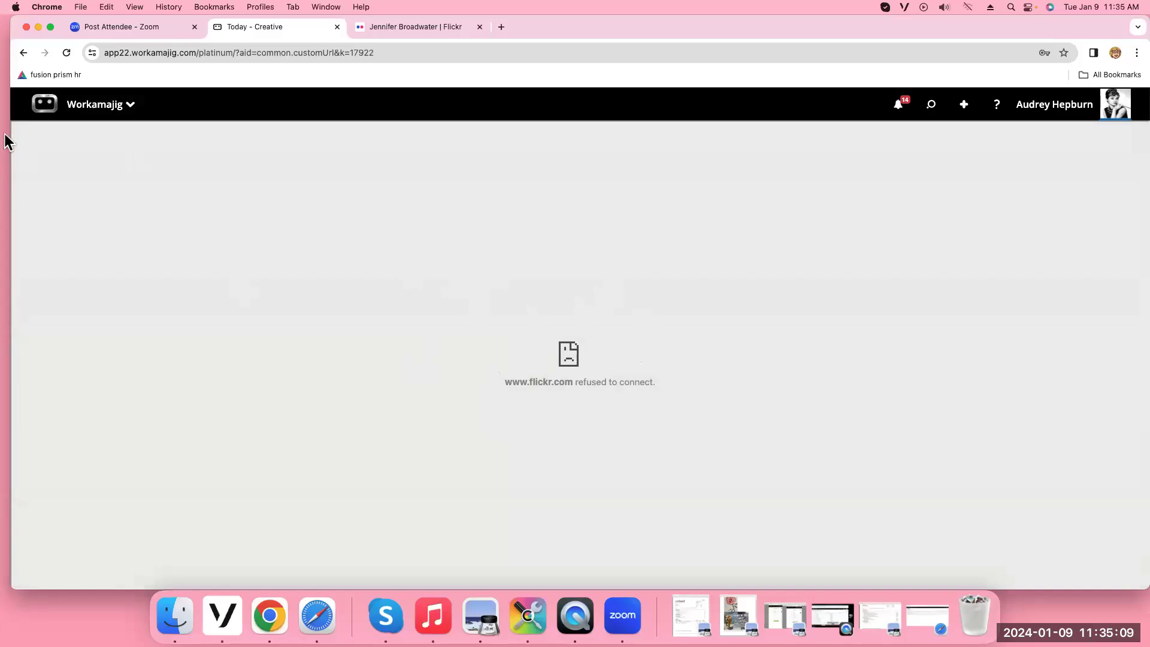
Open the app launcher listing Report Center, Projects, Report and Testing Photos under projects
click(96, 107)
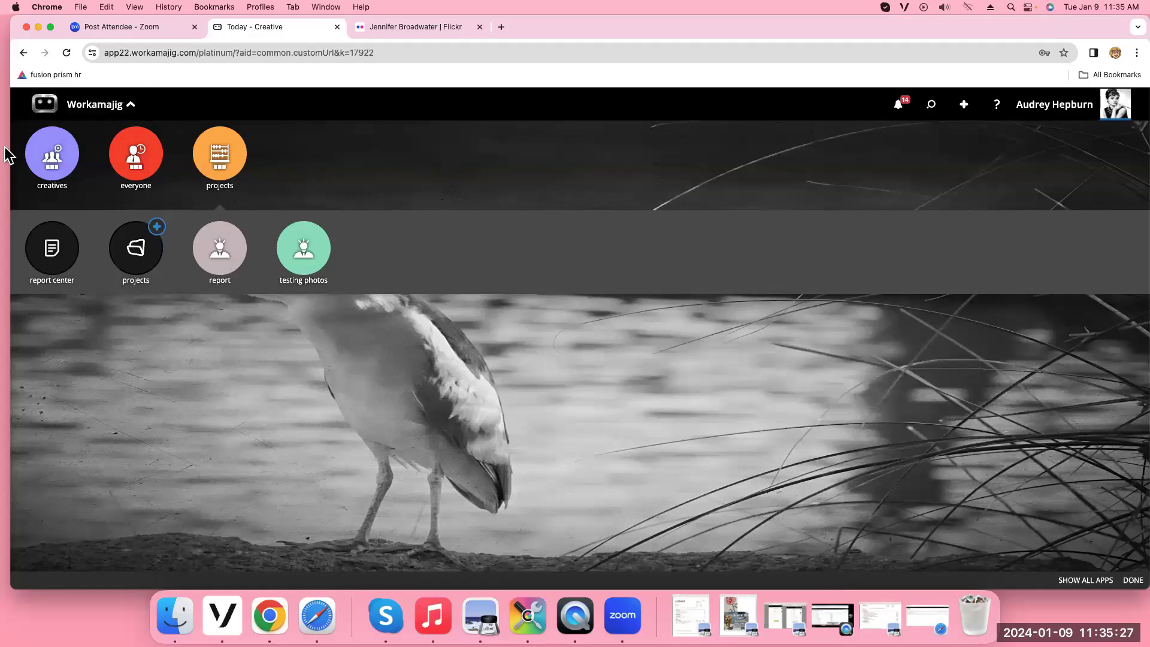
Check the creatives and everyone groups, then switch the launcher to Show All Apps
click(55, 164)
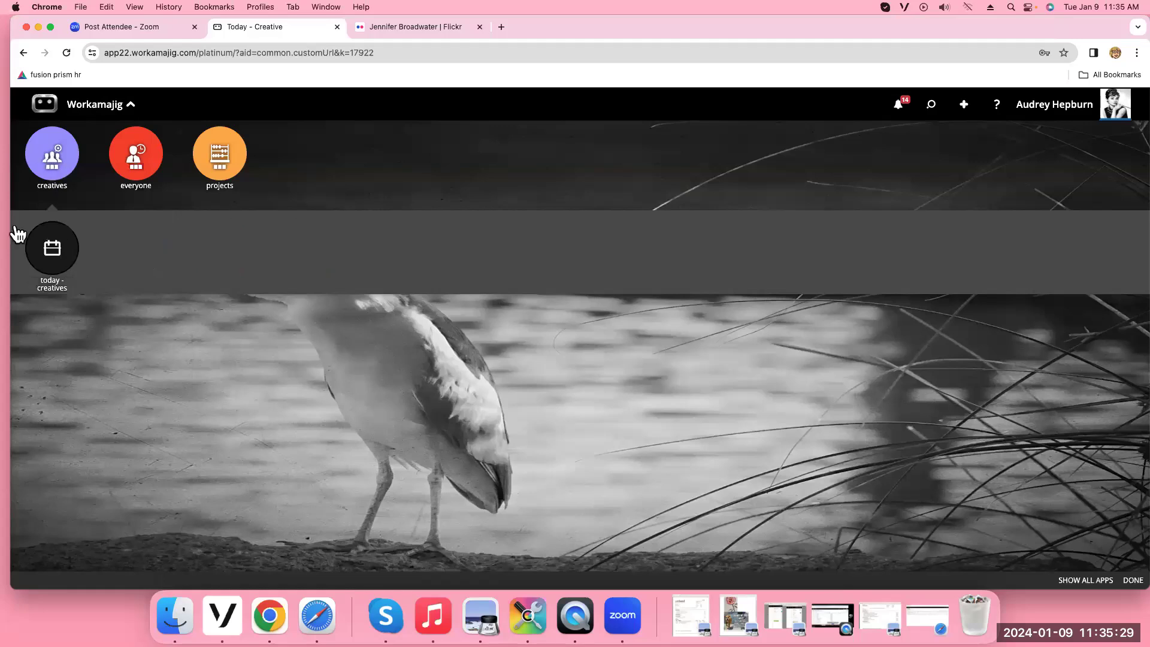
click(137, 172)
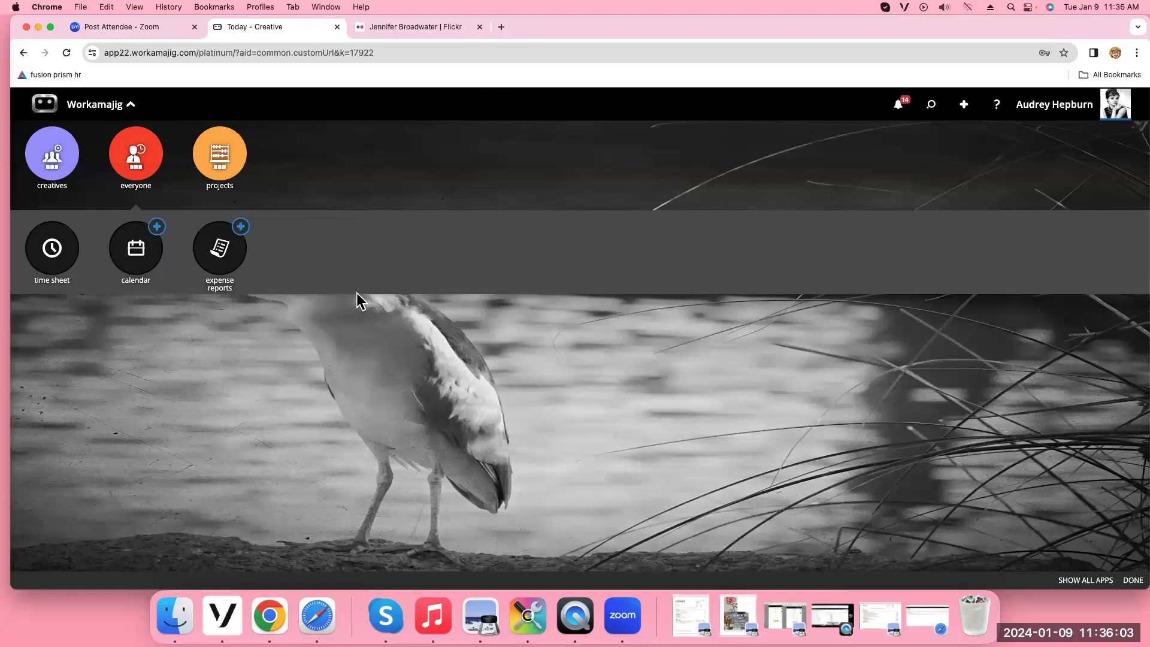
click(1085, 581)
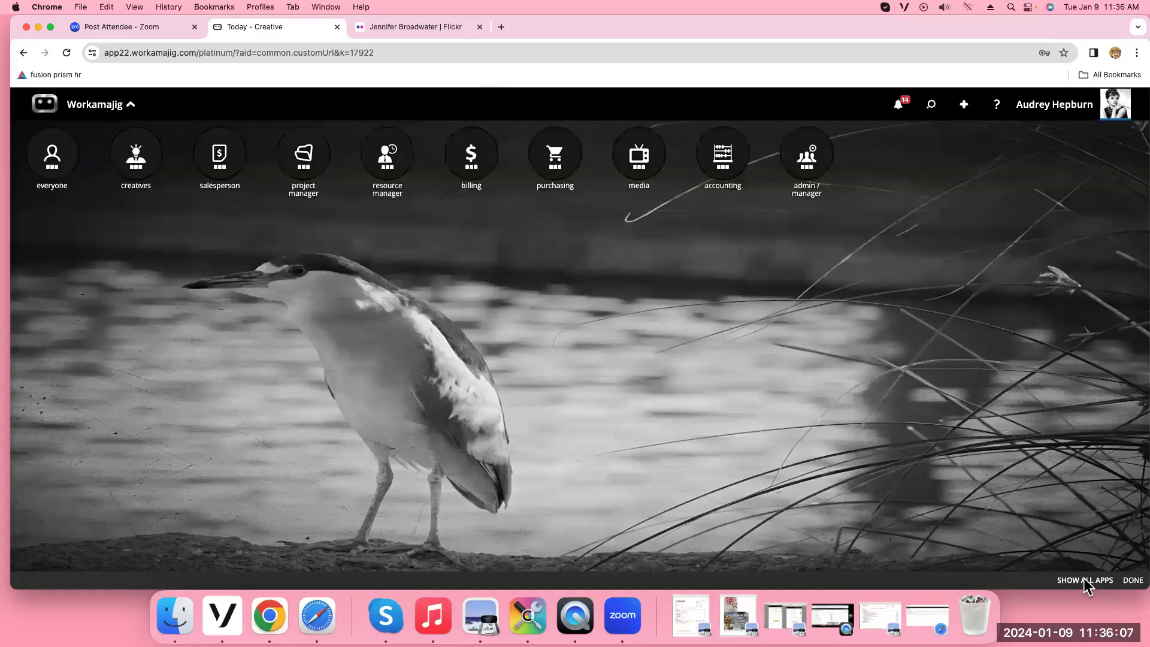
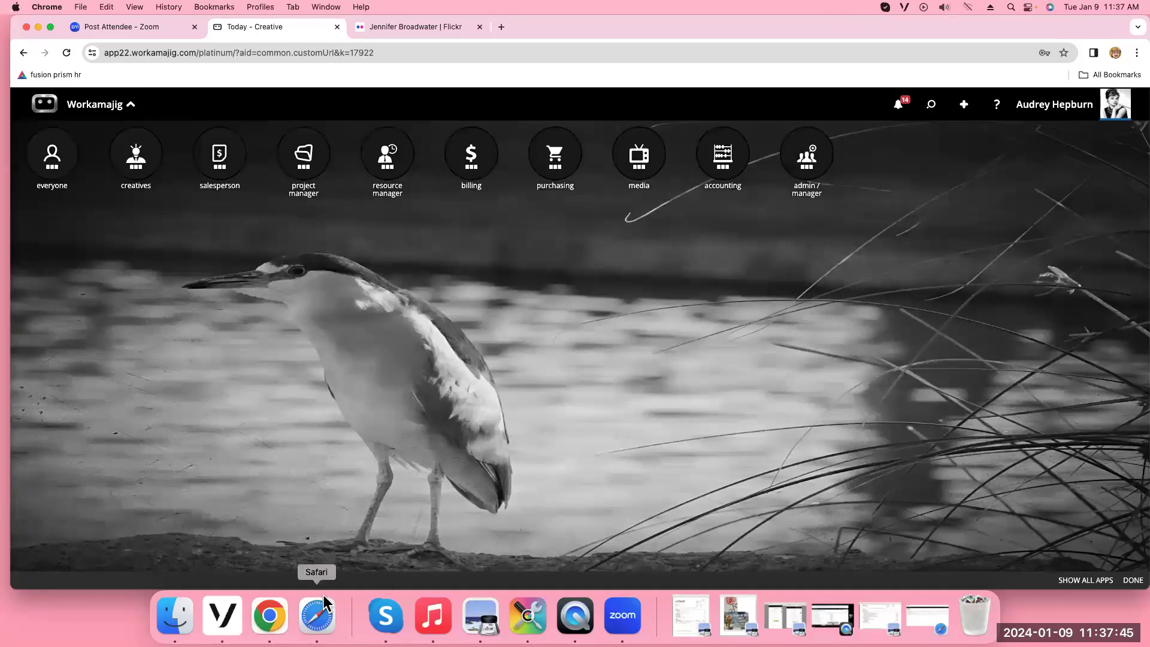
Log out of the current Workamajig account from the user profile panel in Safari
click(318, 617)
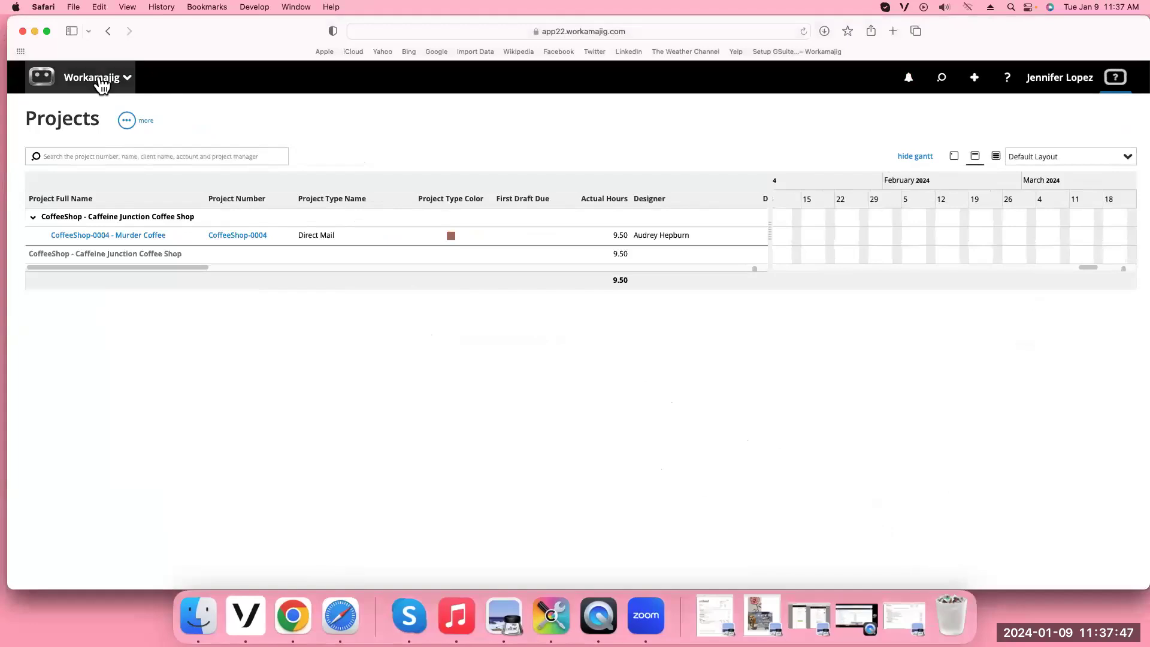
click(98, 79)
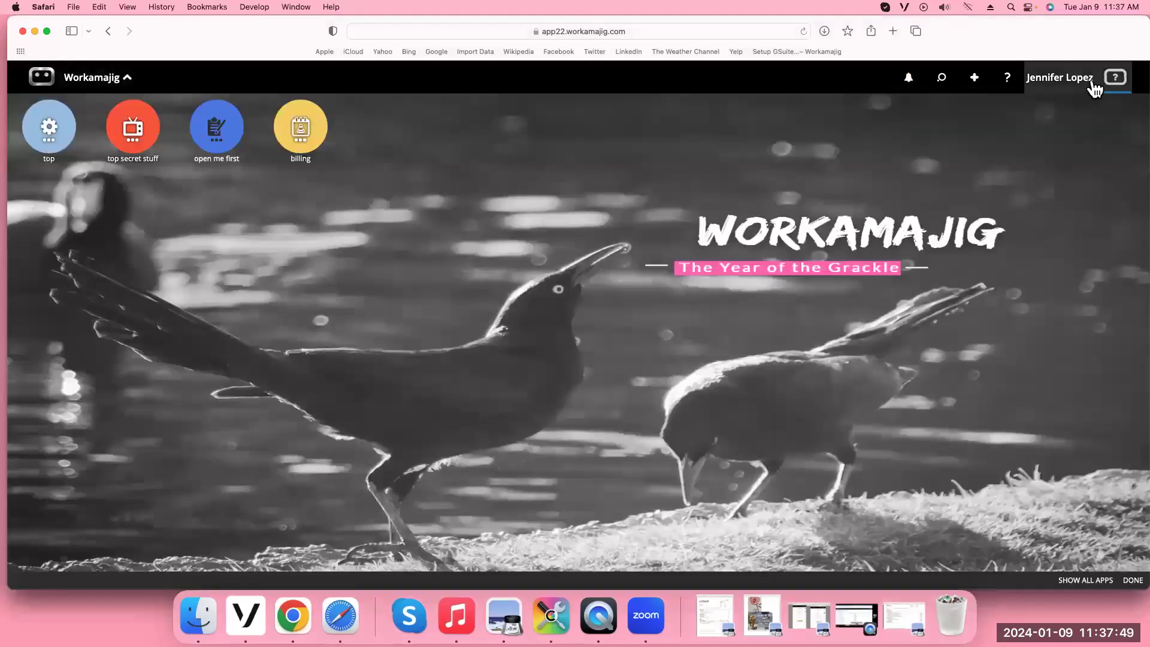
click(1035, 80)
click(788, 121)
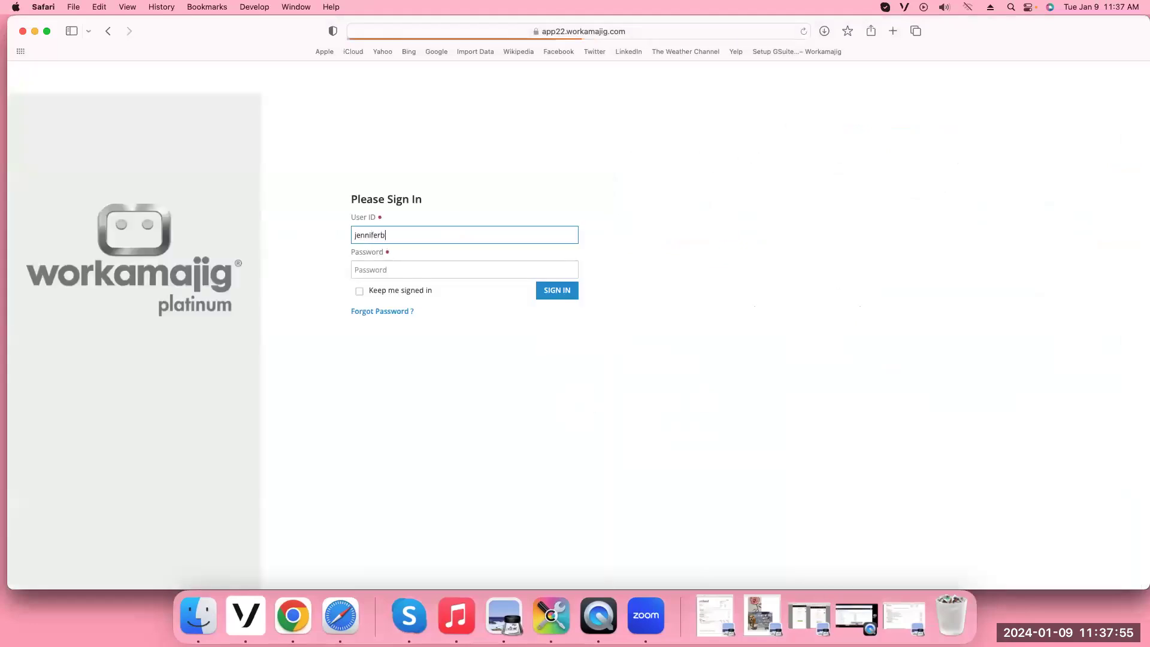
Sign in with the other user's ID and password to reach Today - Creatives
key(Tab)
text(*********)
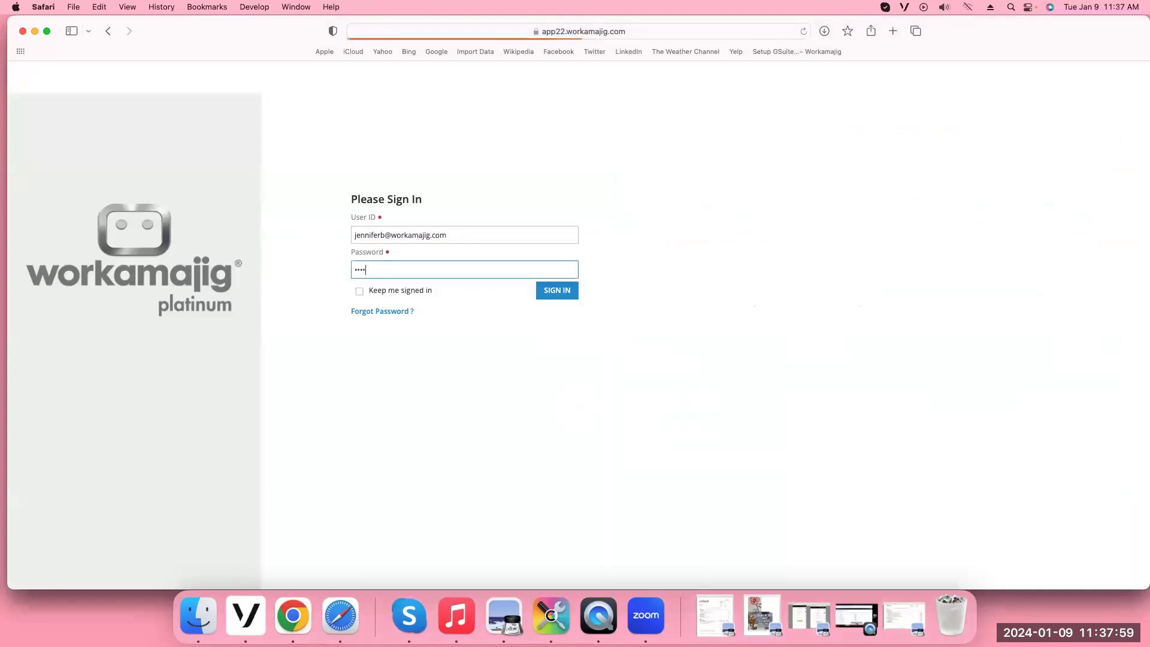
text(**)
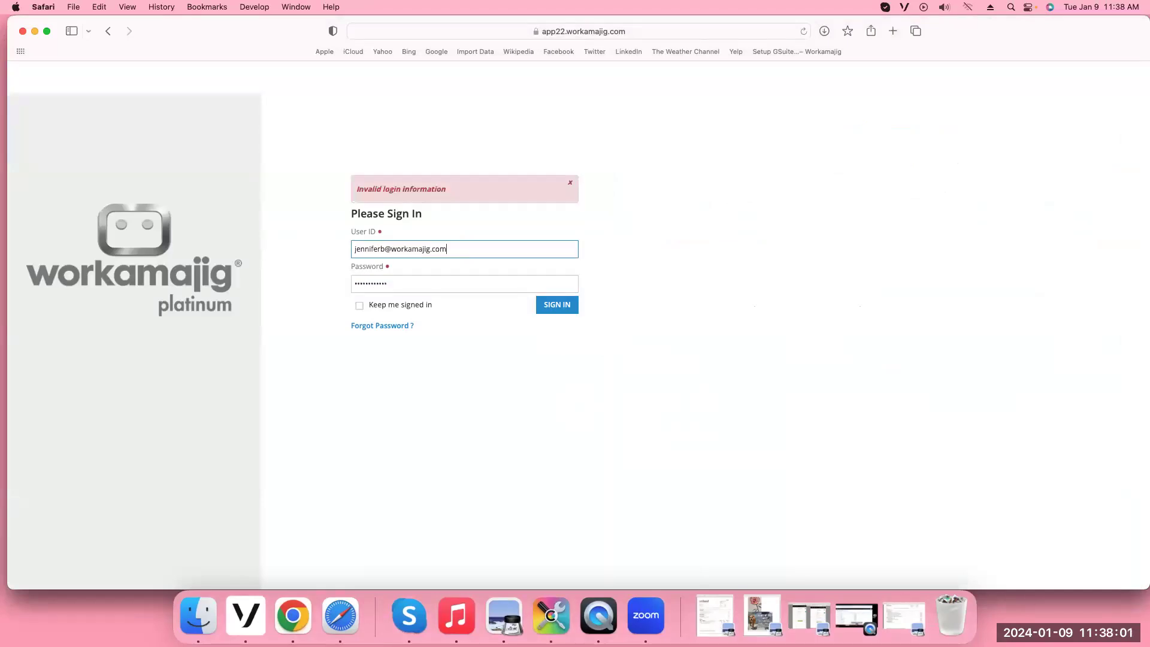
key(Tab)
text(•)
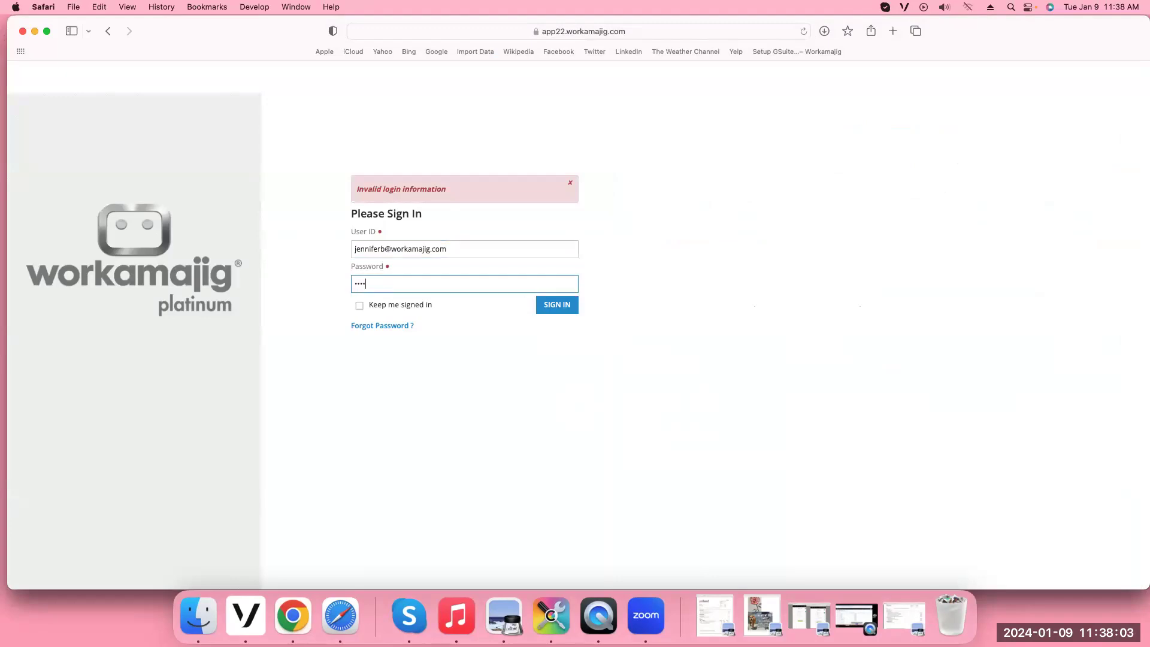
key(Return)
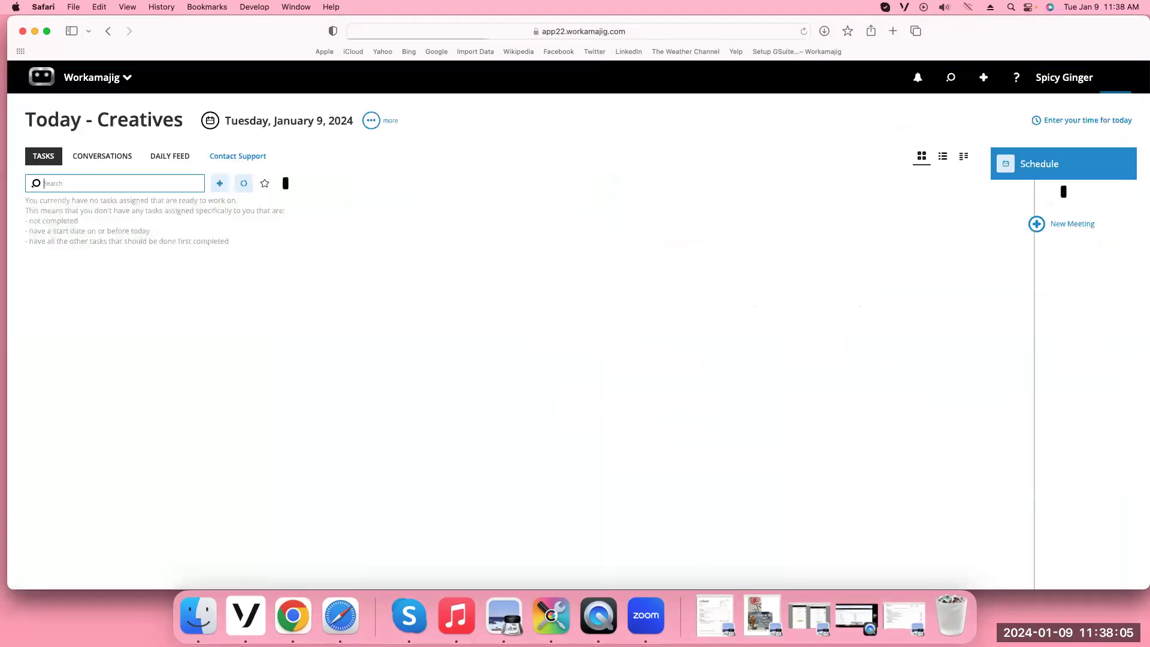
Open creatives > creatives graphs from the launcher and put the Graphs dashboard in edit mode
click(95, 88)
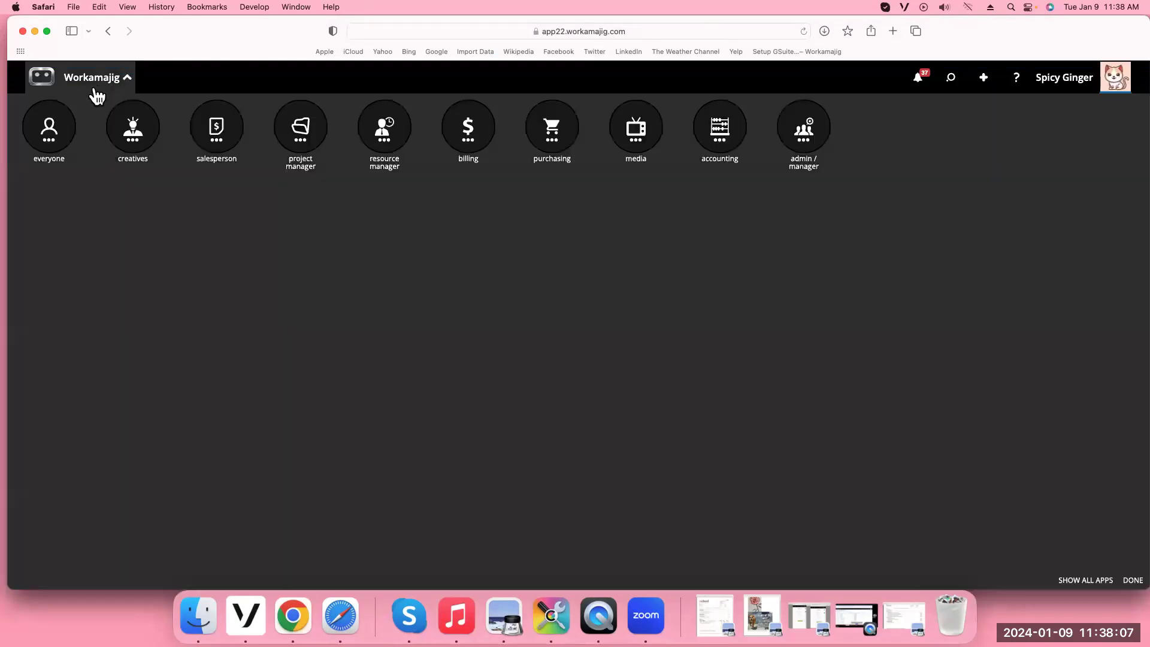
click(133, 138)
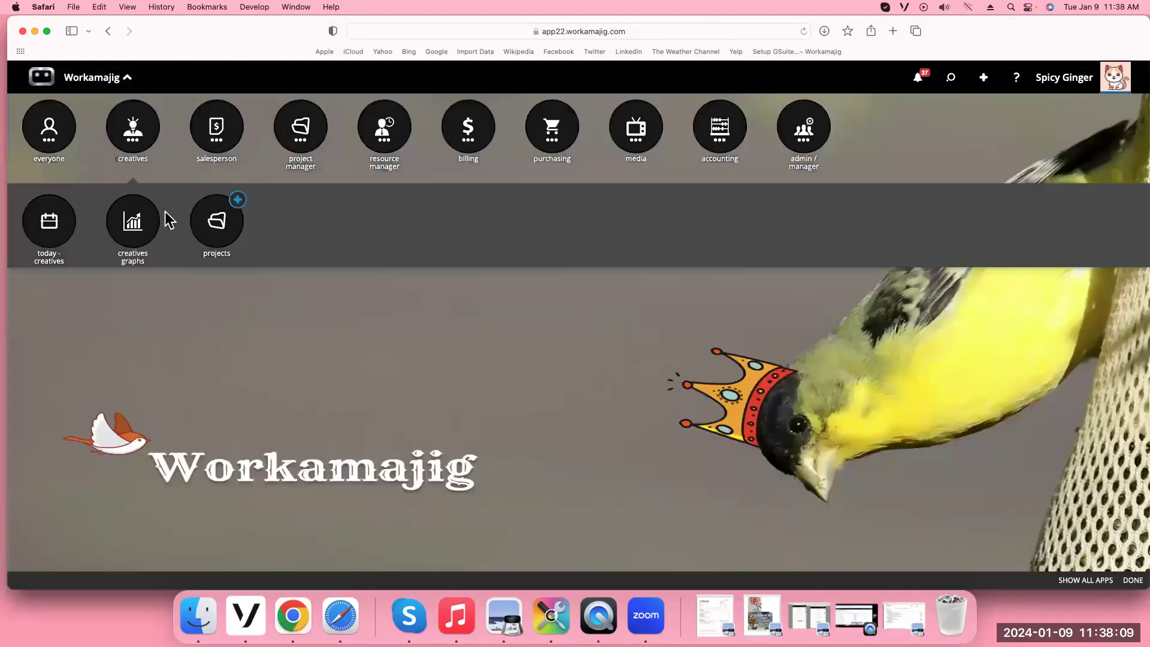
click(133, 226)
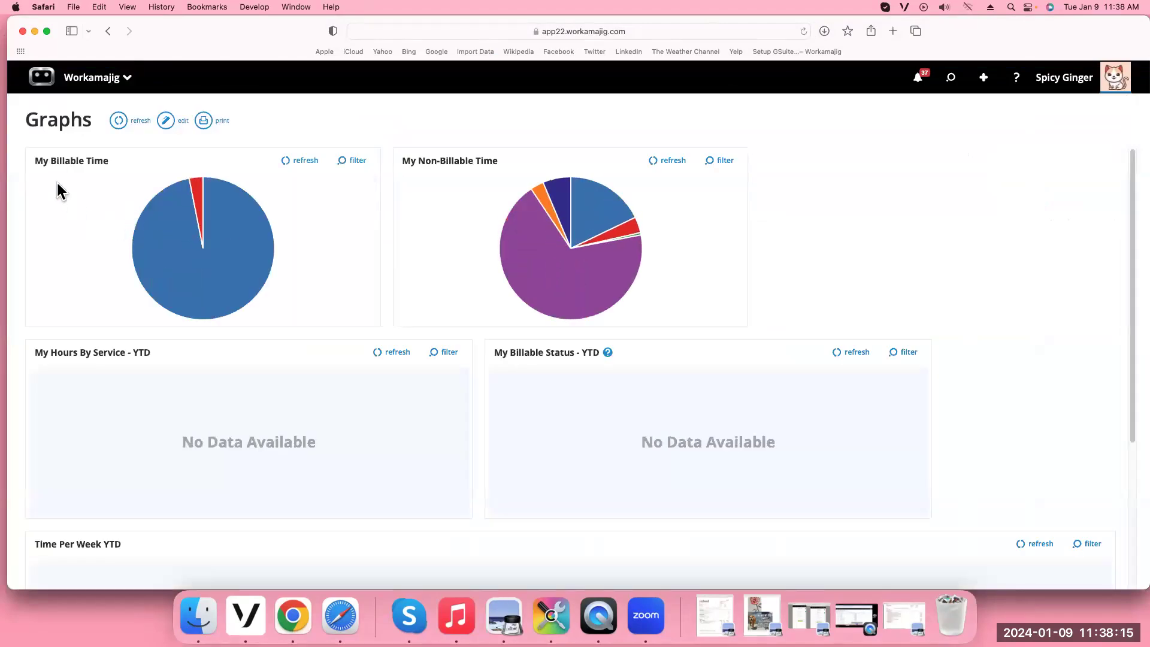
mouse_move(152, 214)
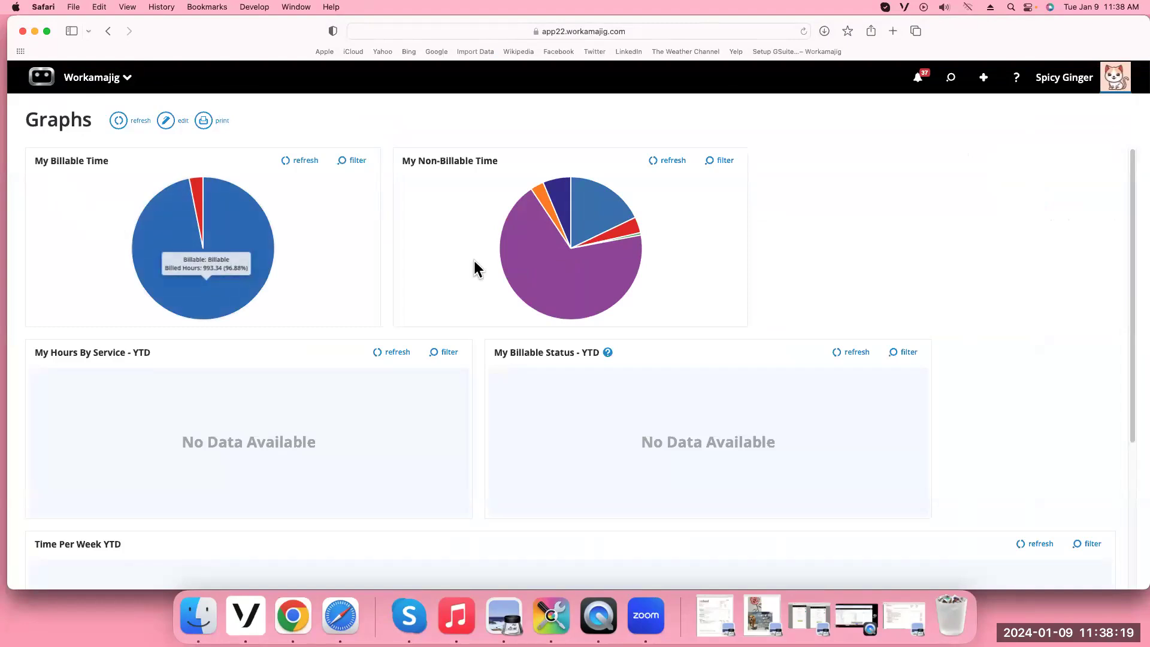
mouse_move(554, 260)
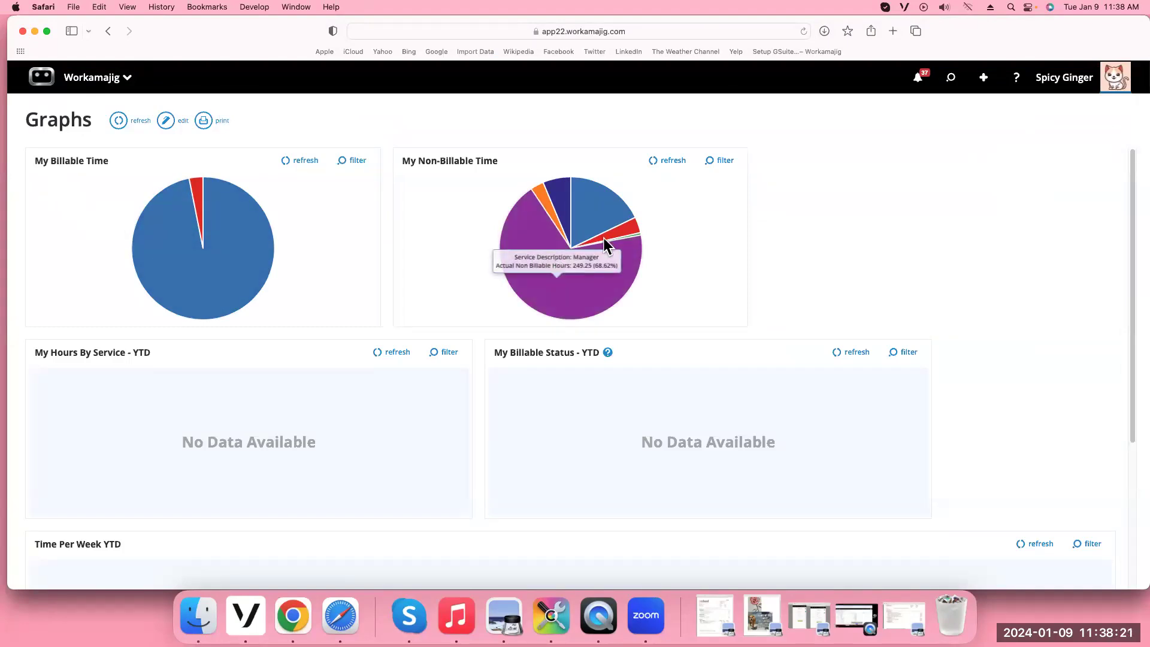
click(352, 161)
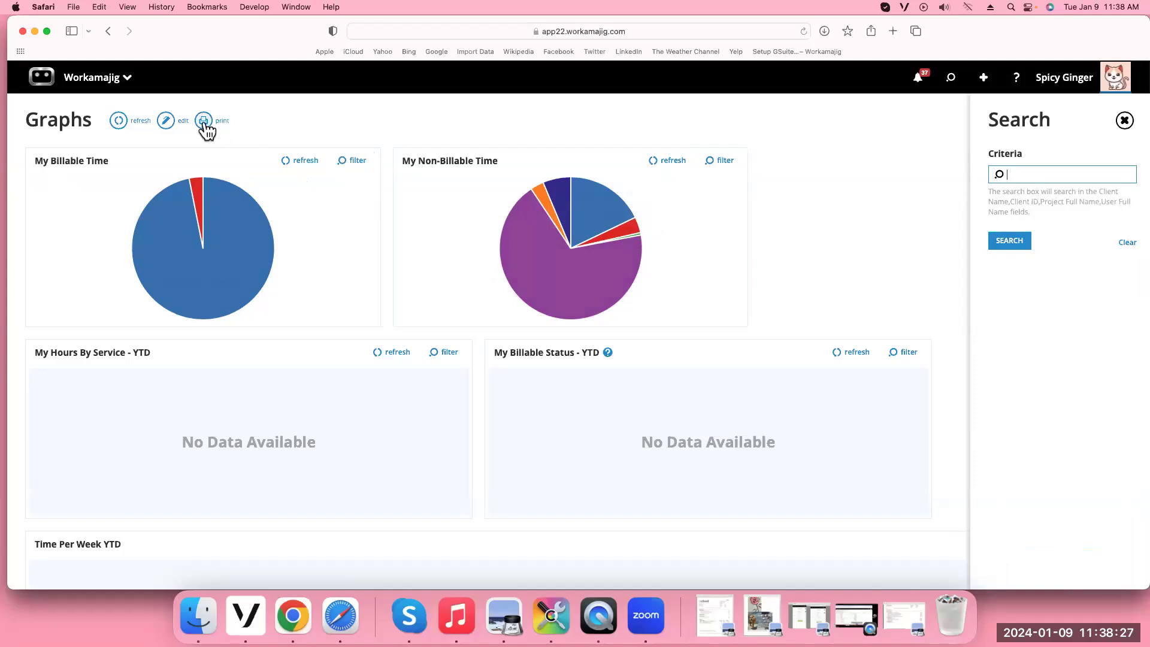
click(165, 122)
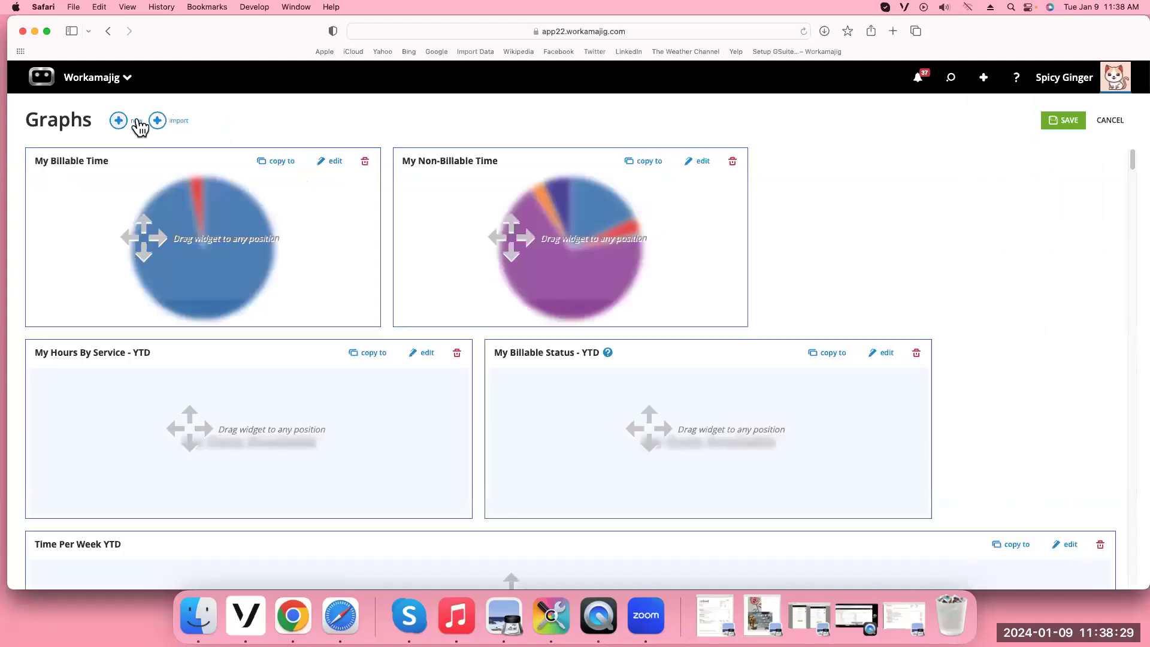
Add a Date Worked filter row to the My Billable Time graph's filters
click(331, 166)
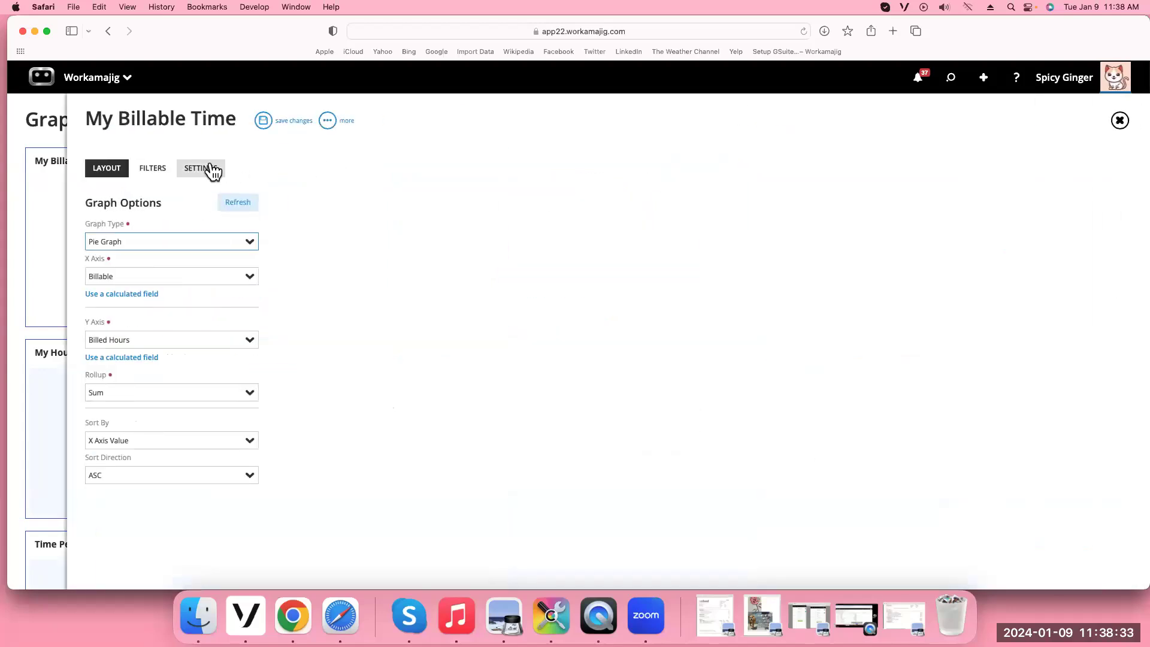
click(193, 174)
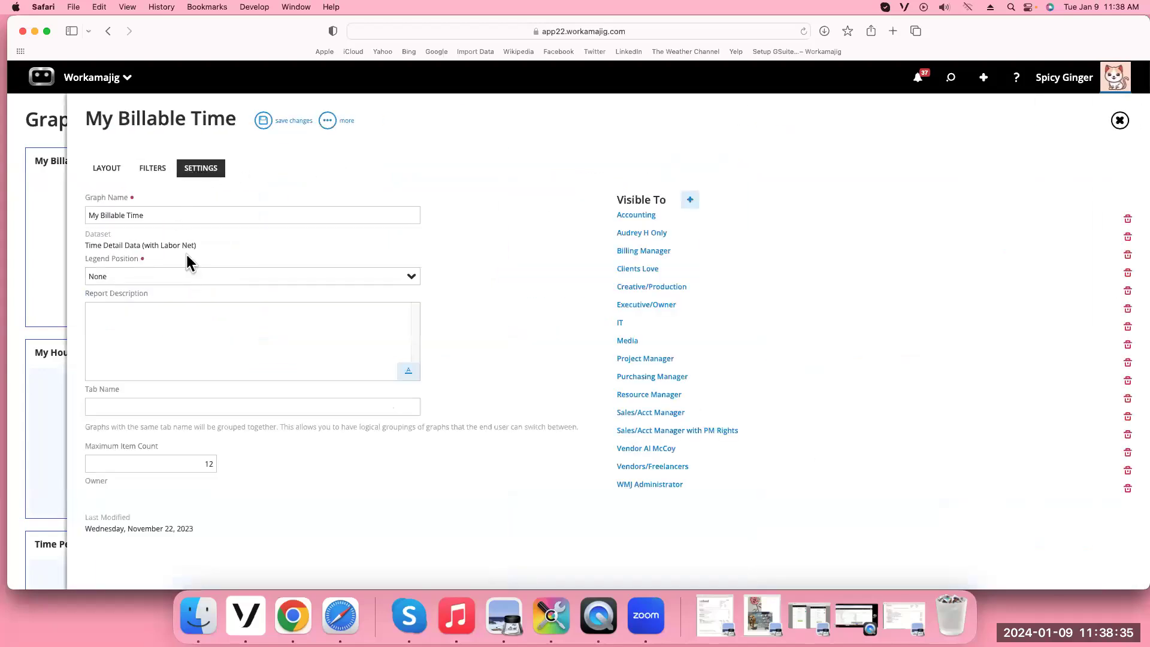
click(153, 170)
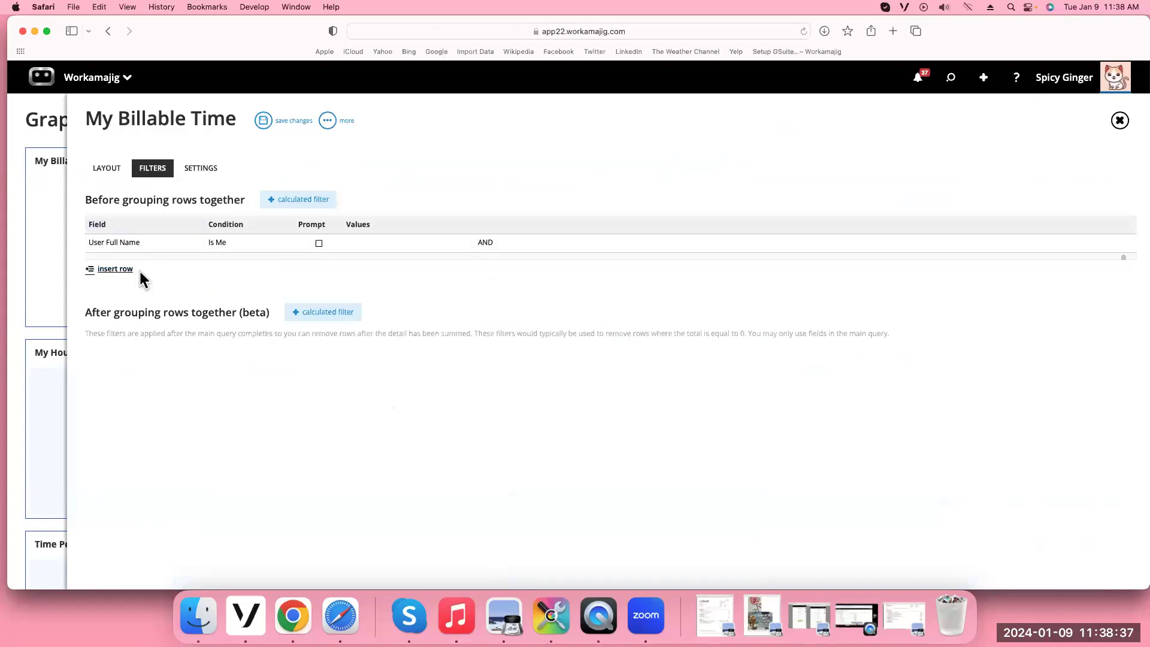
click(120, 269)
click(249, 280)
text(date worked)
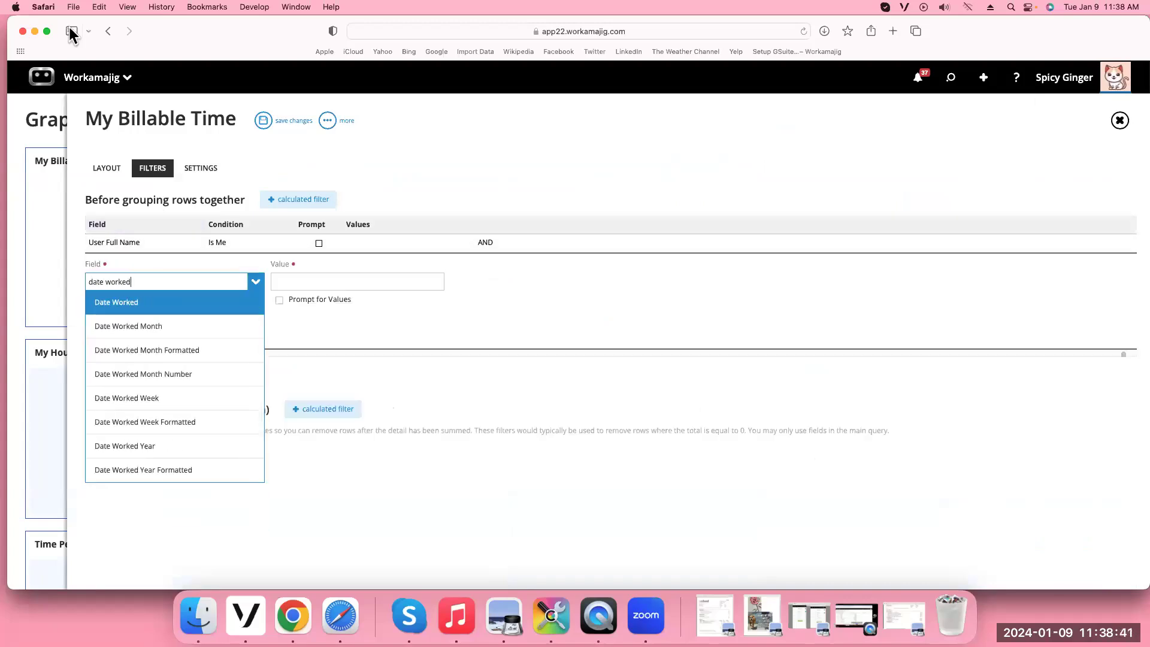
click(137, 302)
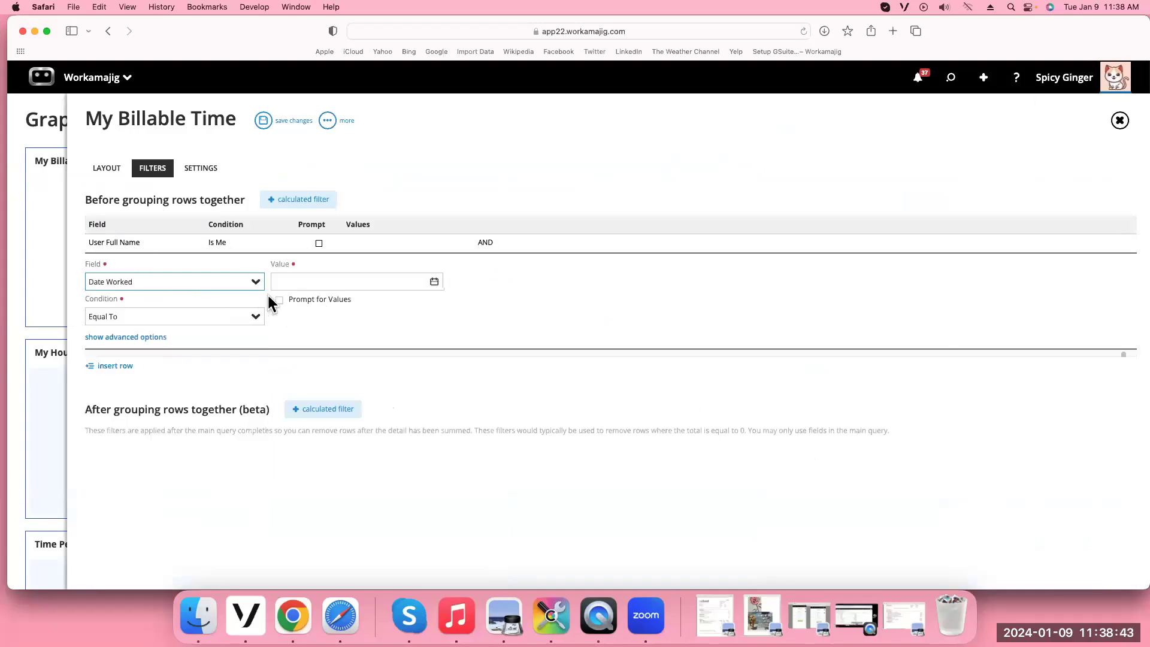
Set the filter condition to Between with Prompt for Values, then save graph and dashboard
click(256, 318)
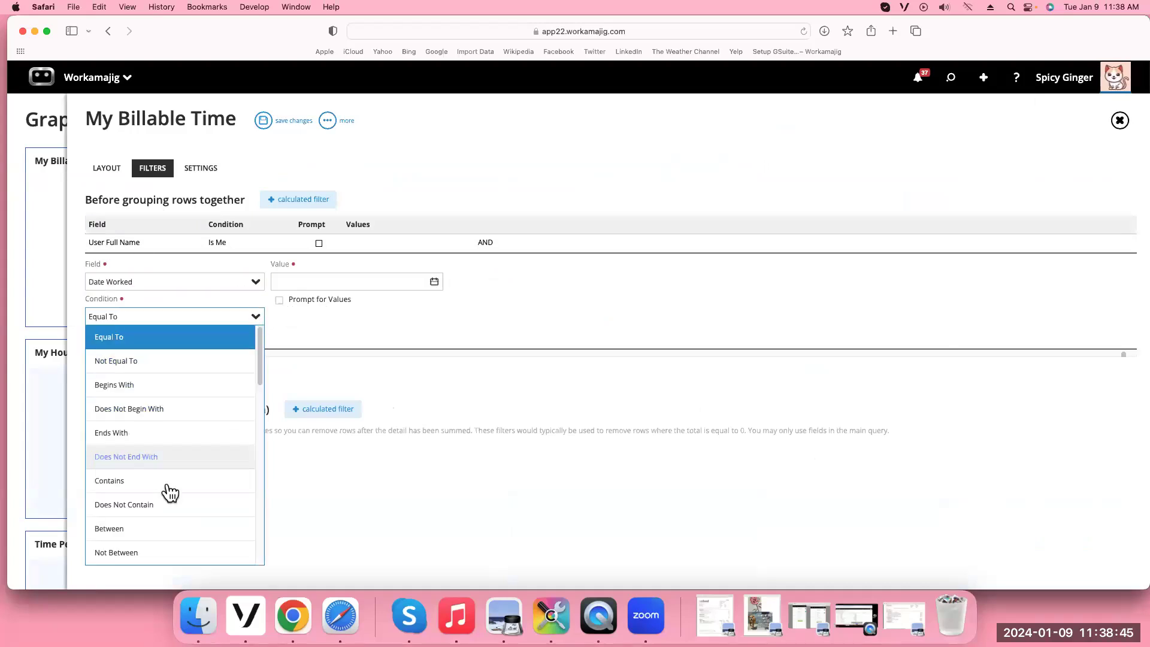
click(163, 528)
click(279, 334)
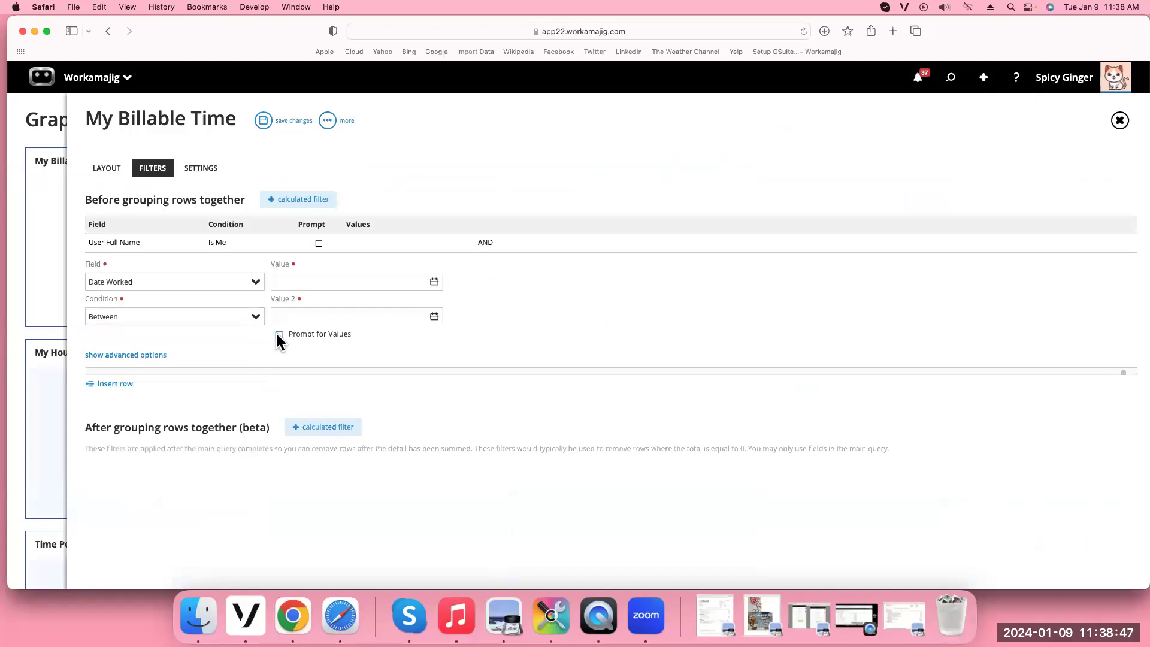
click(263, 121)
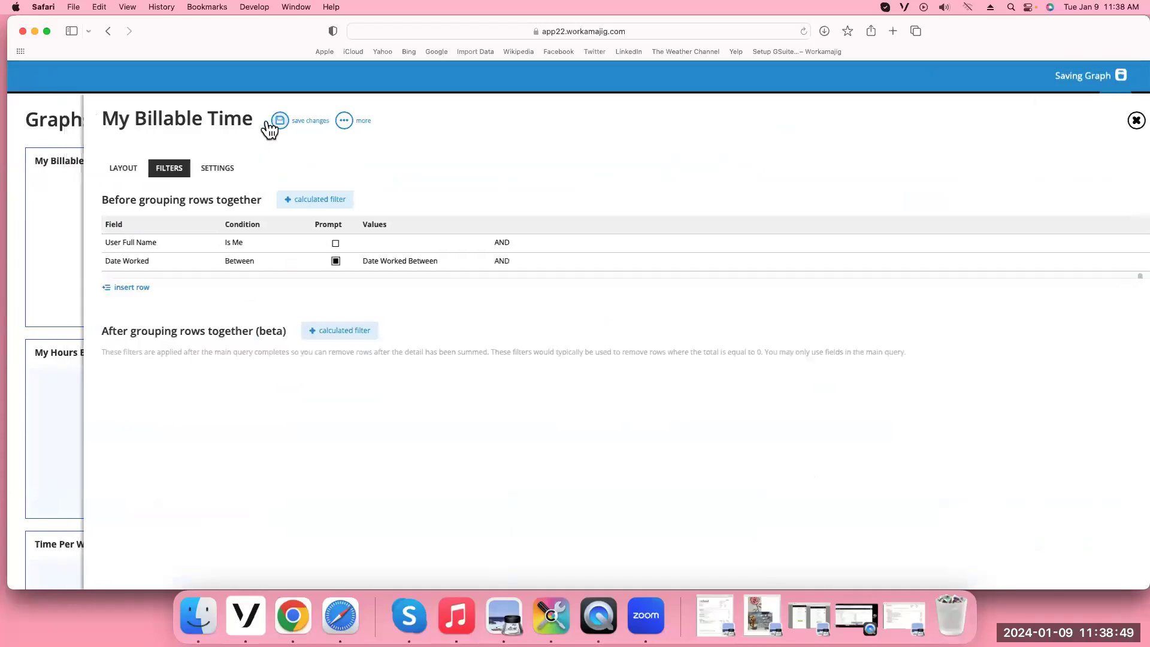
click(1066, 120)
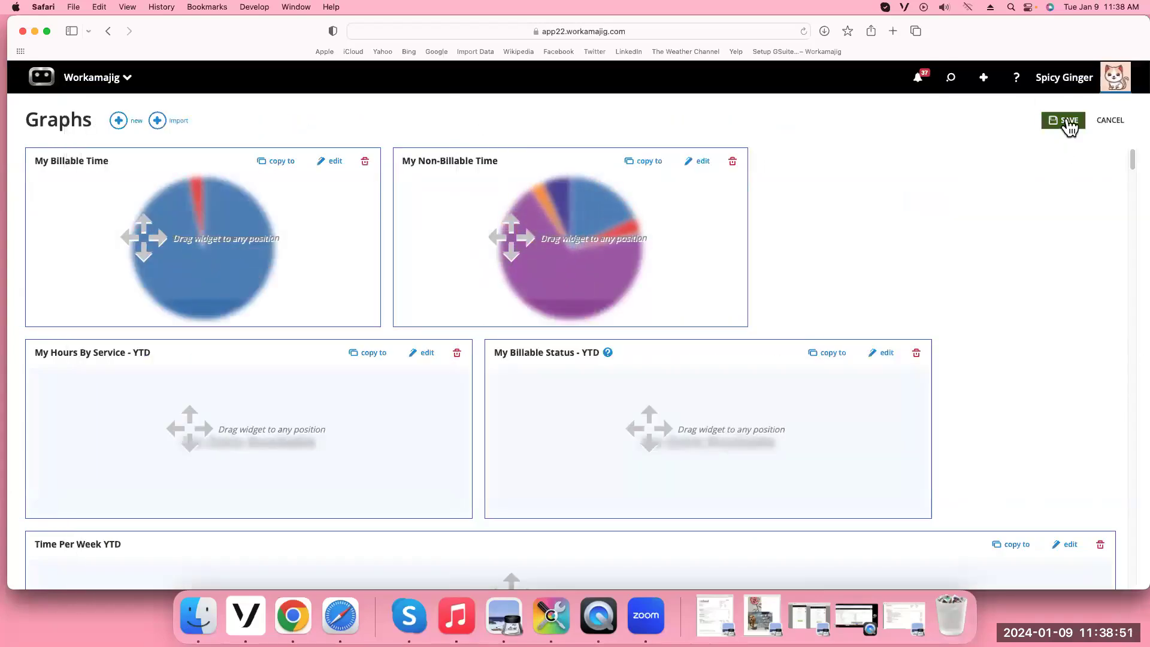
Filter My Billable Time from December 1, 2023 to 1/9/2024 and run the search
click(362, 164)
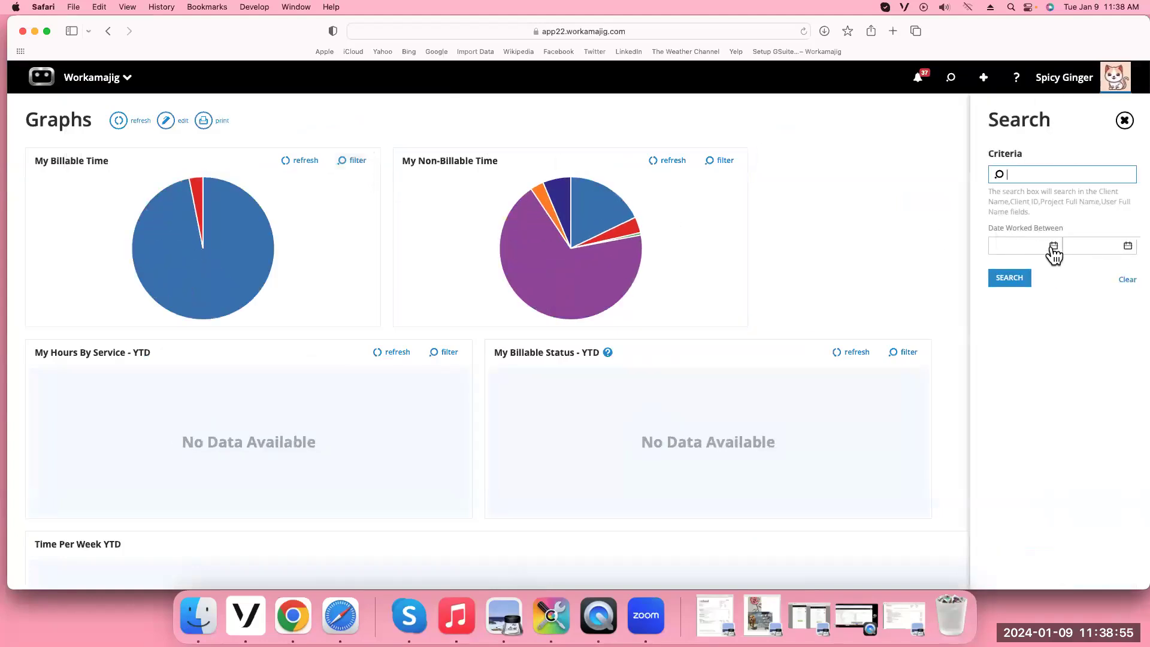
click(1053, 246)
click(934, 271)
click(933, 271)
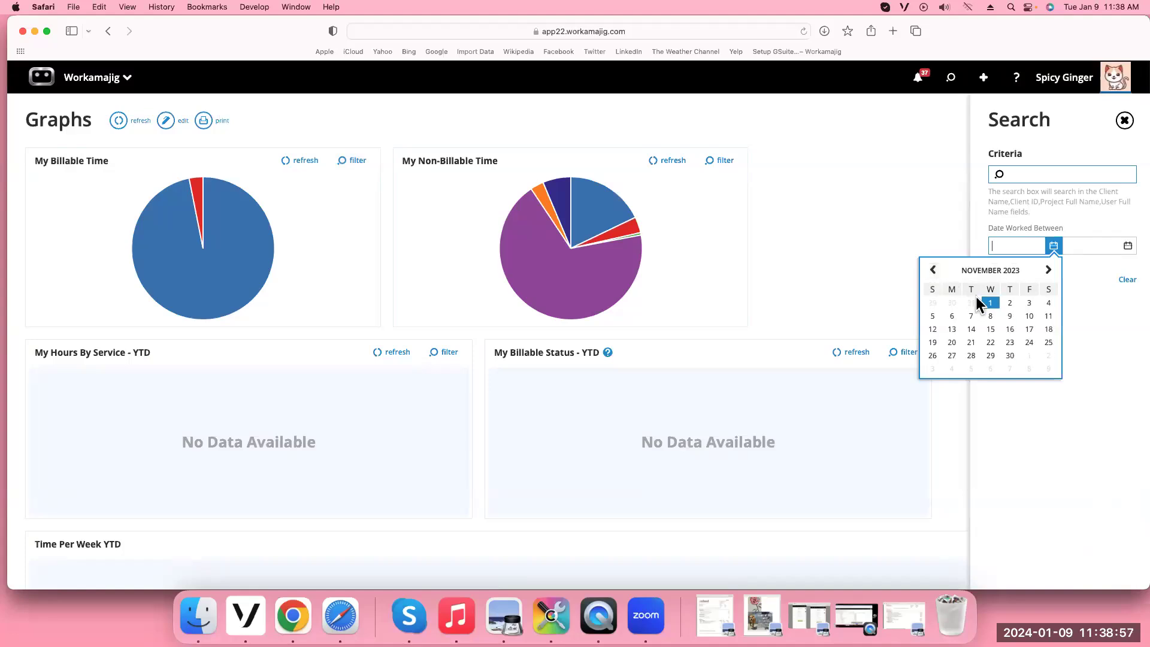
click(1127, 247)
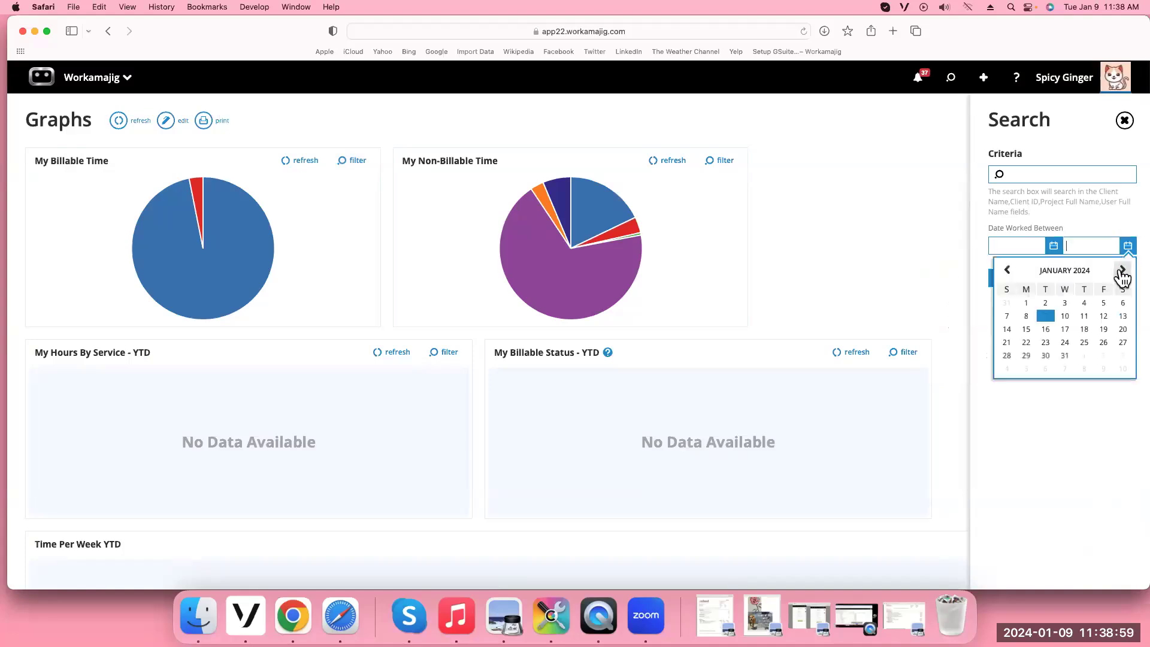
click(1053, 246)
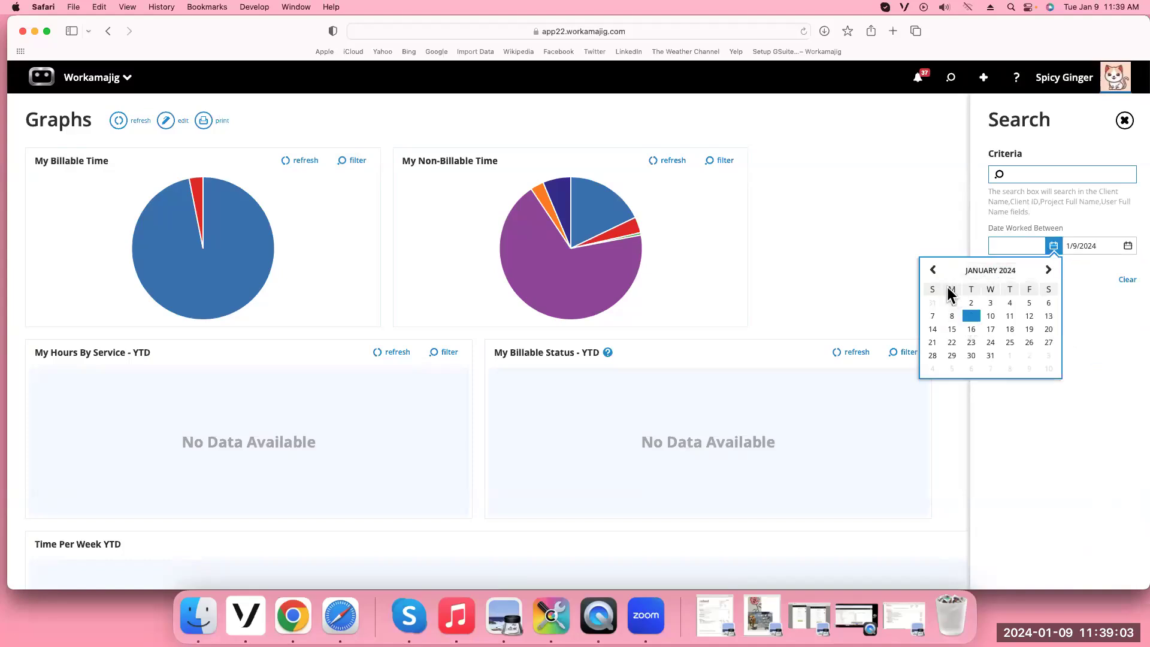
click(933, 269)
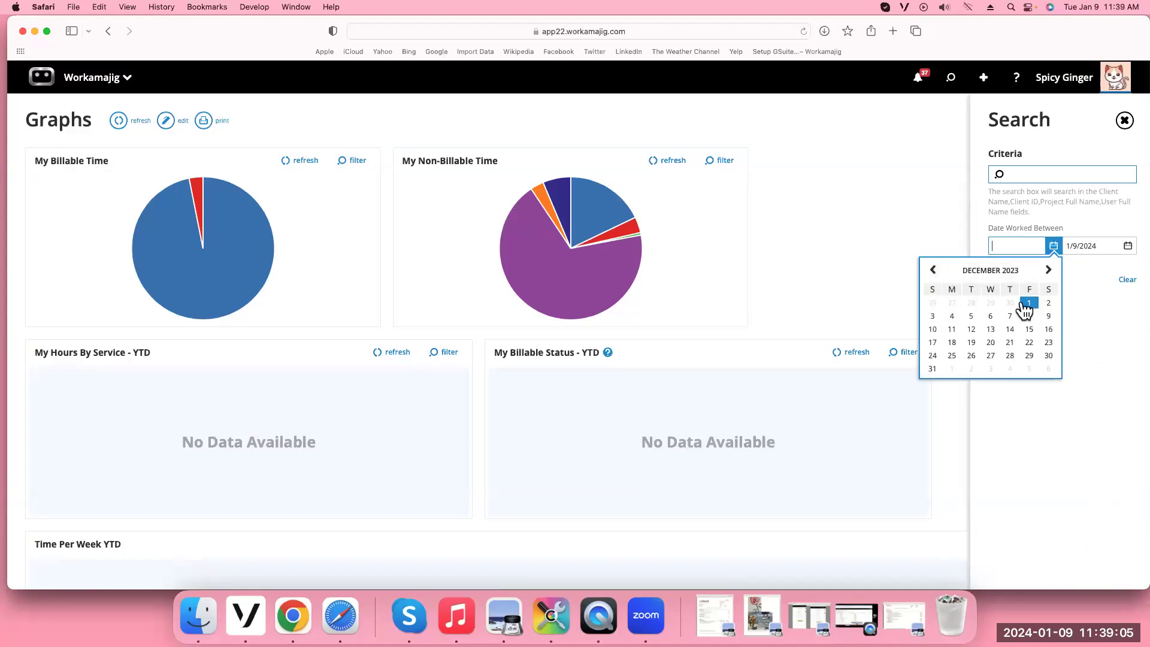
click(1028, 303)
click(1002, 279)
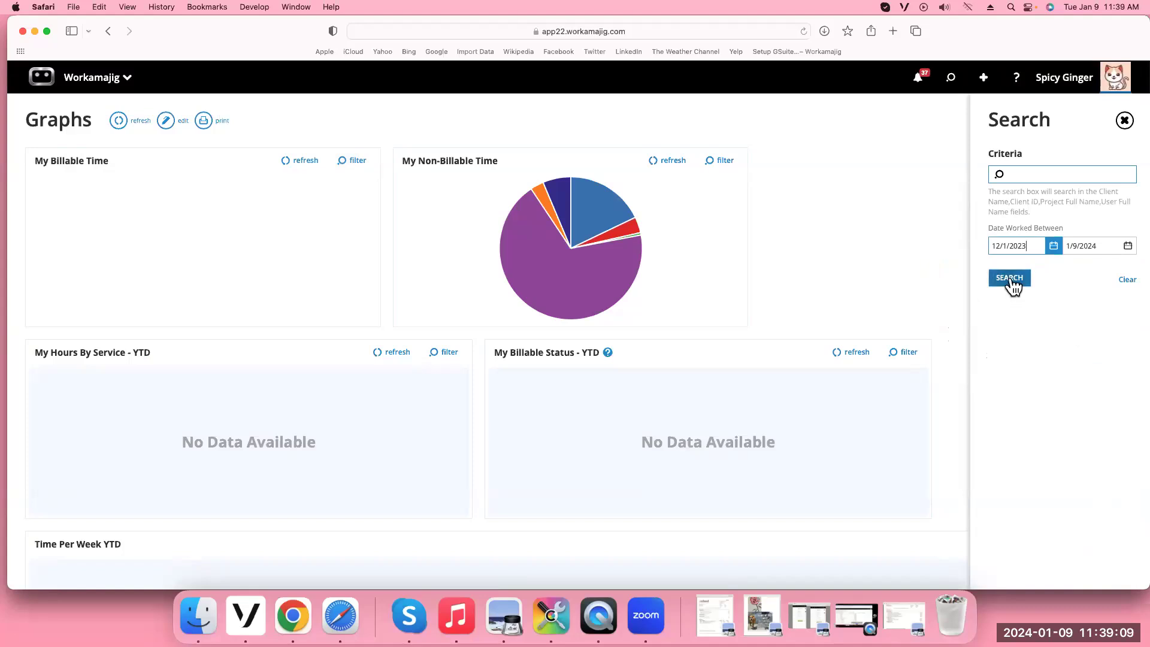
click(1011, 281)
Move the start date back to September 1, 2023 and reapply the filter
click(1056, 247)
click(932, 271)
click(933, 271)
click(932, 271)
click(1029, 303)
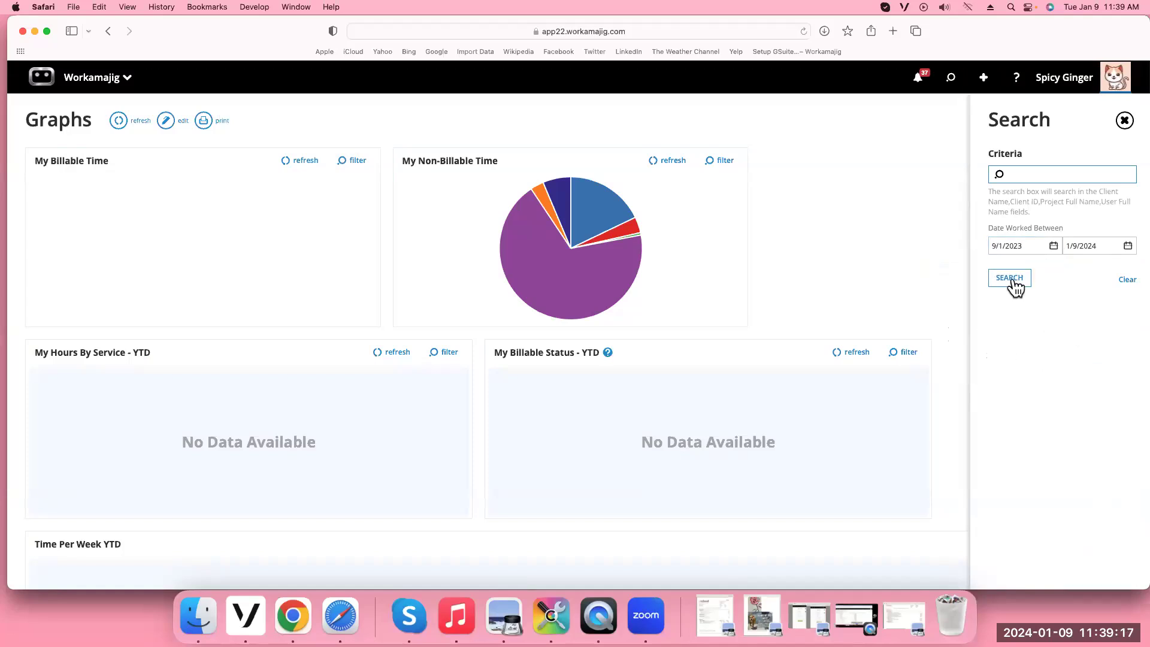
click(1012, 281)
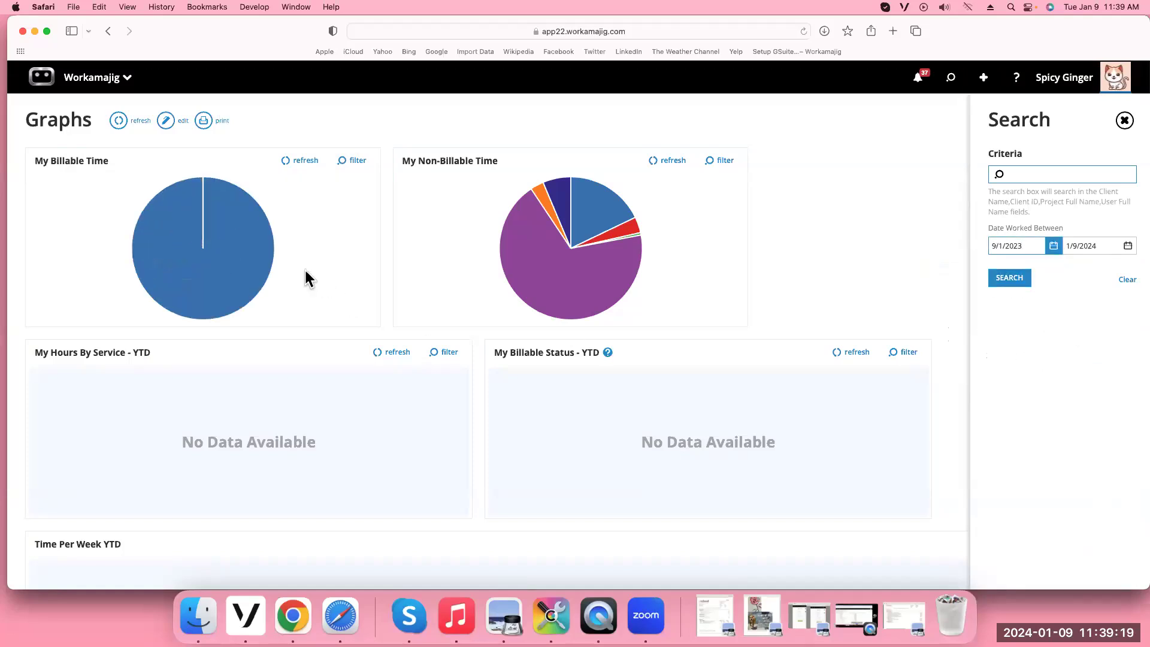
mouse_move(167, 278)
Save the Graphs dashboard out of edit mode and scroll through its widgets
click(175, 122)
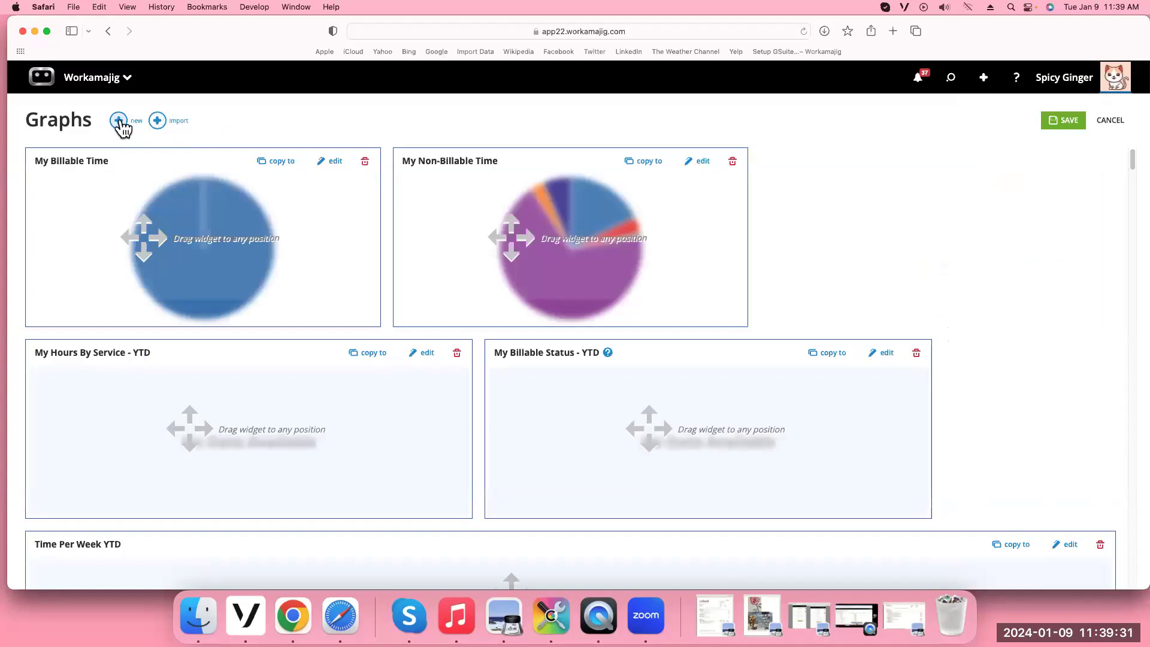
click(1063, 122)
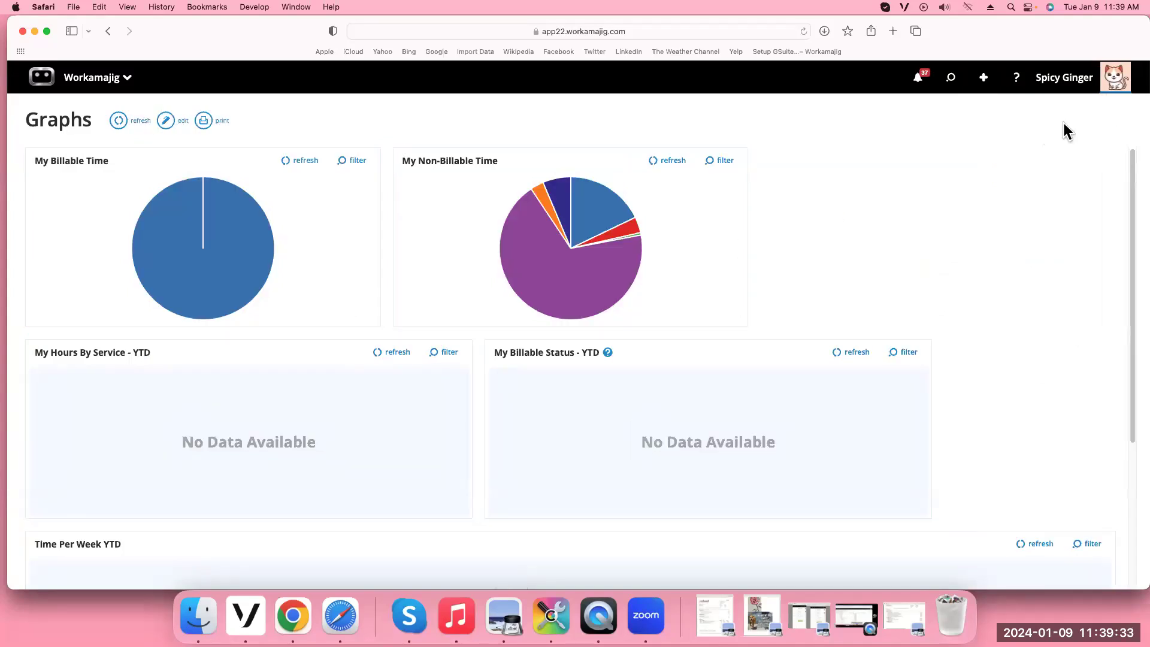
mouse_move(226, 240)
scroll(303, 476, down, 5)
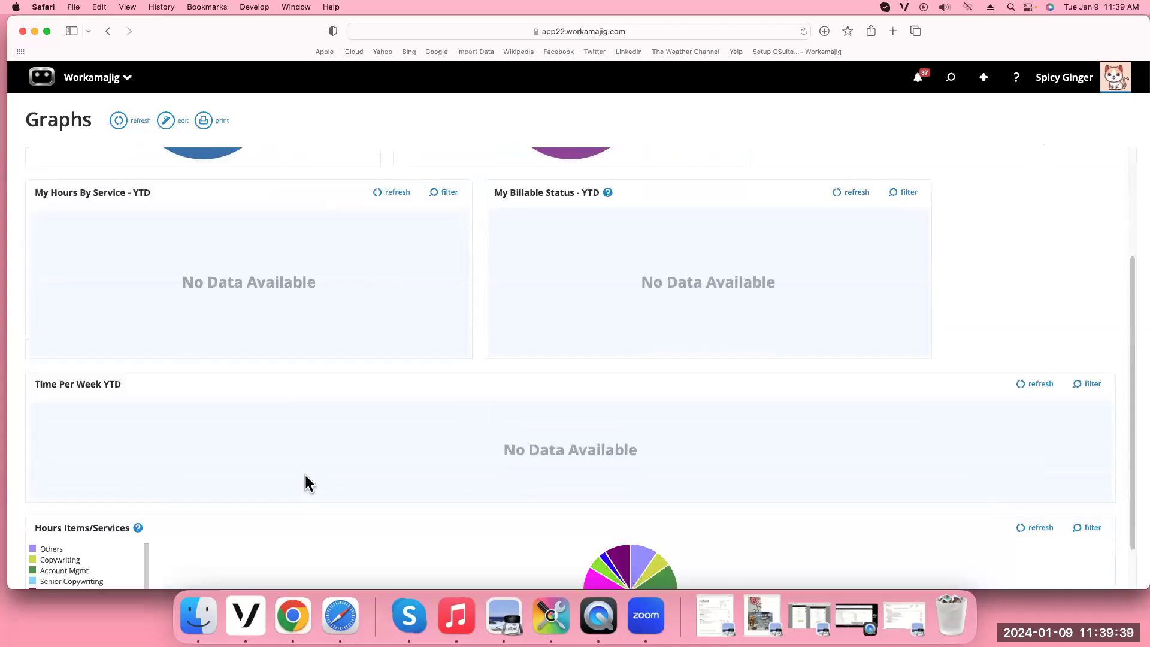
scroll(306, 474, down, 2)
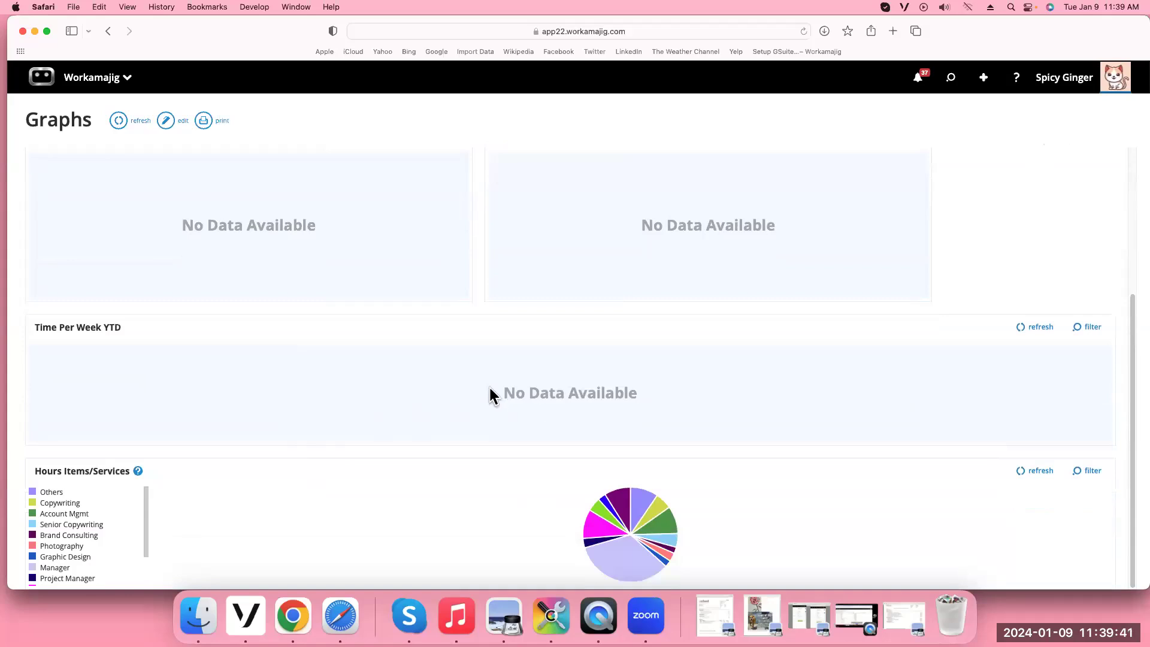
scroll(491, 398, up, 5)
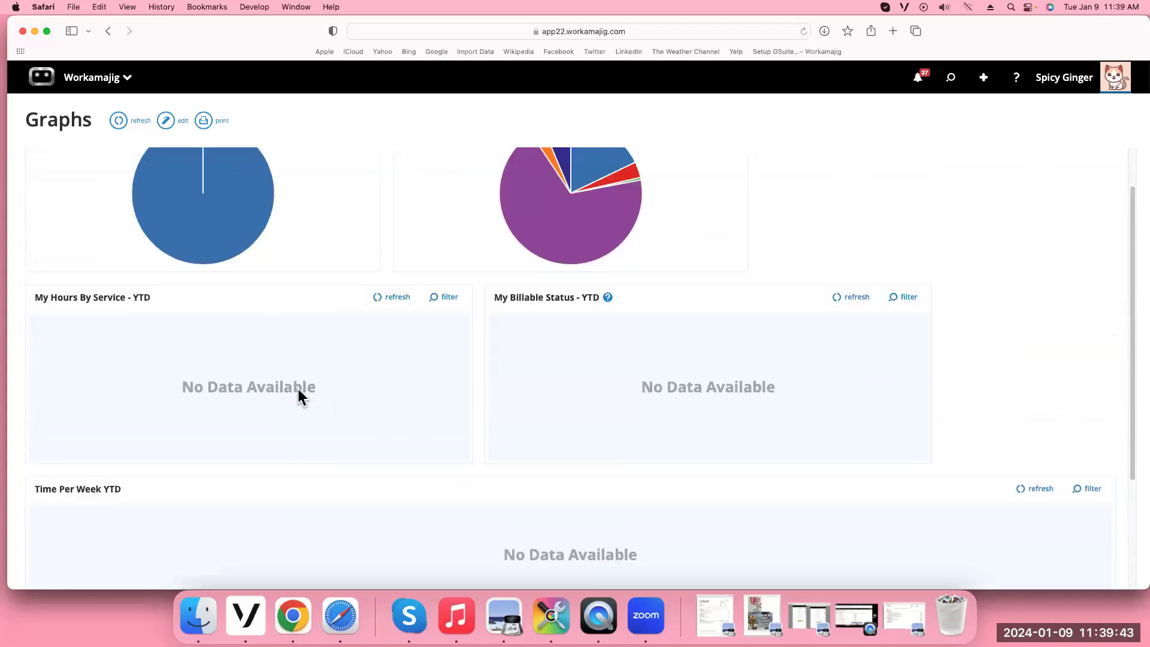
scroll(251, 377, up, 1)
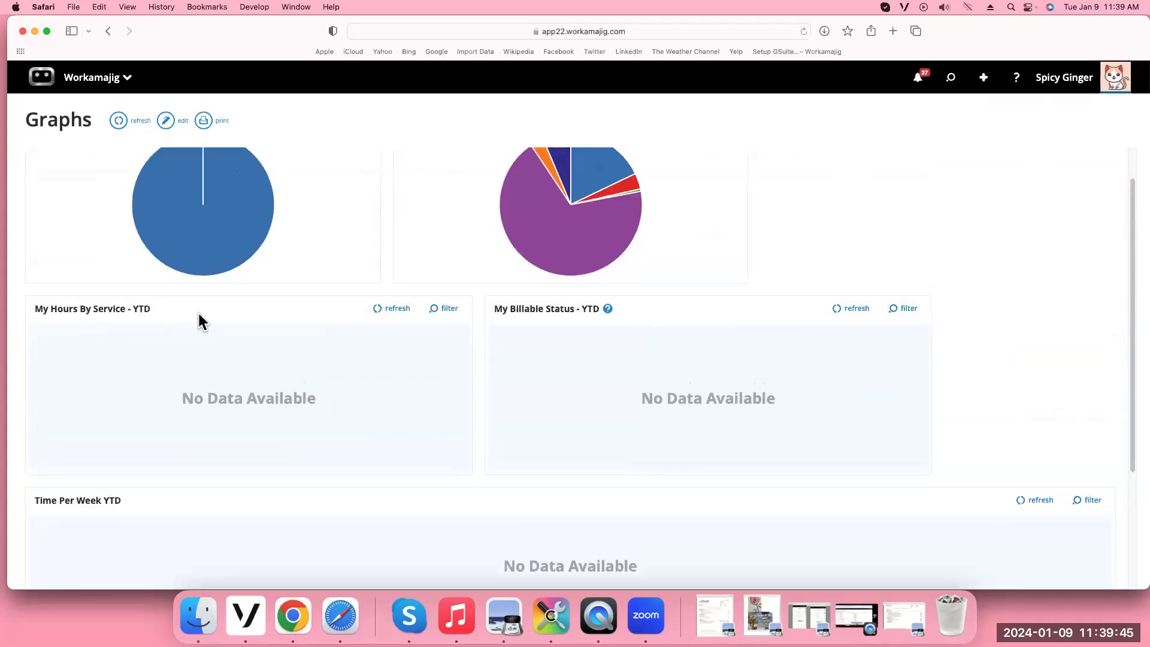
scroll(691, 414, up, 2)
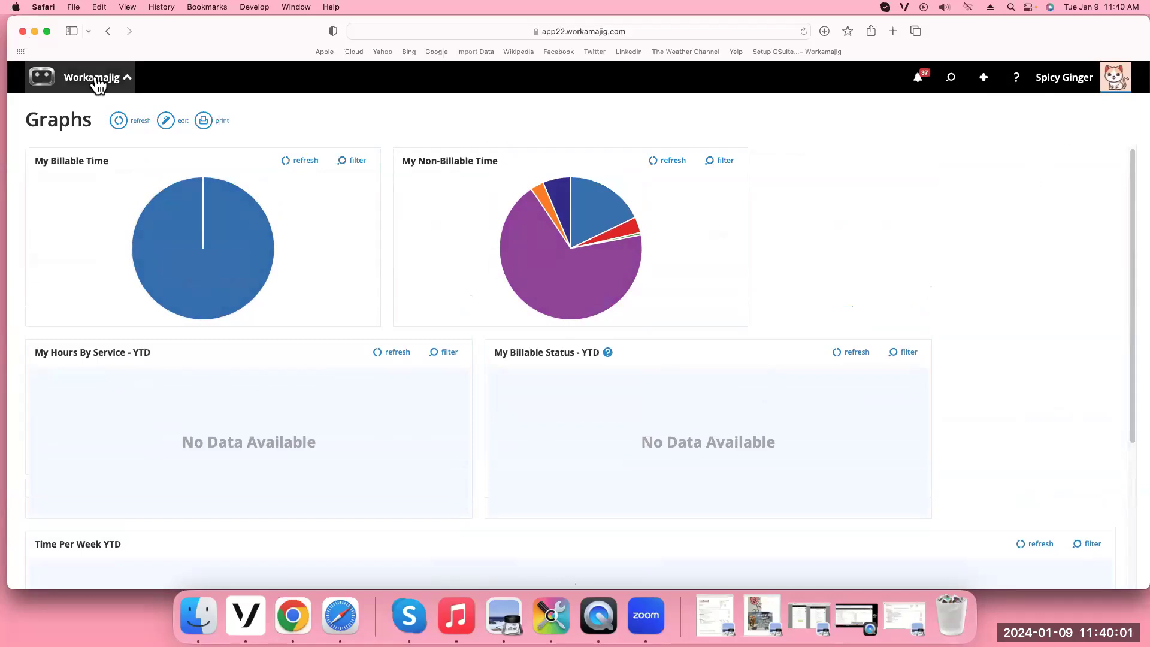
click(98, 80)
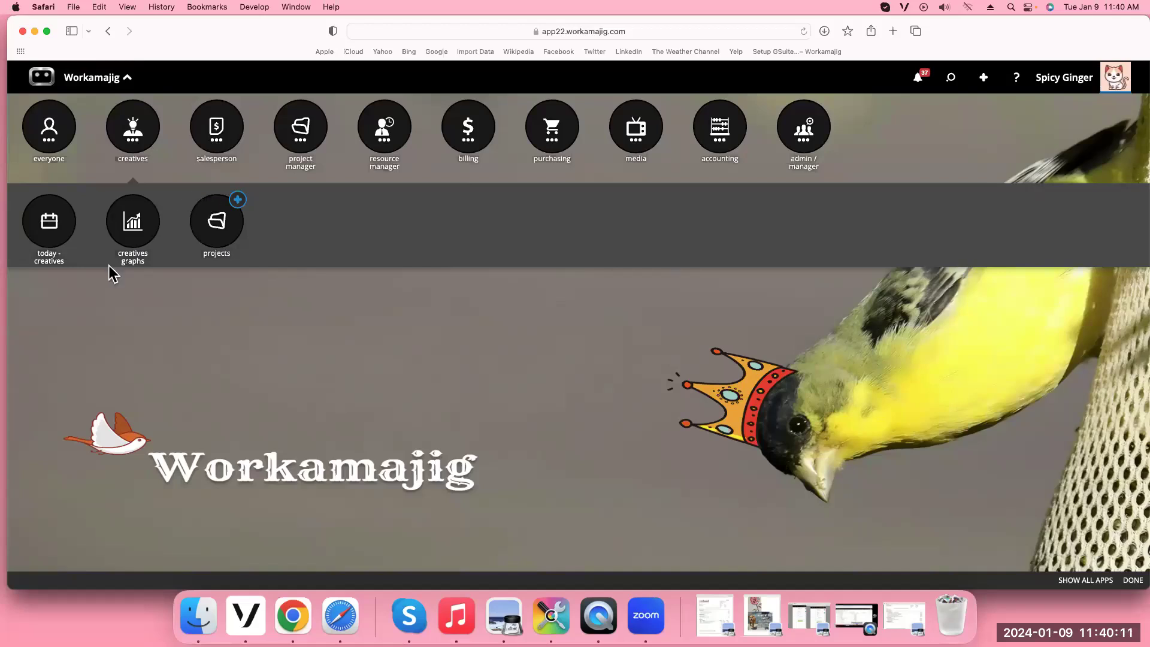
click(297, 133)
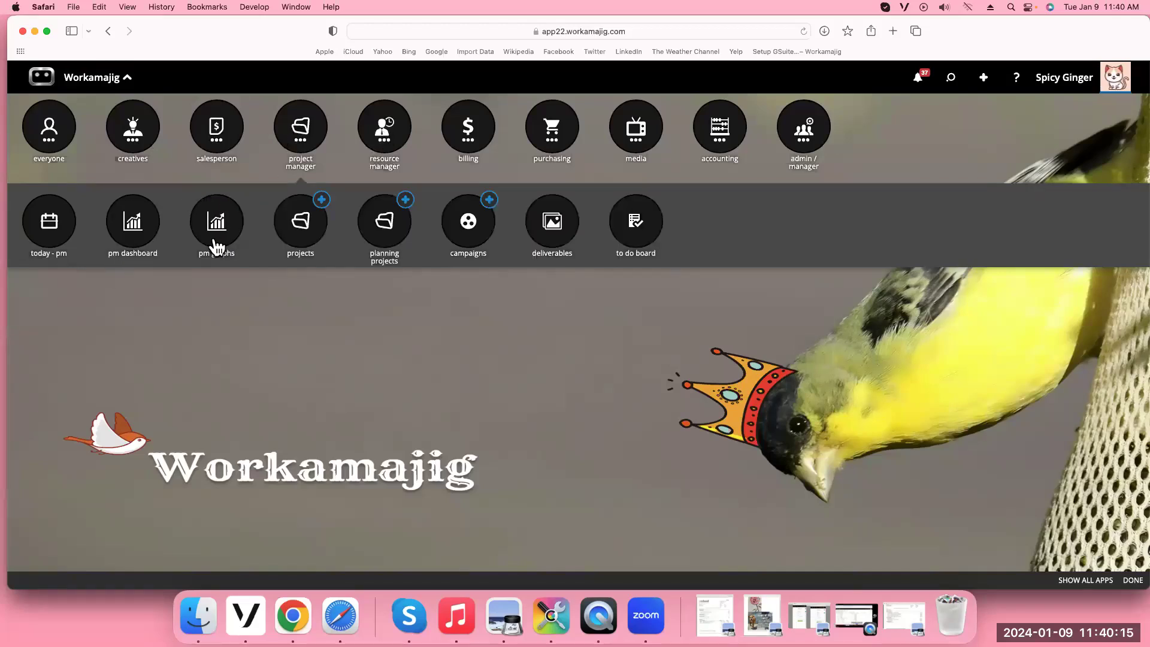
click(217, 142)
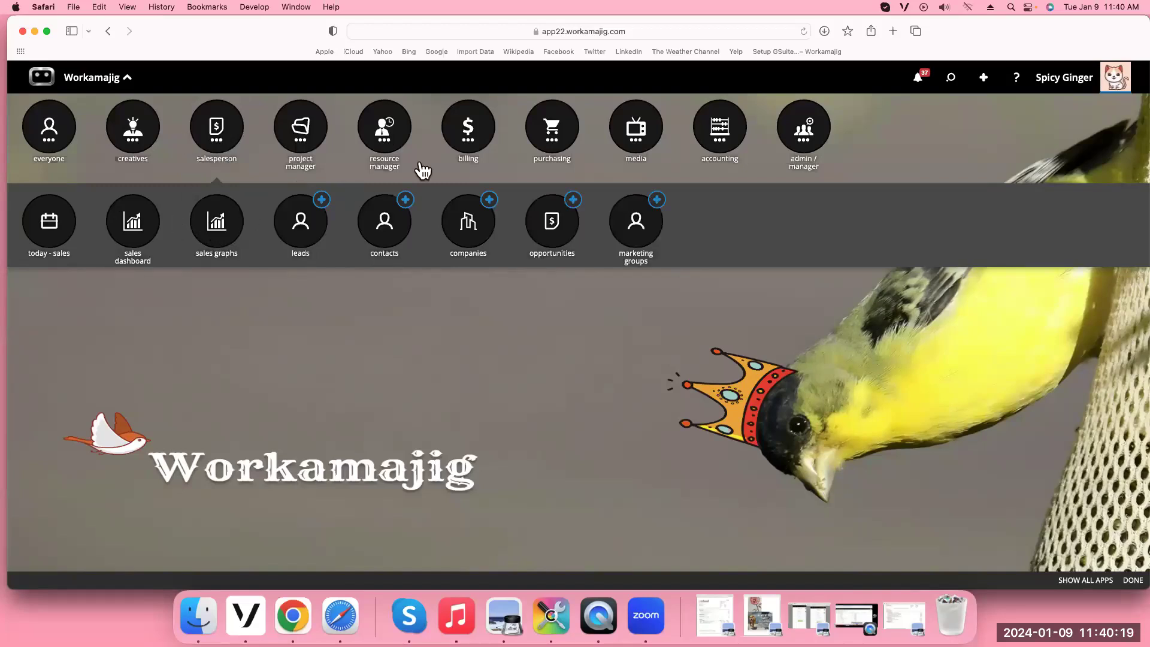
click(473, 139)
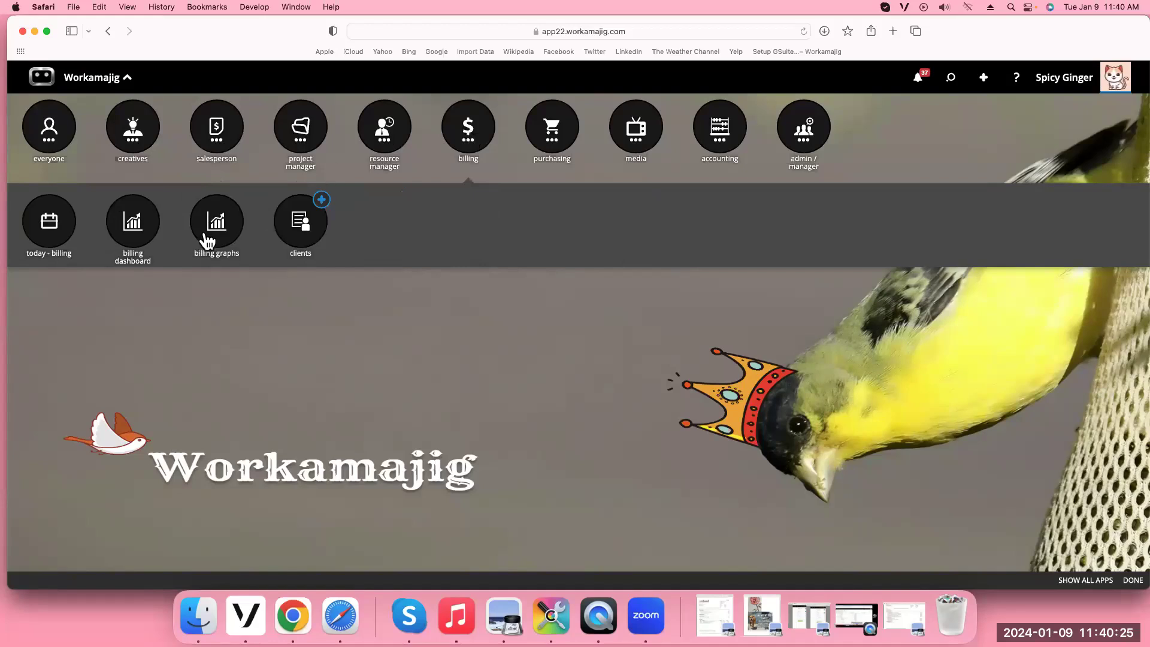
click(133, 142)
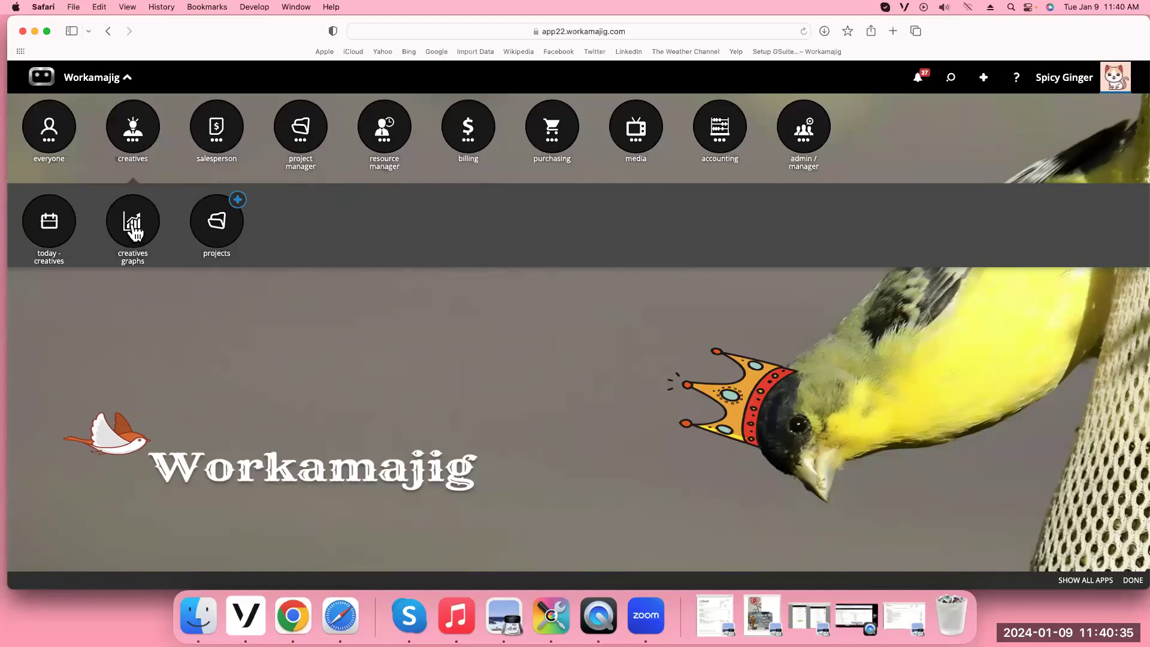
click(134, 231)
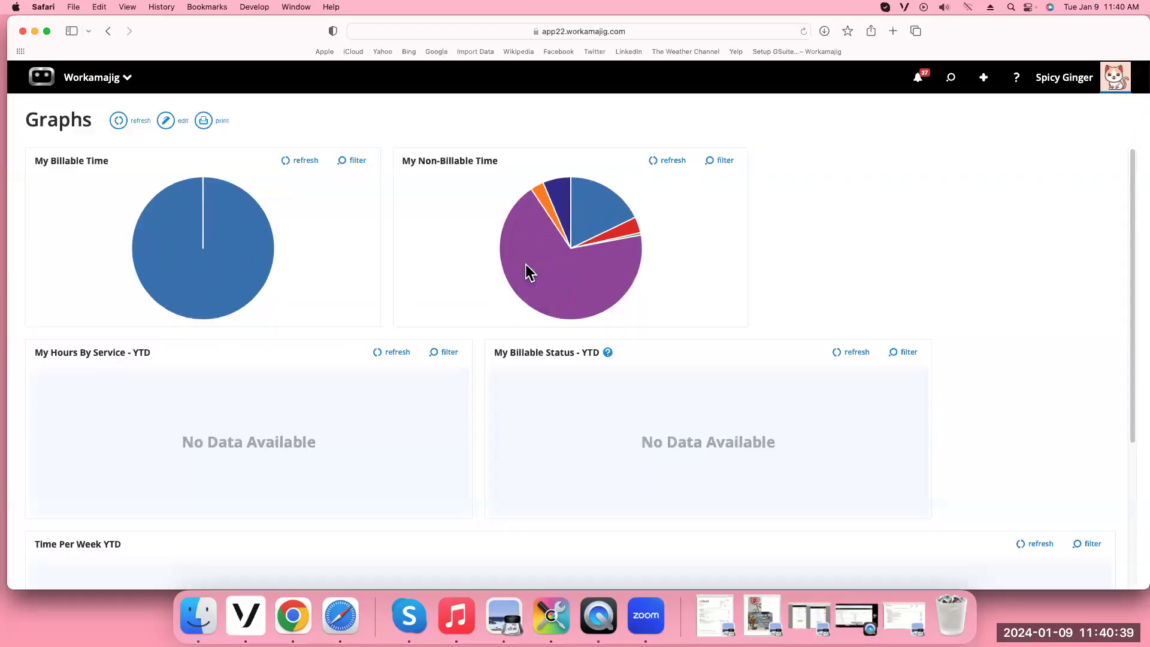
Enter edit mode and browse the Add a Graph datasets, closing the list without adding one
mouse_move(183, 223)
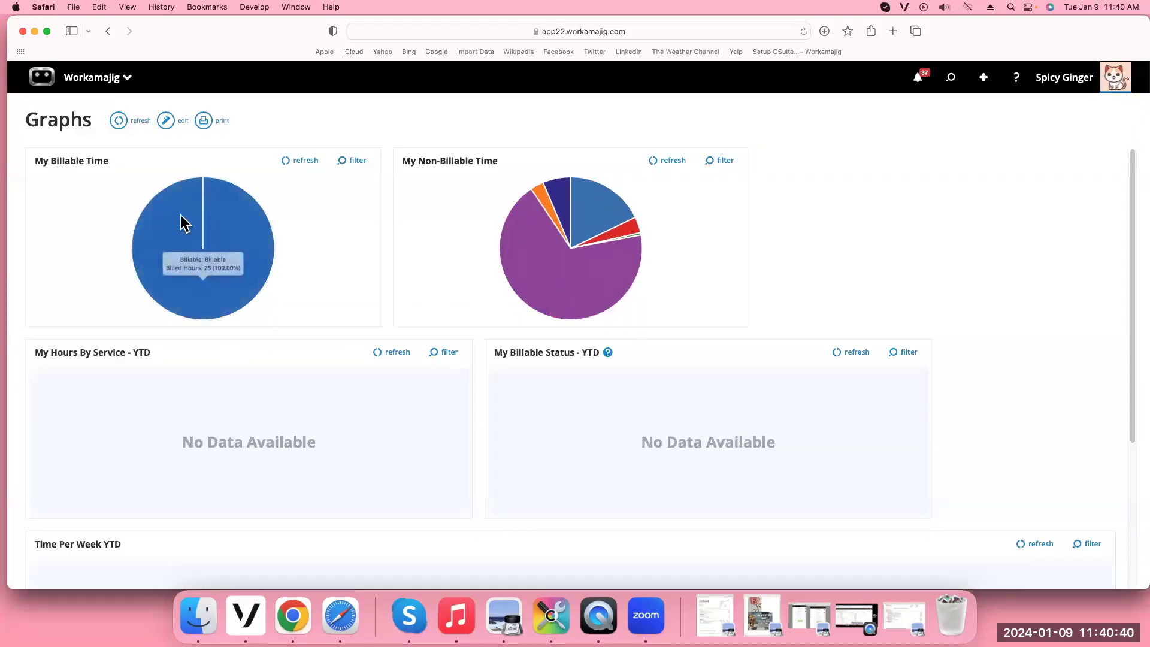
click(166, 122)
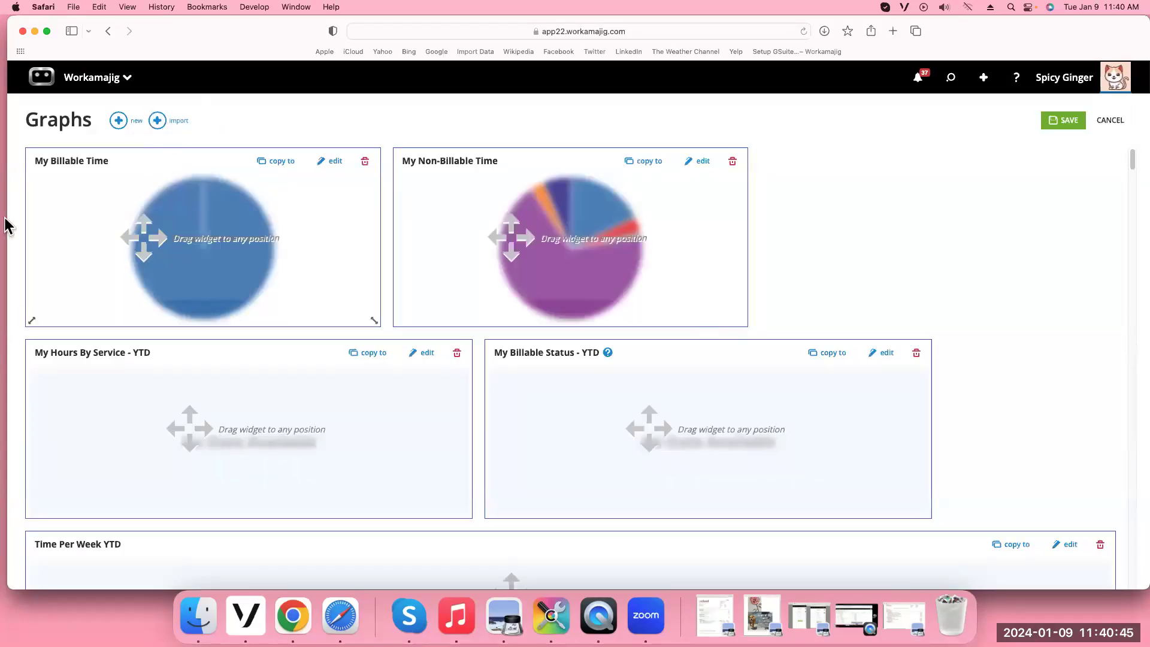
click(118, 121)
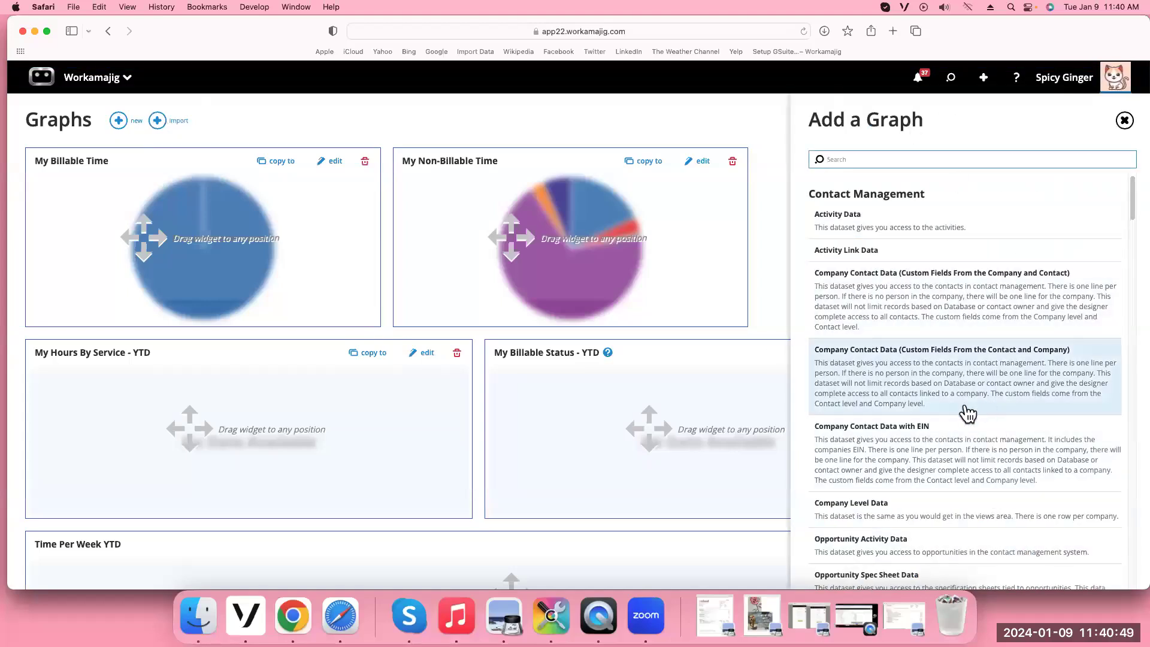
scroll(968, 413, down, 20)
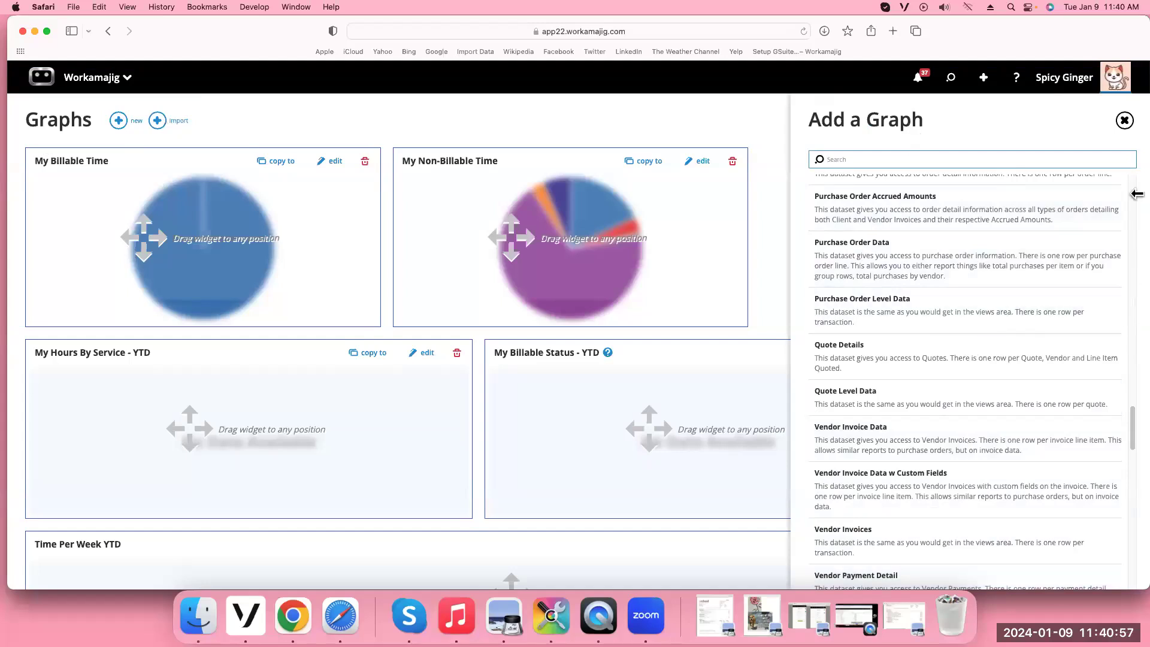
click(1126, 122)
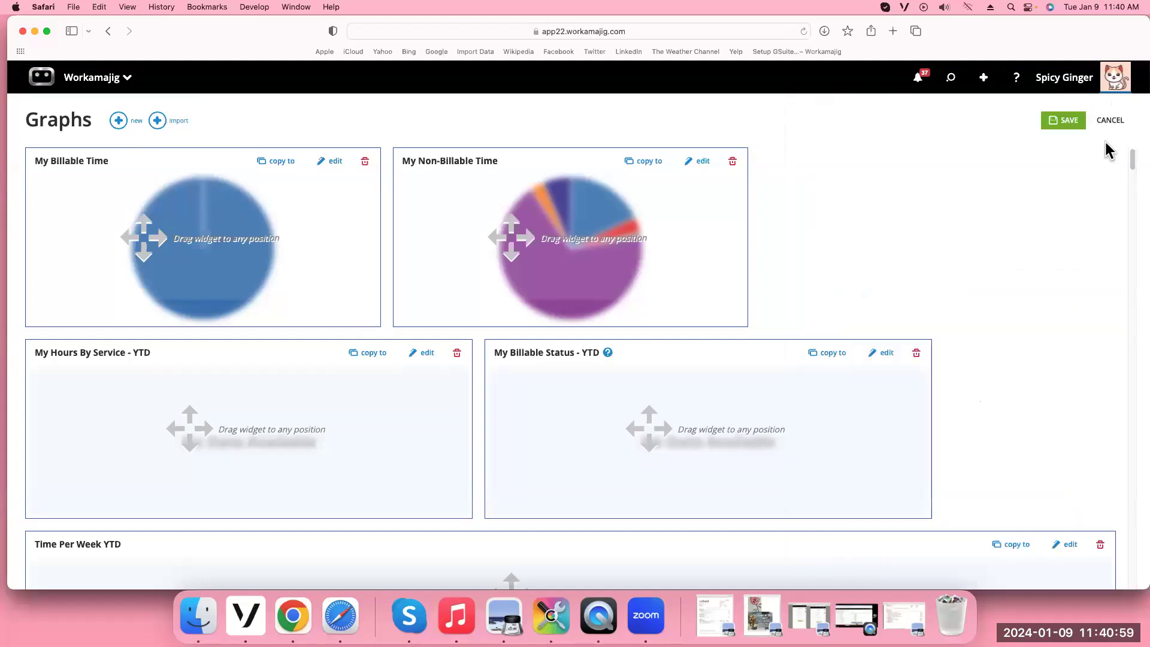
Drag the My Non-Billable Time widget's corner to enlarge it, then save the layout
drag(1133, 159, 1122, 95)
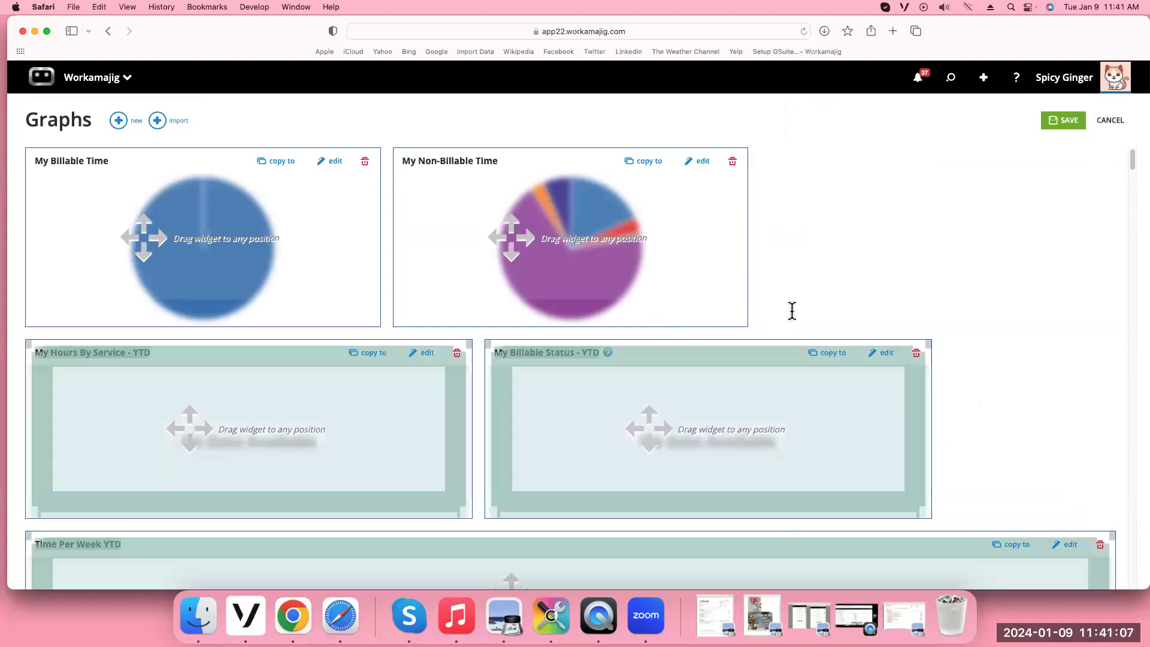
drag(759, 325, 946, 548)
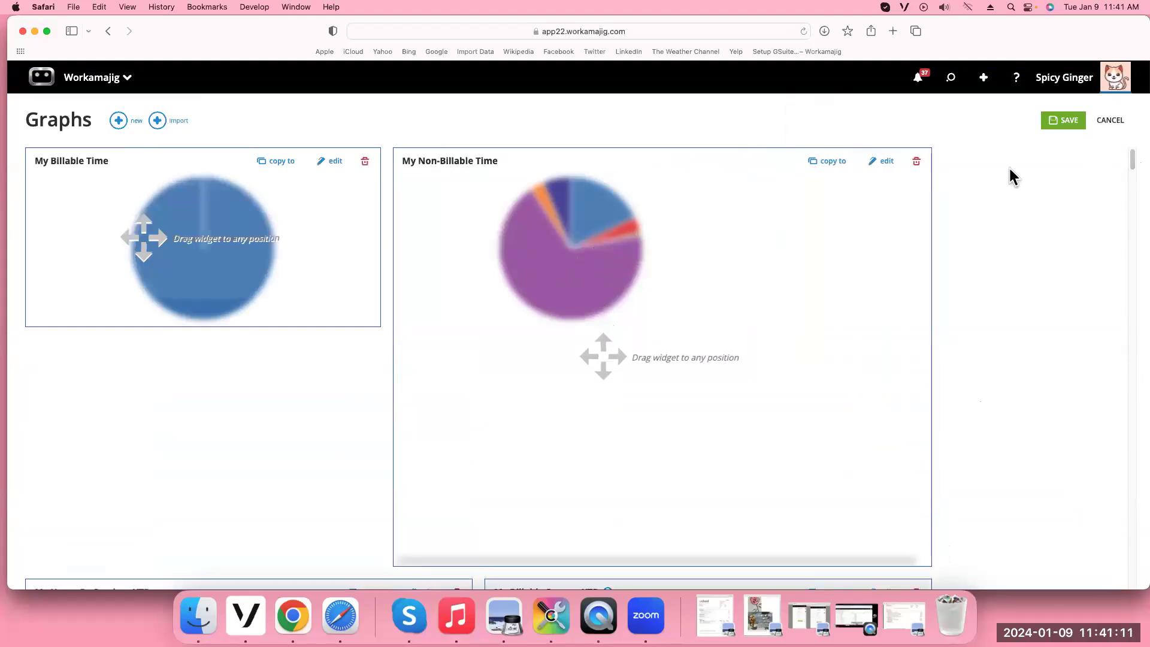
click(1063, 121)
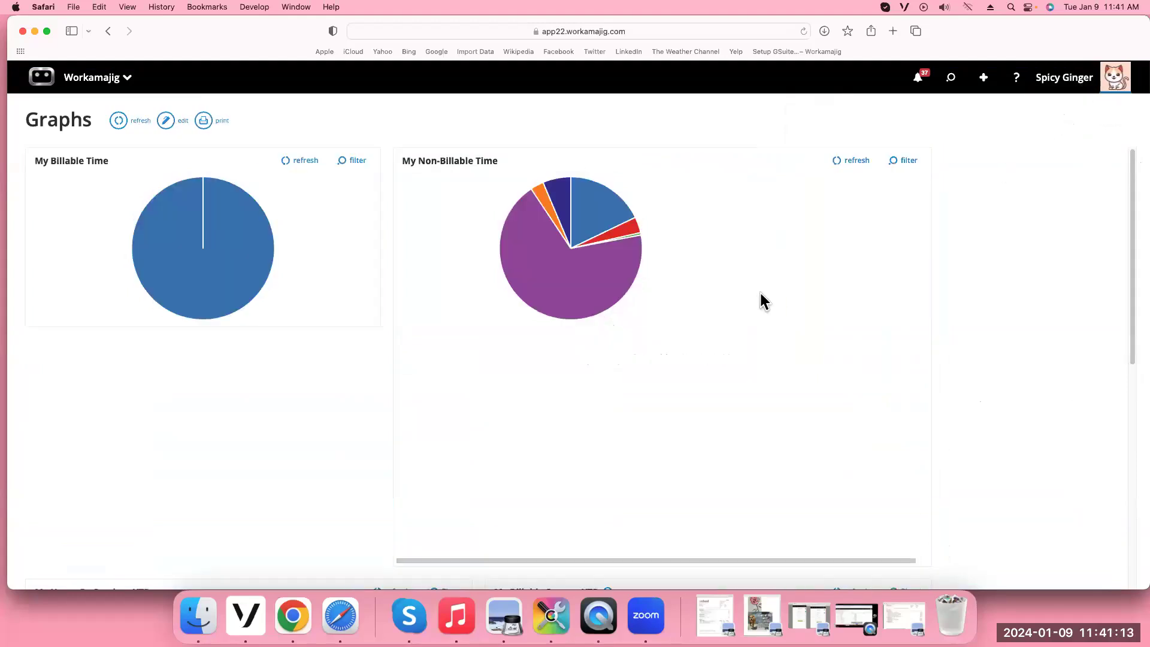
mouse_move(721, 249)
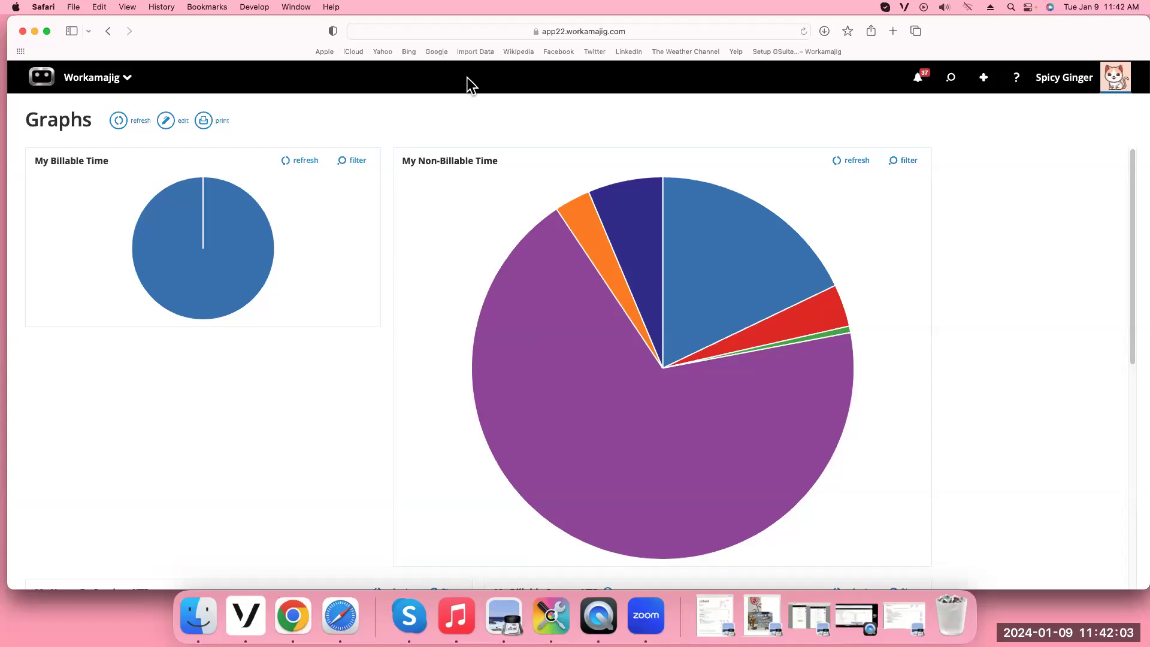
mouse_move(568, 352)
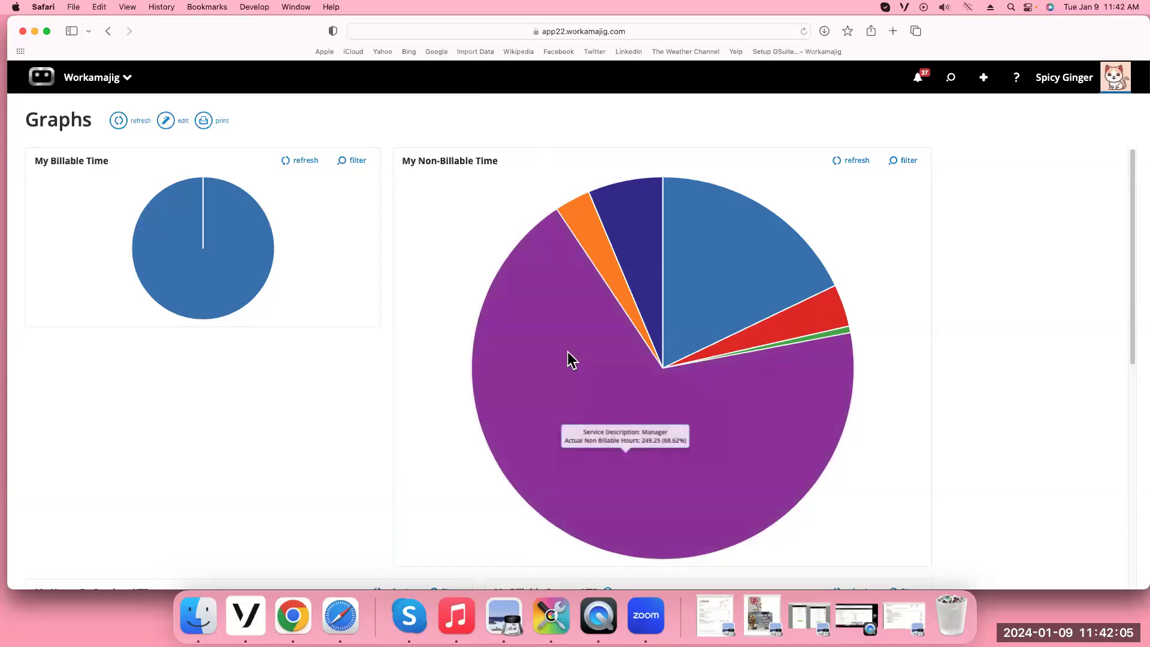
mouse_move(587, 195)
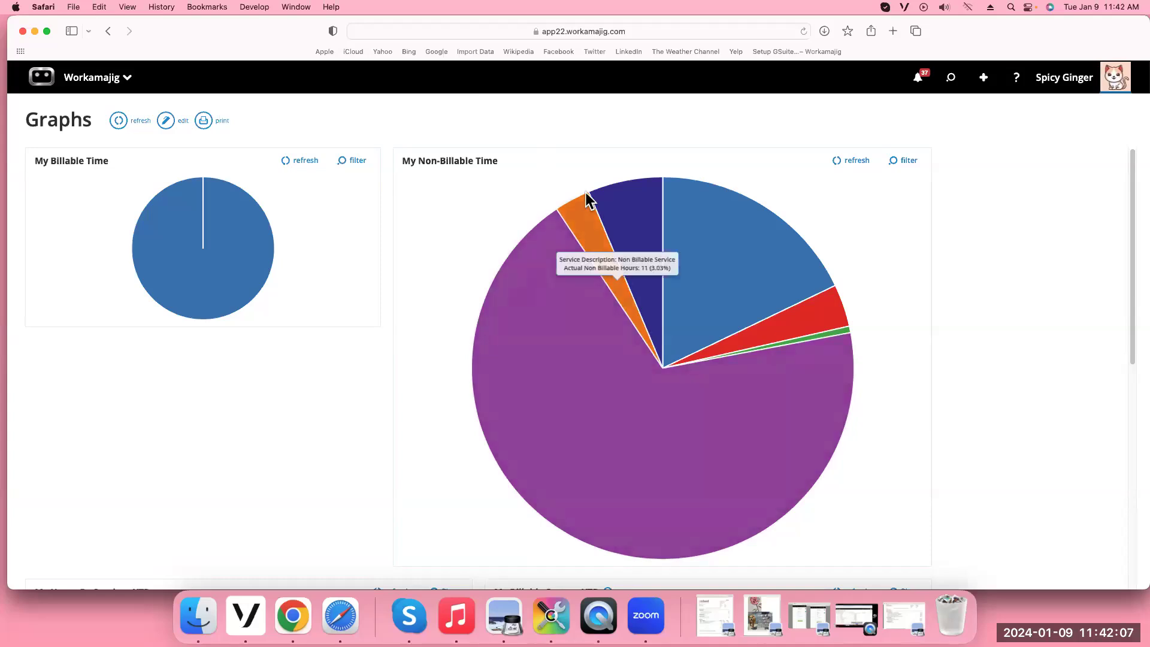